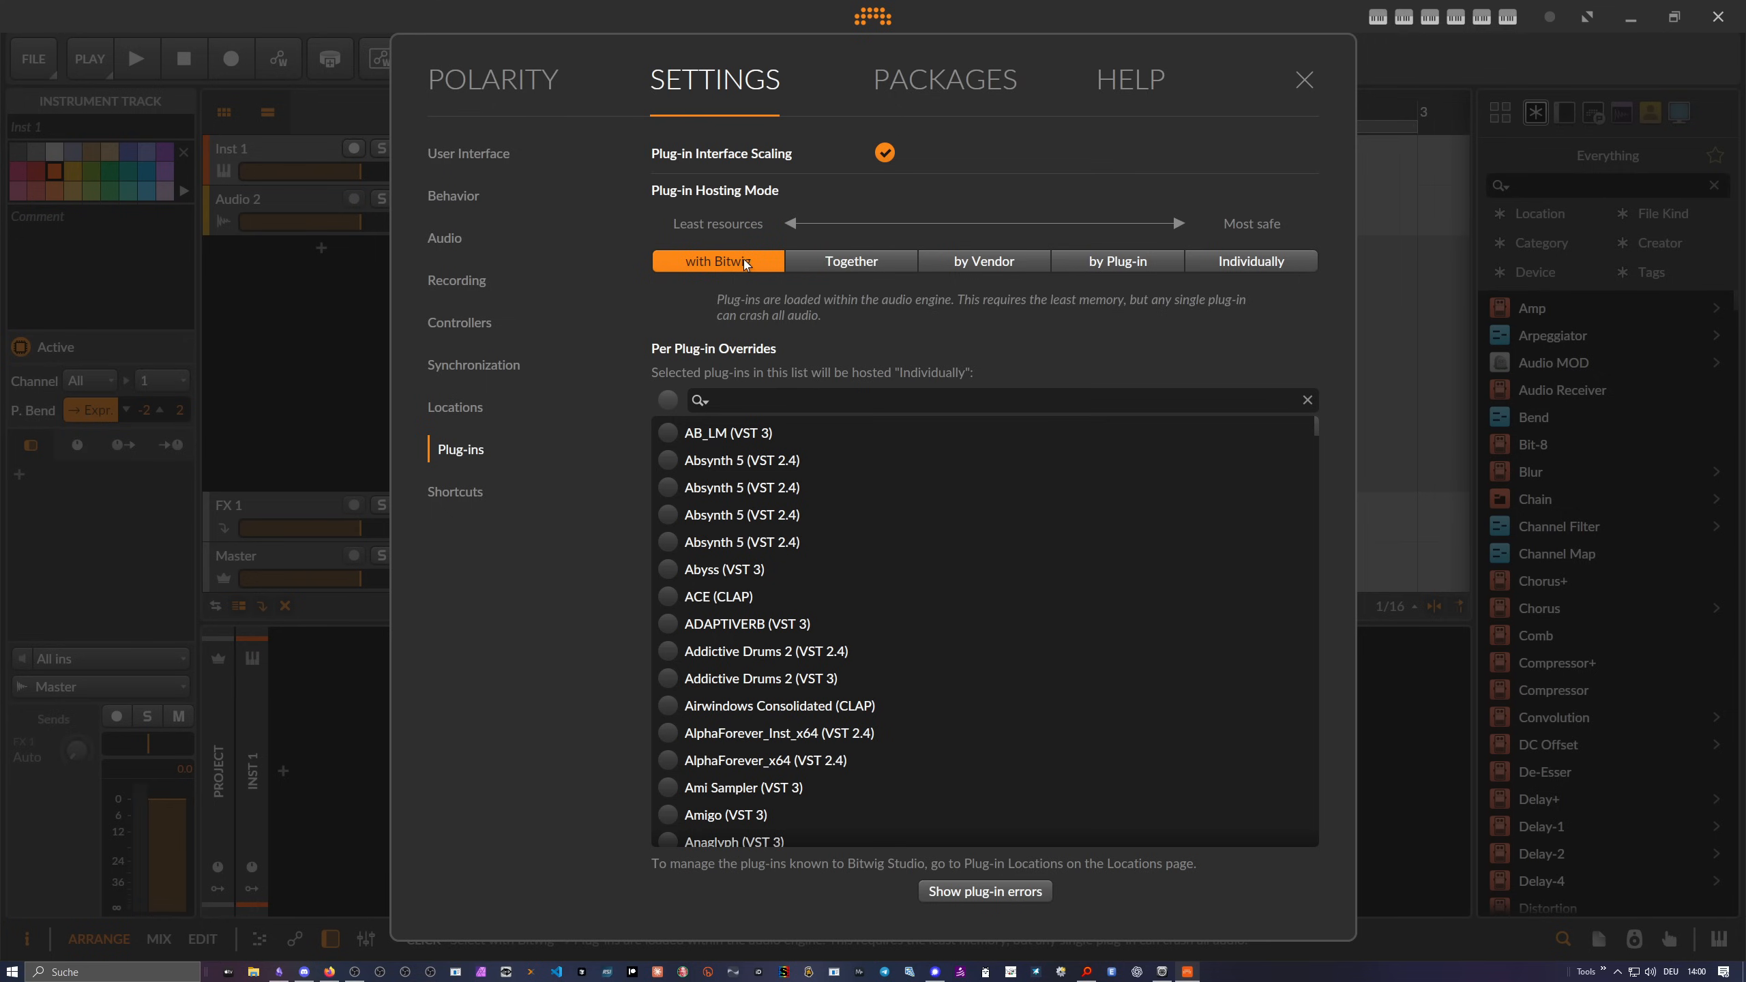
# Go through the plug-in hosting modes from with Bitwig to Individually, choose by Plug-in and close the settings
pyautogui.click(866, 264)
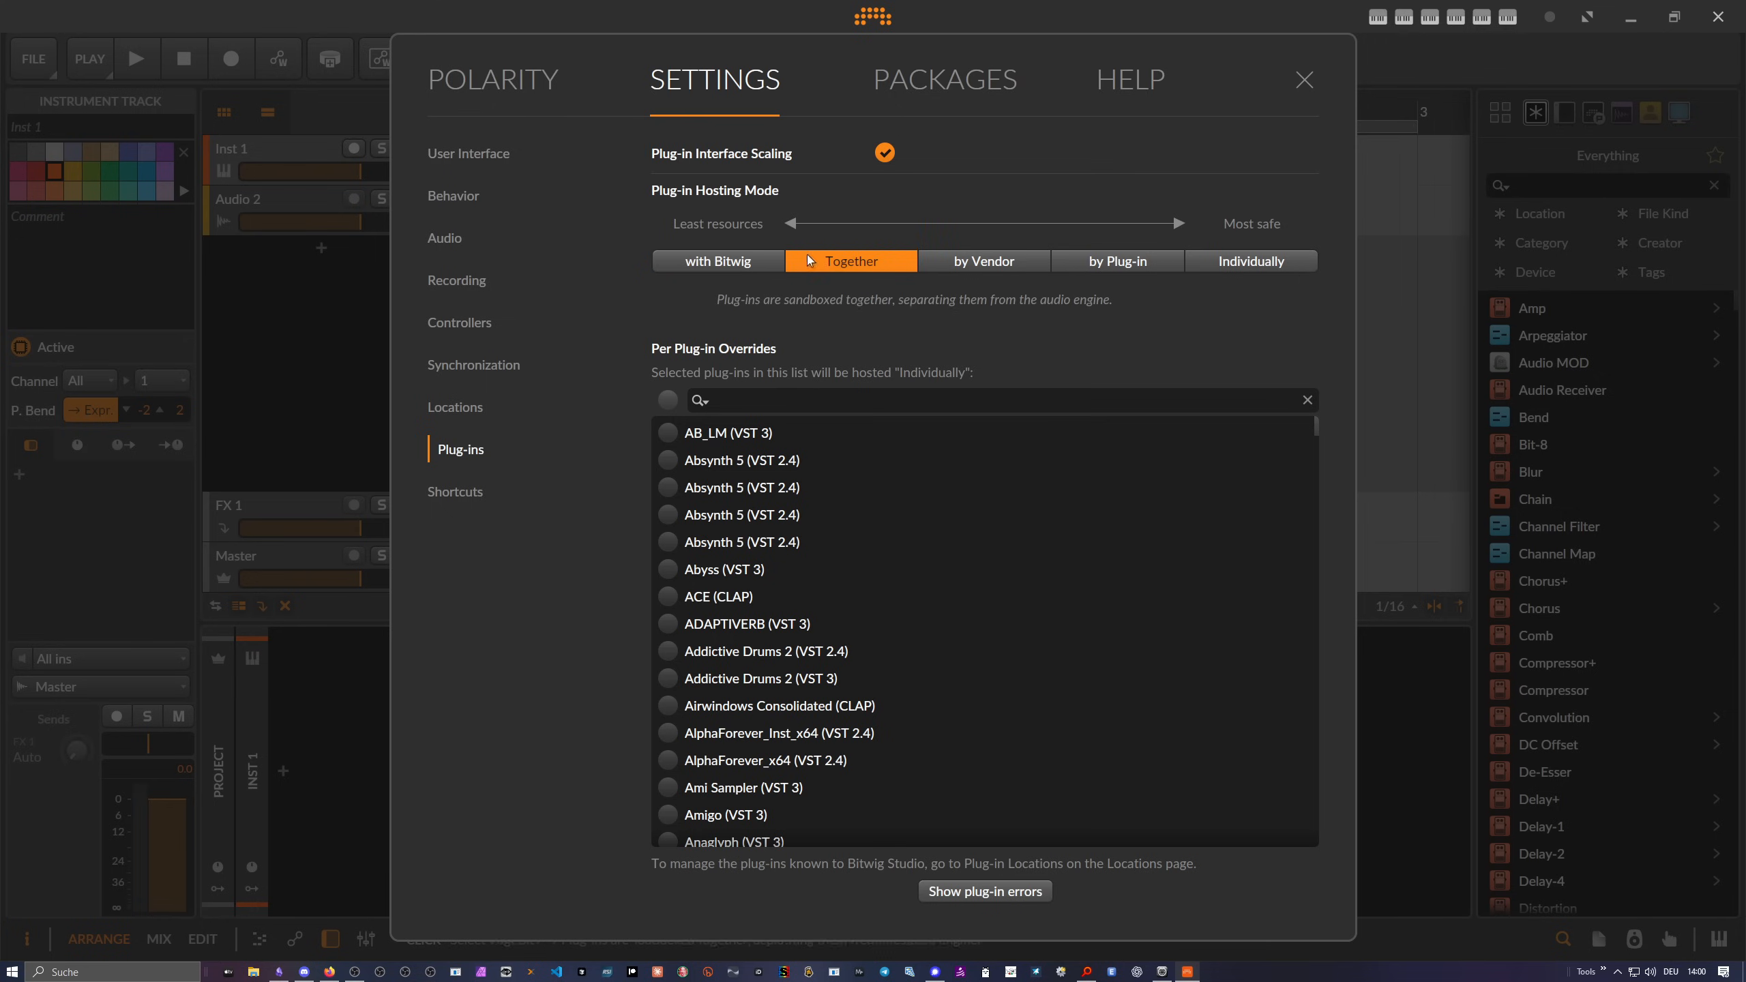
pyautogui.click(765, 266)
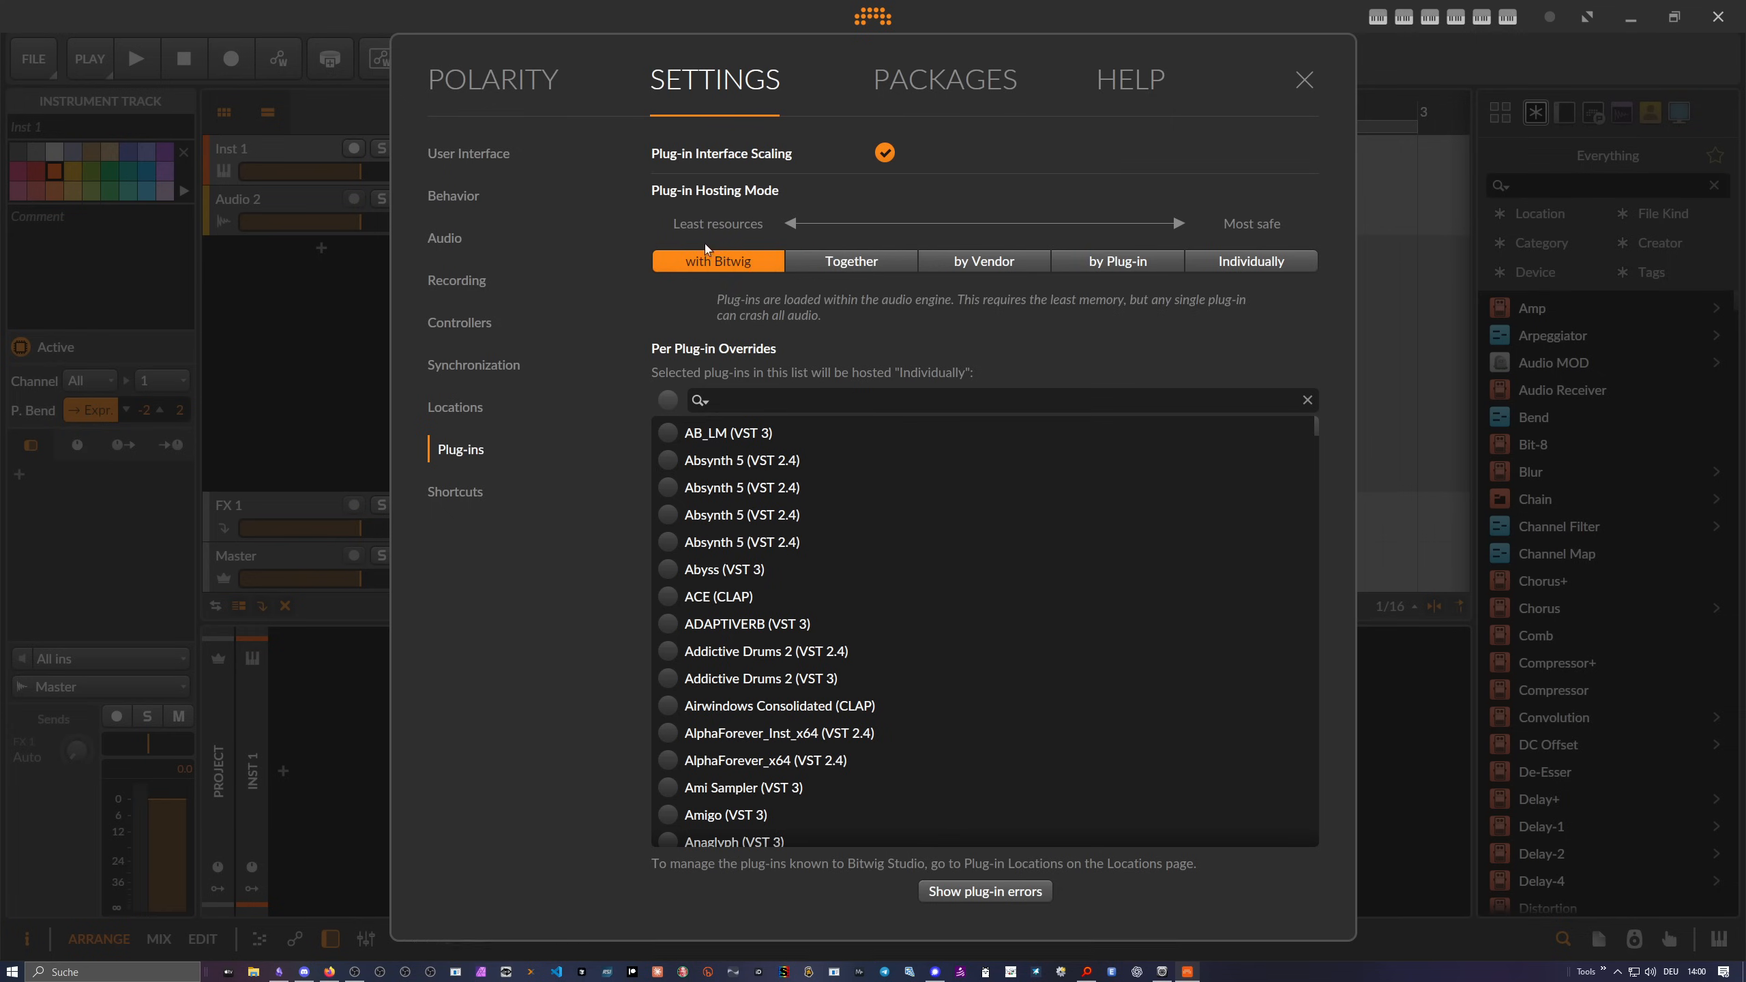
pyautogui.click(843, 266)
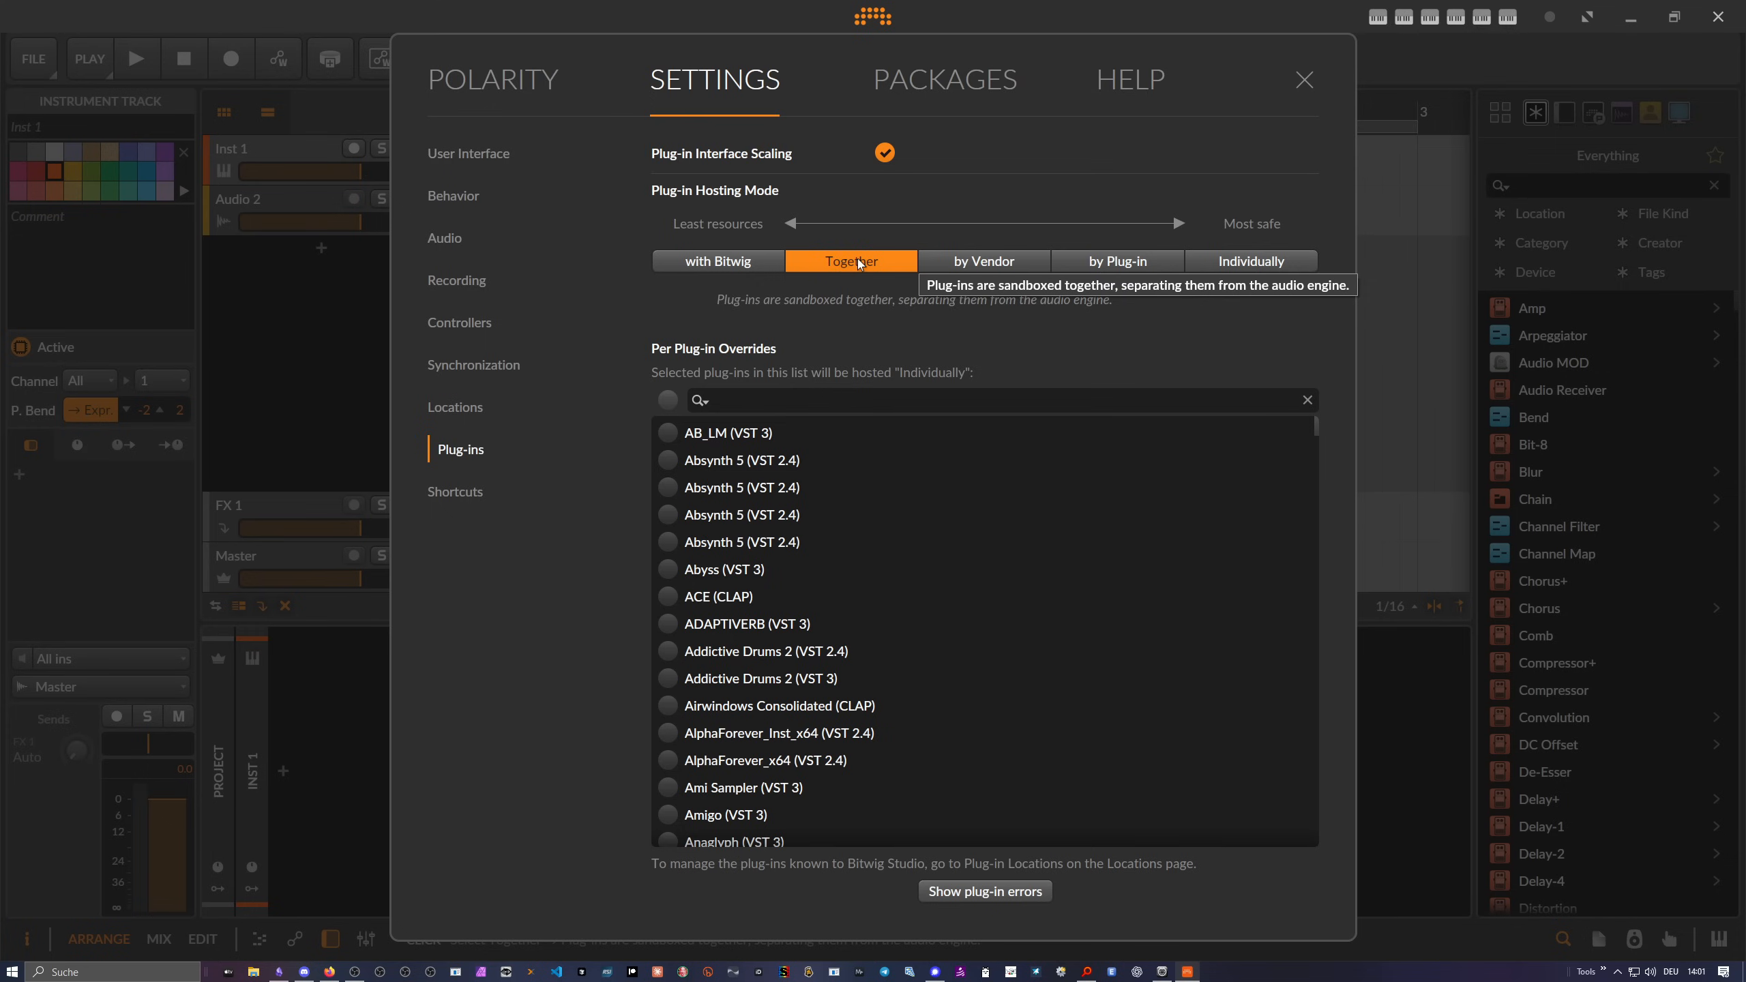
pyautogui.click(983, 270)
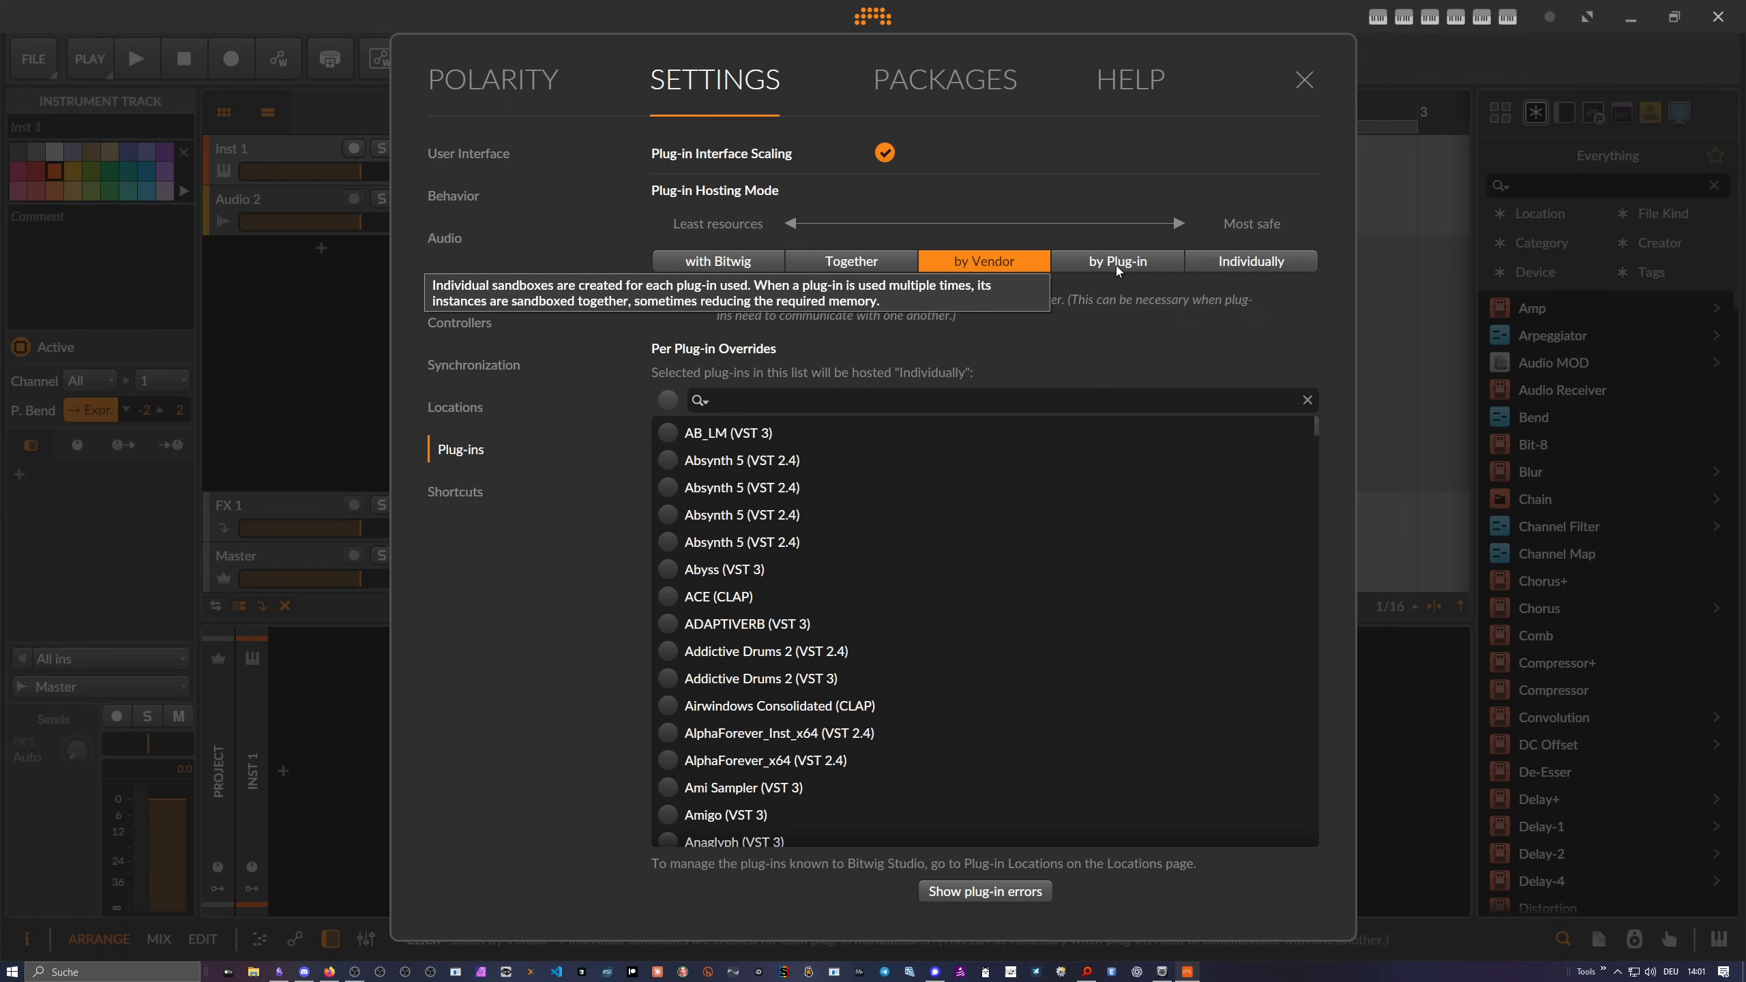
pyautogui.click(1134, 268)
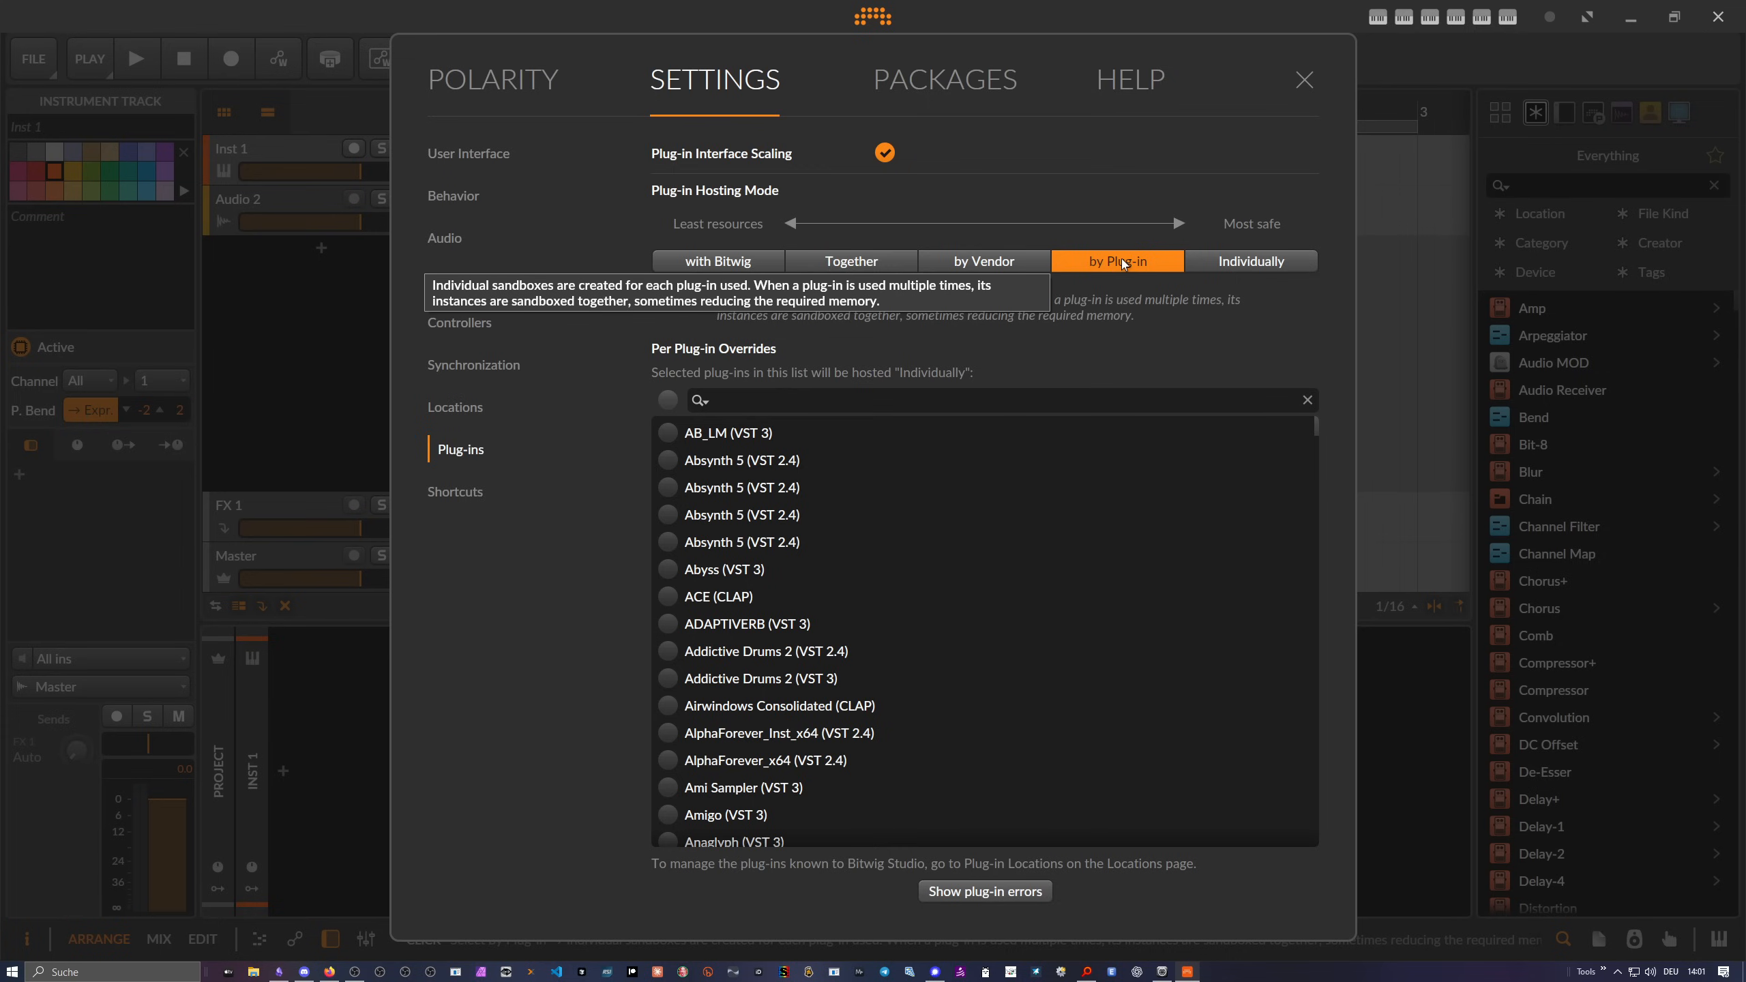
pyautogui.click(1241, 270)
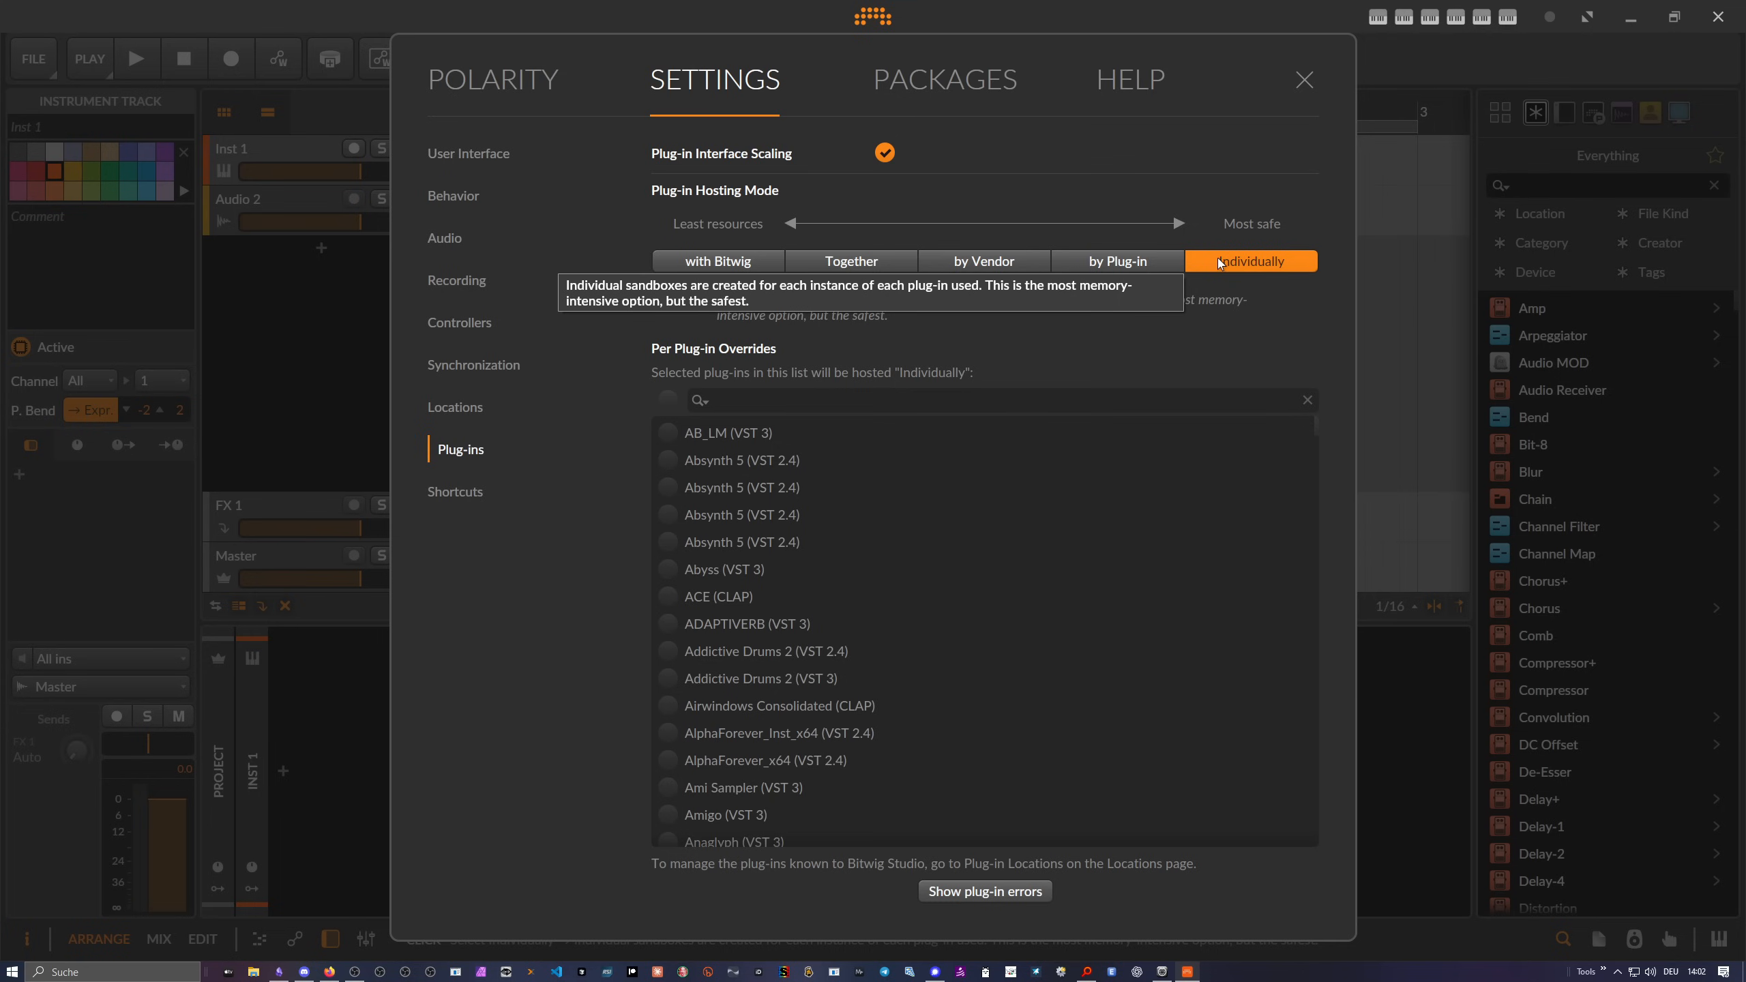
pyautogui.click(1088, 270)
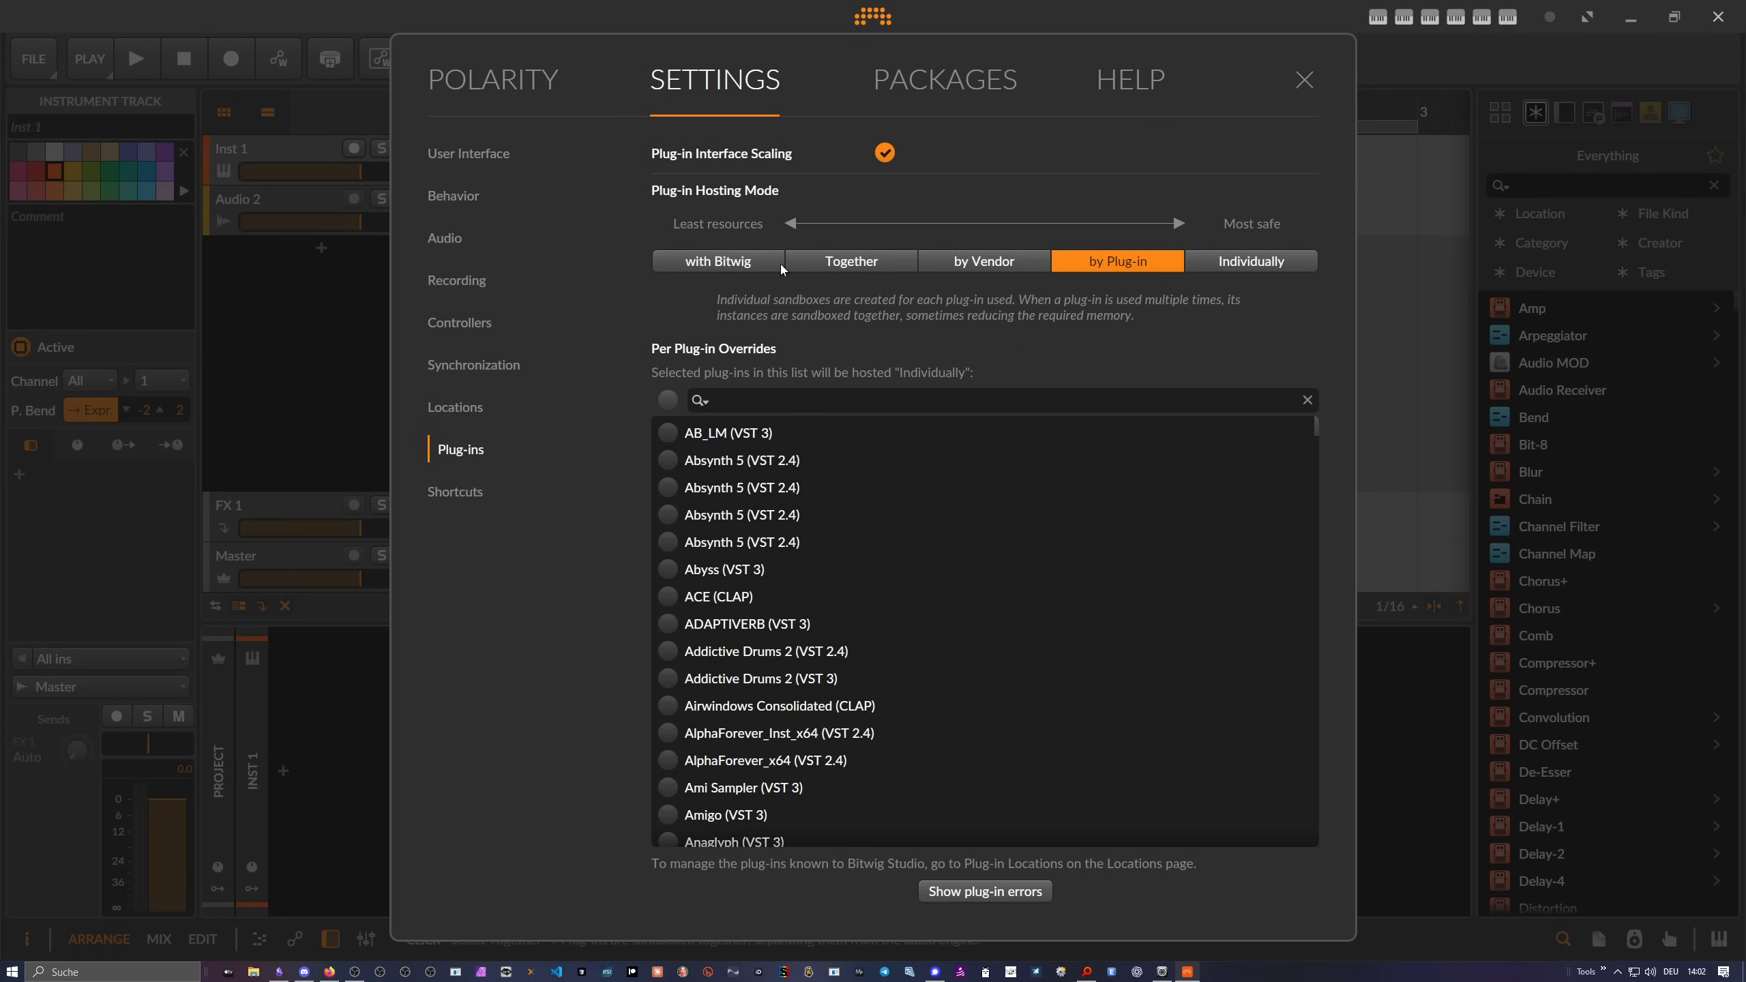
pyautogui.click(1304, 79)
# Insert the ValhallaSupermassive plug-in in the Inst 1 device chain, close its window and remove it from the track
pyautogui.click(283, 770)
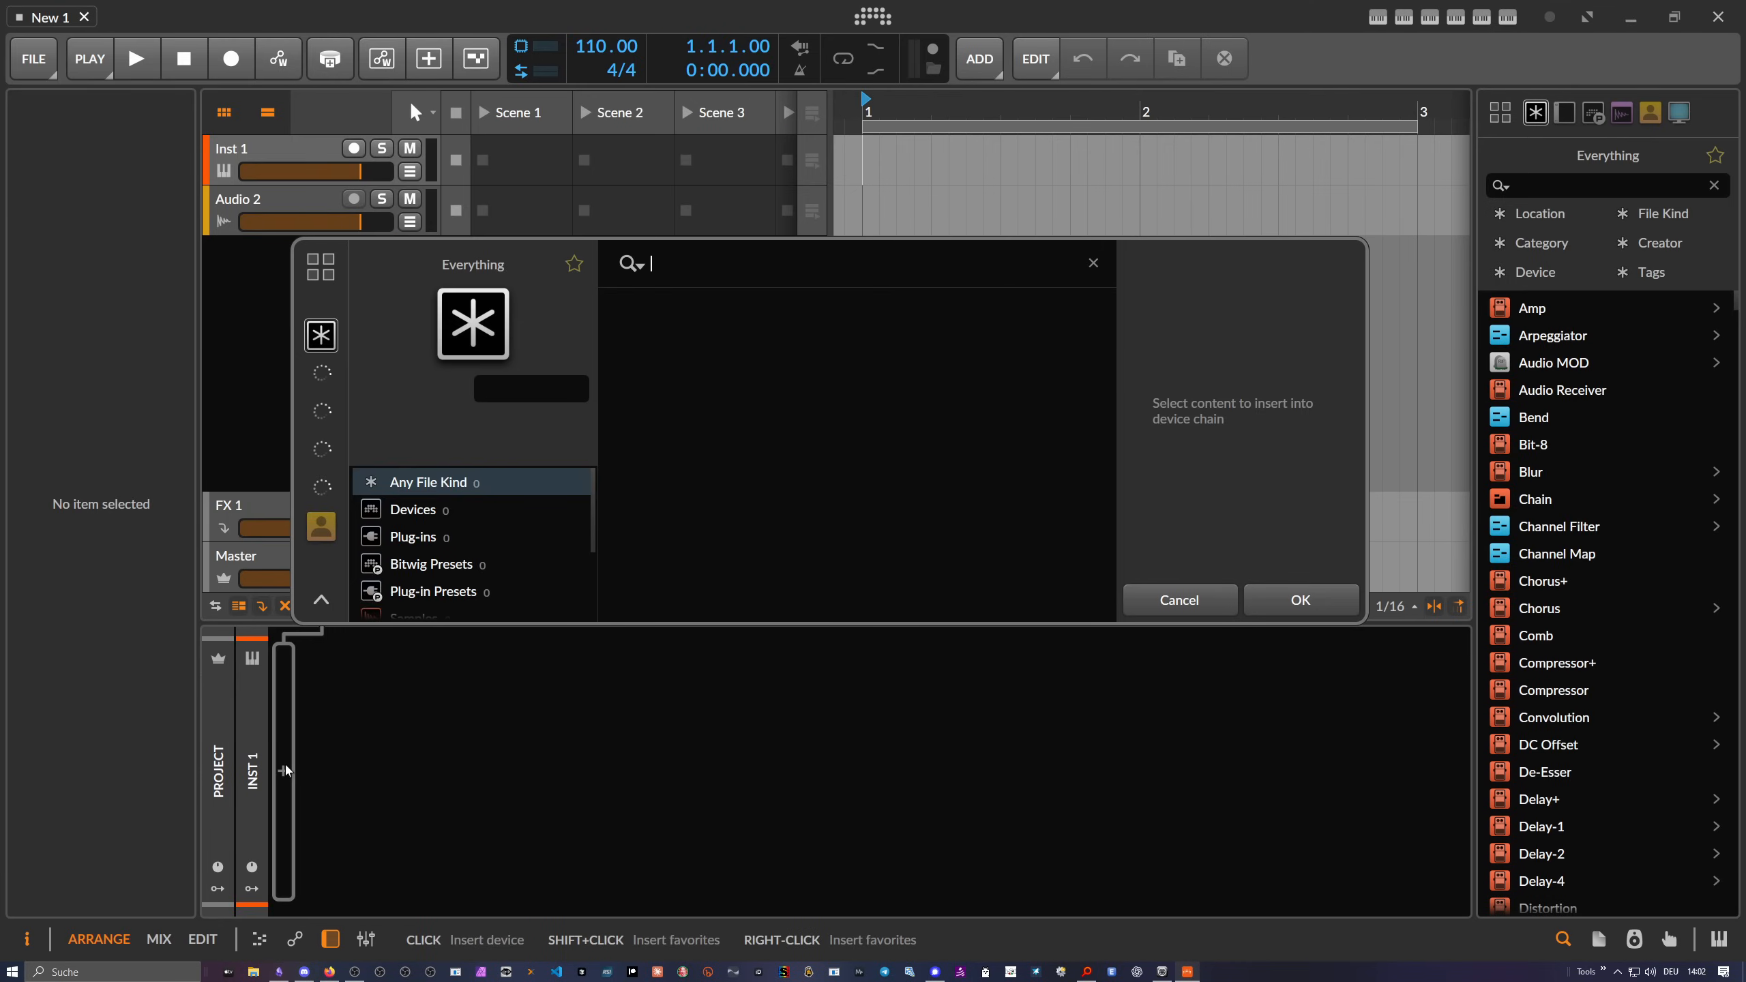
pyautogui.write('superma')
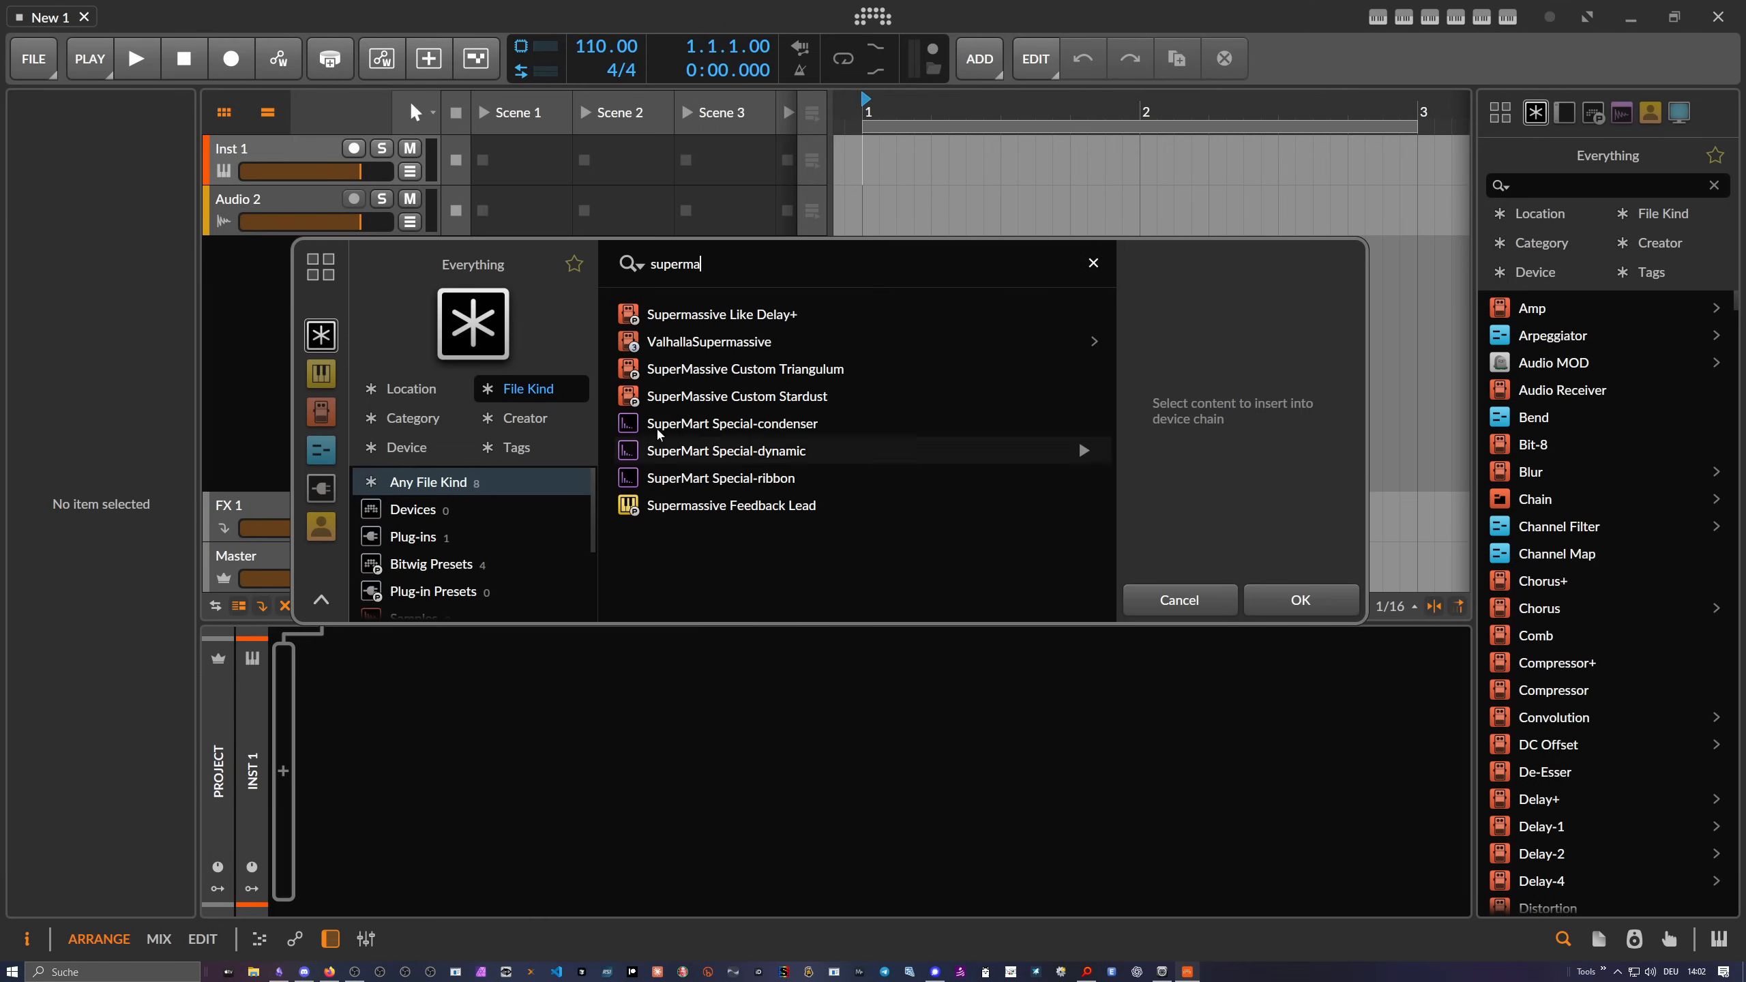
pyautogui.doubleClick(709, 341)
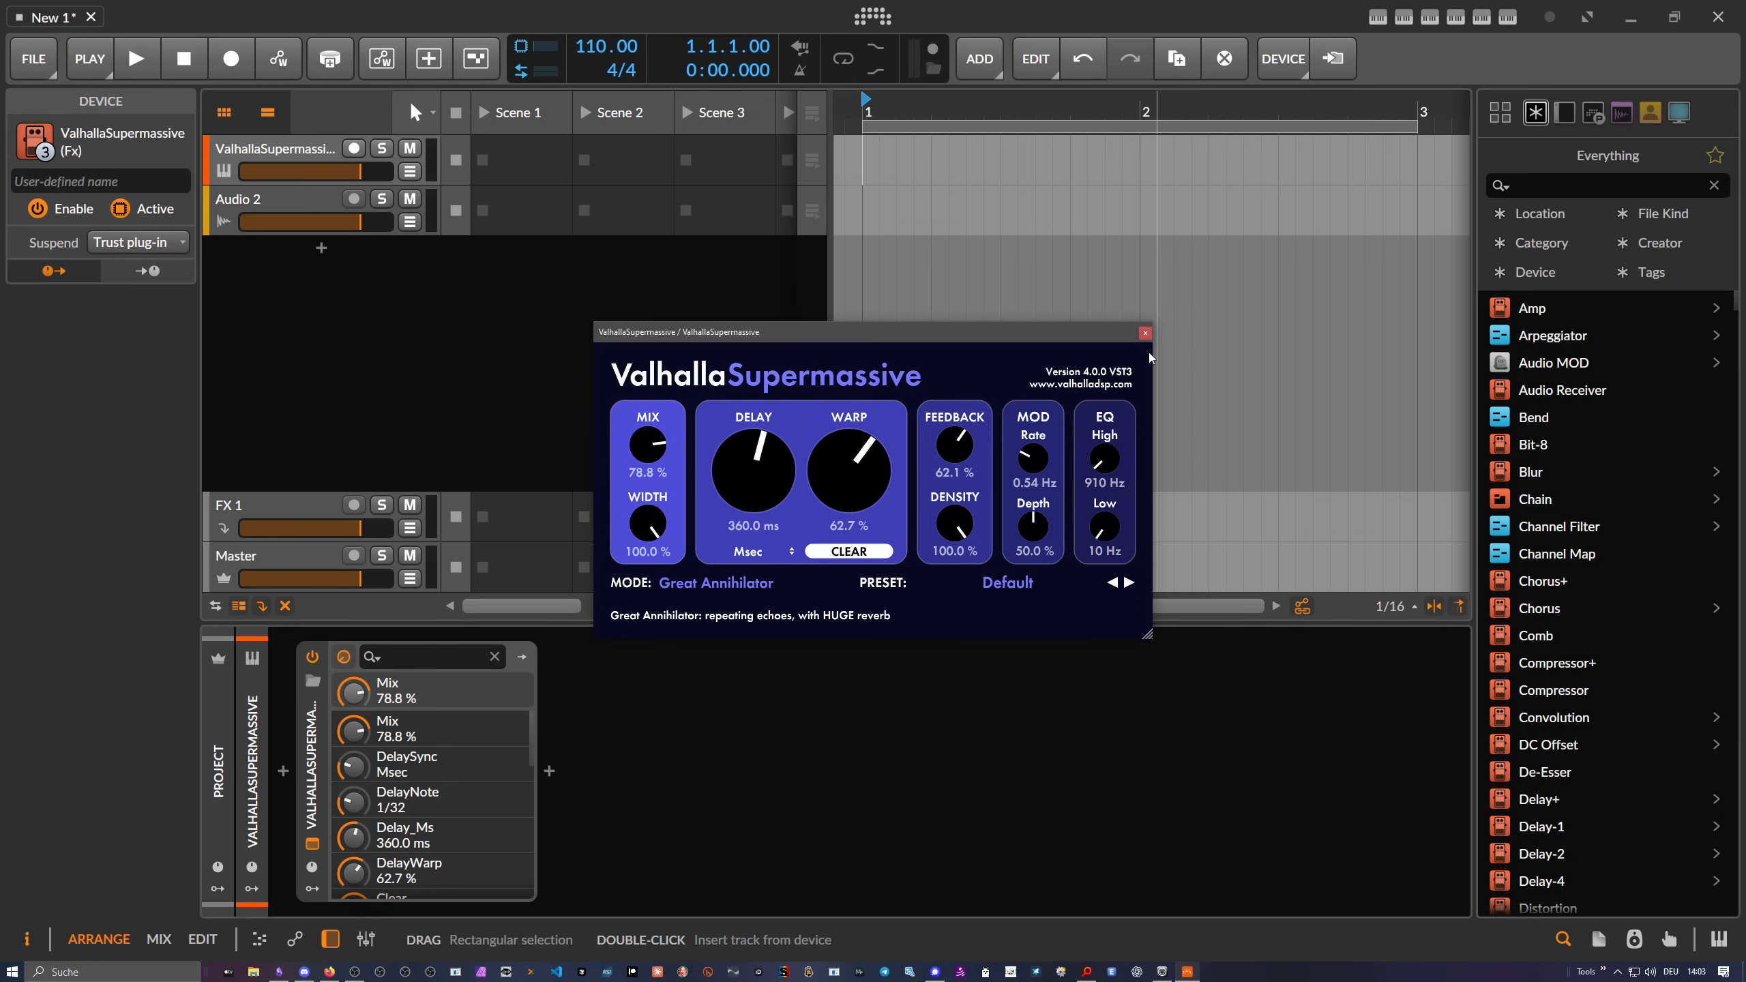
pyautogui.click(1145, 333)
pyautogui.press('Delete')
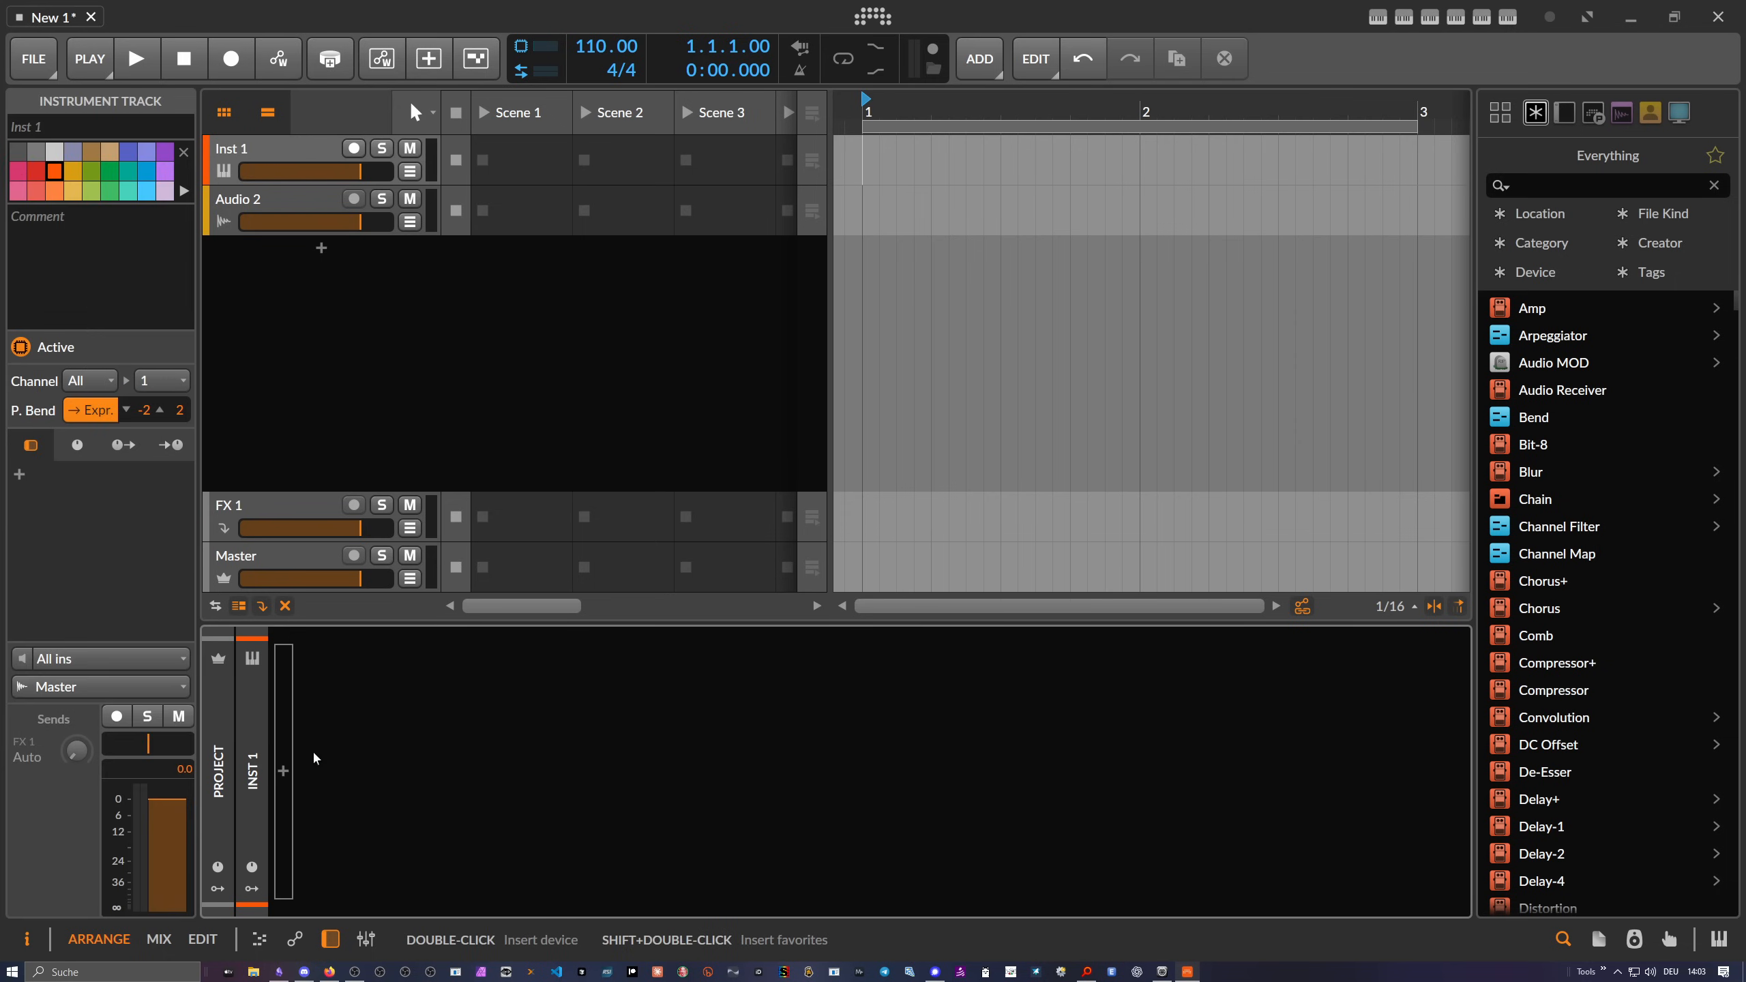
# Search for polymer and insert the Polymer synth in the empty Inst 1 device chain
pyautogui.click(286, 769)
pyautogui.write('polymer')
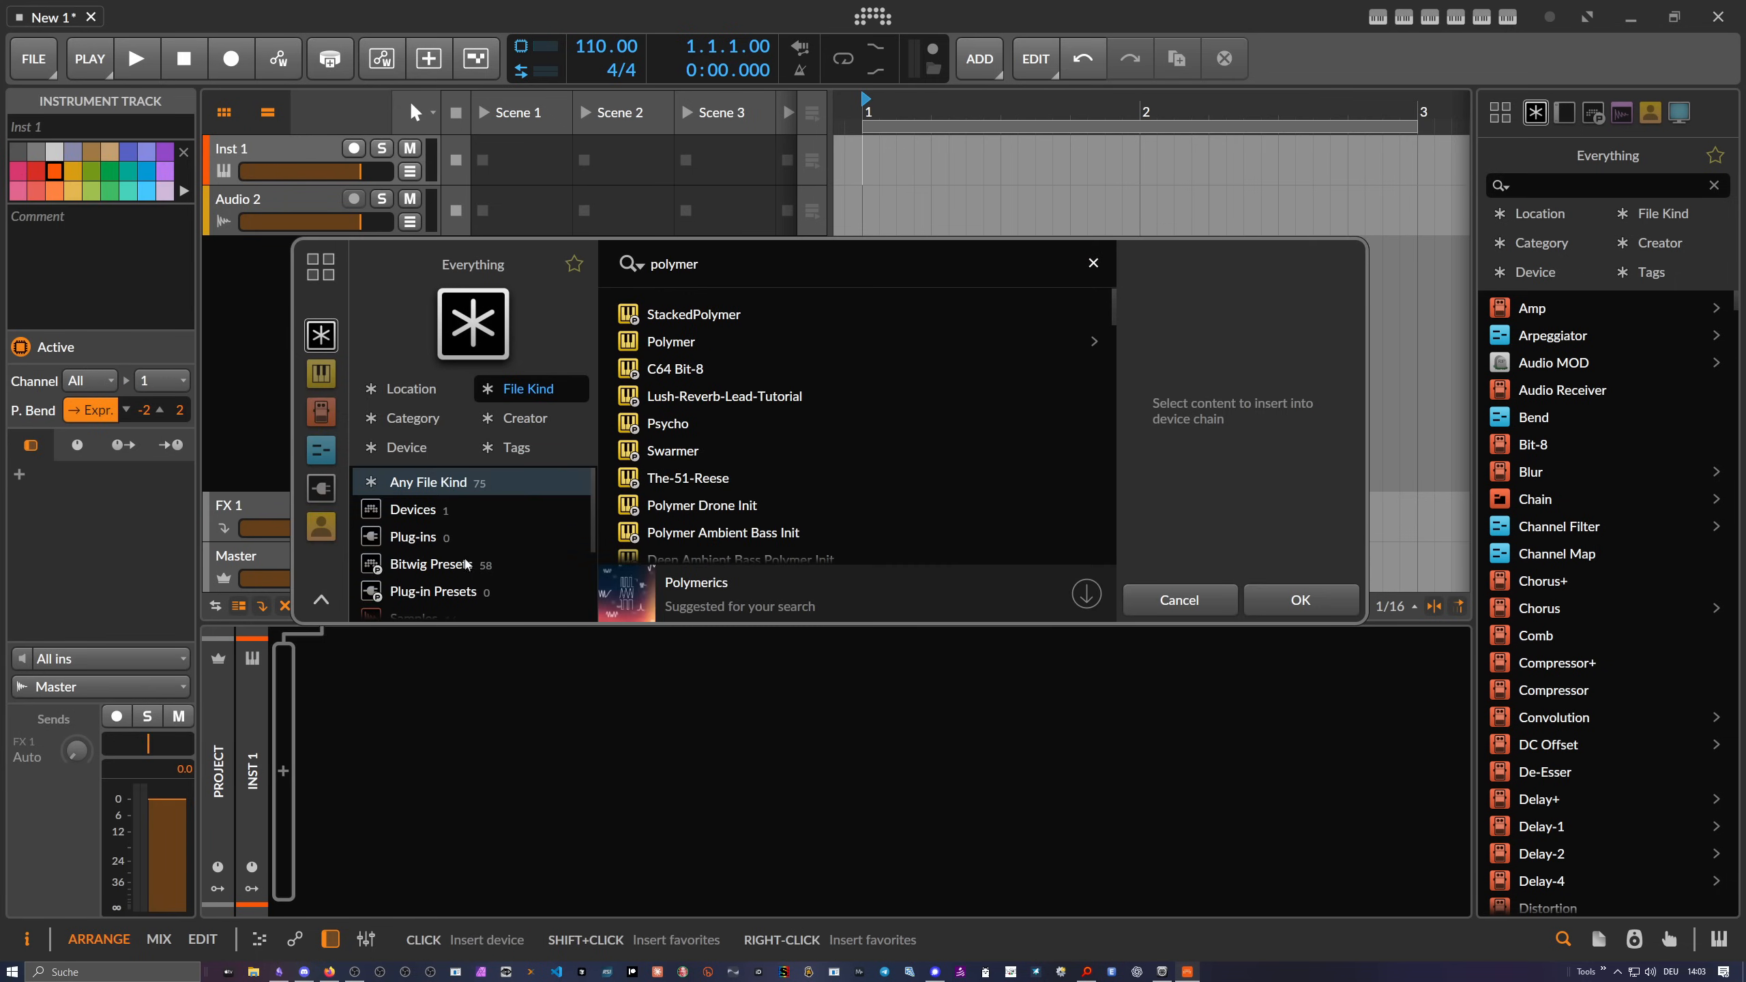
pyautogui.click(684, 350)
pyautogui.doubleClick(683, 343)
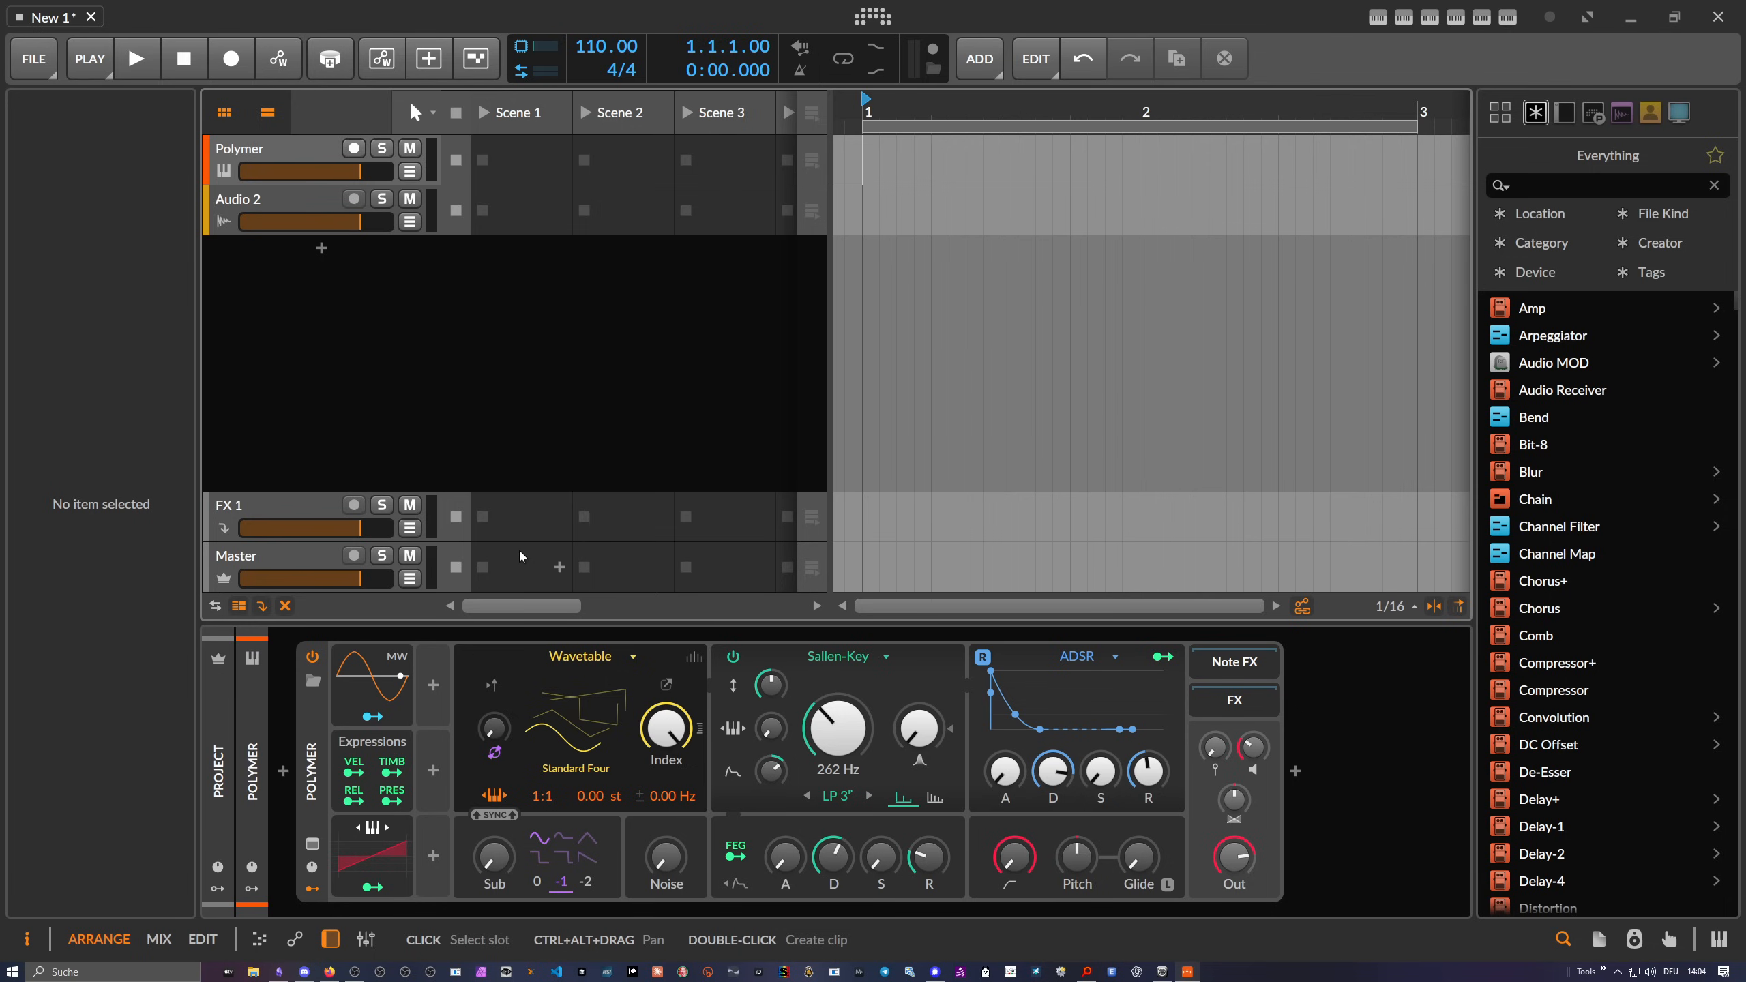
# Delete Polymer's three default modulators and hide its modulator area
pyautogui.click(381, 698)
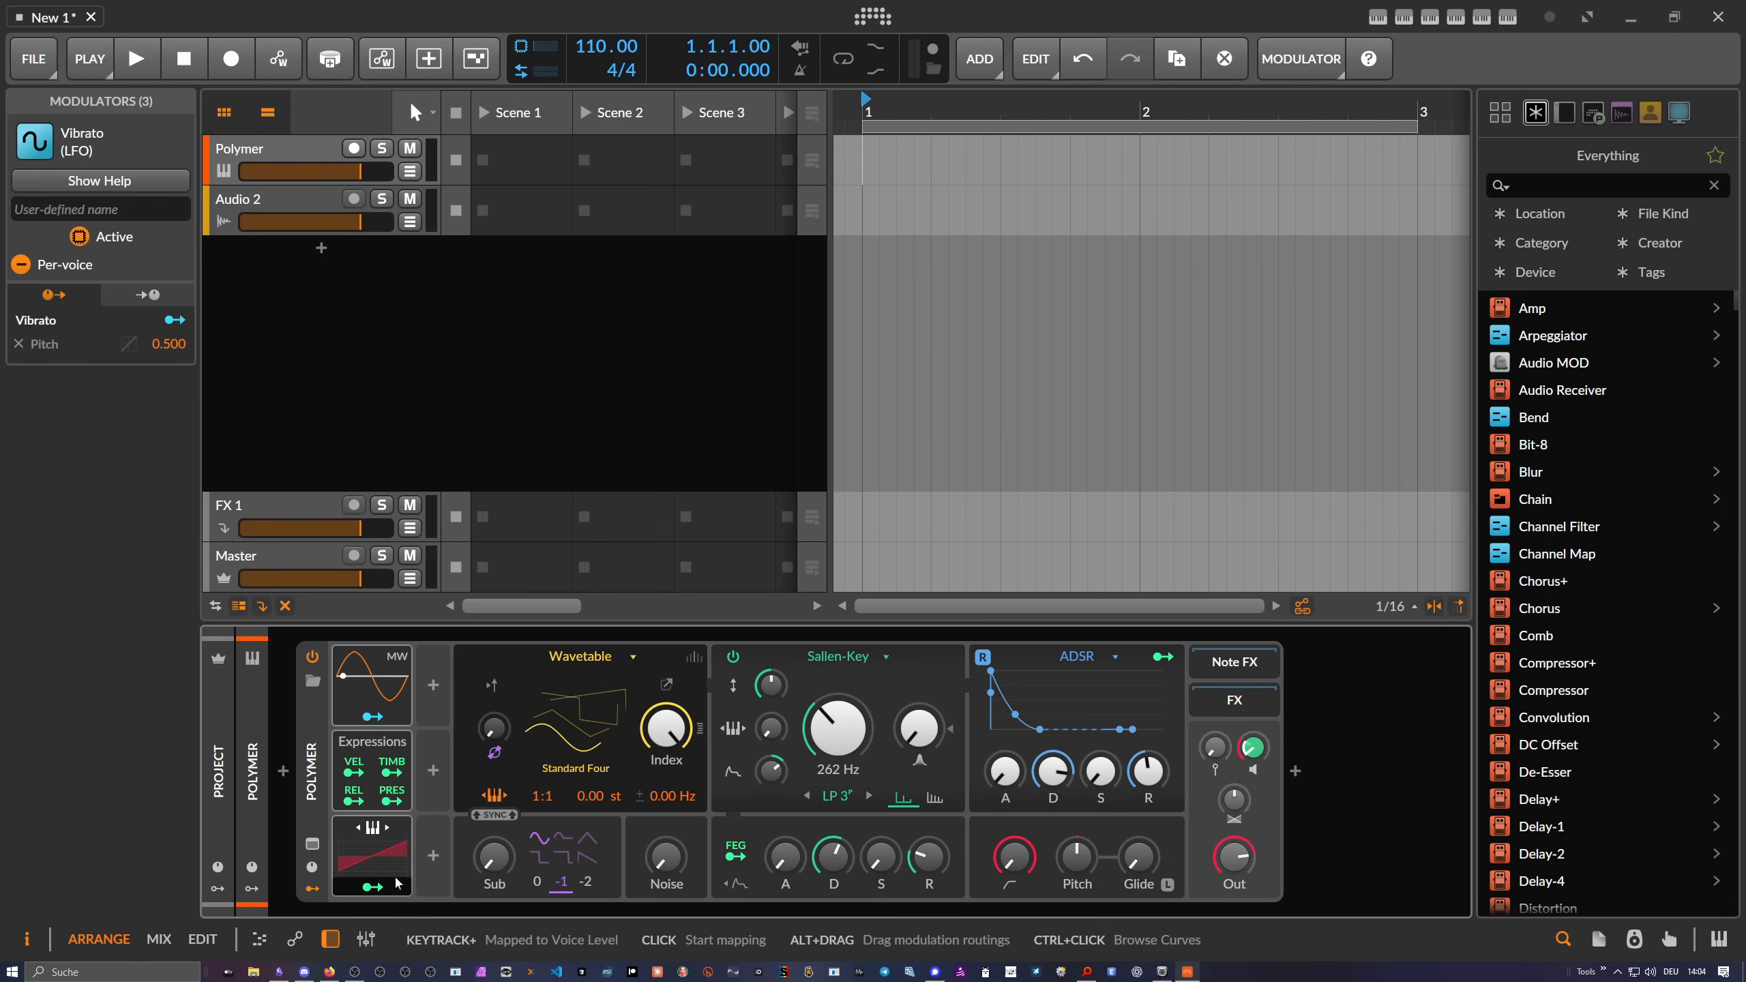
pyautogui.press('Delete')
pyautogui.click(313, 889)
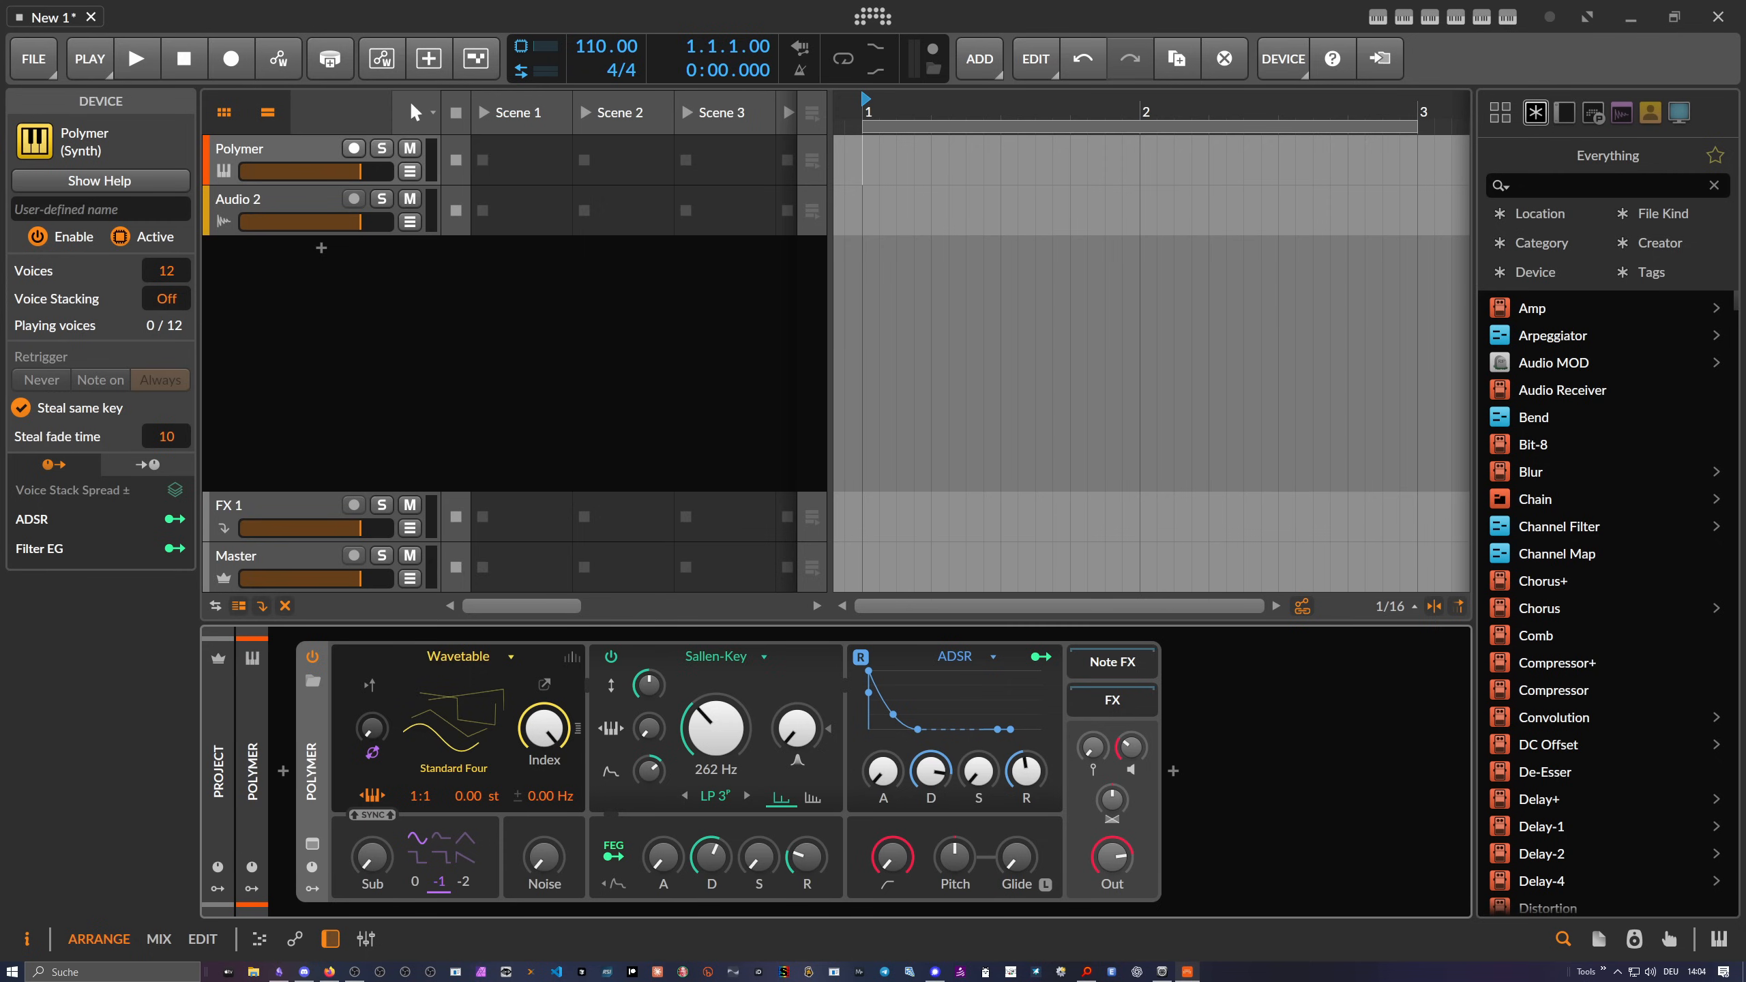
# Add a new instrument track loaded with the Serum 2 plug-in
pyautogui.doubleClick(322, 250)
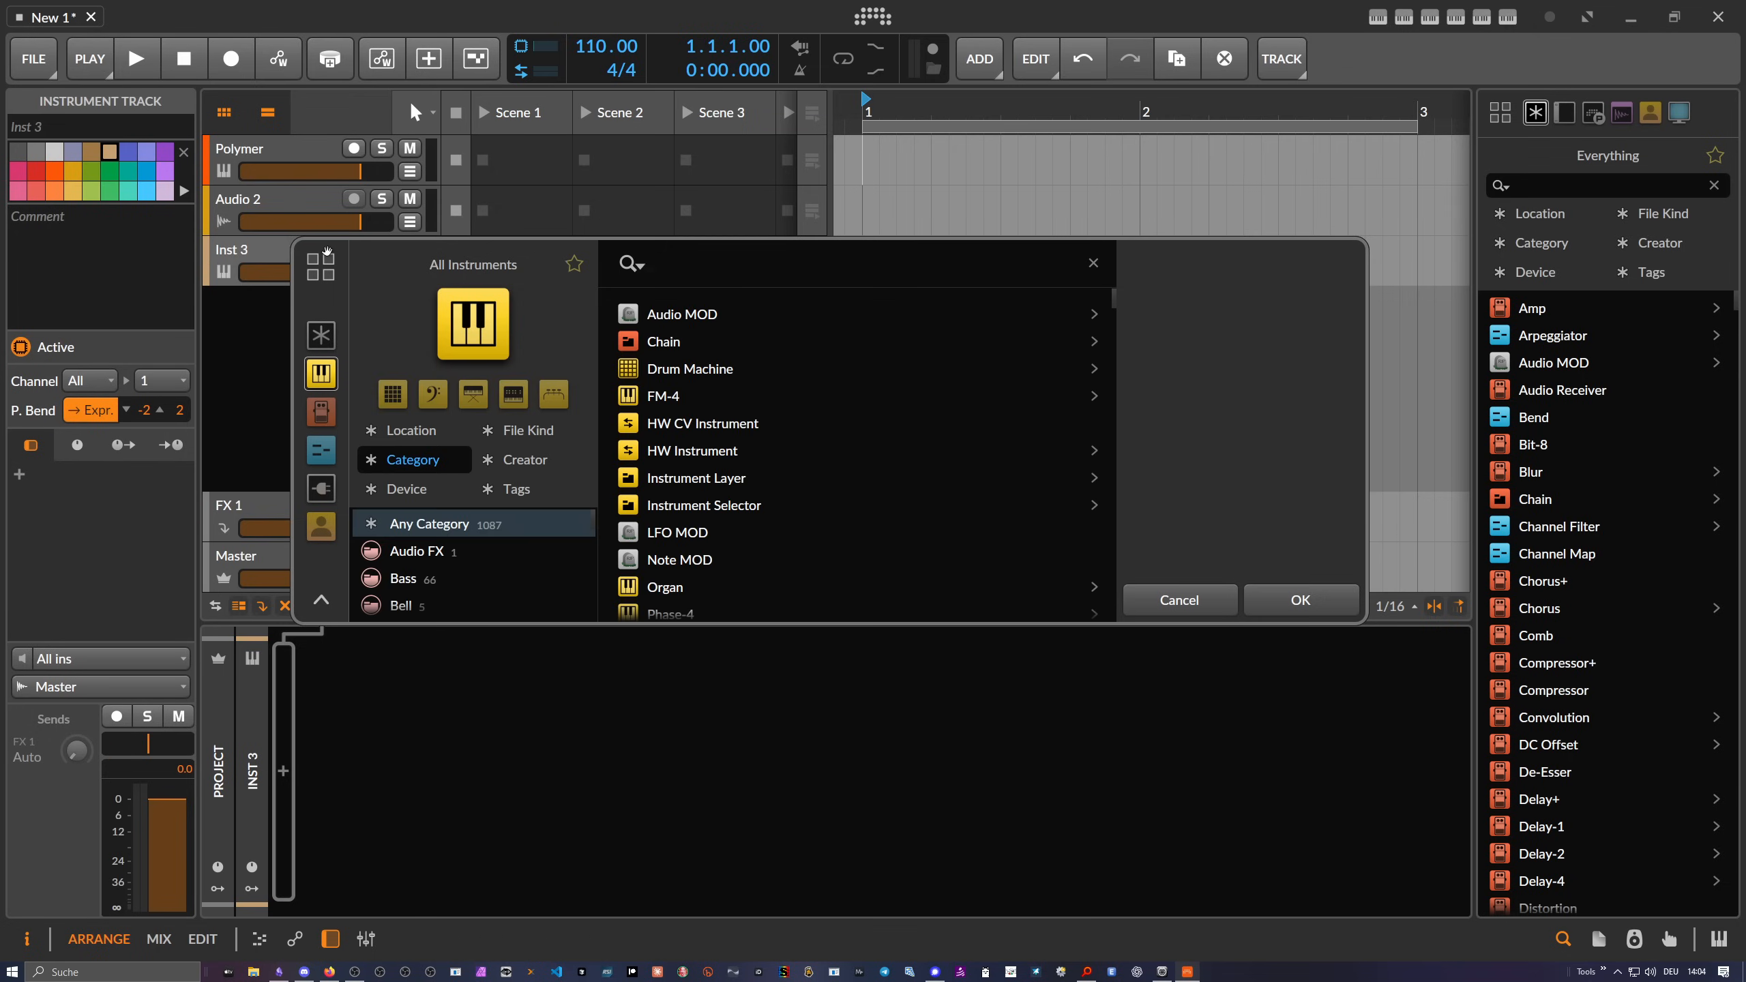
pyautogui.write('serum')
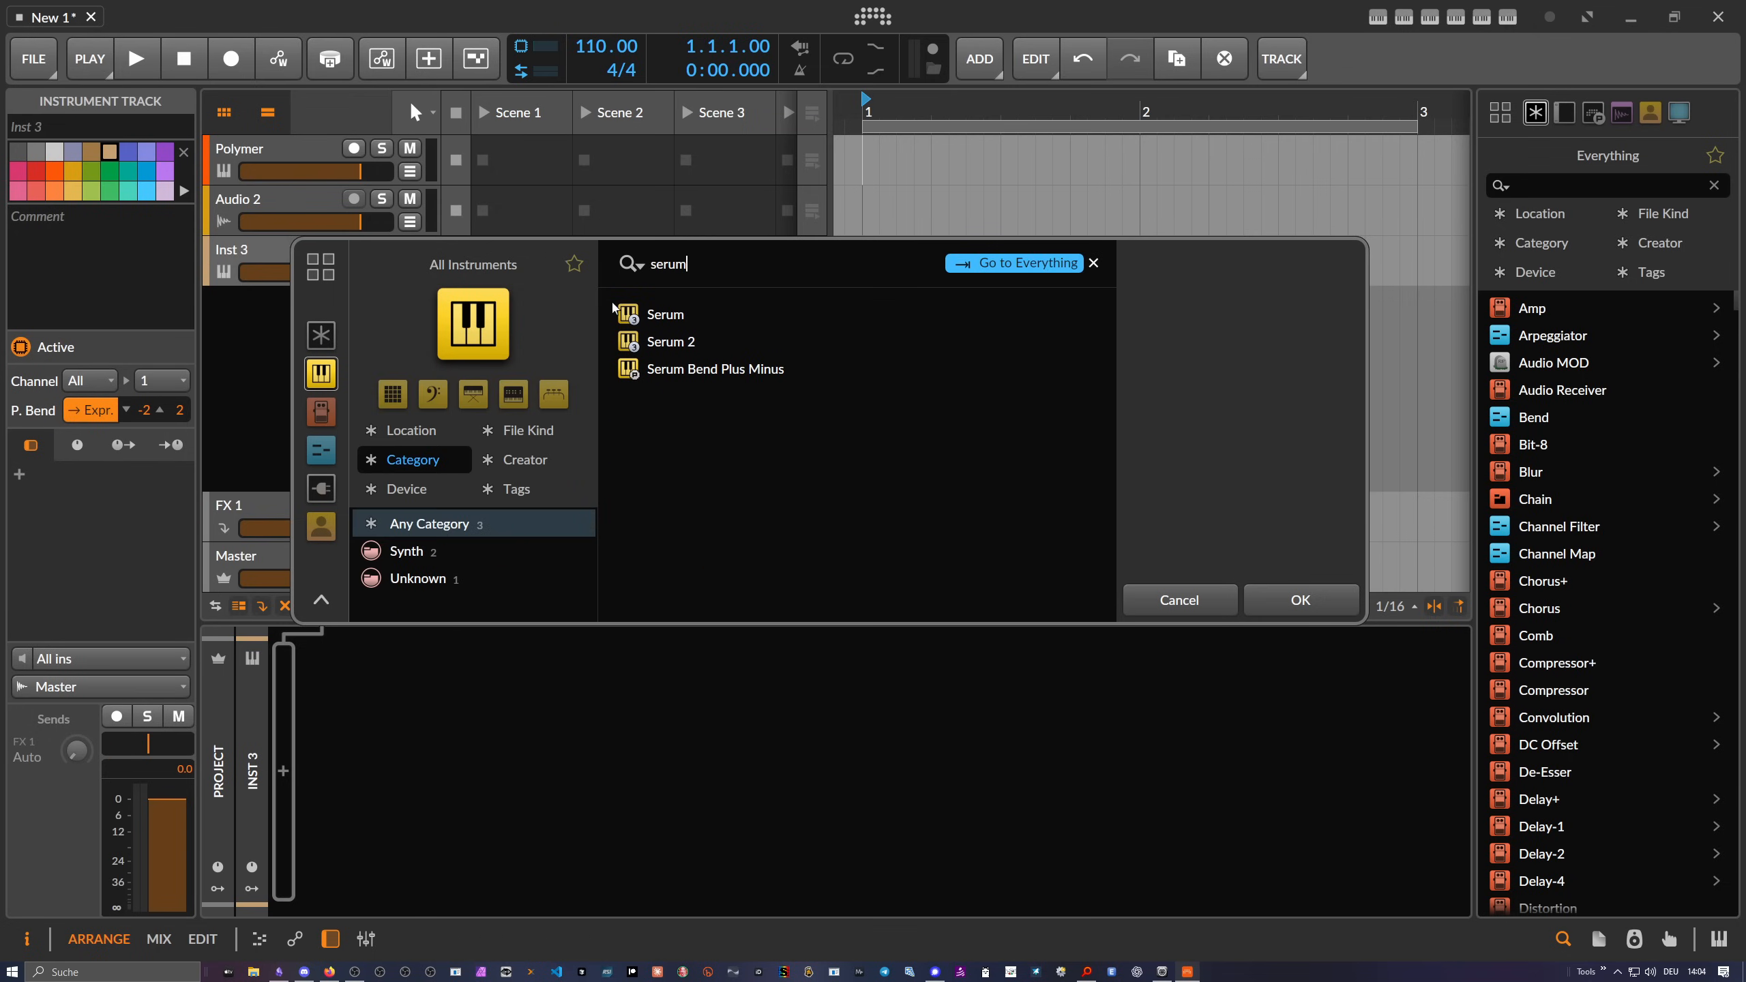
pyautogui.doubleClick(664, 341)
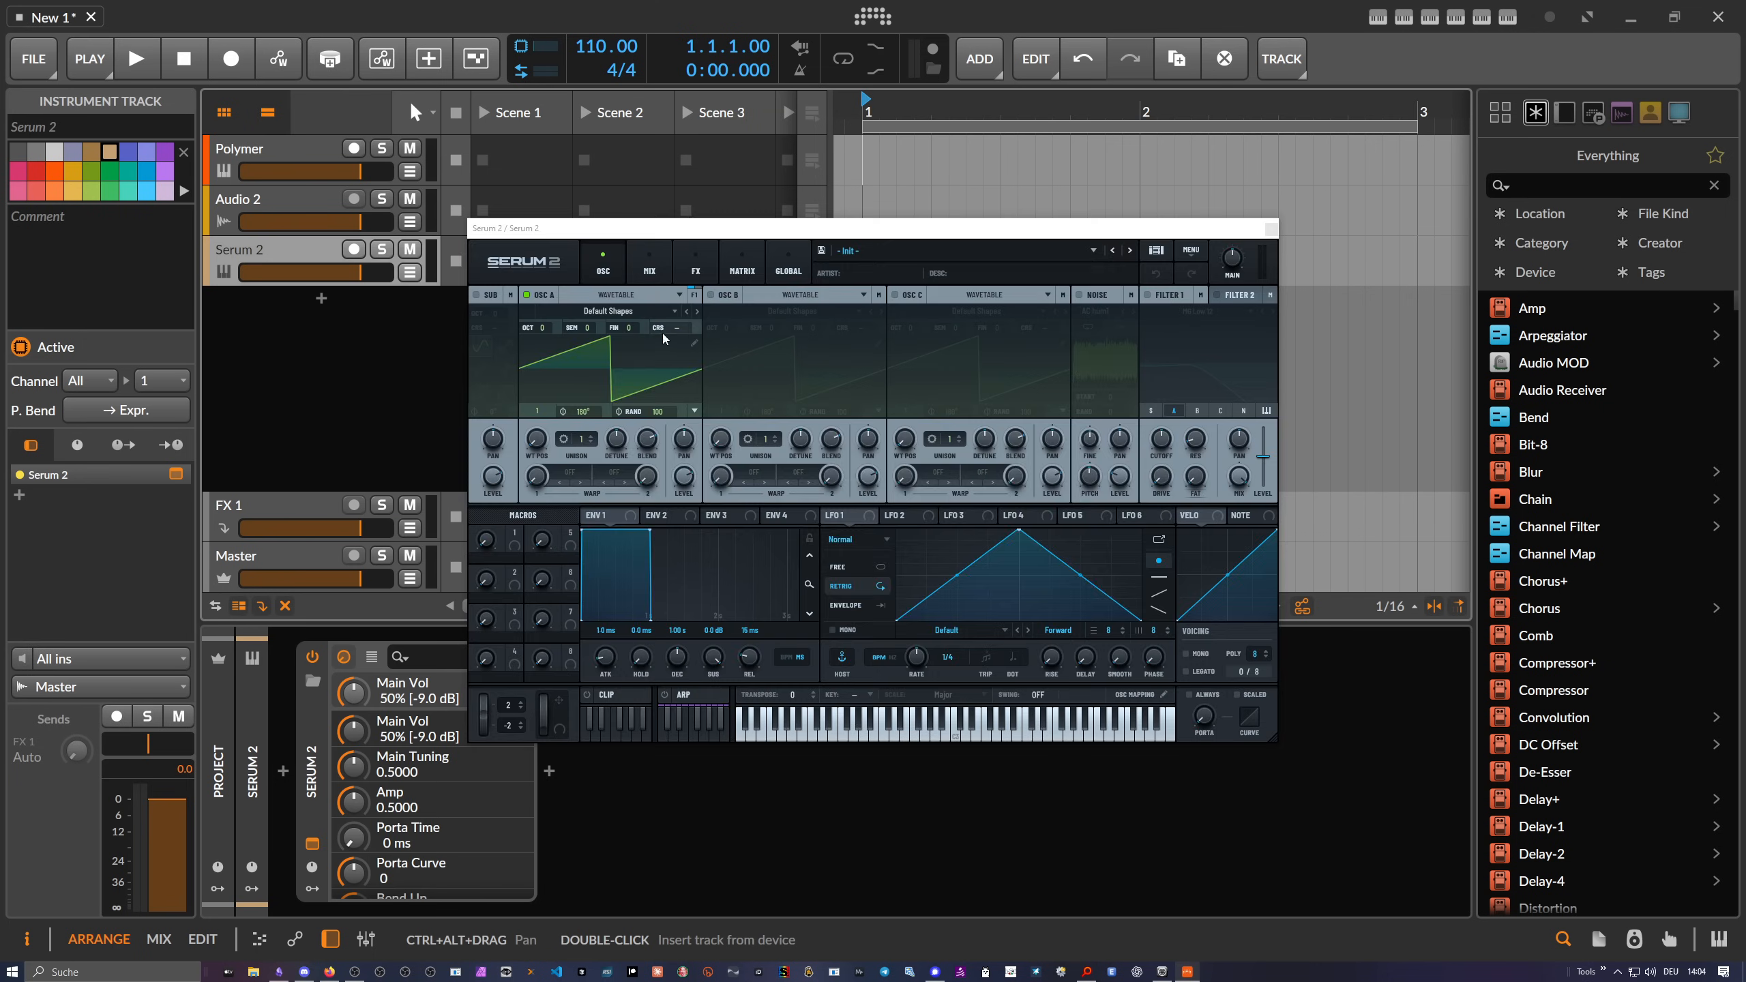
# Look over Serum 2's envelope and LFO slots and delete the Serum 2 track
pyautogui.moveTo(686, 234); pyautogui.dragTo(715, 214)
pyautogui.click(950, 548)
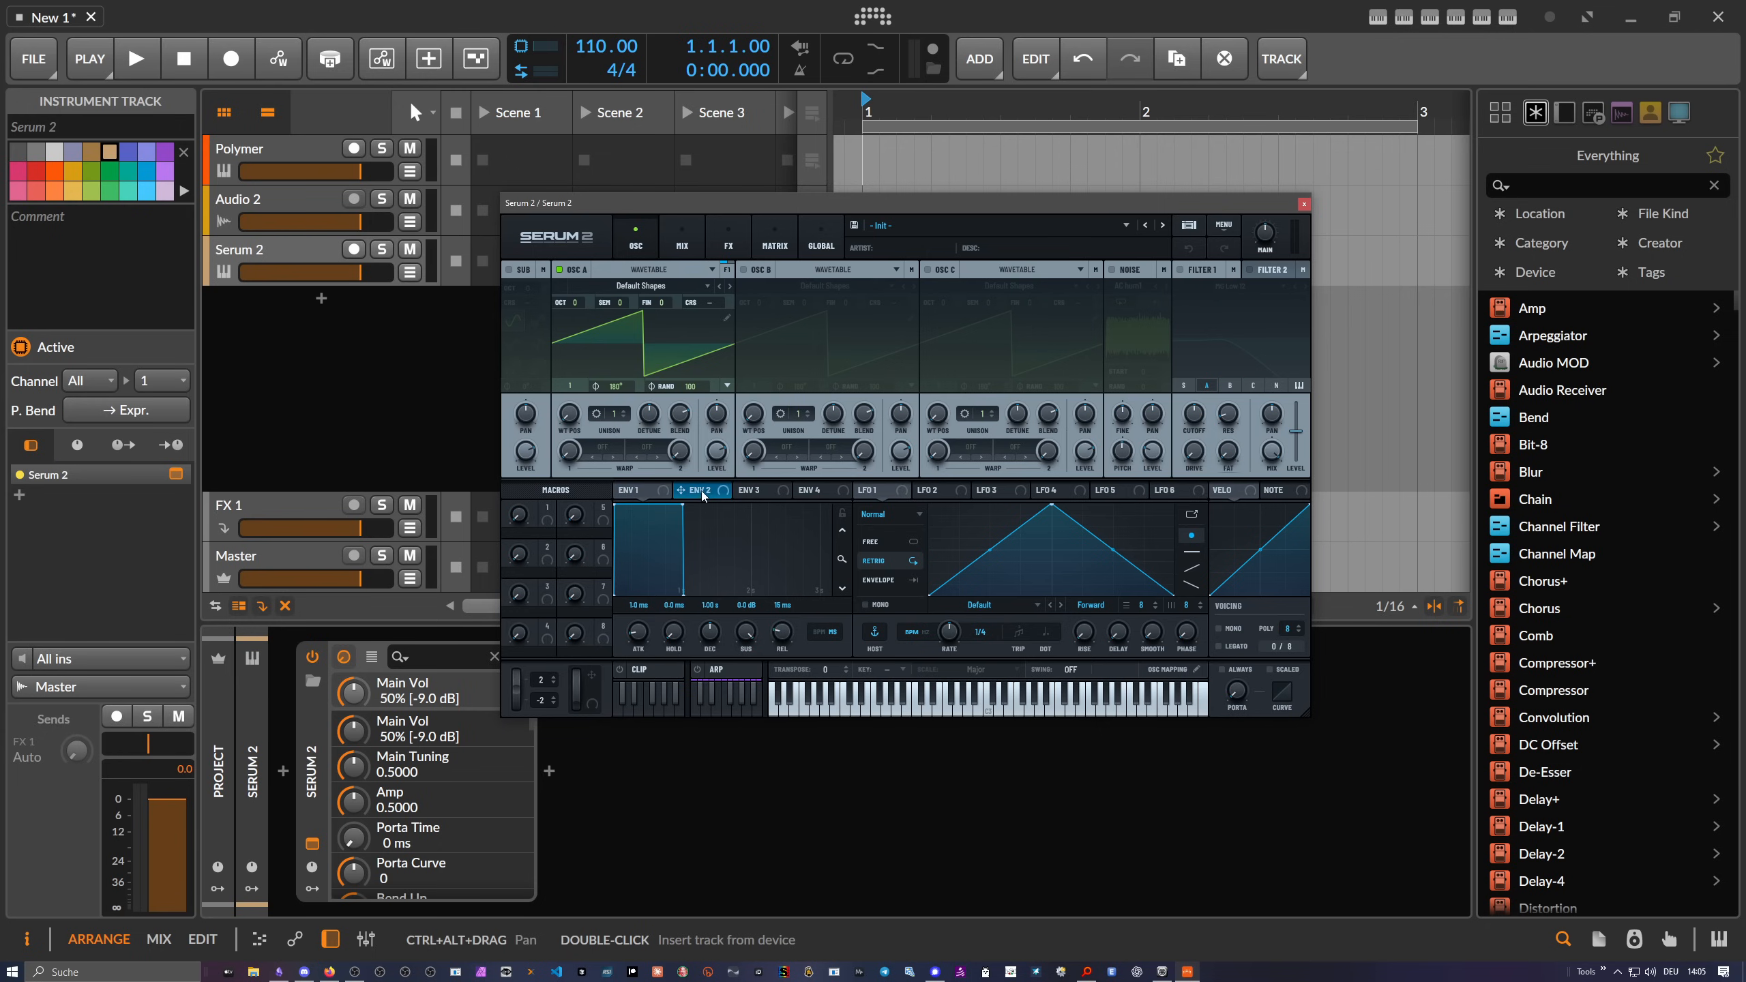
pyautogui.click(819, 489)
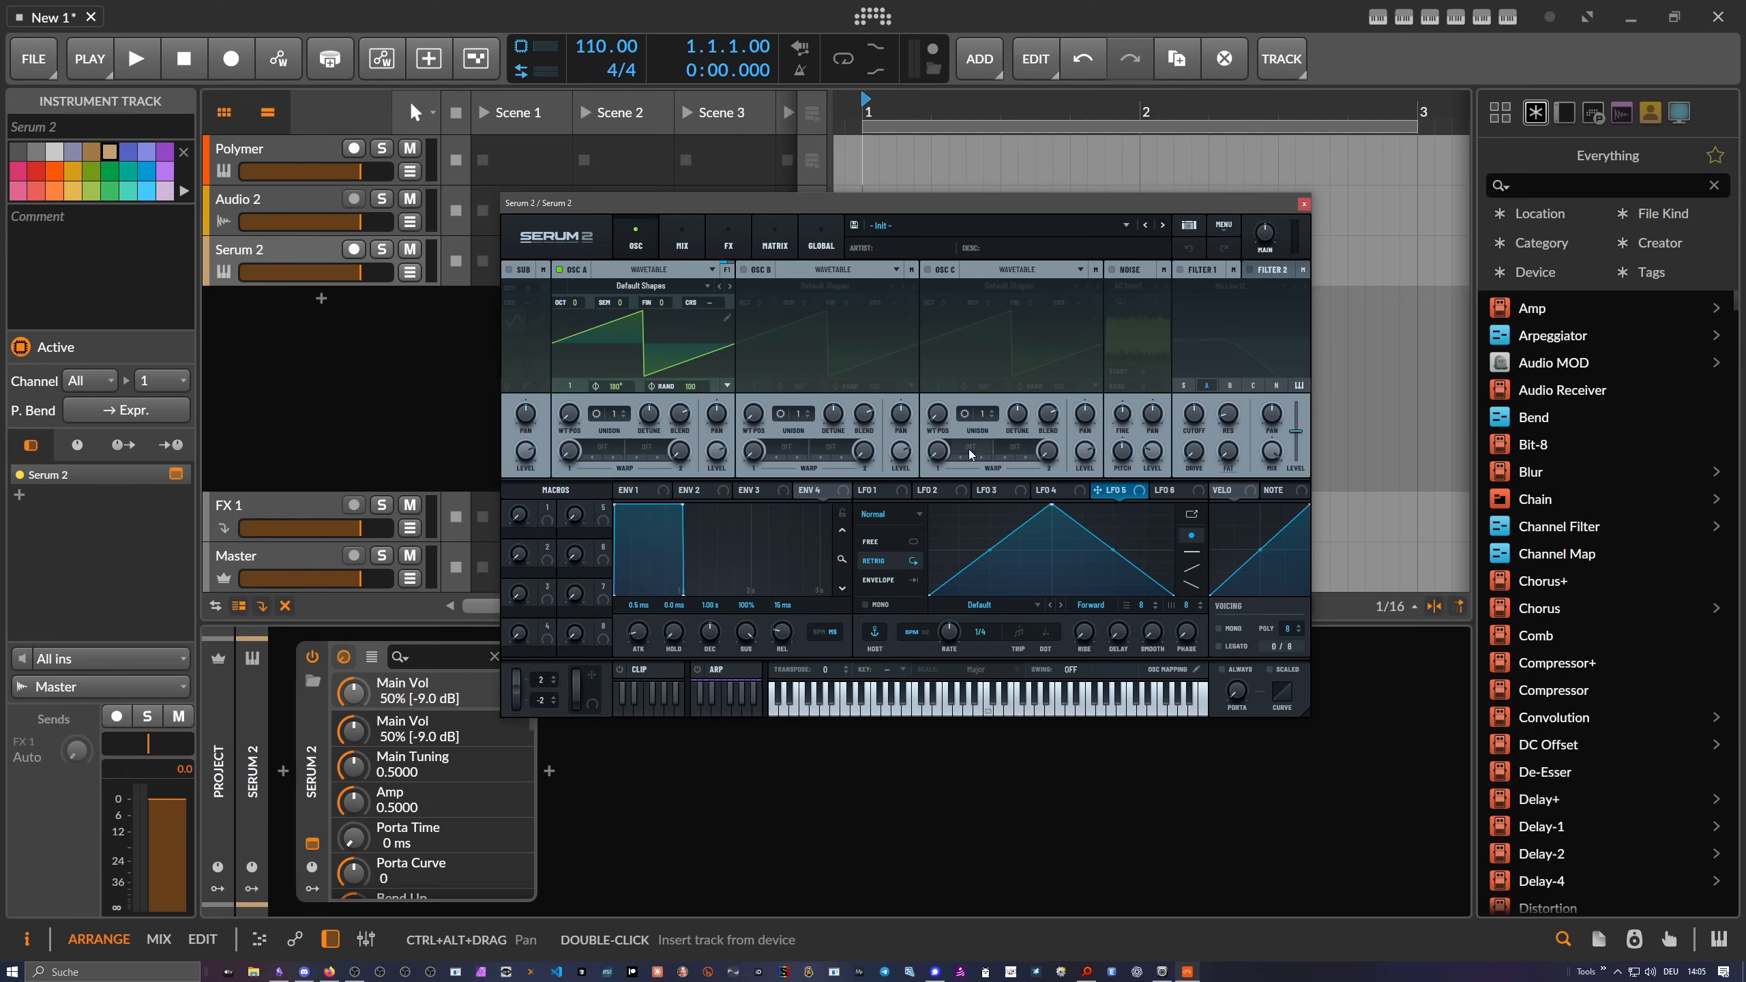
pyautogui.click(1304, 204)
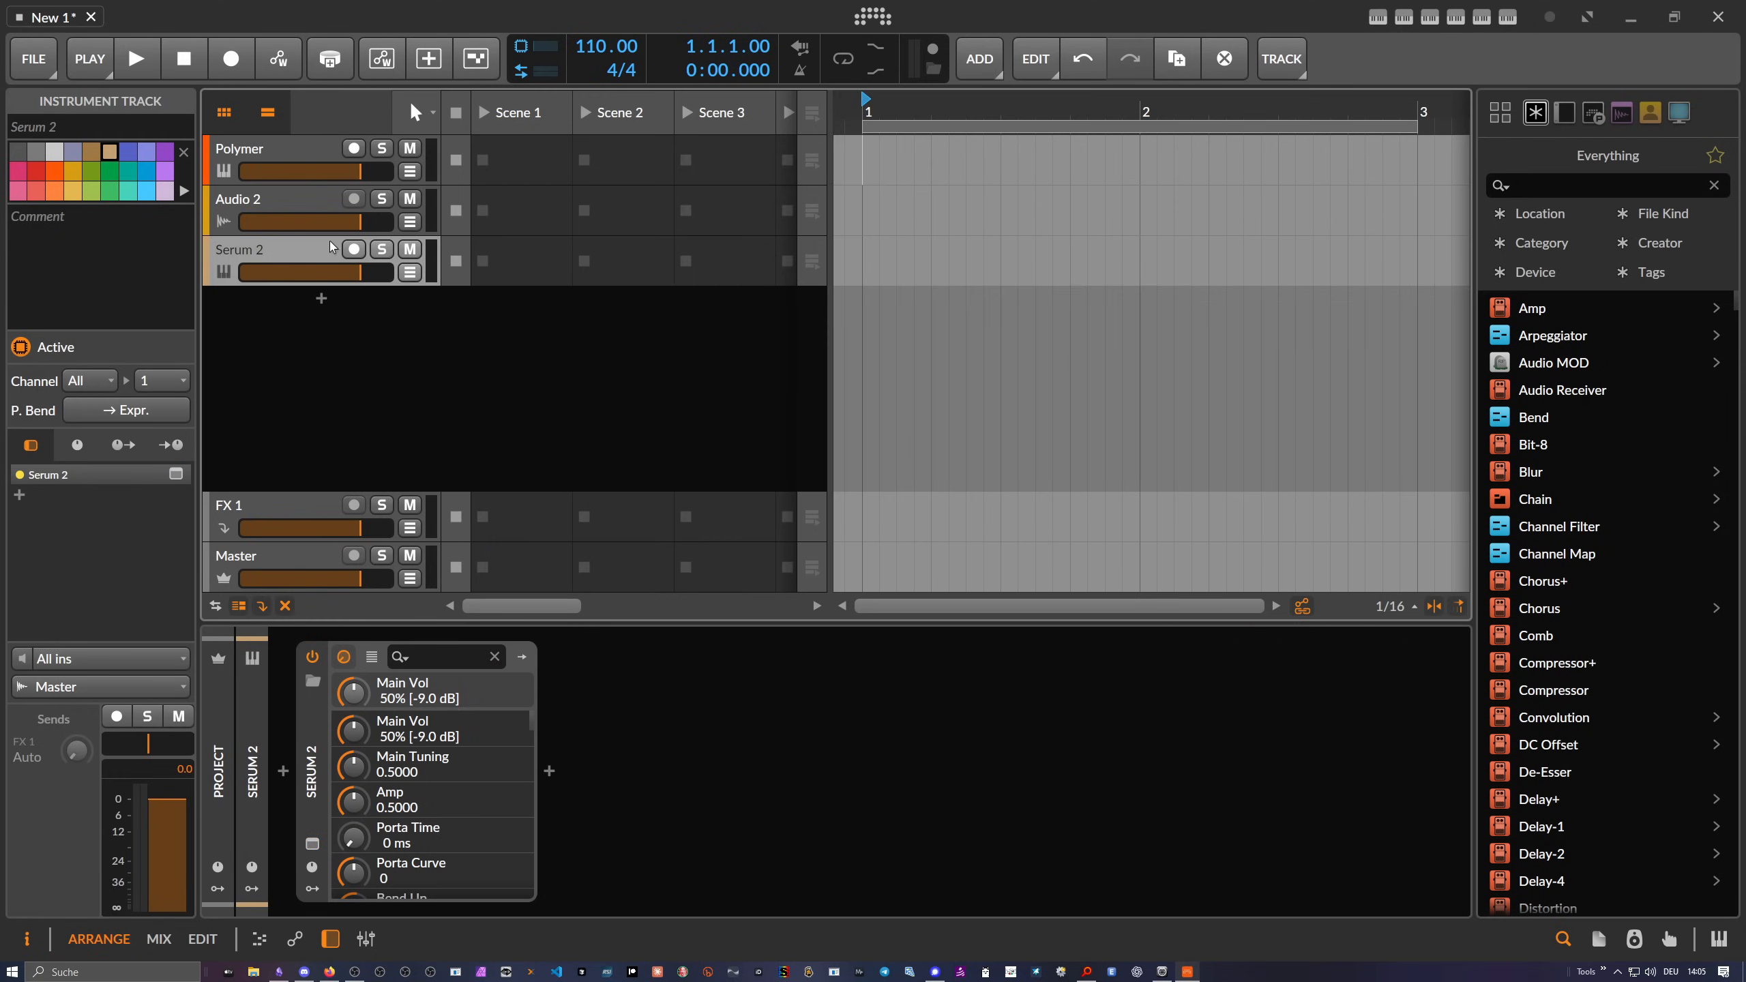
pyautogui.press('Delete')
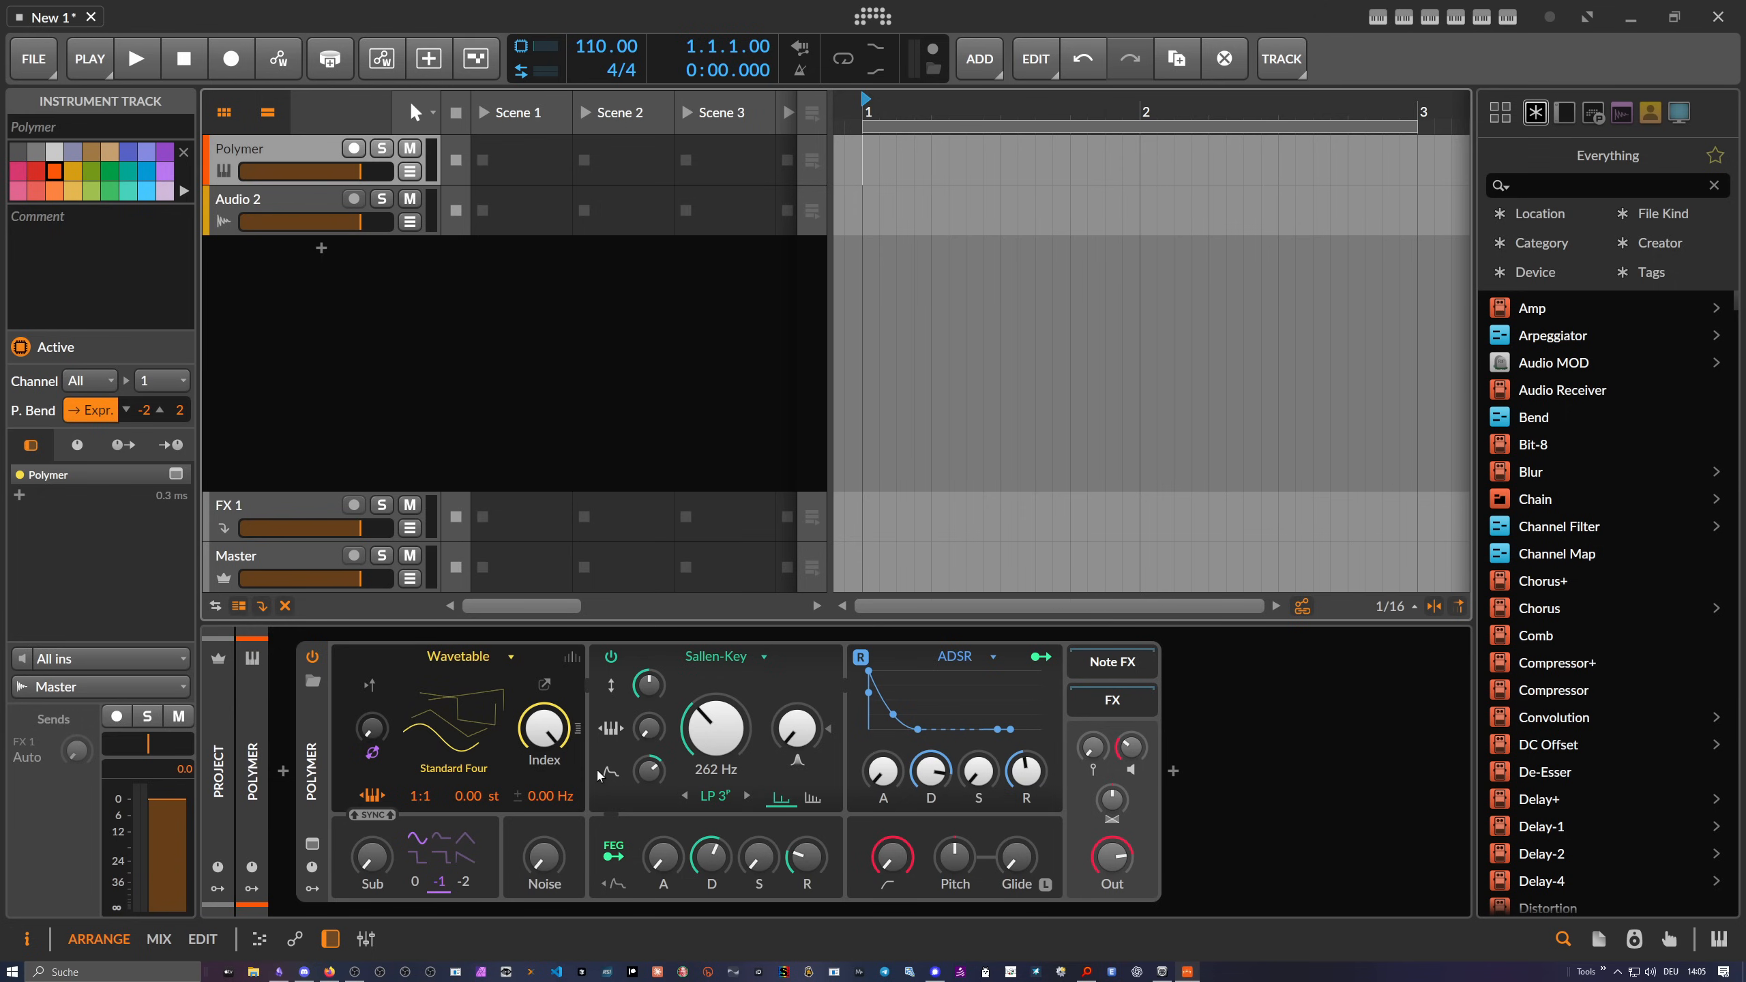
# Show Polymer's modulator slots and add a Classic LFO to the first one
pyautogui.click(312, 890)
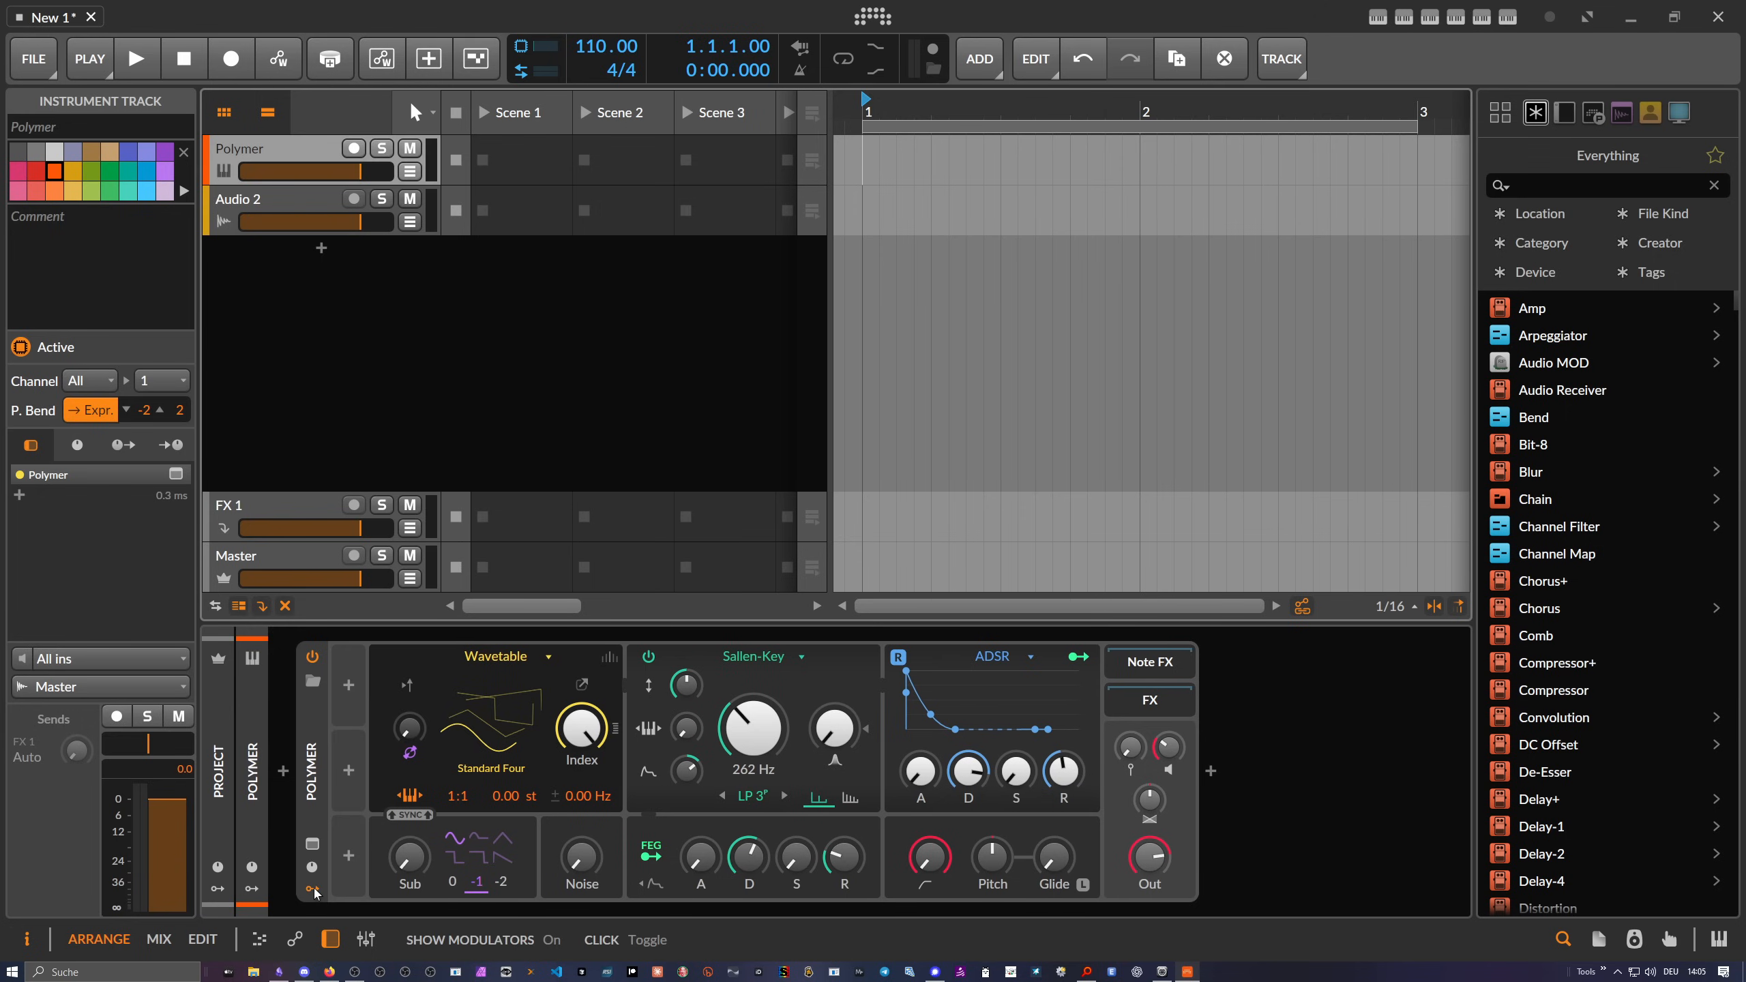
pyautogui.click(350, 686)
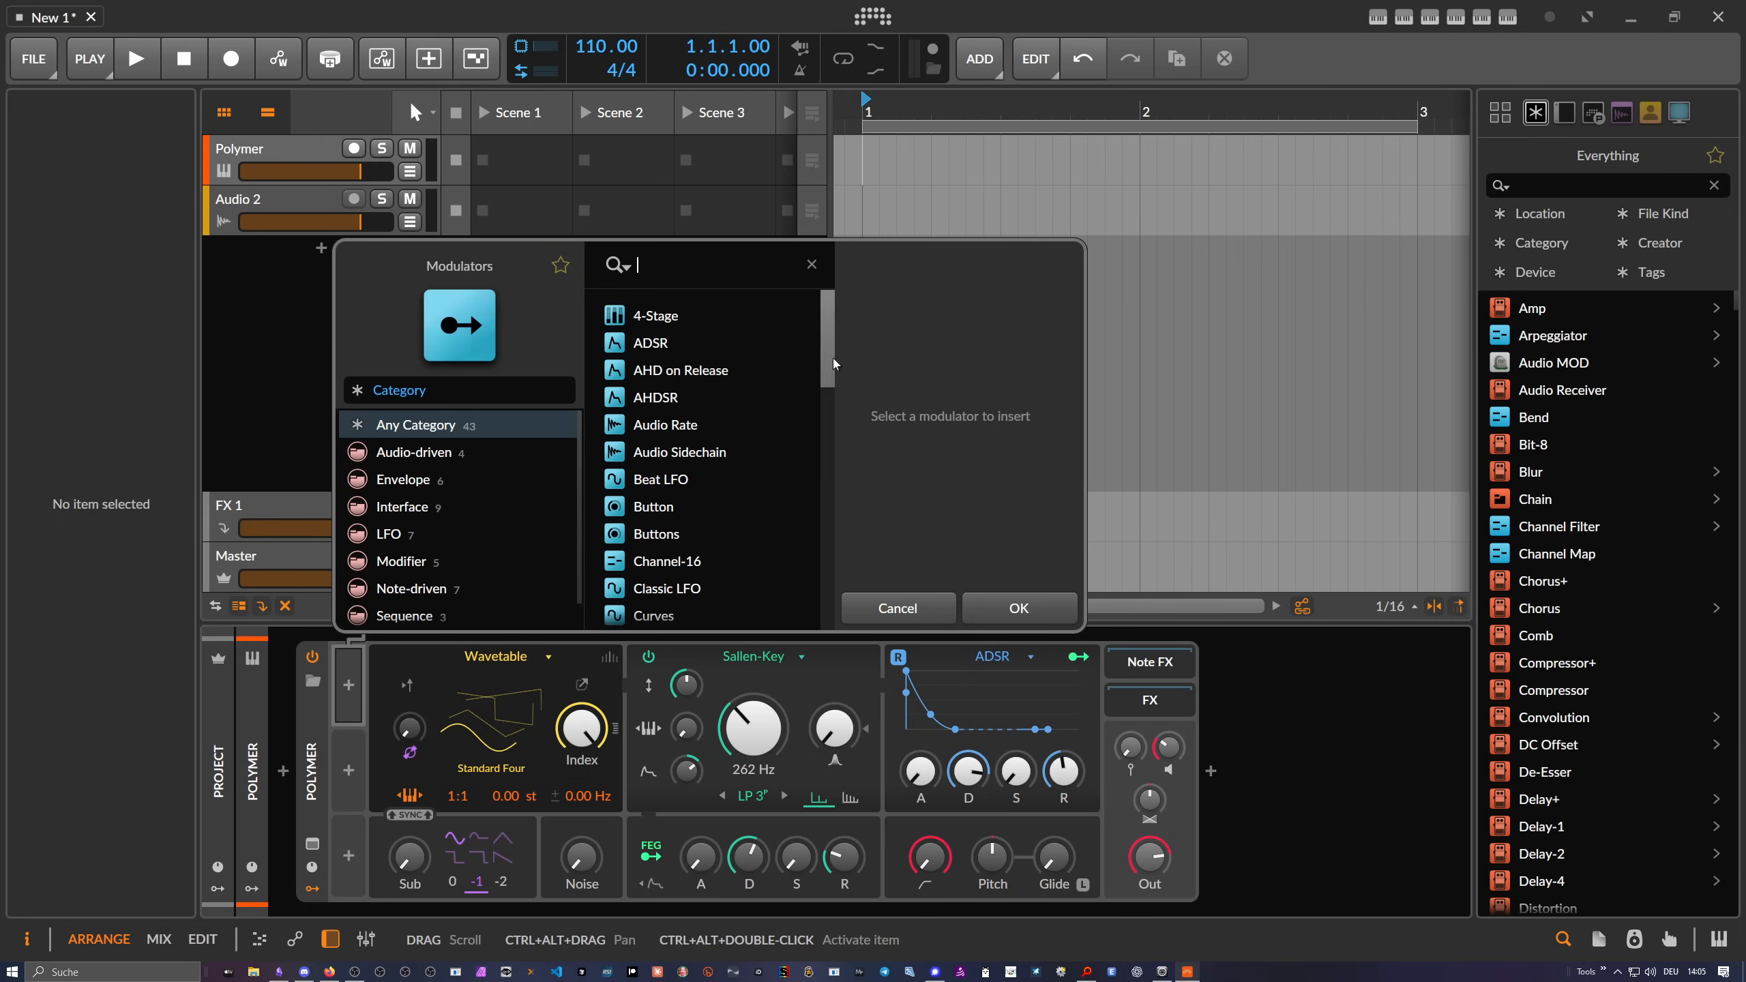
pyautogui.moveTo(829, 333); pyautogui.dragTo(779, 327)
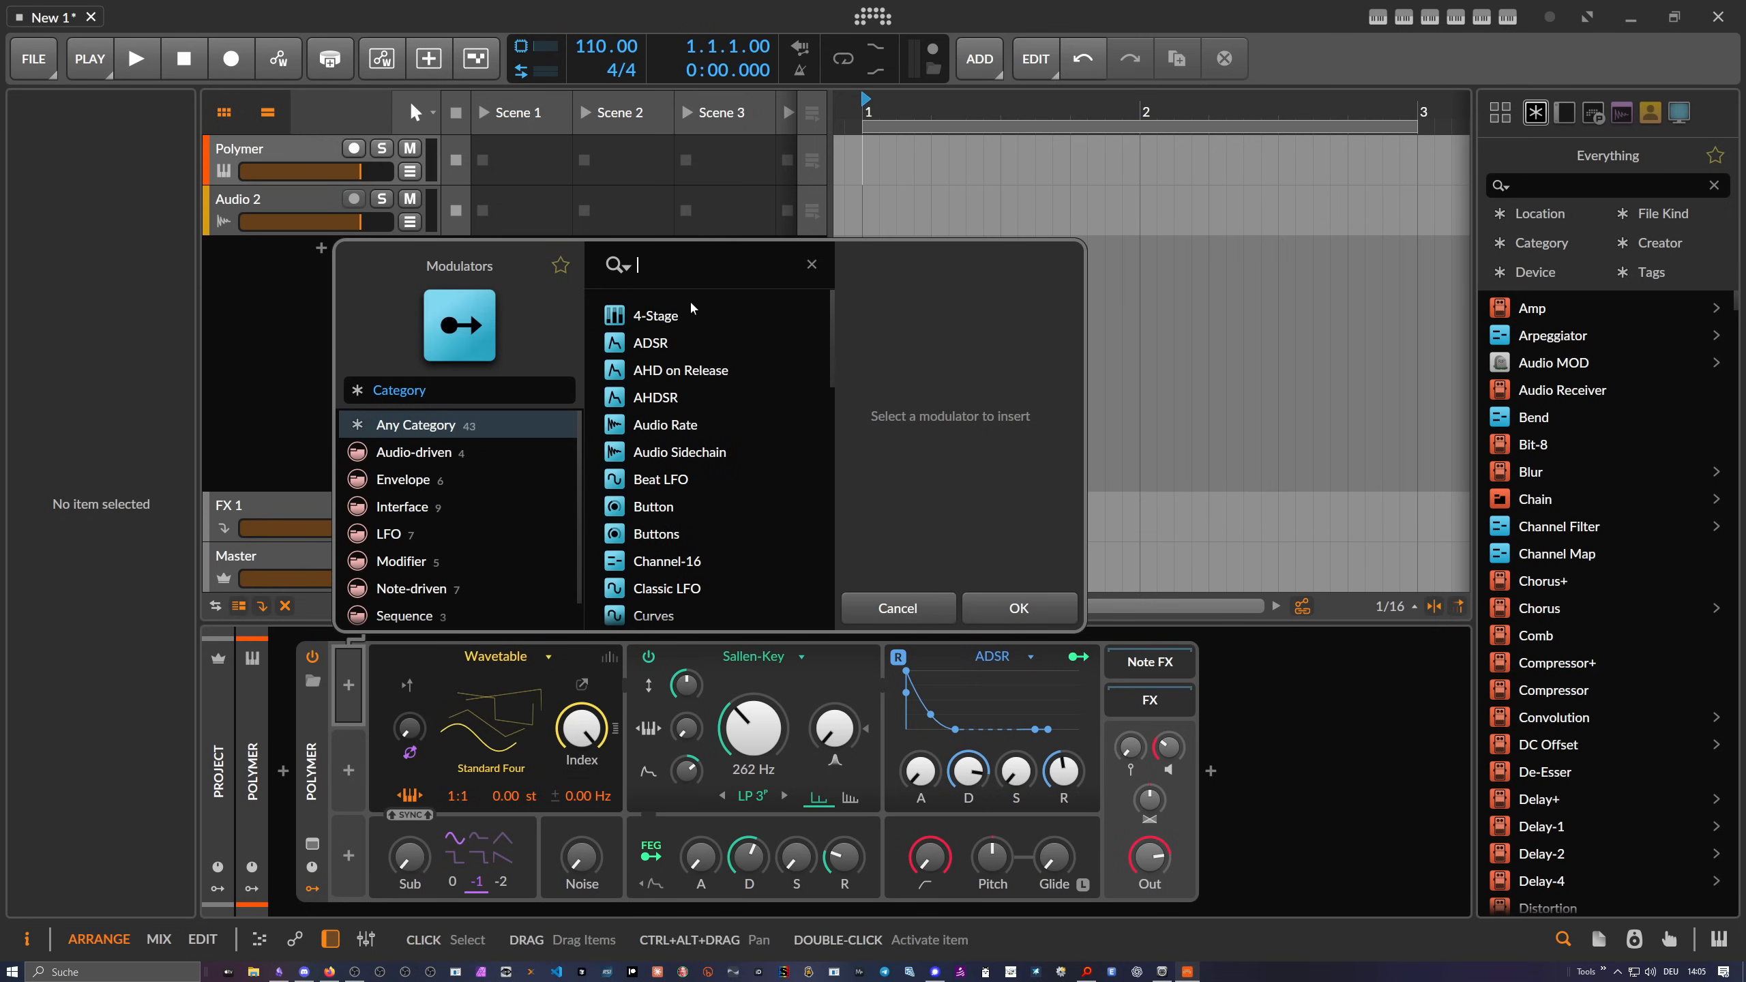
pyautogui.write('clas')
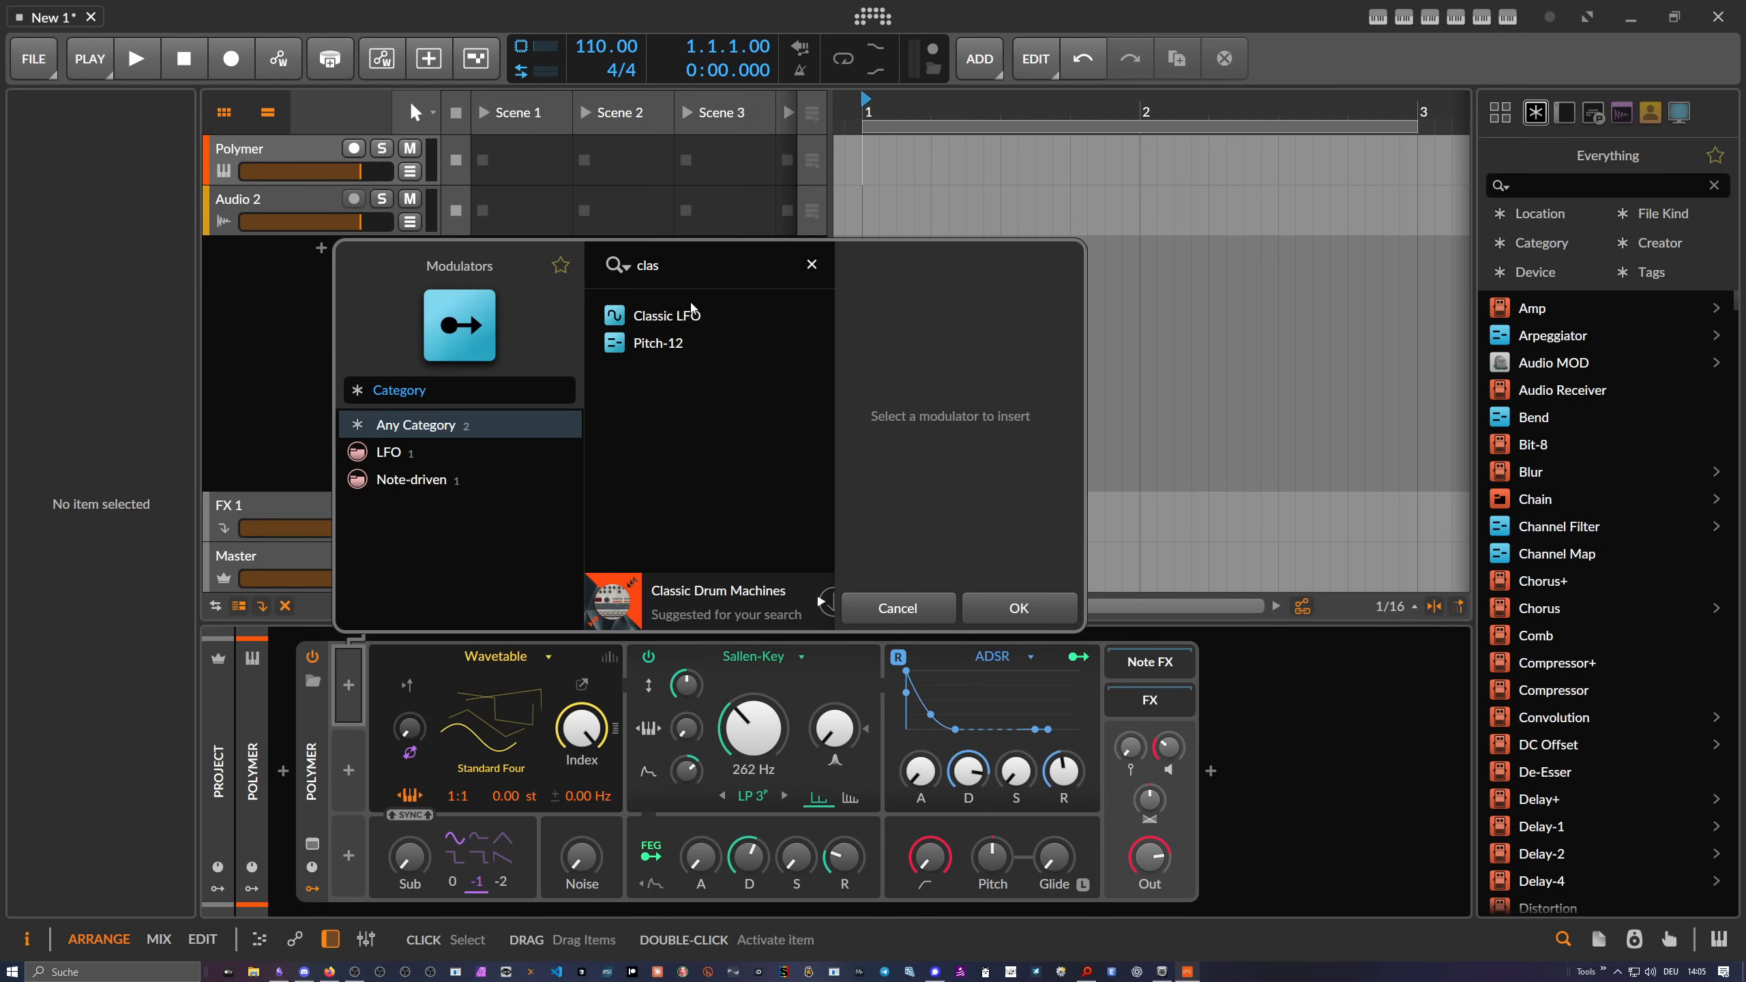
pyautogui.doubleClick(699, 317)
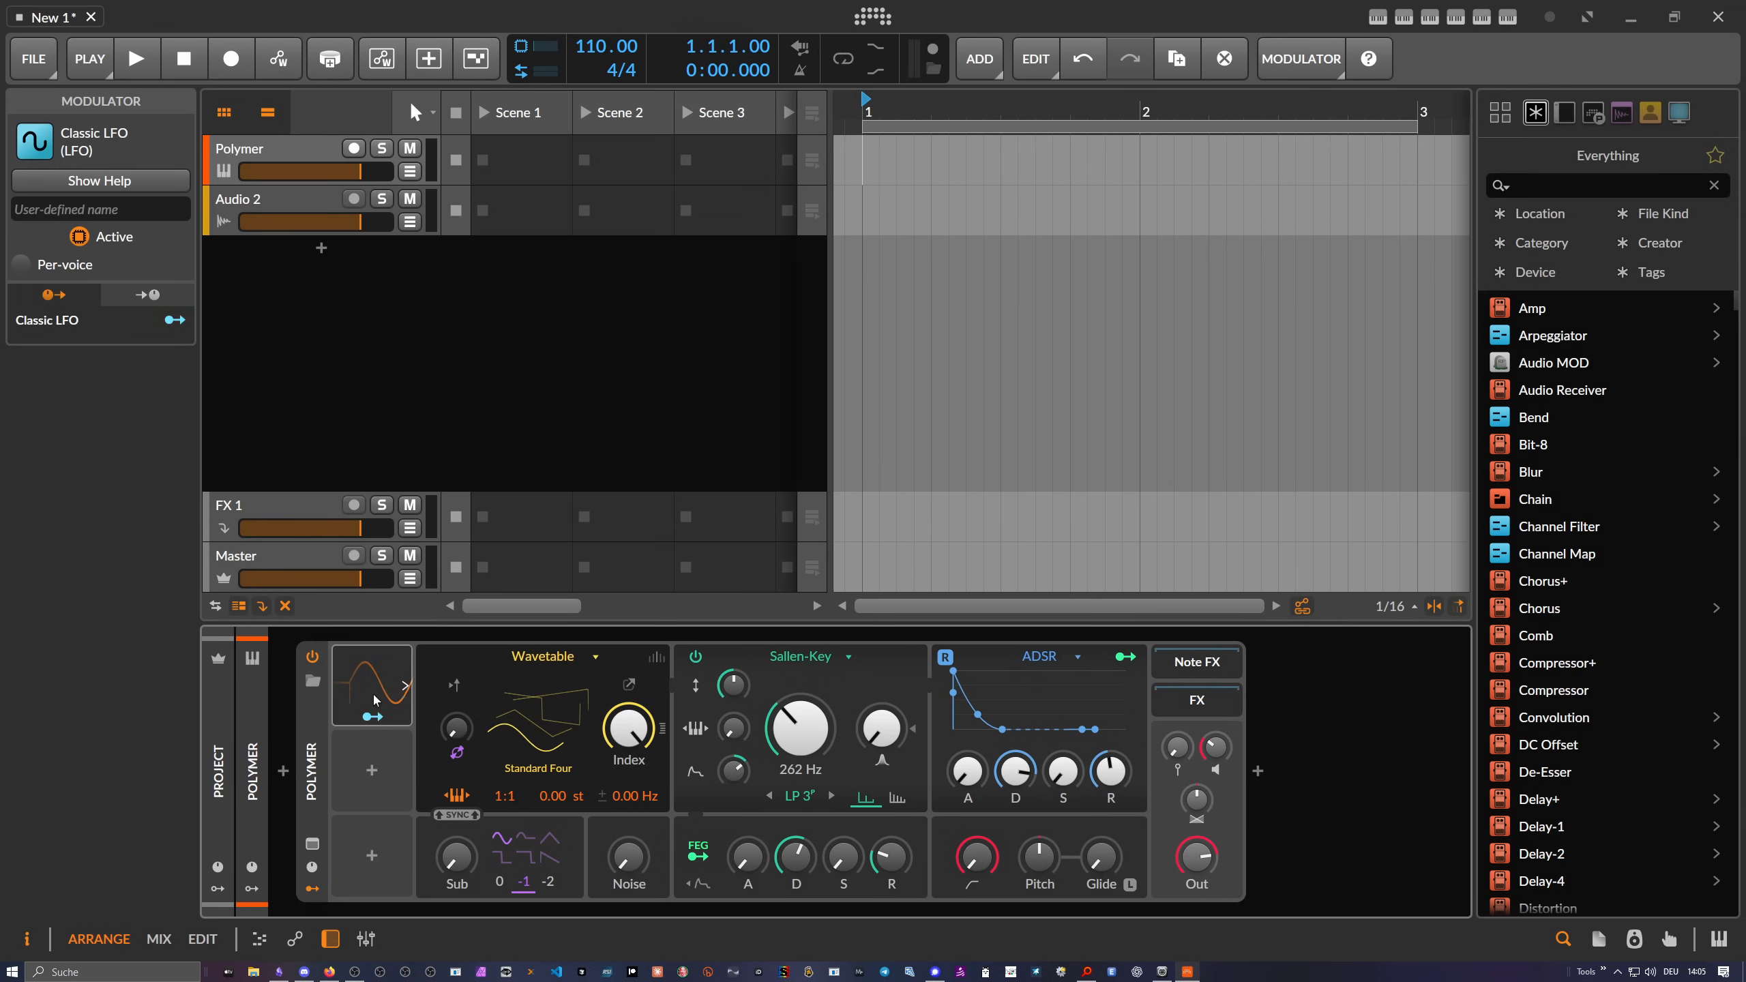
# Expand the Classic LFO and map it to Polymer's Sub level with a modulation amount of about 0.474
pyautogui.click(377, 684)
pyautogui.click(372, 716)
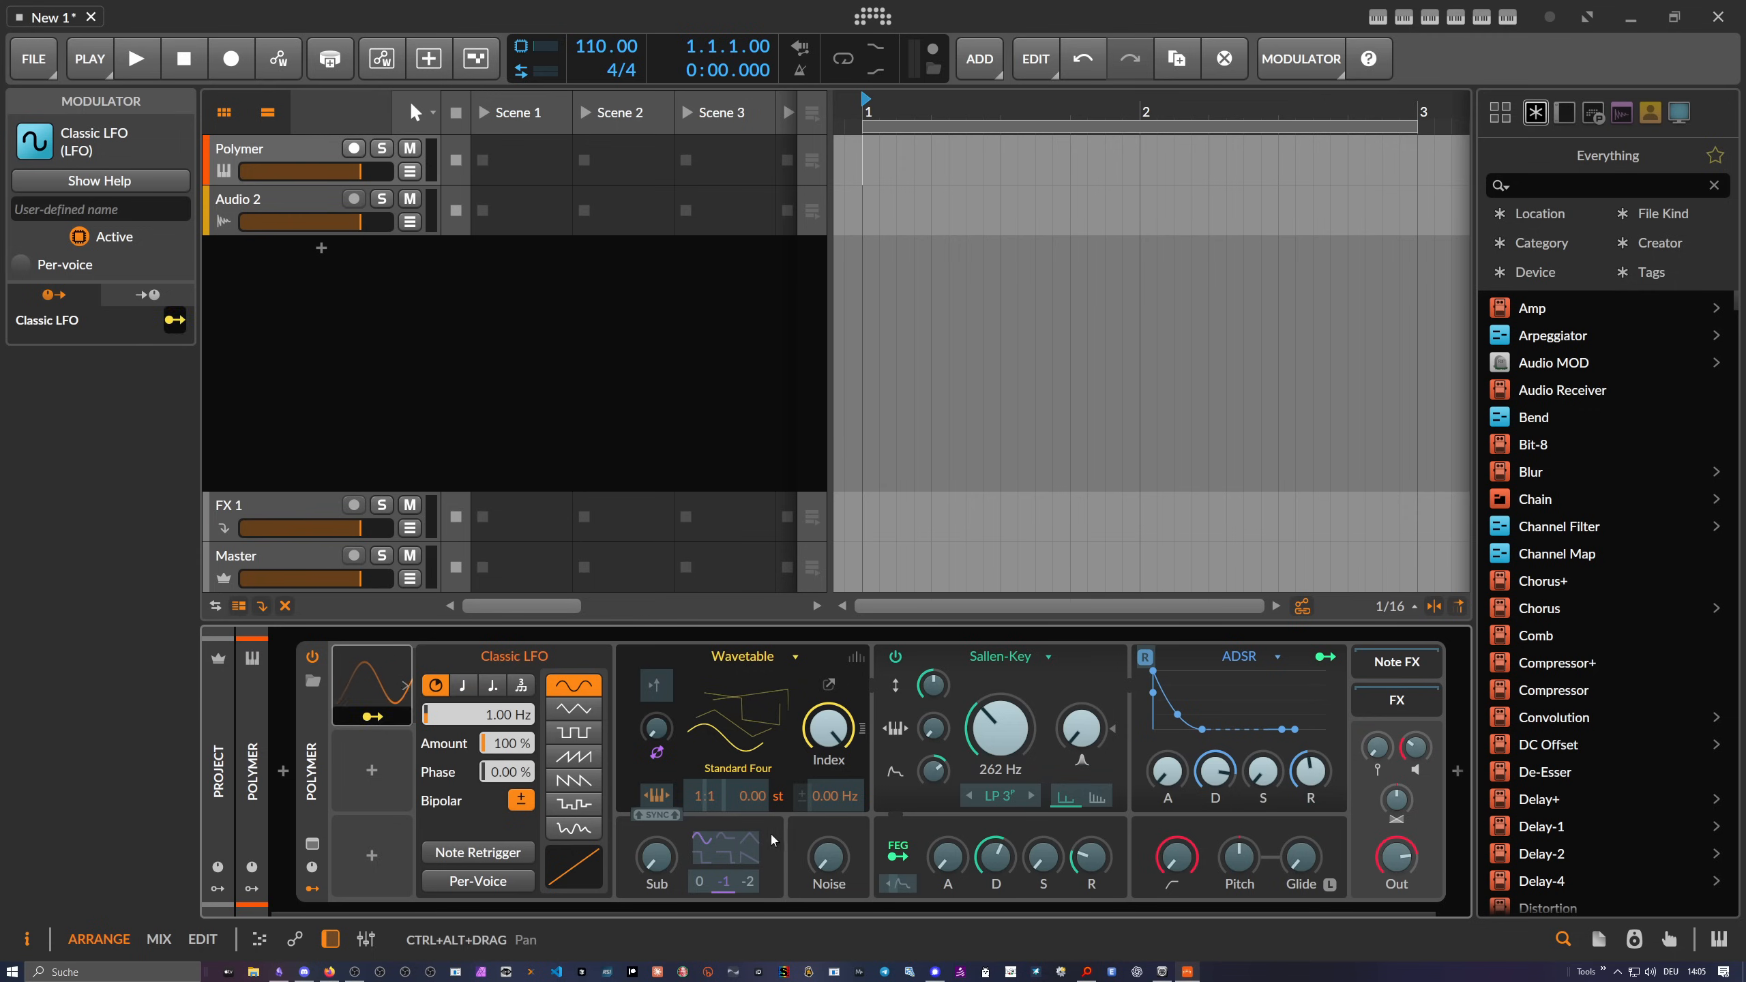
pyautogui.moveTo(657, 856); pyautogui.dragTo(657, 824)
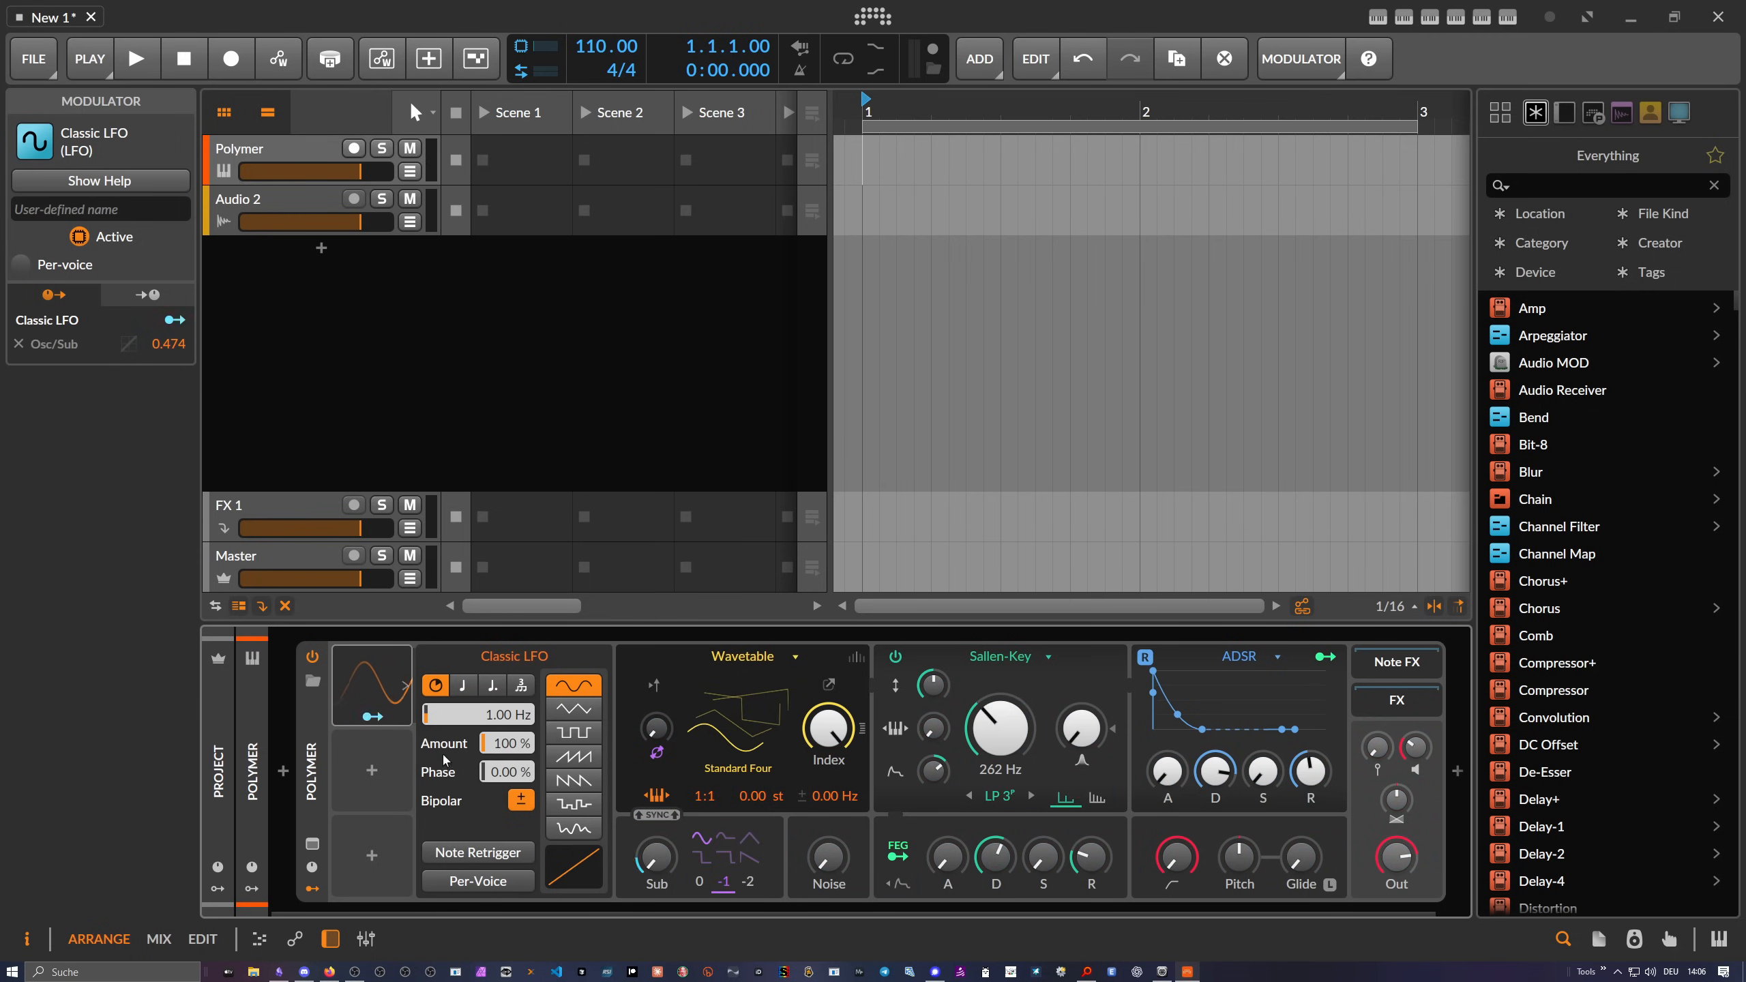
# Toggle the Classic LFO's Bipolar option to compare, leave it off, and collapse the LFO's settings
pyautogui.click(524, 808)
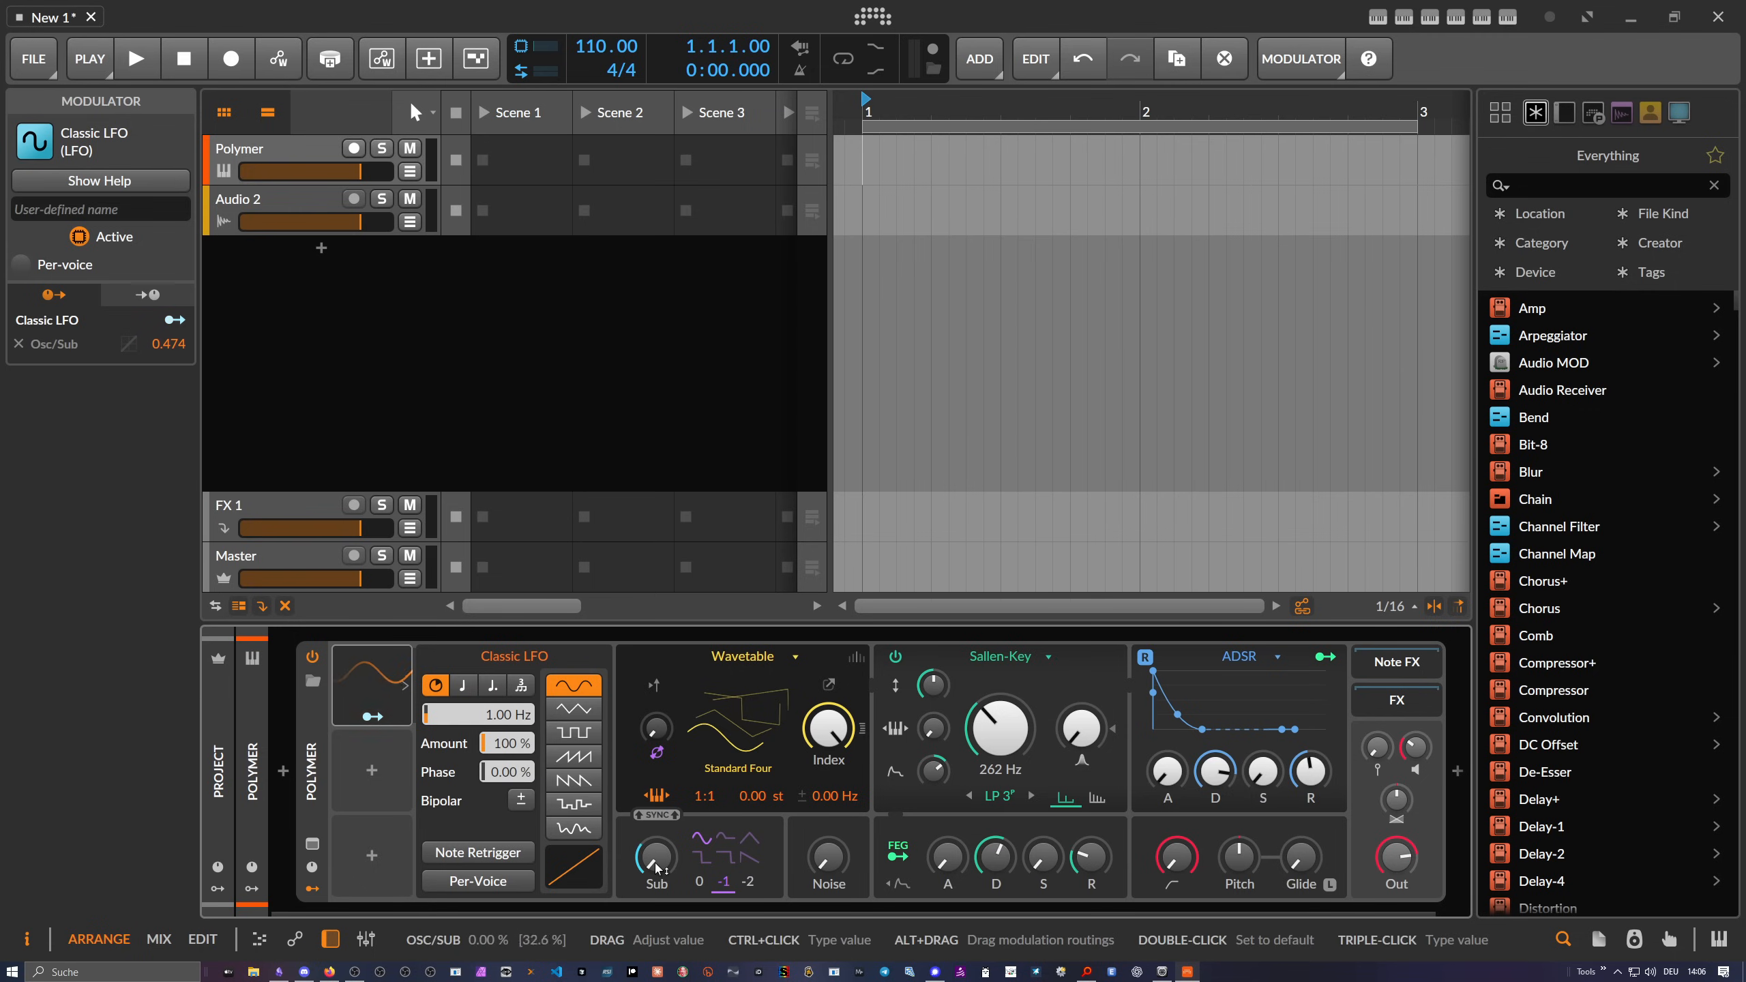
pyautogui.click(521, 802)
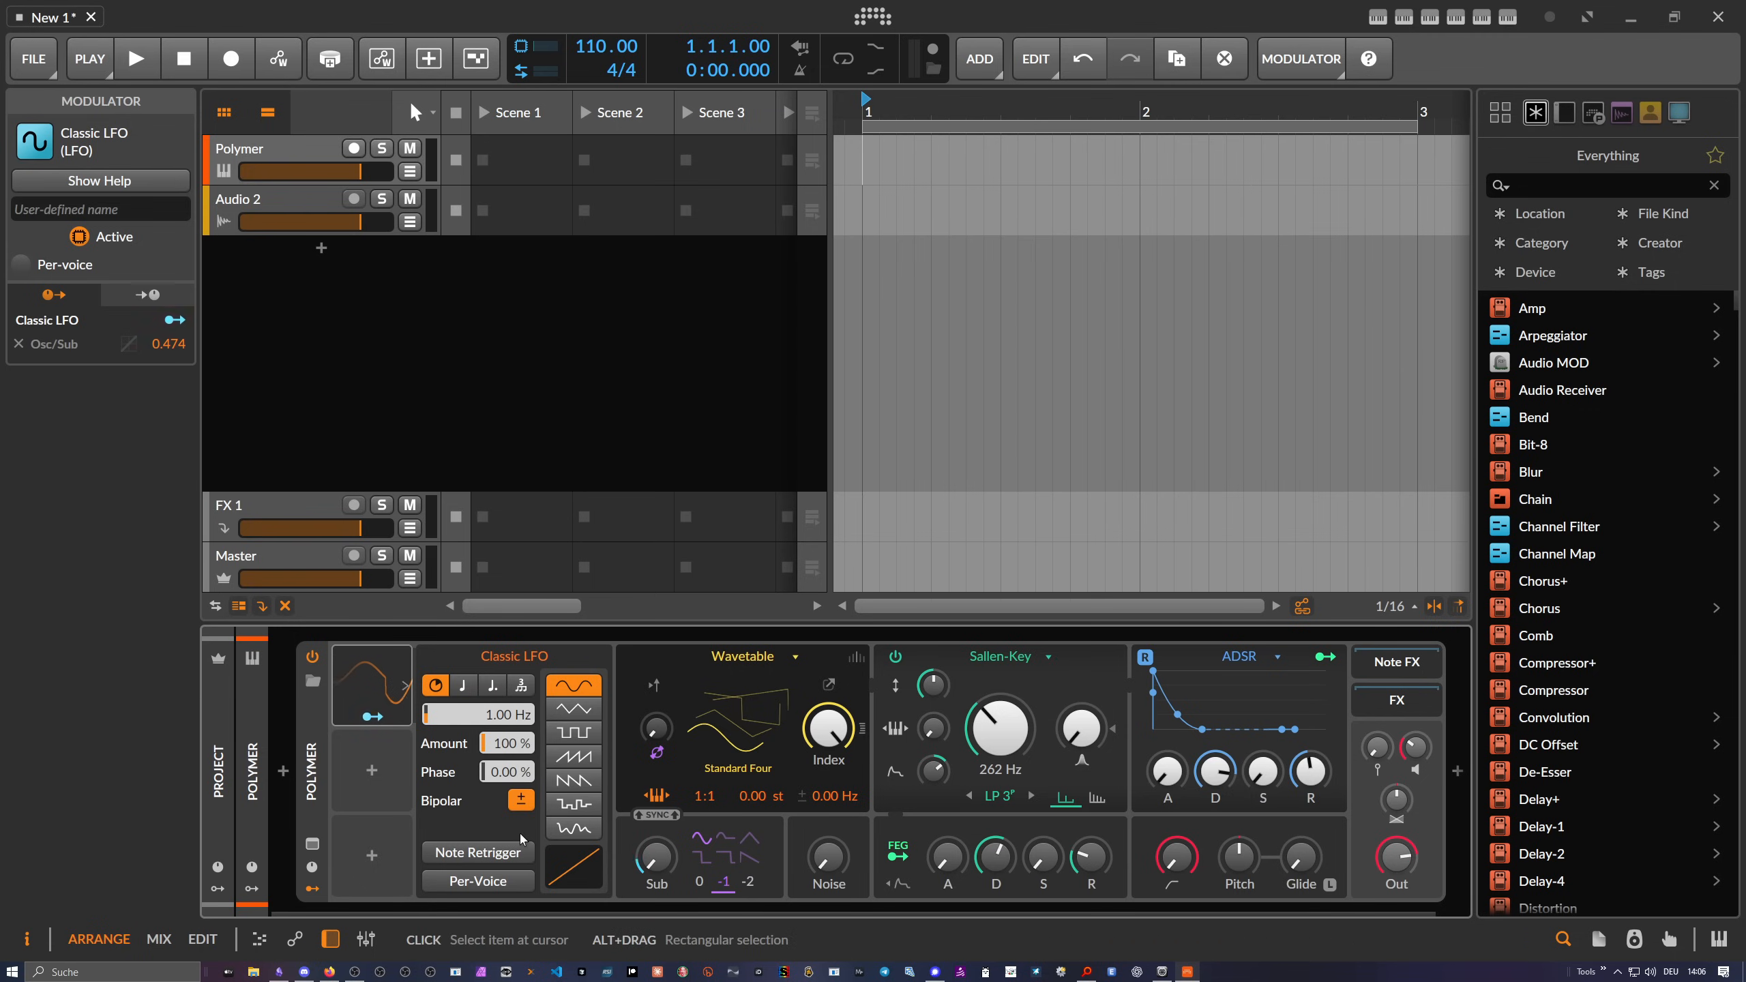
pyautogui.click(521, 801)
pyautogui.click(389, 689)
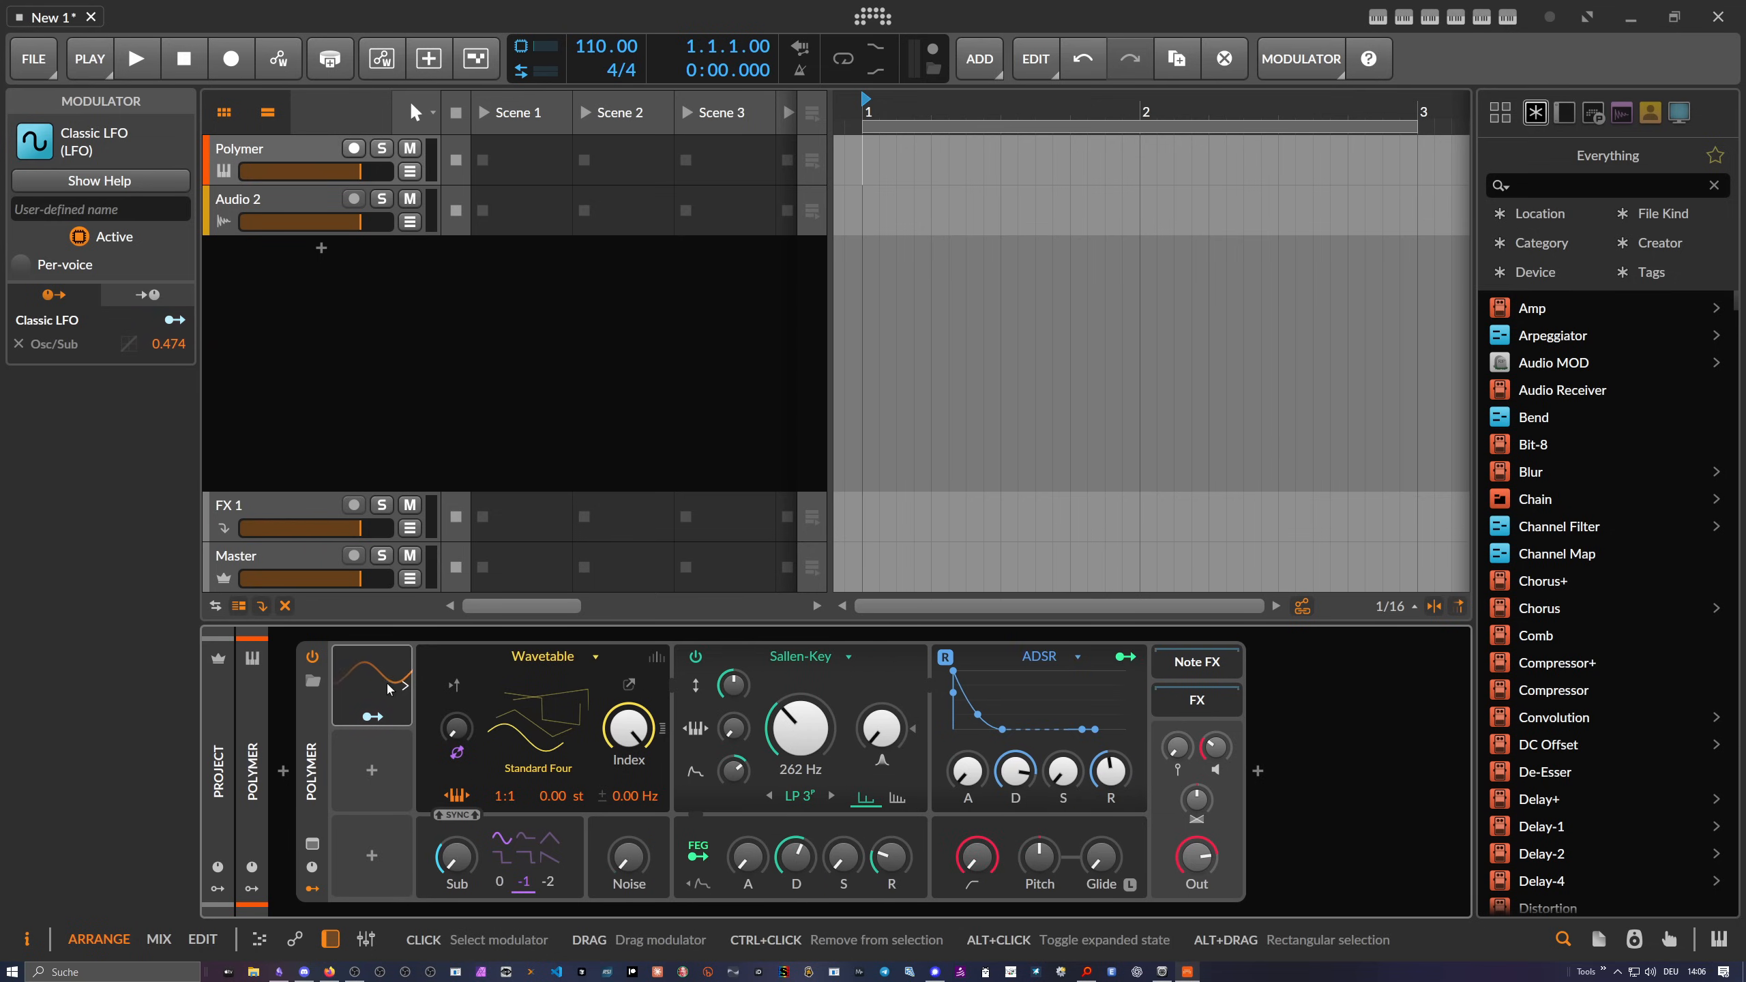
# Duplicate the Classic LFO modulator in Polymer
pyautogui.click(386, 688)
pyautogui.click(382, 691)
pyautogui.hotkey('ctrl', 'd')
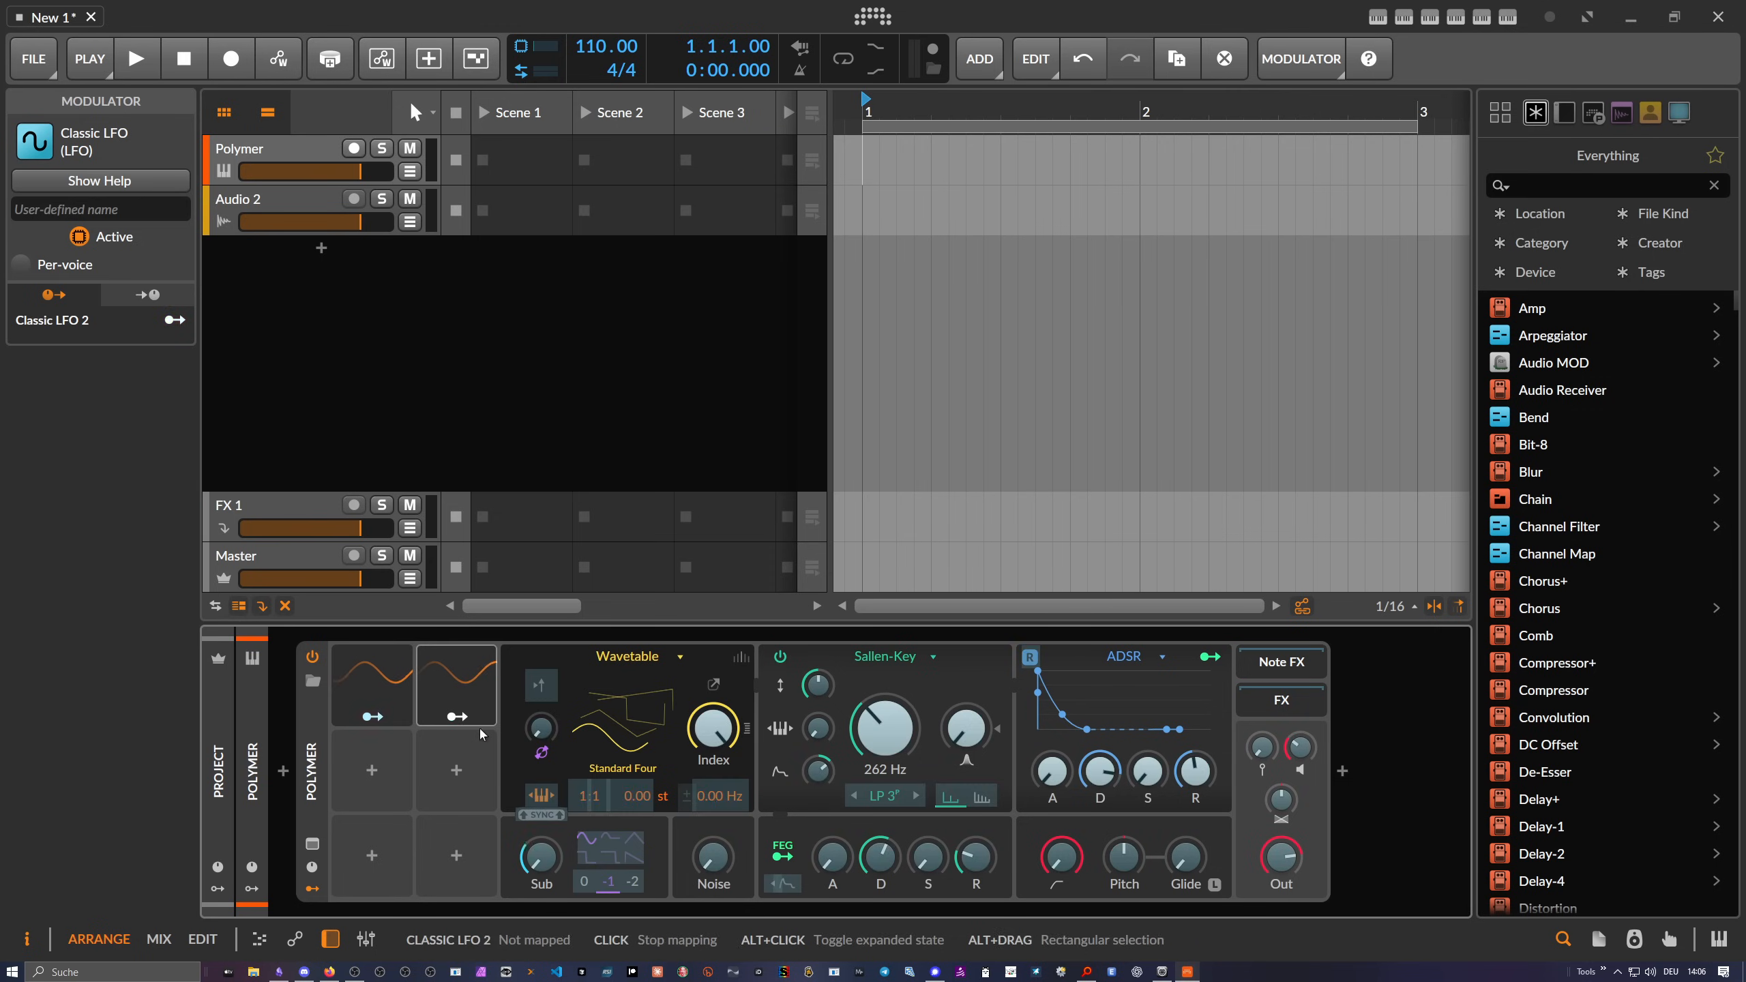
# Expand both Classic LFOs and map Classic LFO 2 to the rate of Classic LFO 1
pyautogui.click(440, 700)
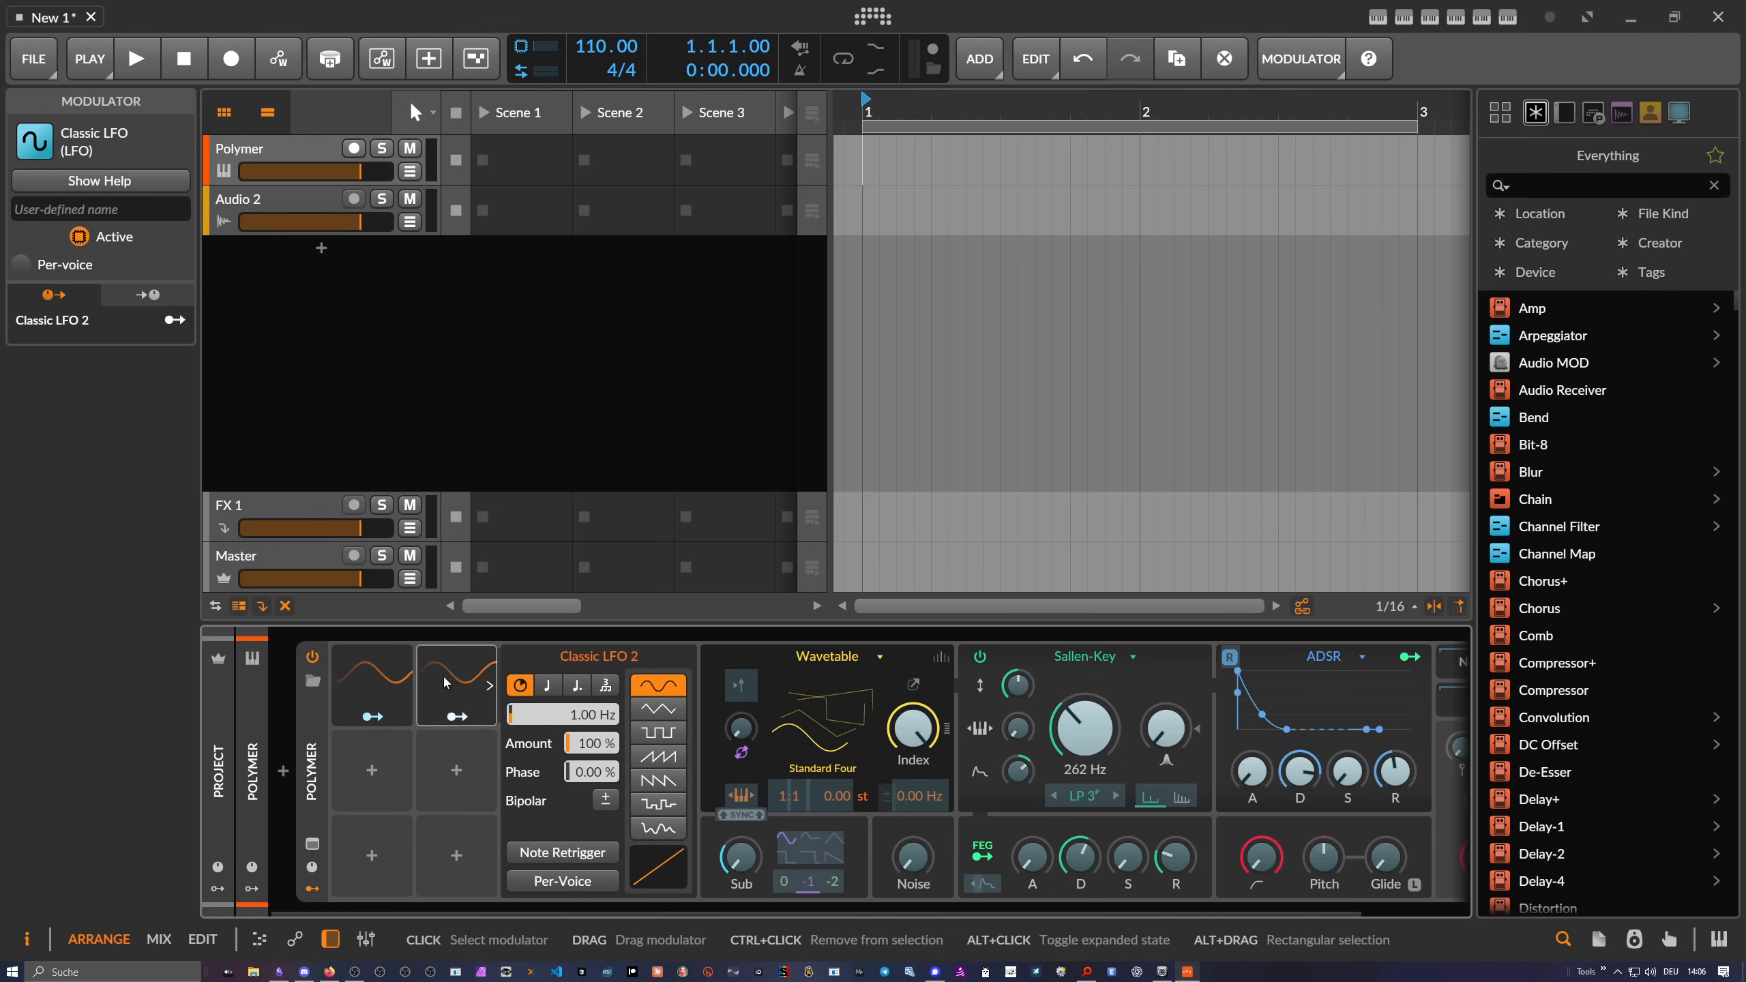
pyautogui.click(372, 684)
pyautogui.moveTo(657, 717); pyautogui.dragTo(495, 720)
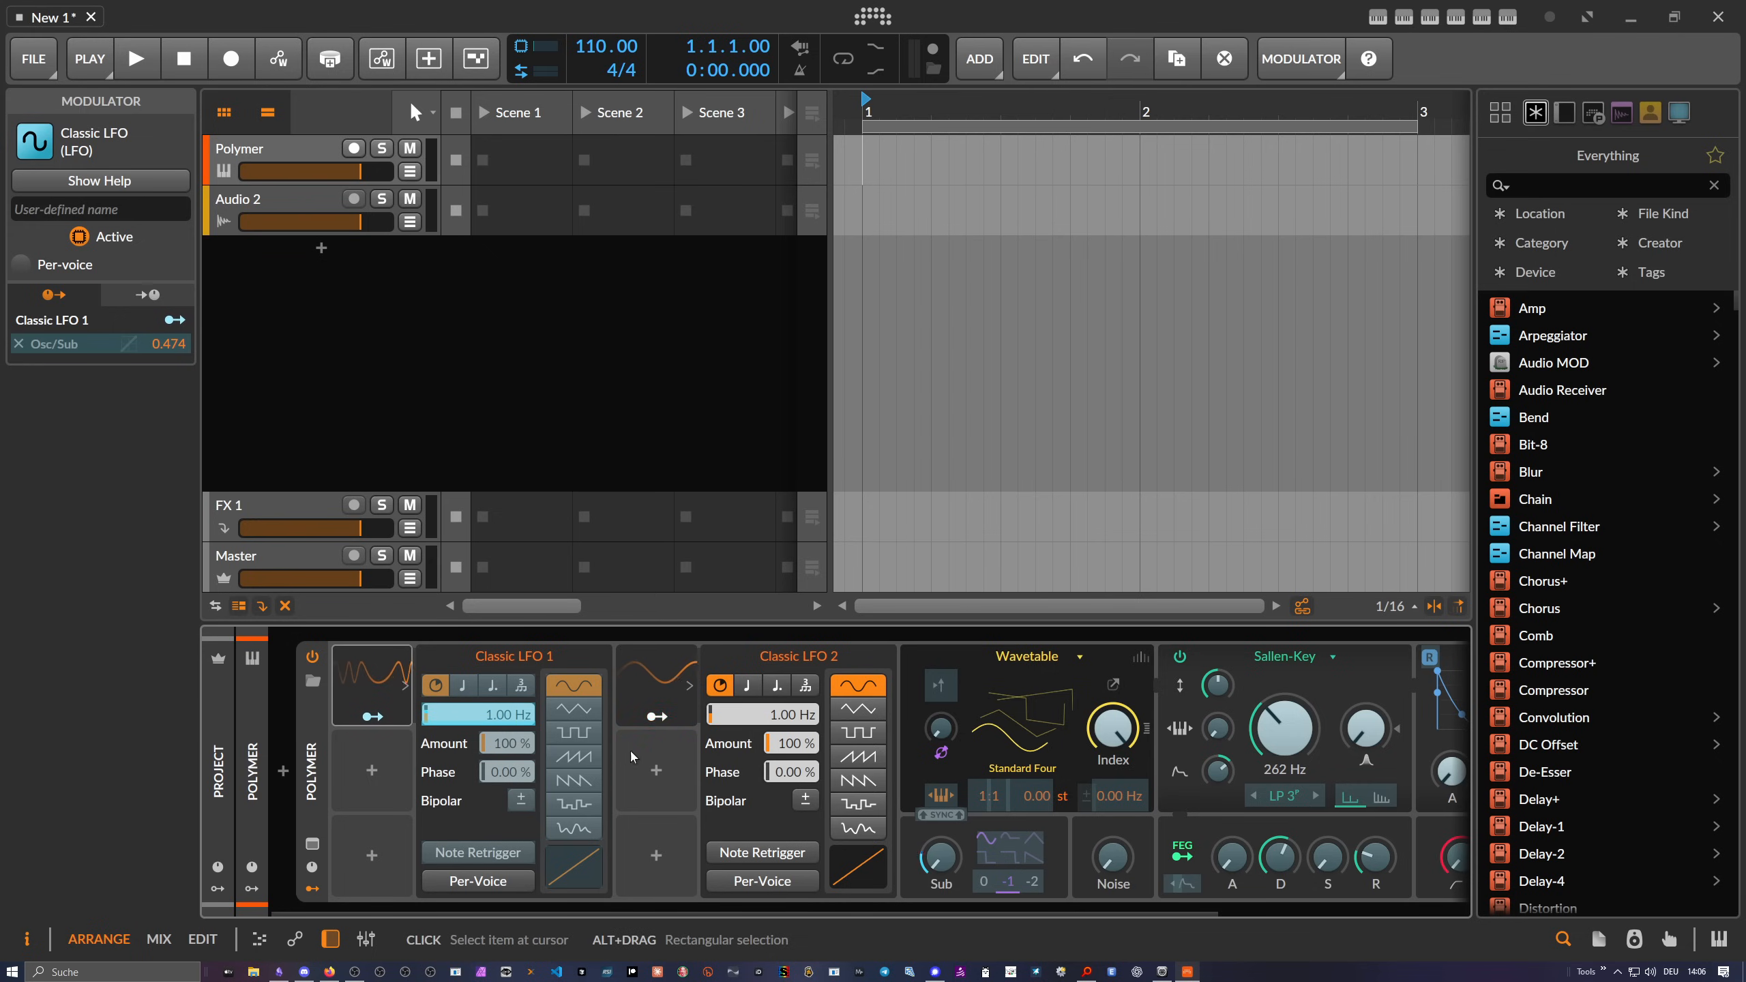
# Duplicate Classic LFO 2 and map Classic LFO 3 to the rate of Classic LFO 2 with an amount of ×10.10
pyautogui.click(655, 688)
pyautogui.hotkey('ctrl', 'd')
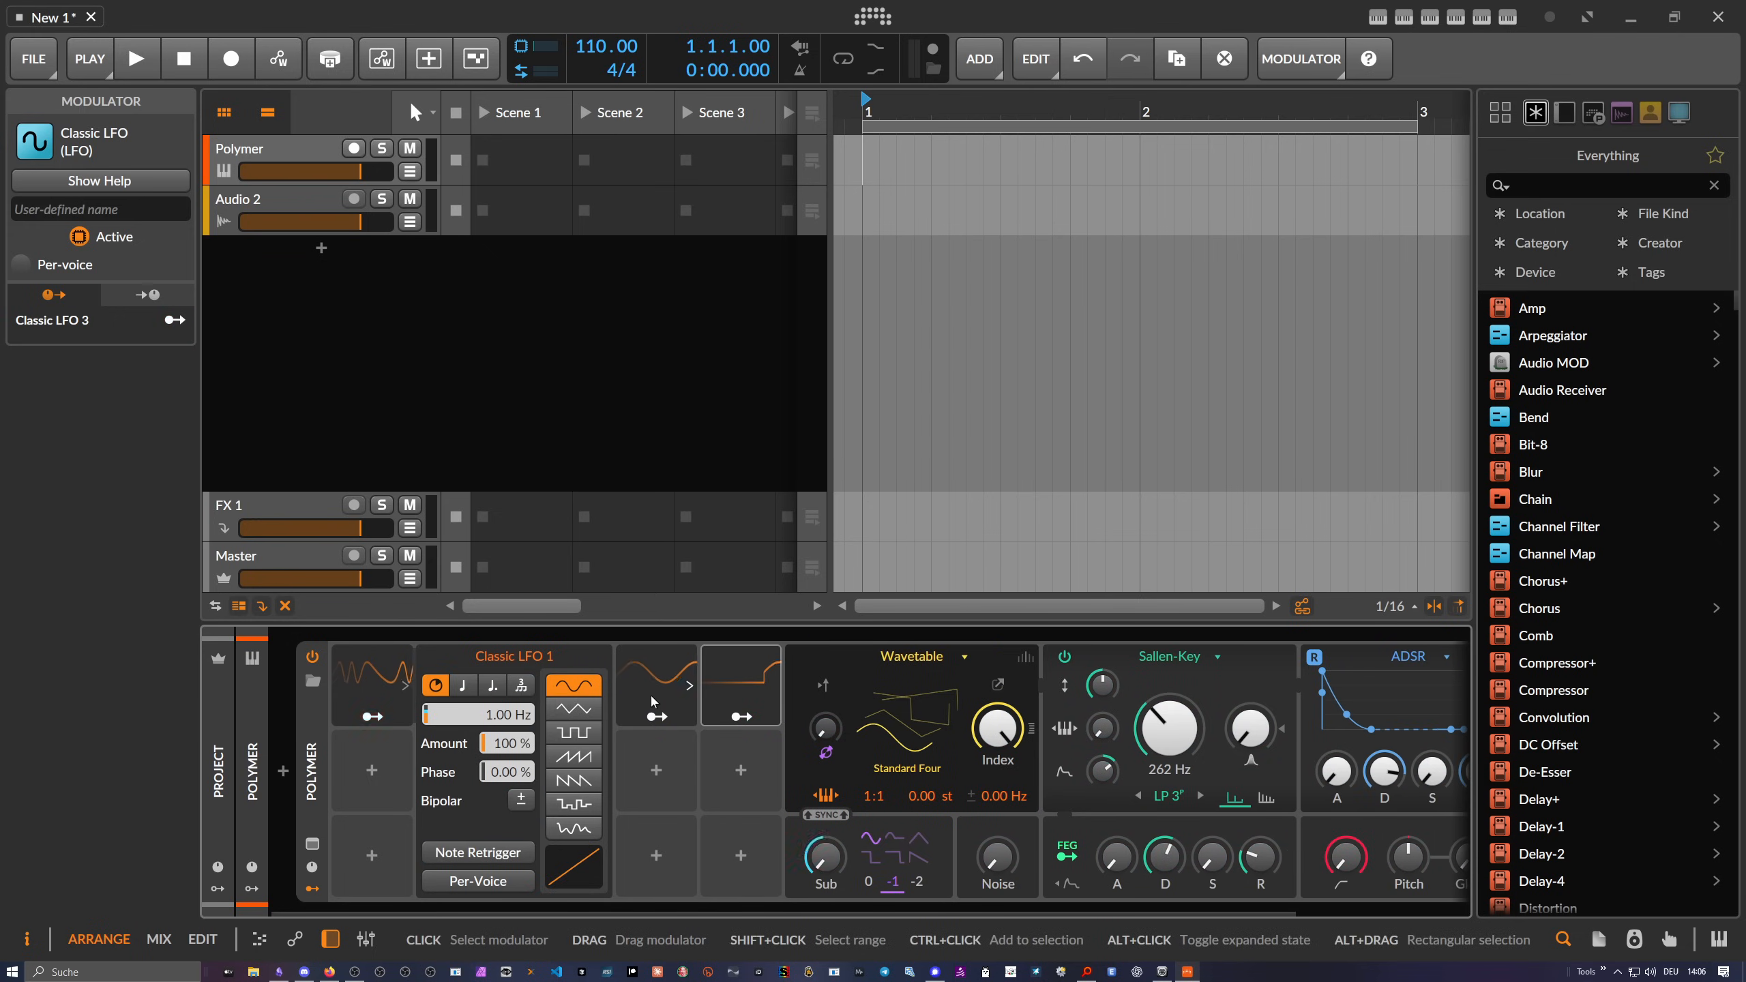
pyautogui.click(738, 716)
pyautogui.click(773, 685)
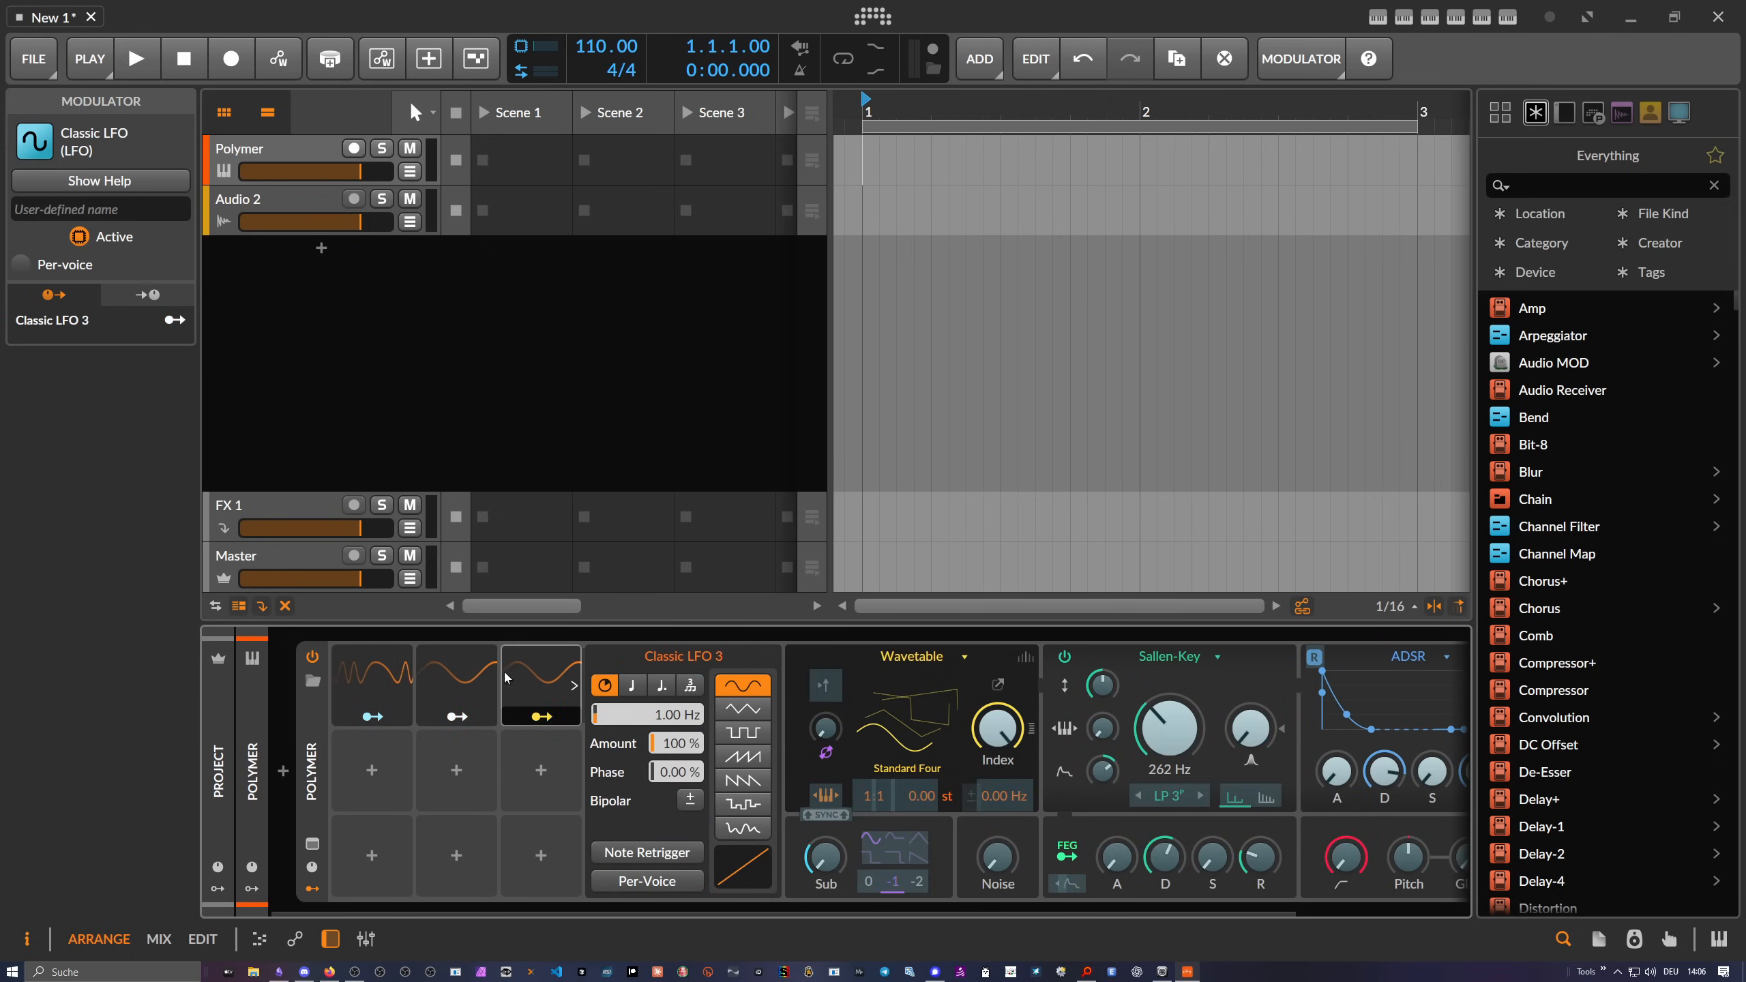
pyautogui.click(457, 681)
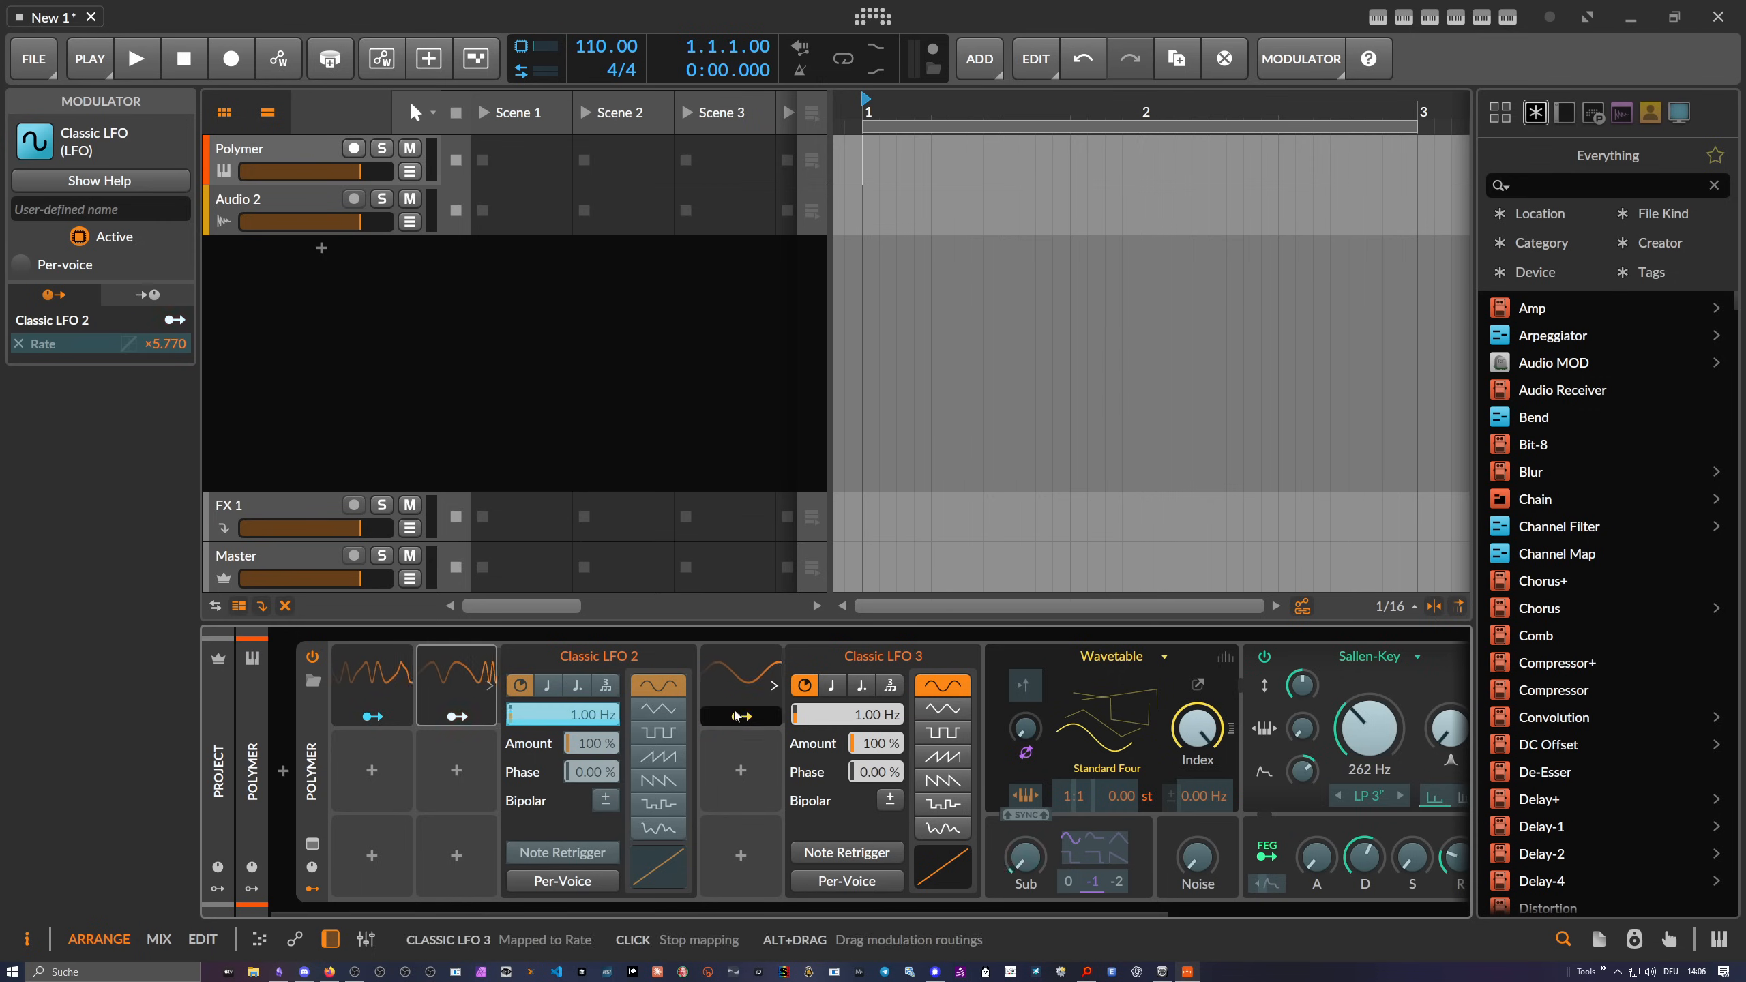
# Map Classic LFO 1 to the rate of Classic LFO 3 with an amount of ×13.53 and collapse Classic LFO 1
pyautogui.click(372, 717)
pyautogui.click(386, 692)
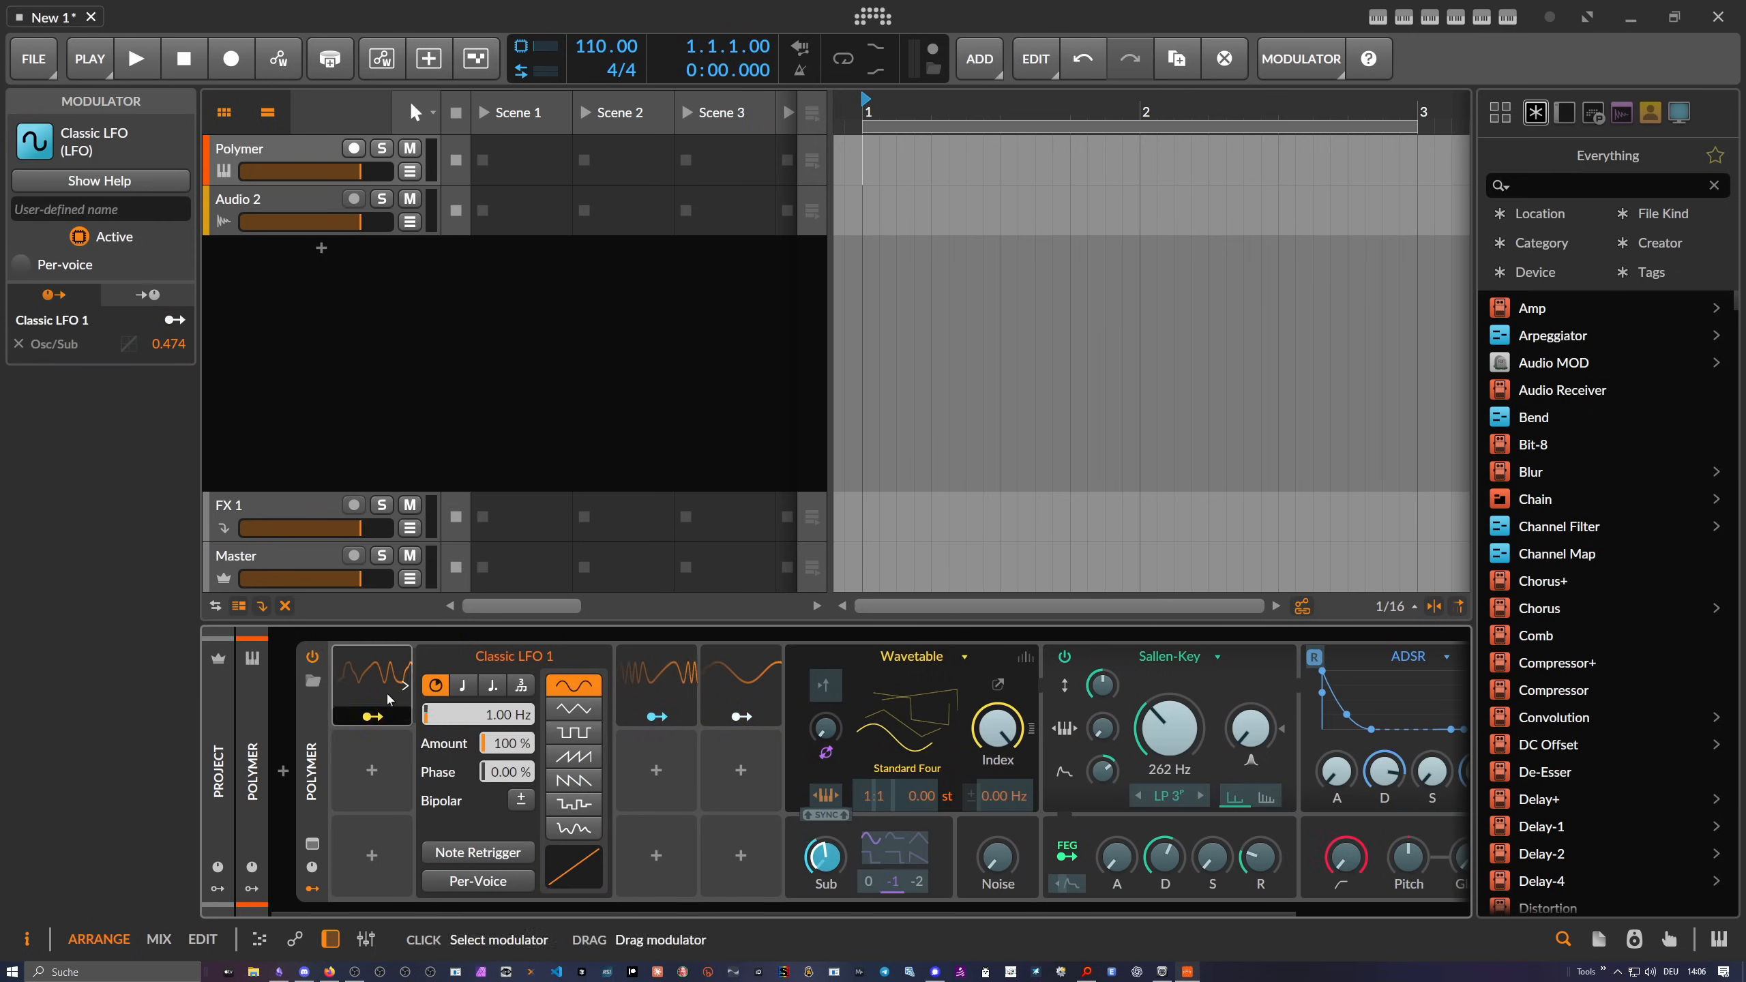
pyautogui.click(738, 693)
pyautogui.moveTo(845, 715); pyautogui.dragTo(844, 658)
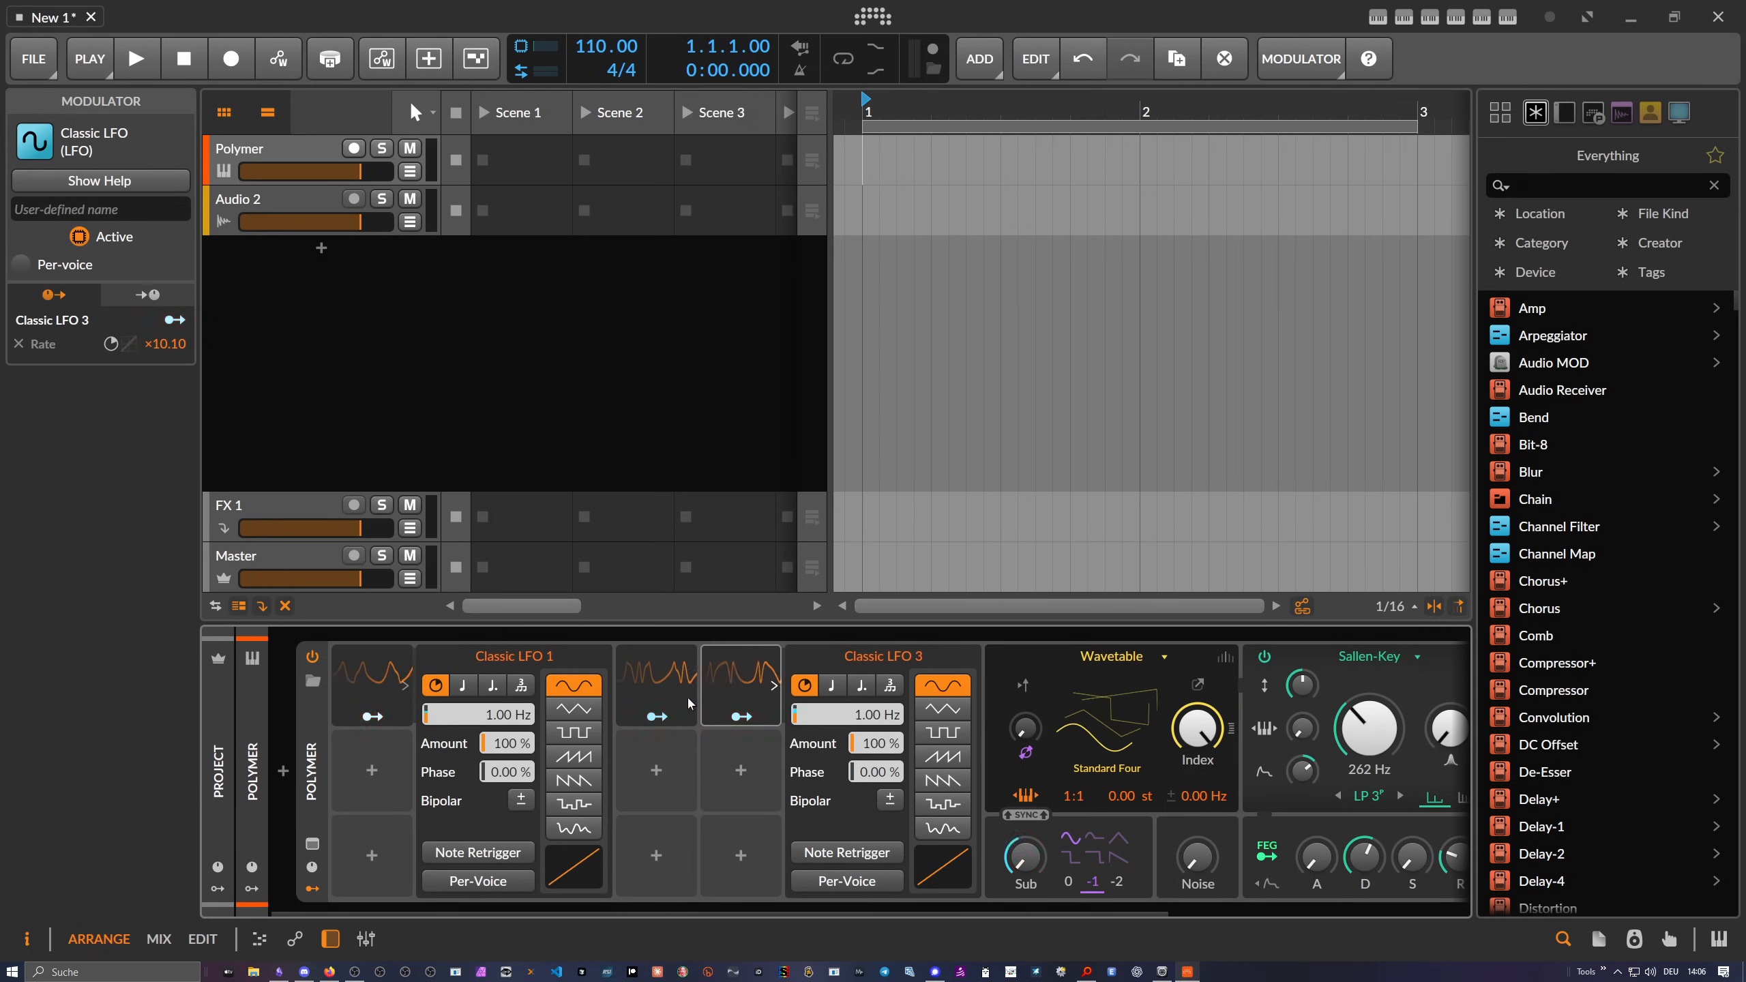
pyautogui.keyDown('alt'); pyautogui.click(371, 691); pyautogui.keyUp('alt')
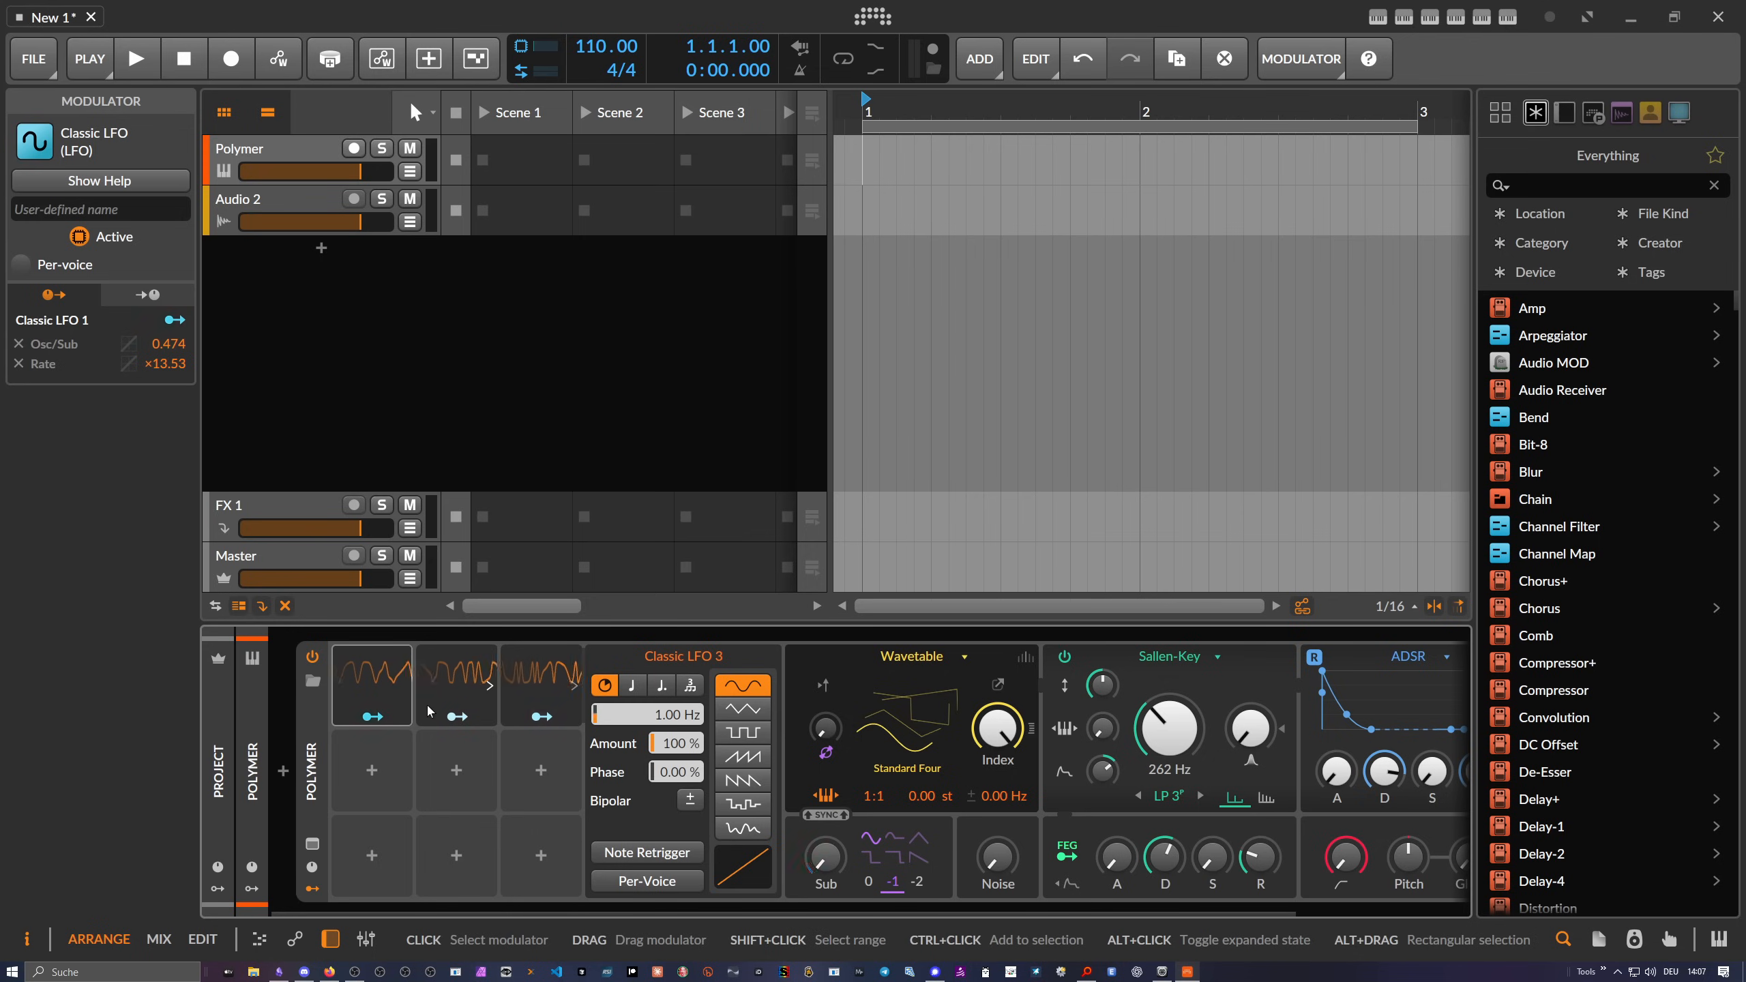
pyautogui.click(542, 716)
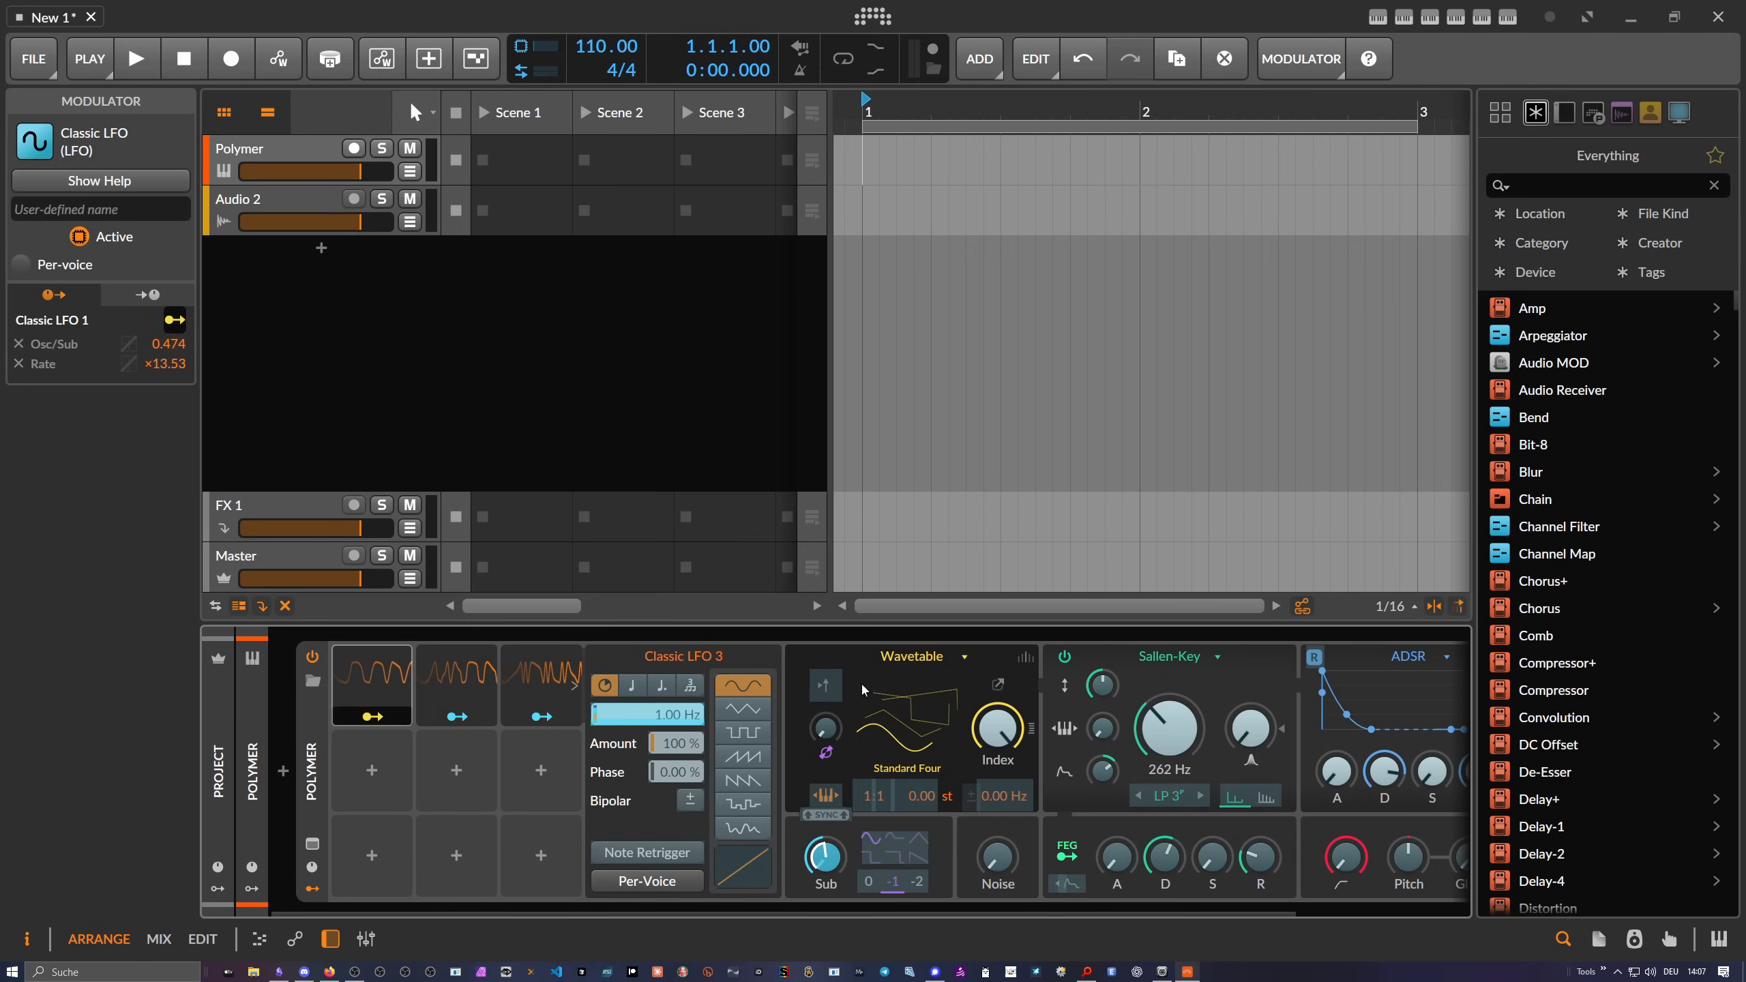
# Stack Classic LFO 2 and Classic LFO 3 beneath Classic LFO 1 in one column and collapse Classic LFO 3's settings
pyautogui.moveTo(831, 913); pyautogui.dragTo(791, 909)
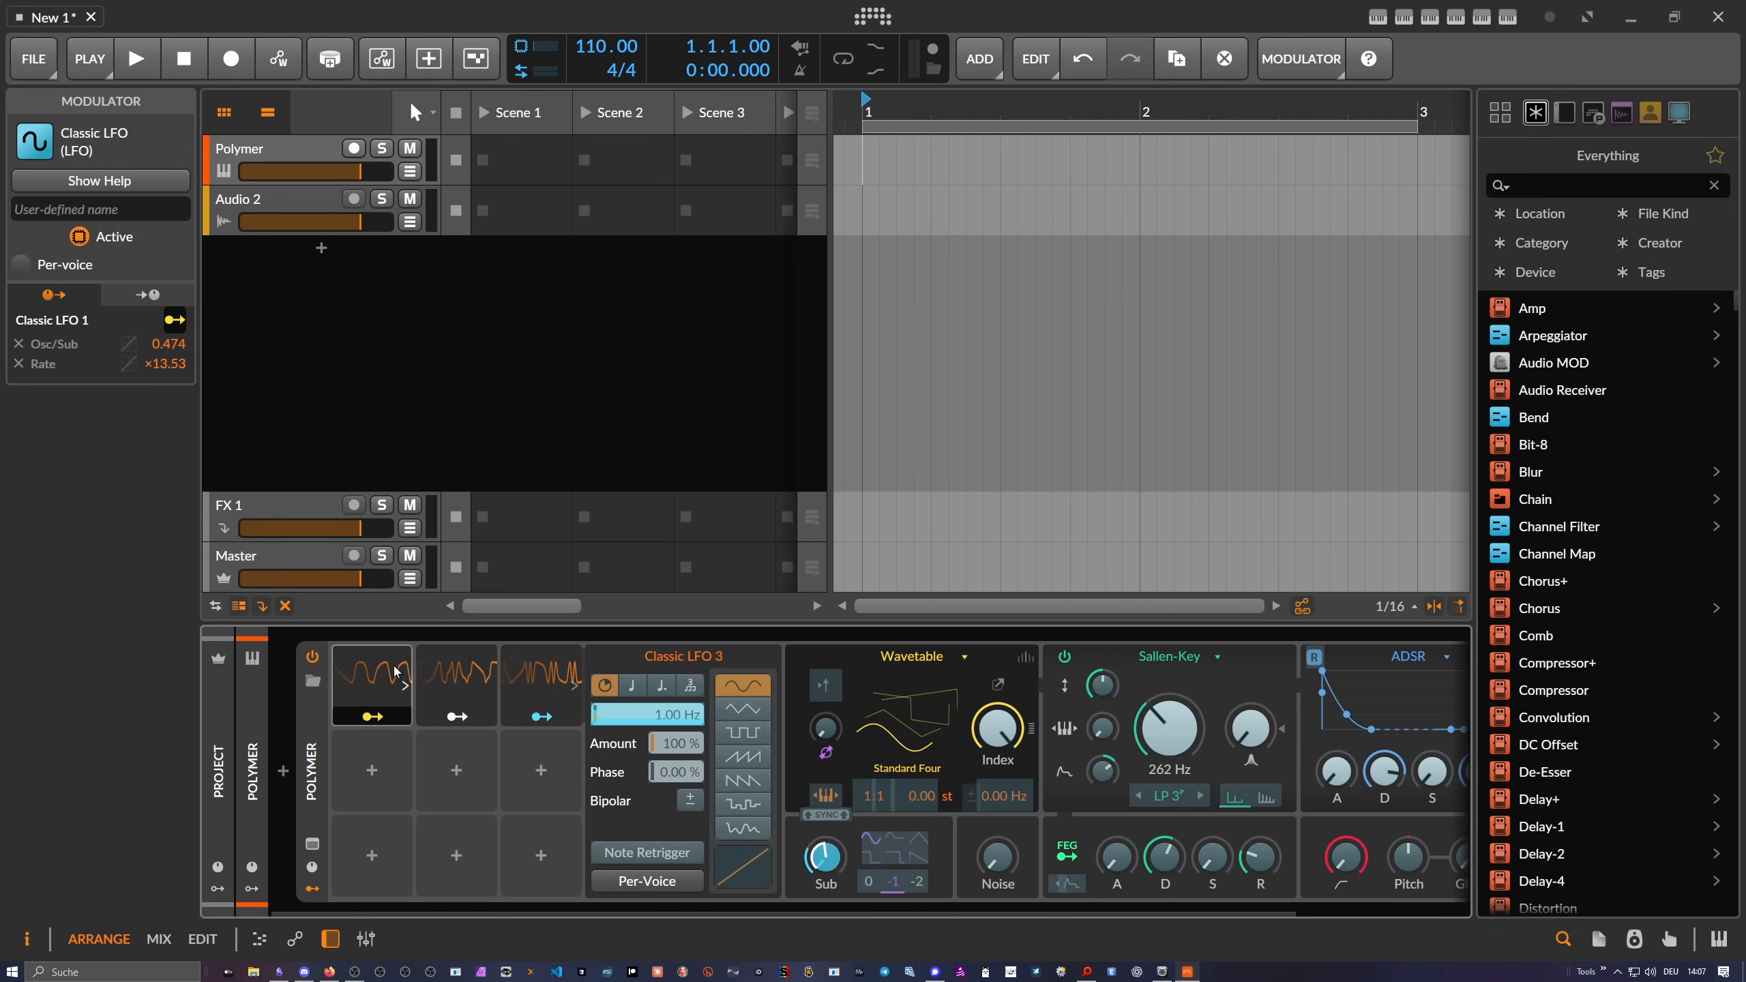
pyautogui.moveTo(450, 677); pyautogui.dragTo(376, 759)
pyautogui.moveTo(532, 688); pyautogui.dragTo(357, 835)
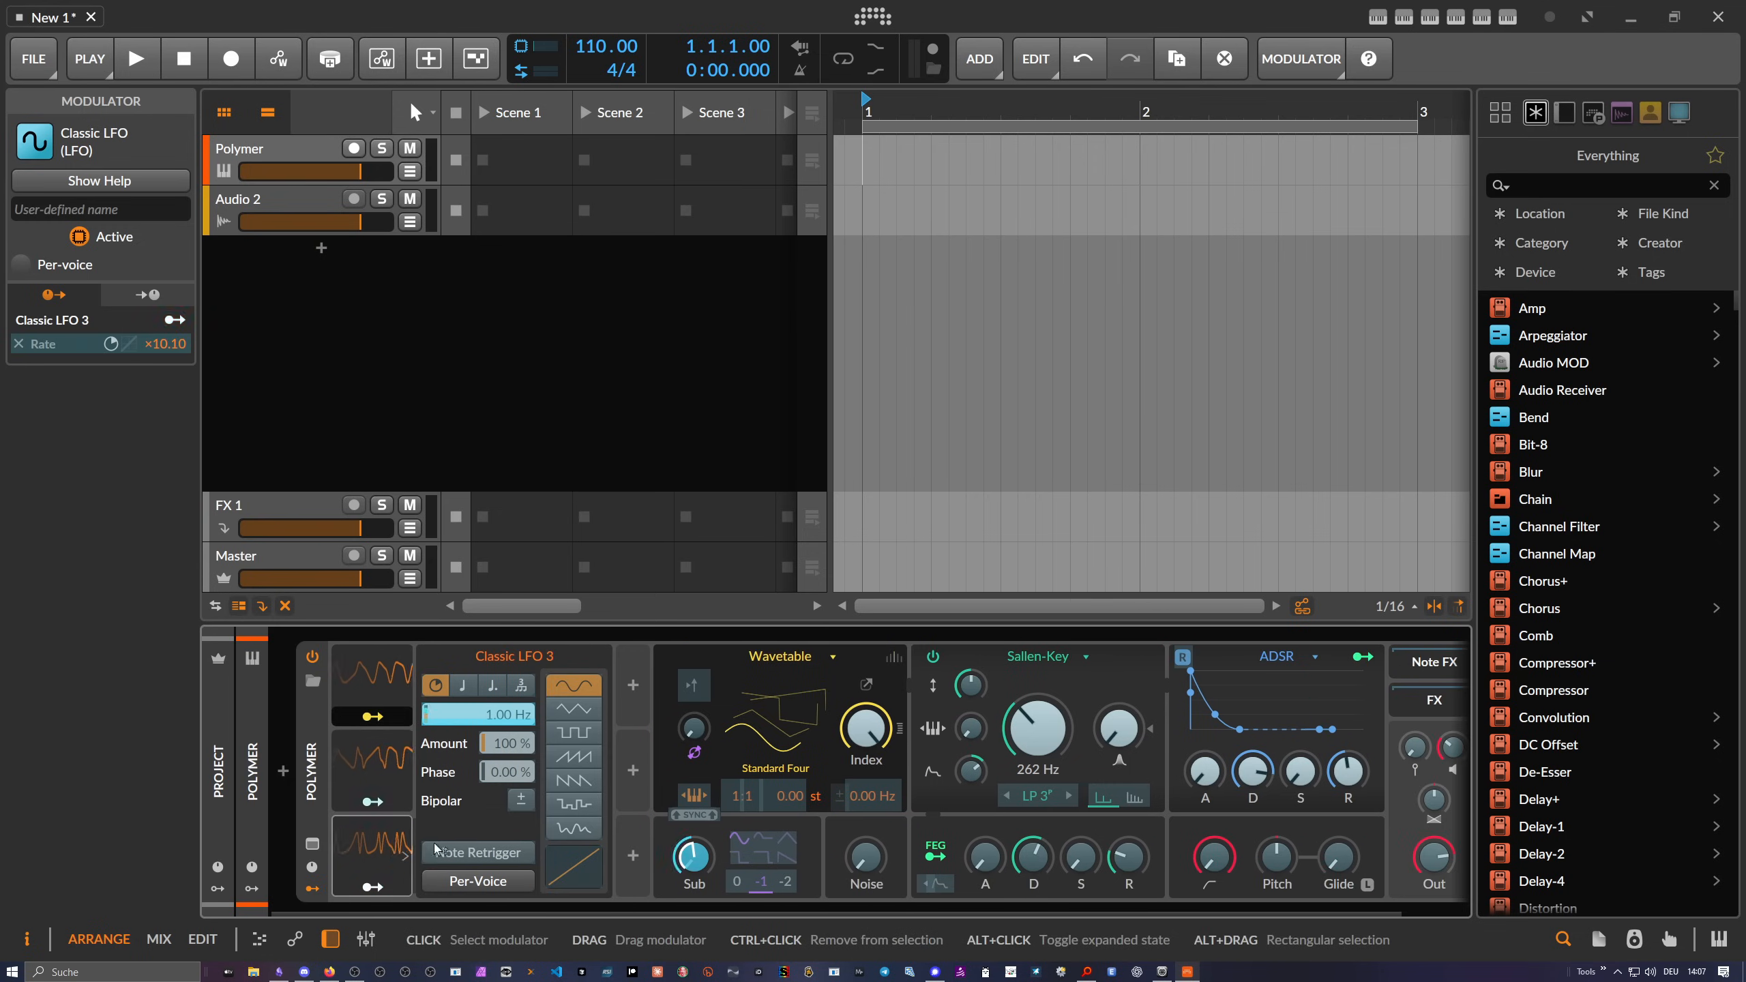
pyautogui.click(403, 851)
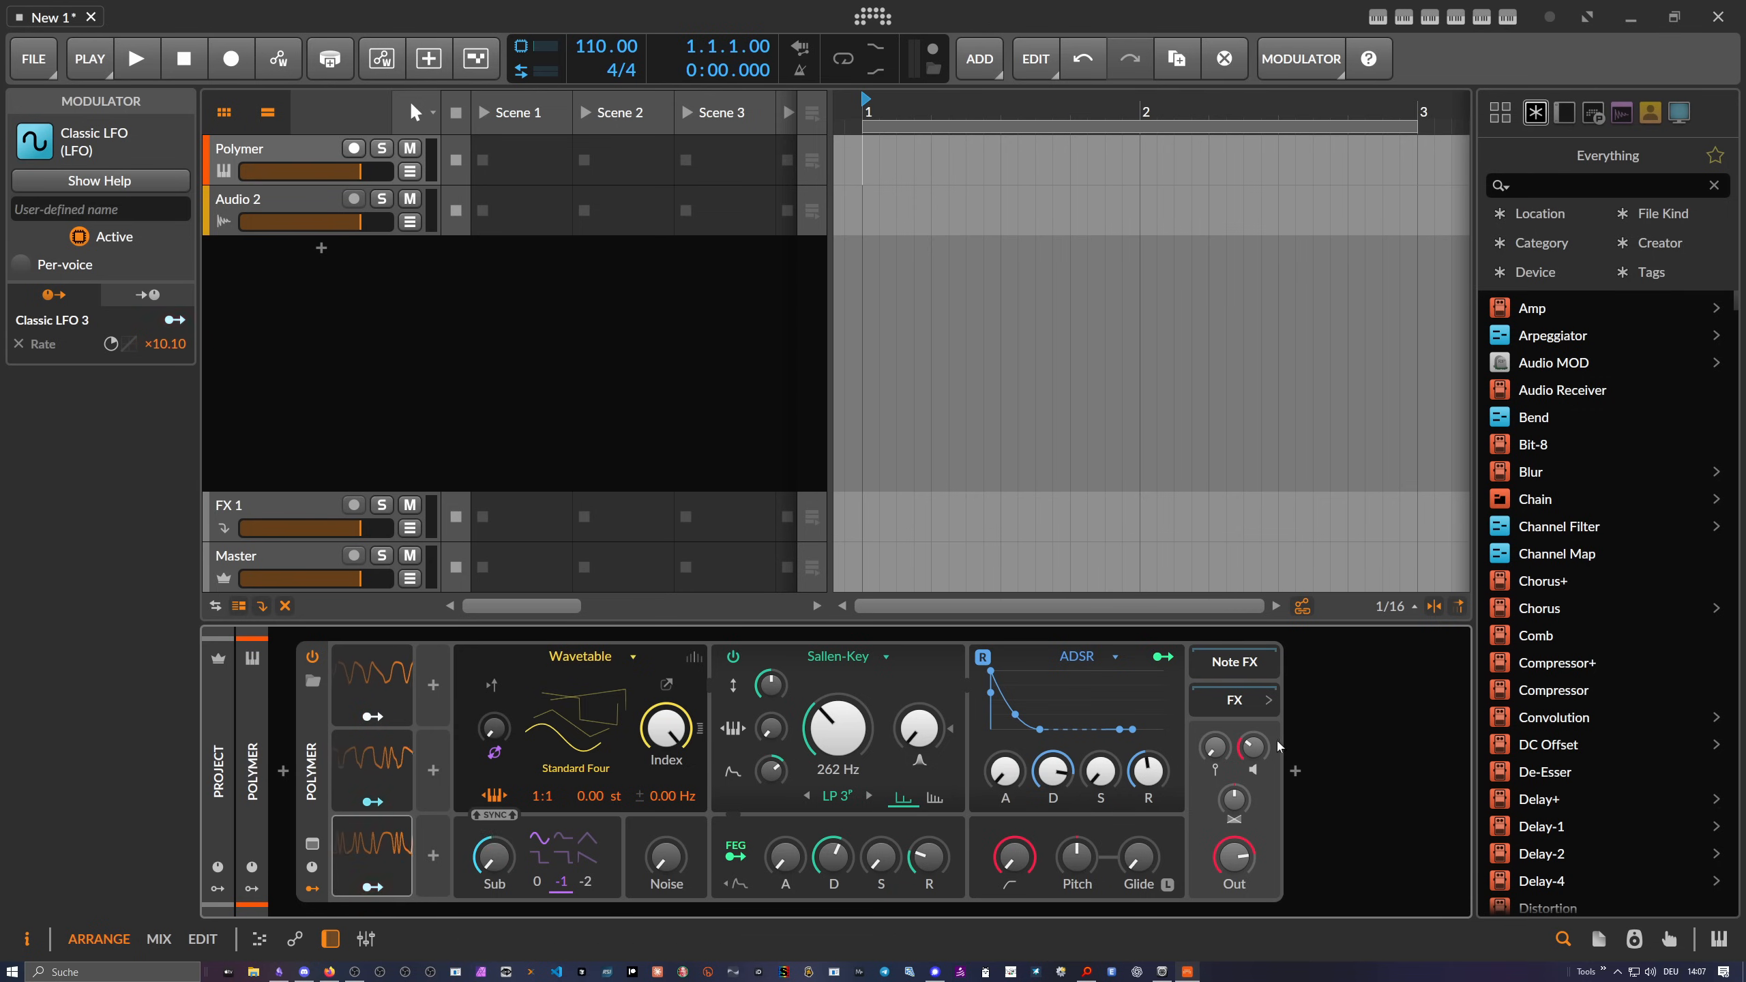
# Insert a Delay+ effect after Polymer and hide the browser
pyautogui.click(1297, 771)
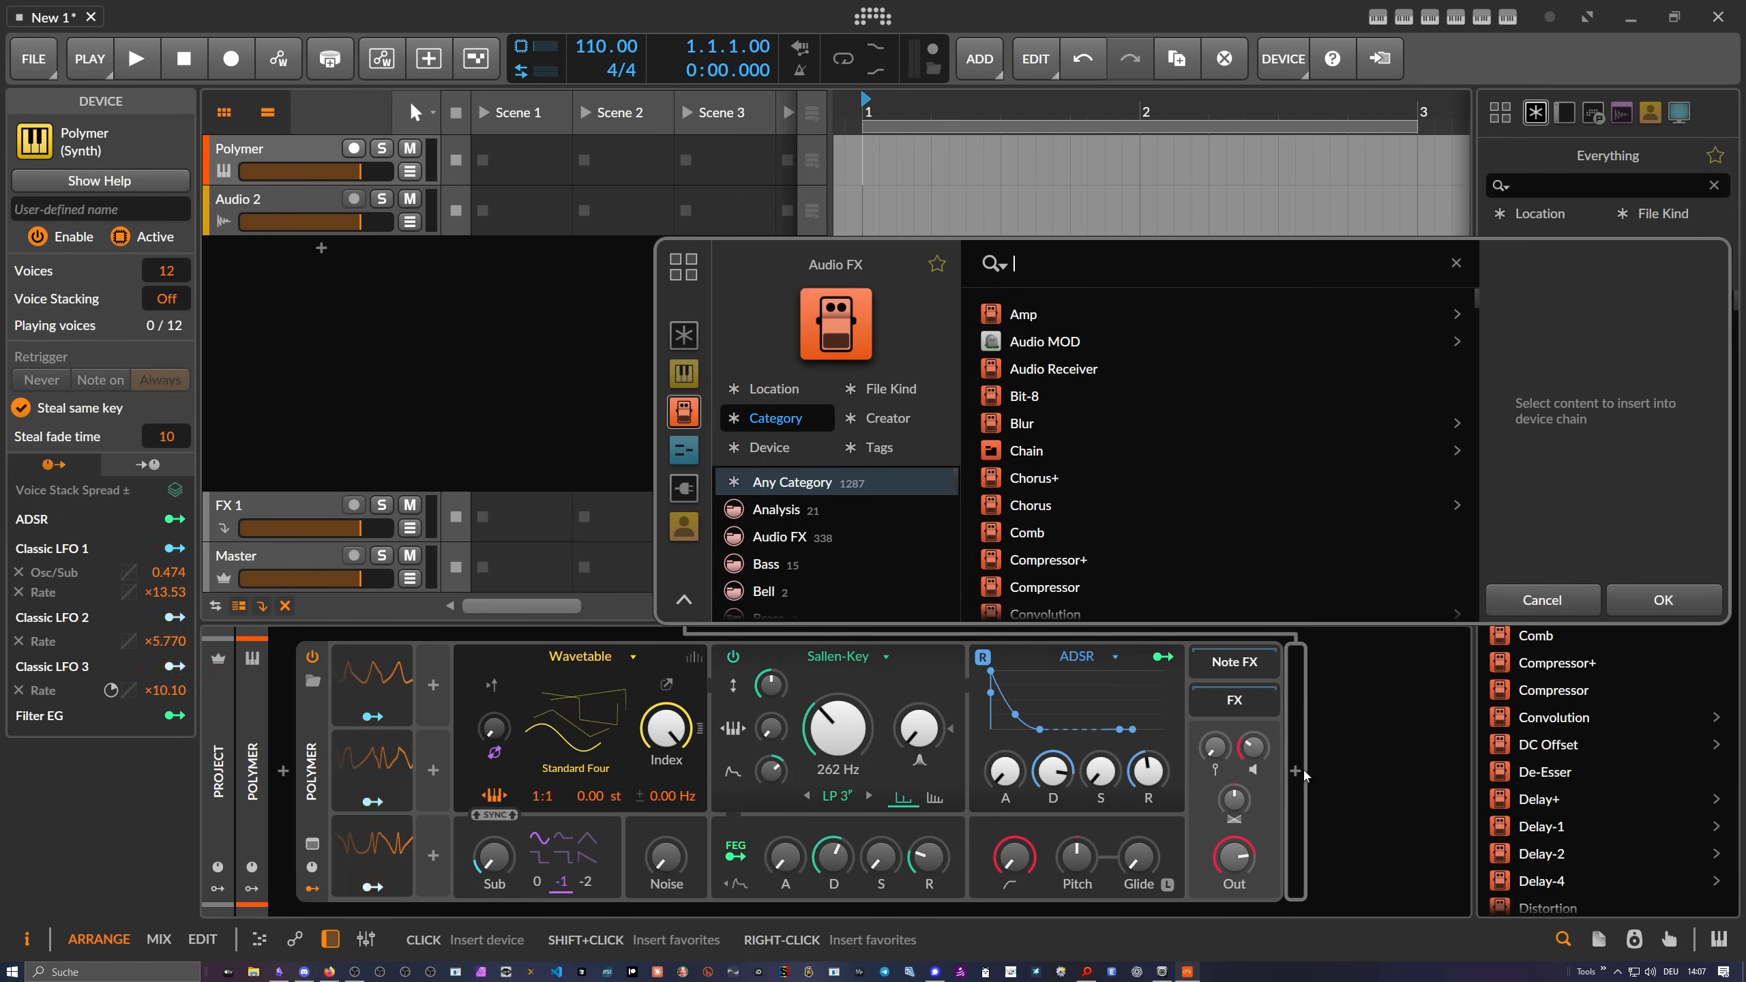
pyautogui.write('delay')
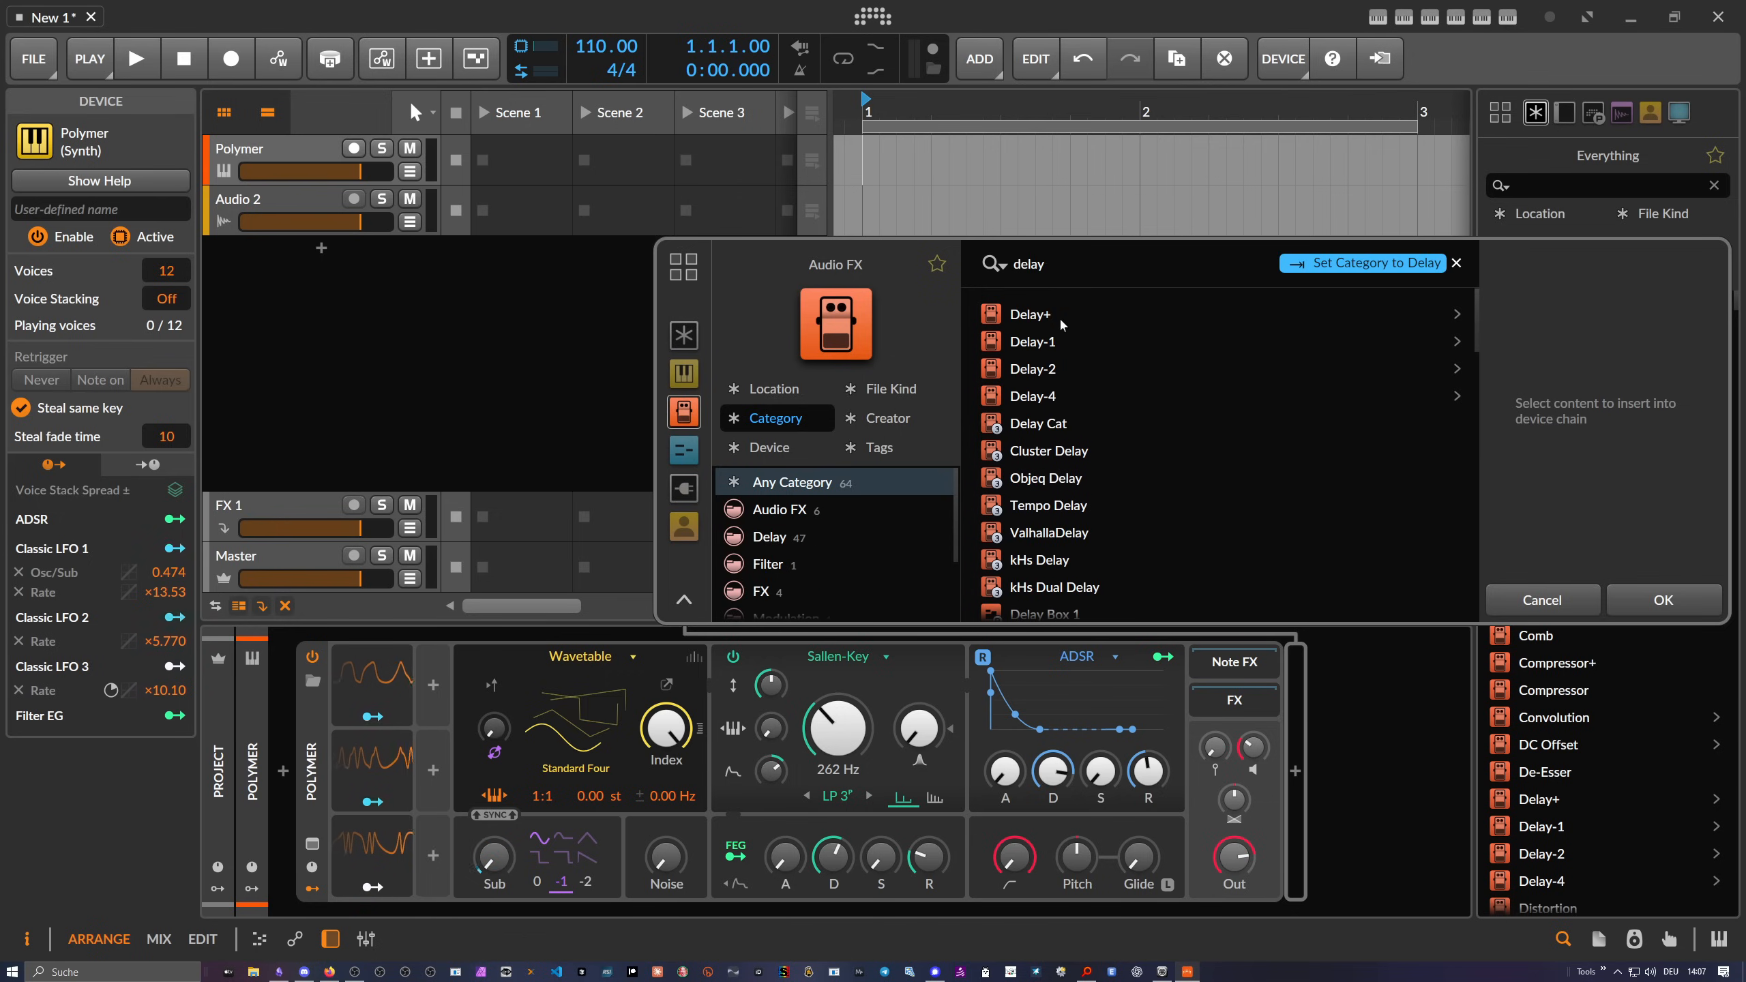
pyautogui.doubleClick(1062, 323)
pyautogui.moveTo(1044, 913); pyautogui.dragTo(898, 920)
pyautogui.click(1563, 937)
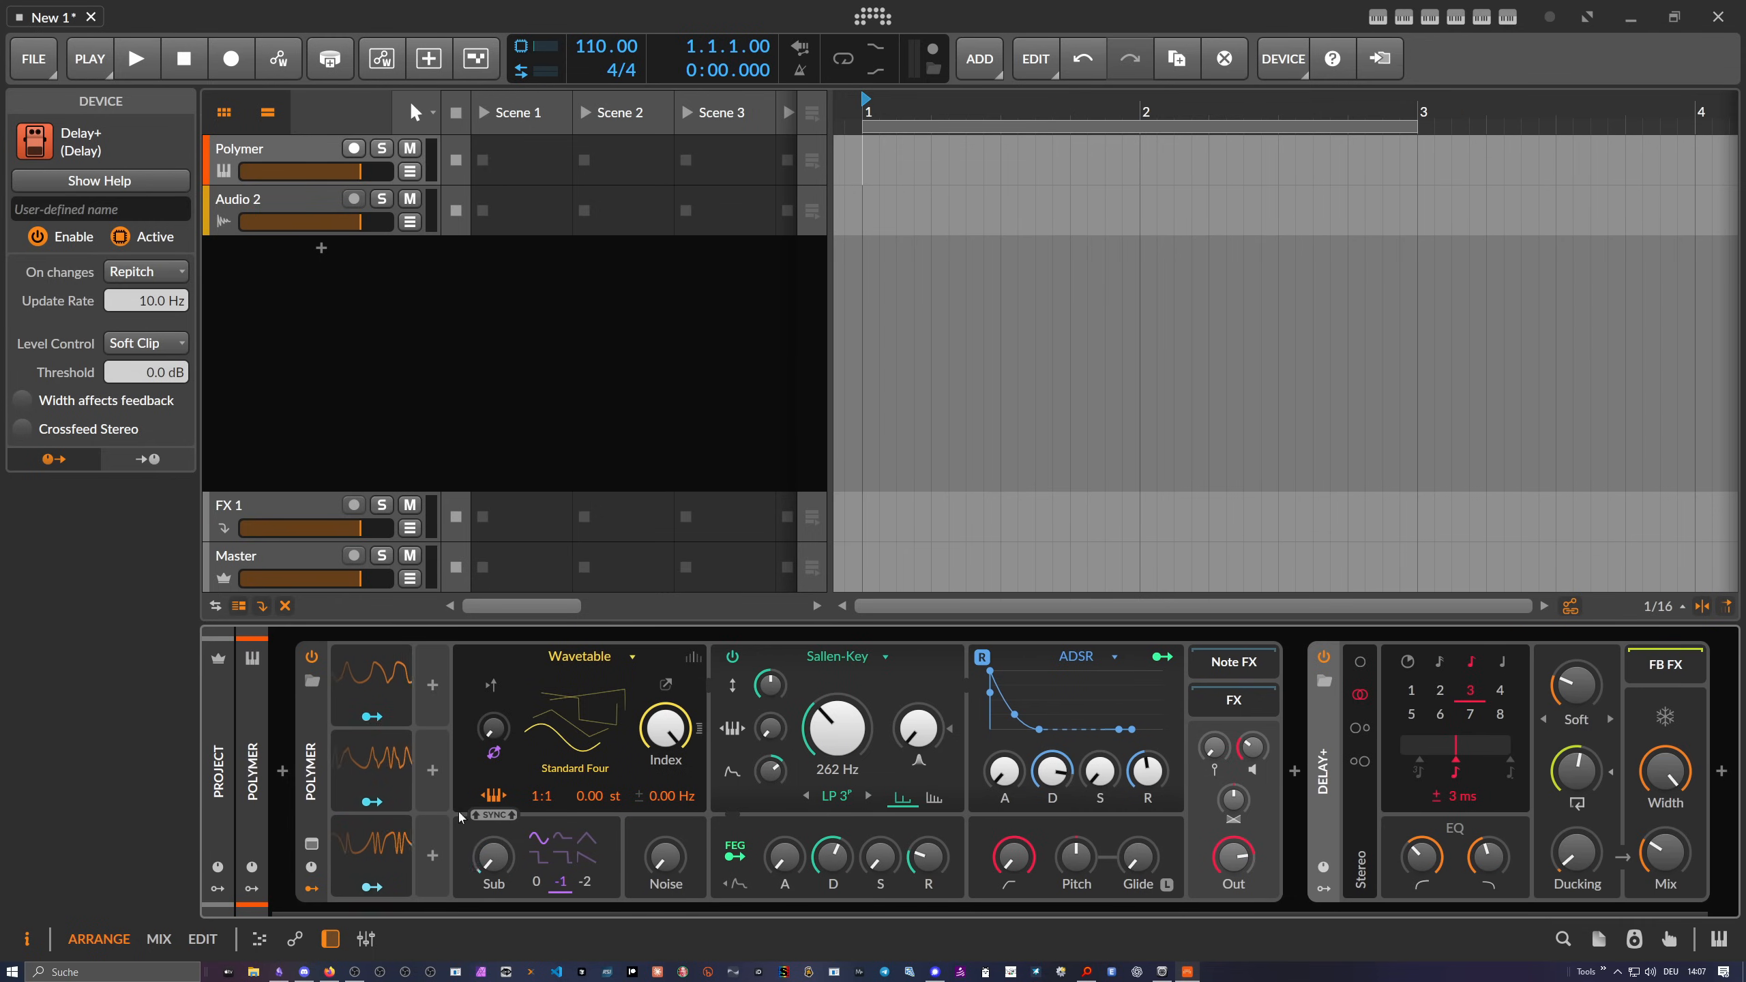
# Move the Delay+ device into Polymer's FX chain
pyautogui.click(373, 802)
pyautogui.click(373, 887)
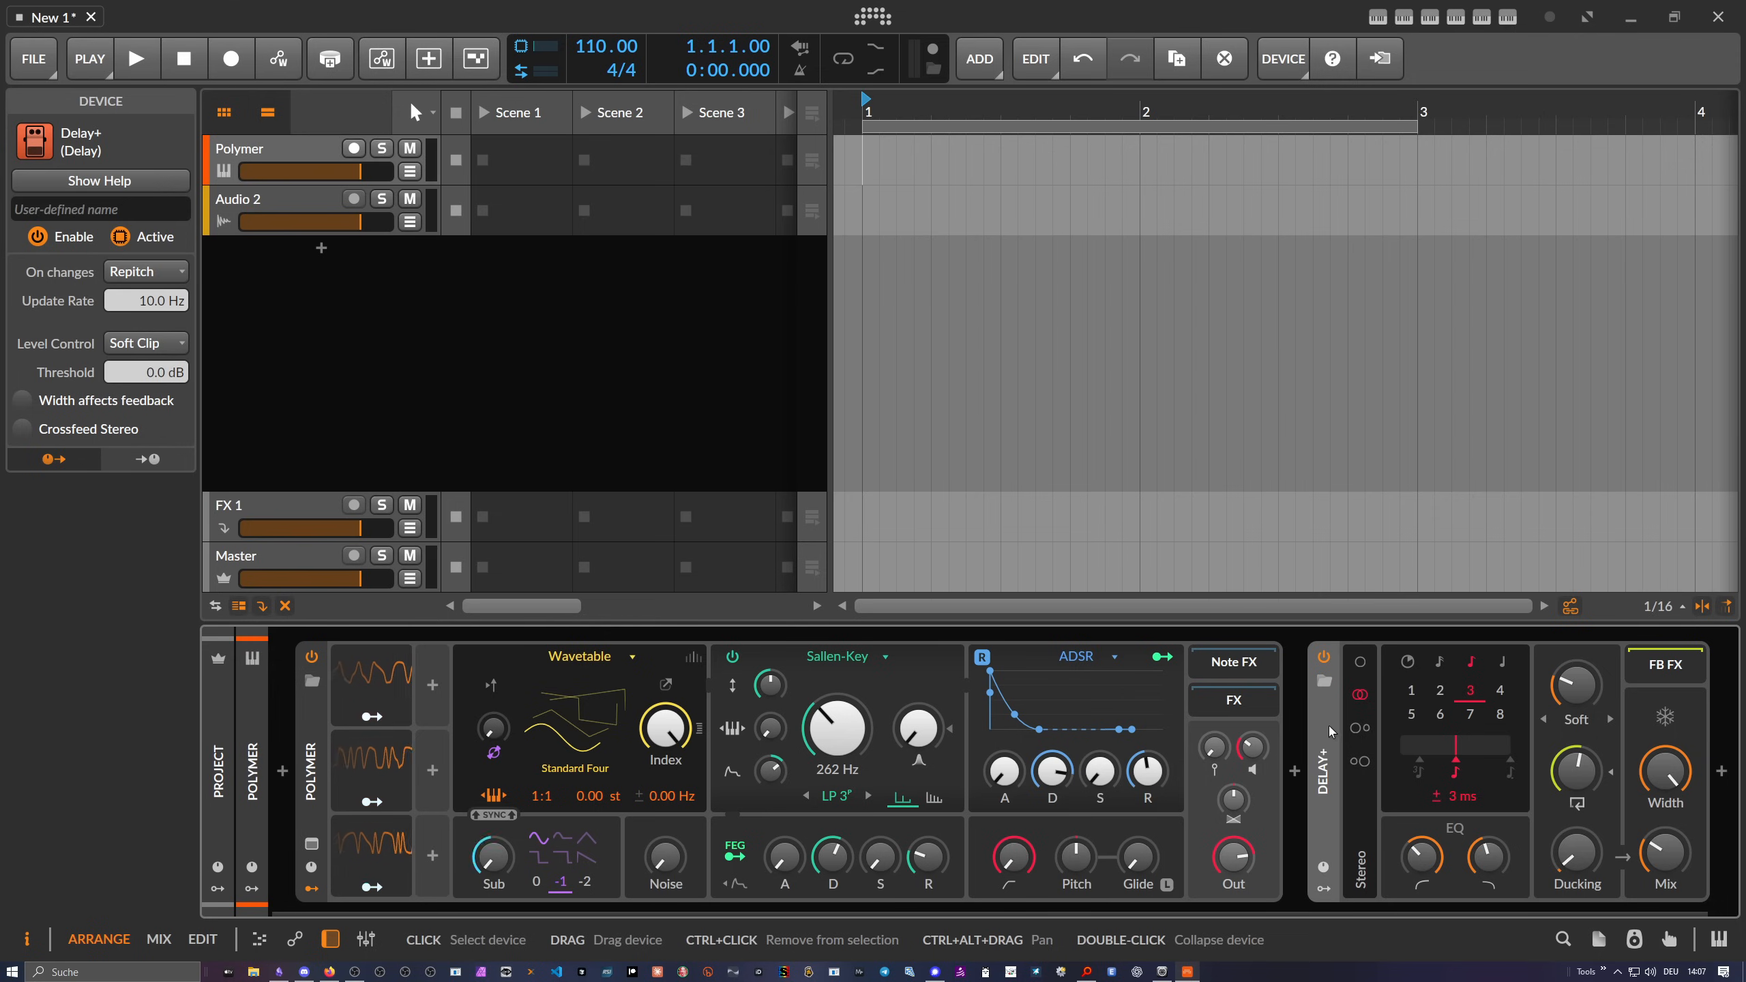
pyautogui.moveTo(1330, 729); pyautogui.dragTo(1243, 711)
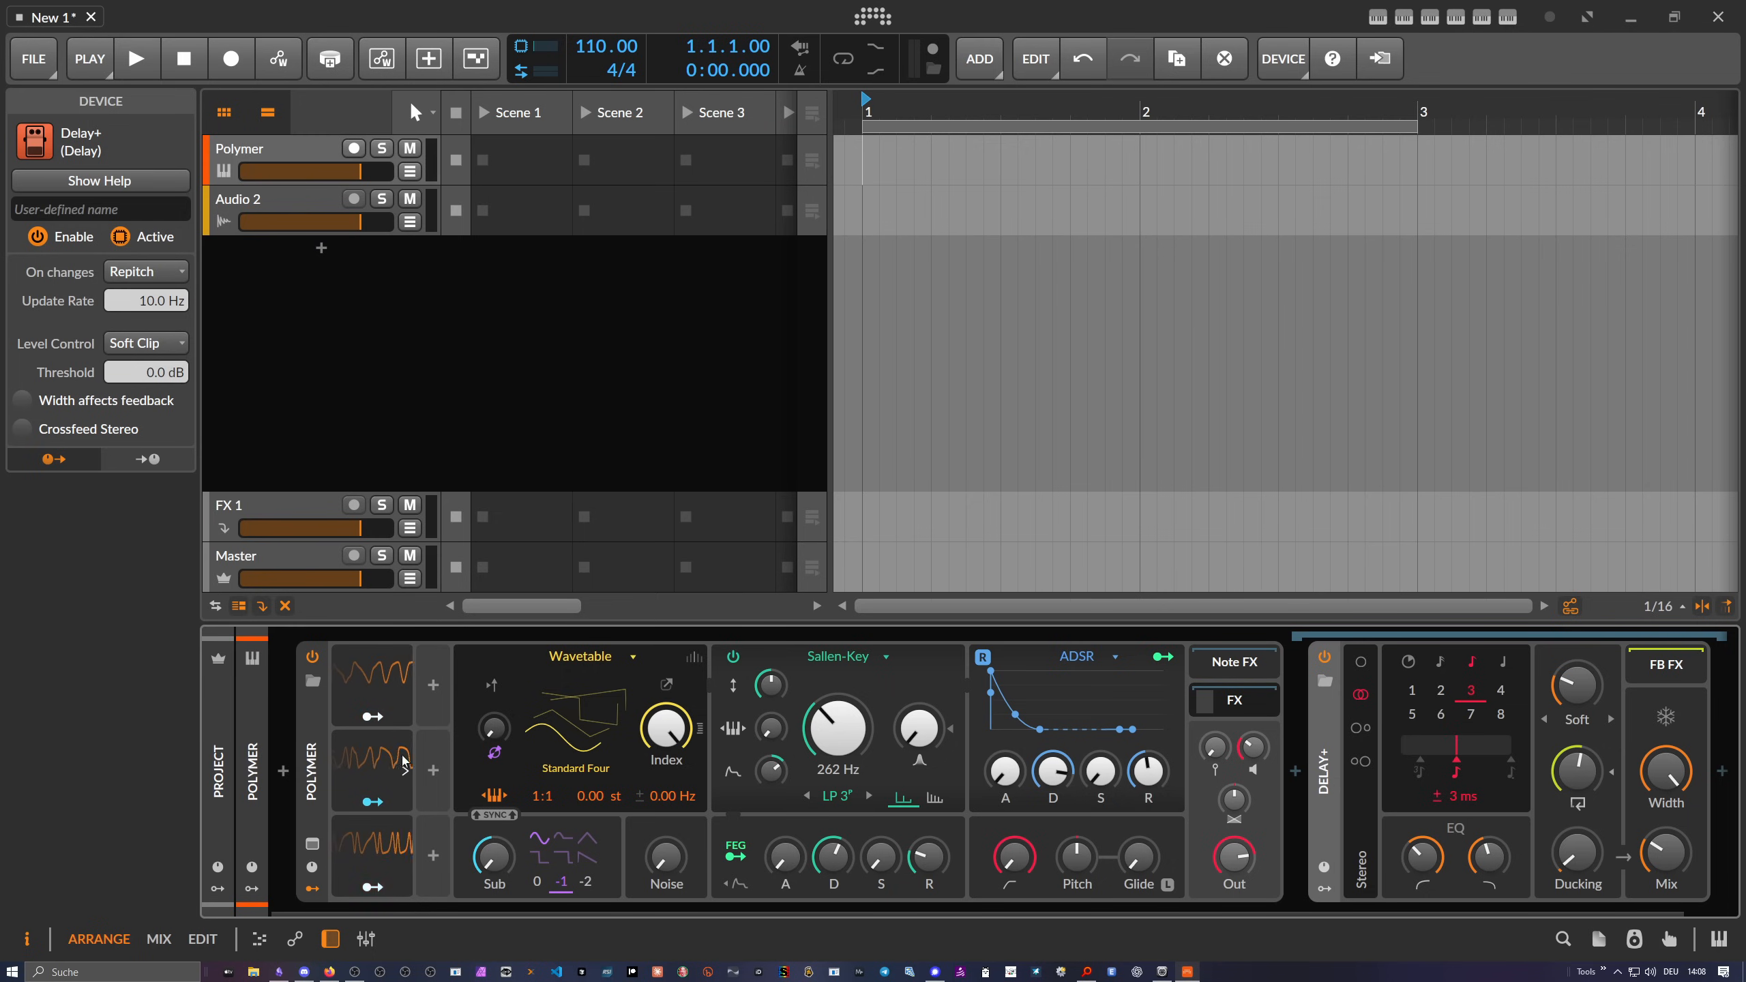
# Switch Delay+'s delay unit to seconds and its mode to Ping L
pyautogui.click(372, 888)
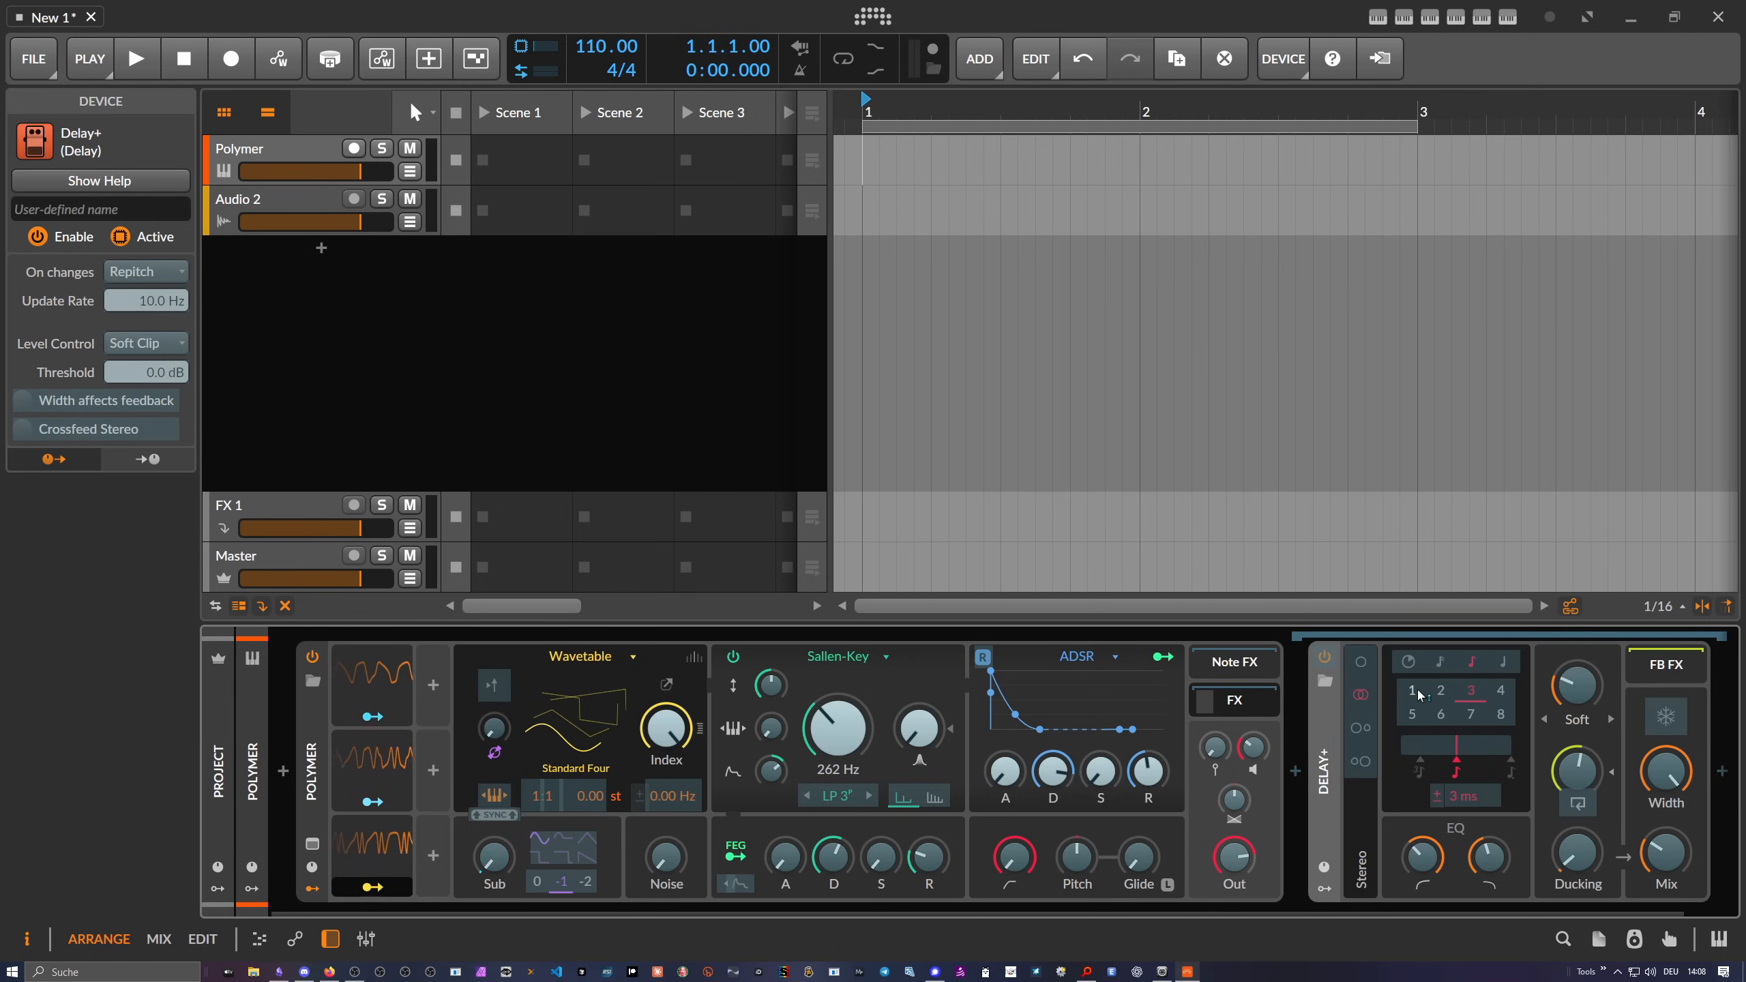
pyautogui.click(1406, 663)
pyautogui.click(1361, 662)
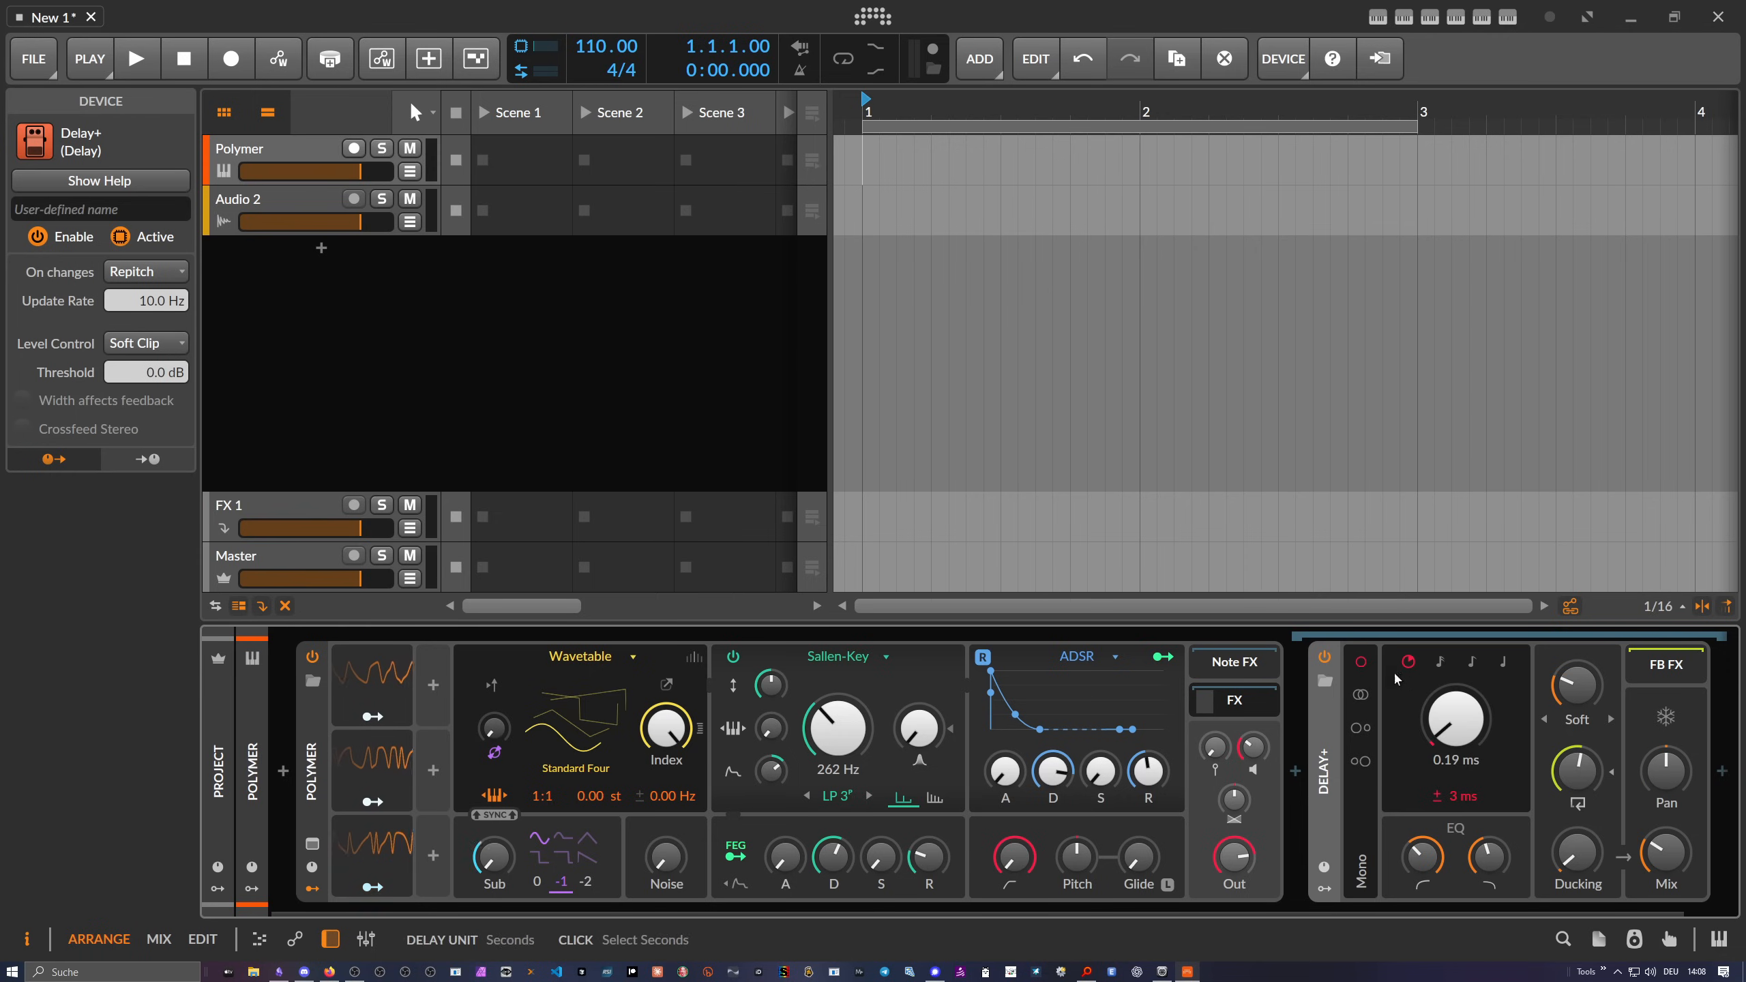
pyautogui.click(1362, 728)
# Set Delay+'s delay time to 0.00 ms and map Classic LFO 1 to it with an amount of 0.840
pyautogui.moveTo(1456, 719)
pyautogui.mouseDown()
pyautogui.moveTo(1456, 751)
pyautogui.moveTo(1445, 733)
pyautogui.mouseUp()
pyautogui.click(395, 719)
pyautogui.press('Escape')
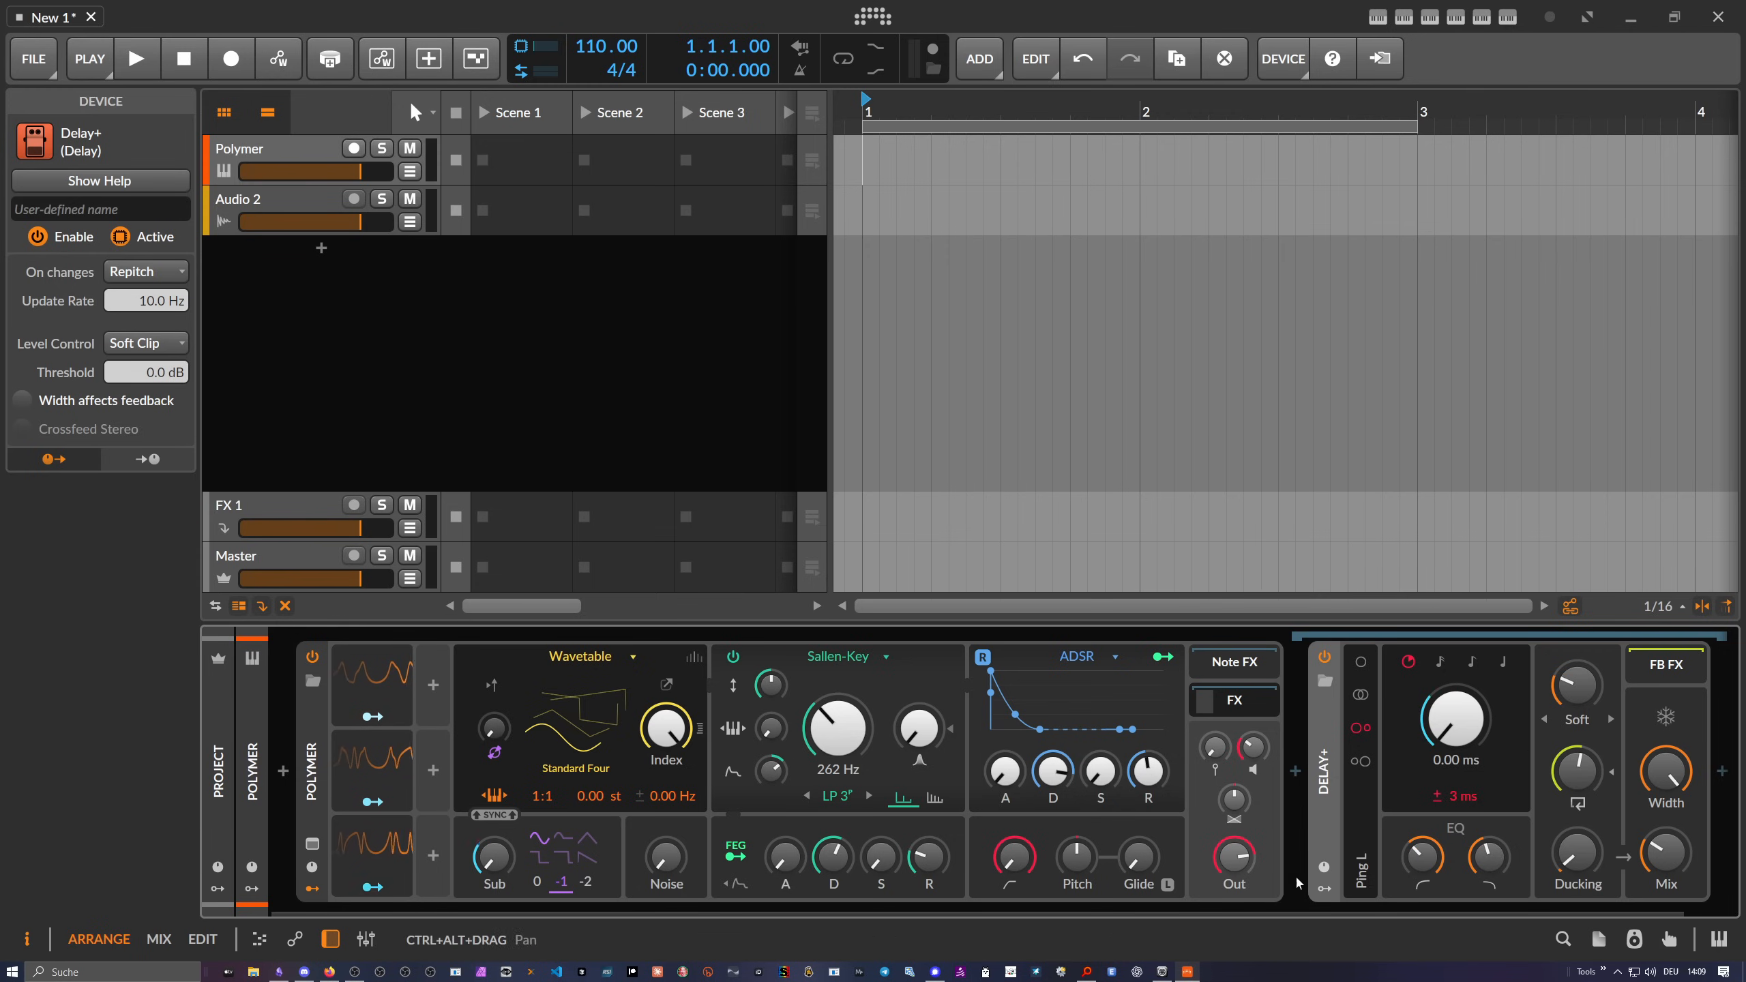
# Insert a Tool device after Delay+ in Polymer's FX chain
pyautogui.hscroll(2, 1157, 916)
pyautogui.click(1664, 772)
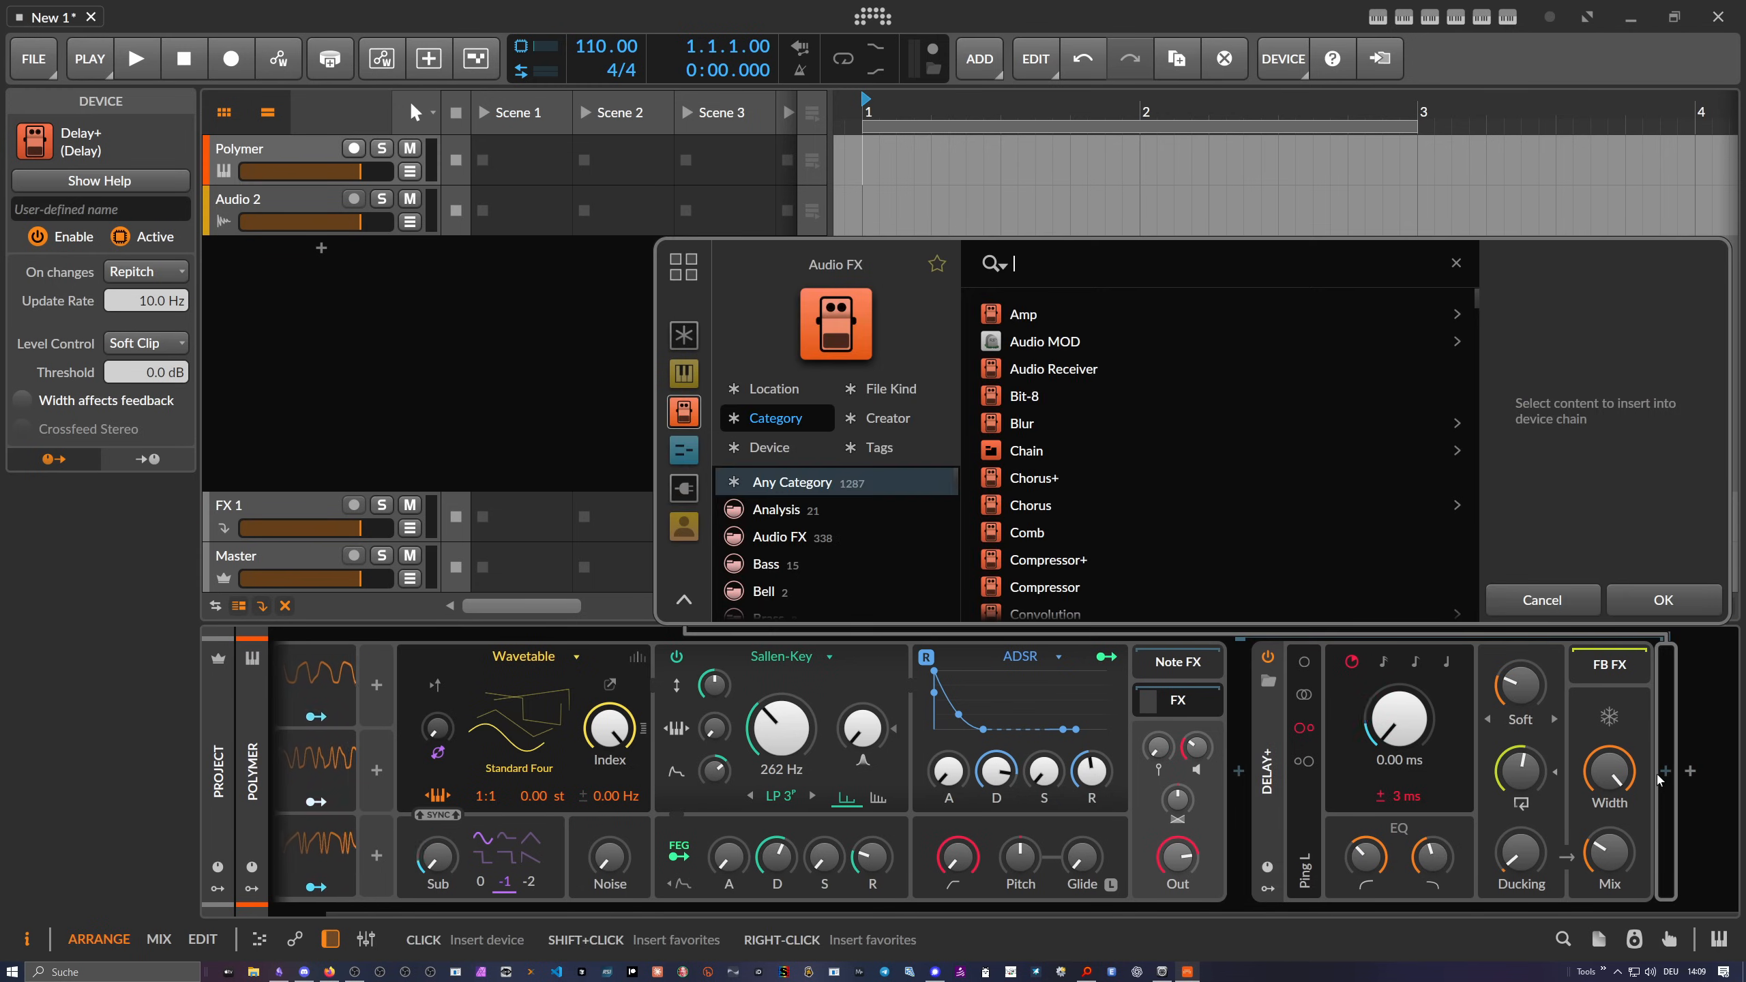
pyautogui.write('too')
pyautogui.press('Return')
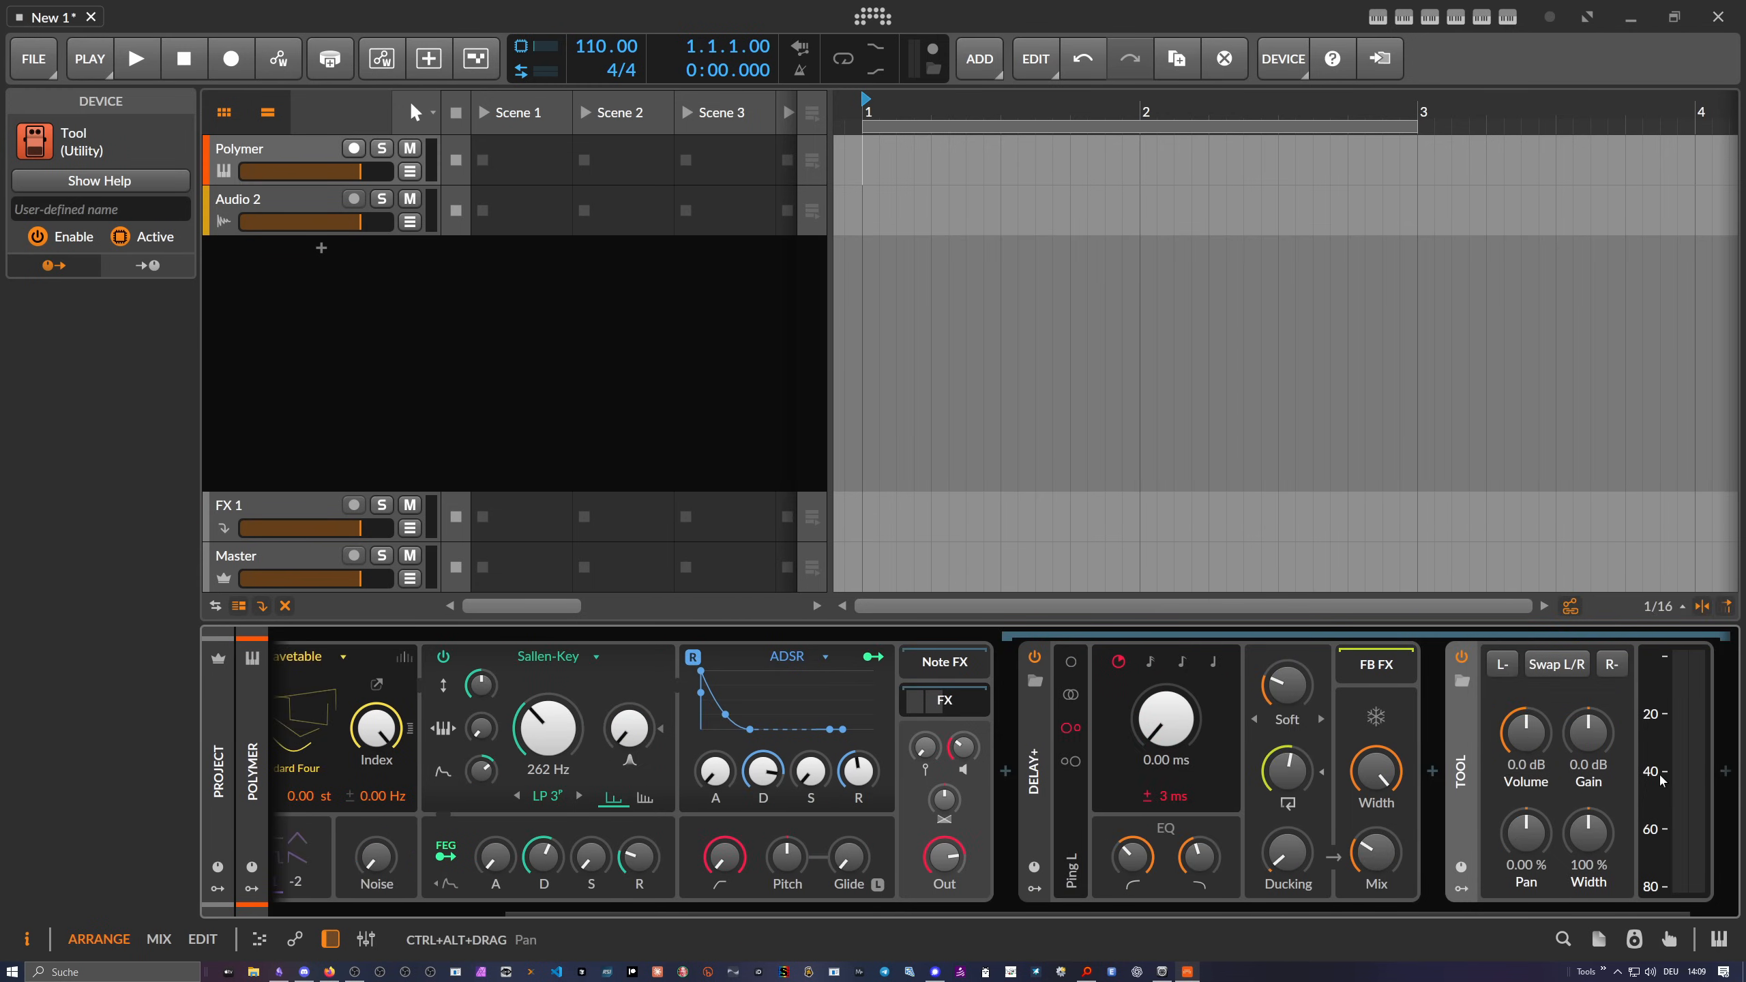
# Add a Wavetable LFO modulator to Polymer in the slot beside Classic LFO 1
pyautogui.hscroll(-5, 1278, 900)
pyautogui.click(433, 685)
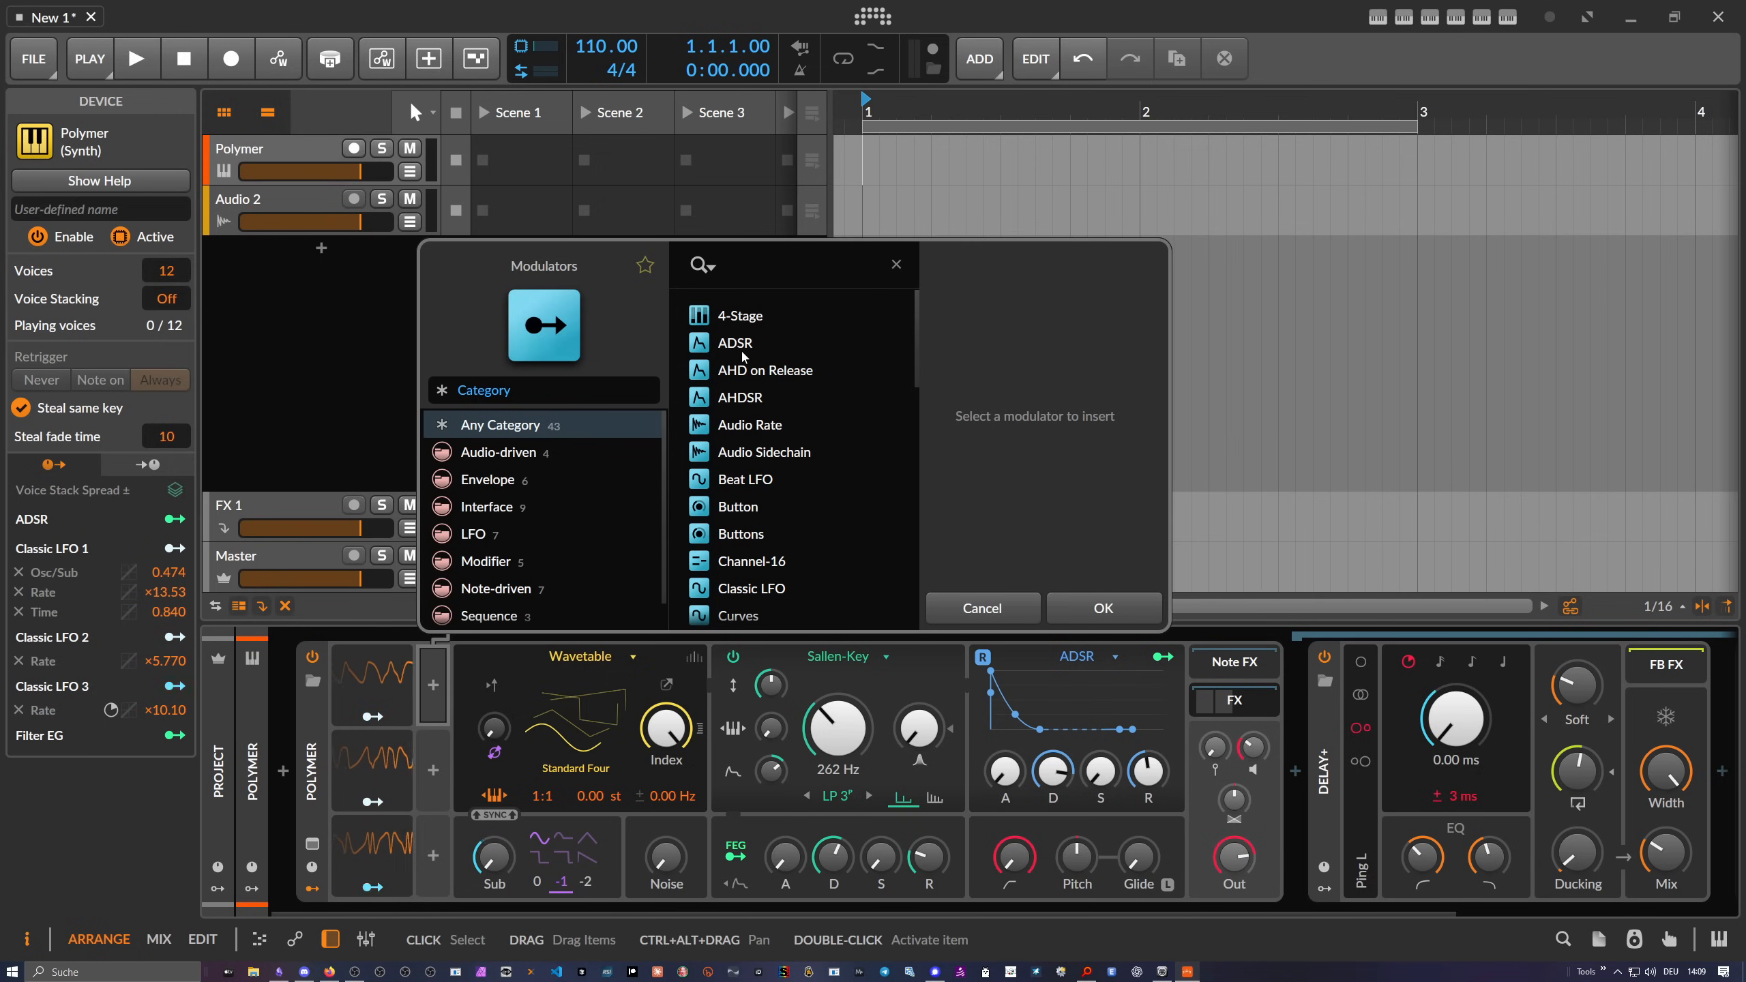
pyautogui.write('seg')
pyautogui.press('BackSpace')
pyautogui.press('BackSpace')
pyautogui.press('BackSpace')
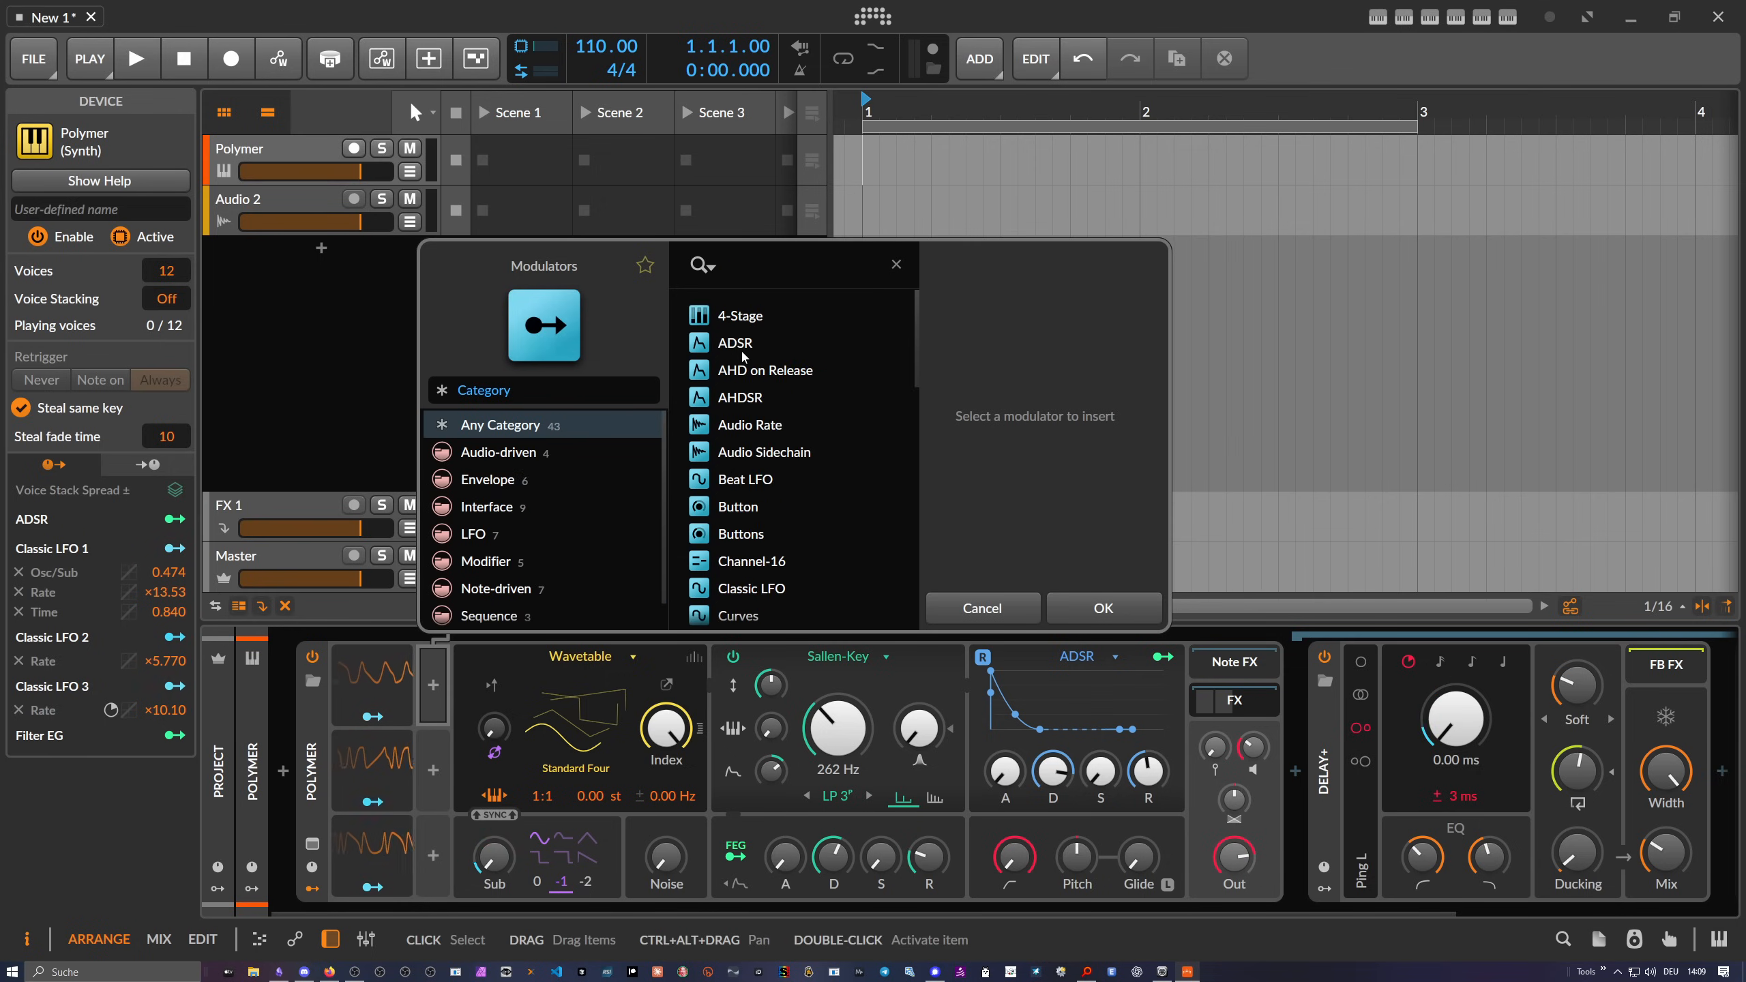
pyautogui.write('wave')
pyautogui.press('Return')
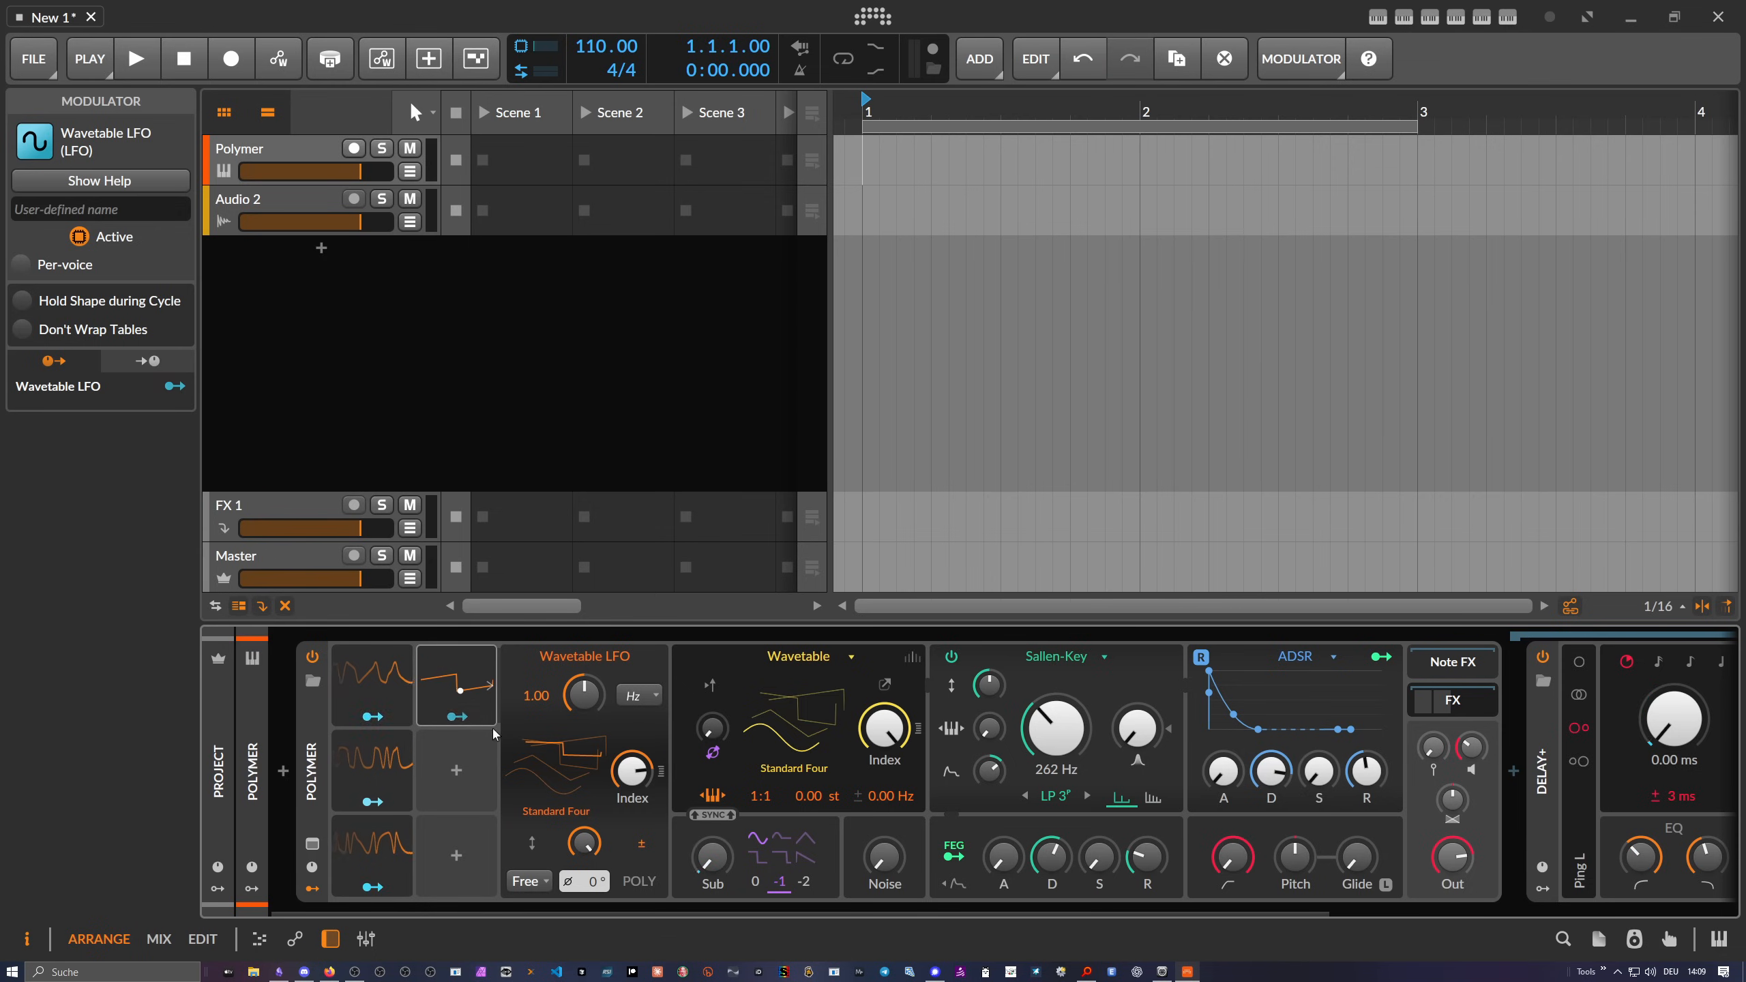
# Map the Wavetable LFO to the Tool's volume with an amount of 0.200 and set that volume to -5.1 dB
pyautogui.moveTo(576, 912); pyautogui.dragTo(1013, 900)
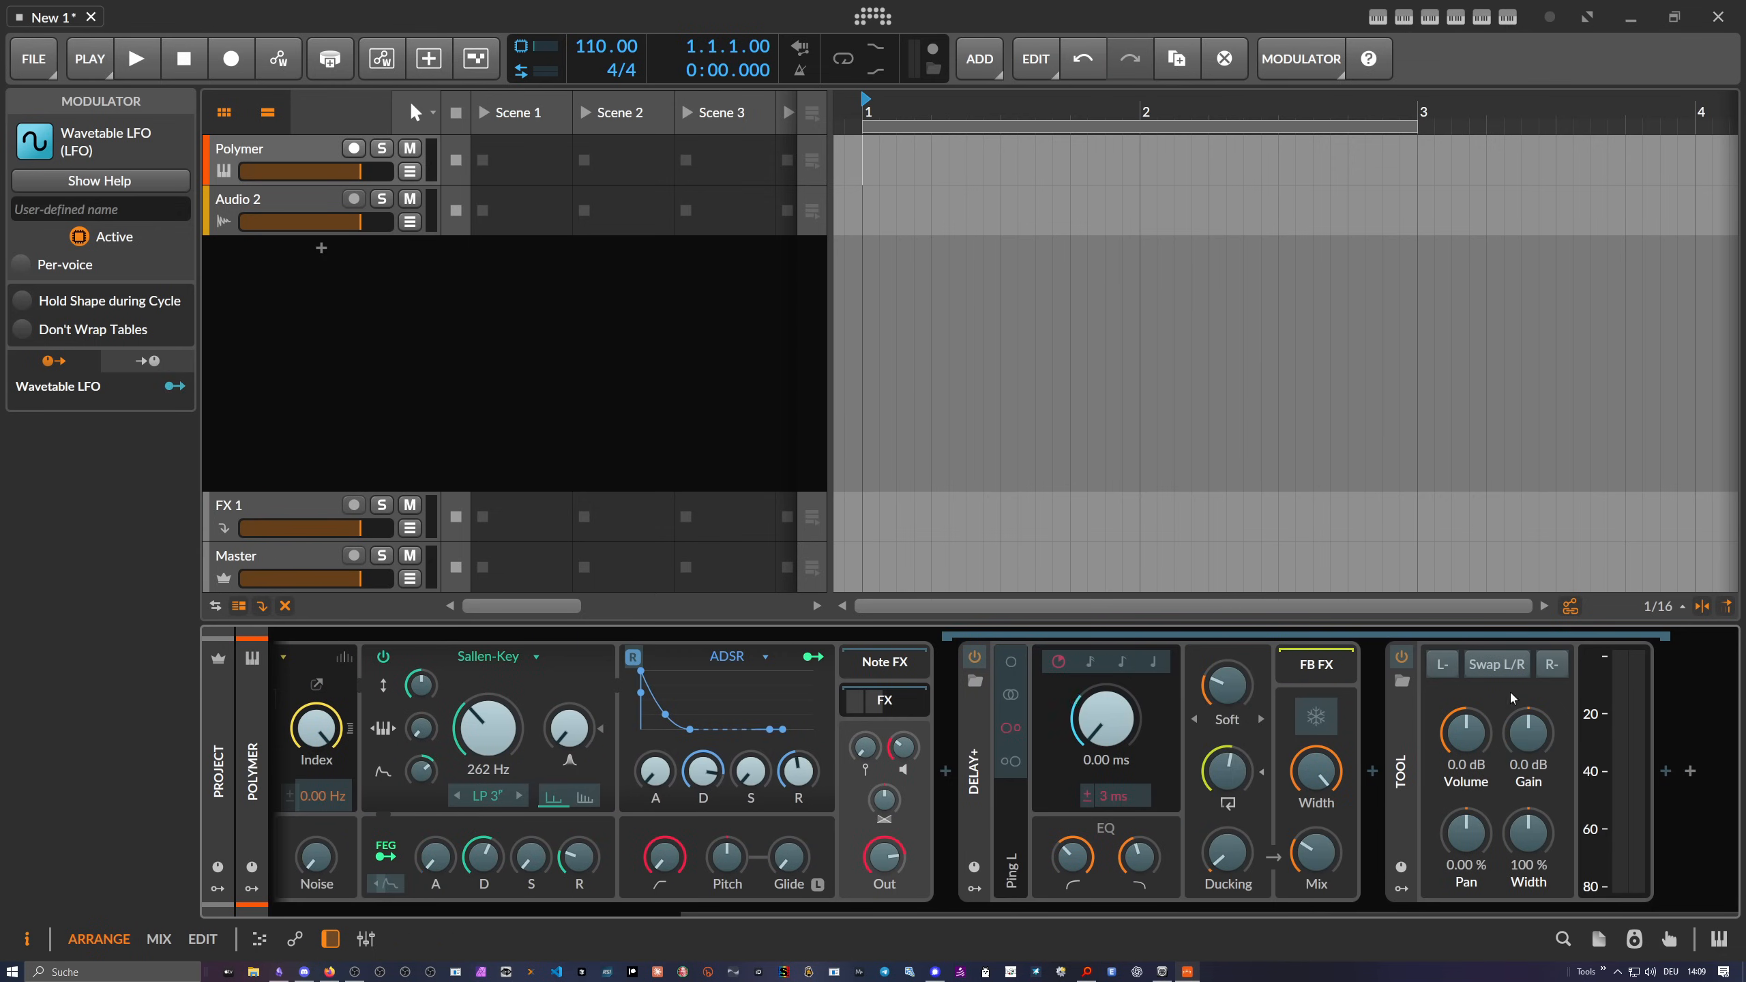
pyautogui.moveTo(1465, 733); pyautogui.dragTo(1466, 716)
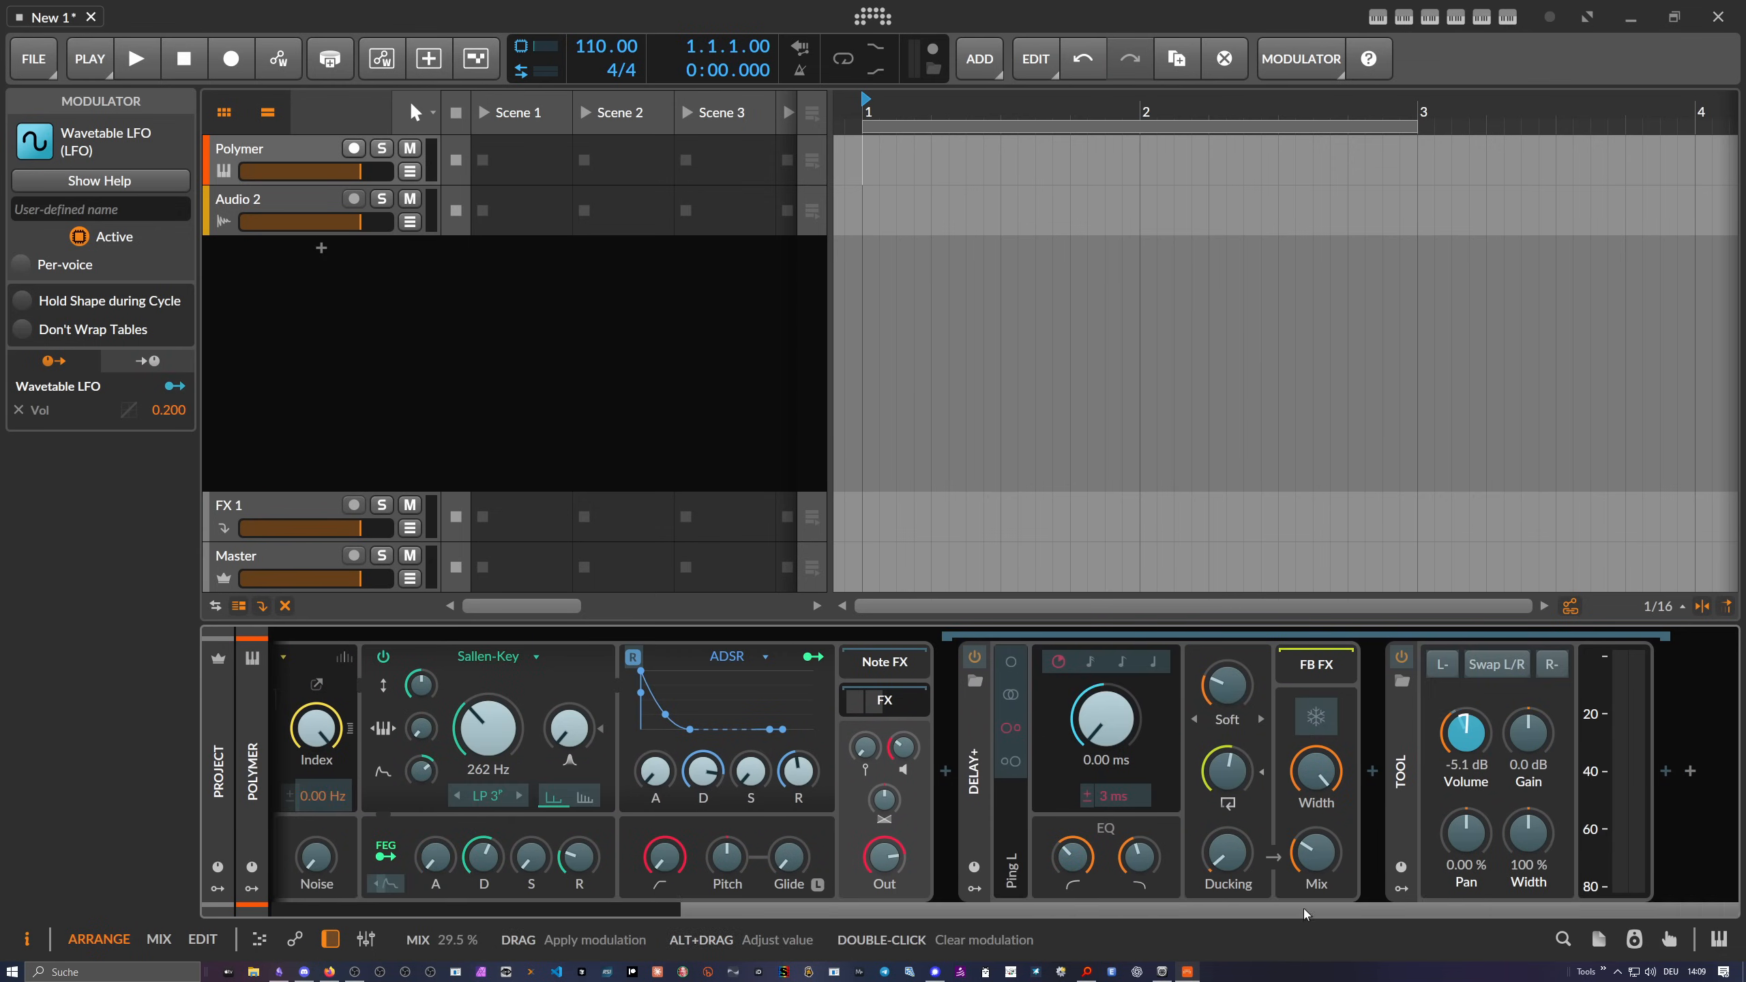
pyautogui.moveTo(1294, 912); pyautogui.dragTo(982, 928)
pyautogui.moveTo(625, 911); pyautogui.dragTo(933, 911)
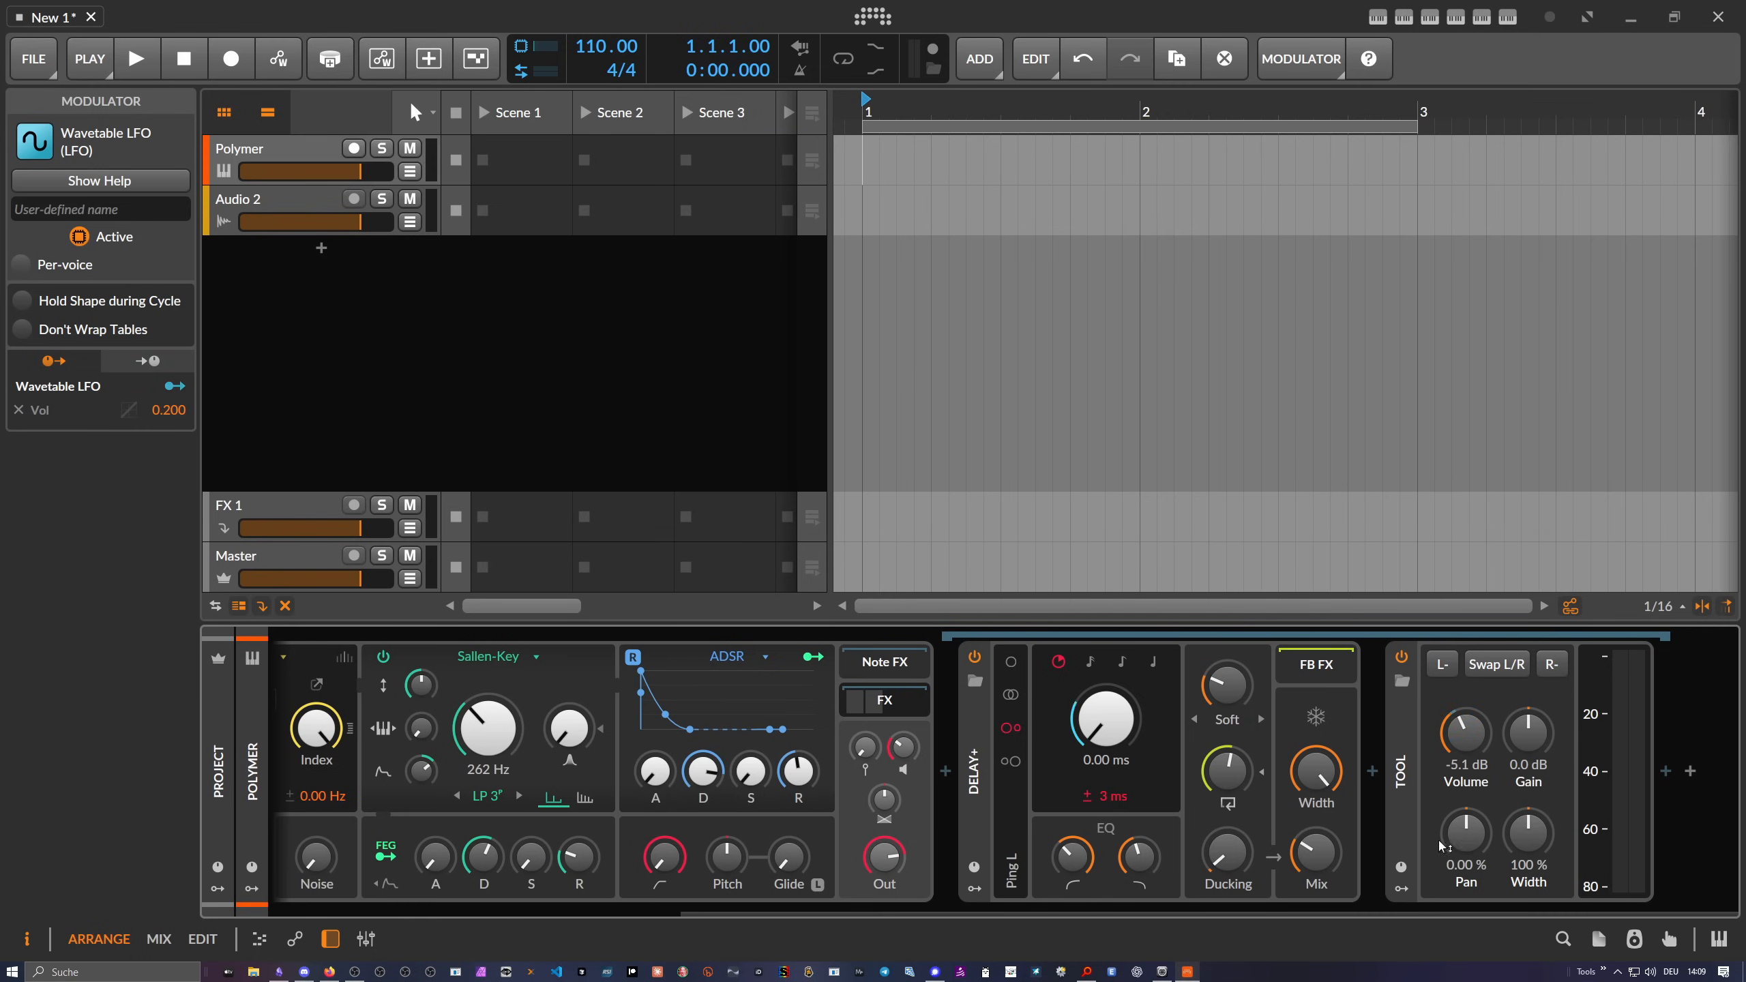
# Add an LFO modulator directly to the Tool device, arm its mapping, and delete the modulator again
pyautogui.click(1402, 886)
pyautogui.click(1439, 690)
pyautogui.write('lfo')
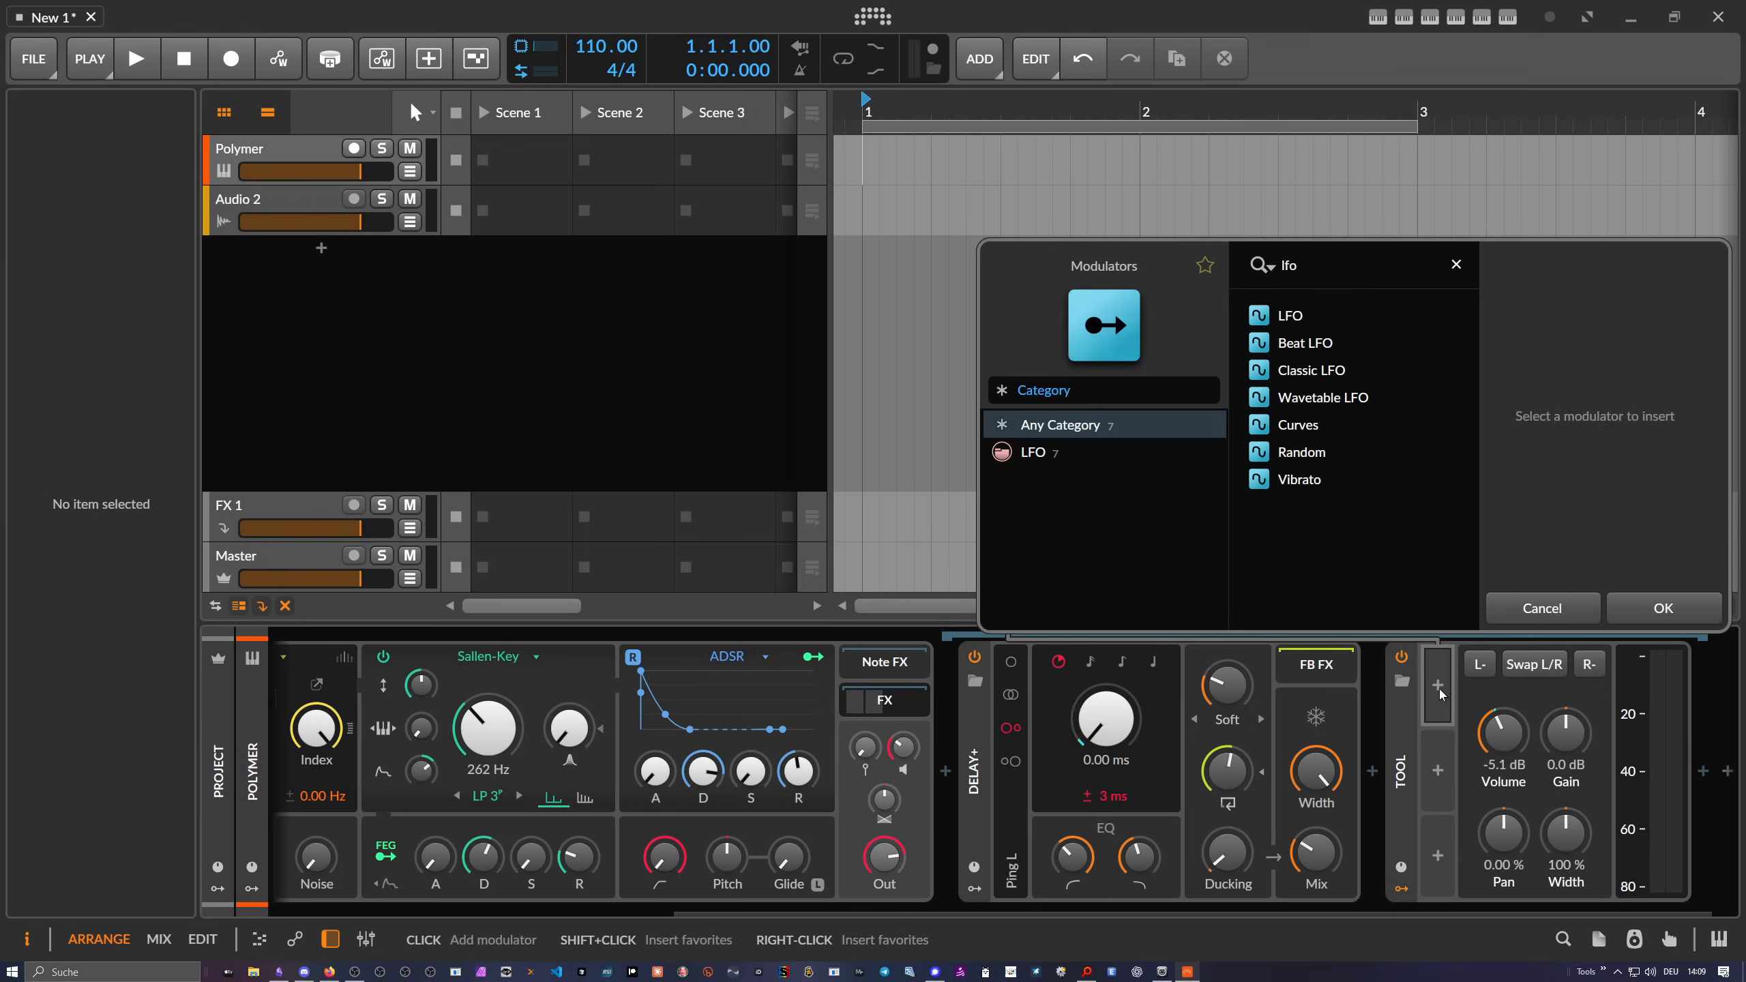
pyautogui.press('Return')
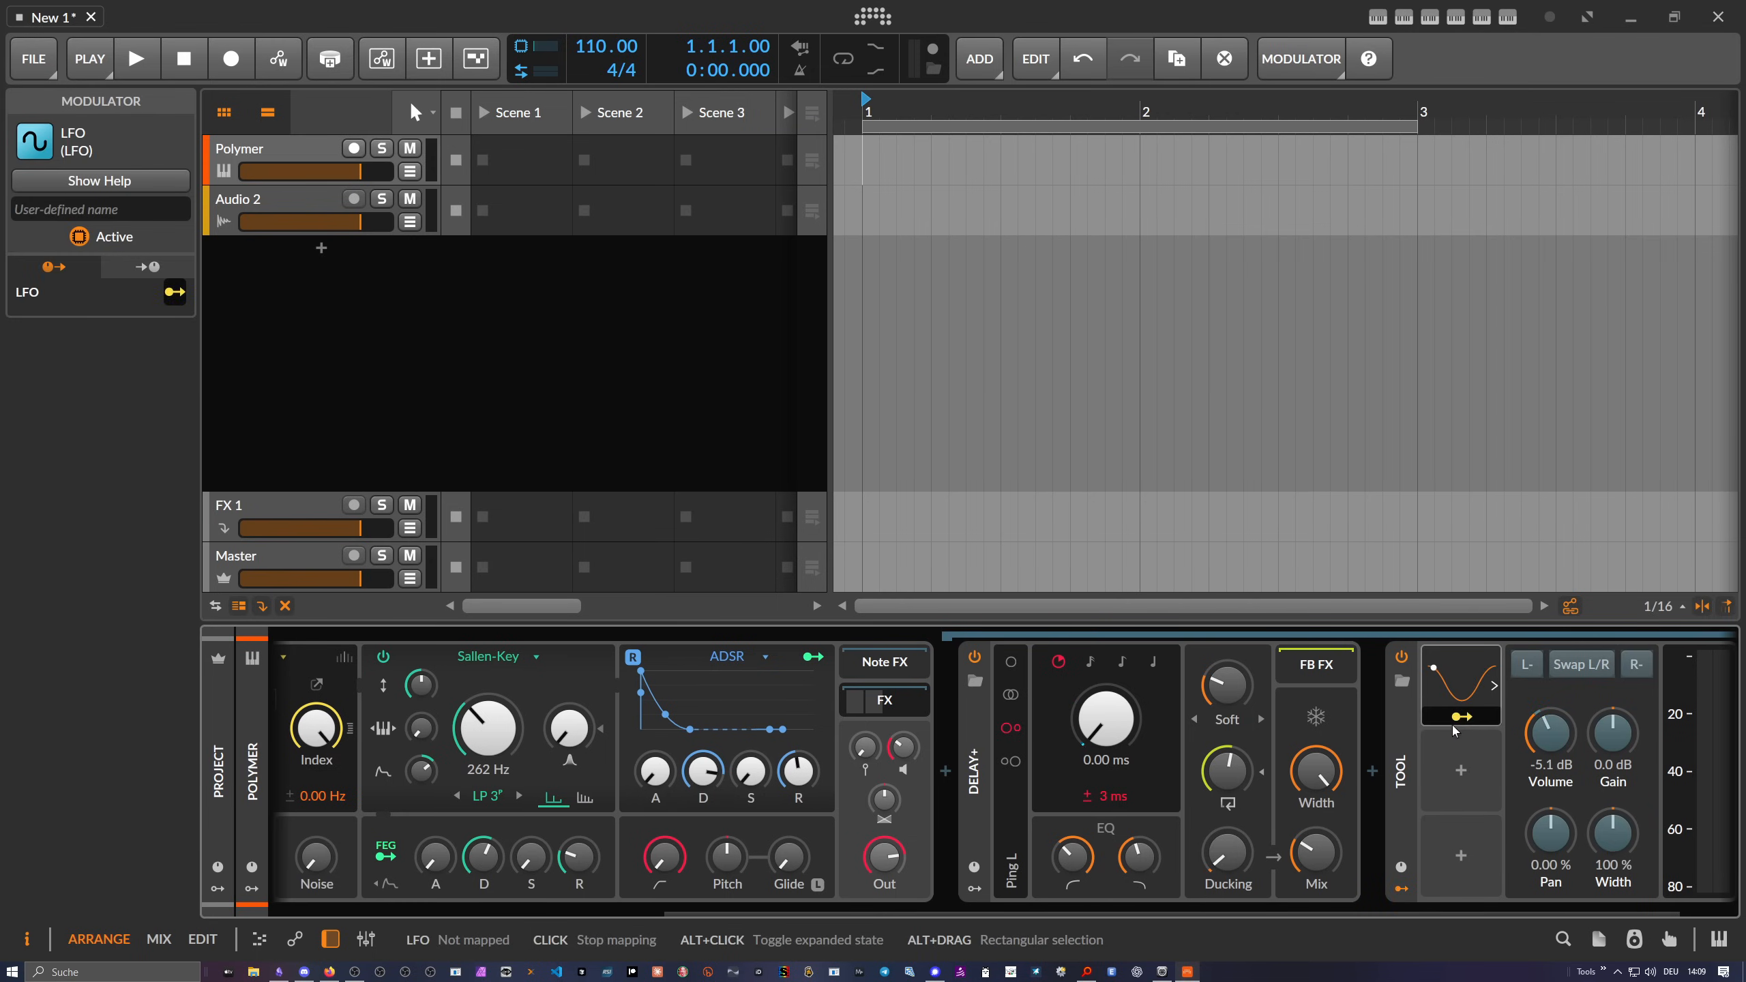
pyautogui.moveTo(1199, 912)
pyautogui.mouseDown()
pyautogui.moveTo(807, 907)
pyautogui.moveTo(1225, 911)
pyautogui.mouseUp()
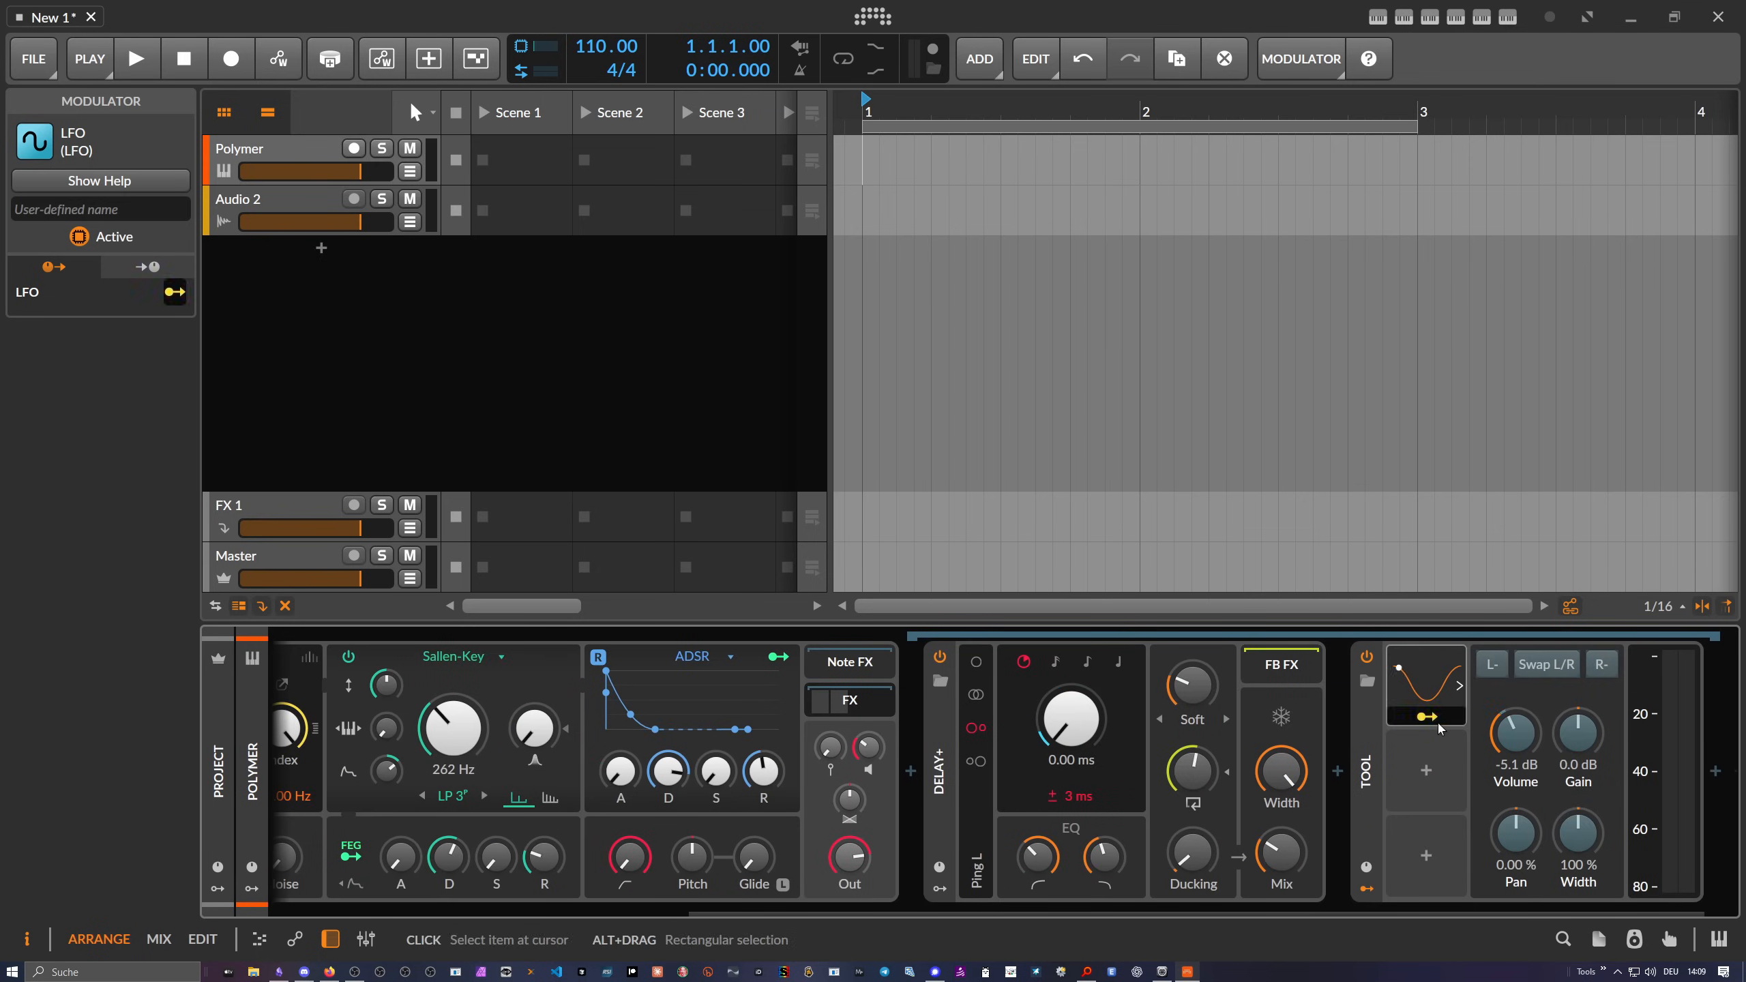
pyautogui.press('Delete')
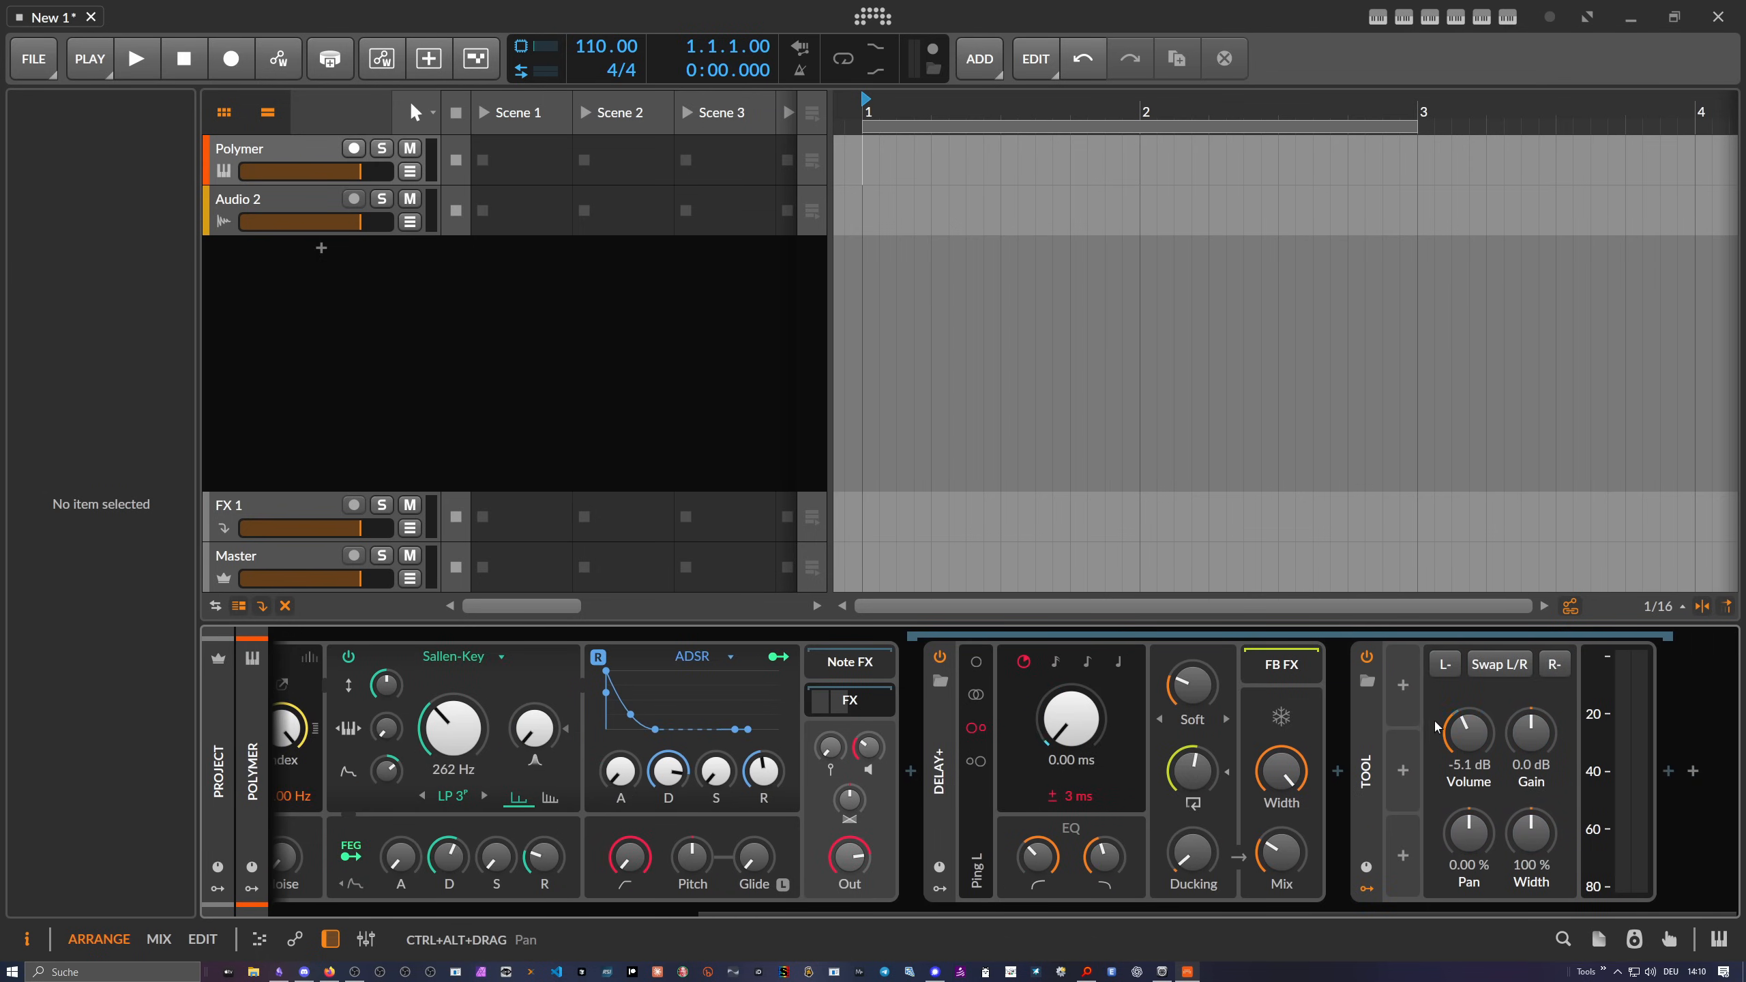
# Close Polymer's FX chain and insert a Compressor+ after Polymer
pyautogui.click(854, 705)
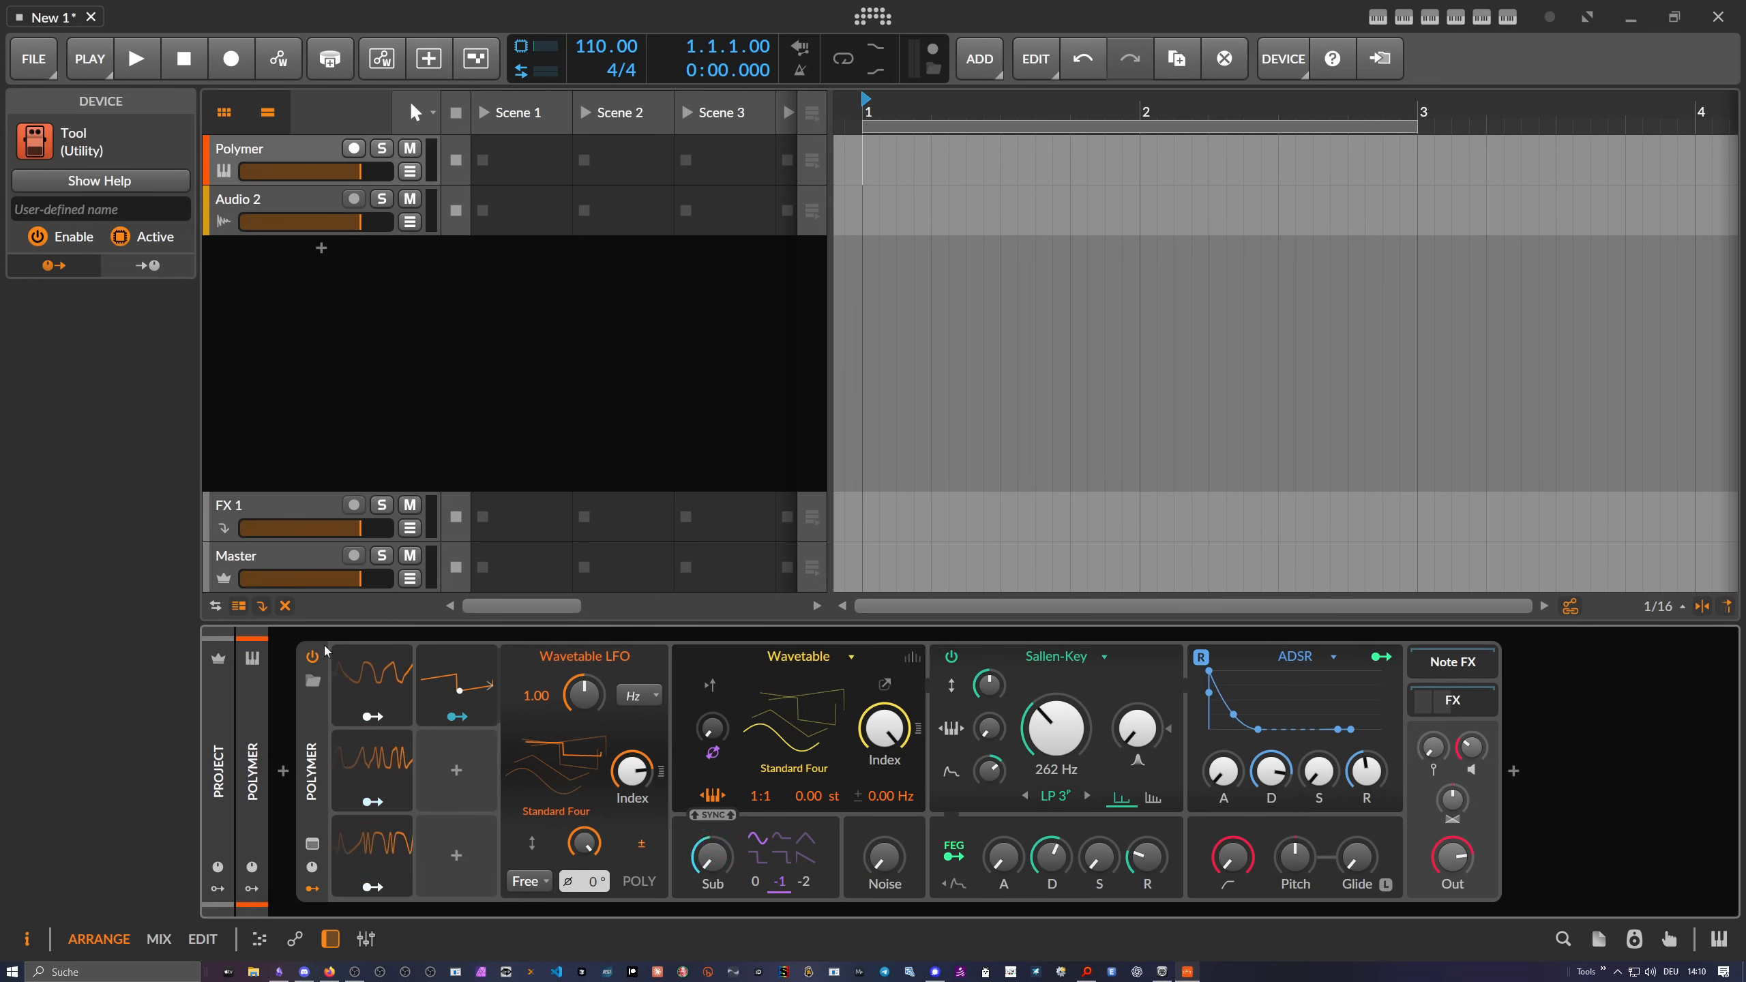
pyautogui.click(1514, 771)
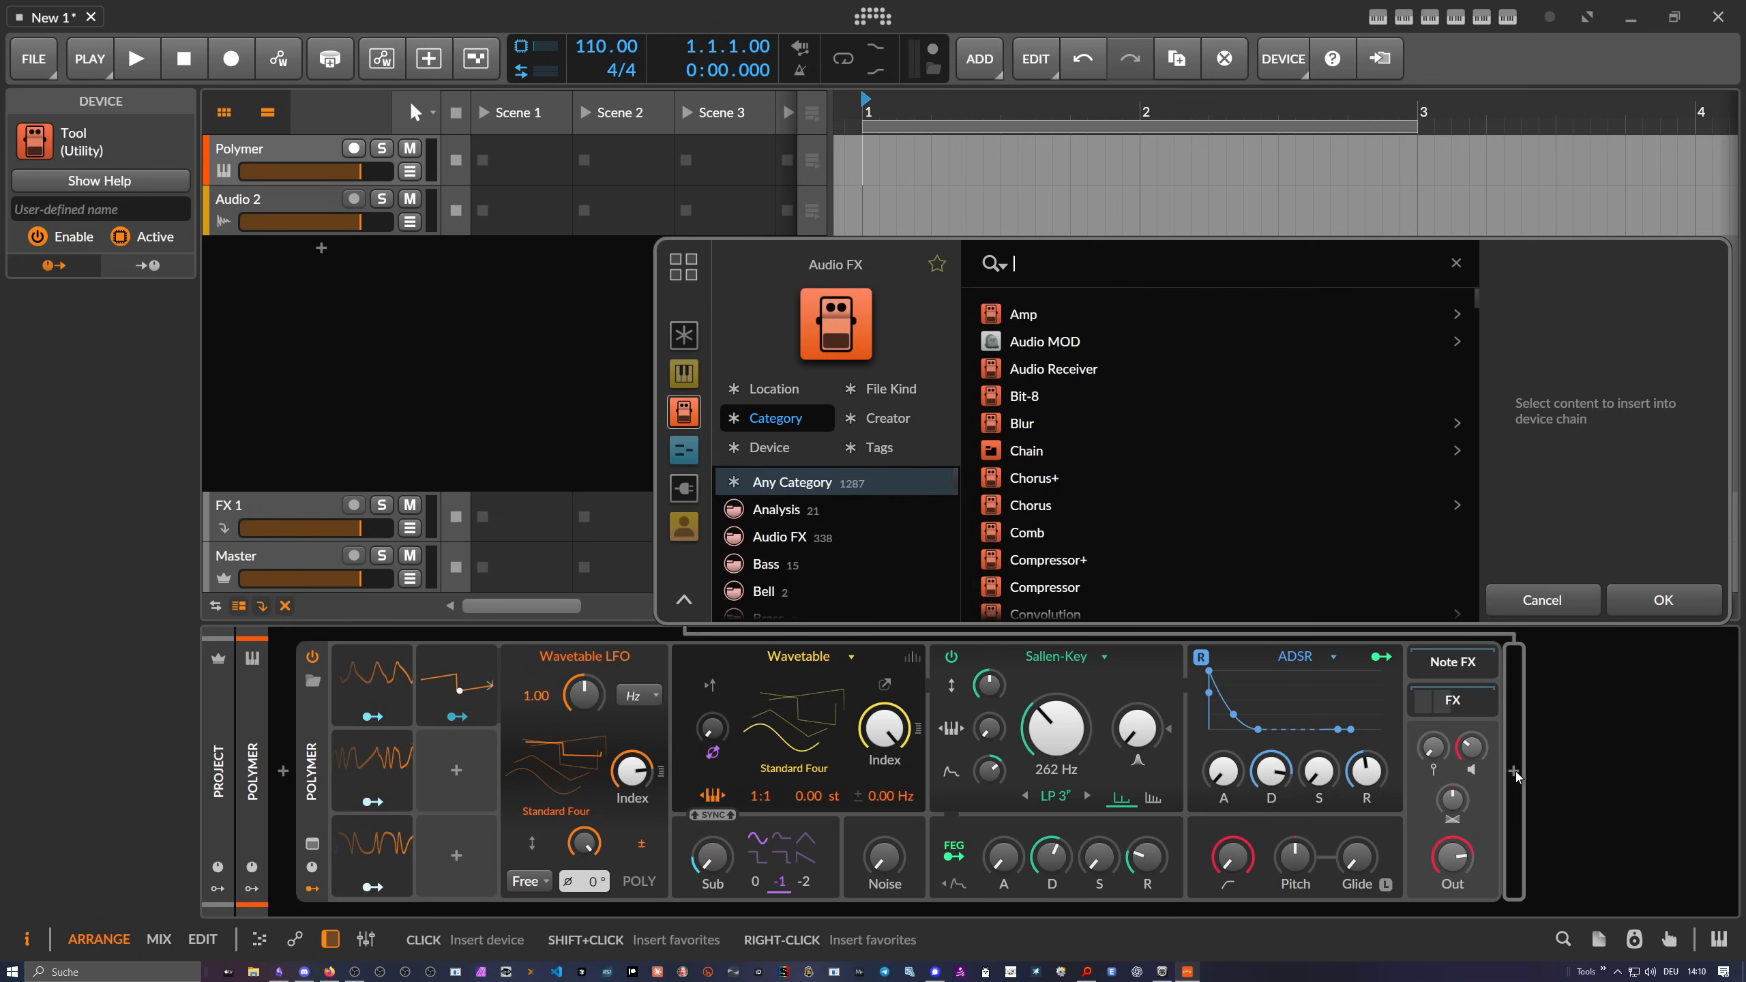
pyautogui.write('comp')
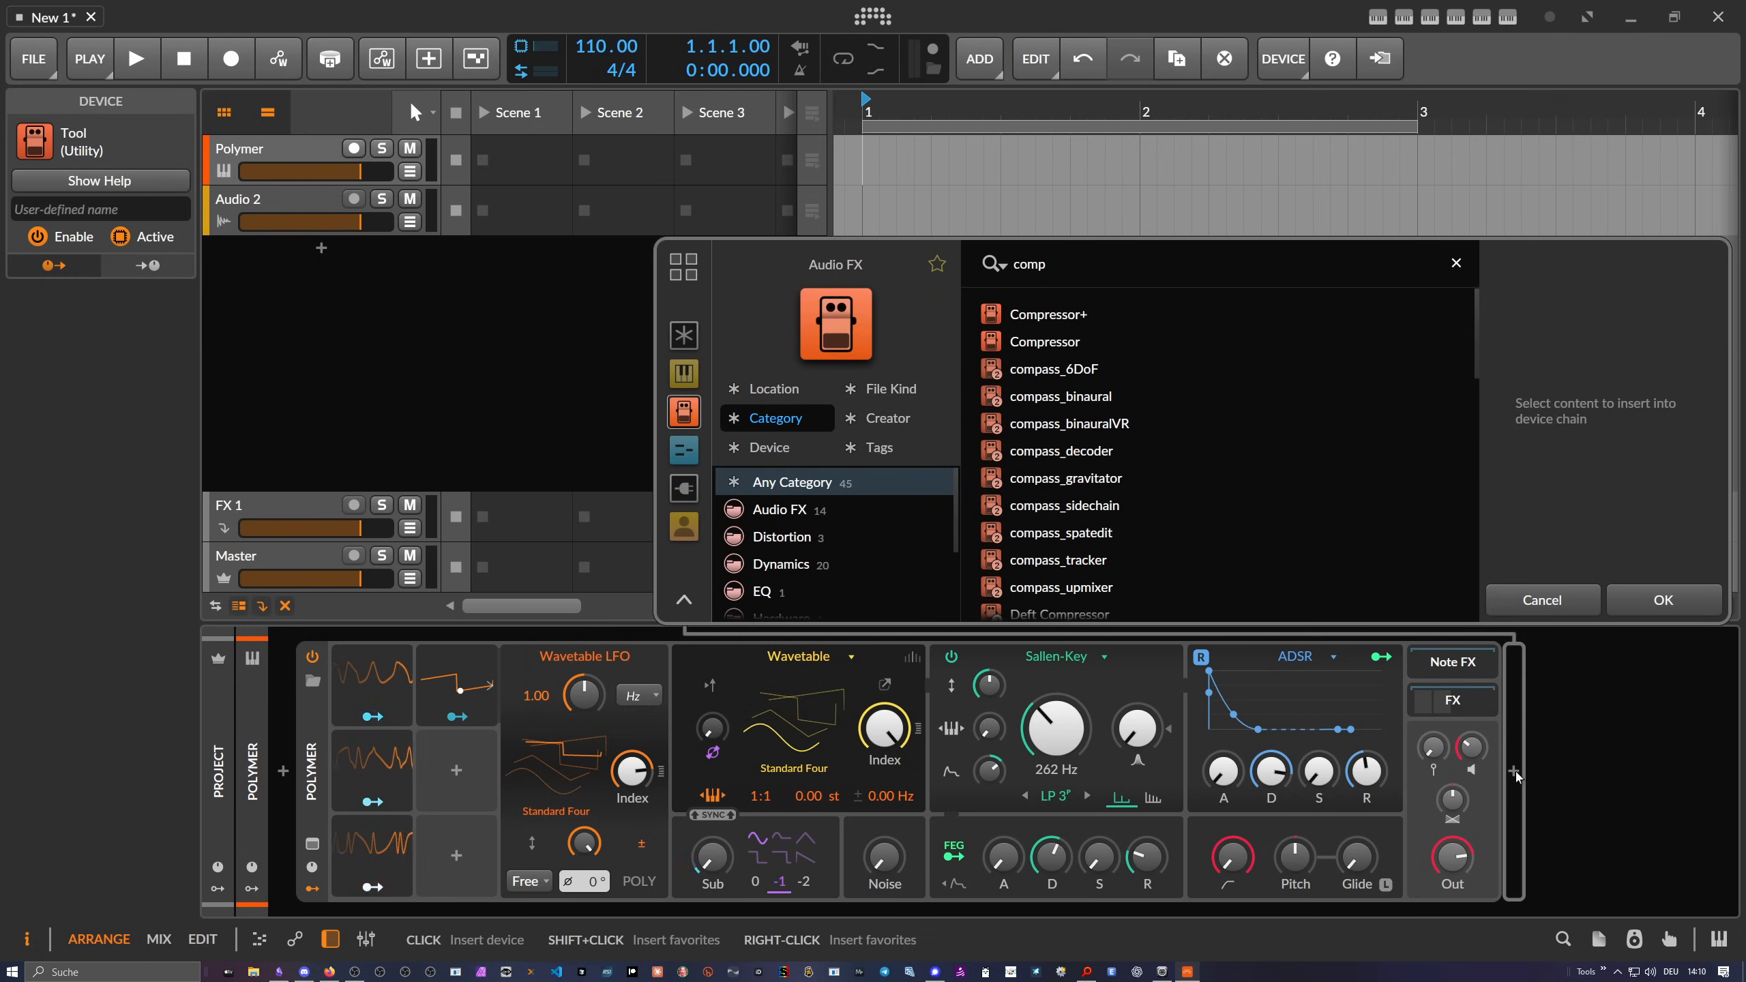
pyautogui.press('Return')
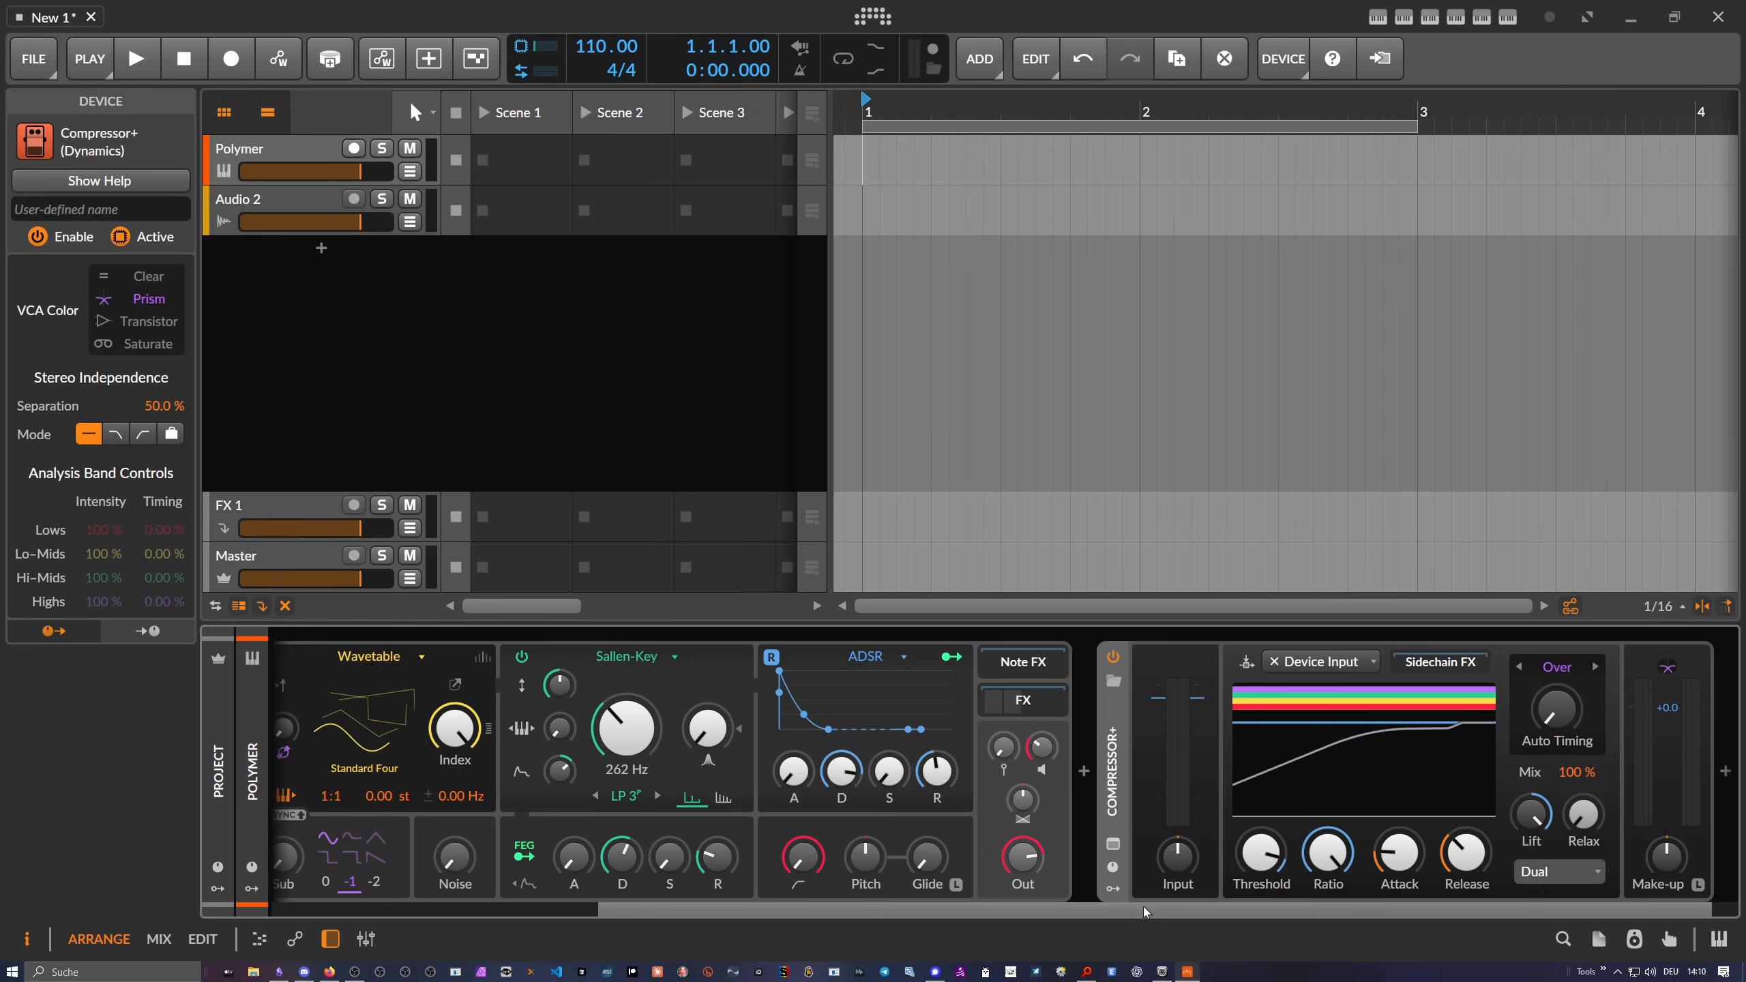
pyautogui.moveTo(1144, 907); pyautogui.dragTo(811, 903)
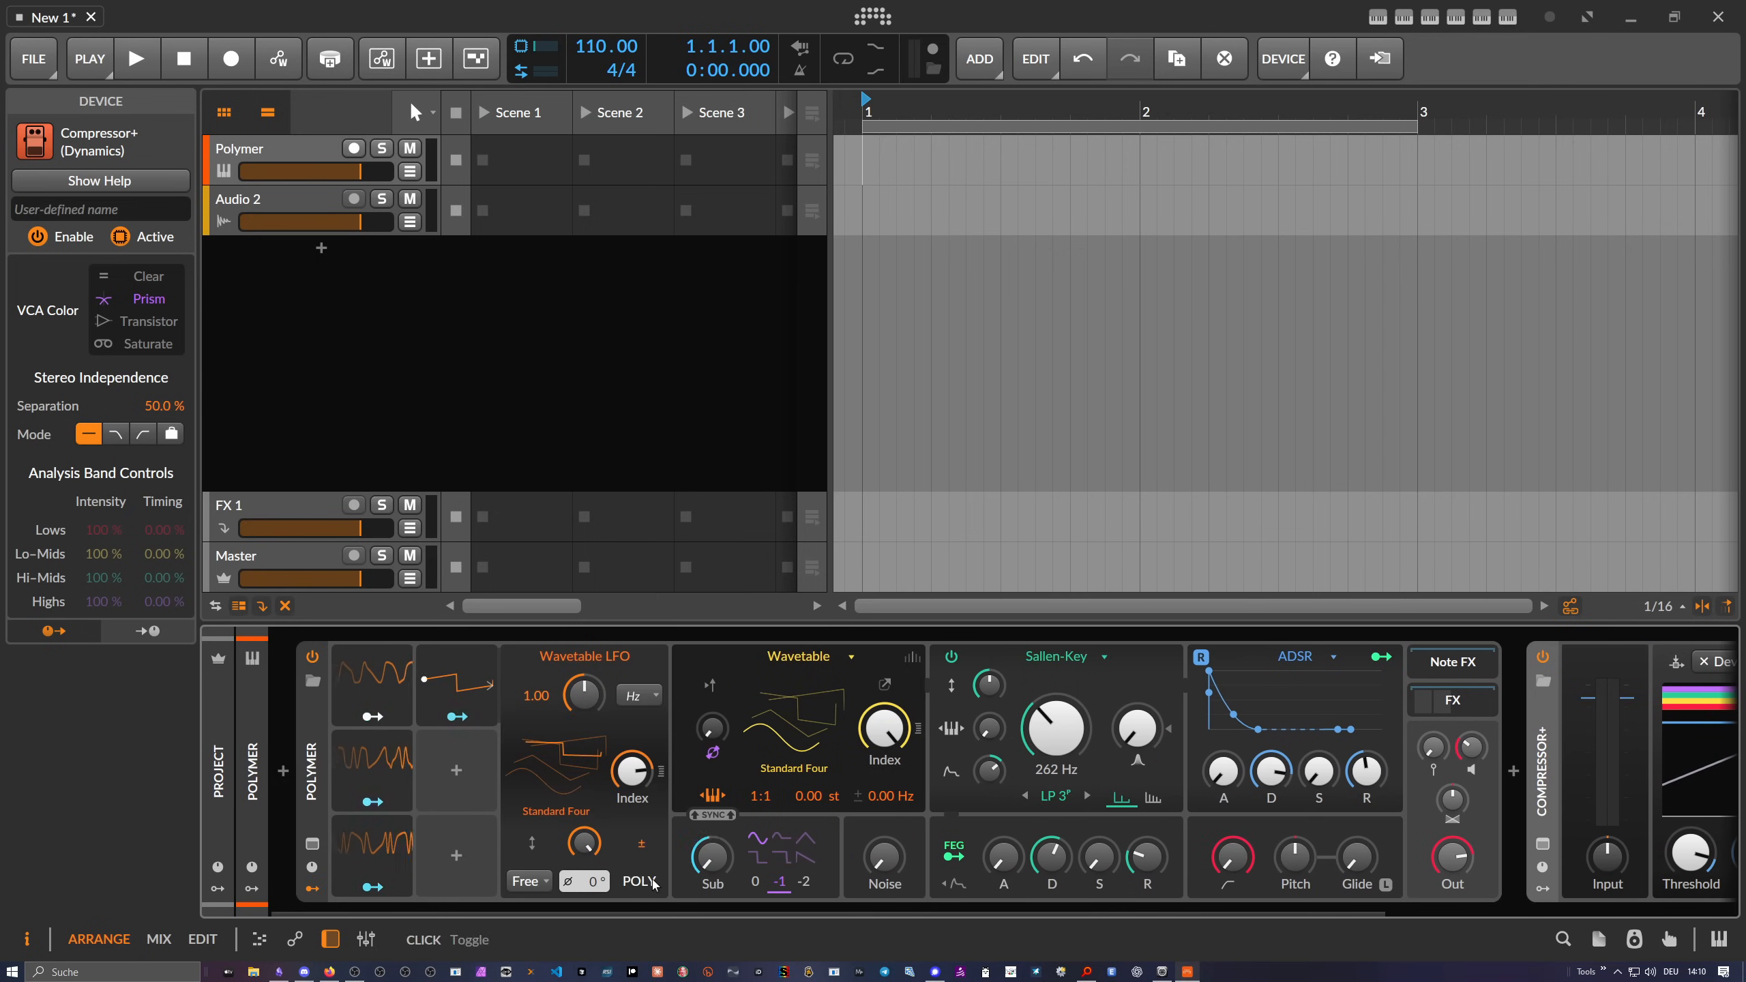
# Show the Polymer track's own modulators, add a Classic LFO there and map it to the Auto Timing of Compressor+
pyautogui.click(252, 889)
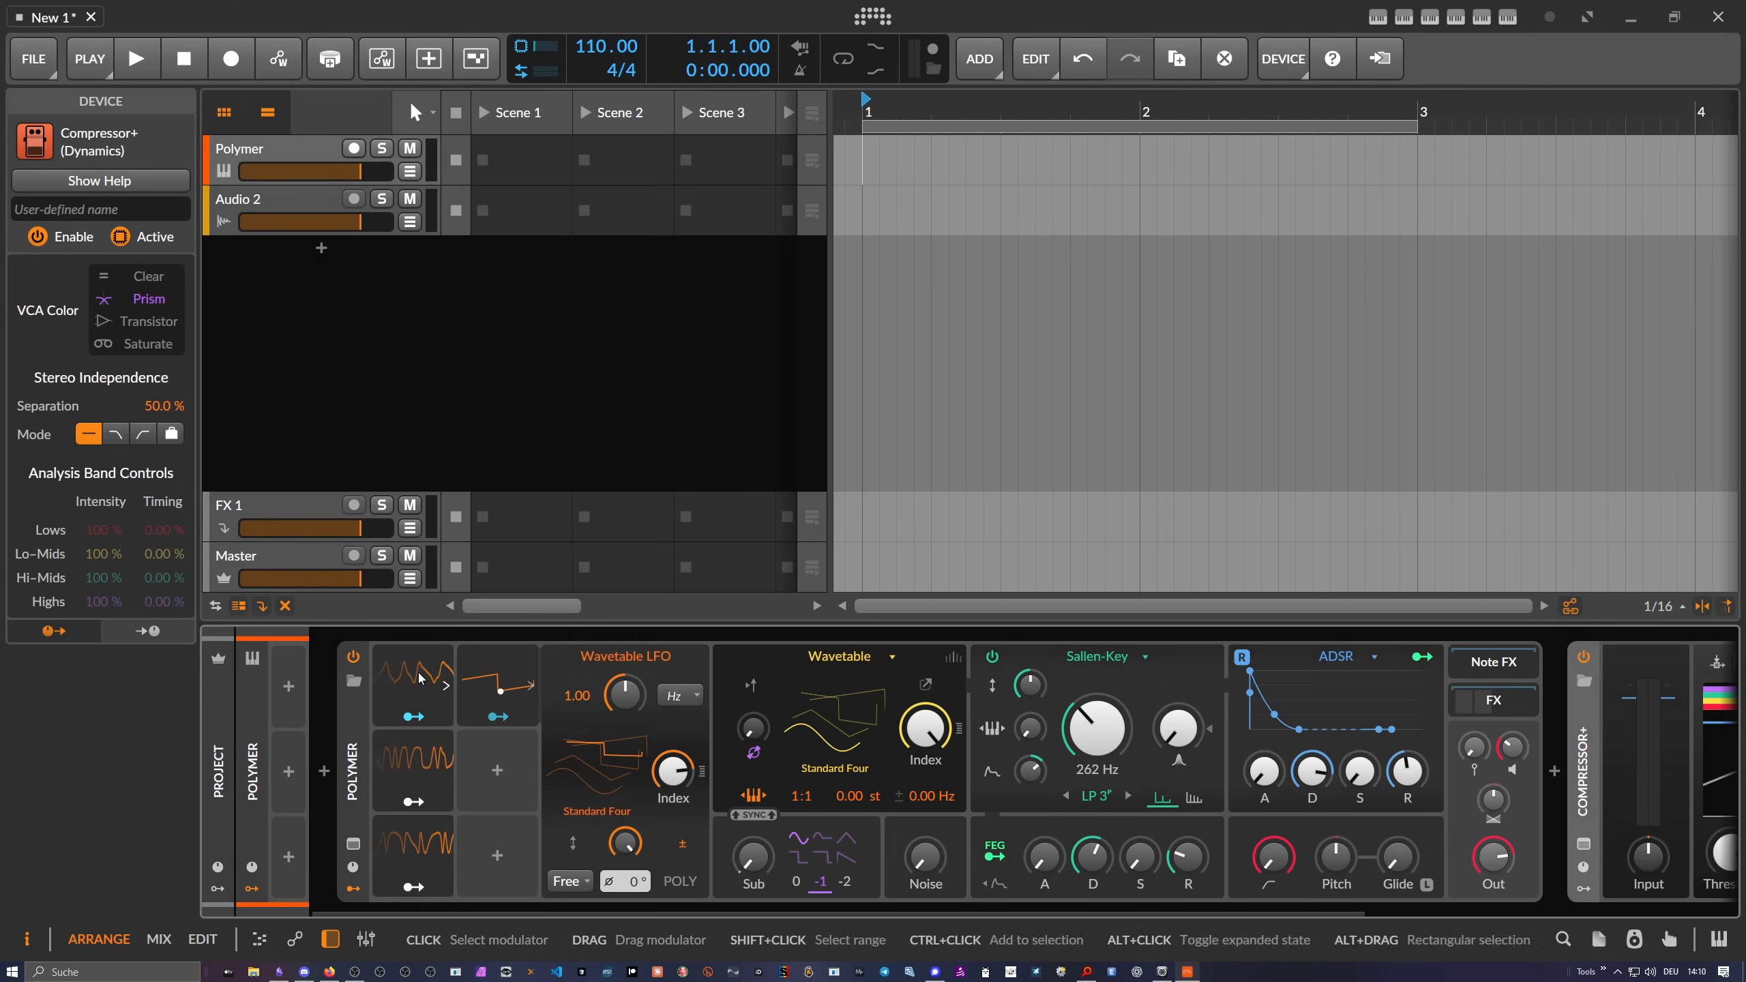
pyautogui.moveTo(408, 692); pyautogui.dragTo(316, 696)
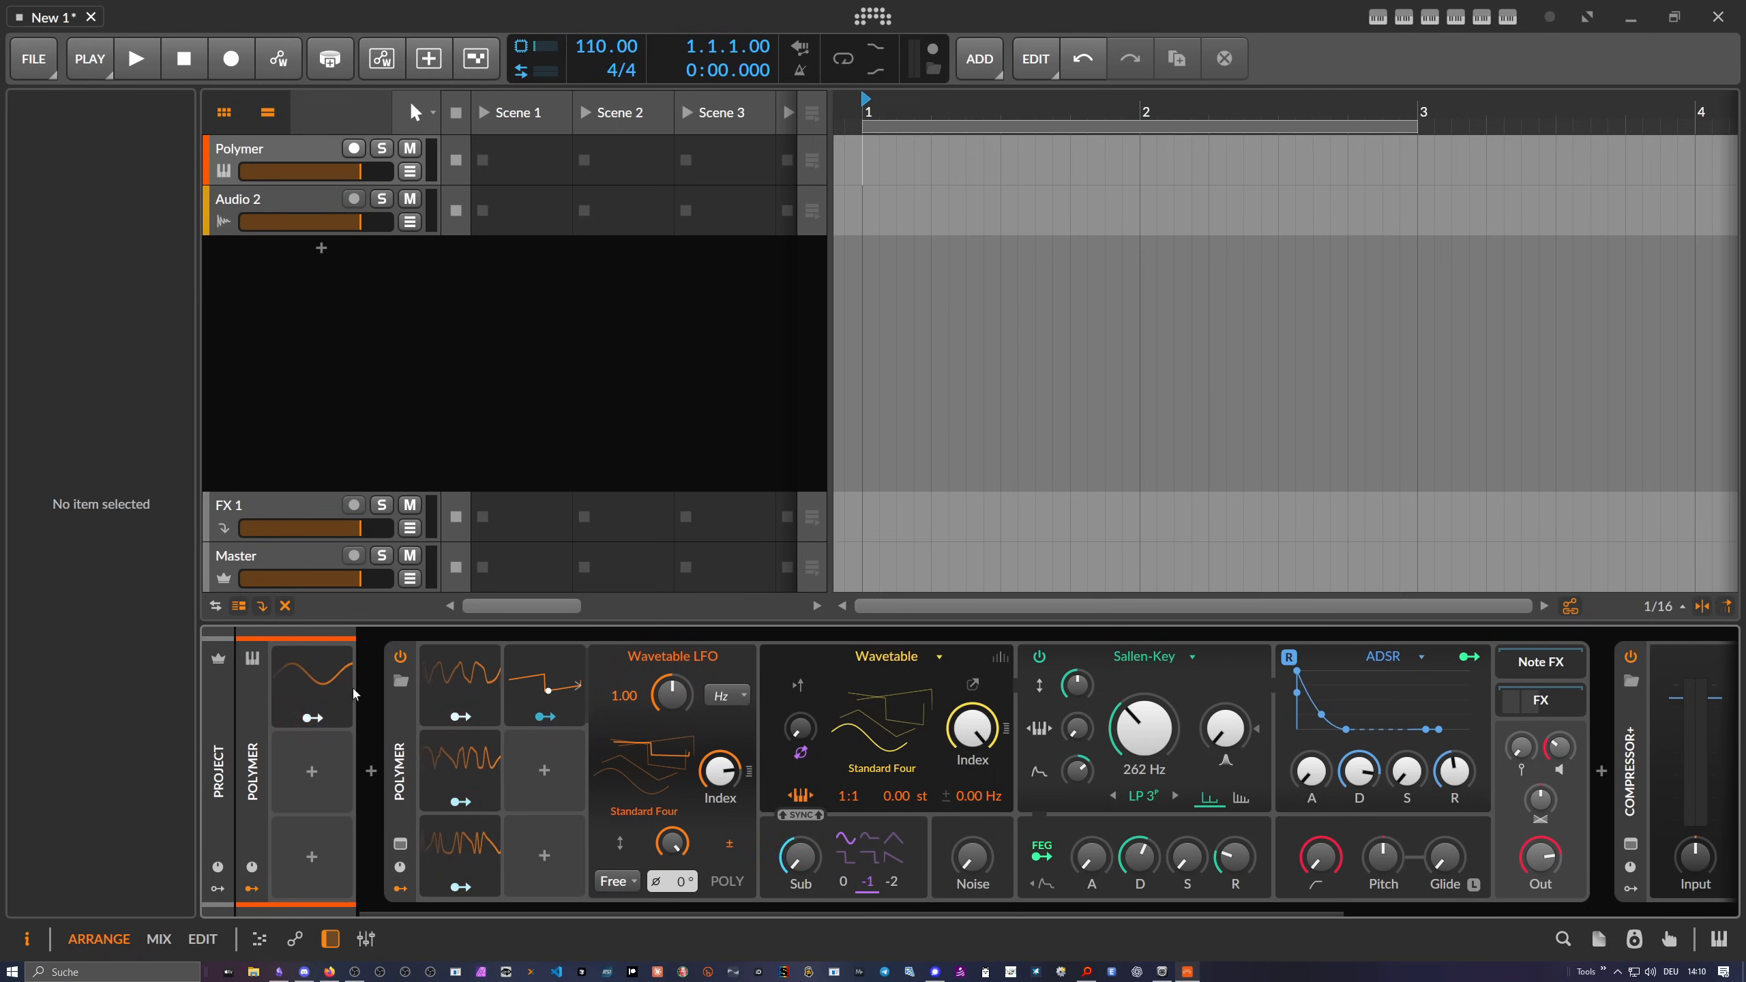
pyautogui.click(314, 719)
pyautogui.moveTo(422, 909); pyautogui.dragTo(949, 901)
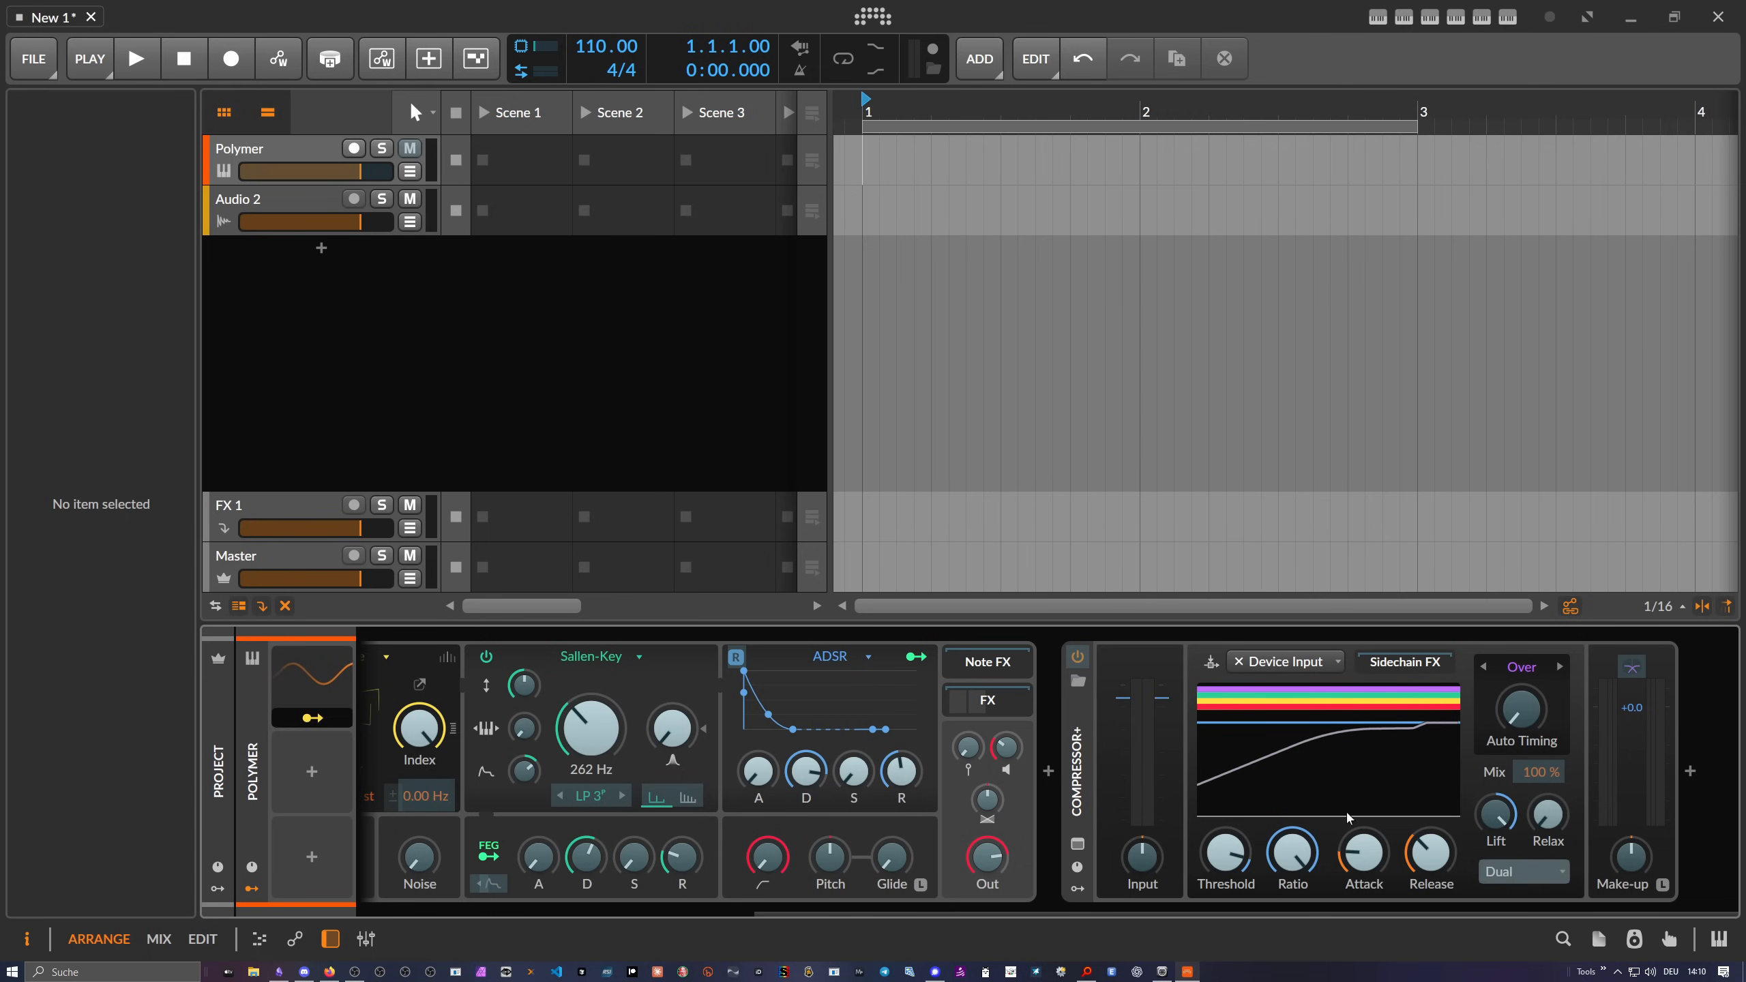
pyautogui.moveTo(1527, 722); pyautogui.dragTo(1527, 699)
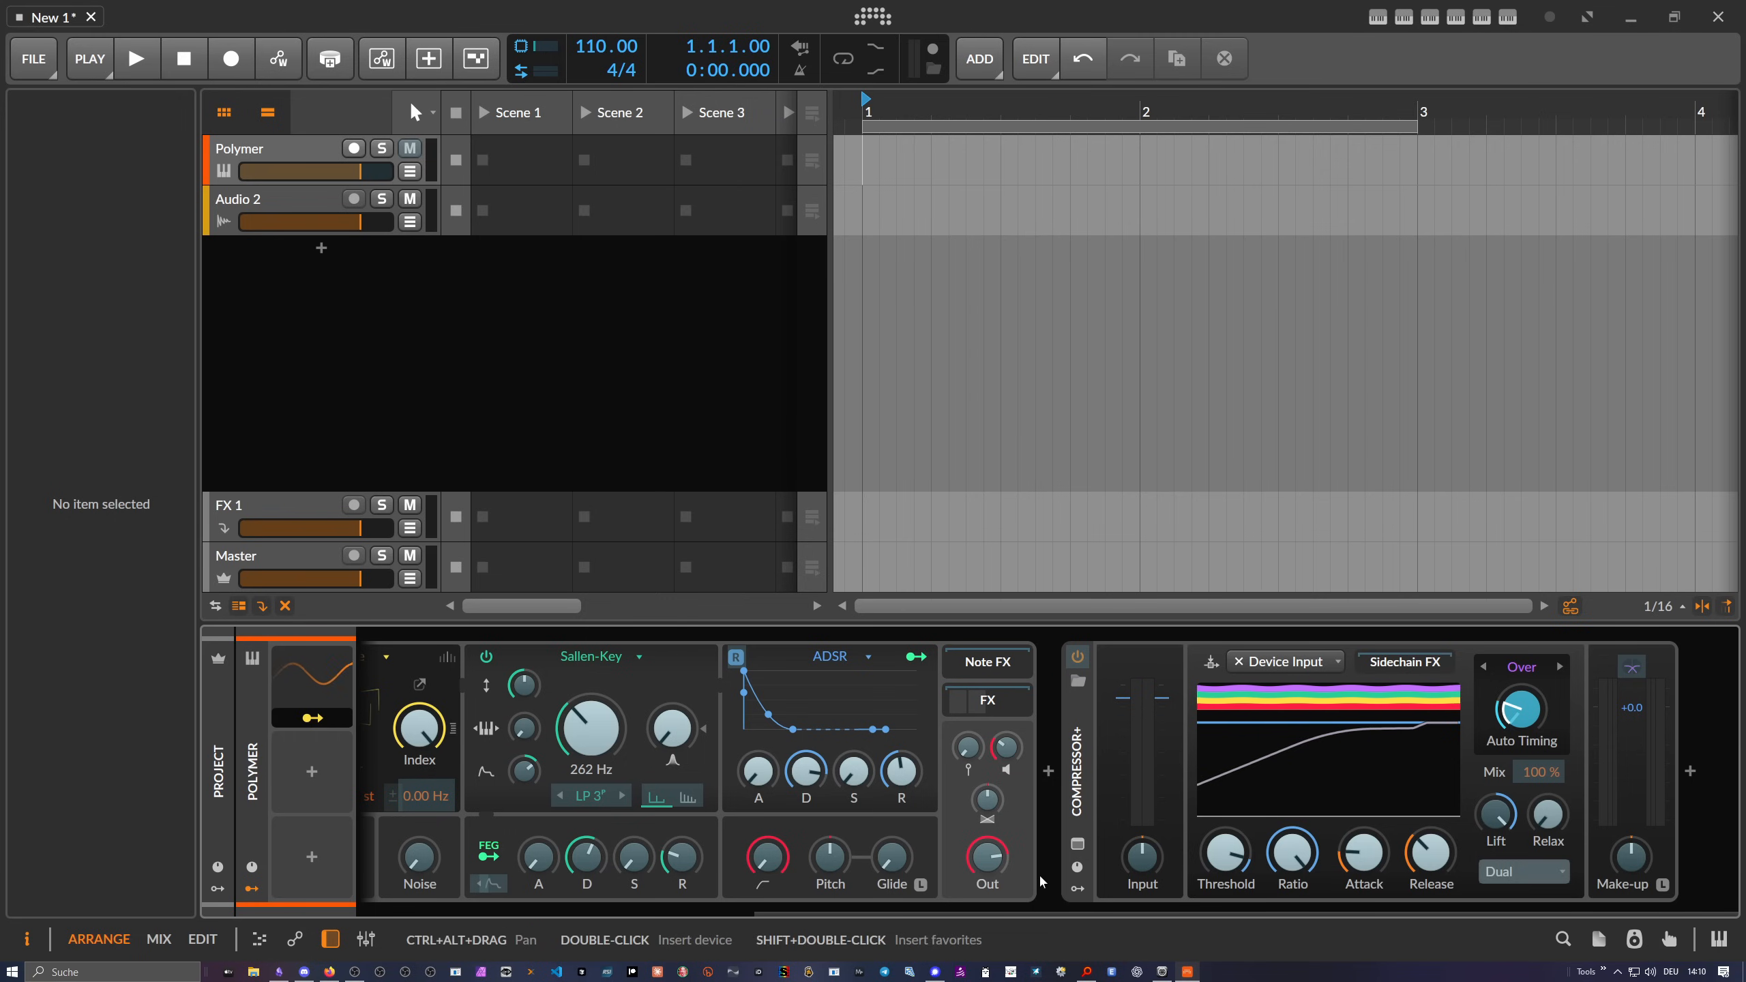
# Delete the Classic LFO from the Polymer track's modulators
pyautogui.moveTo(1042, 909); pyautogui.dragTo(565, 912)
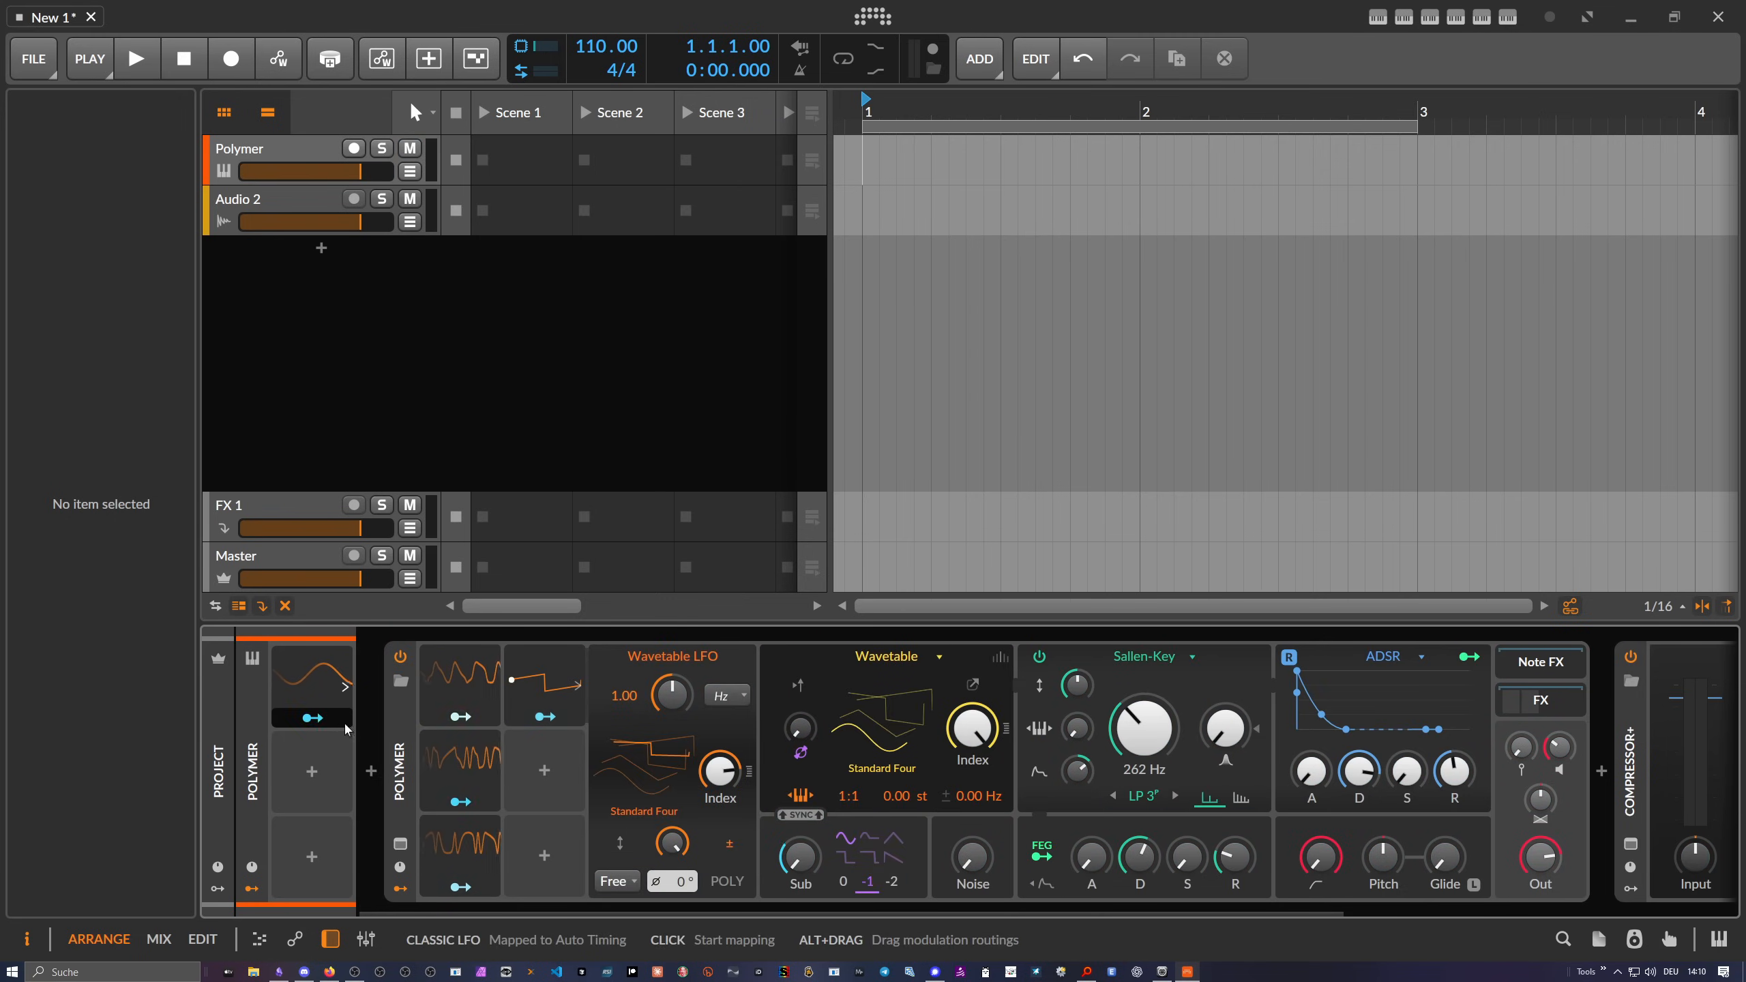
pyautogui.click(323, 684)
pyautogui.click(323, 685)
pyautogui.press('Delete')
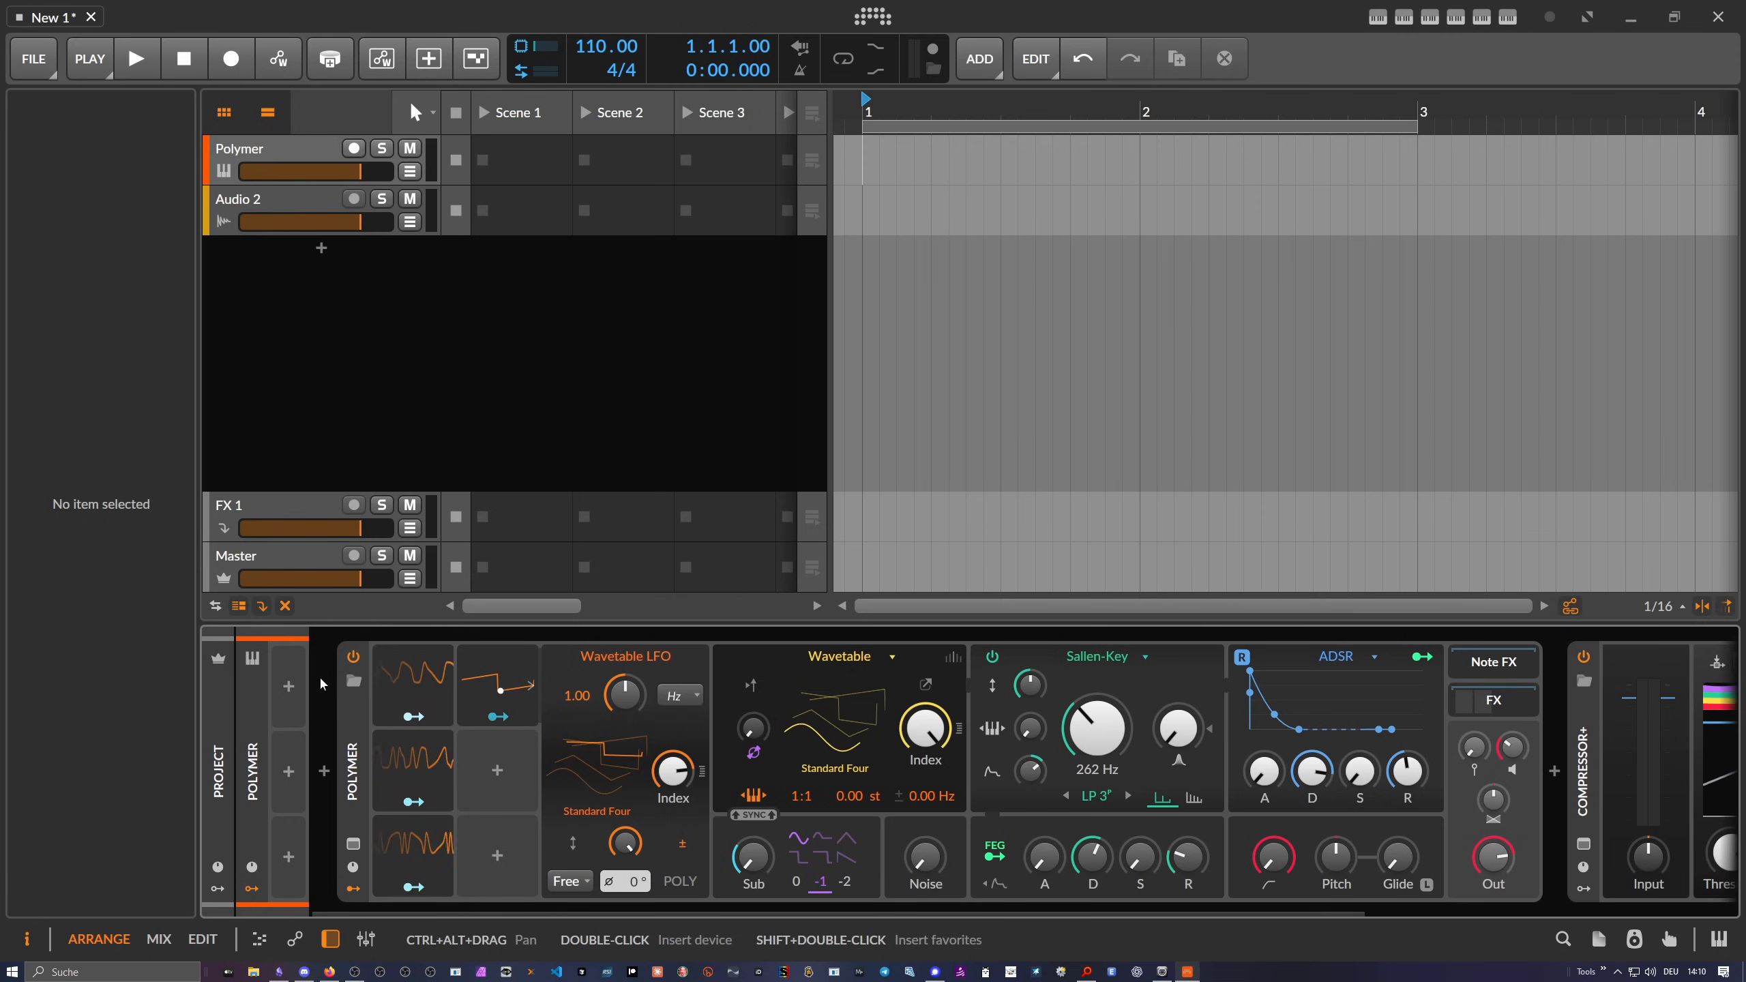
# Show the project-level modulators and add a Random modulator in the first slot
pyautogui.click(217, 889)
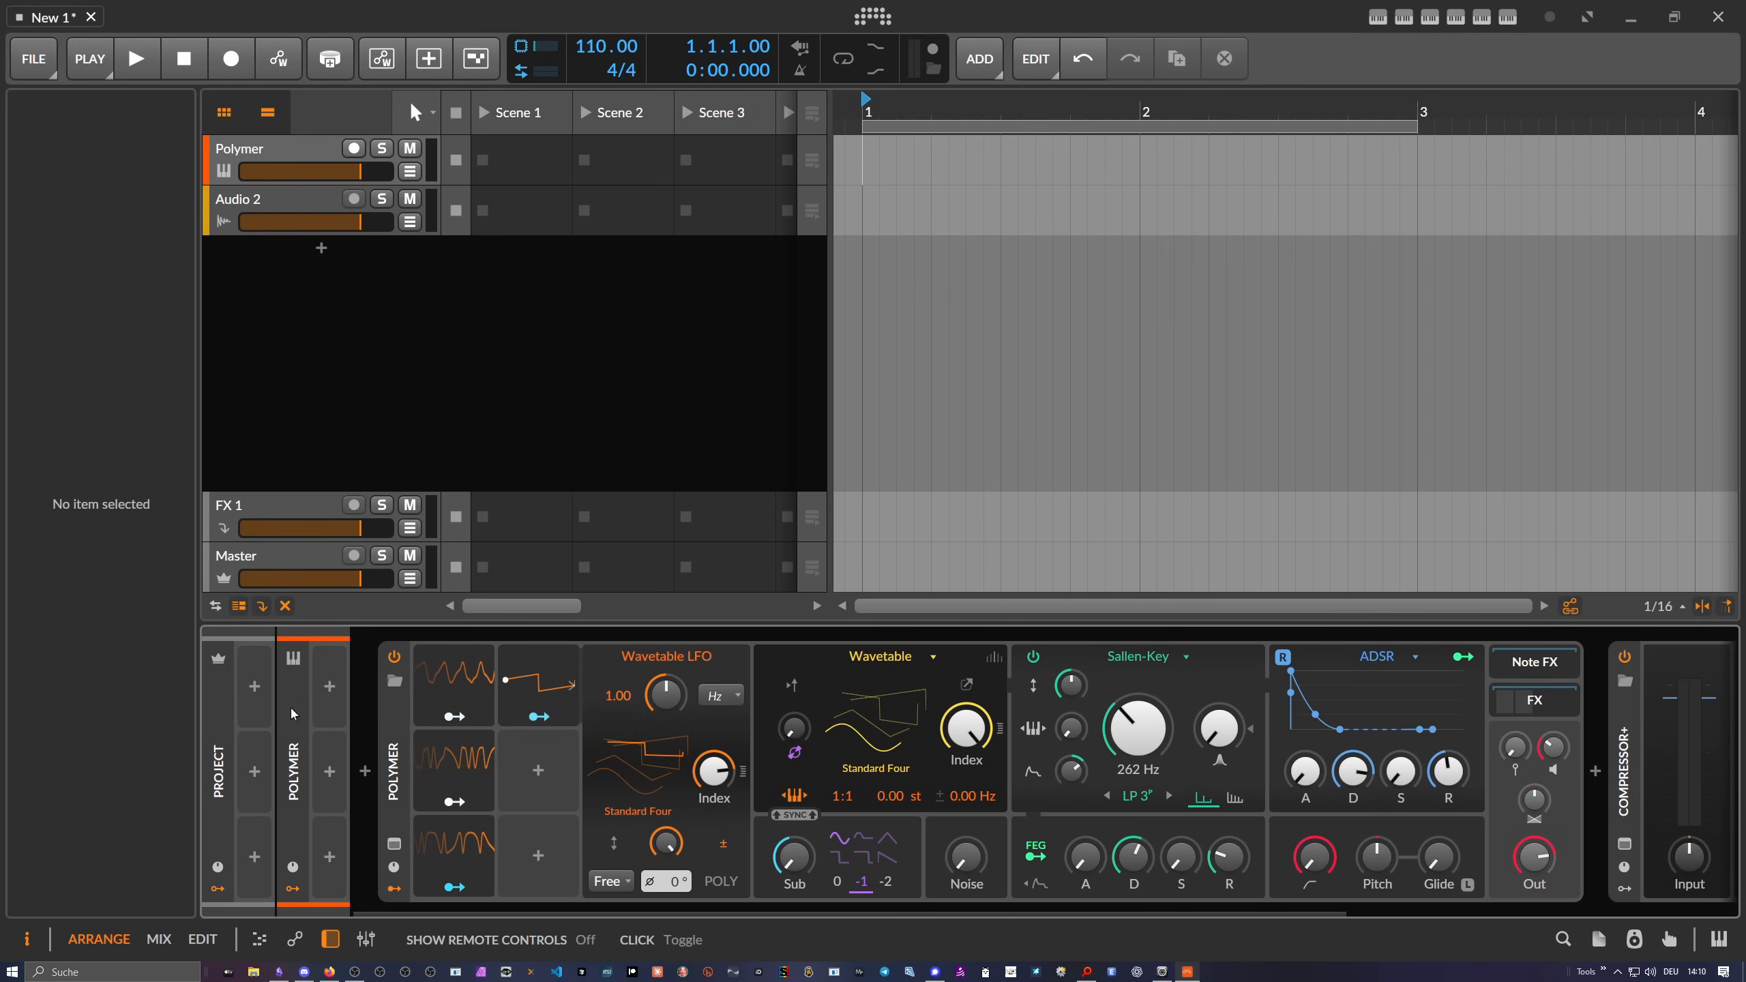
pyautogui.click(255, 687)
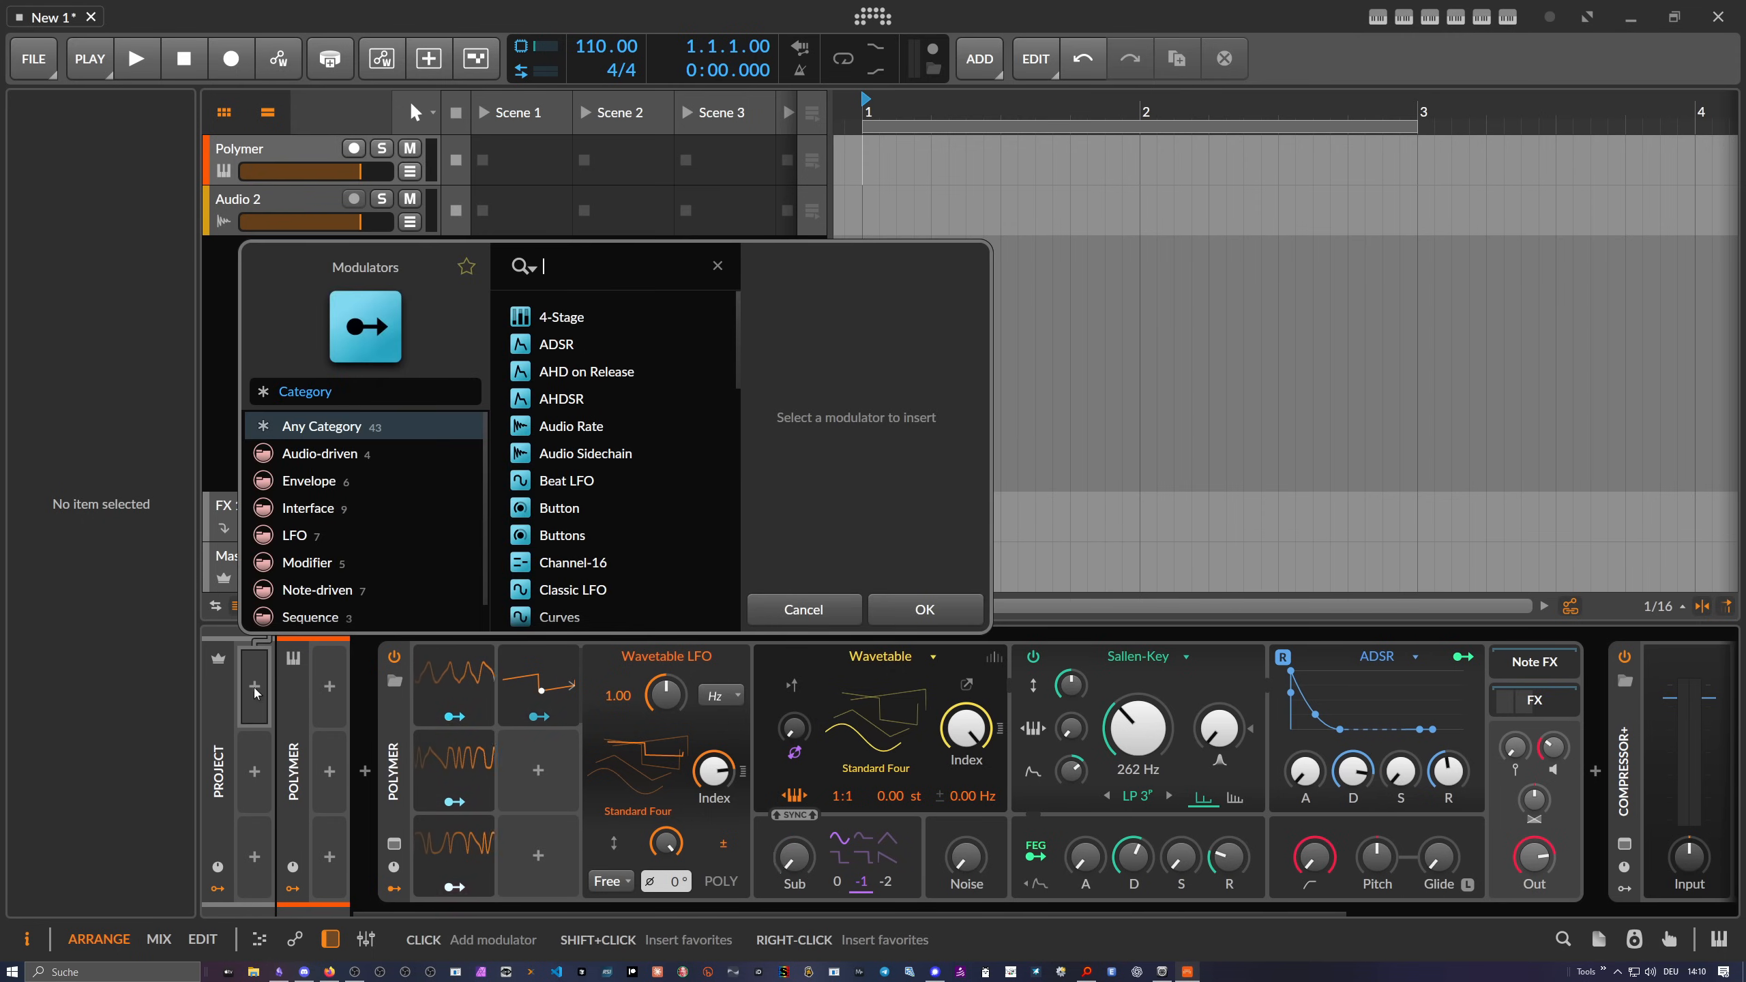
pyautogui.write('rand')
pyautogui.press('Return')
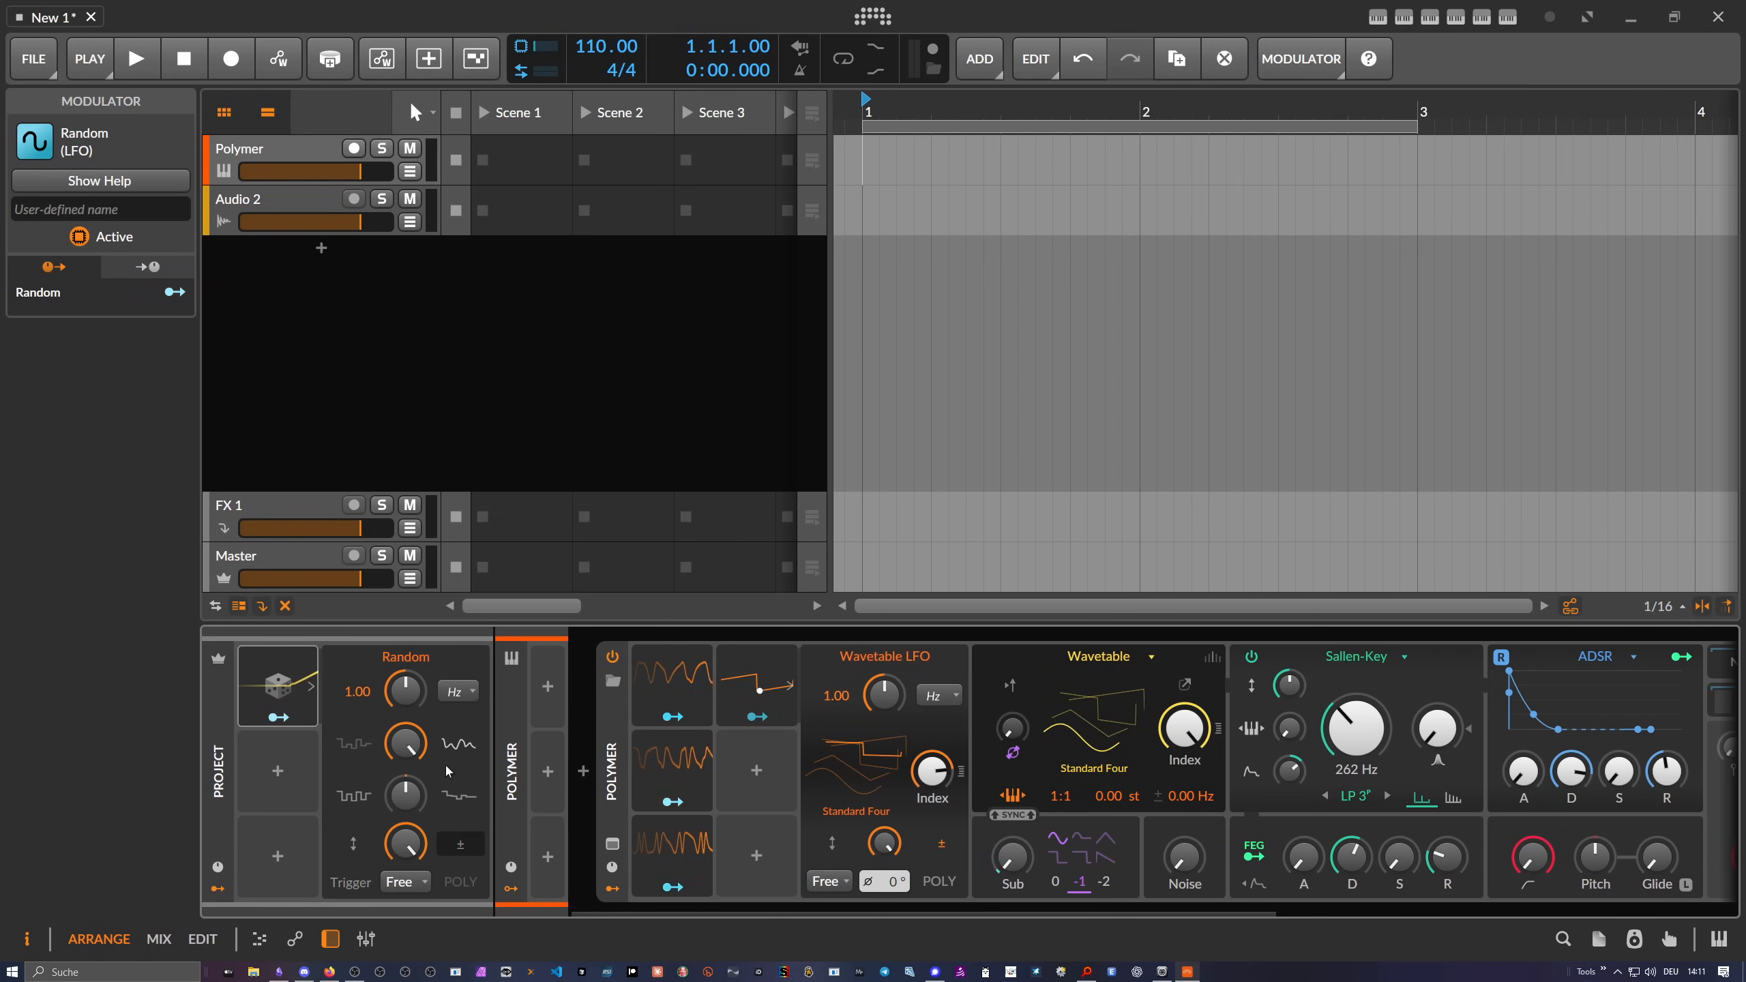
# Try the Random modulator on the Polymer track's volume, clear that mapping, and map it to the Sallen-Key filter's cutoff by 30.29
pyautogui.click(289, 719)
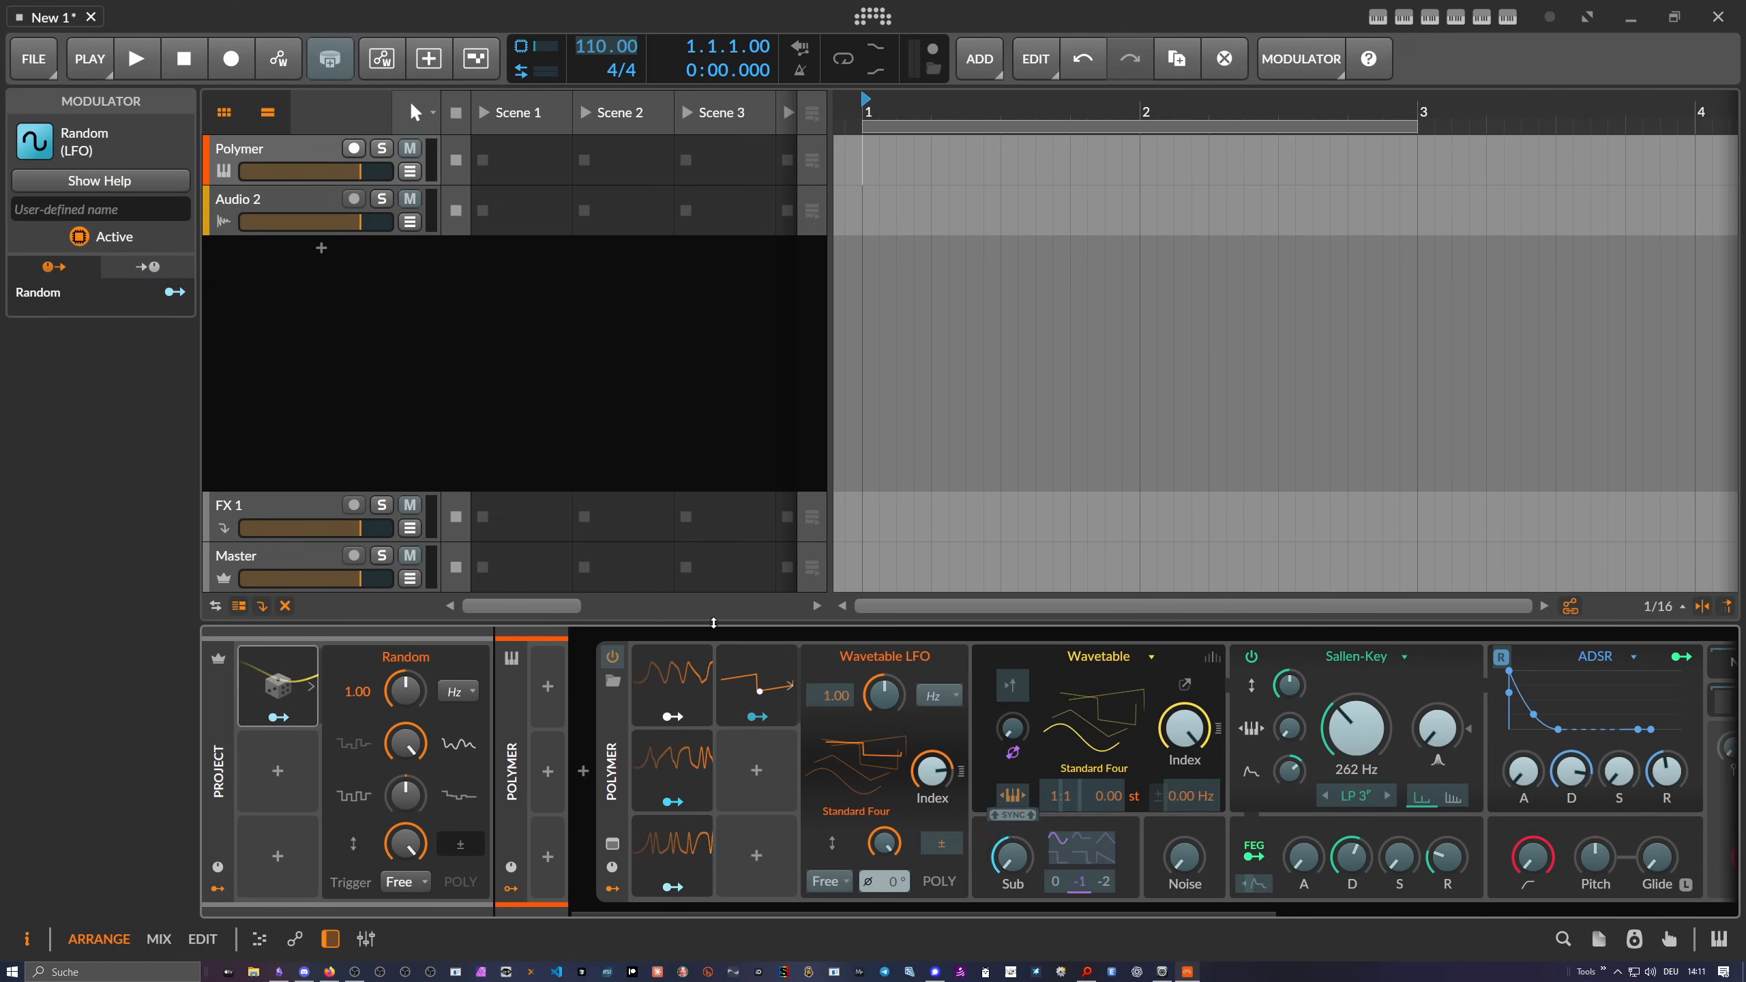
pyautogui.click(270, 146)
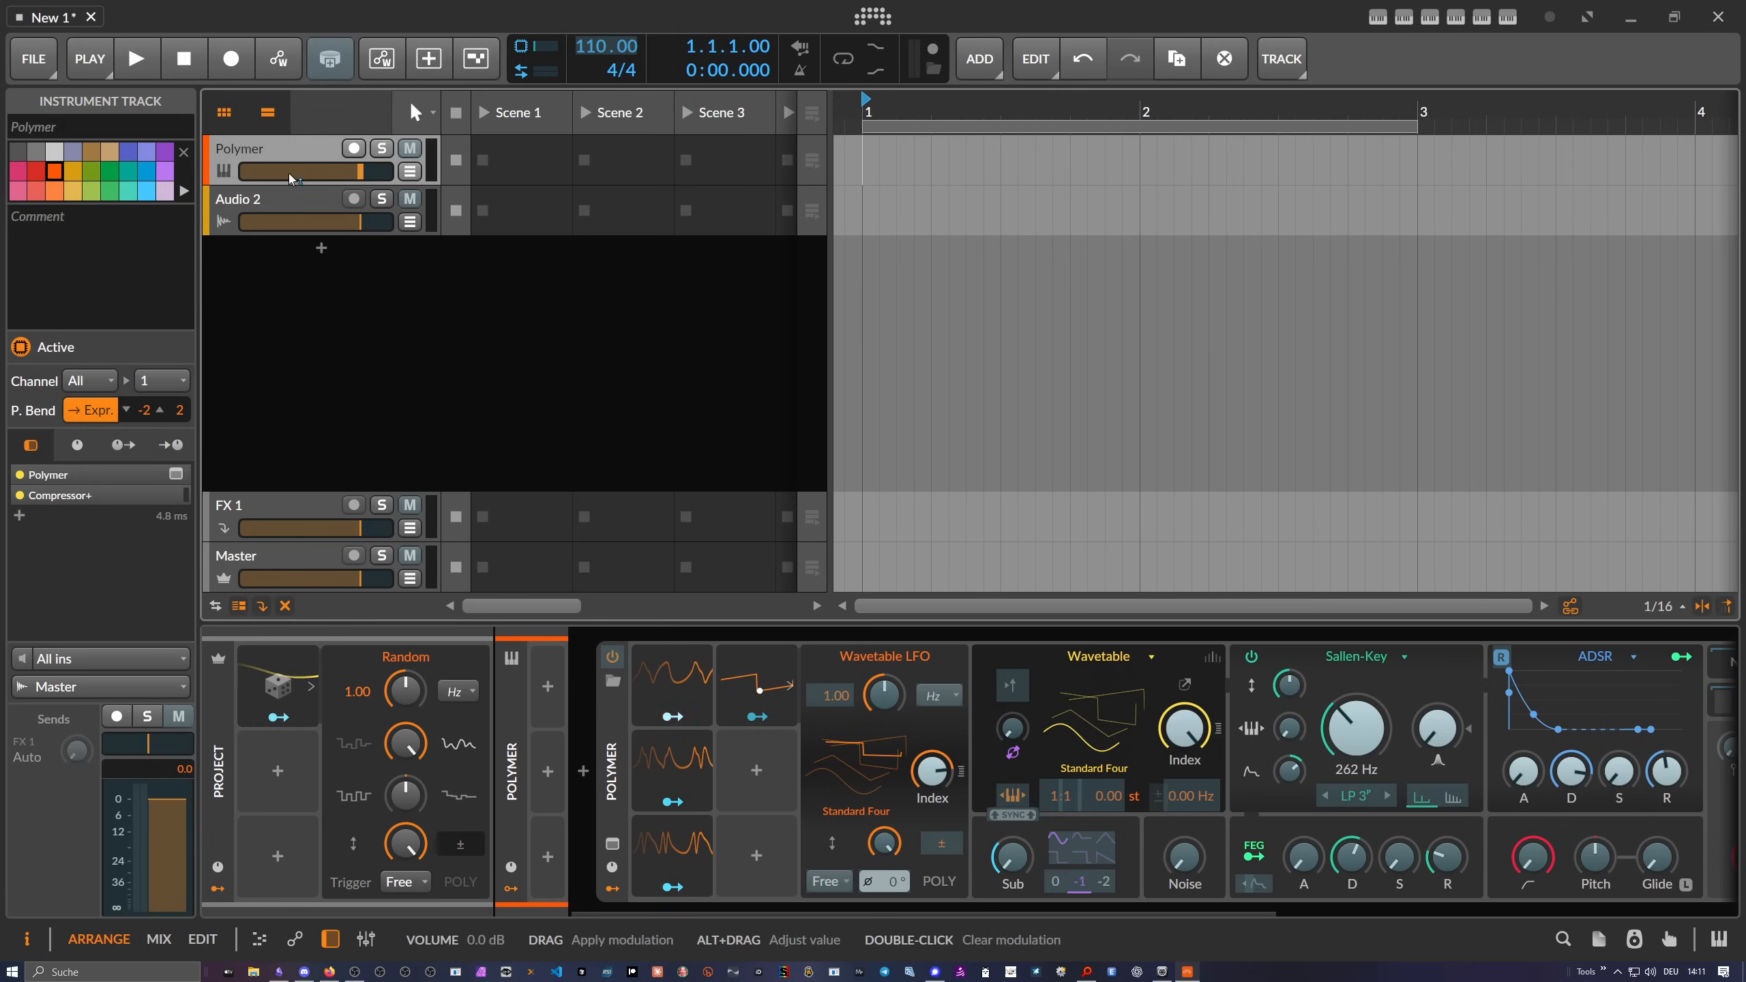
pyautogui.moveTo(324, 176); pyautogui.dragTo(325, 200)
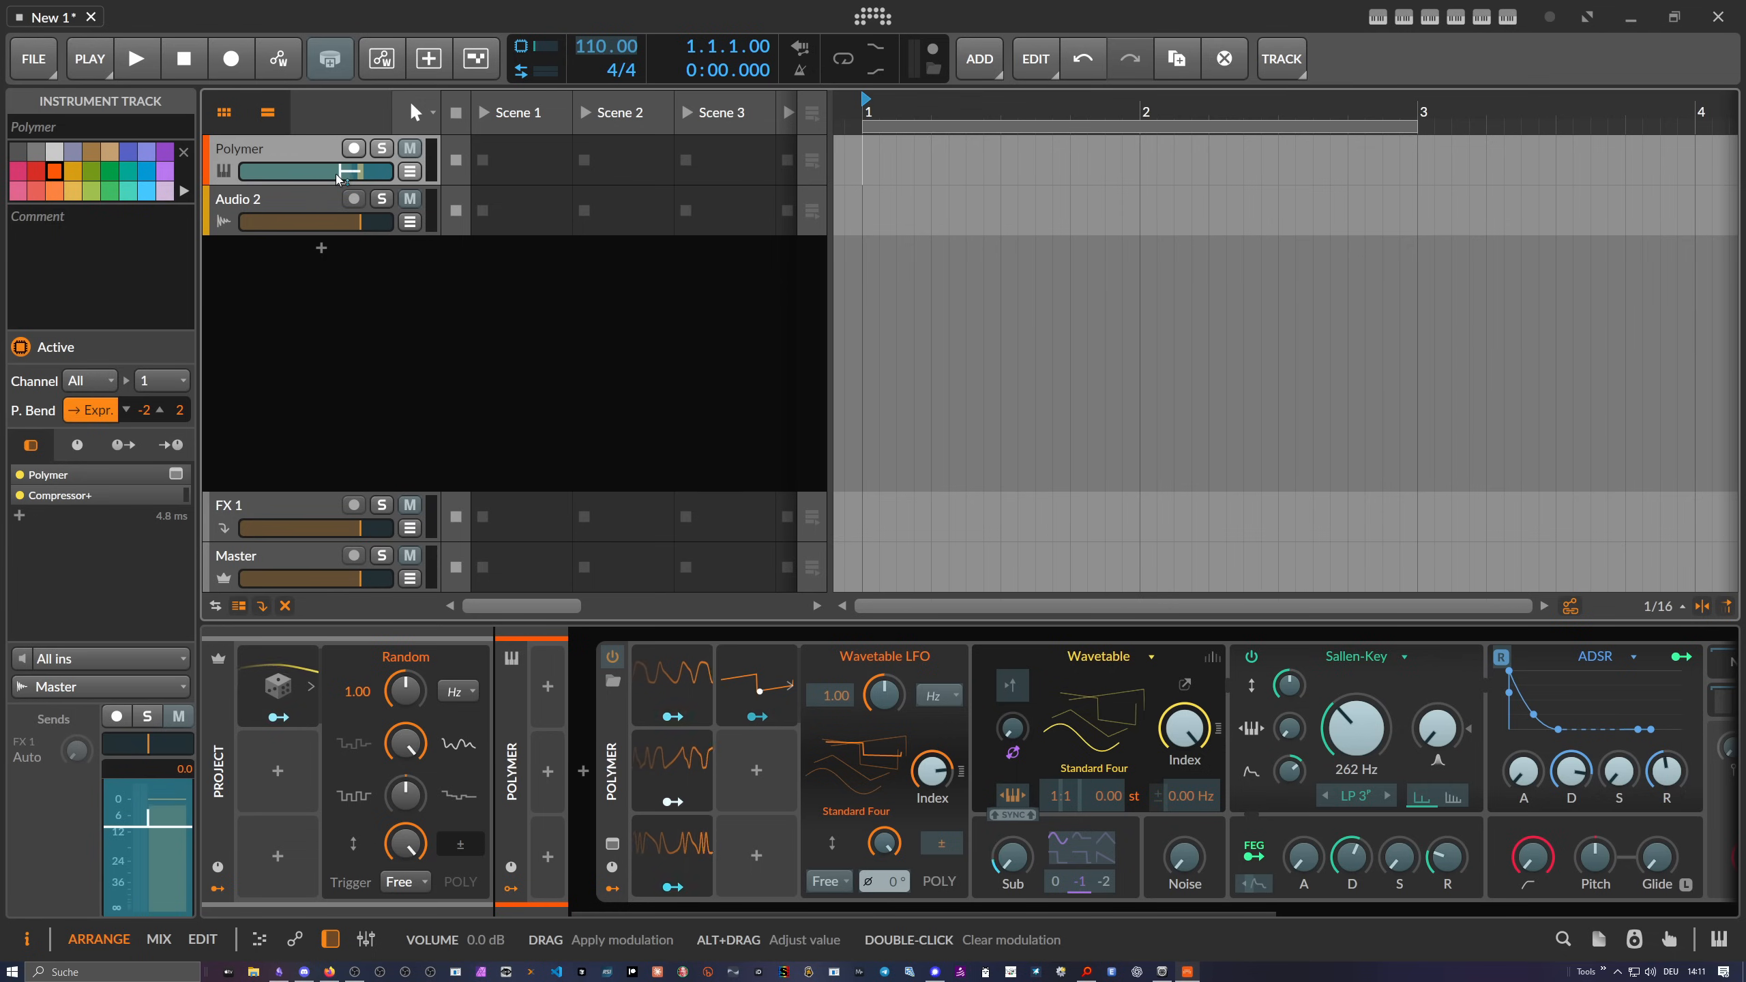
pyautogui.doubleClick(354, 179)
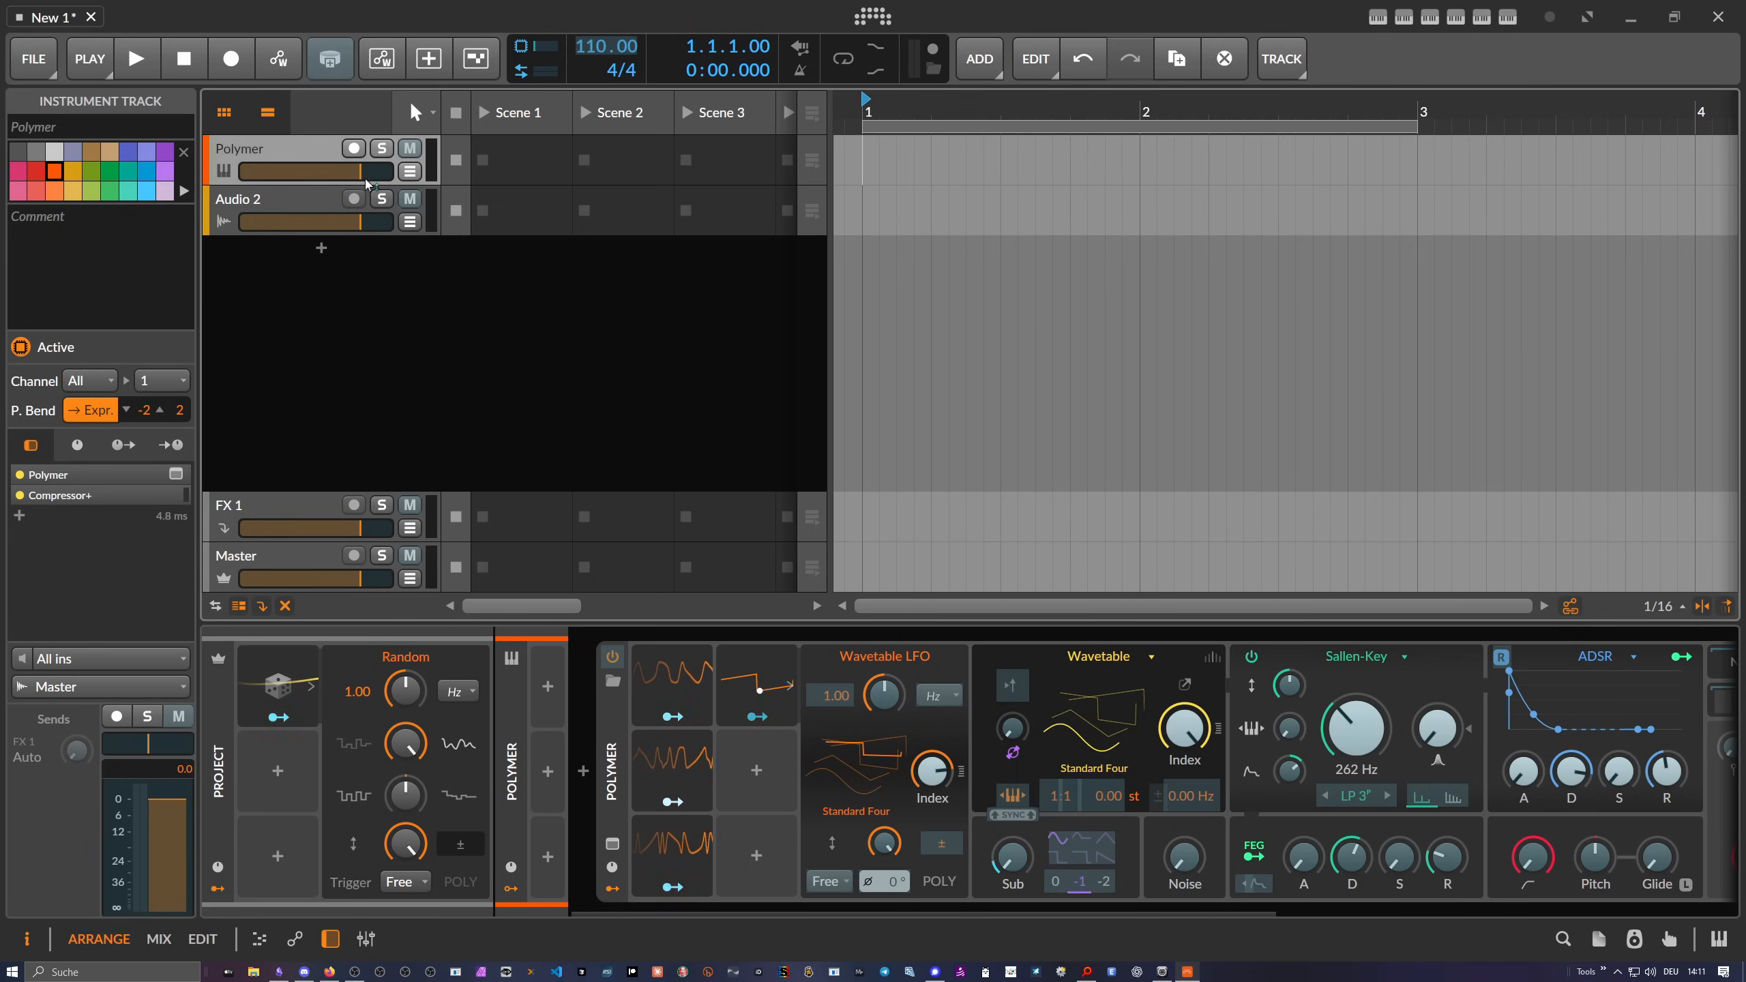
pyautogui.moveTo(354, 180); pyautogui.dragTo(353, 192)
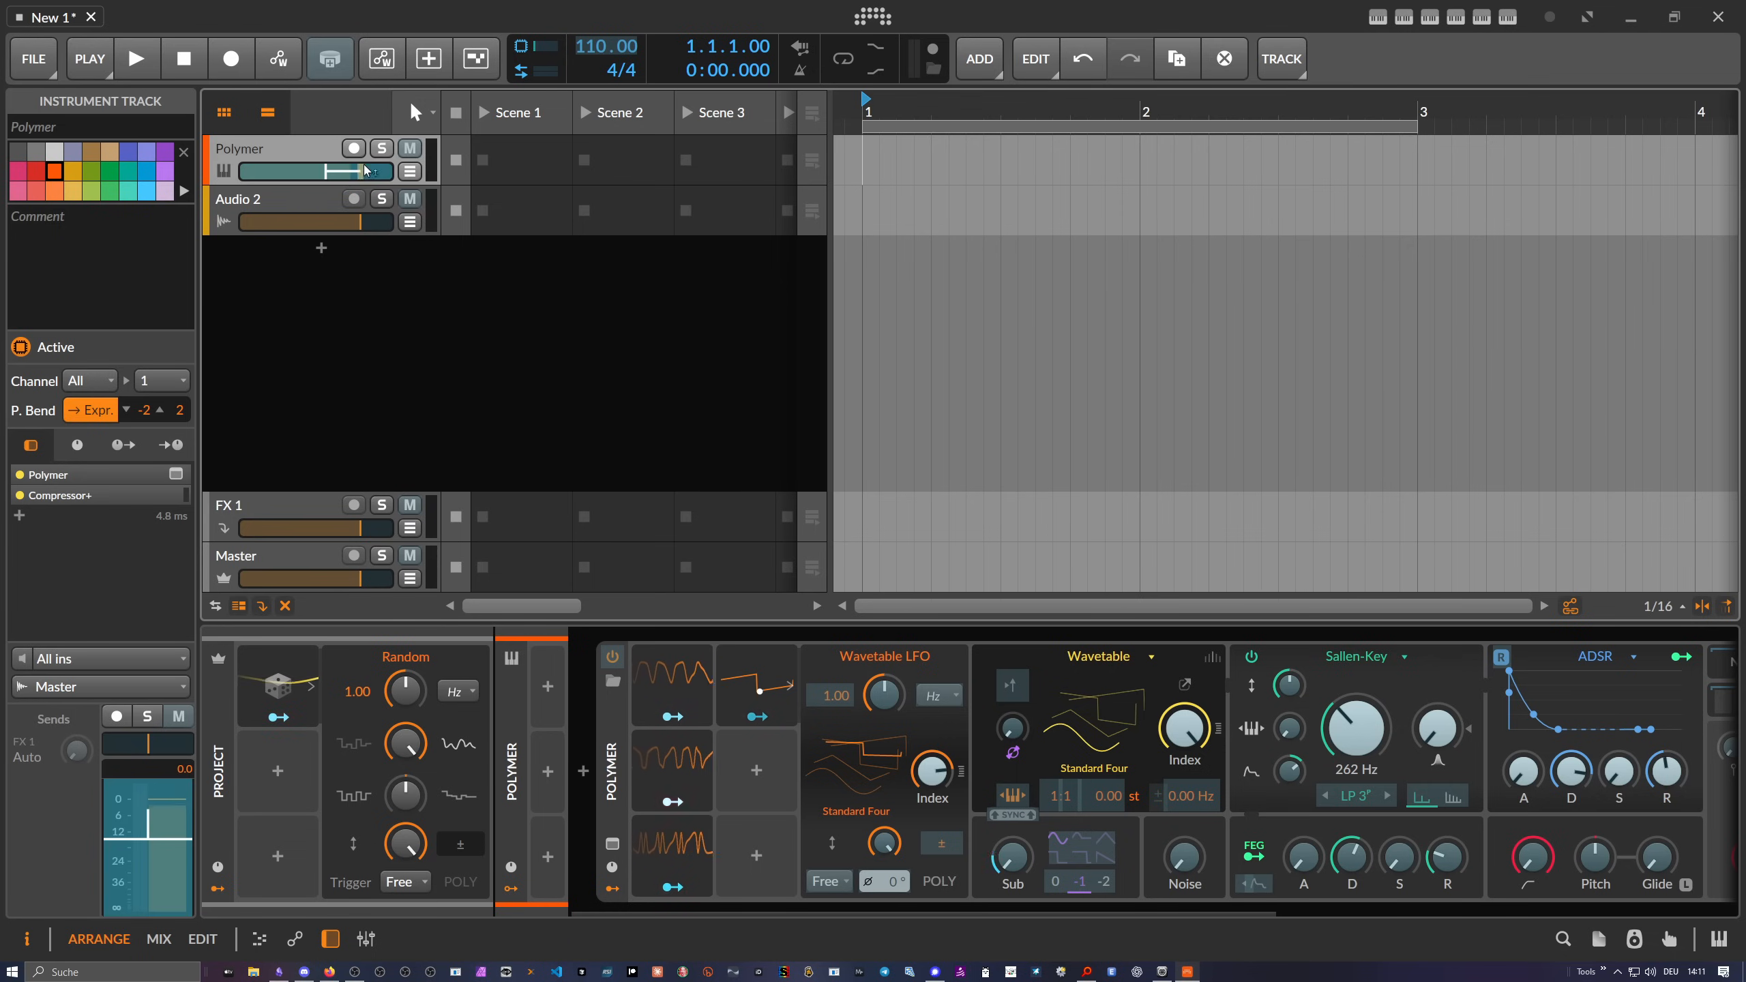
pyautogui.doubleClick(335, 175)
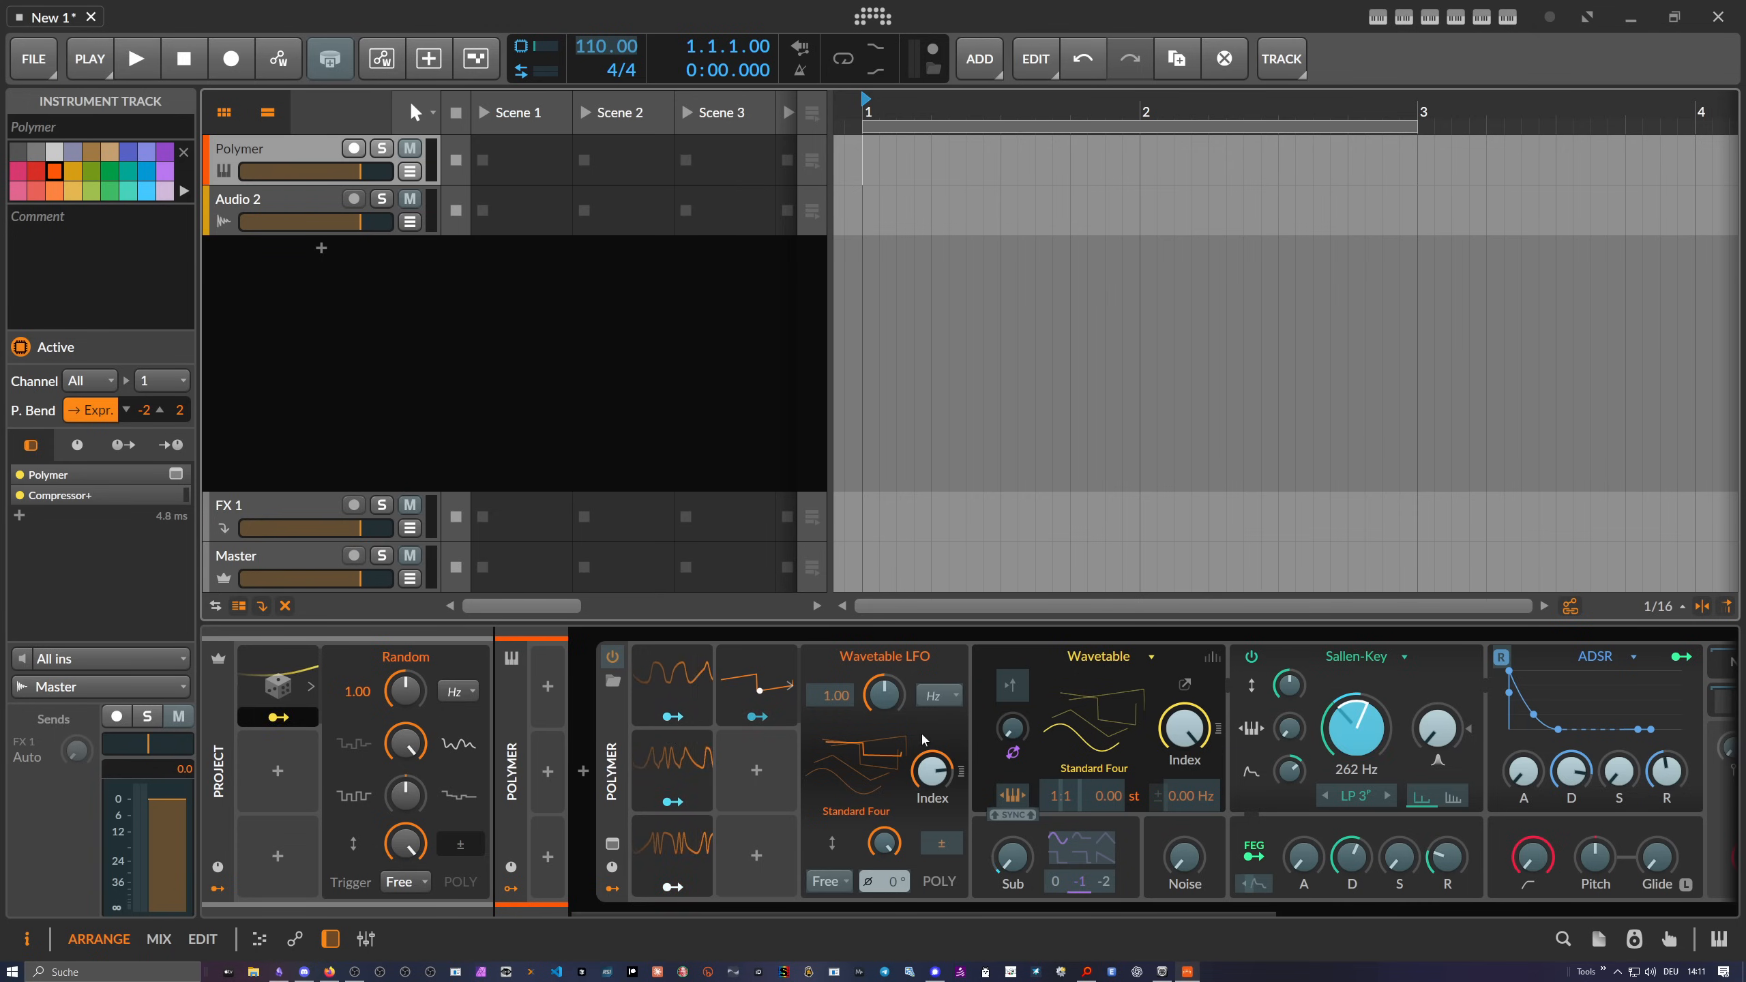
# Insert a Tool device on the Audio 2 track
pyautogui.click(287, 201)
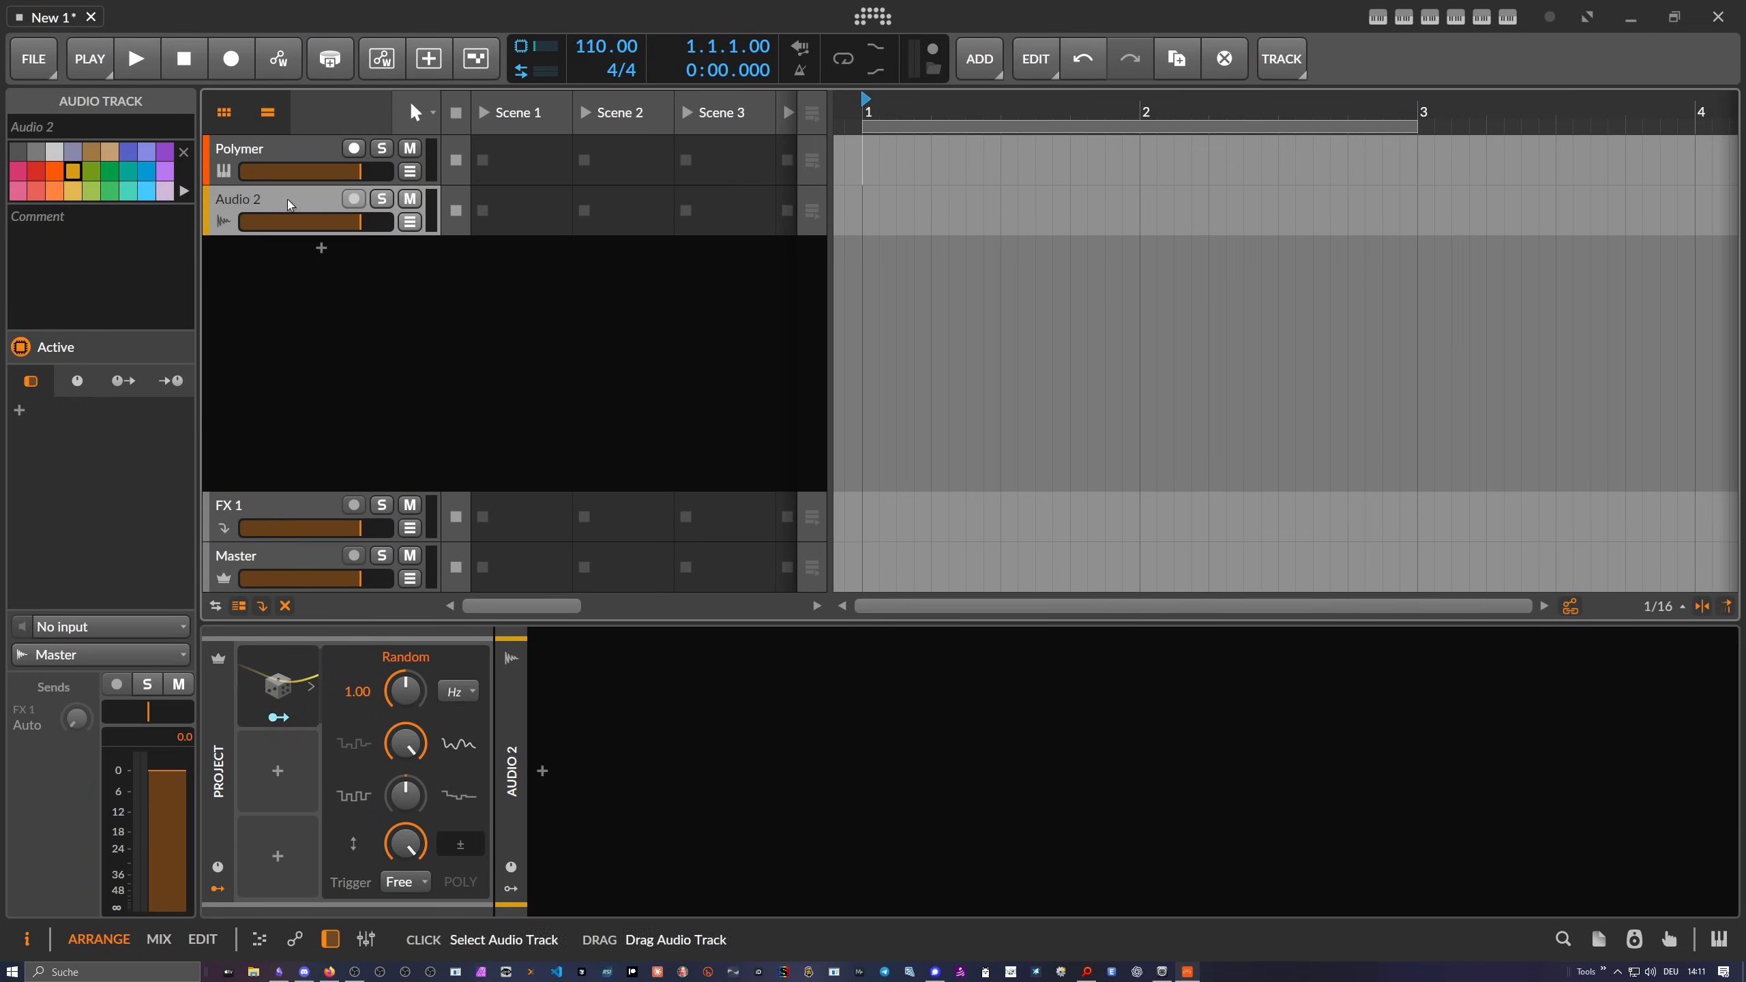
pyautogui.click(553, 767)
pyautogui.write('tool')
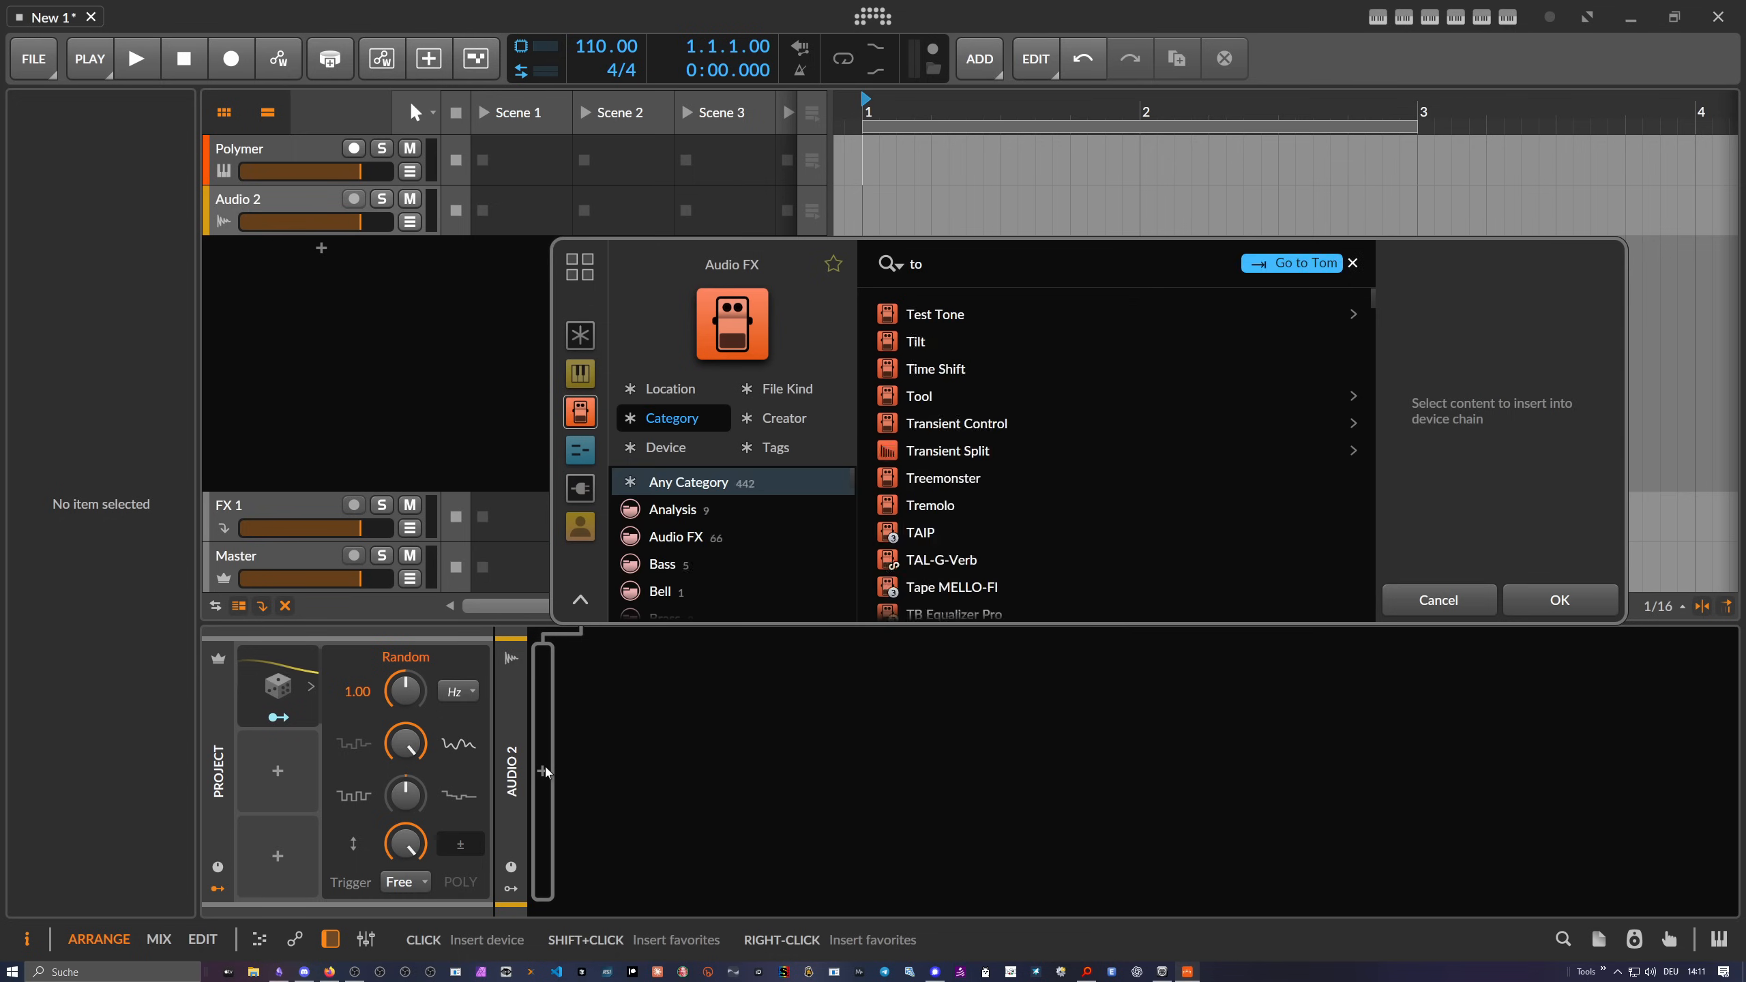
pyautogui.press('Return')
# Map the project's Random modulator to the volume of the Tool on Audio 2 by 0.394
pyautogui.click(277, 717)
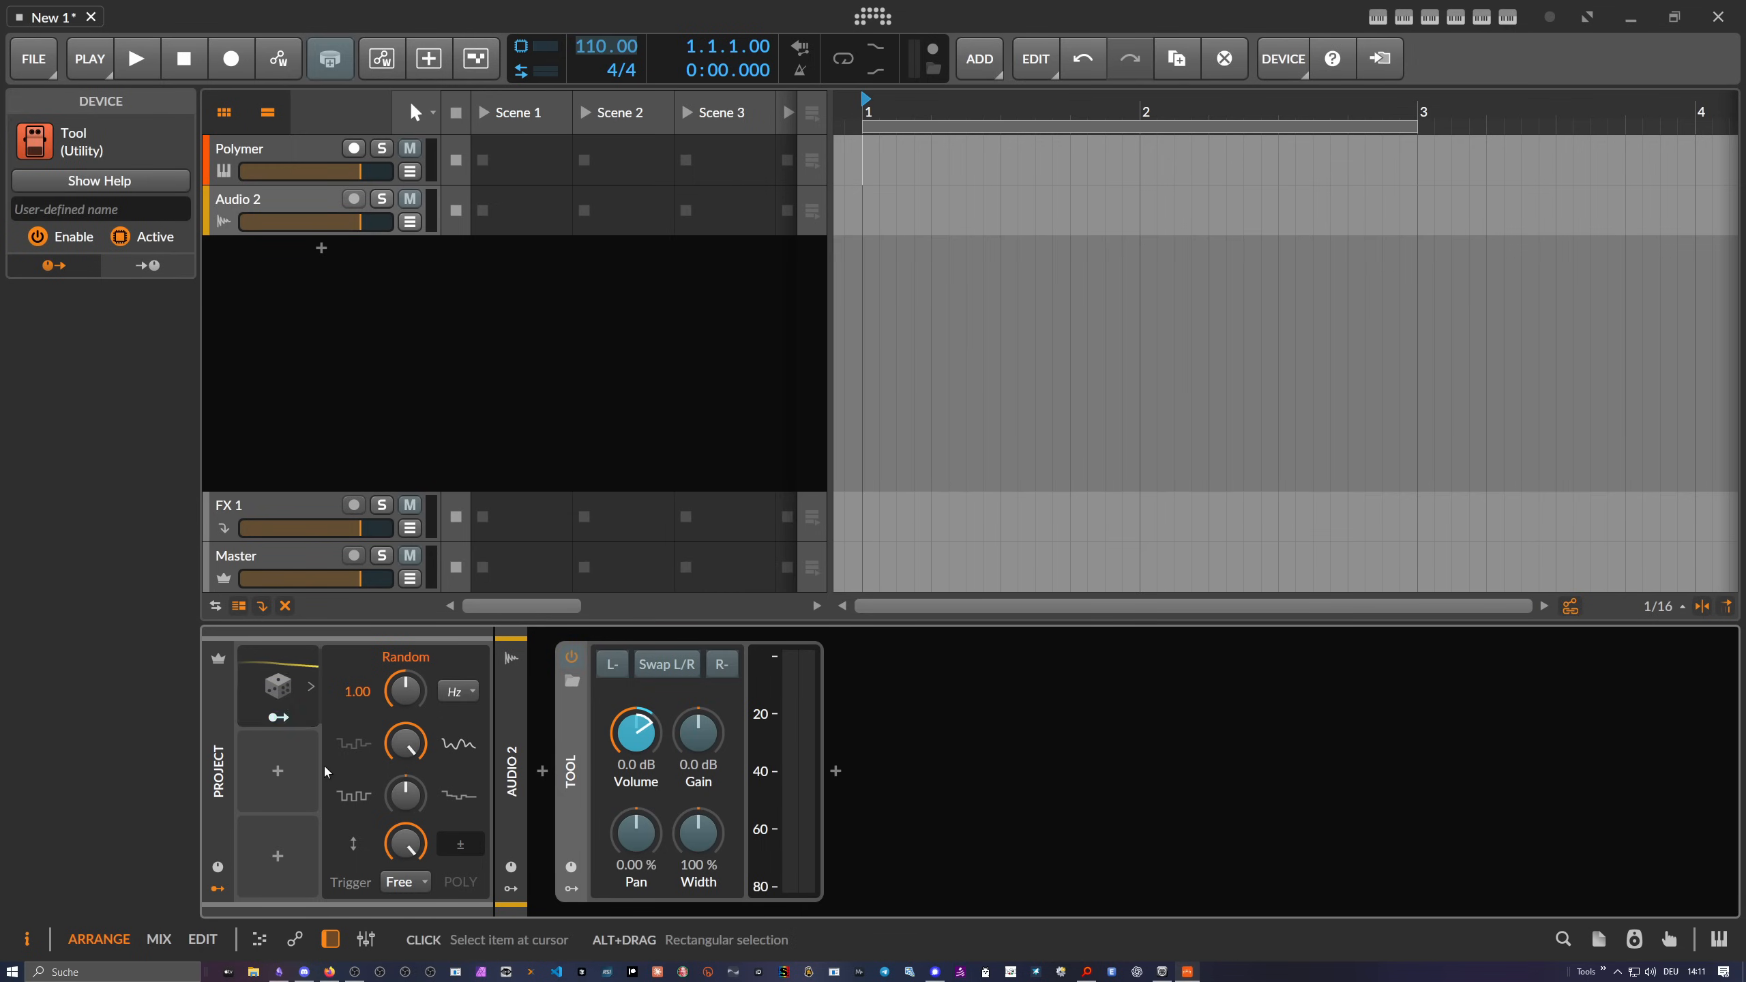
pyautogui.click(293, 722)
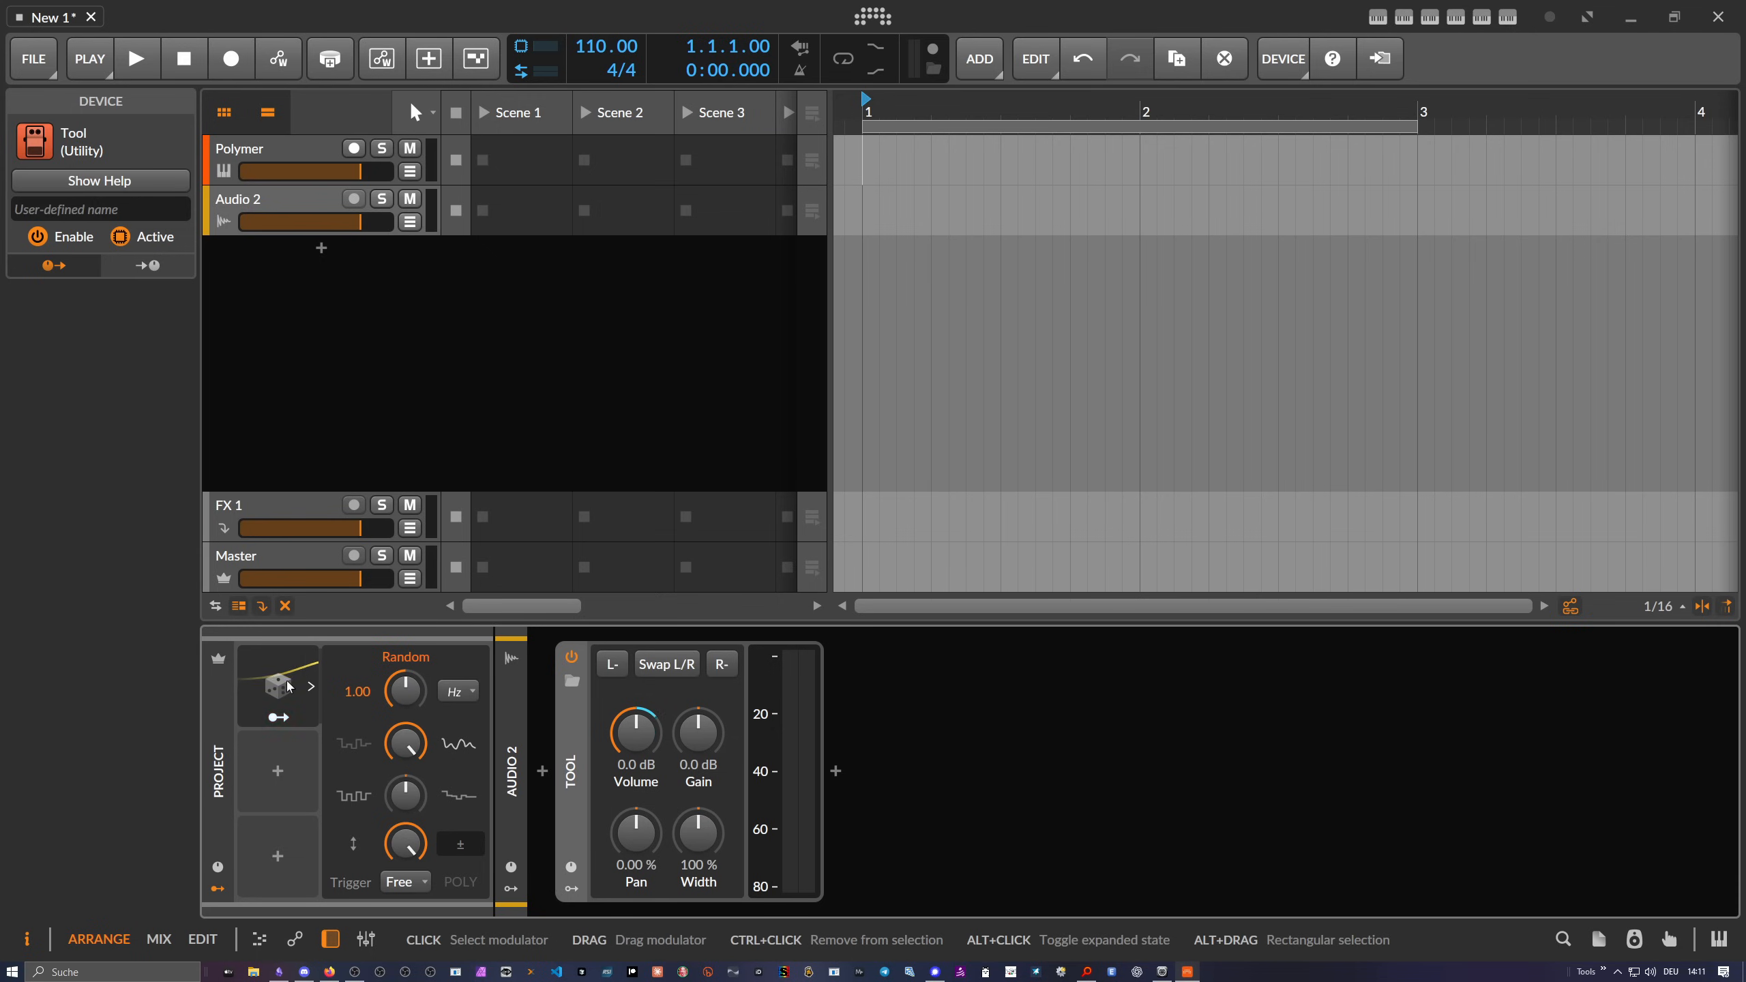
# Add a Macro modulator to the project below Random and map it to the Tool's volume by 0.343
pyautogui.click(277, 770)
pyautogui.write('mac')
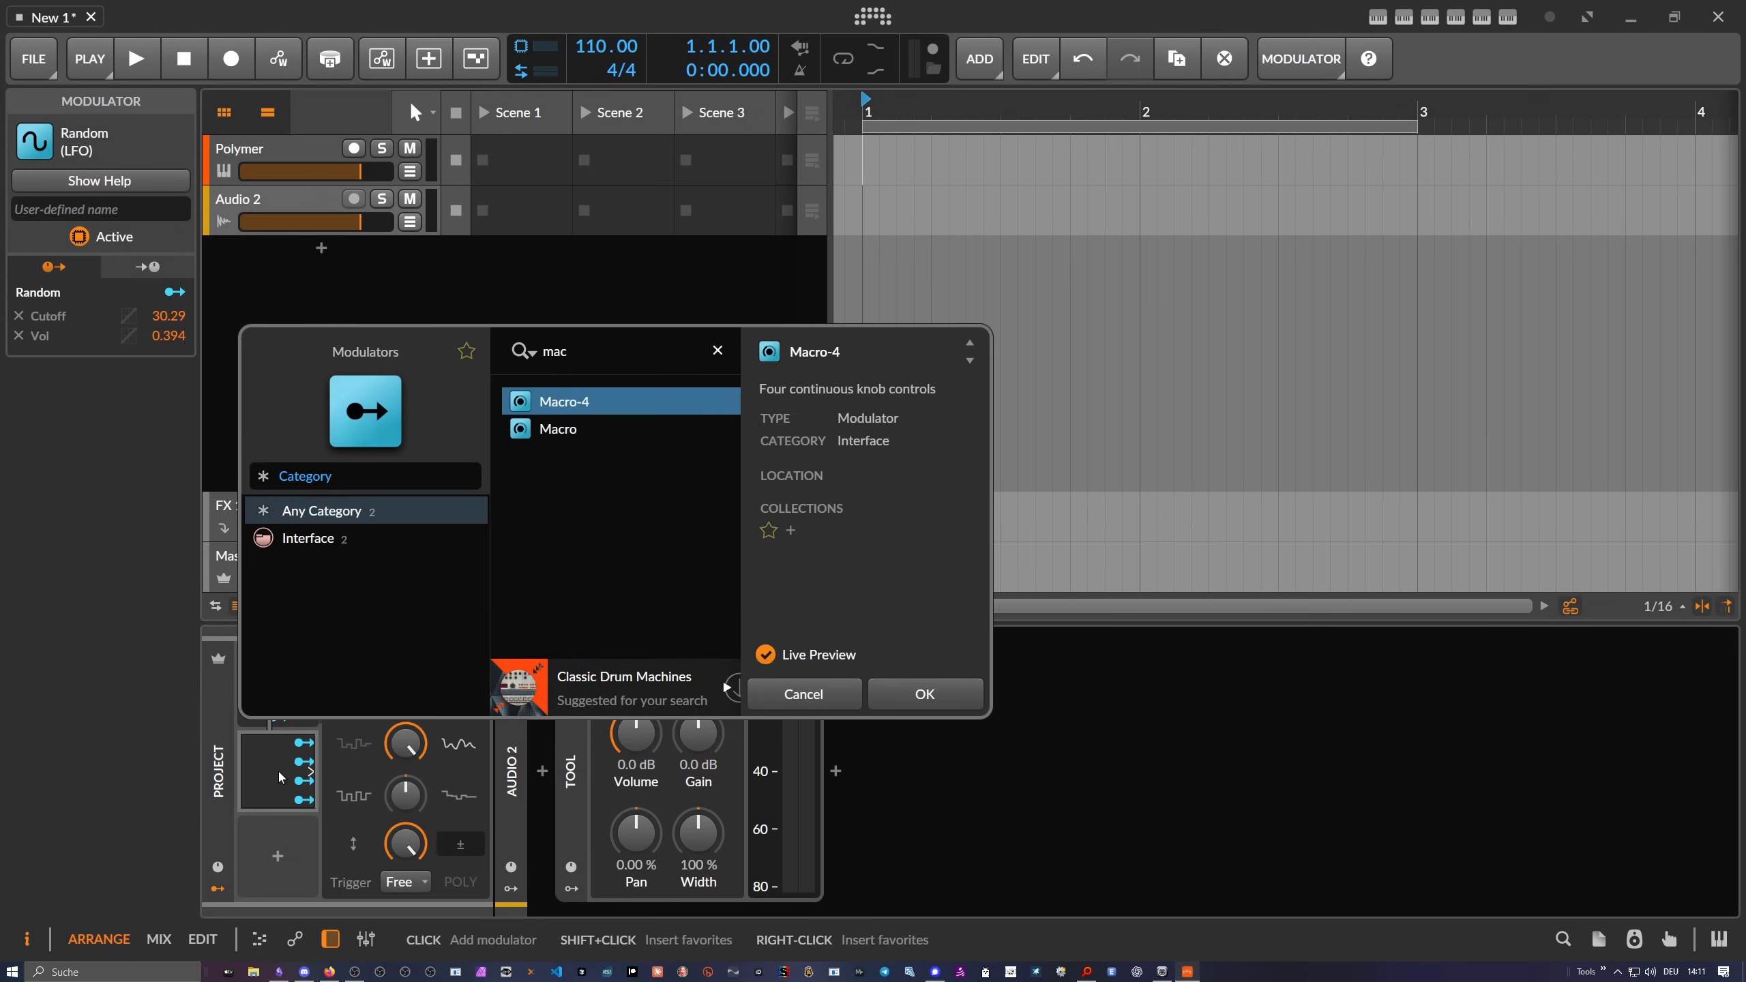
pyautogui.press('Down')
pyautogui.press('Return')
pyautogui.click(279, 802)
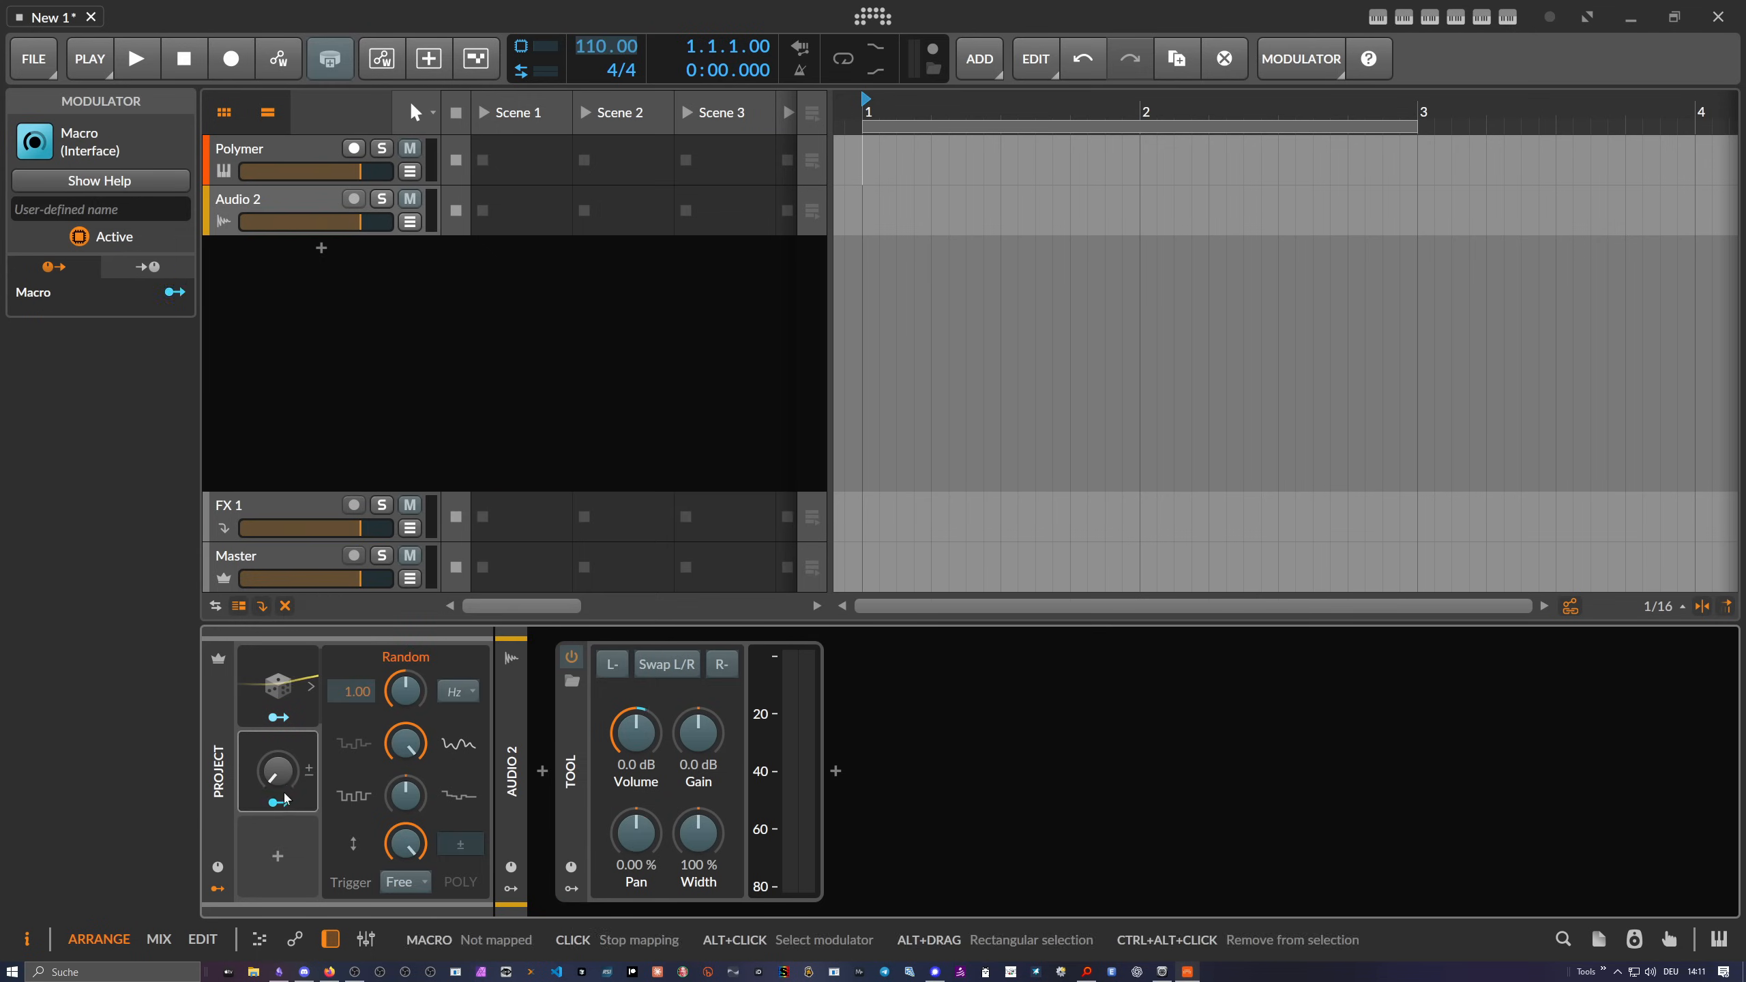
pyautogui.moveTo(635, 755); pyautogui.dragTo(634, 747)
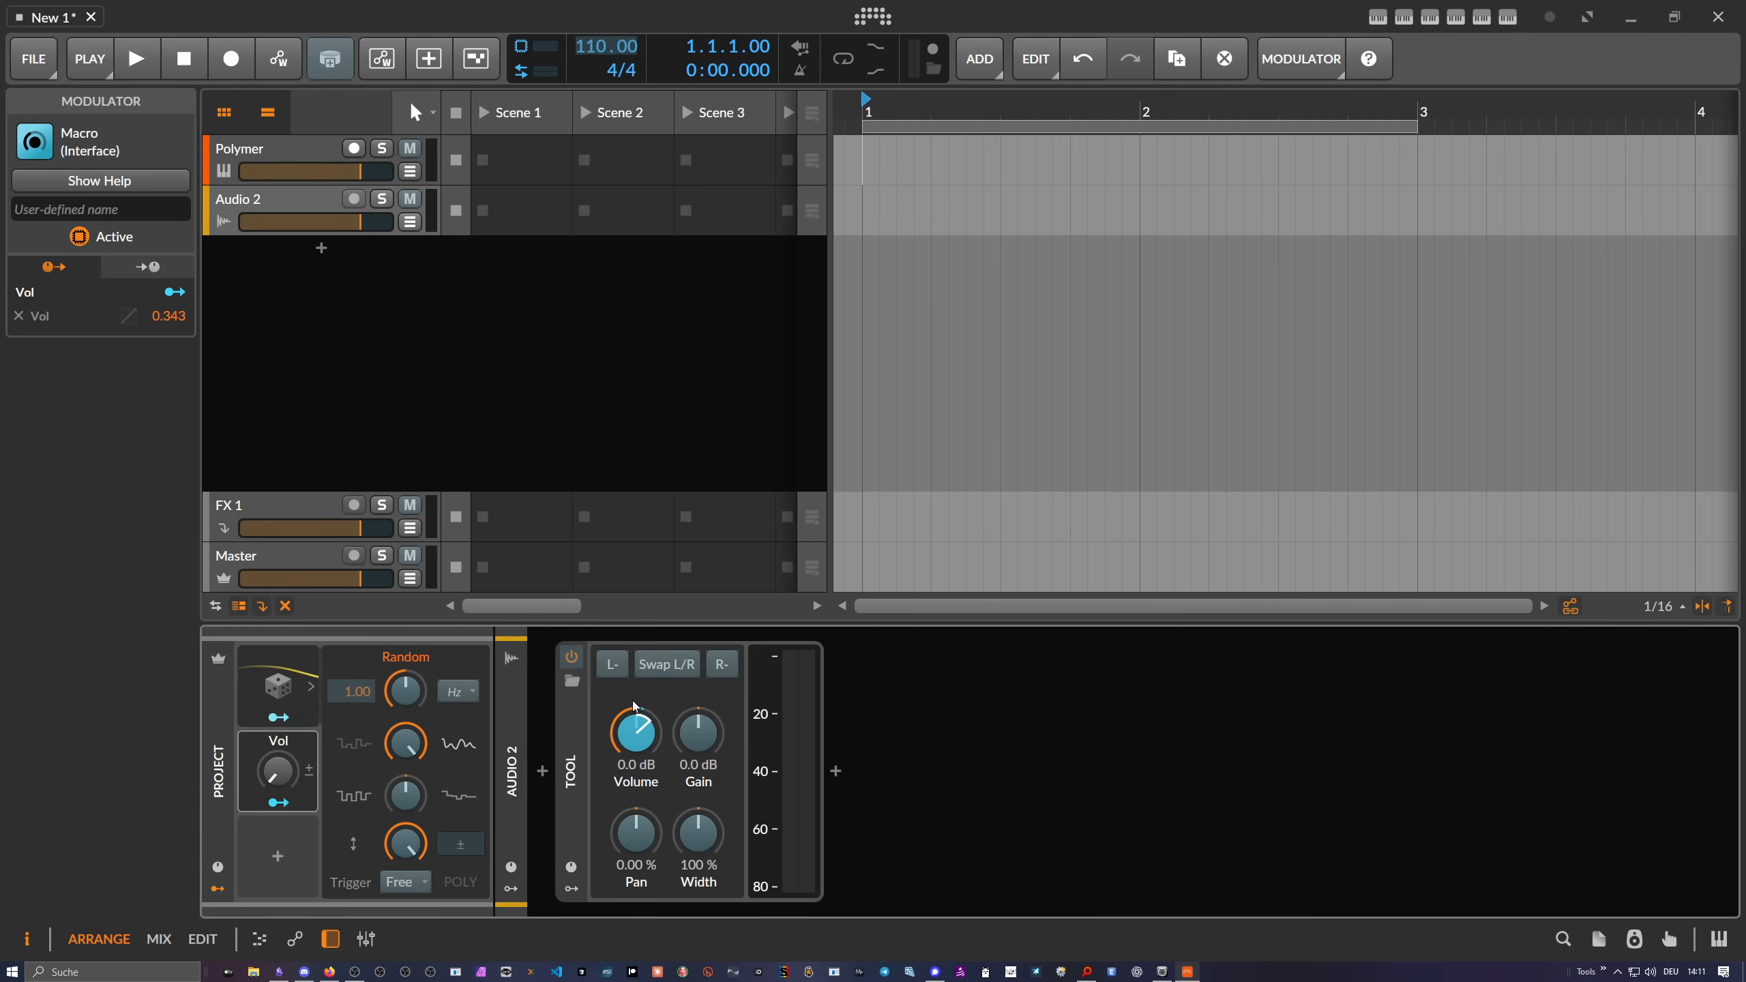
# Map the project's Macro to Polymer's output level as well and turn the Macro knob up
pyautogui.click(302, 171)
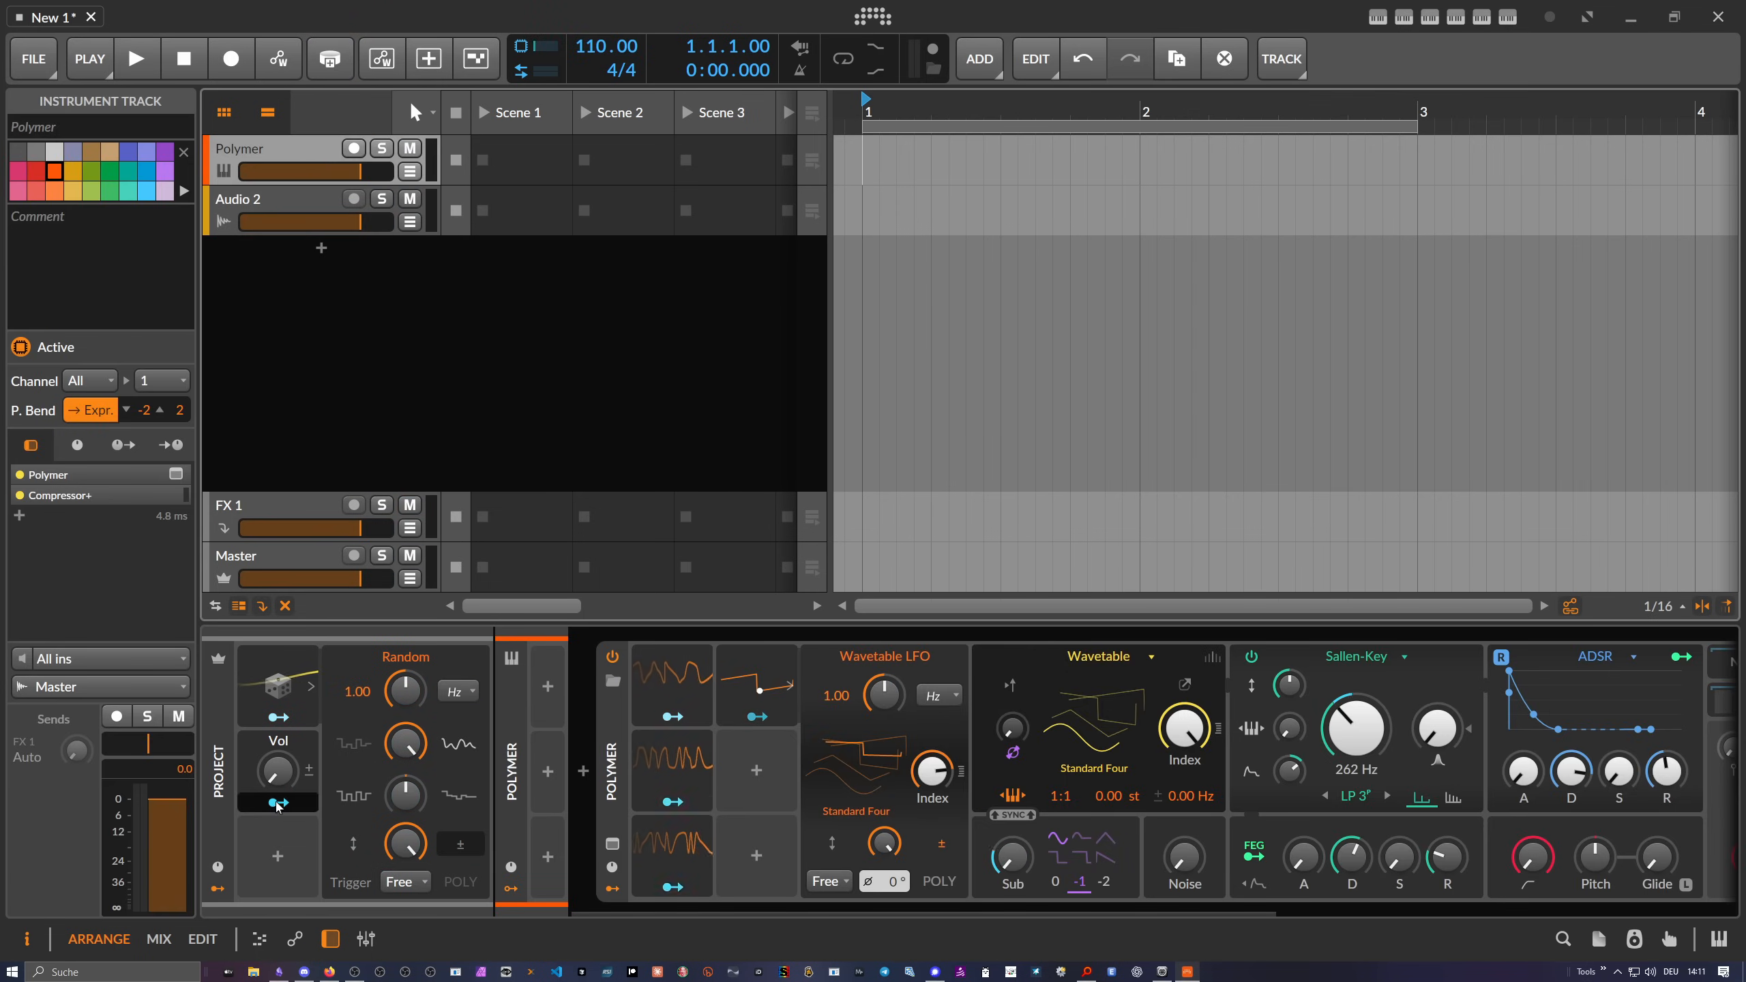
pyautogui.scroll(-5, 979, 900)
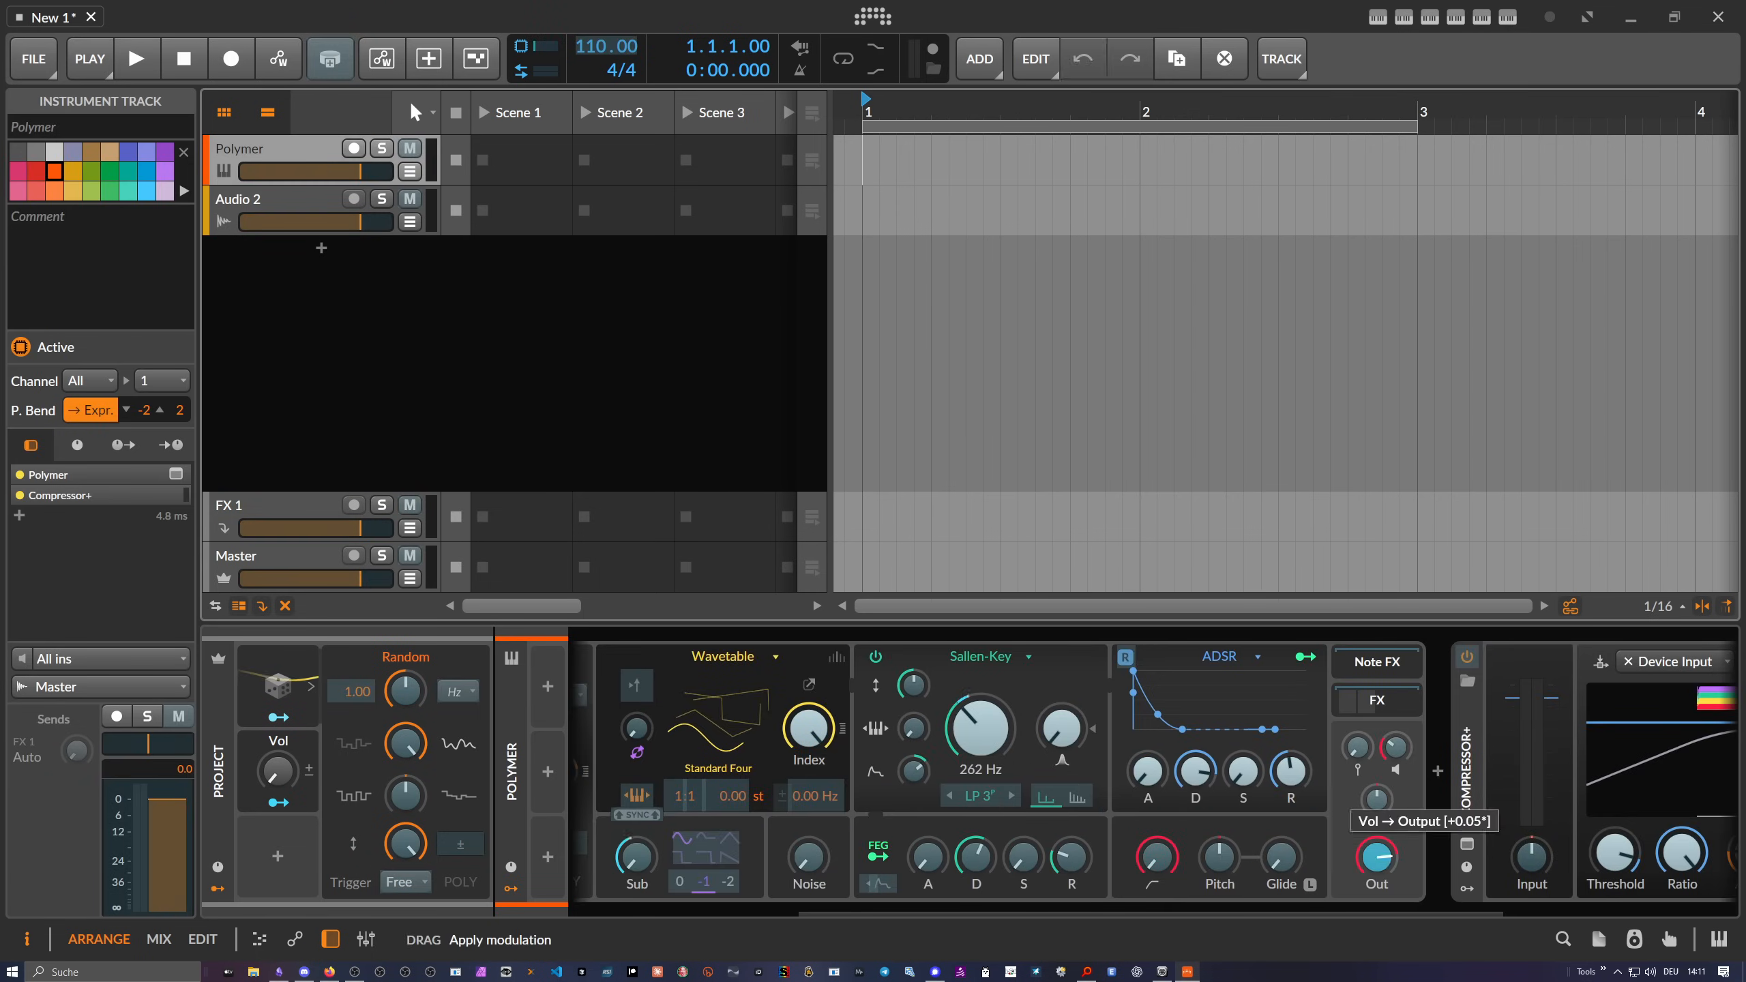
pyautogui.click(282, 802)
pyautogui.moveTo(281, 773); pyautogui.dragTo(281, 666)
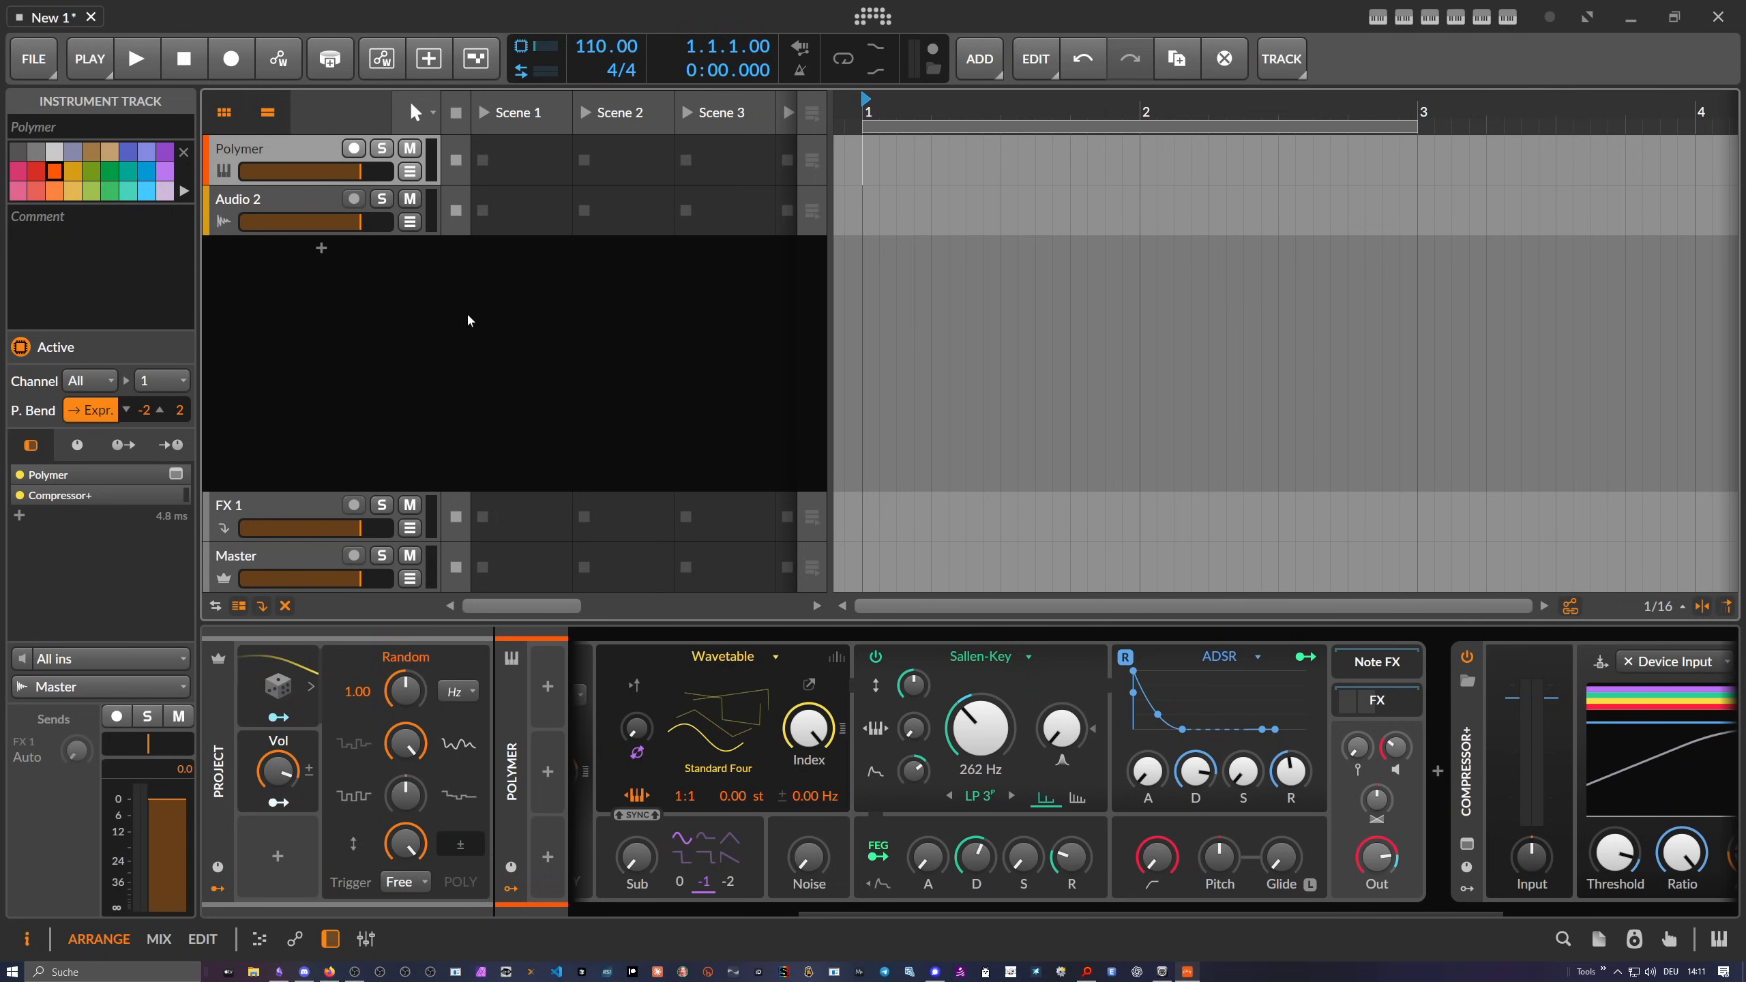
# Check the Tool on Audio 2, and delete the Macro and Random modulators from the project
pyautogui.click(307, 207)
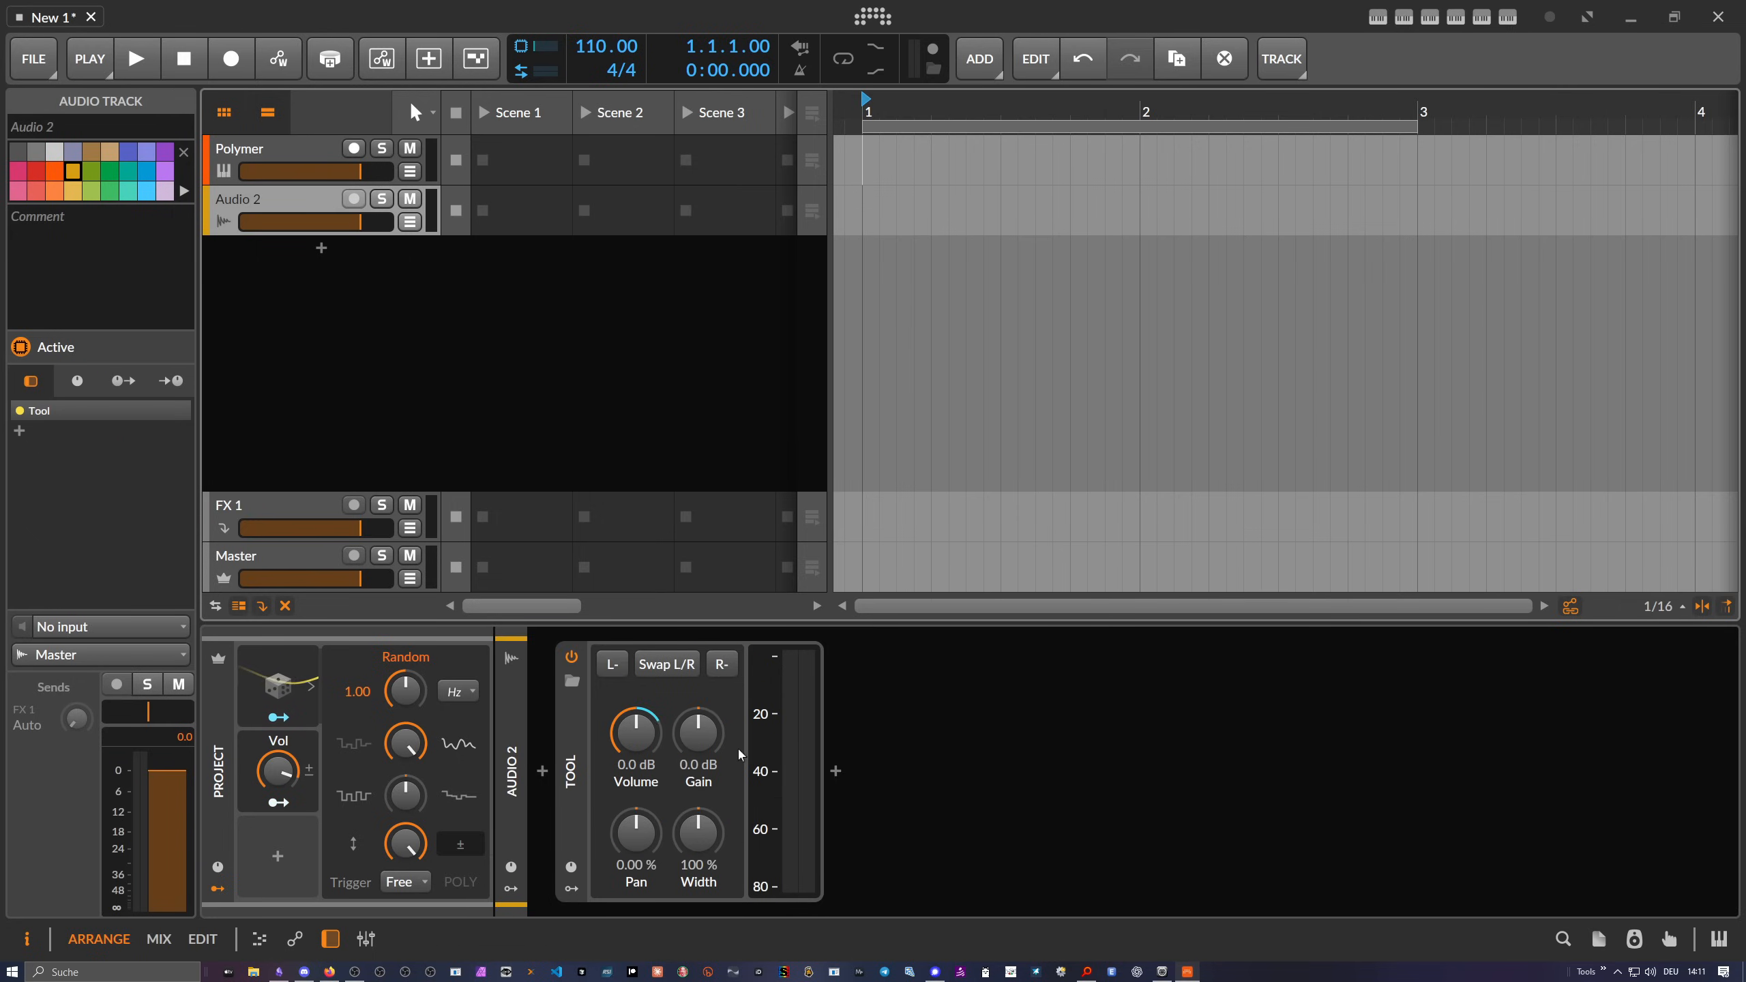
pyautogui.click(250, 765)
pyautogui.press('Delete')
pyautogui.press('Delete')
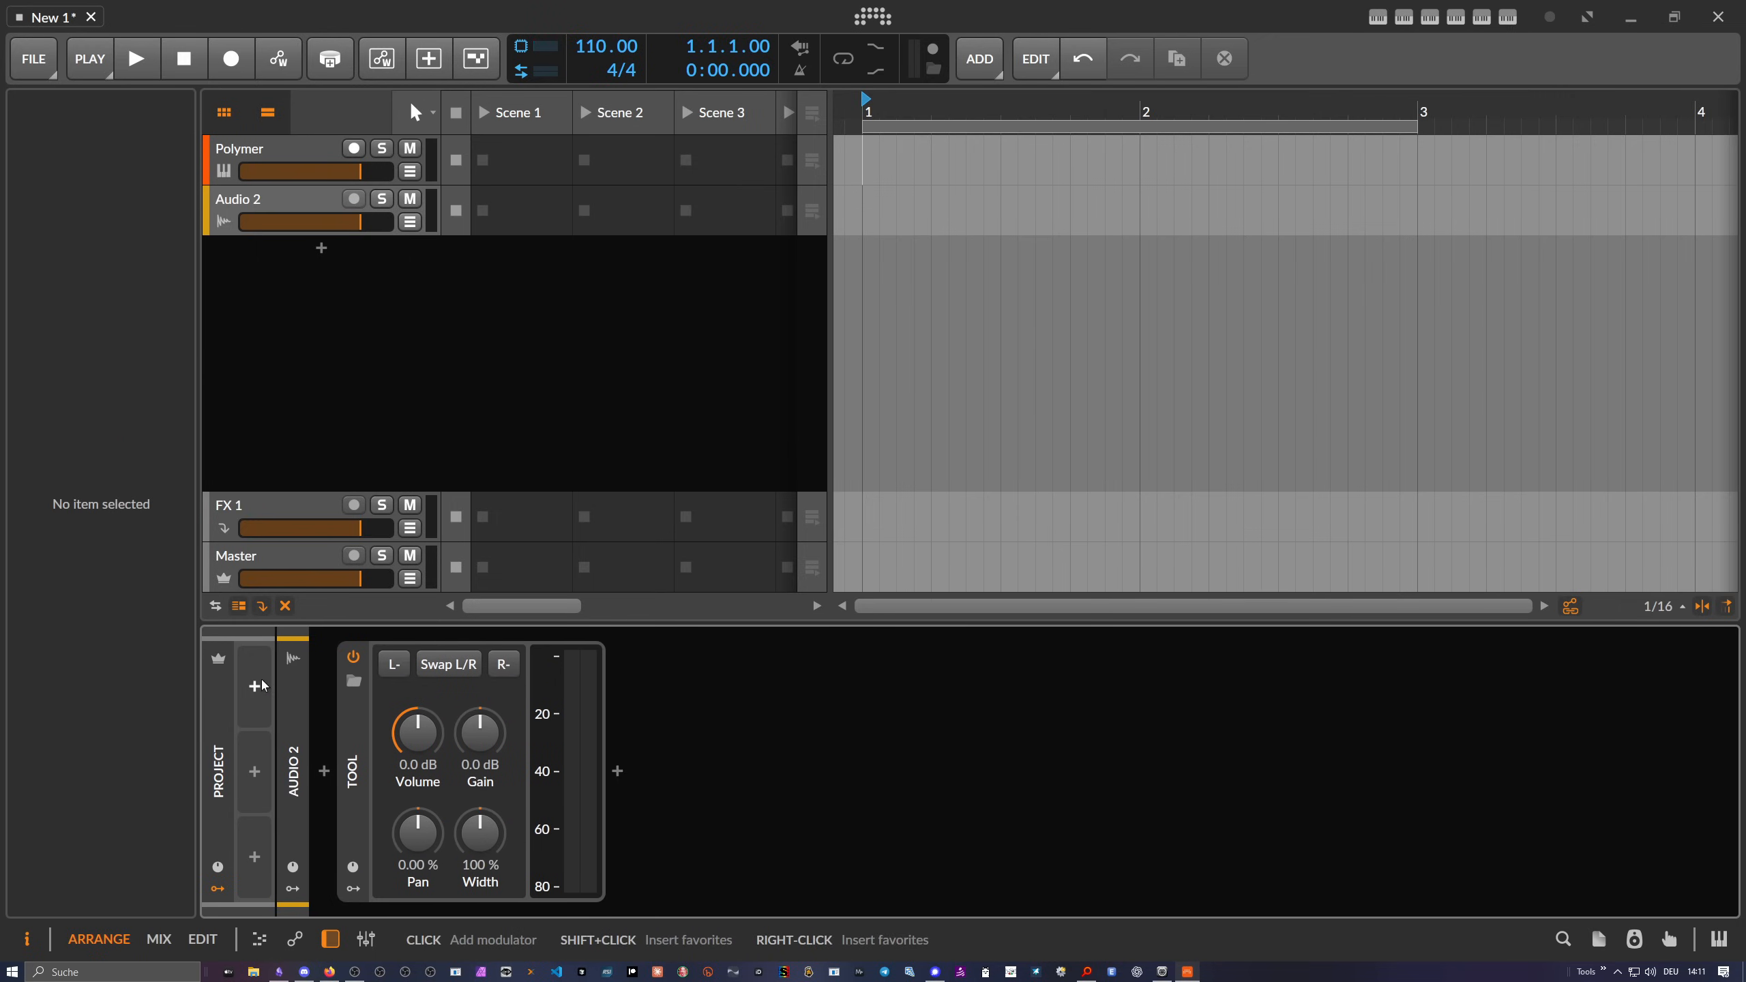
# Hide the project-level modulators, delete all the LFO modulators from Polymer and collapse its modulator area
pyautogui.click(294, 889)
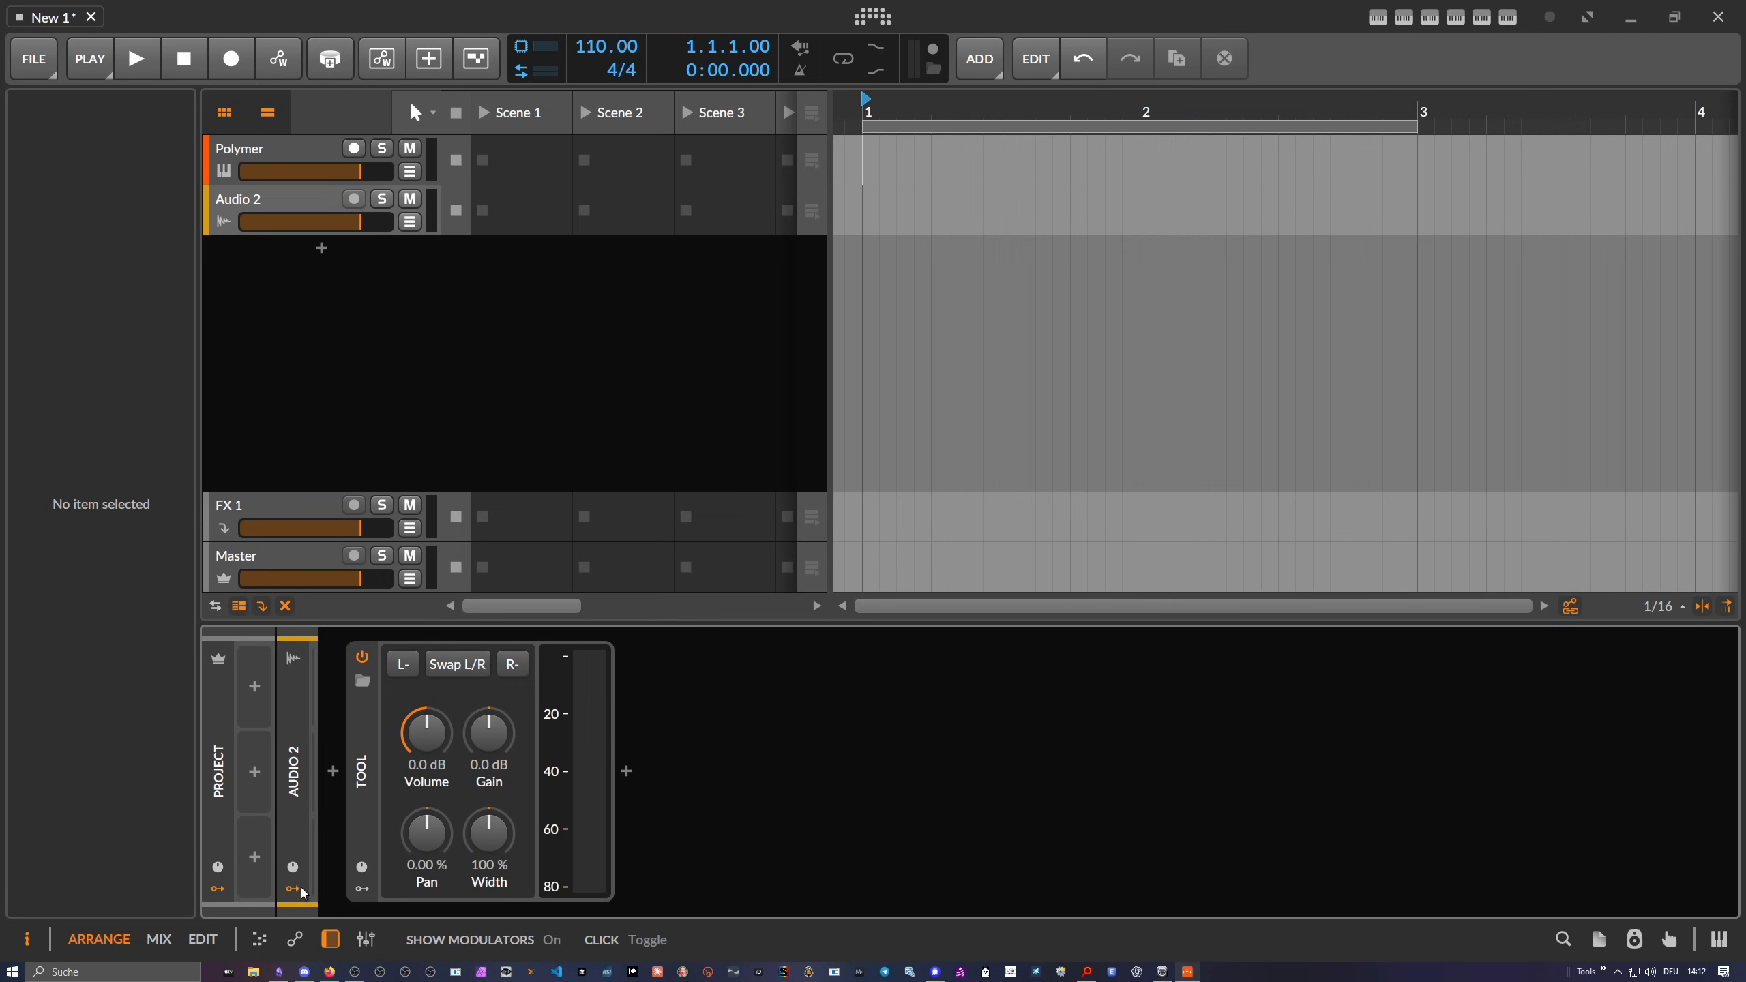
pyautogui.click(220, 889)
pyautogui.click(311, 166)
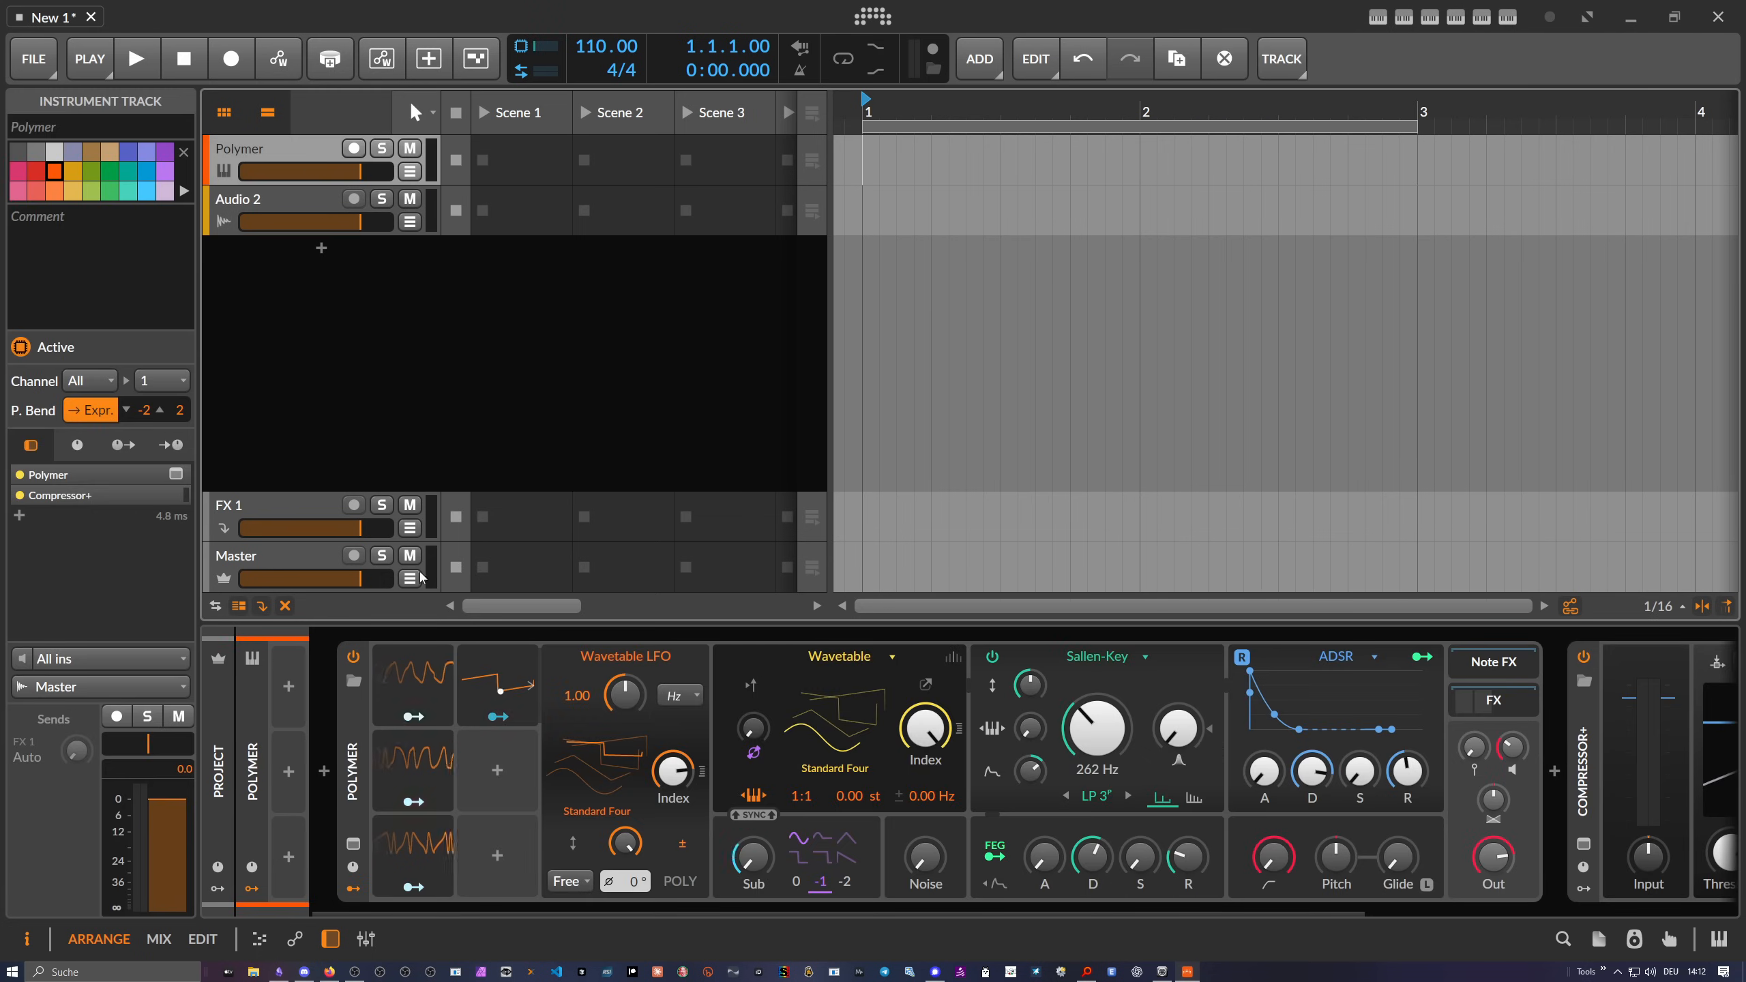
pyautogui.moveTo(411, 668); pyautogui.dragTo(367, 906)
pyautogui.press('Delete')
pyautogui.click(353, 889)
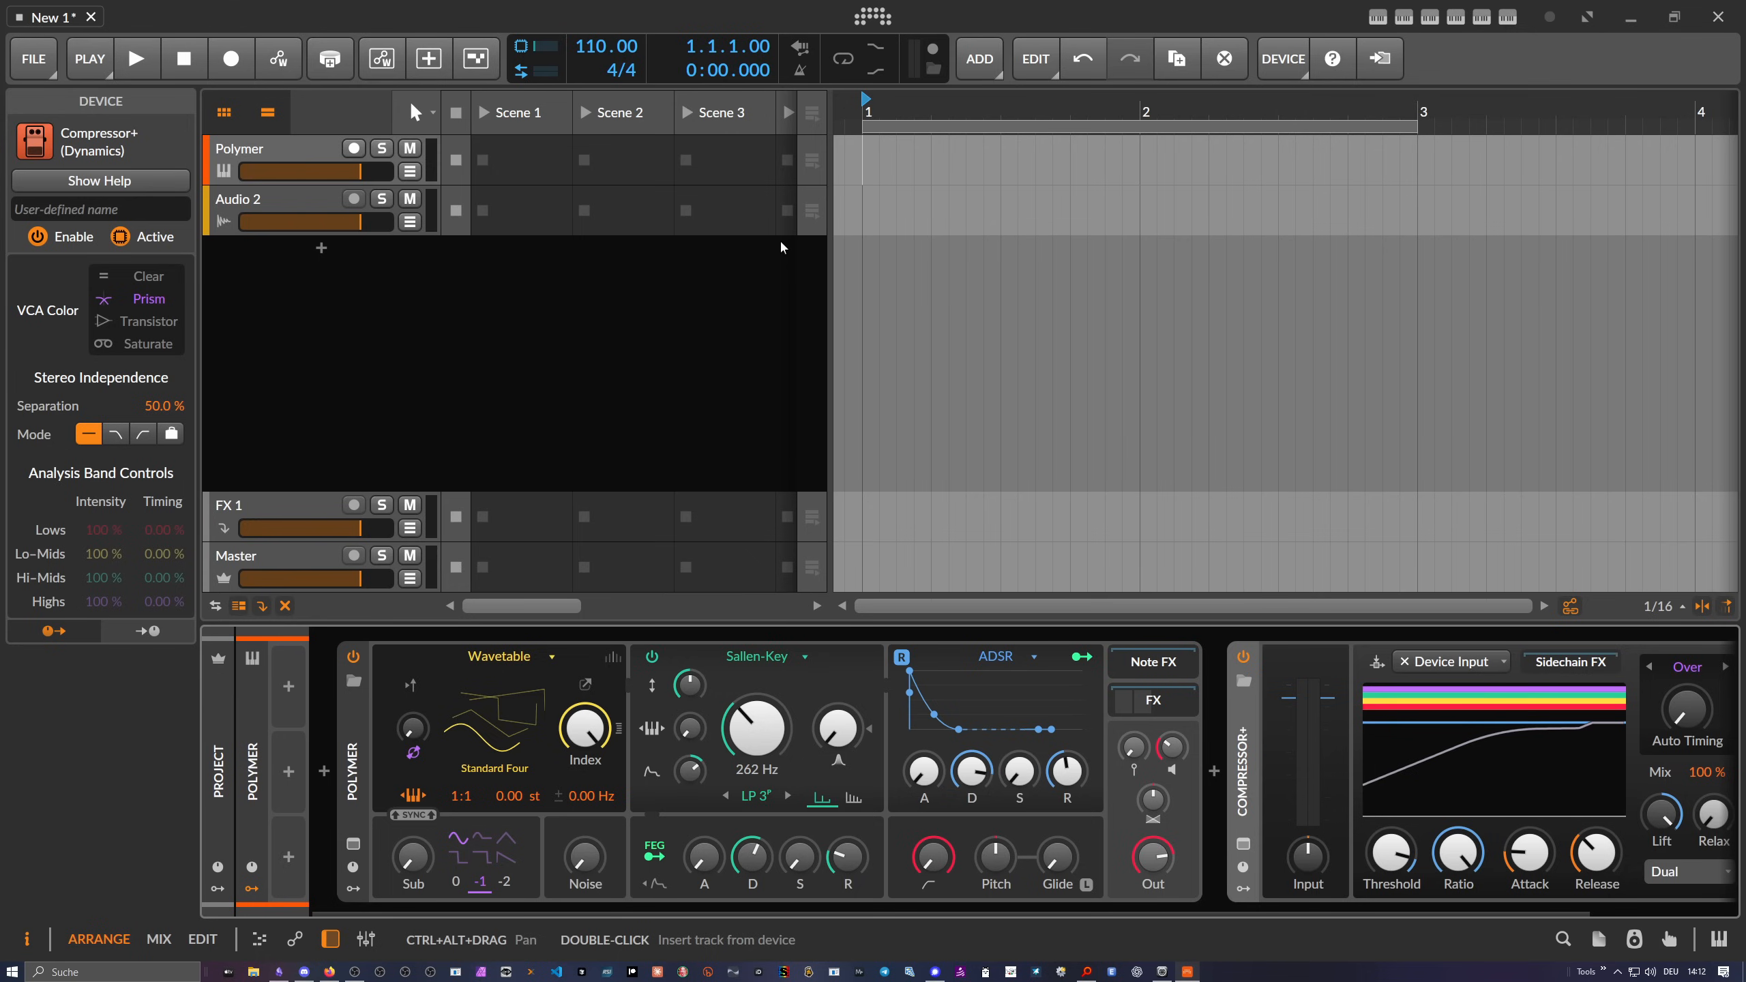
# Hide the clip launcher and delete both Compressor+ and Polymer from the instrument track
pyautogui.click(235, 120)
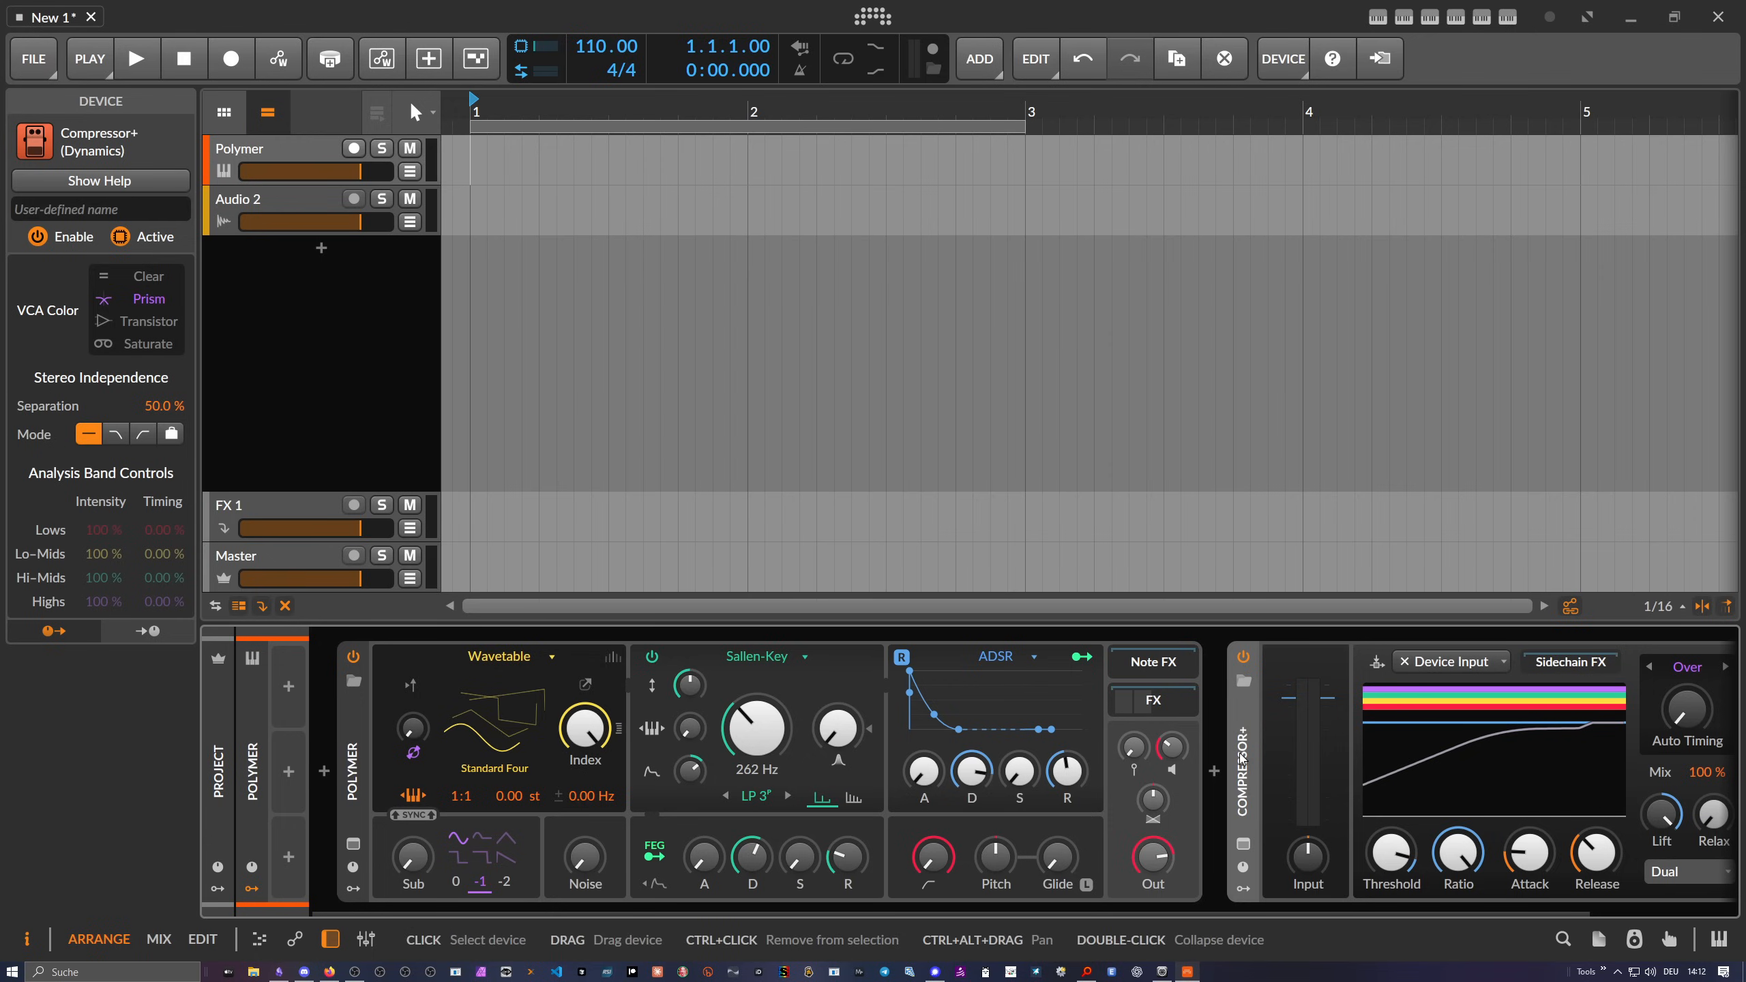
pyautogui.press('Delete')
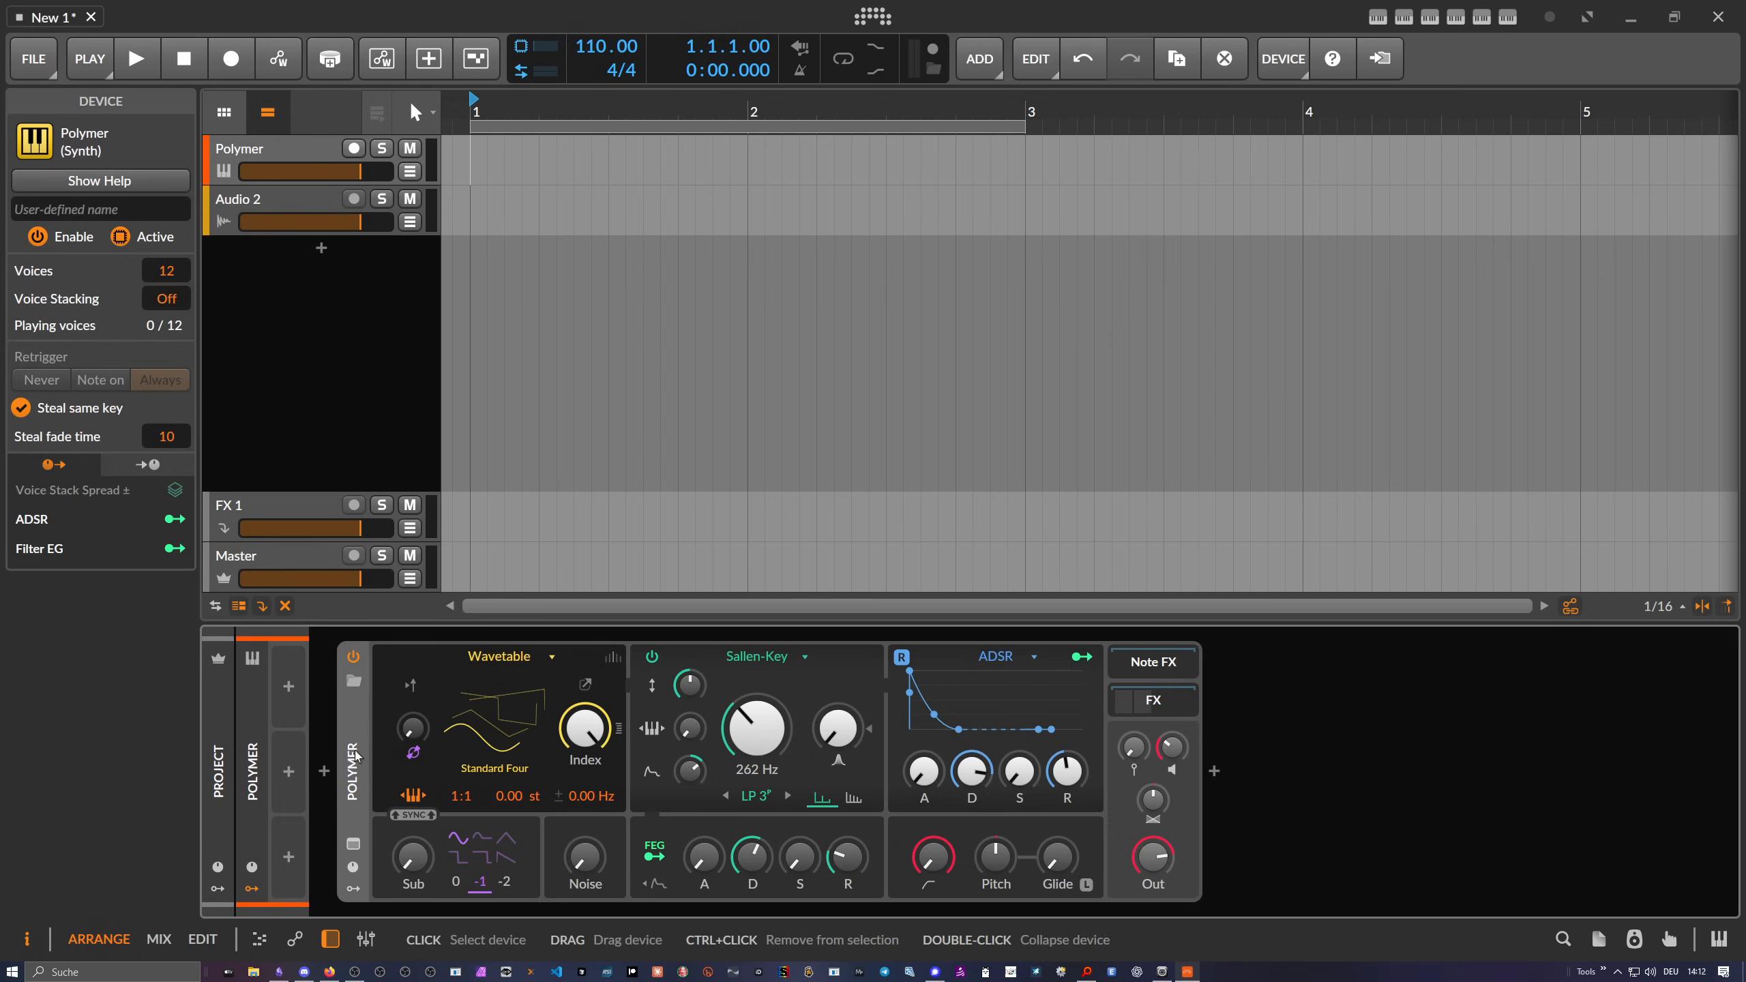
pyautogui.press('Delete')
# Arm the emptied instrument track for recording and insert a new Polymer device on it
pyautogui.click(297, 154)
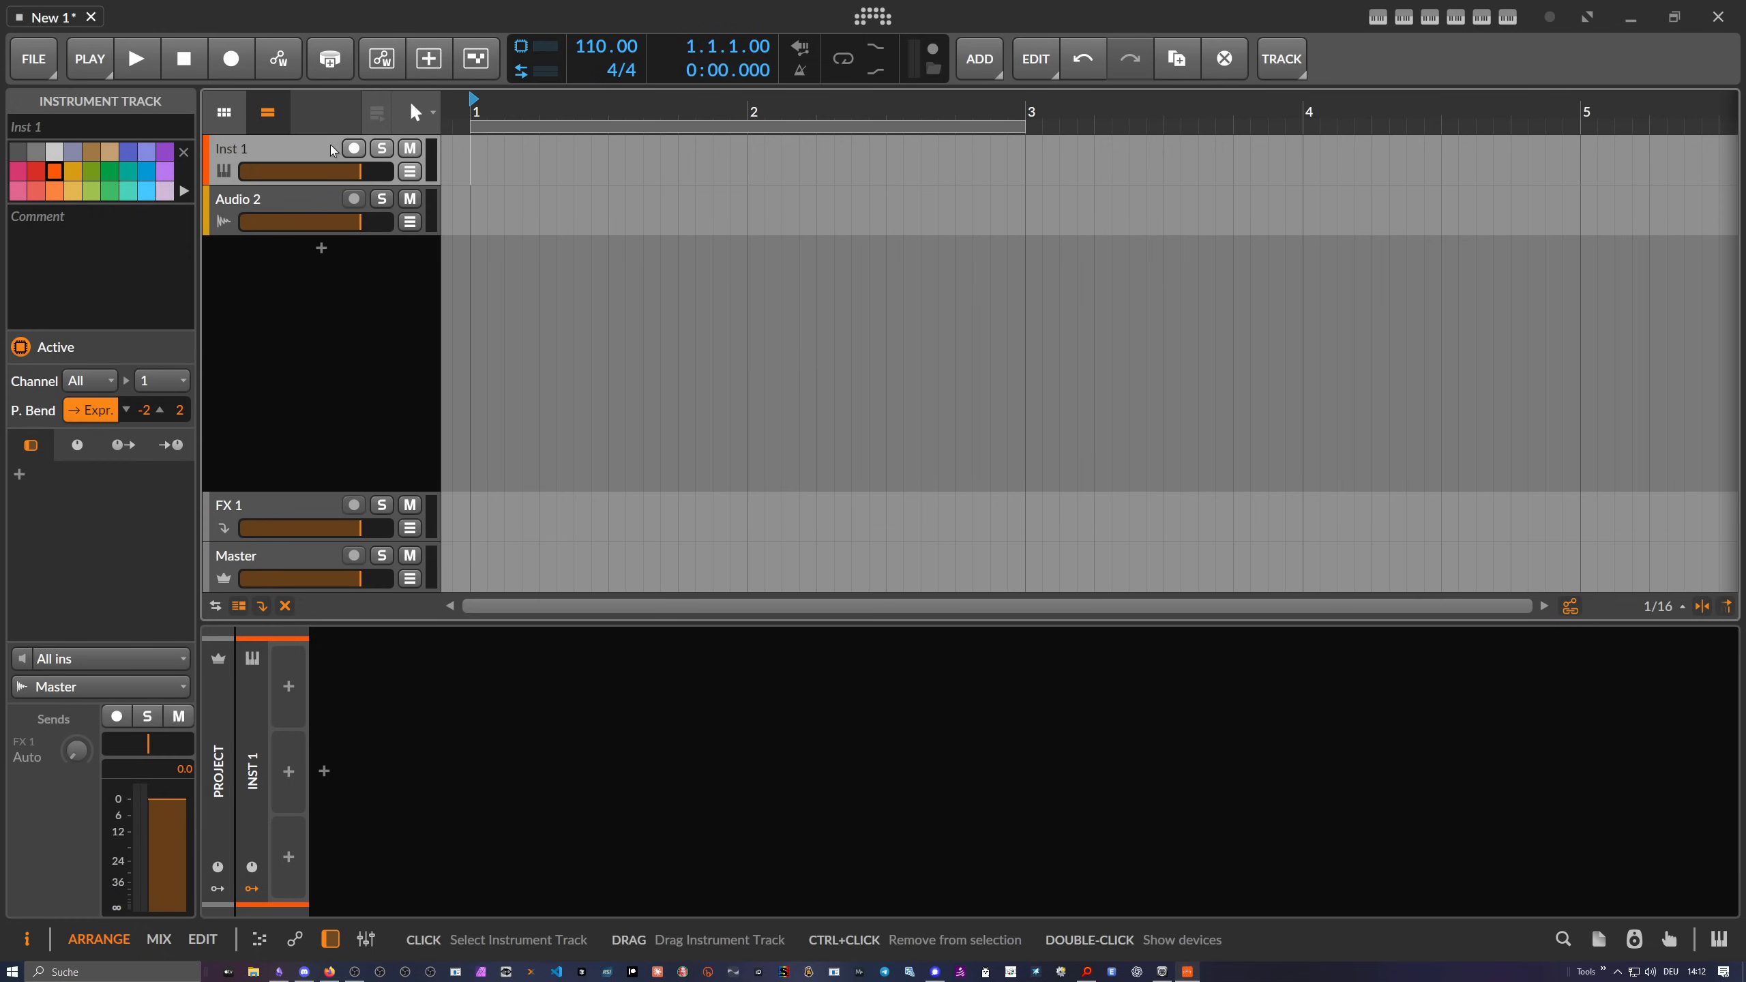
pyautogui.click(354, 148)
pyautogui.click(324, 770)
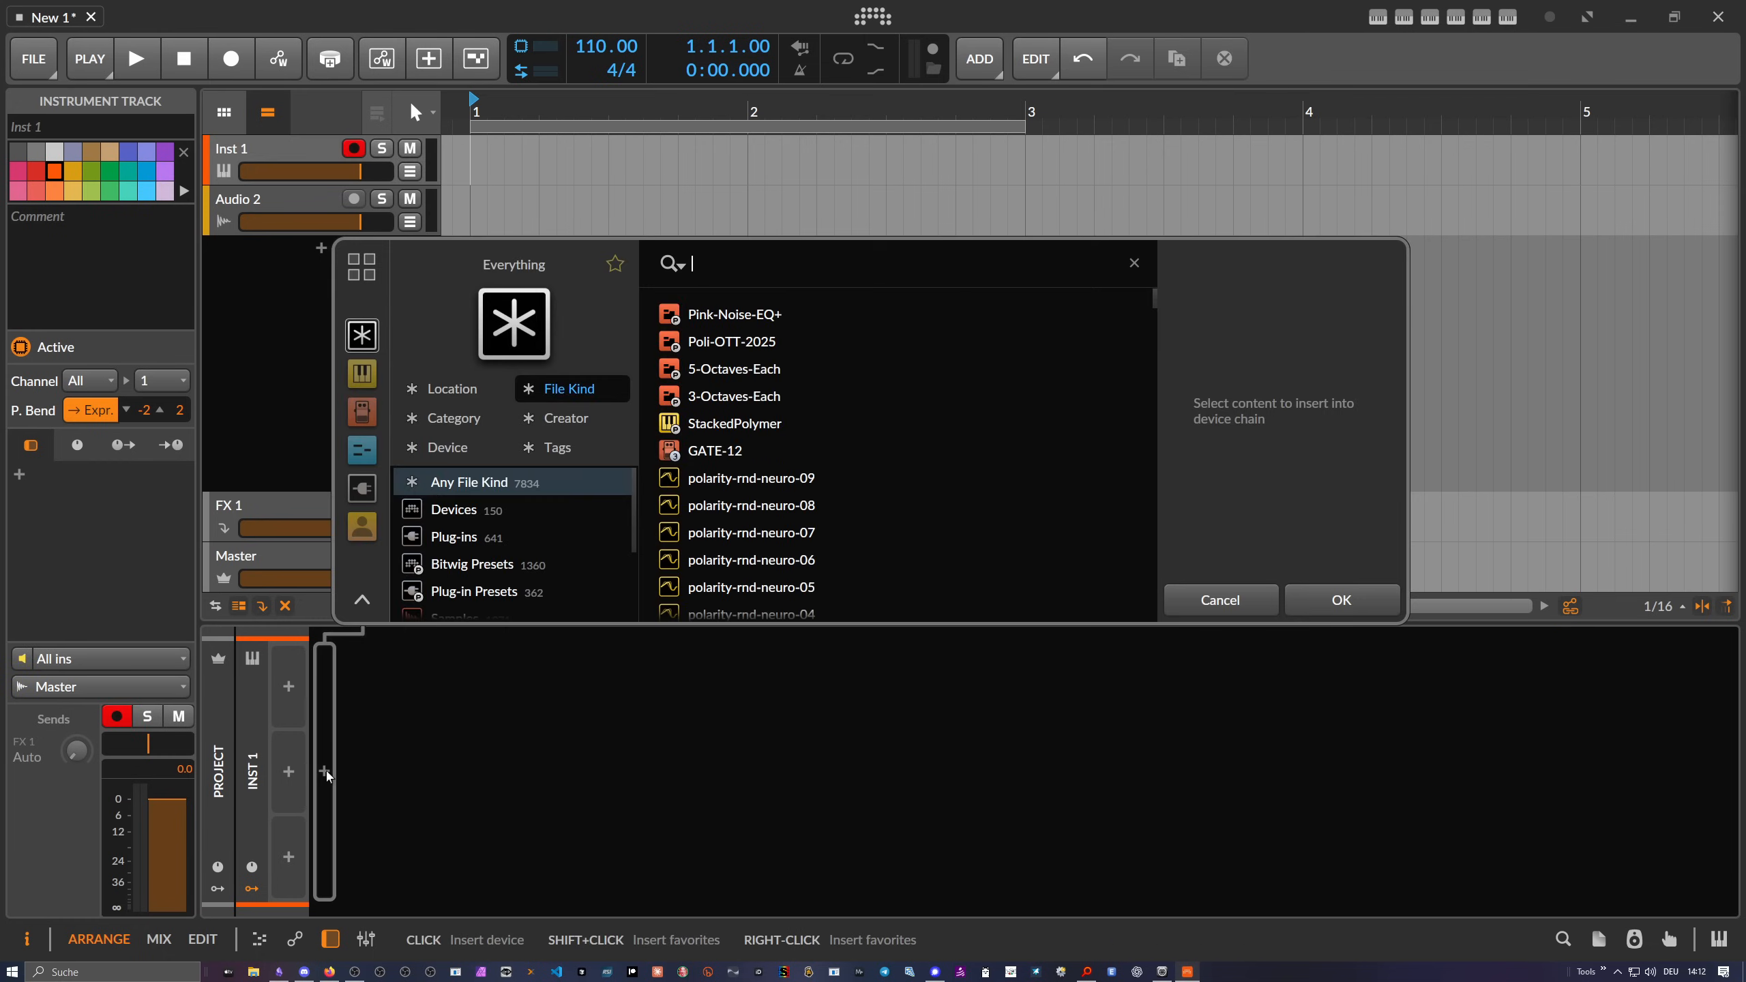
pyautogui.write('polm')
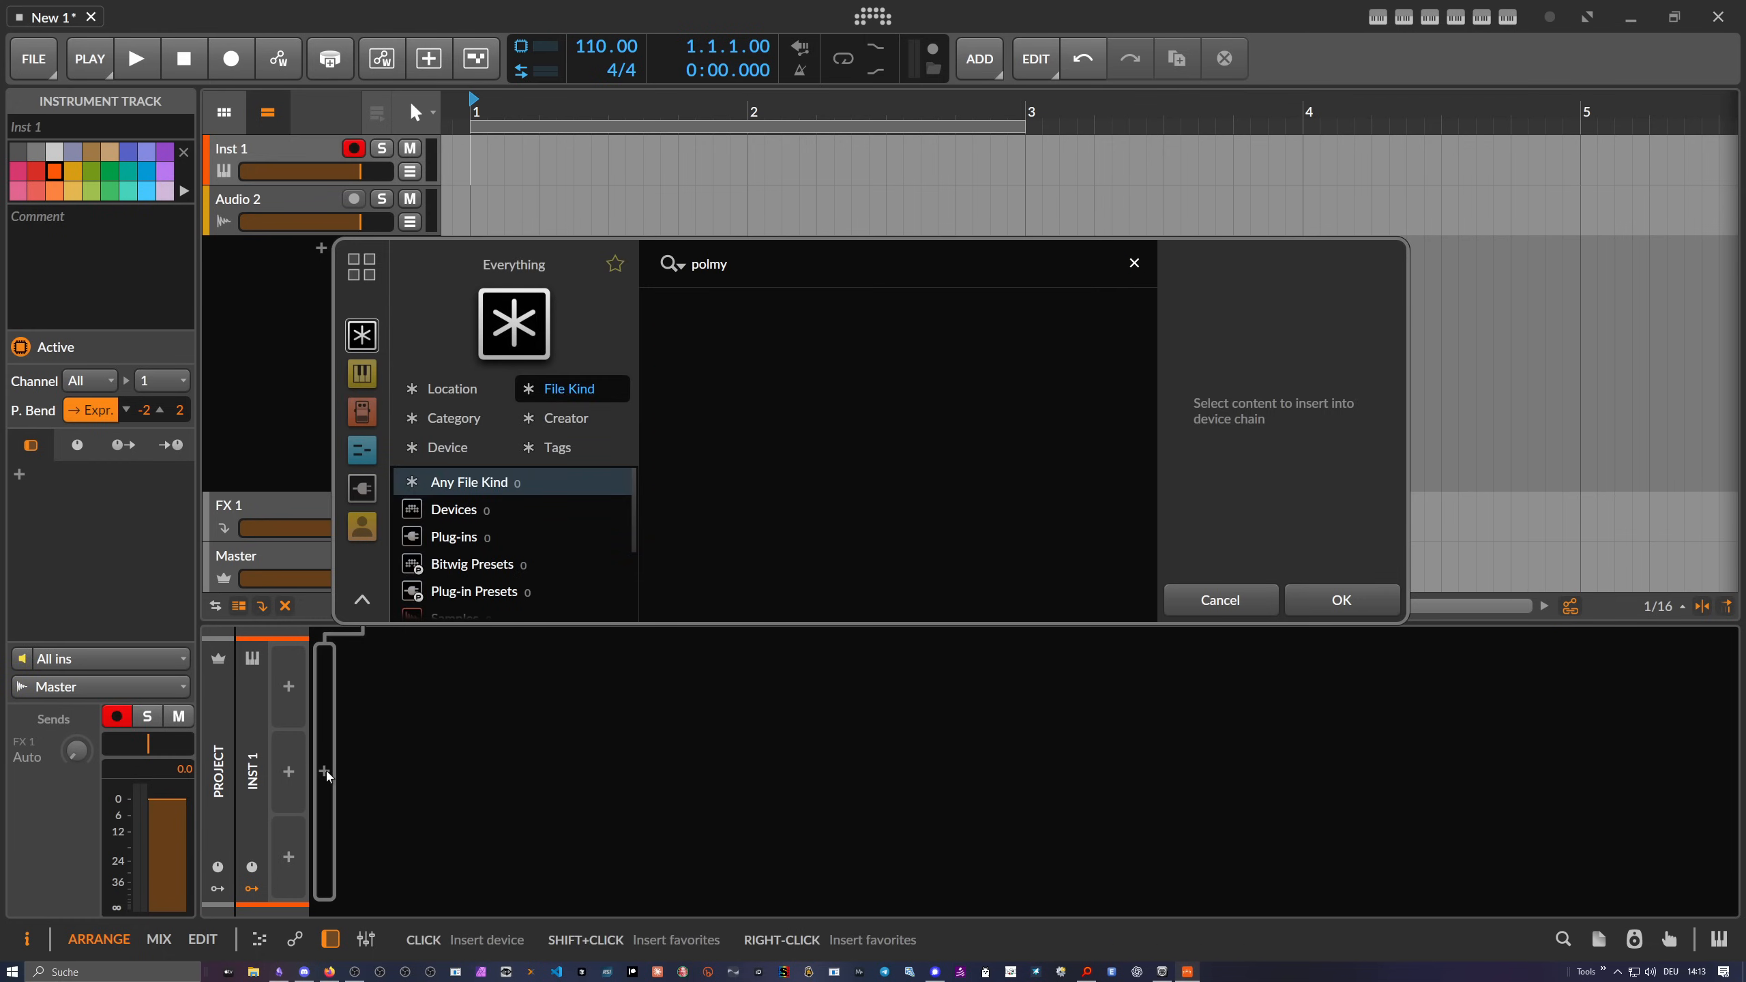
pyautogui.press('BackSpace')
pyautogui.write('ymer')
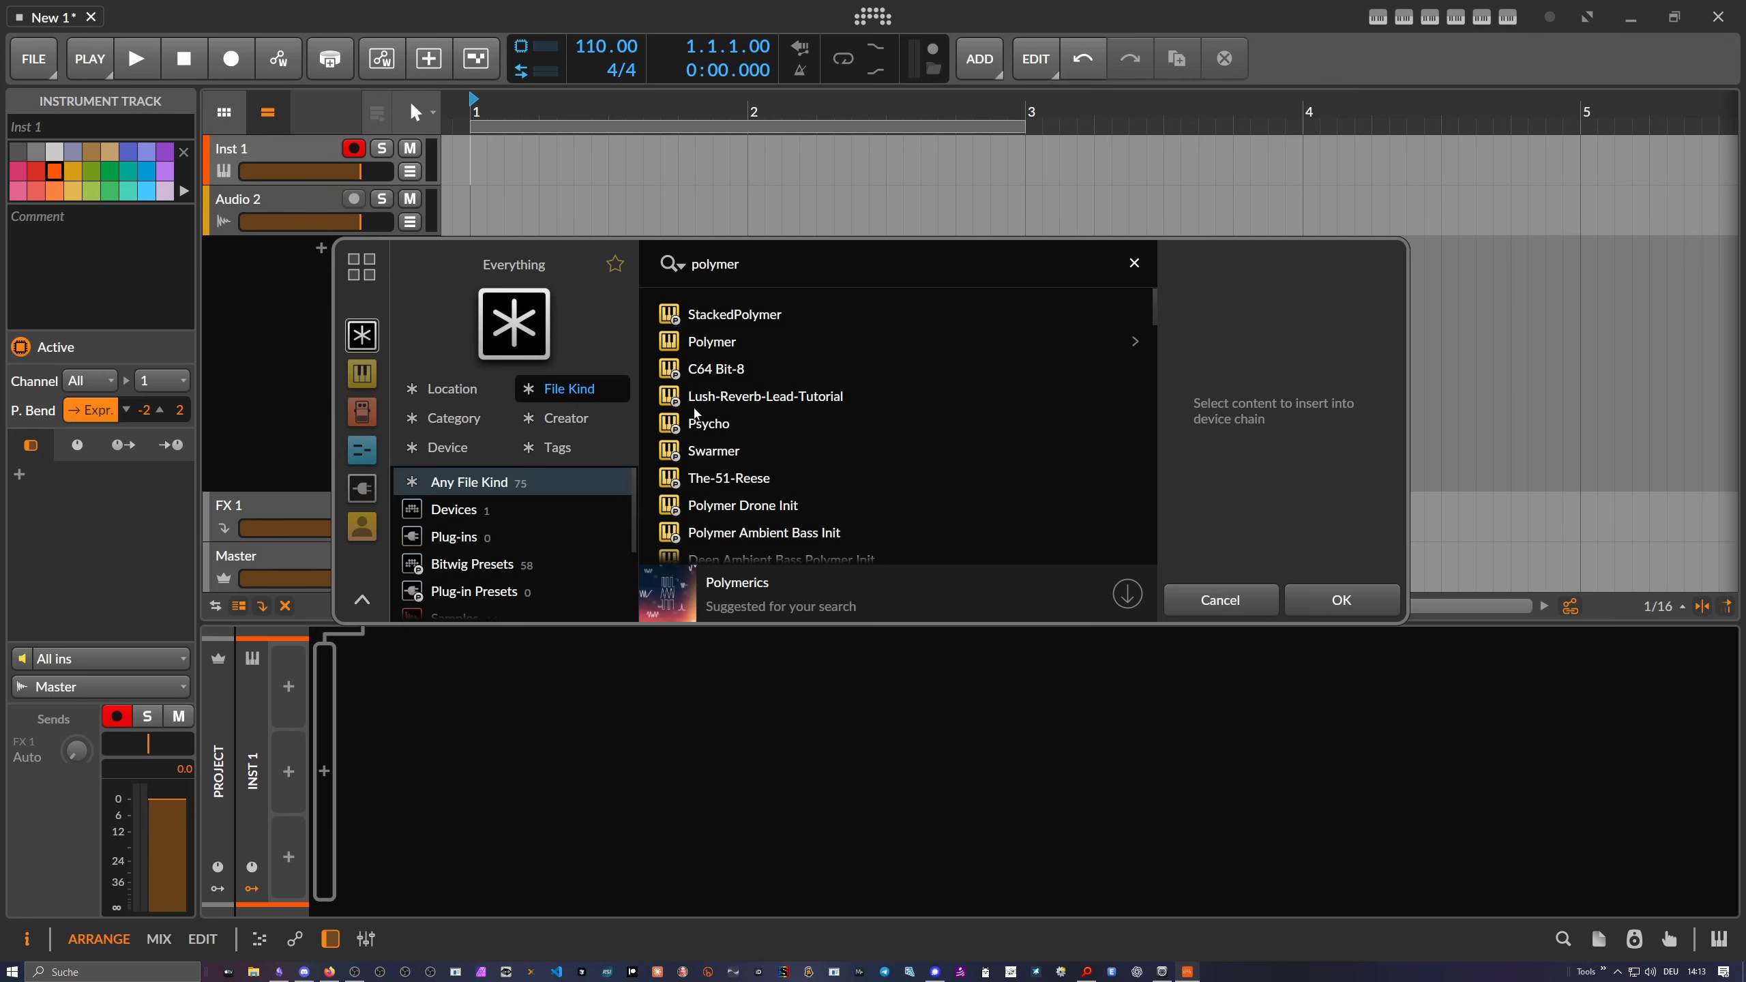
pyautogui.click(733, 341)
pyautogui.doubleClick(734, 341)
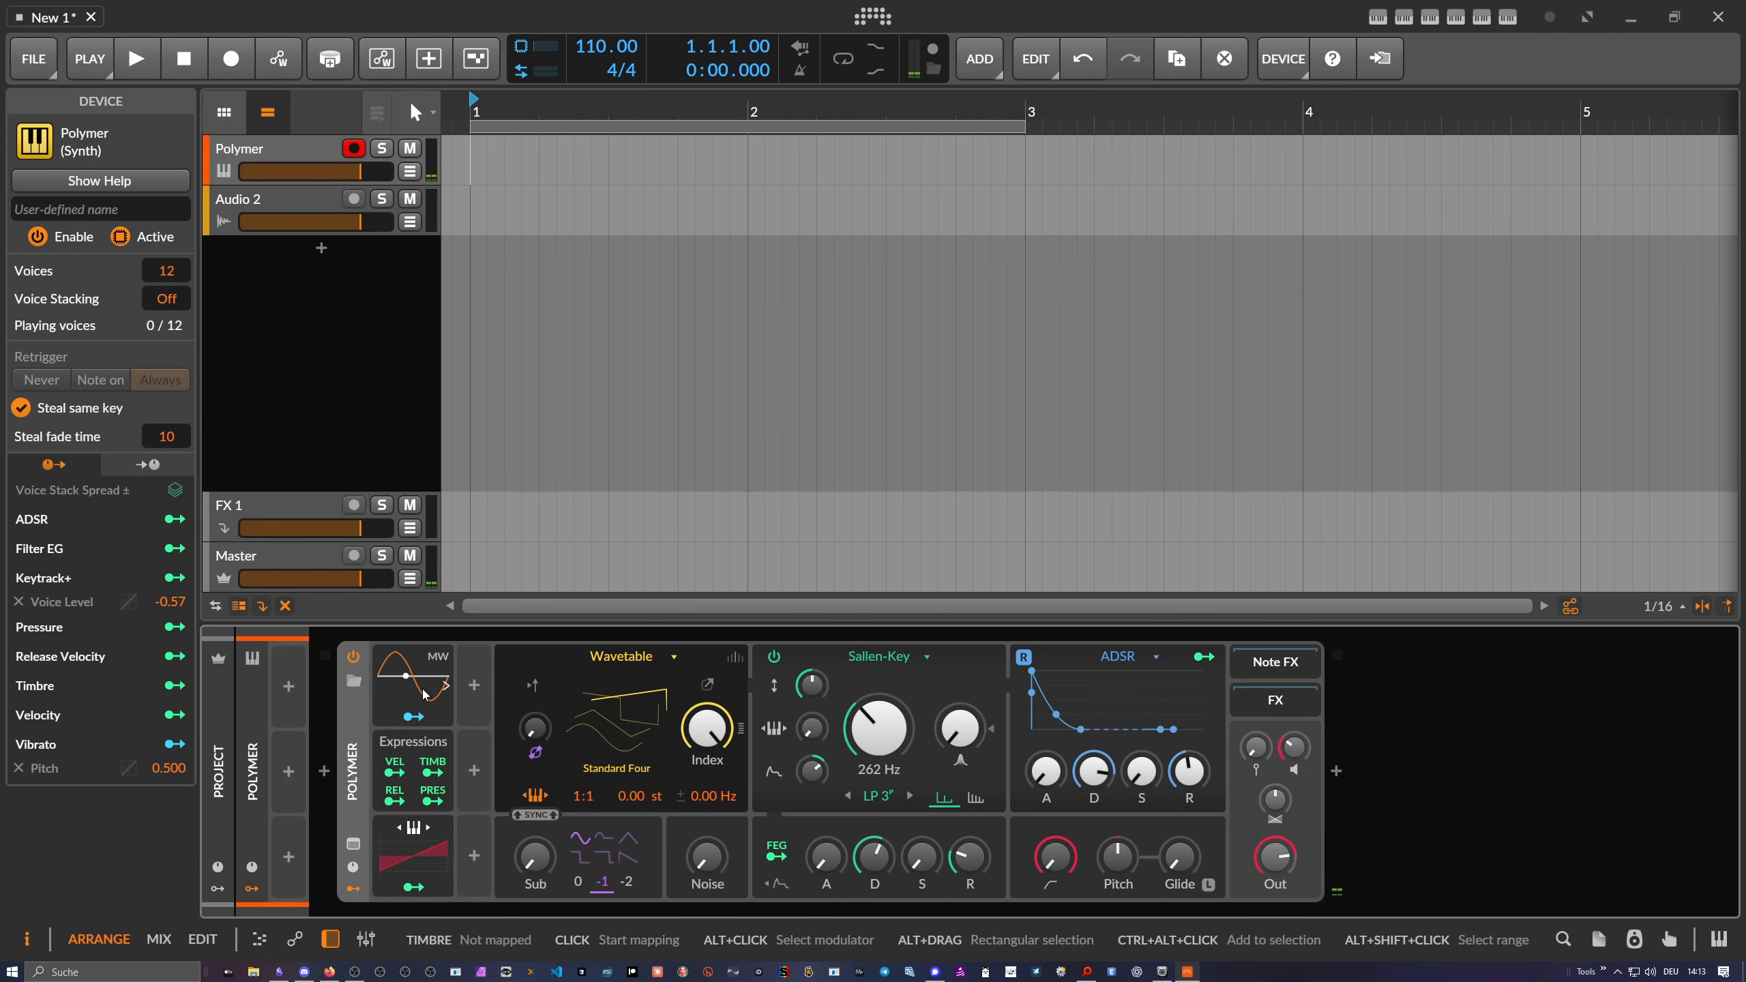
# Delete Polymer's default modulators and add a Classic LFO modulator in the first slot
pyautogui.click(399, 685)
pyautogui.press('Delete')
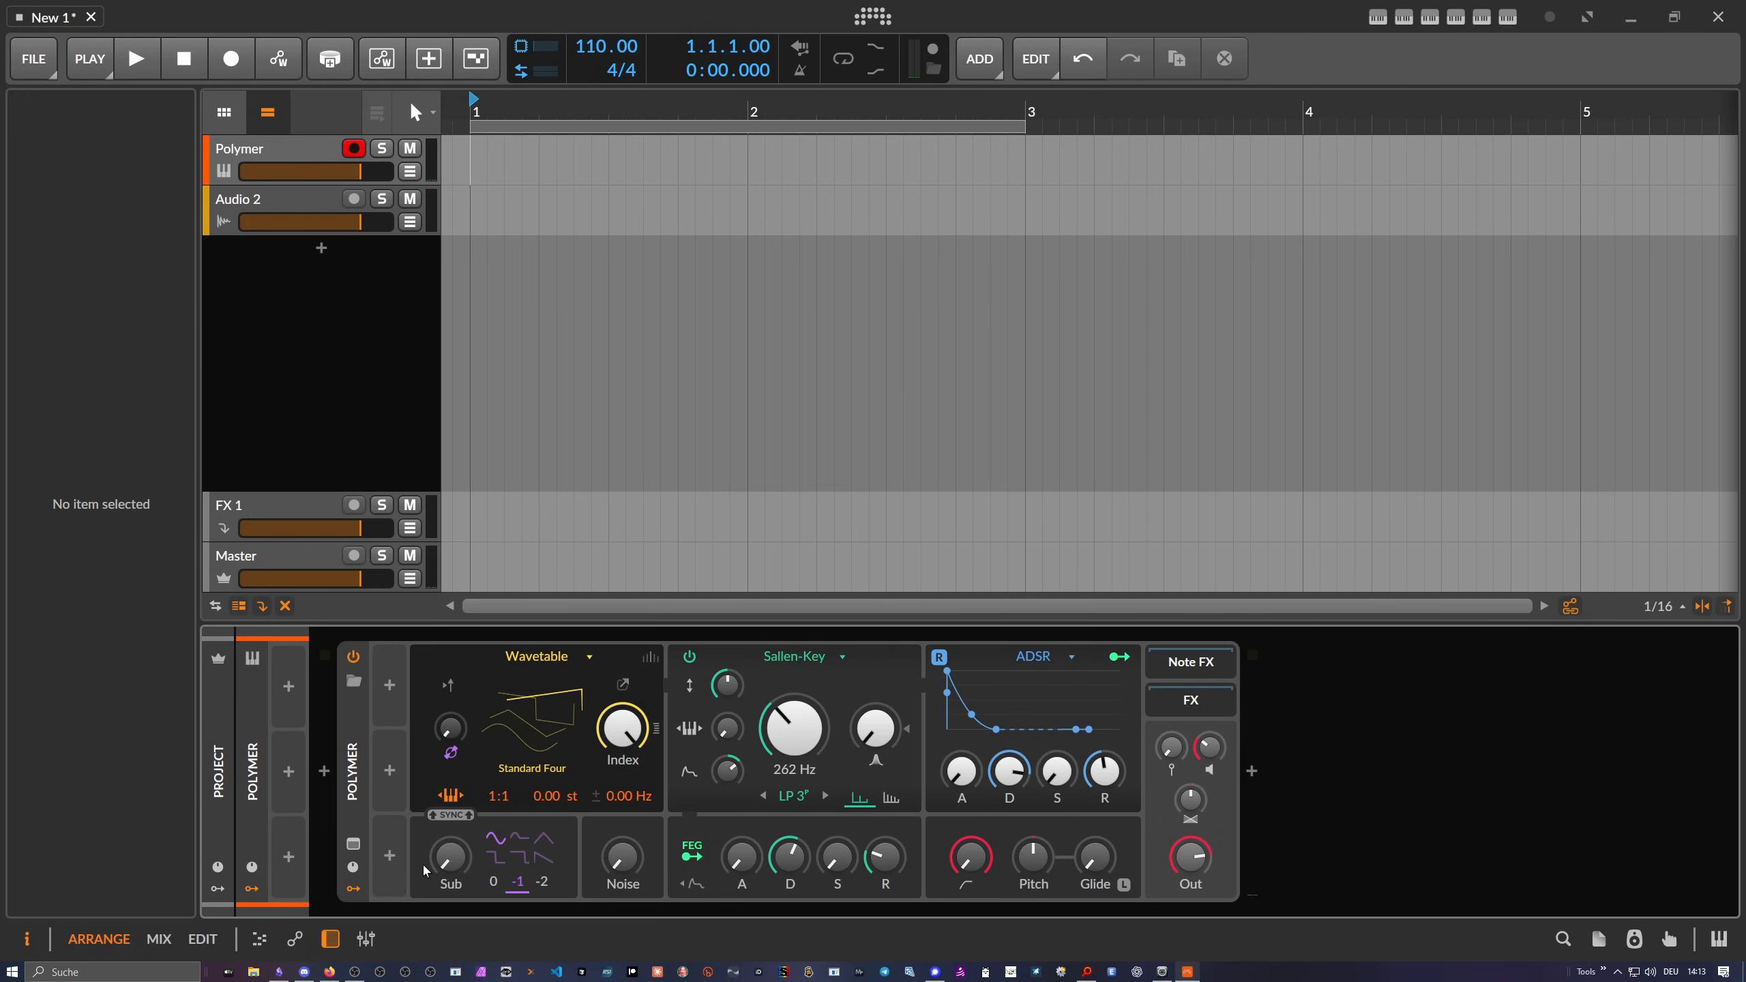
pyautogui.click(389, 685)
pyautogui.write('lfo')
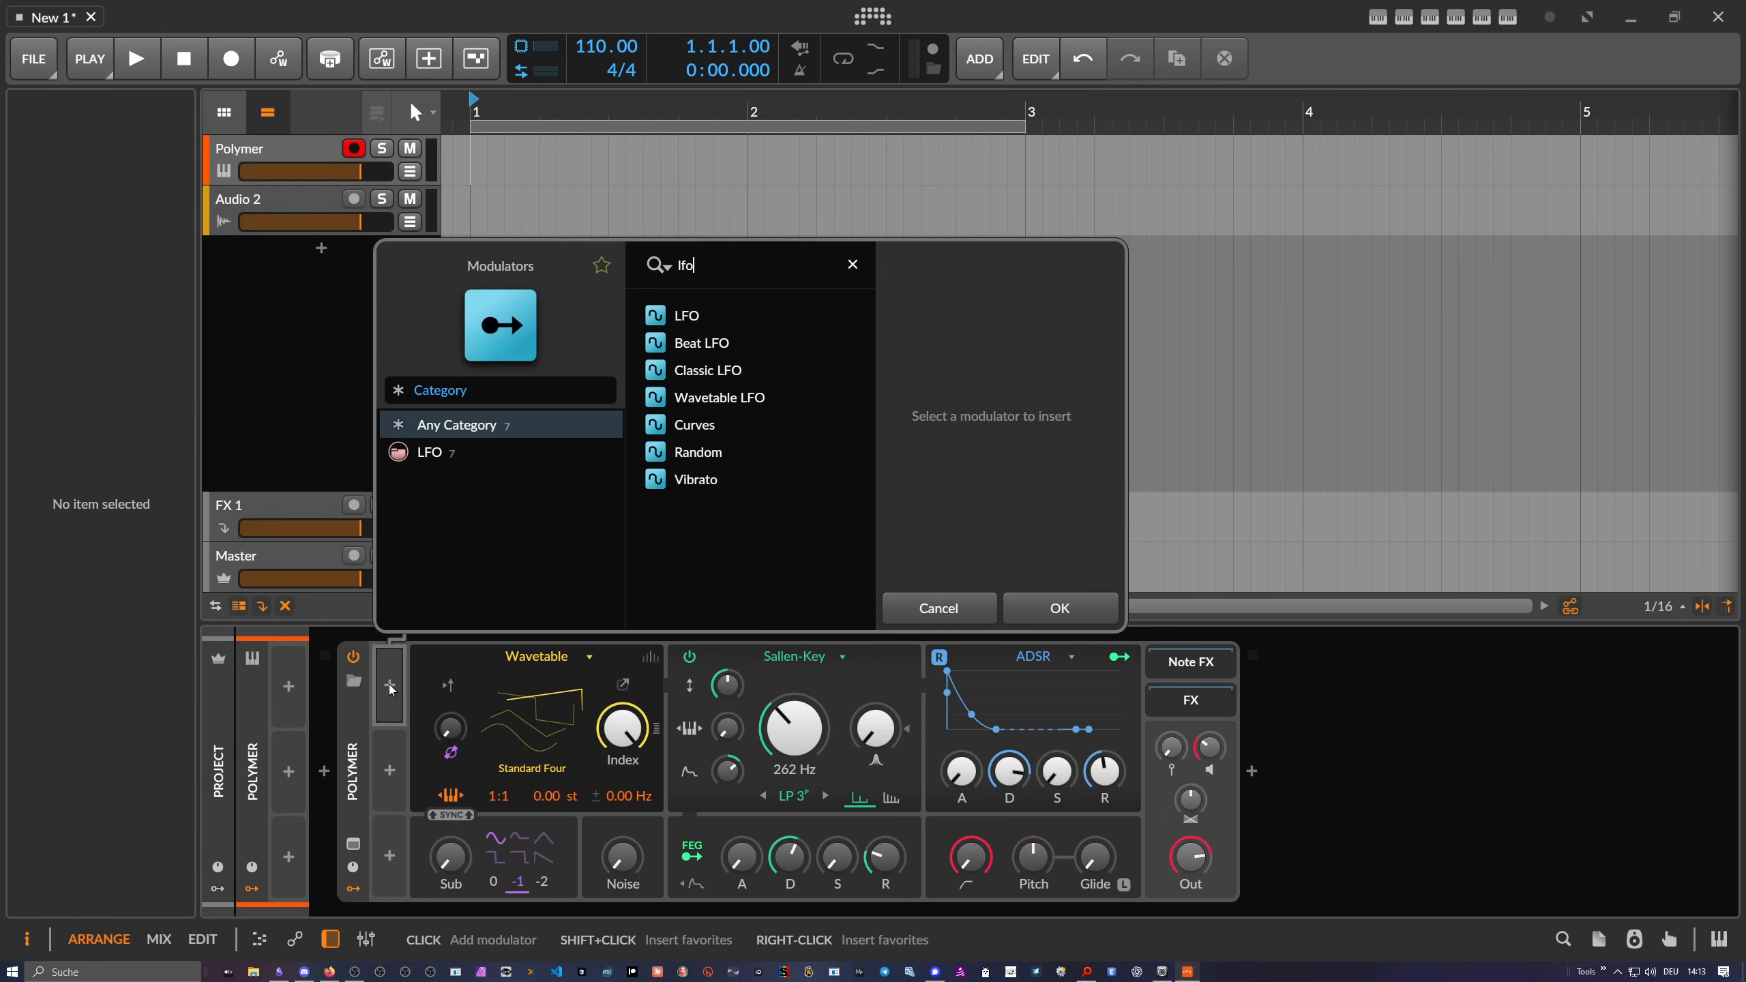
pyautogui.press('Down')
pyautogui.press('Down')
pyautogui.press('Down')
pyautogui.press('Return')
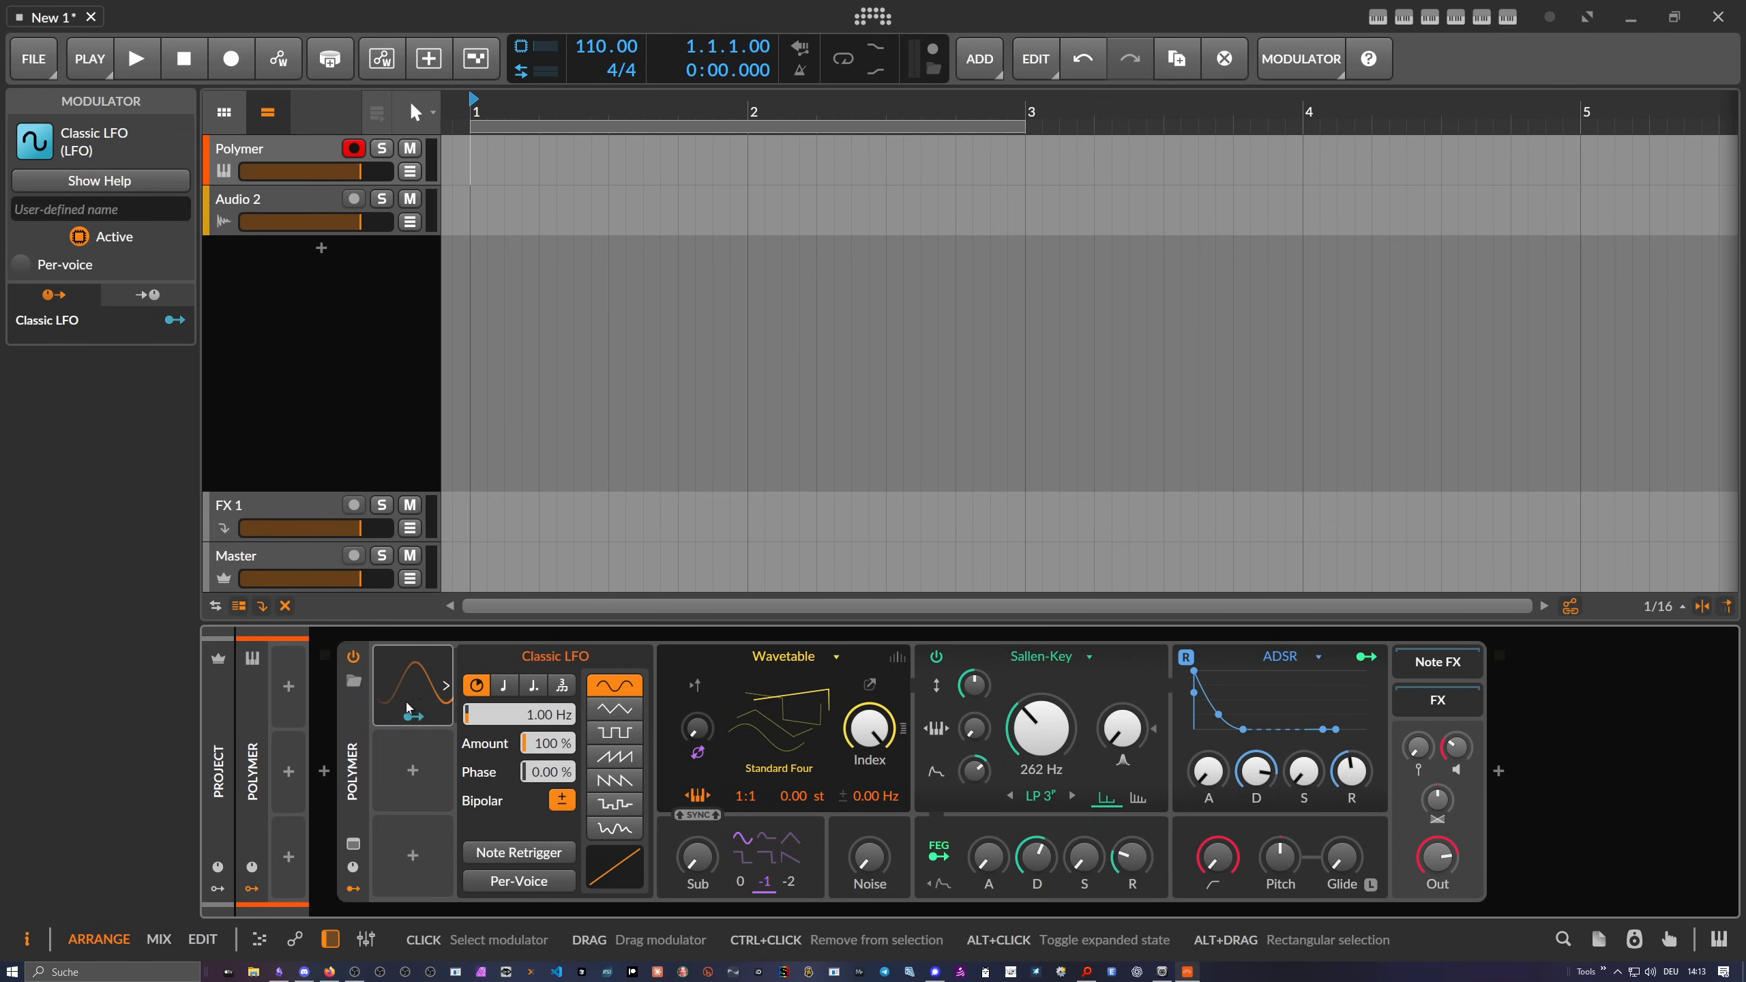
# Set Polymer's Voices to Mono and raise the amplitude ADSR's sustain to maximum
pyautogui.click(360, 746)
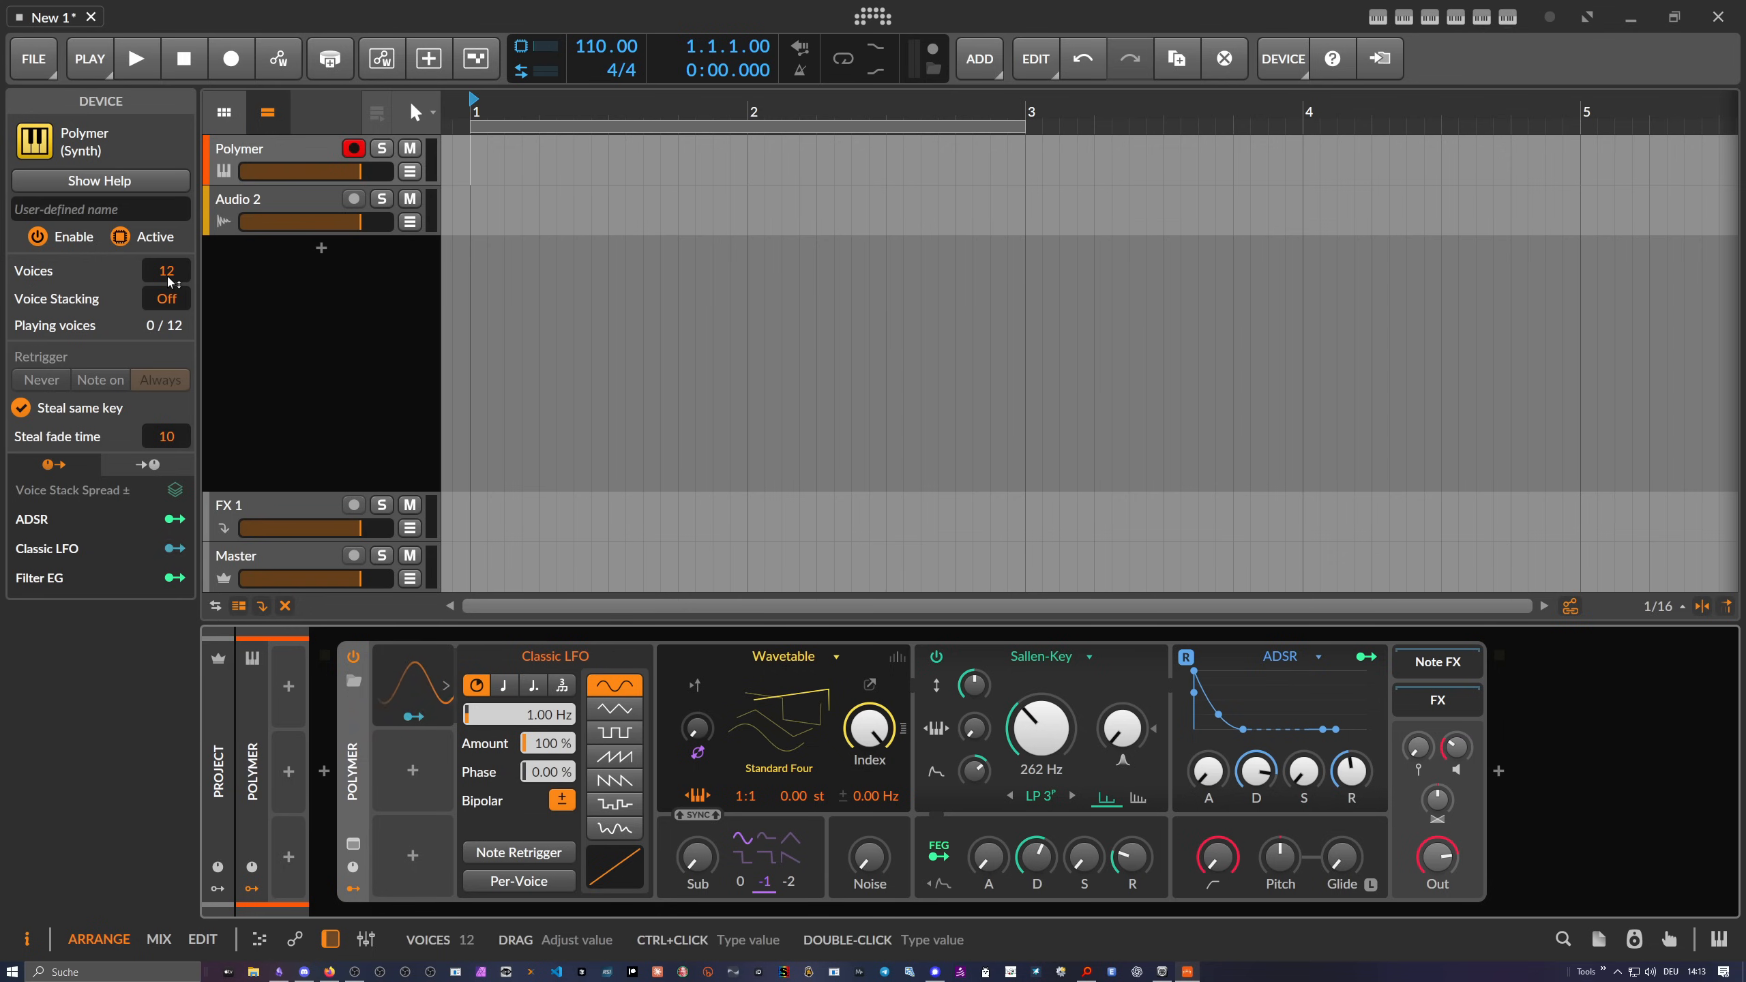
pyautogui.moveTo(173, 270); pyautogui.dragTo(173, 348)
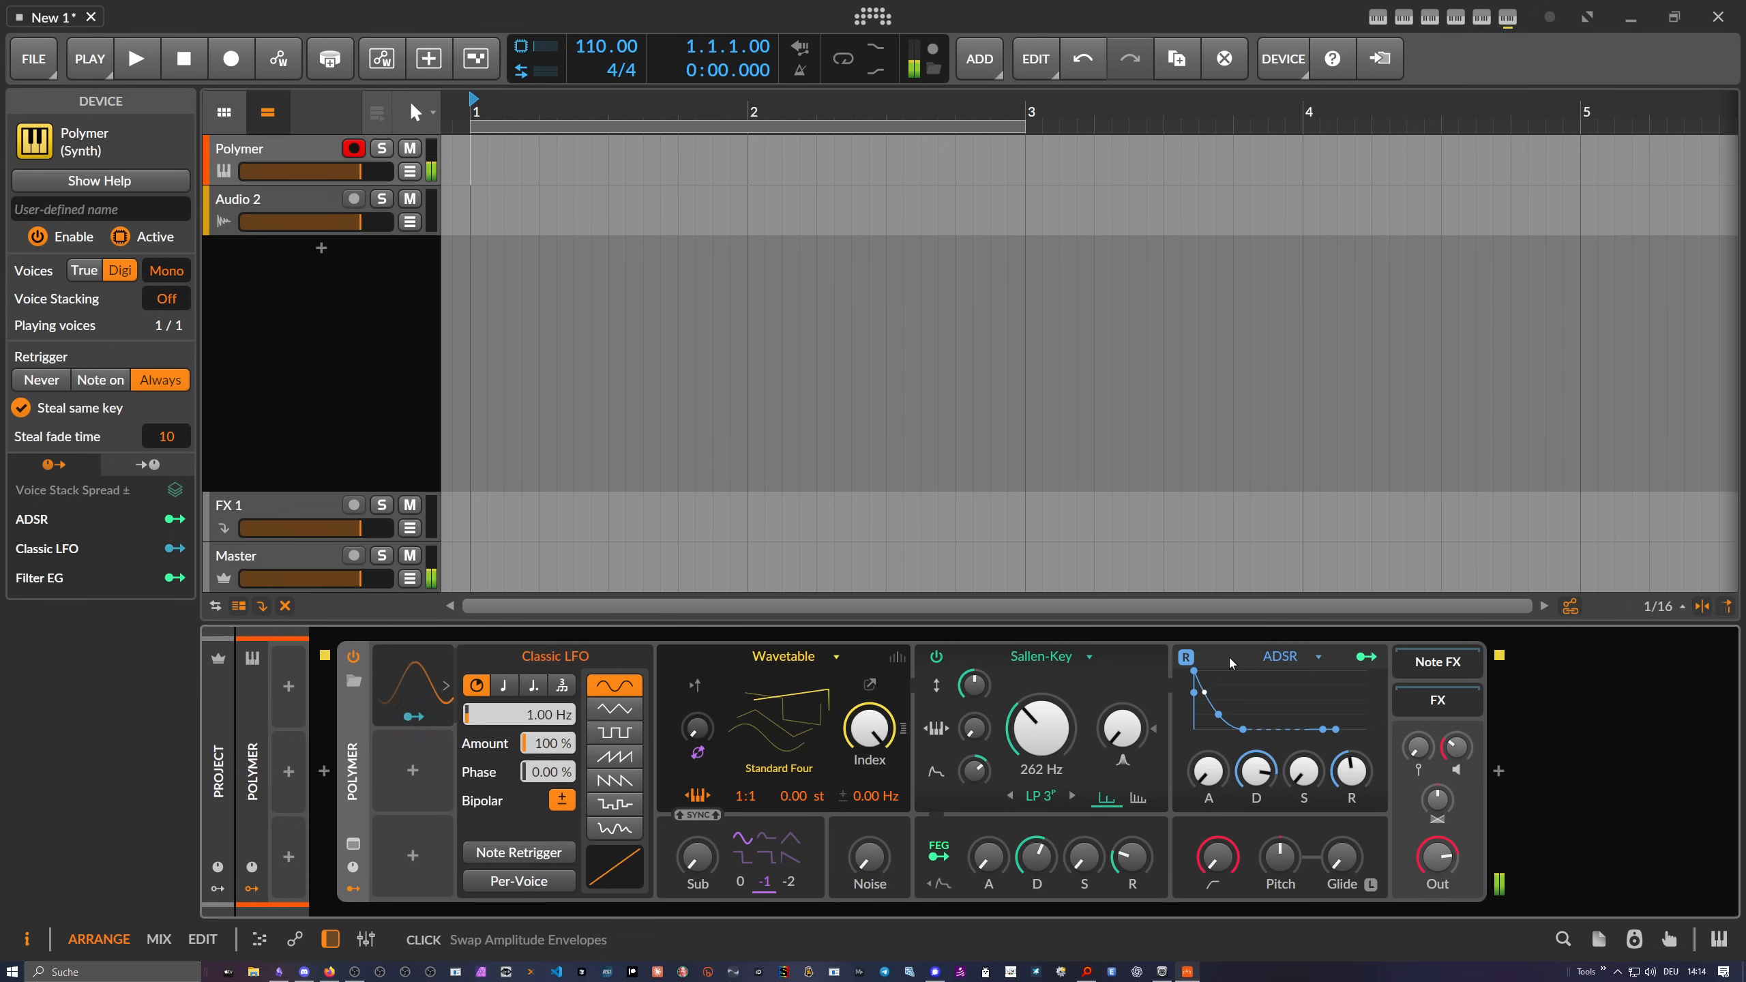
pyautogui.moveTo(1303, 770); pyautogui.dragTo(1303, 694)
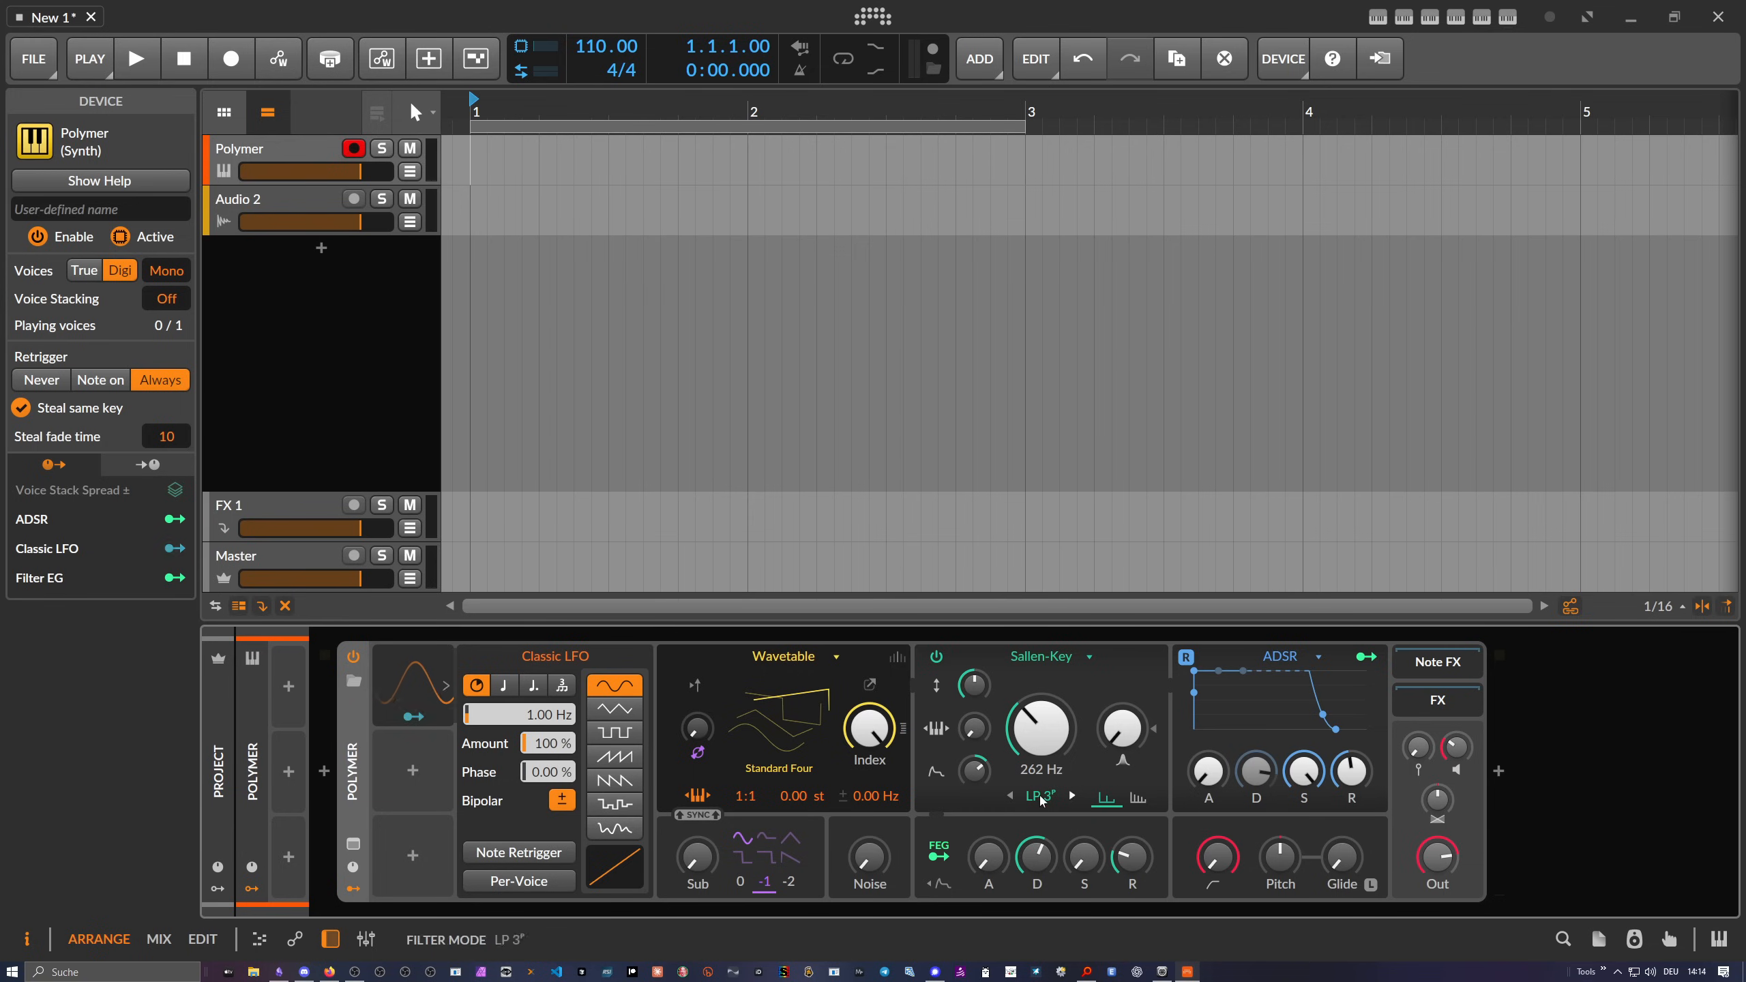
# Map the Classic LFO to the Sallen-Key filter's cutoff with a modulation amount of about 25.71
pyautogui.click(427, 693)
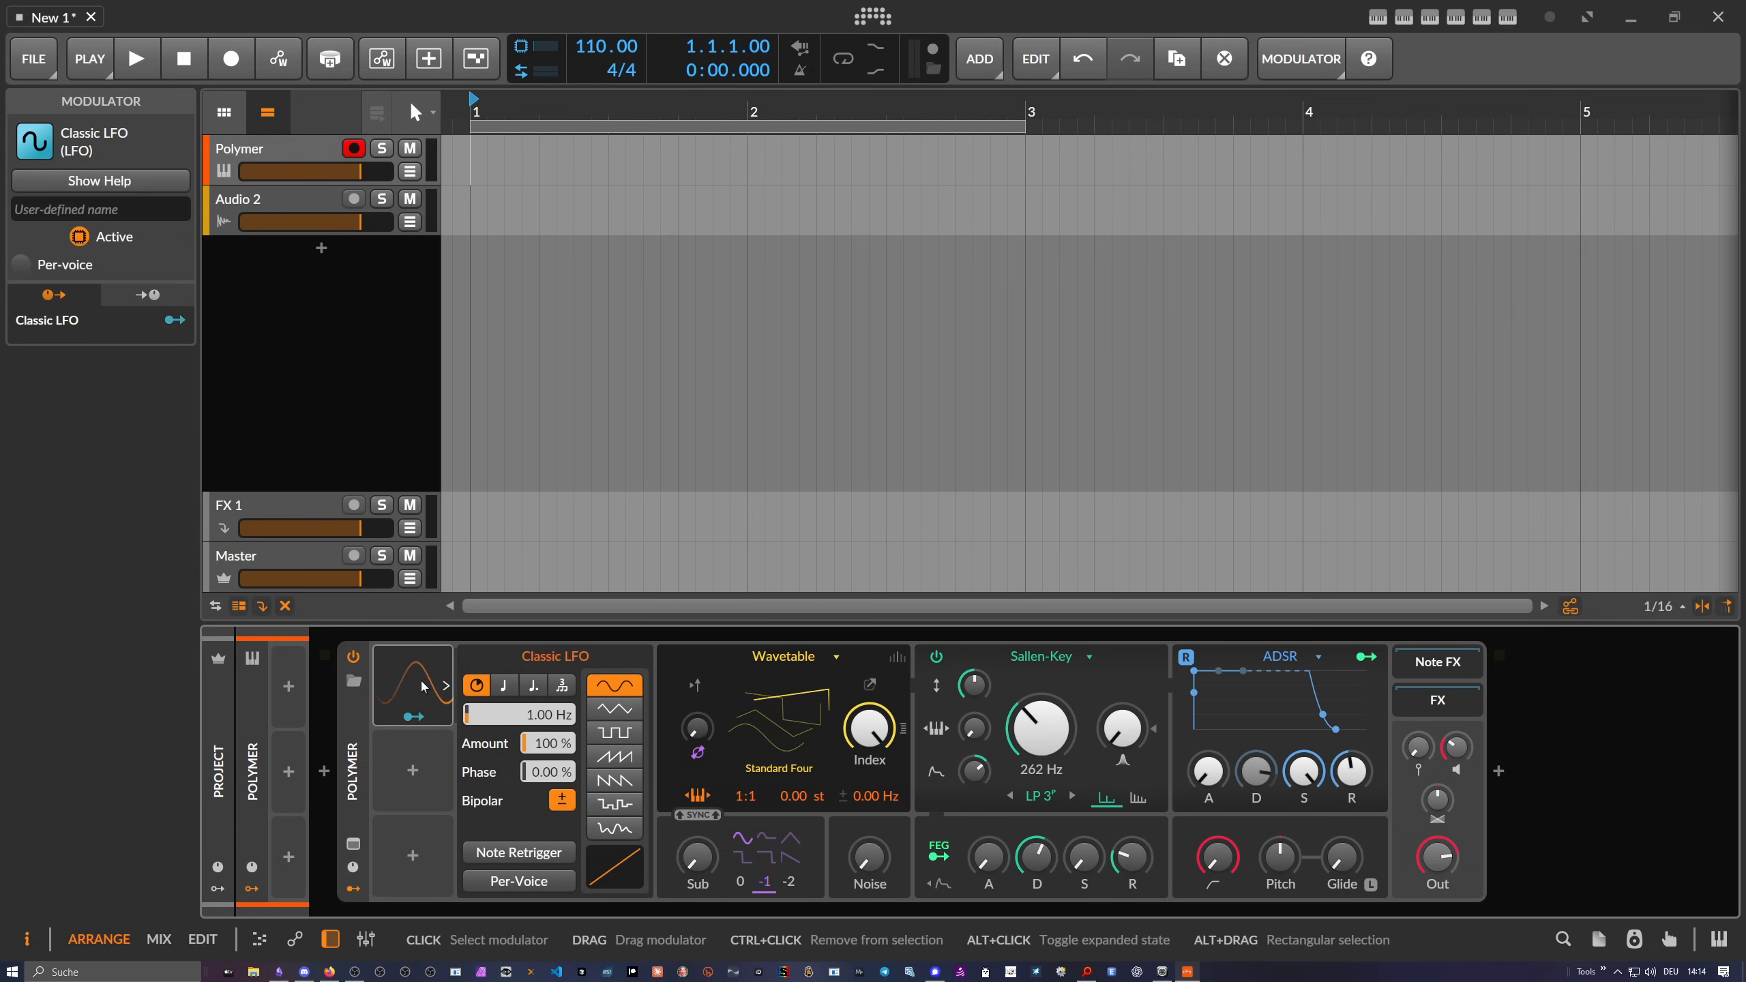
pyautogui.click(415, 716)
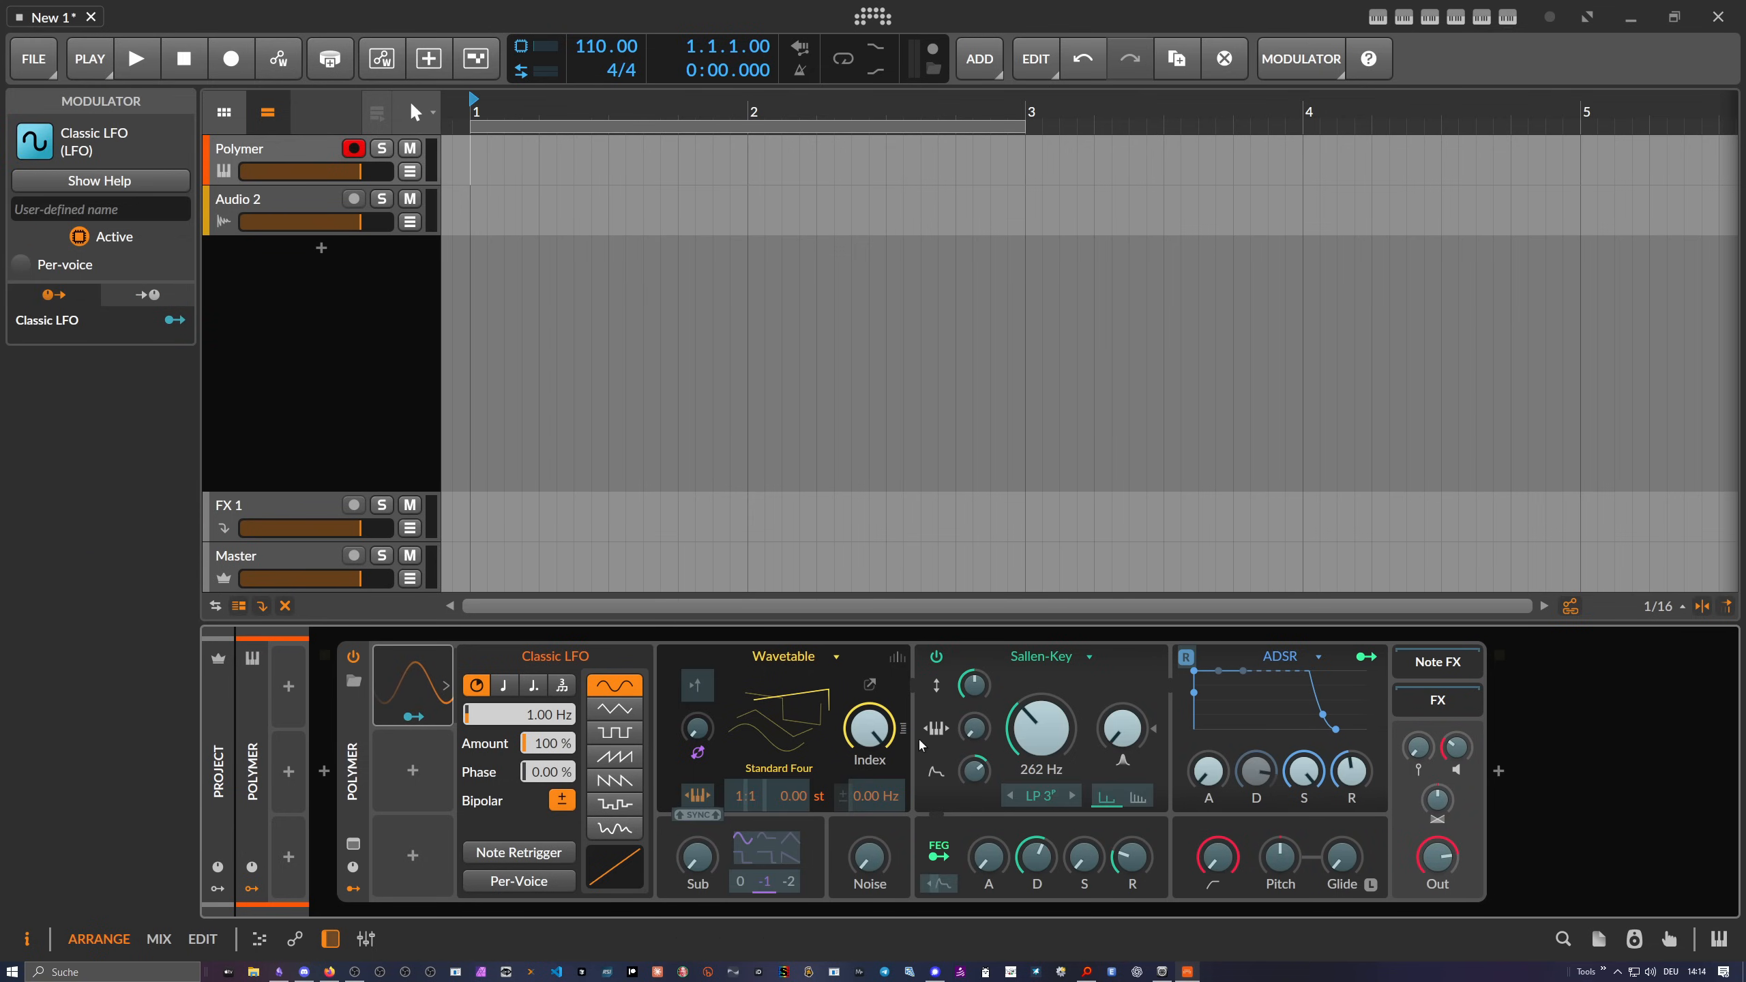
pyautogui.moveTo(1041, 730)
pyautogui.mouseDown()
pyautogui.moveTo(1042, 684)
pyautogui.moveTo(1042, 733)
pyautogui.mouseUp()
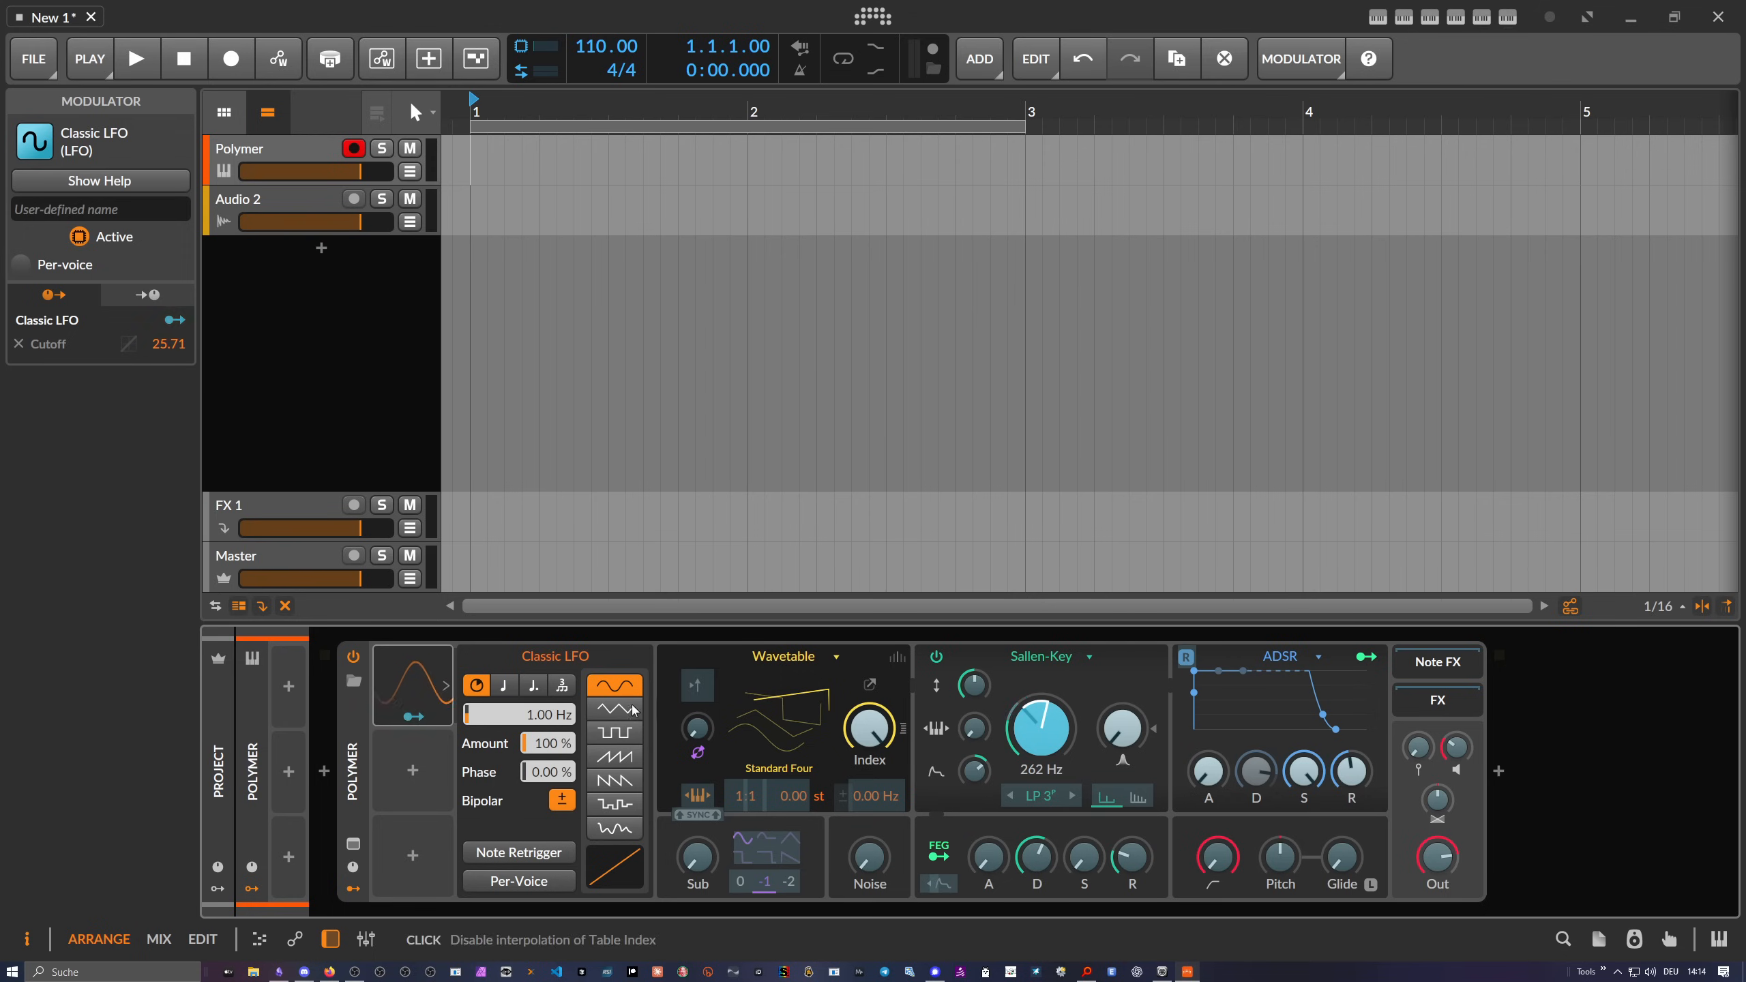
pyautogui.click(439, 721)
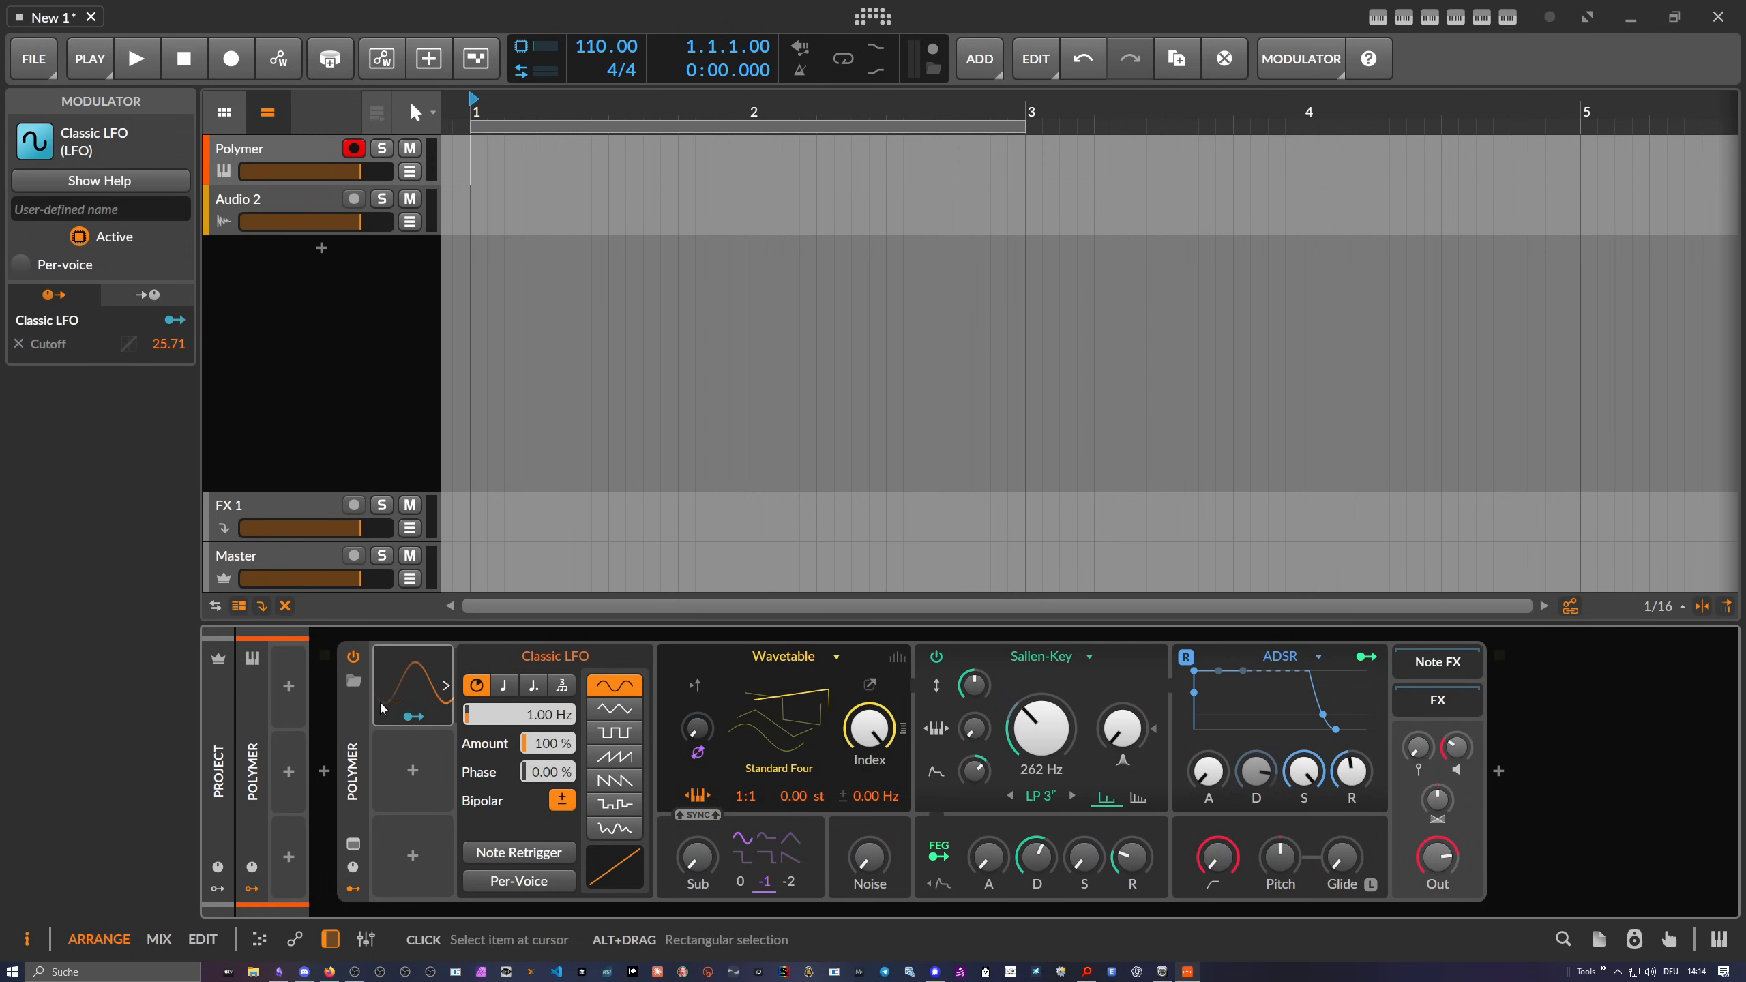
# Set Polymer's Voices to 12 and switch the Classic LFO to Per-voice mode
pyautogui.click(353, 761)
pyautogui.click(159, 269)
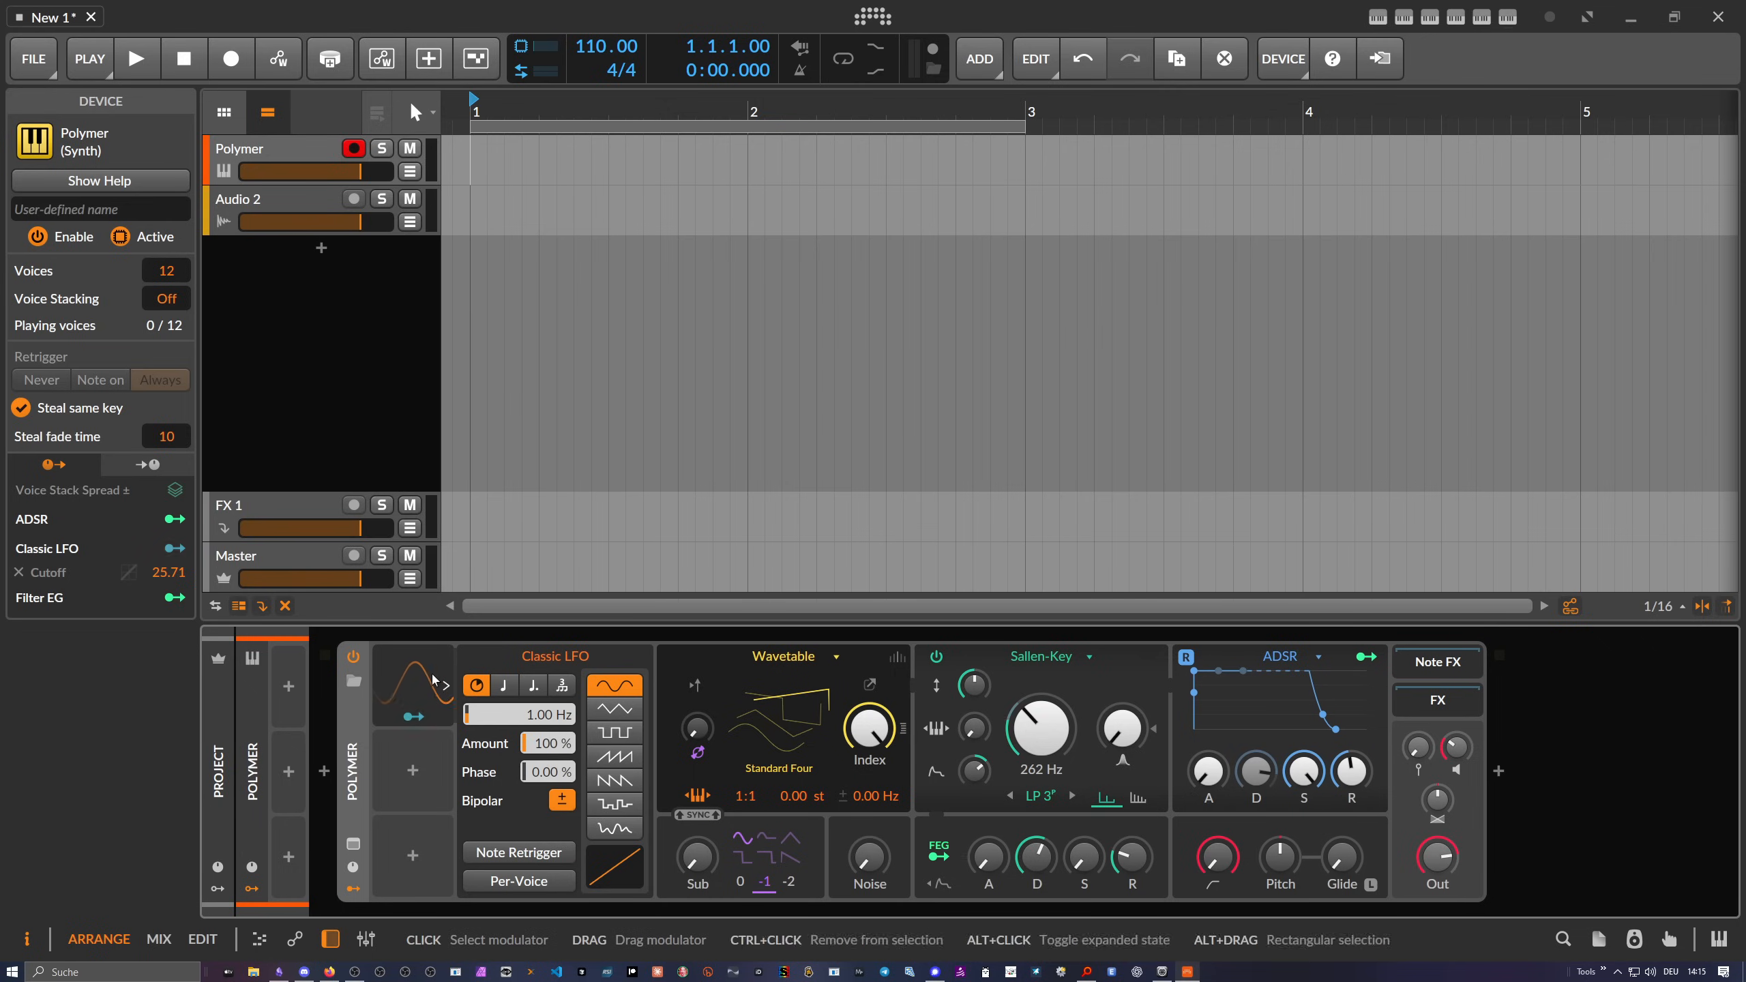
pyautogui.click(412, 684)
pyautogui.click(21, 265)
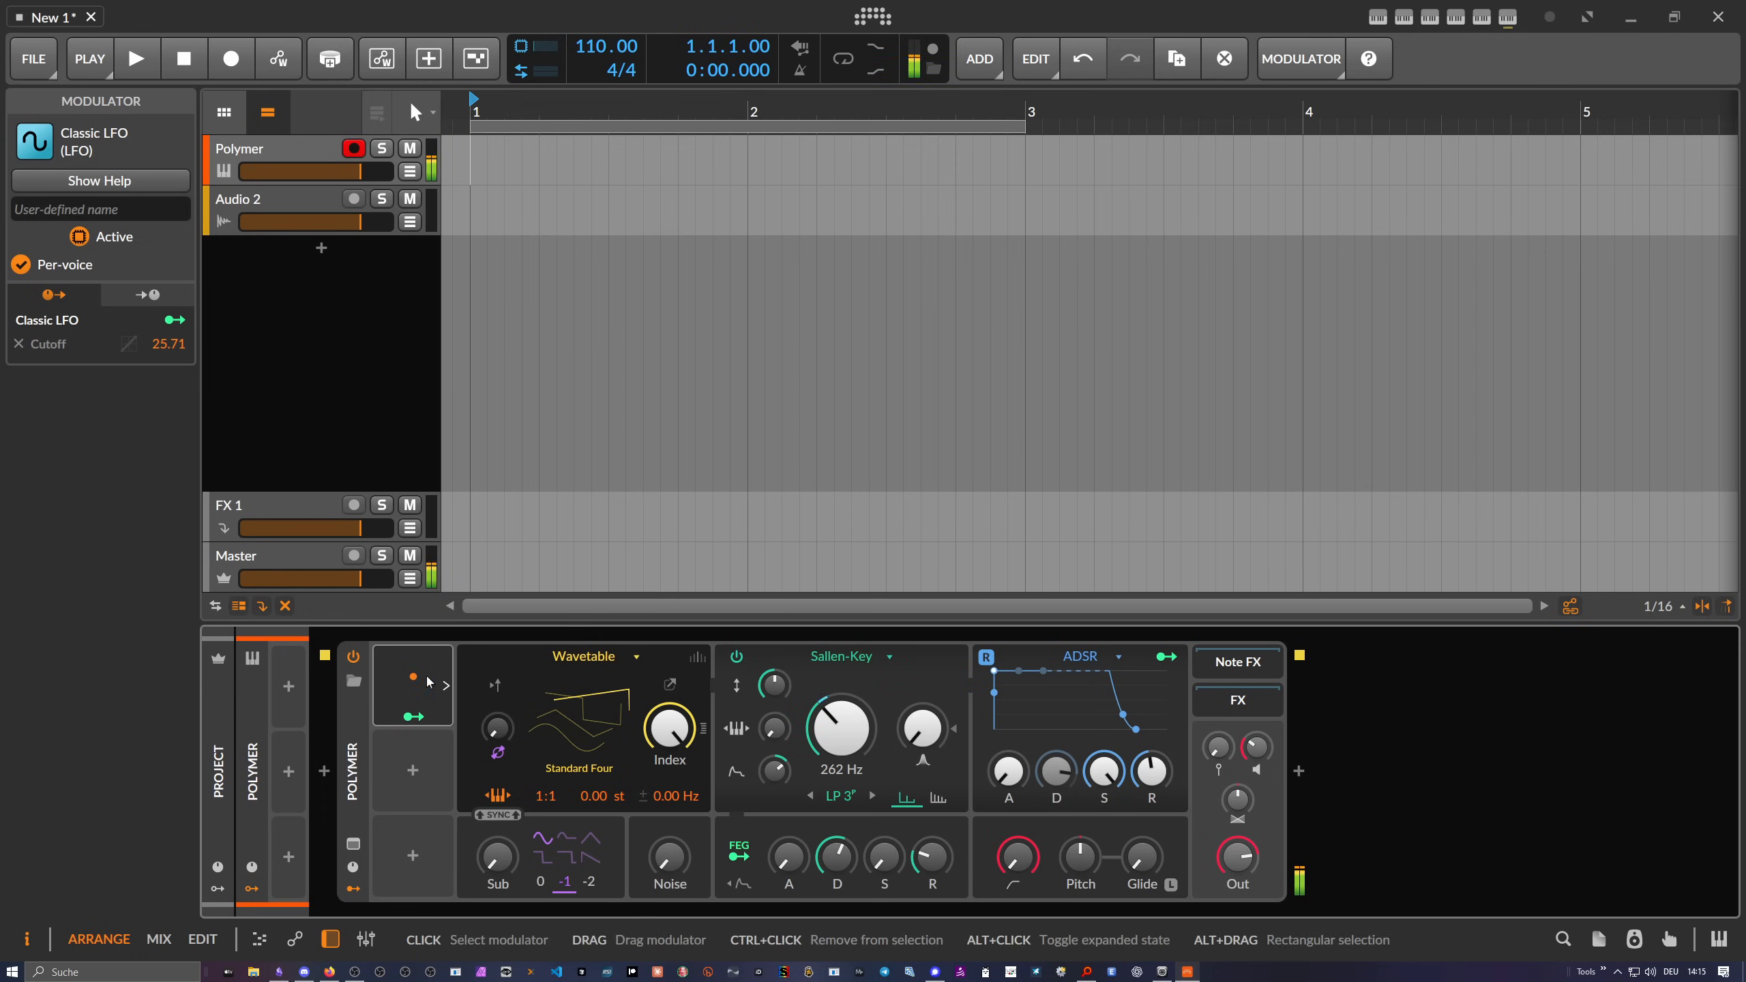
# Check Polymer's playing voices, and enable Note Retrigger on the Classic LFO
pyautogui.click(363, 728)
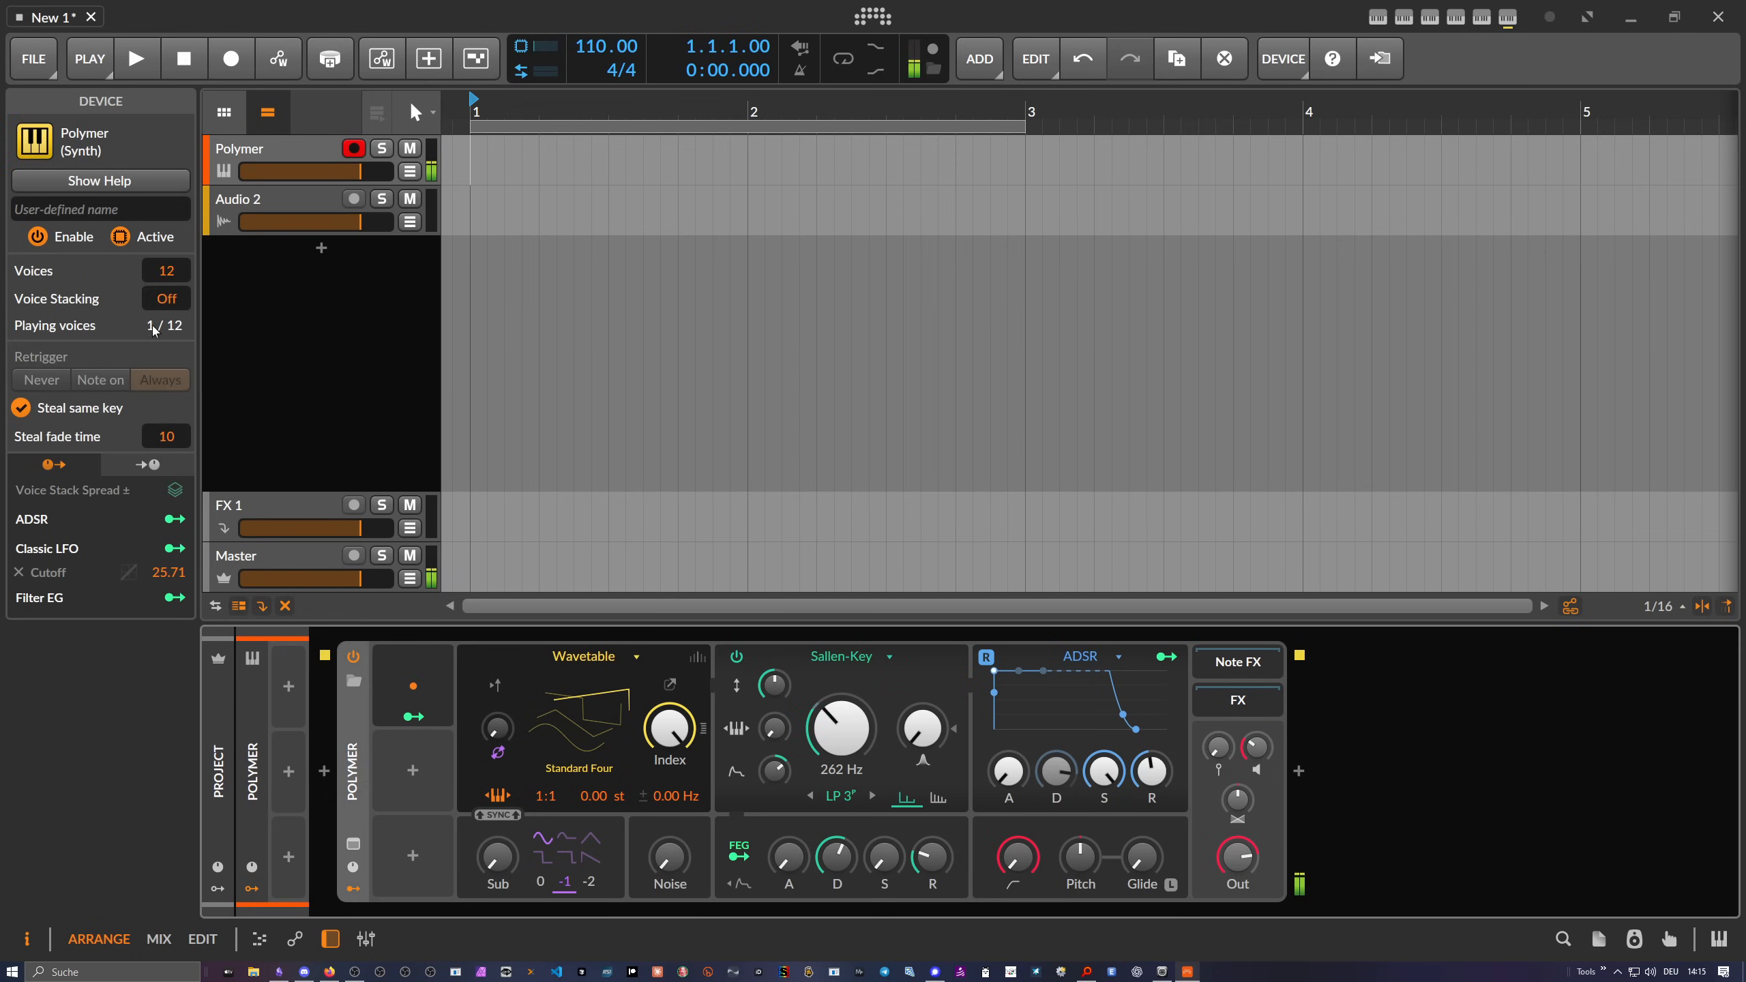
pyautogui.click(422, 683)
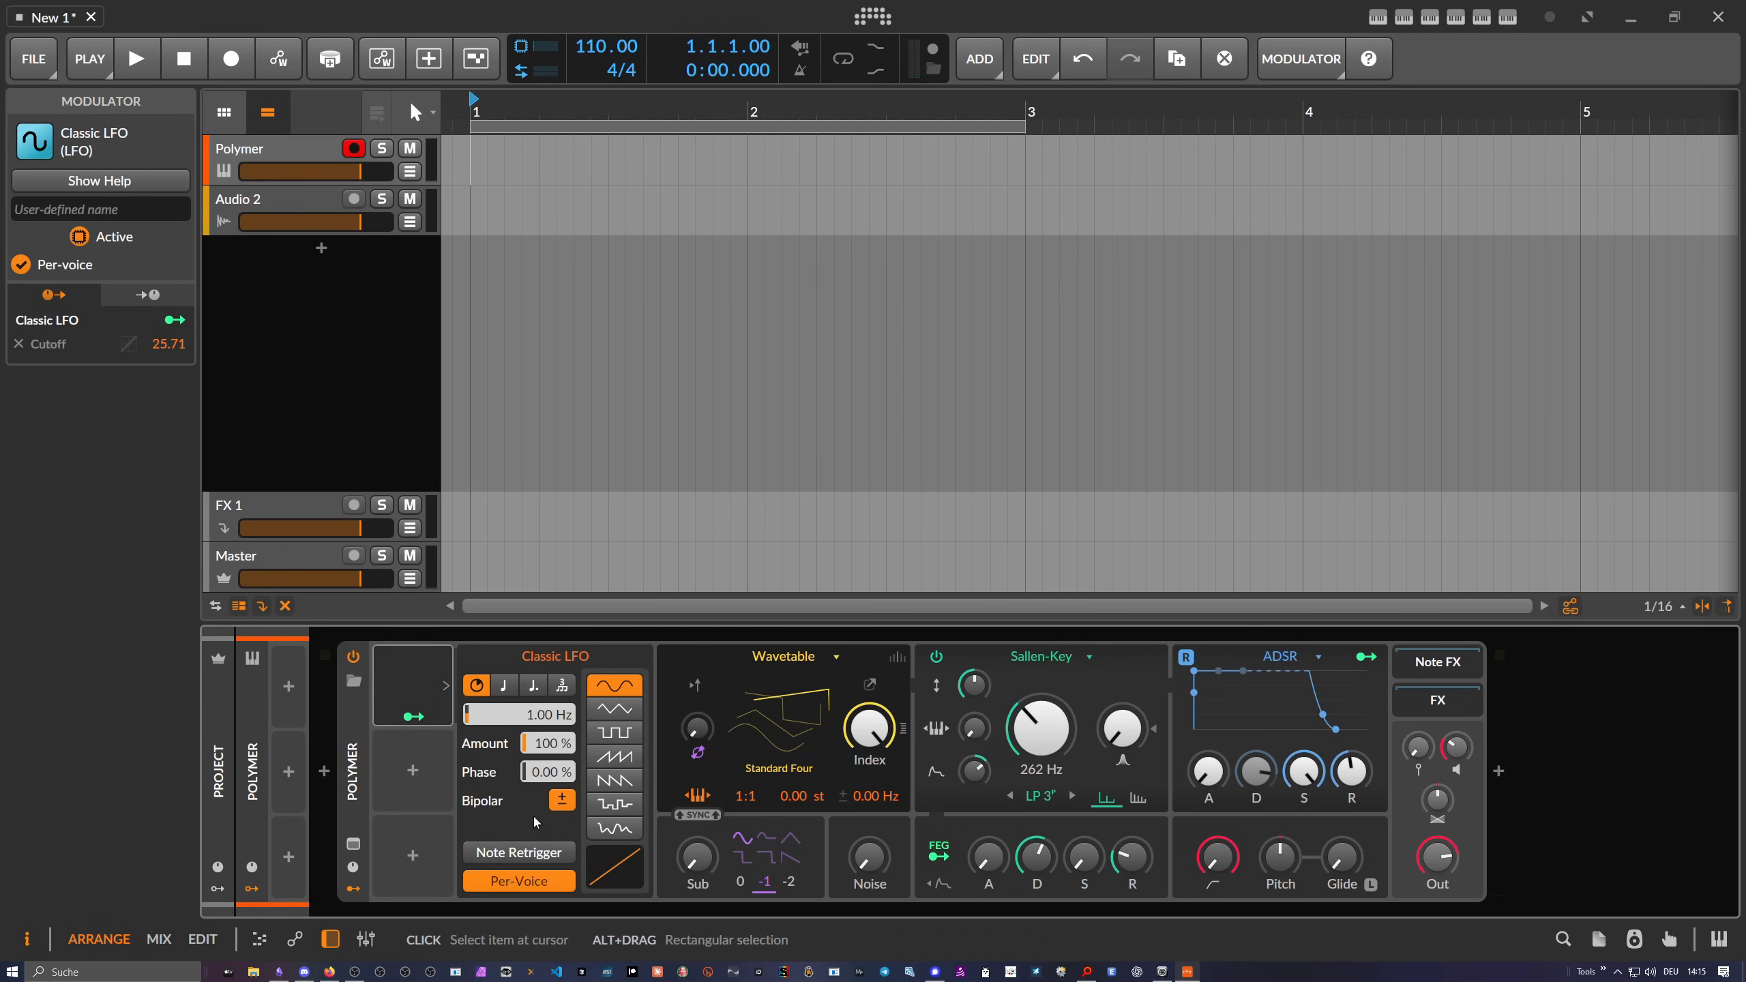
pyautogui.click(517, 853)
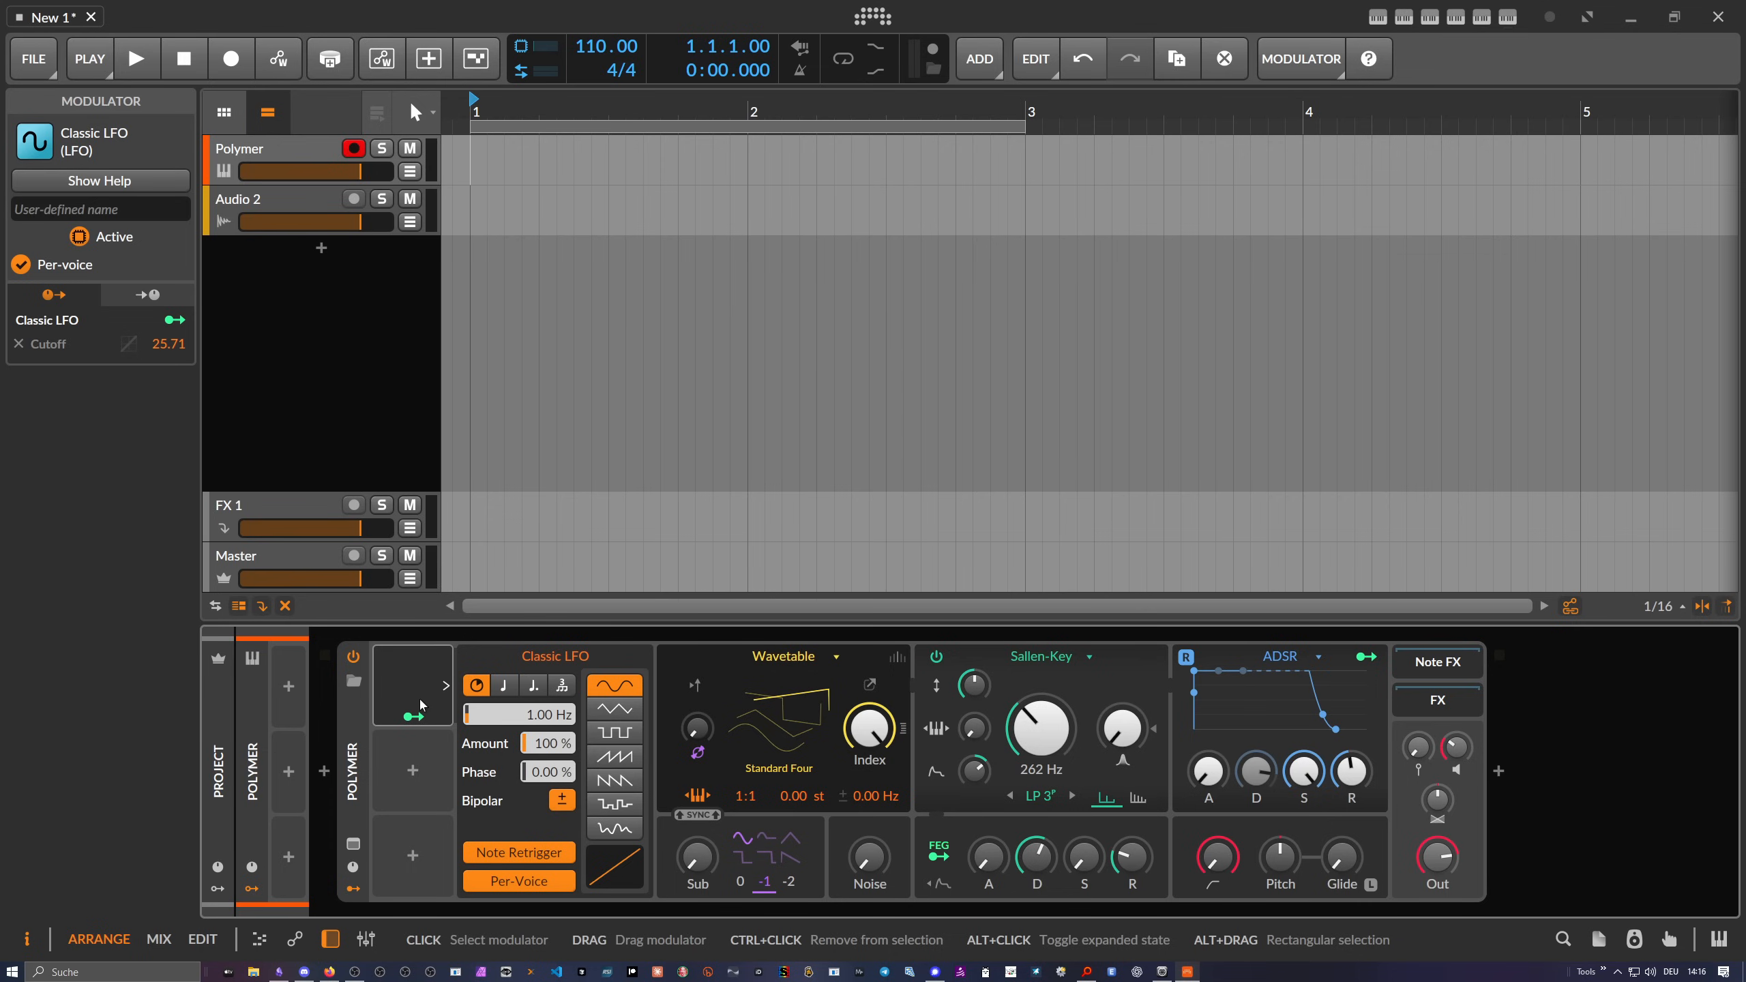
# Add a Random modulator in Polymer's second slot, toggling its Per-voice option off and on again
pyautogui.click(420, 769)
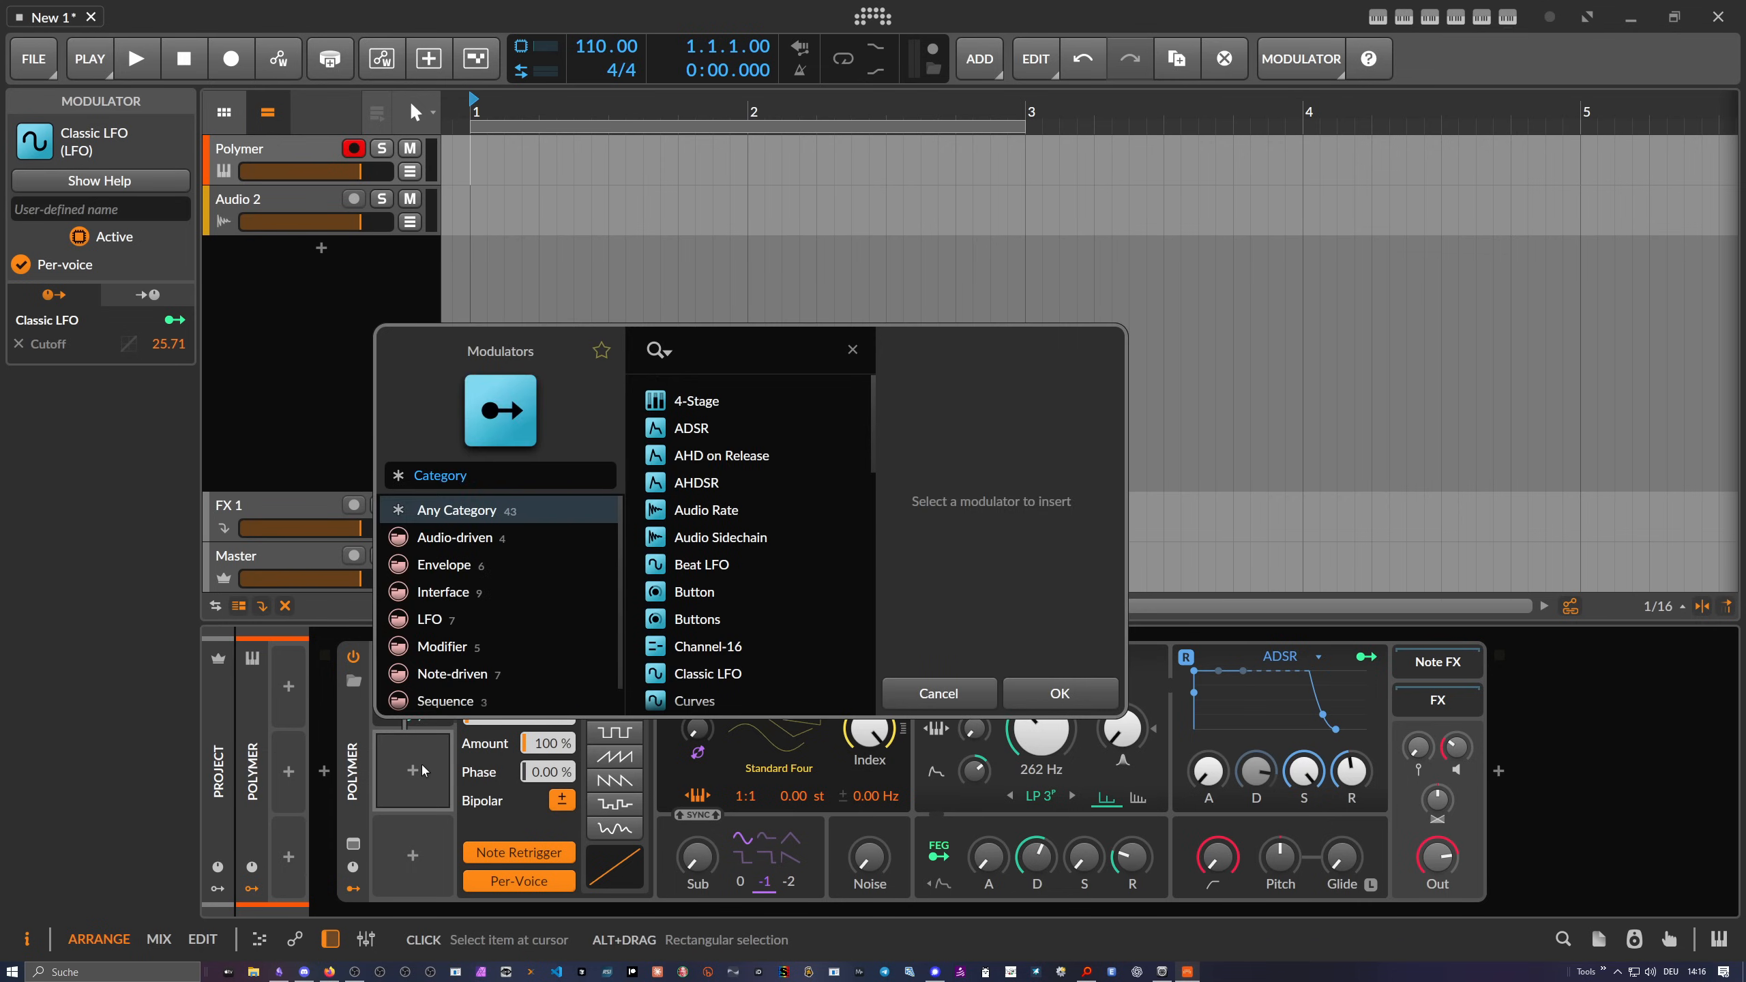
pyautogui.write('rand')
pyautogui.press('Down')
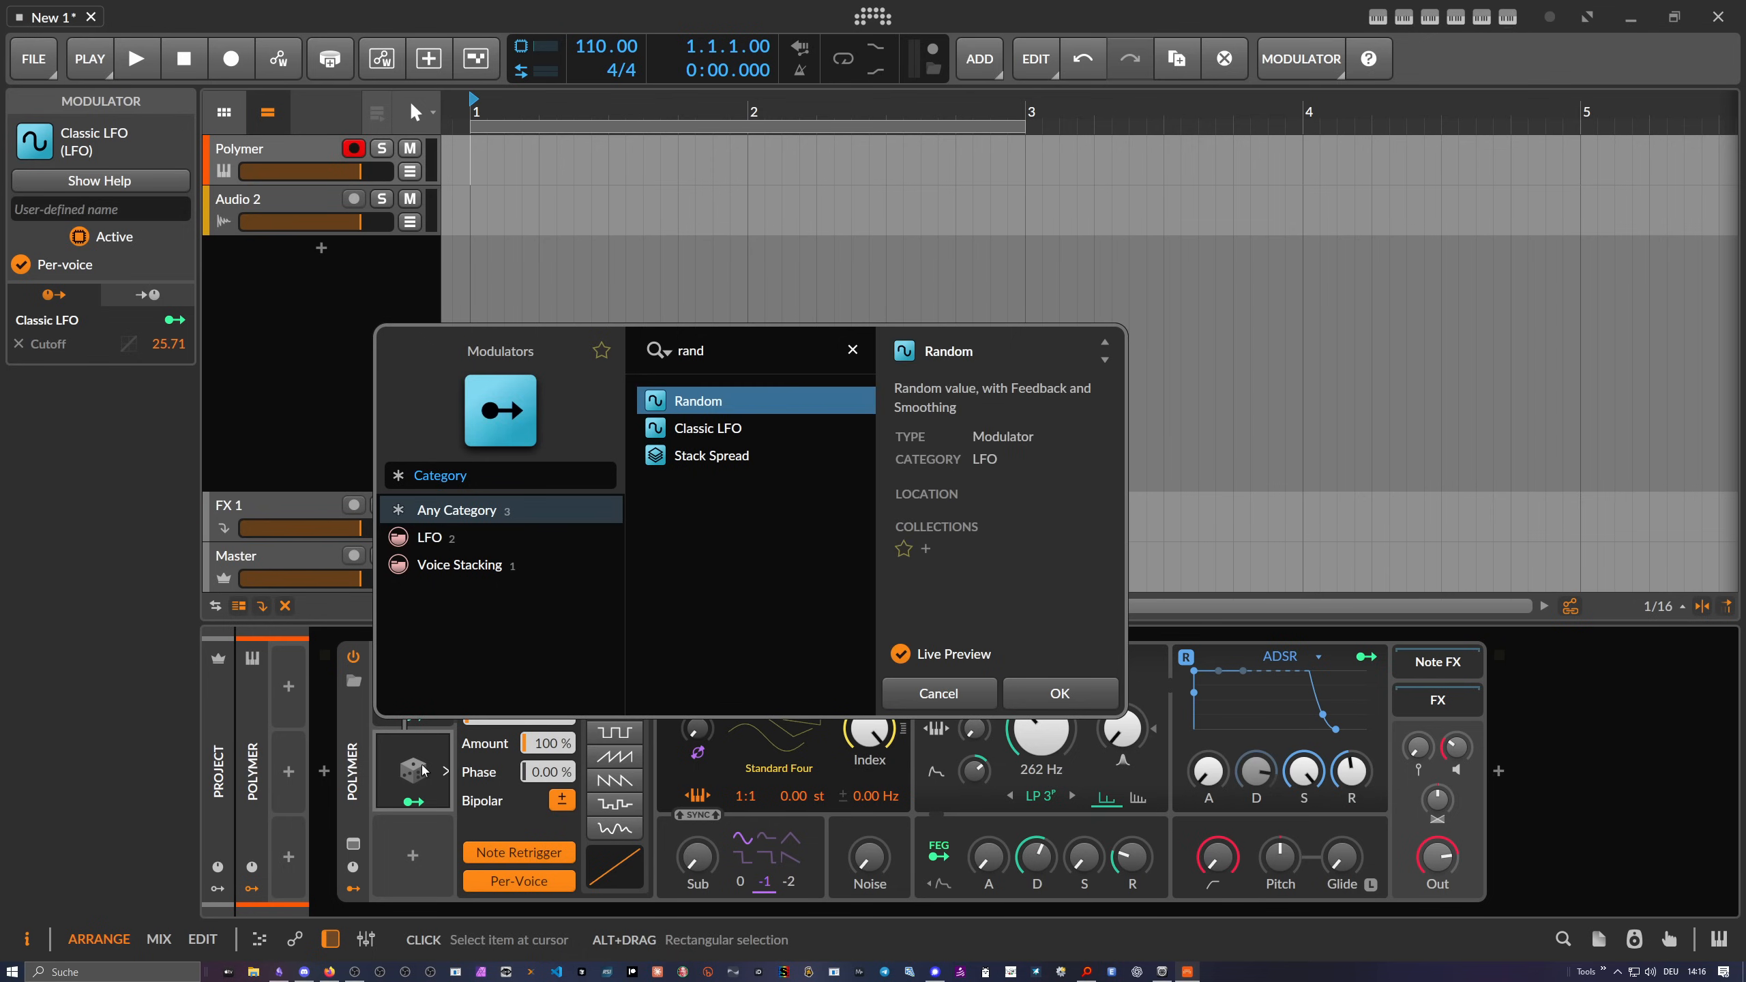
pyautogui.press('Return')
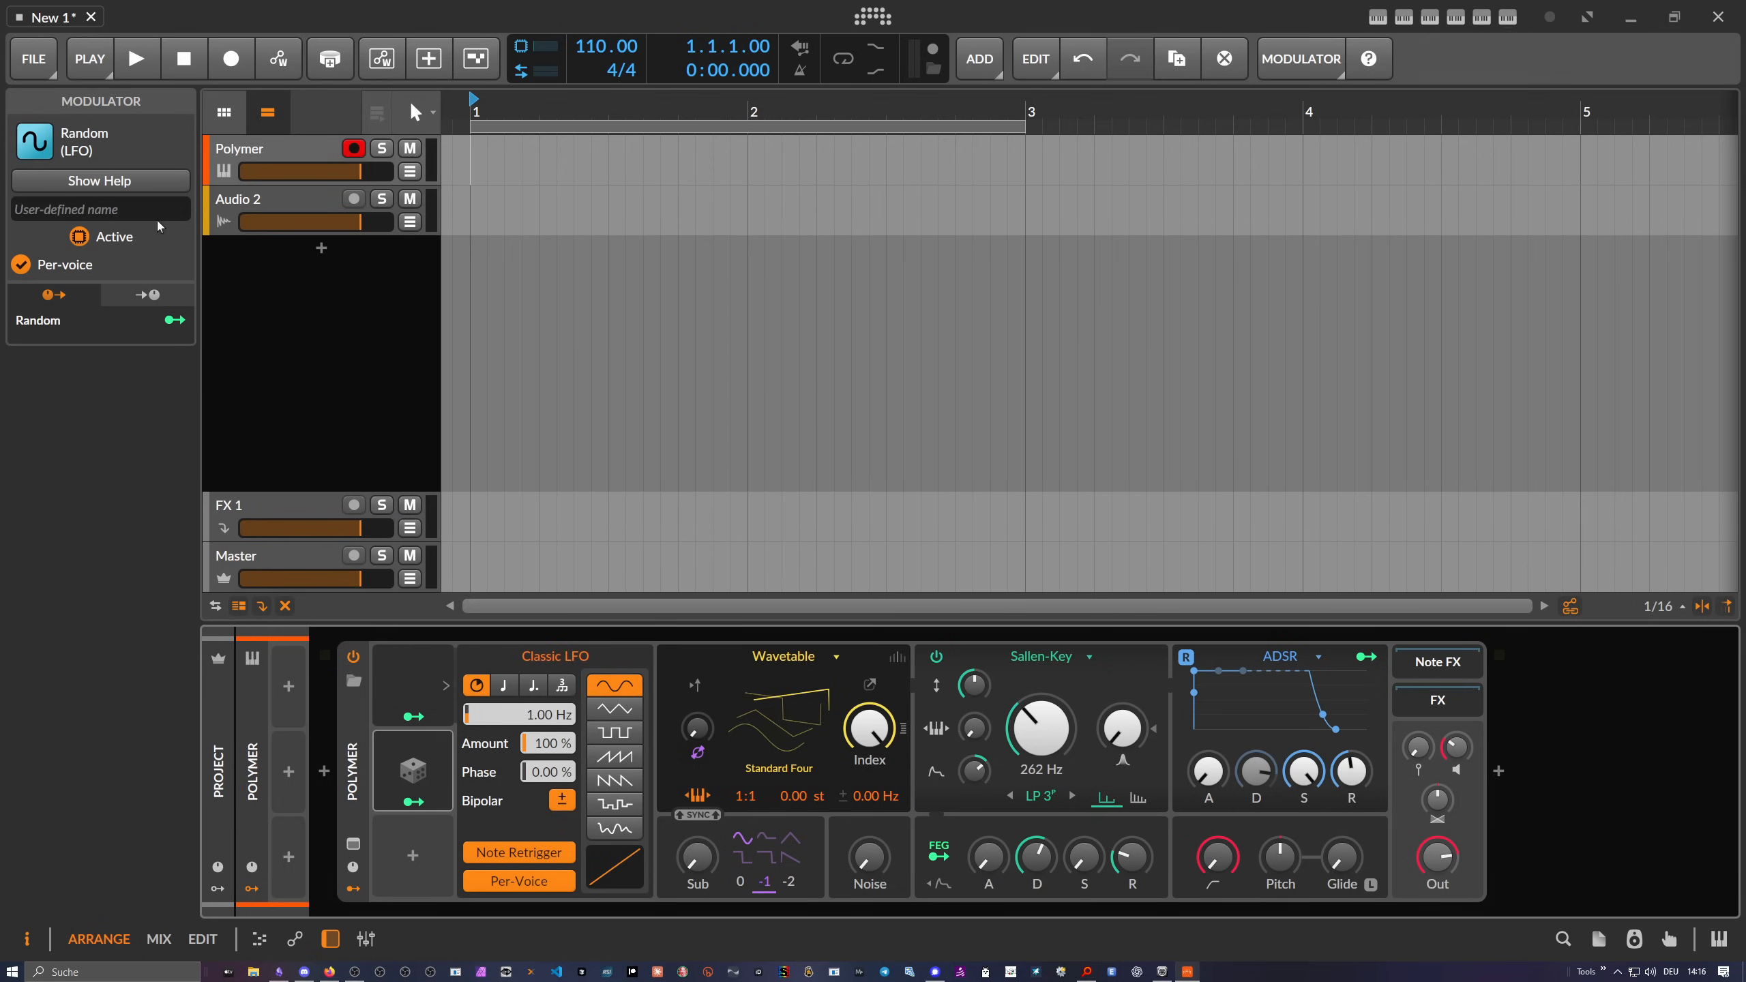
pyautogui.click(26, 267)
pyautogui.click(23, 265)
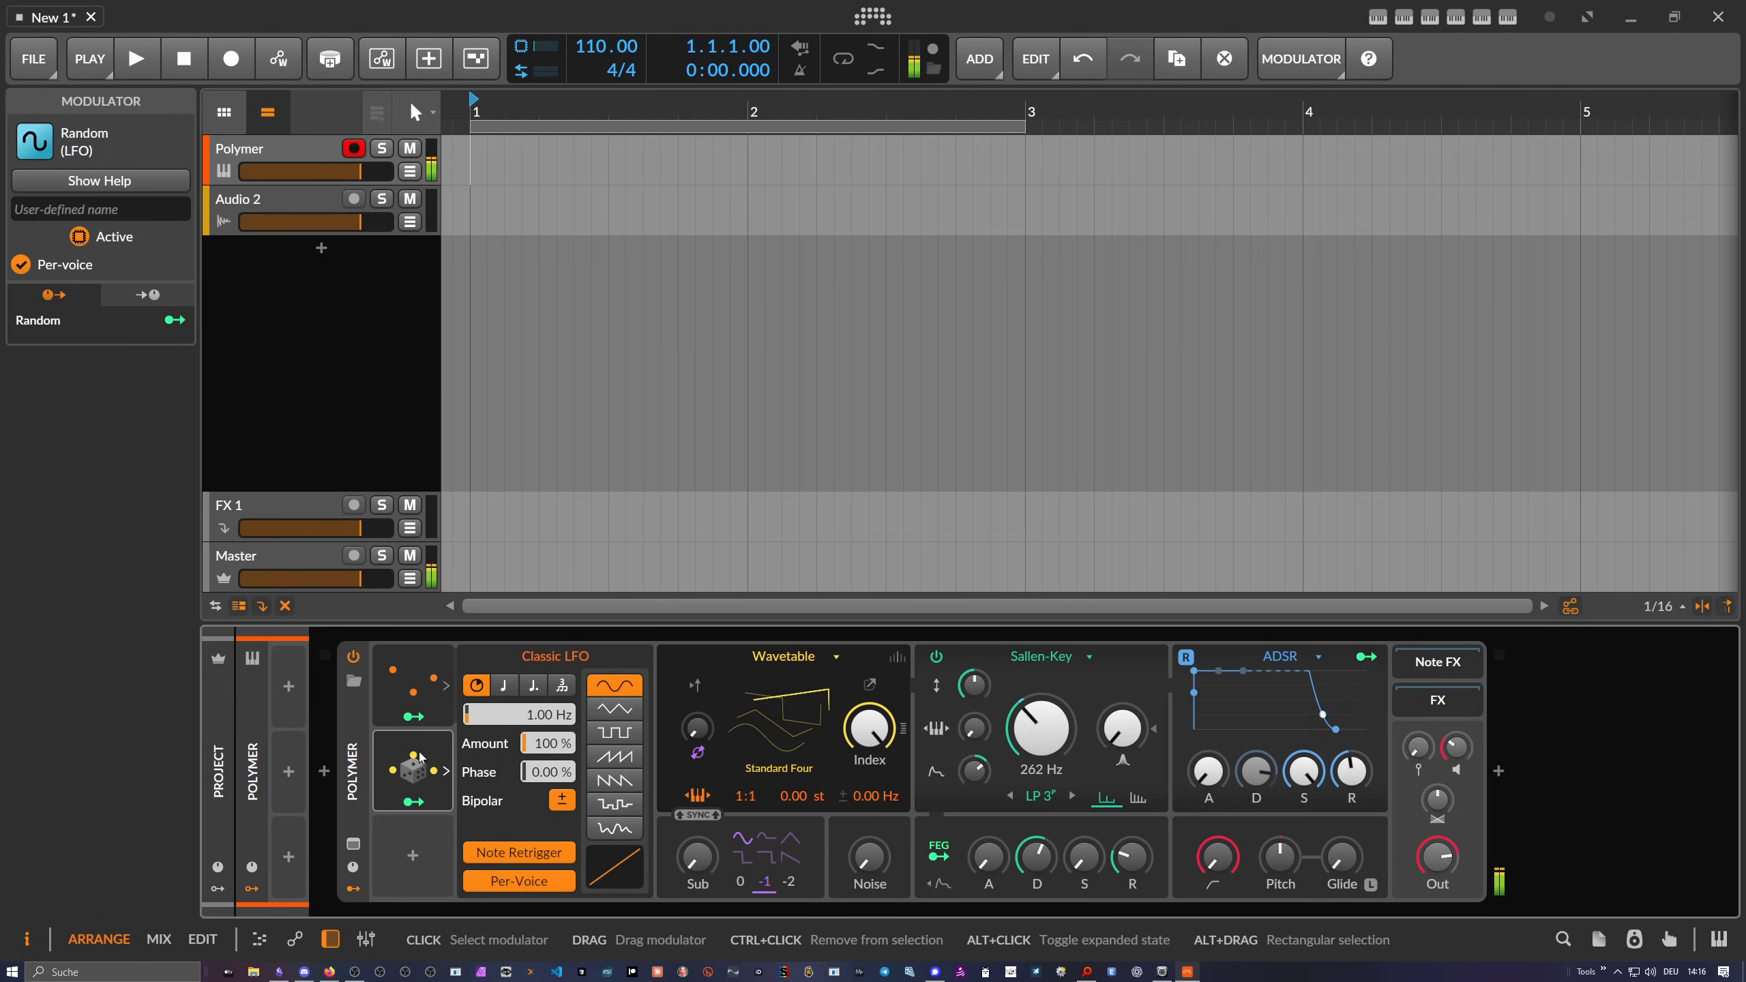
# Collapse the Classic LFO's settings, expand Random's and set the Random rate to 2.90 Hz
pyautogui.click(446, 686)
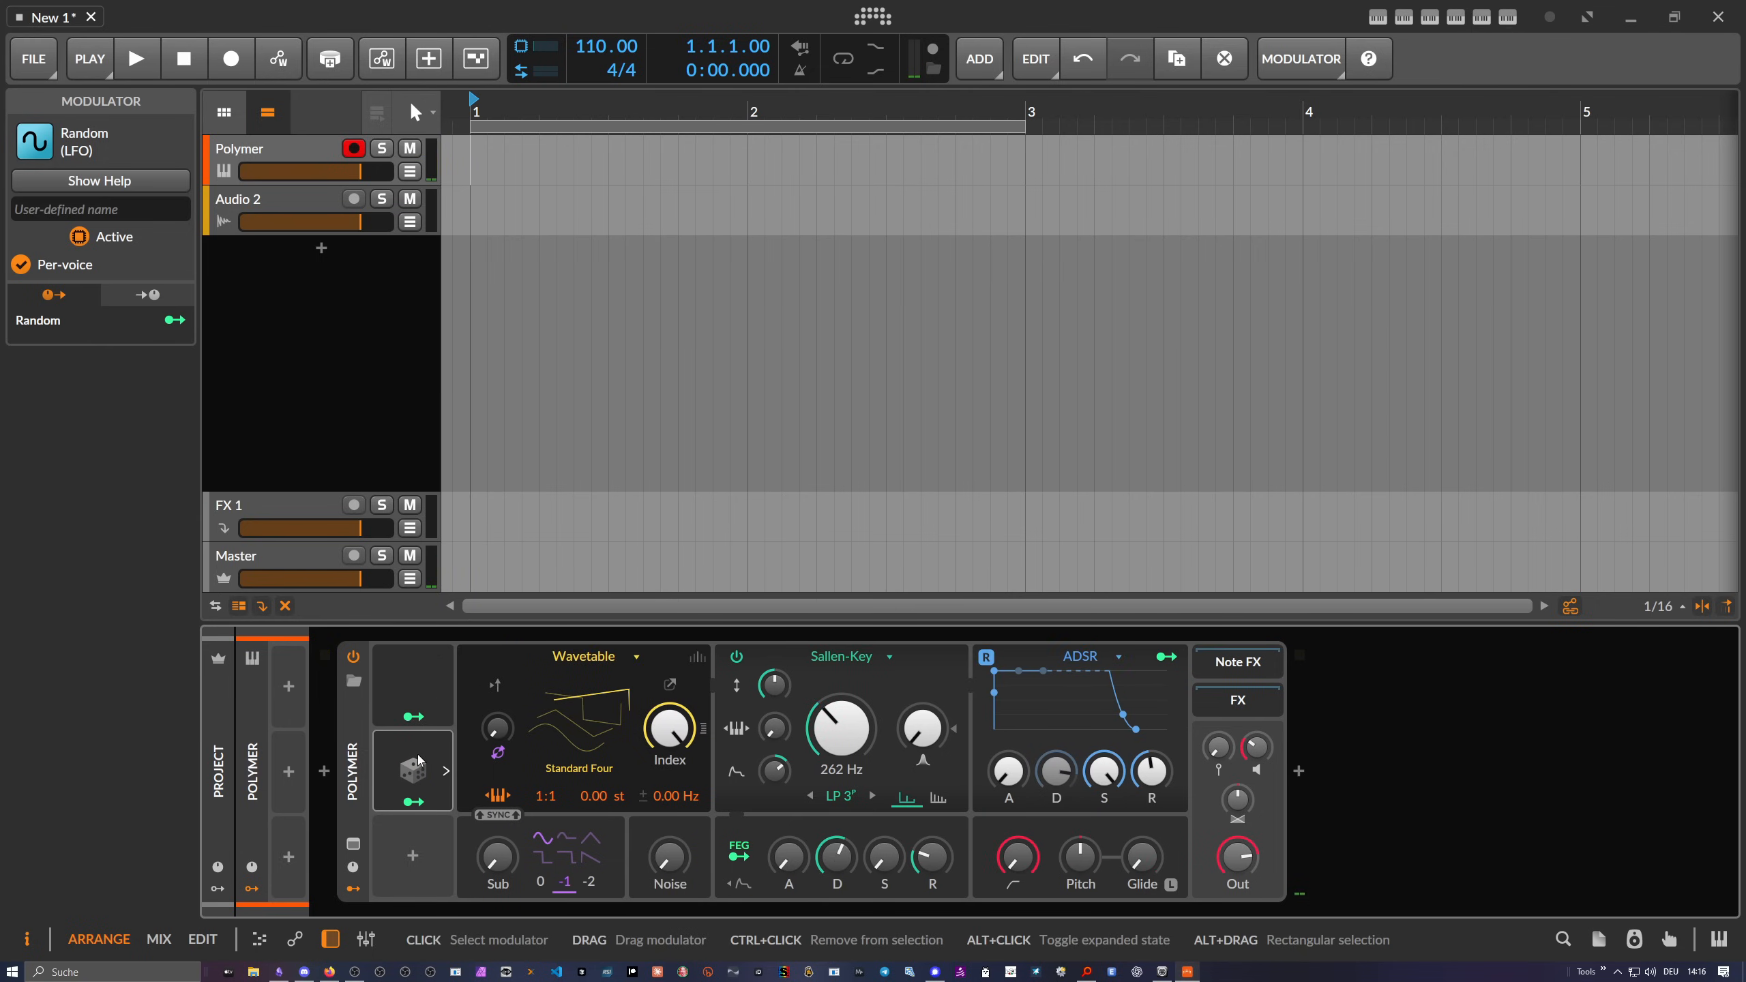
pyautogui.click(446, 770)
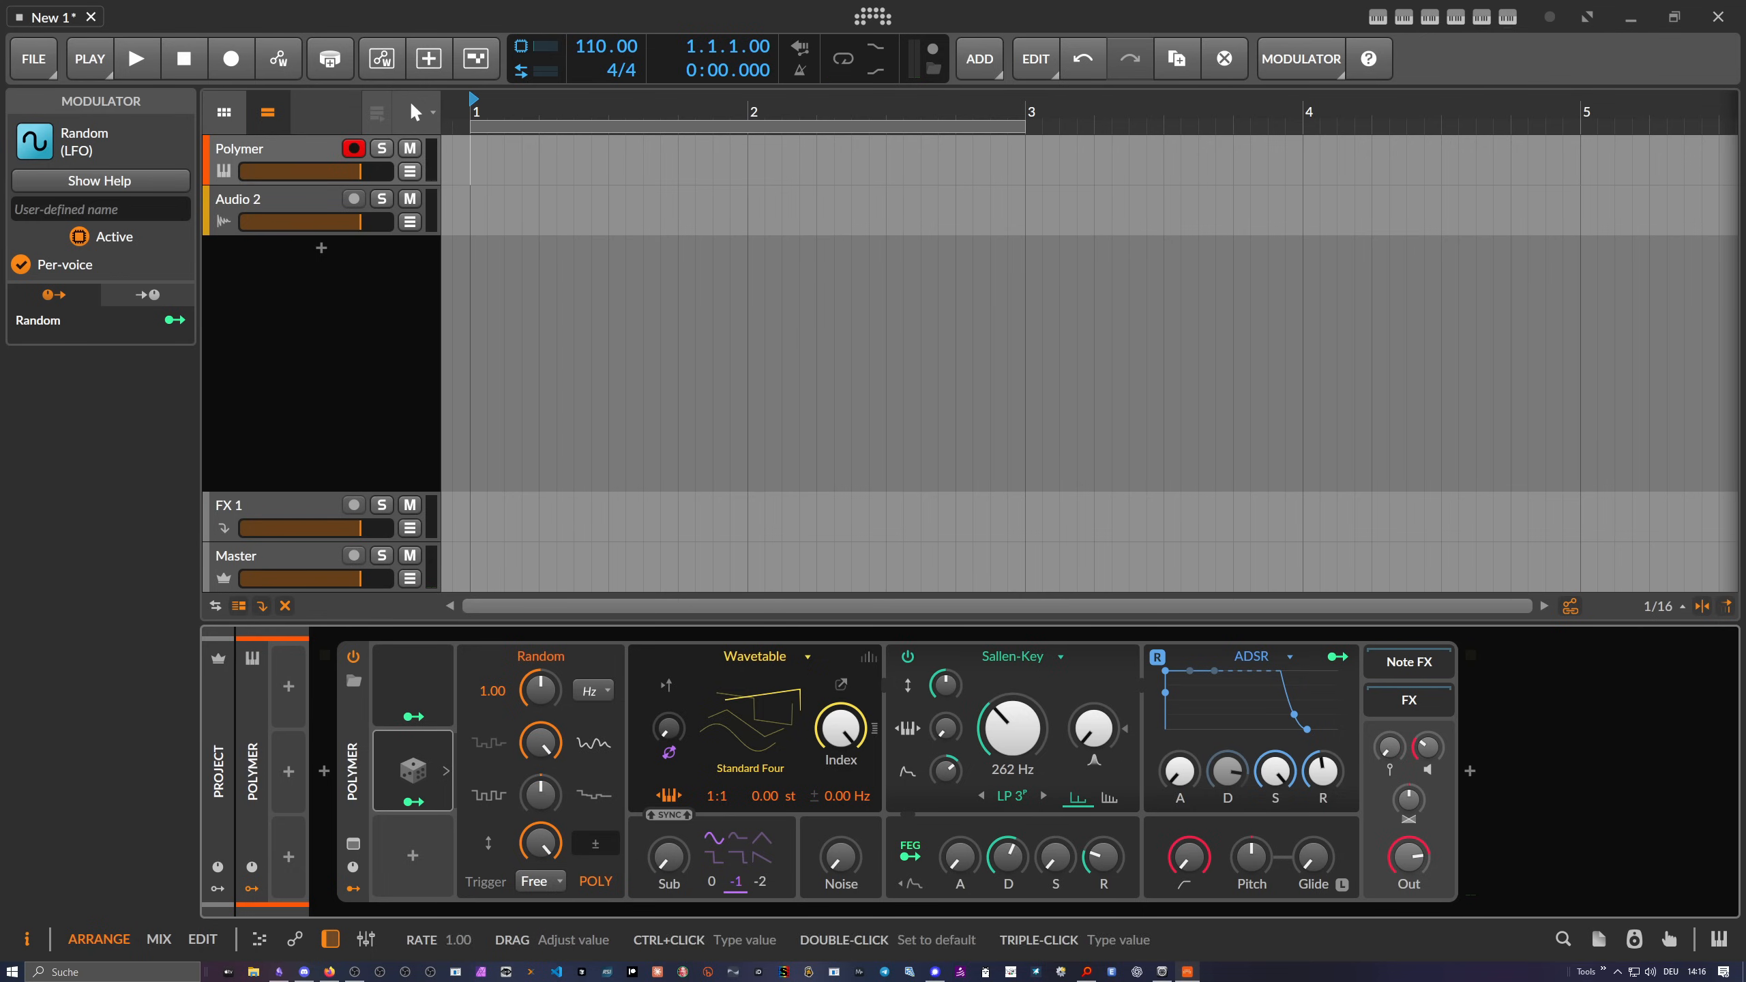
pyautogui.moveTo(540, 690); pyautogui.dragTo(540, 670)
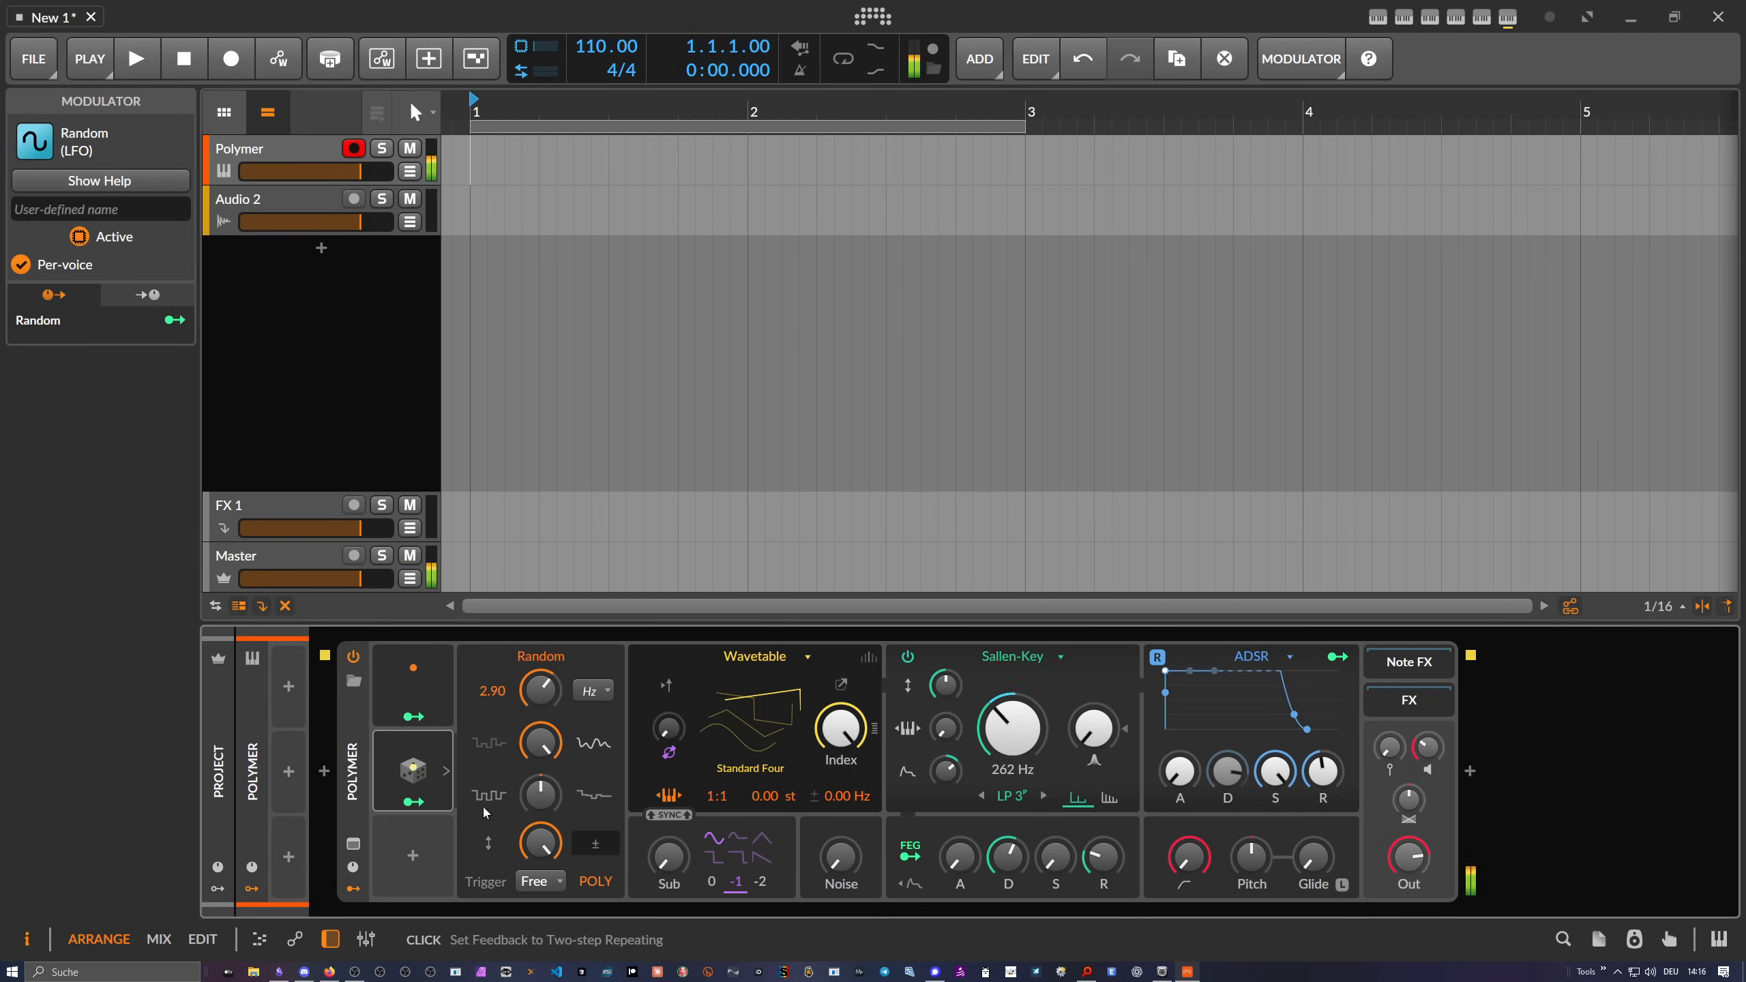
# Map Random to the Classic LFO's rate with an amount of ×9.856, and check the LFO's own mapping
pyautogui.click(426, 805)
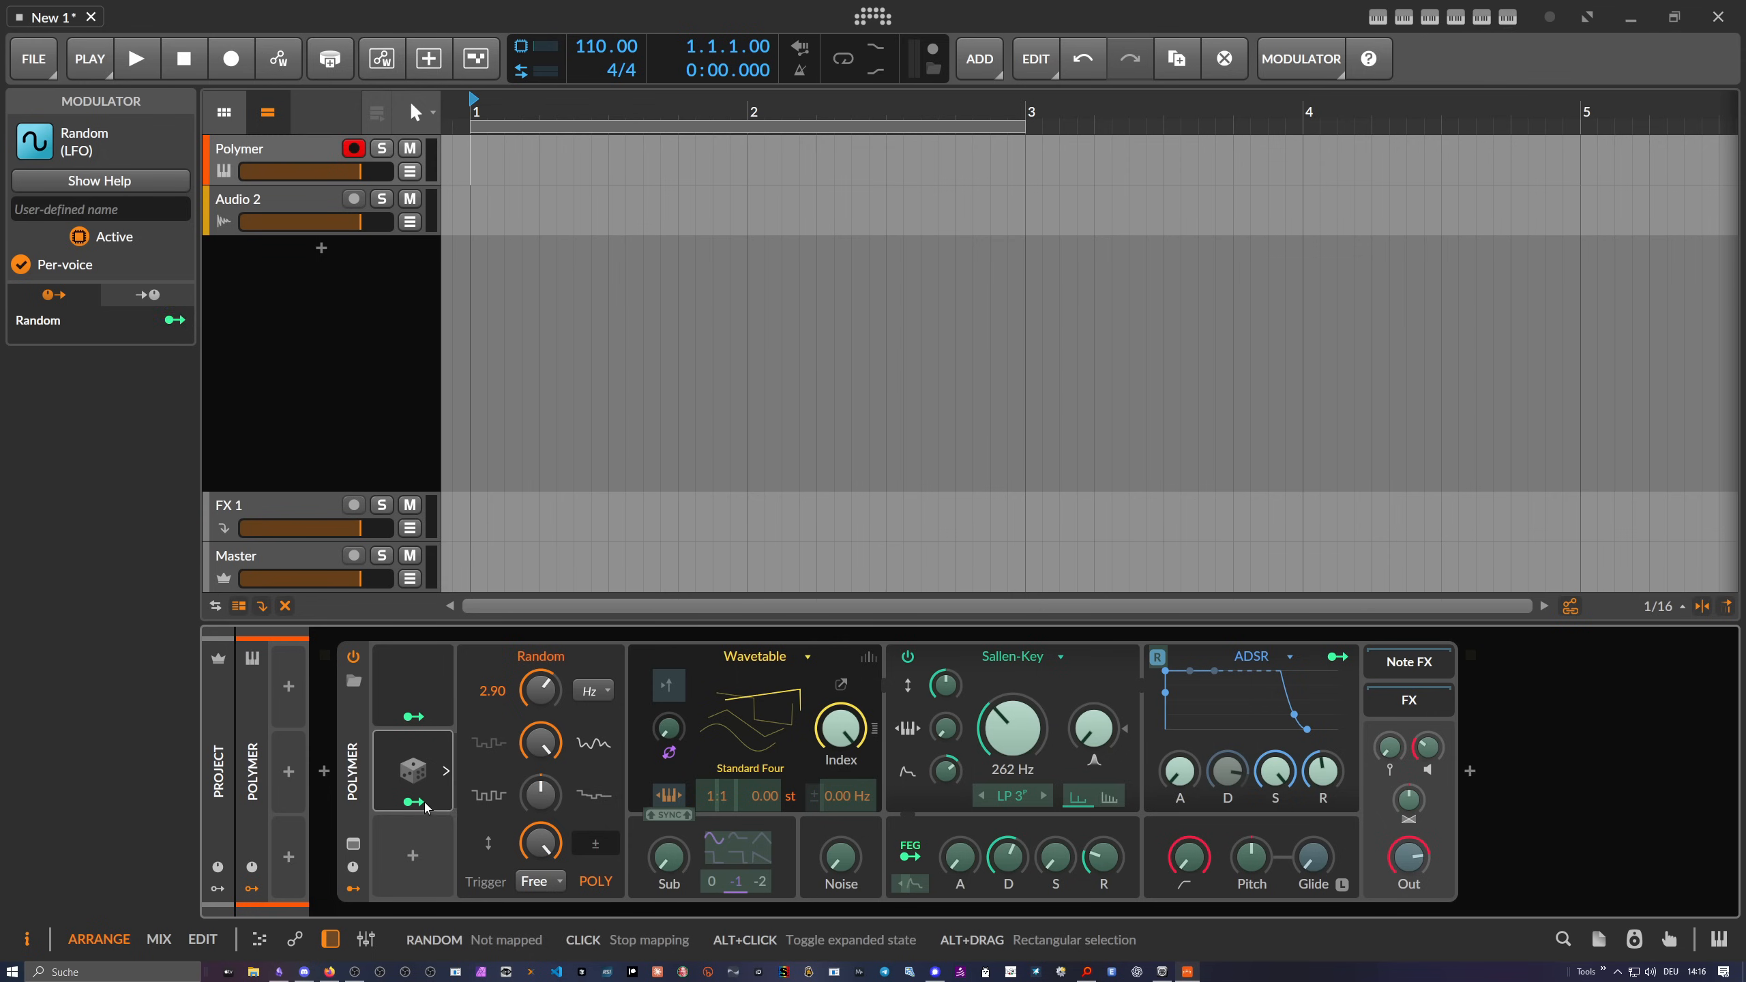
pyautogui.click(422, 682)
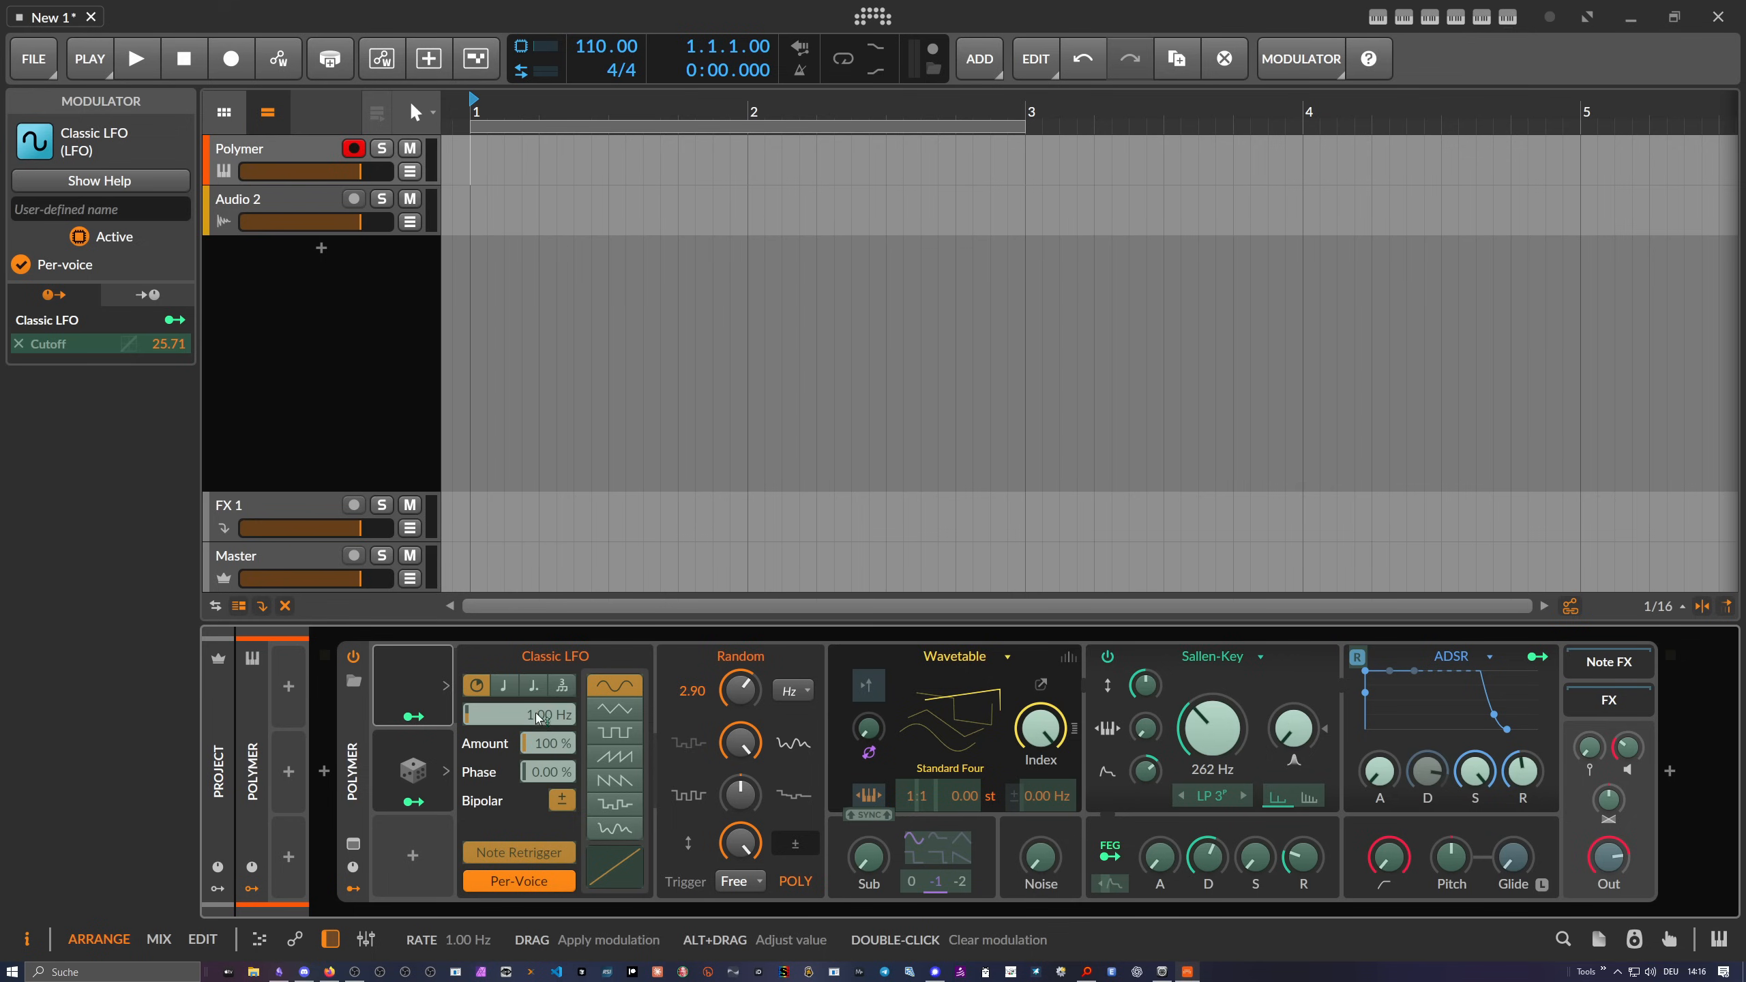
pyautogui.moveTo(532, 721); pyautogui.dragTo(534, 682)
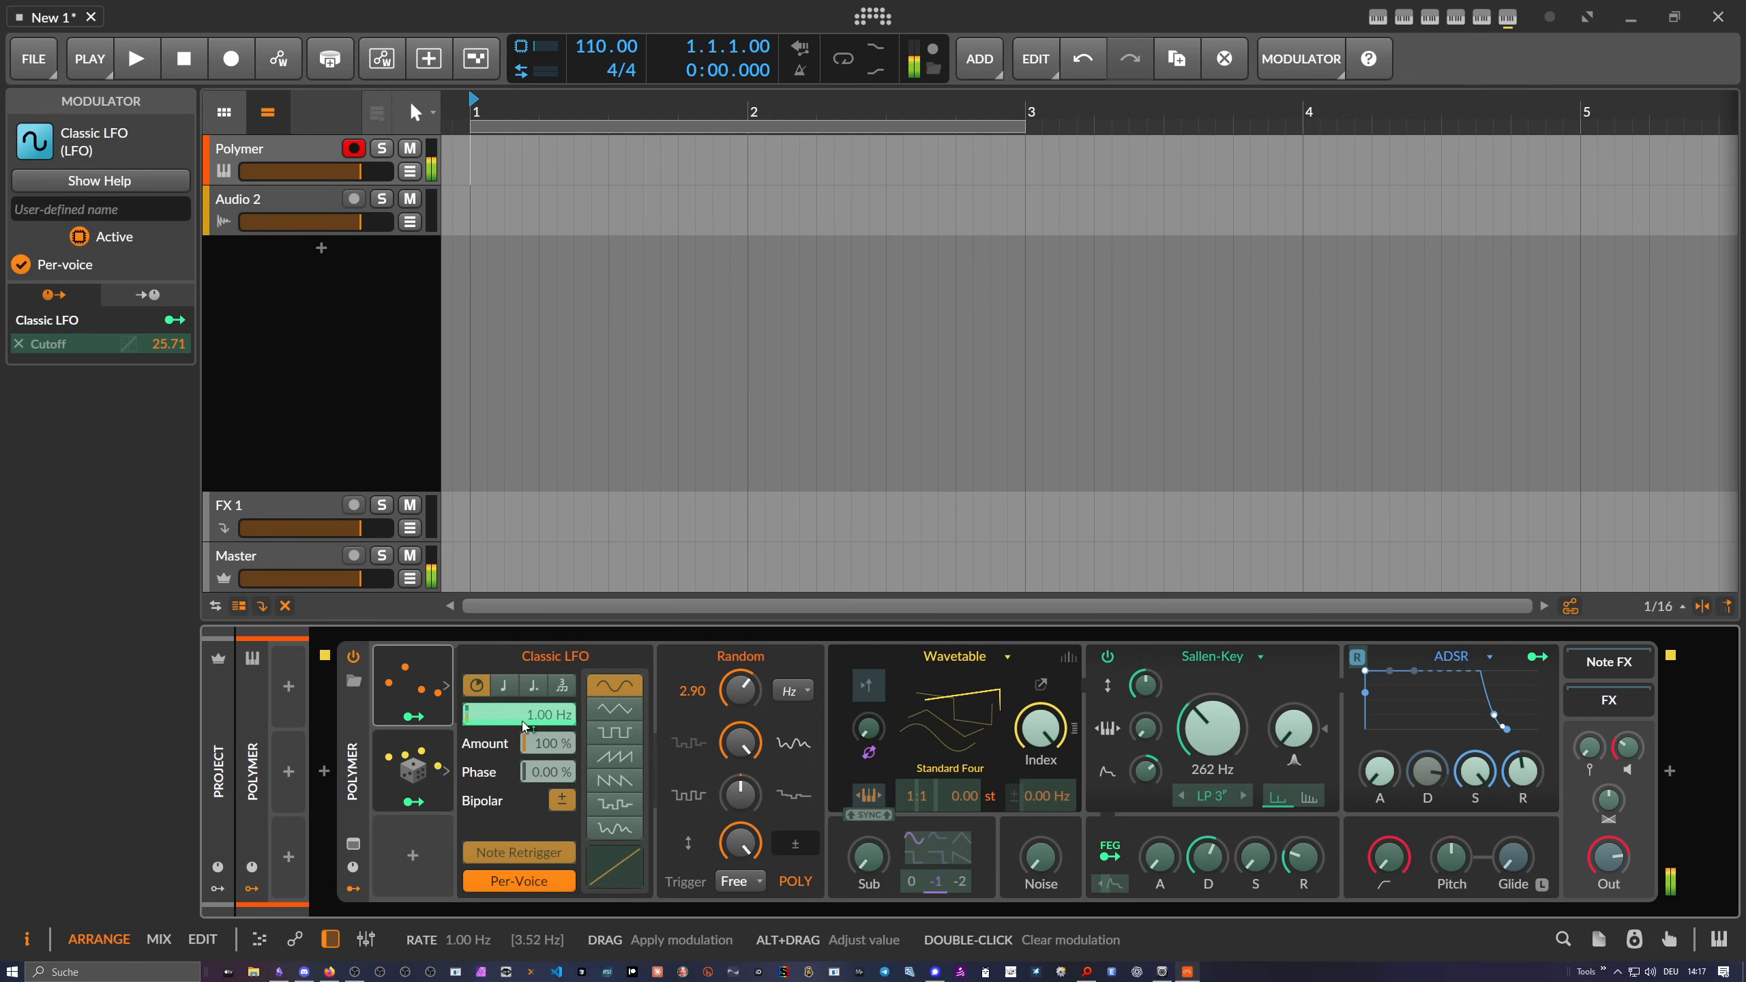
pyautogui.click(445, 725)
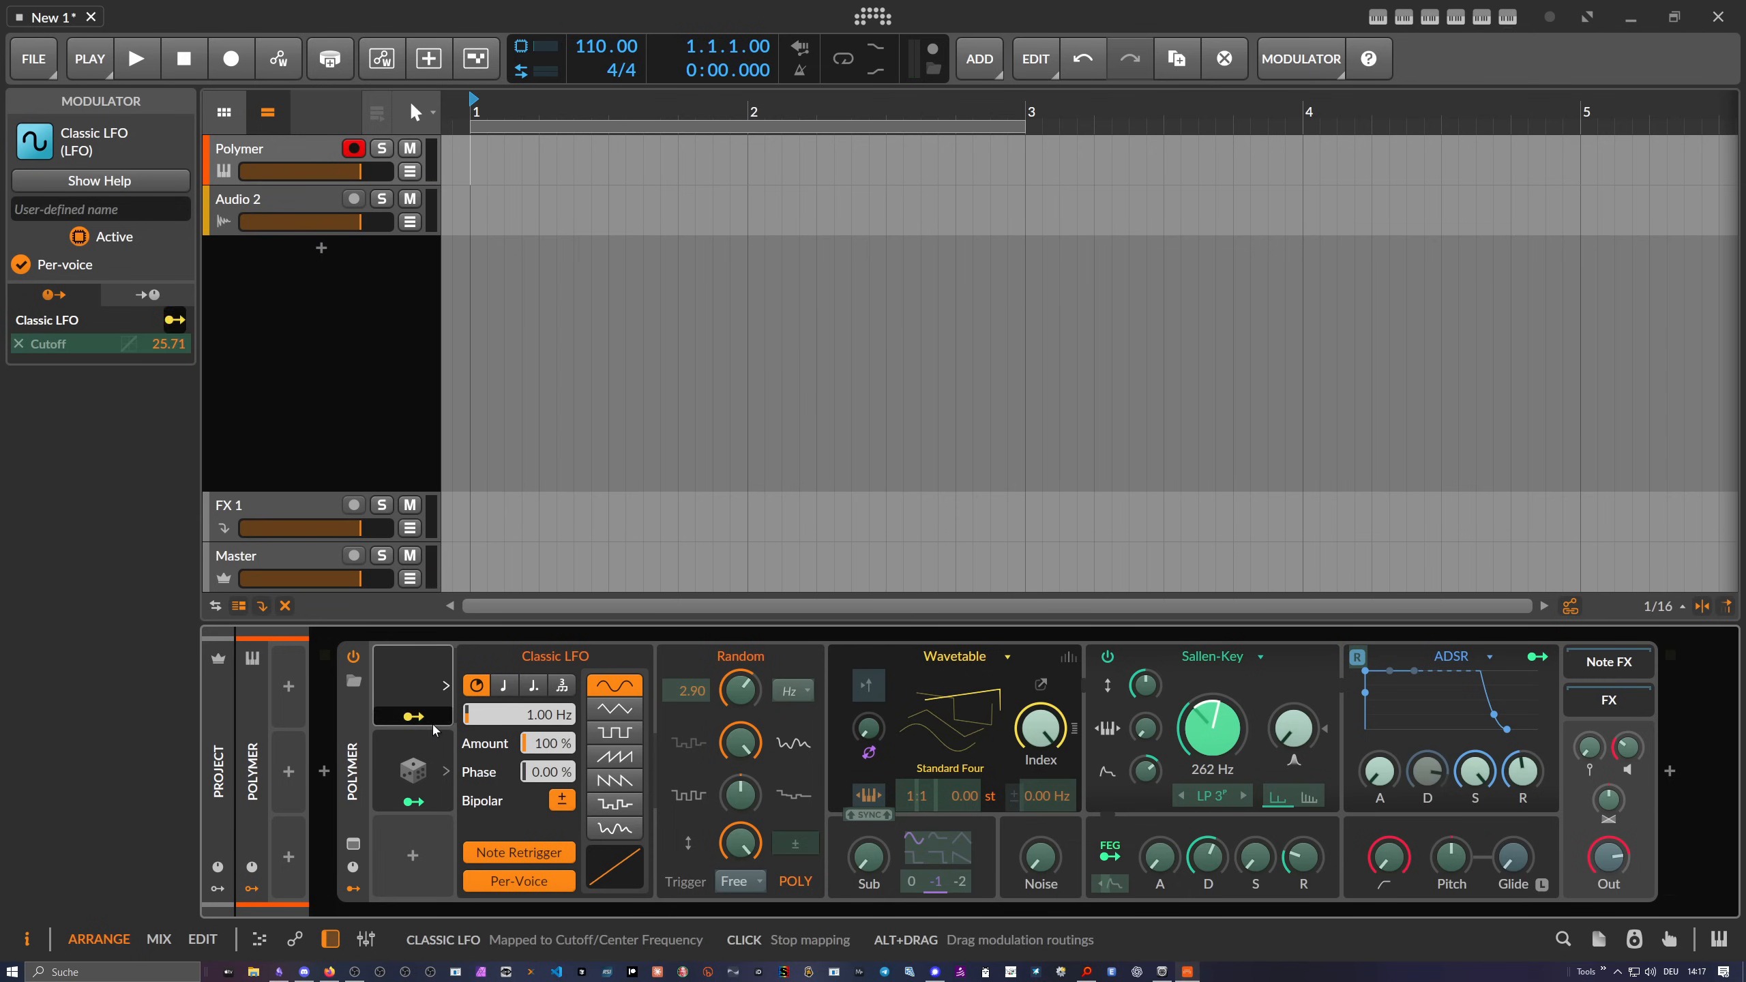
pyautogui.click(435, 730)
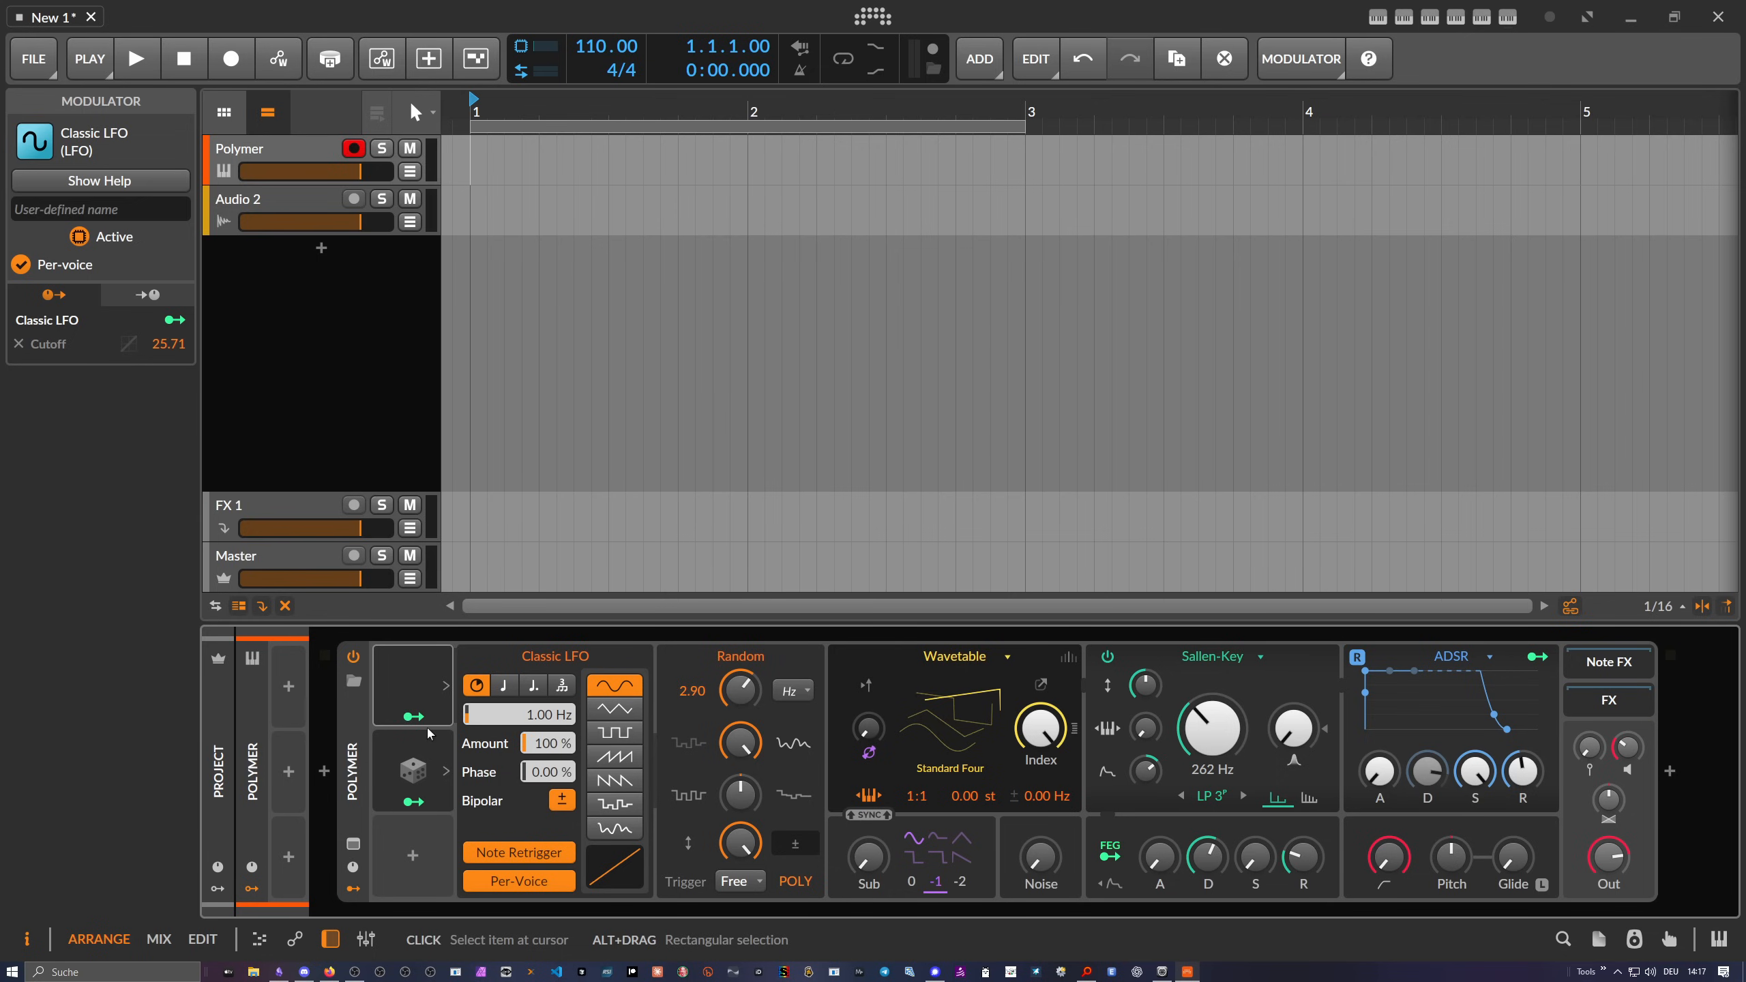
# Collapse the settings of both modulators, and reopen those of the Classic LFO
pyautogui.click(417, 677)
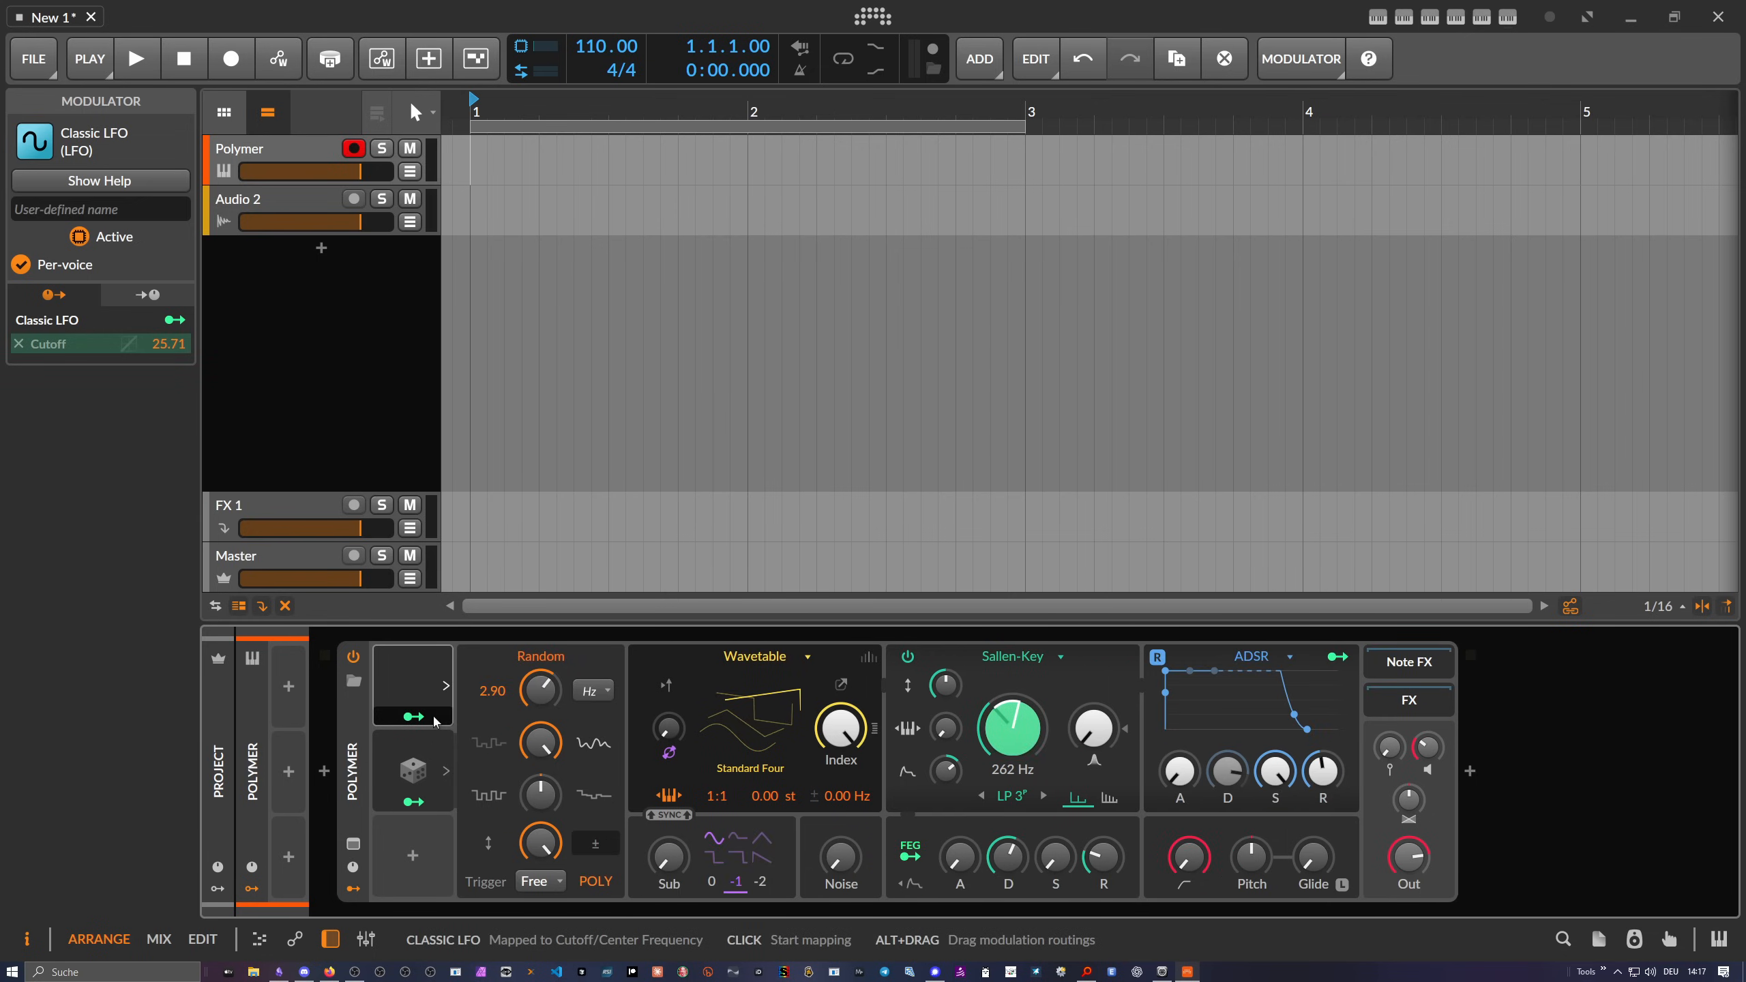
pyautogui.click(431, 755)
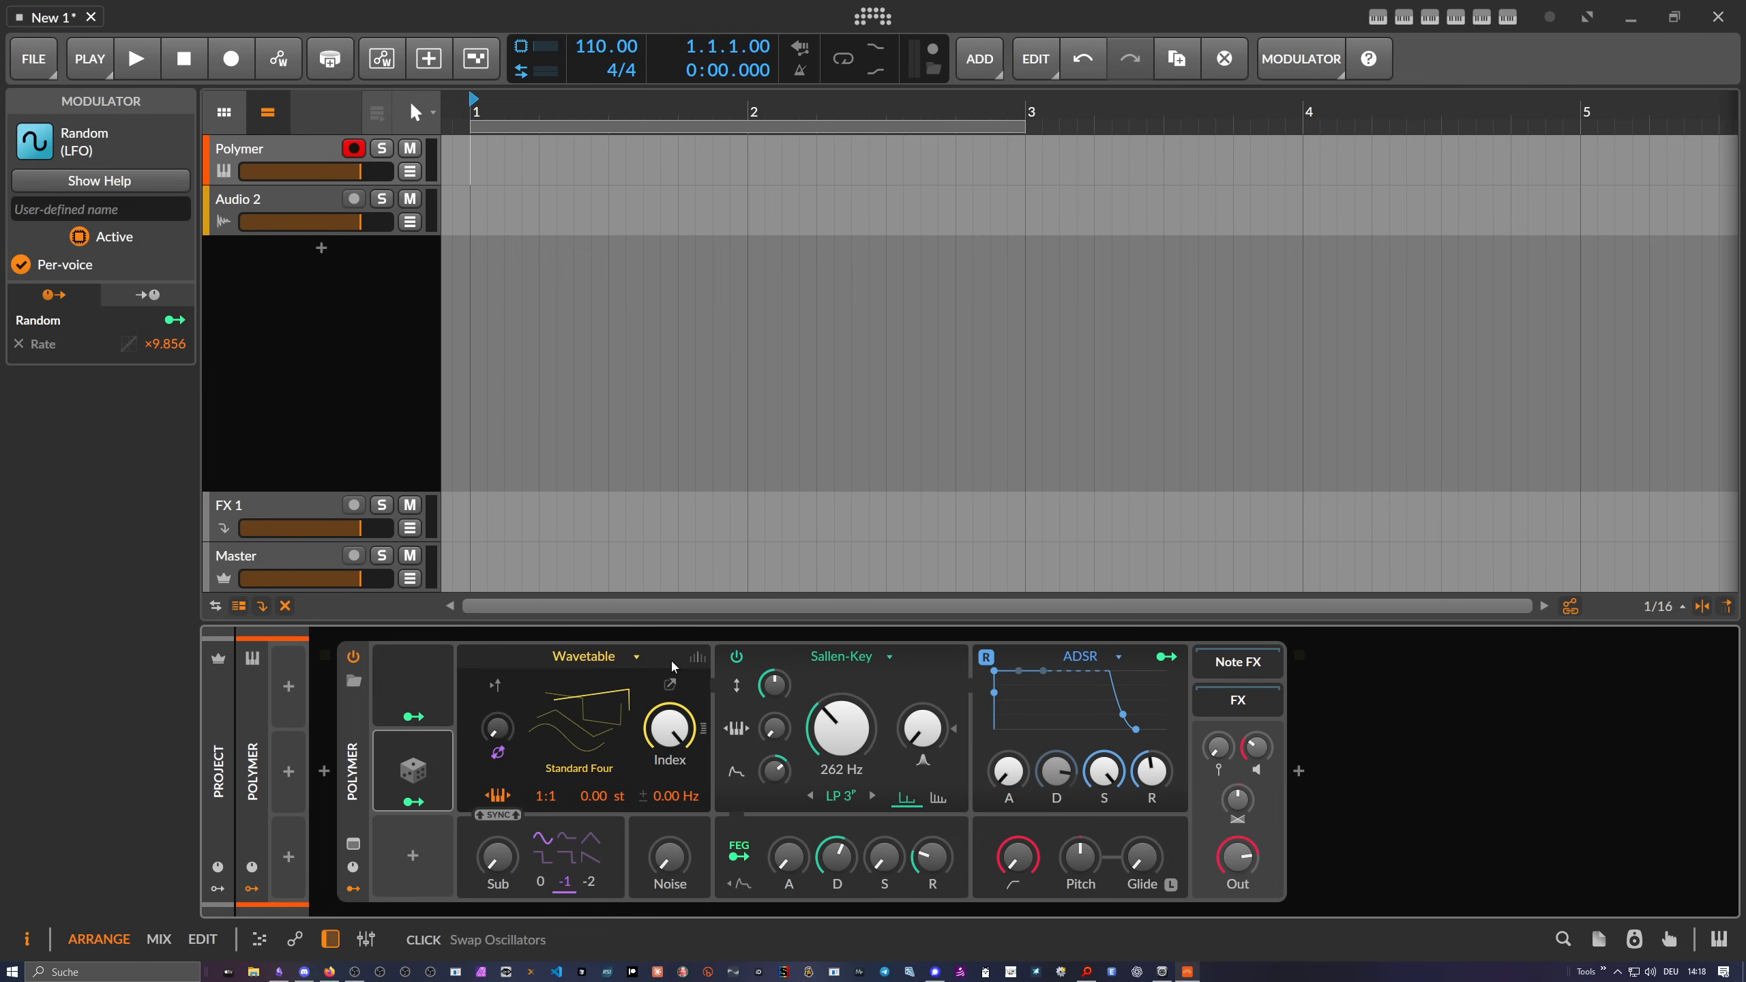
pyautogui.click(421, 683)
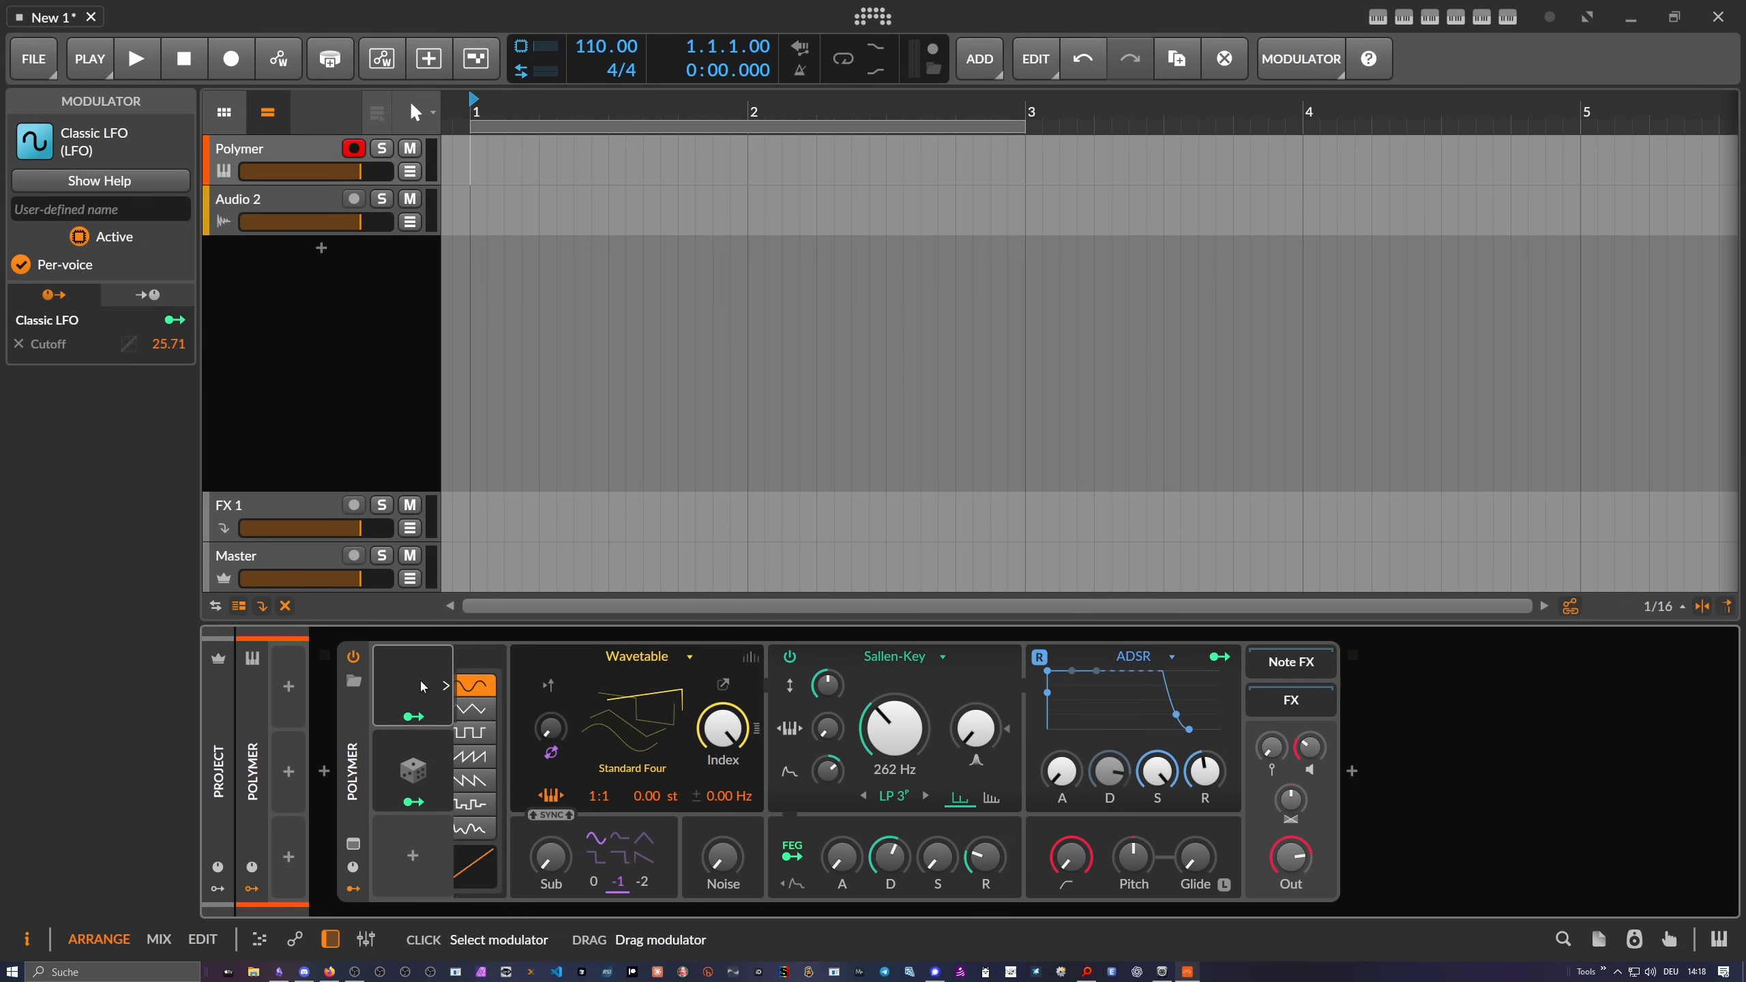
# Delete the Classic LFO and Random modulators from Polymer
pyautogui.press('Delete')
pyautogui.click(416, 762)
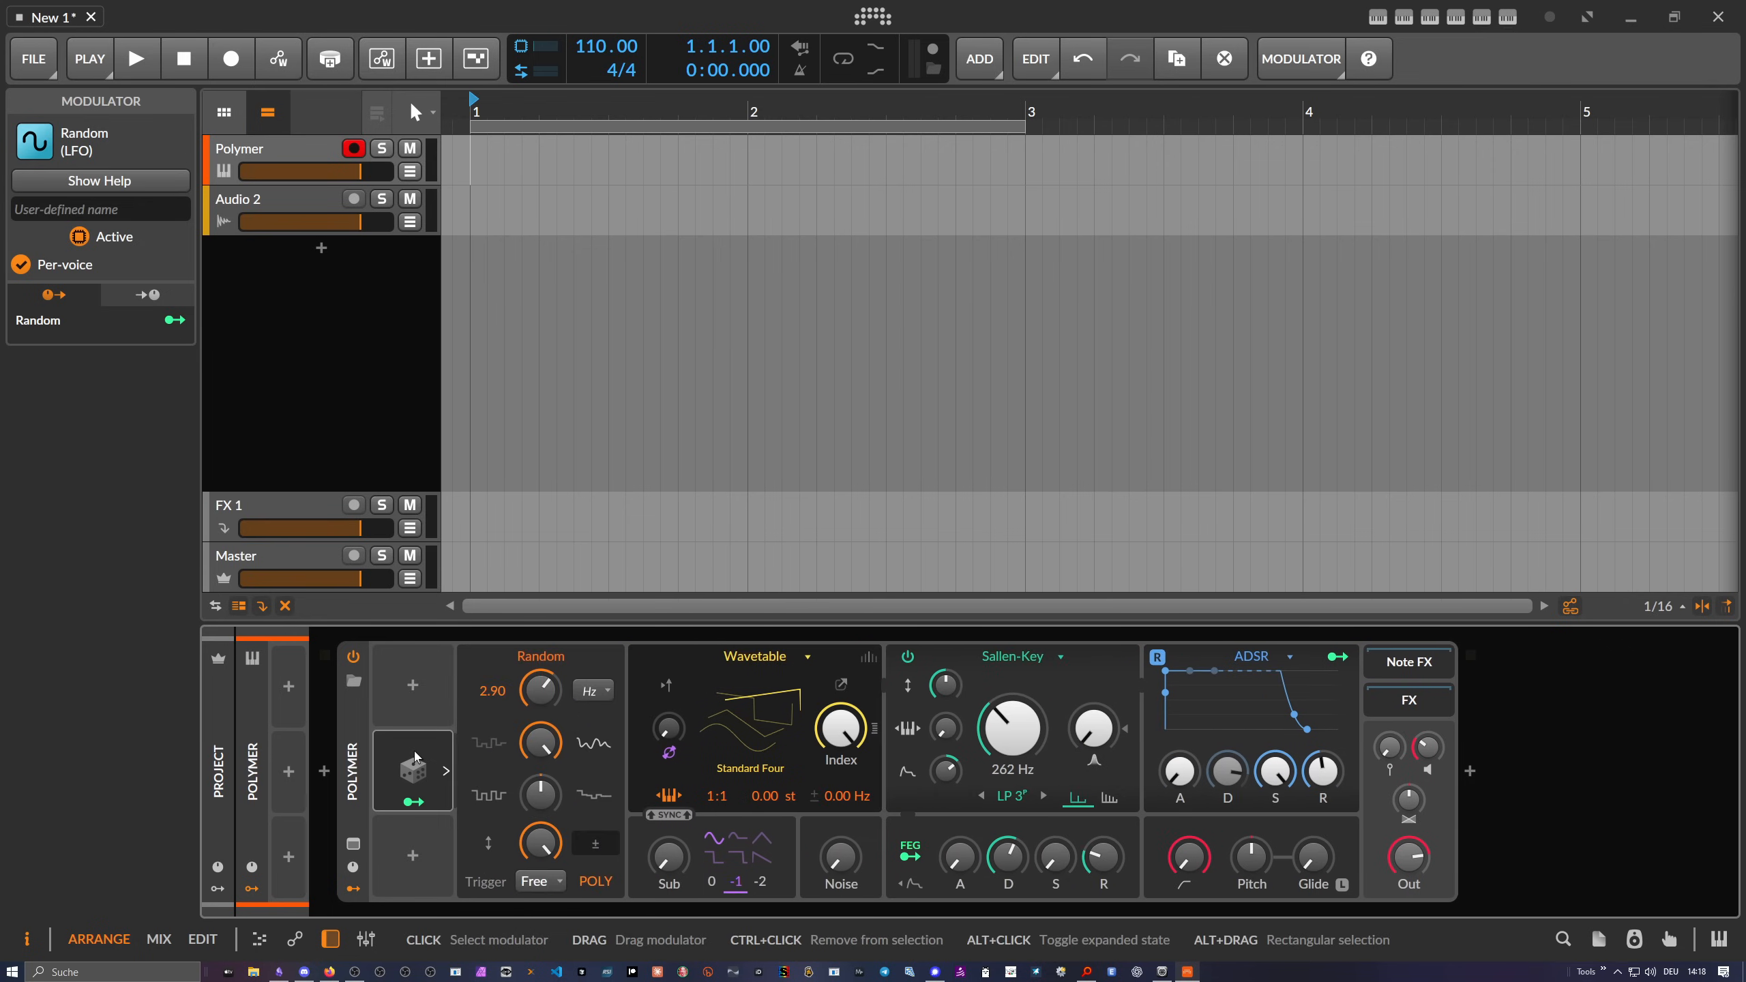
pyautogui.press('Delete')
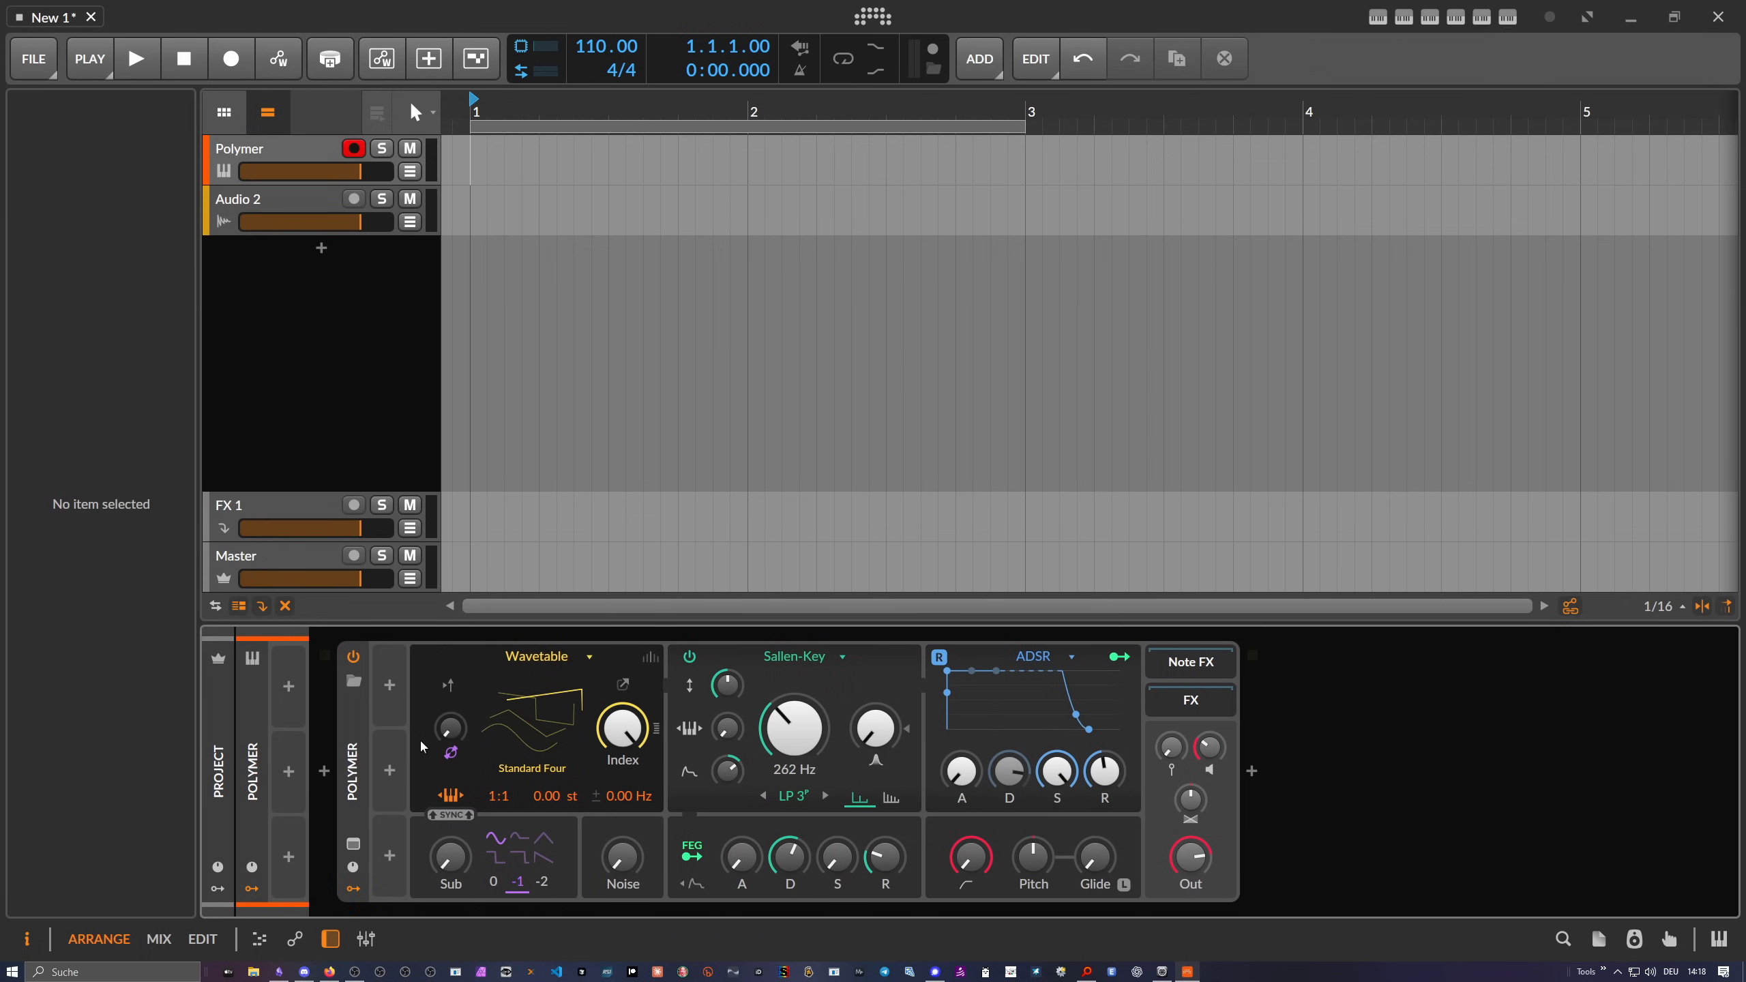
# Select the Polymer device and raise its Voice Stacking to 3
pyautogui.click(352, 765)
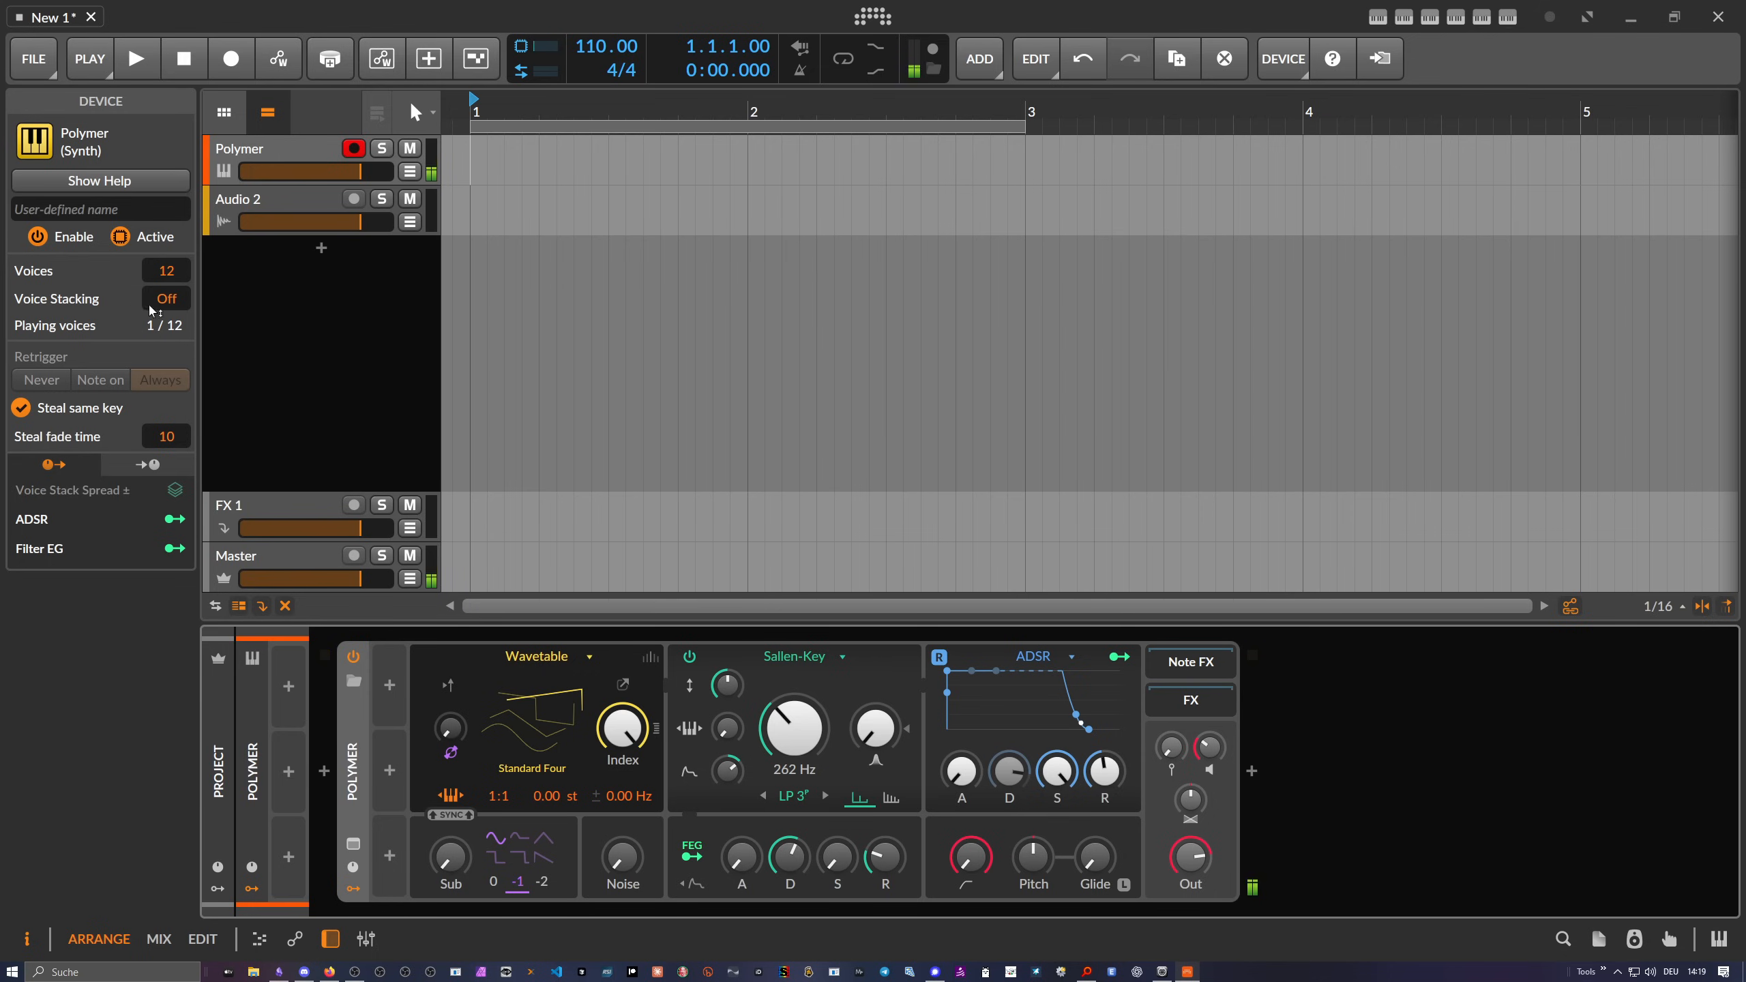
pyautogui.moveTo(164, 301); pyautogui.dragTo(164, 294)
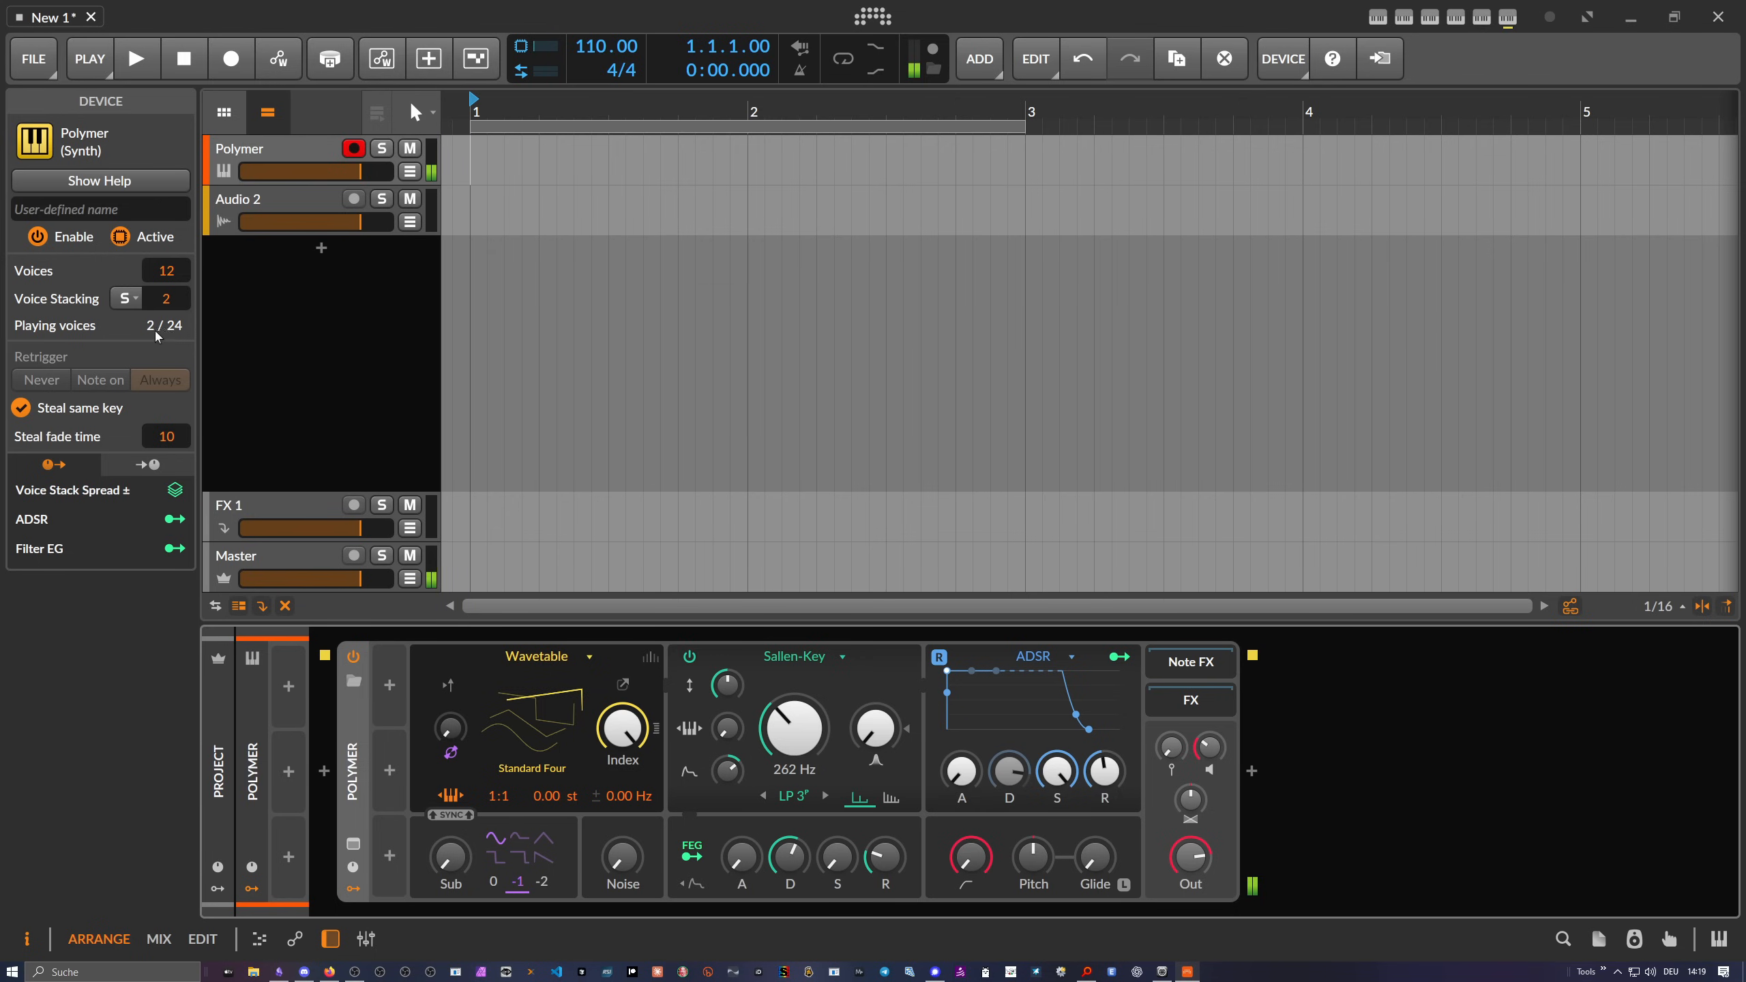
pyautogui.moveTo(169, 306); pyautogui.dragTo(169, 293)
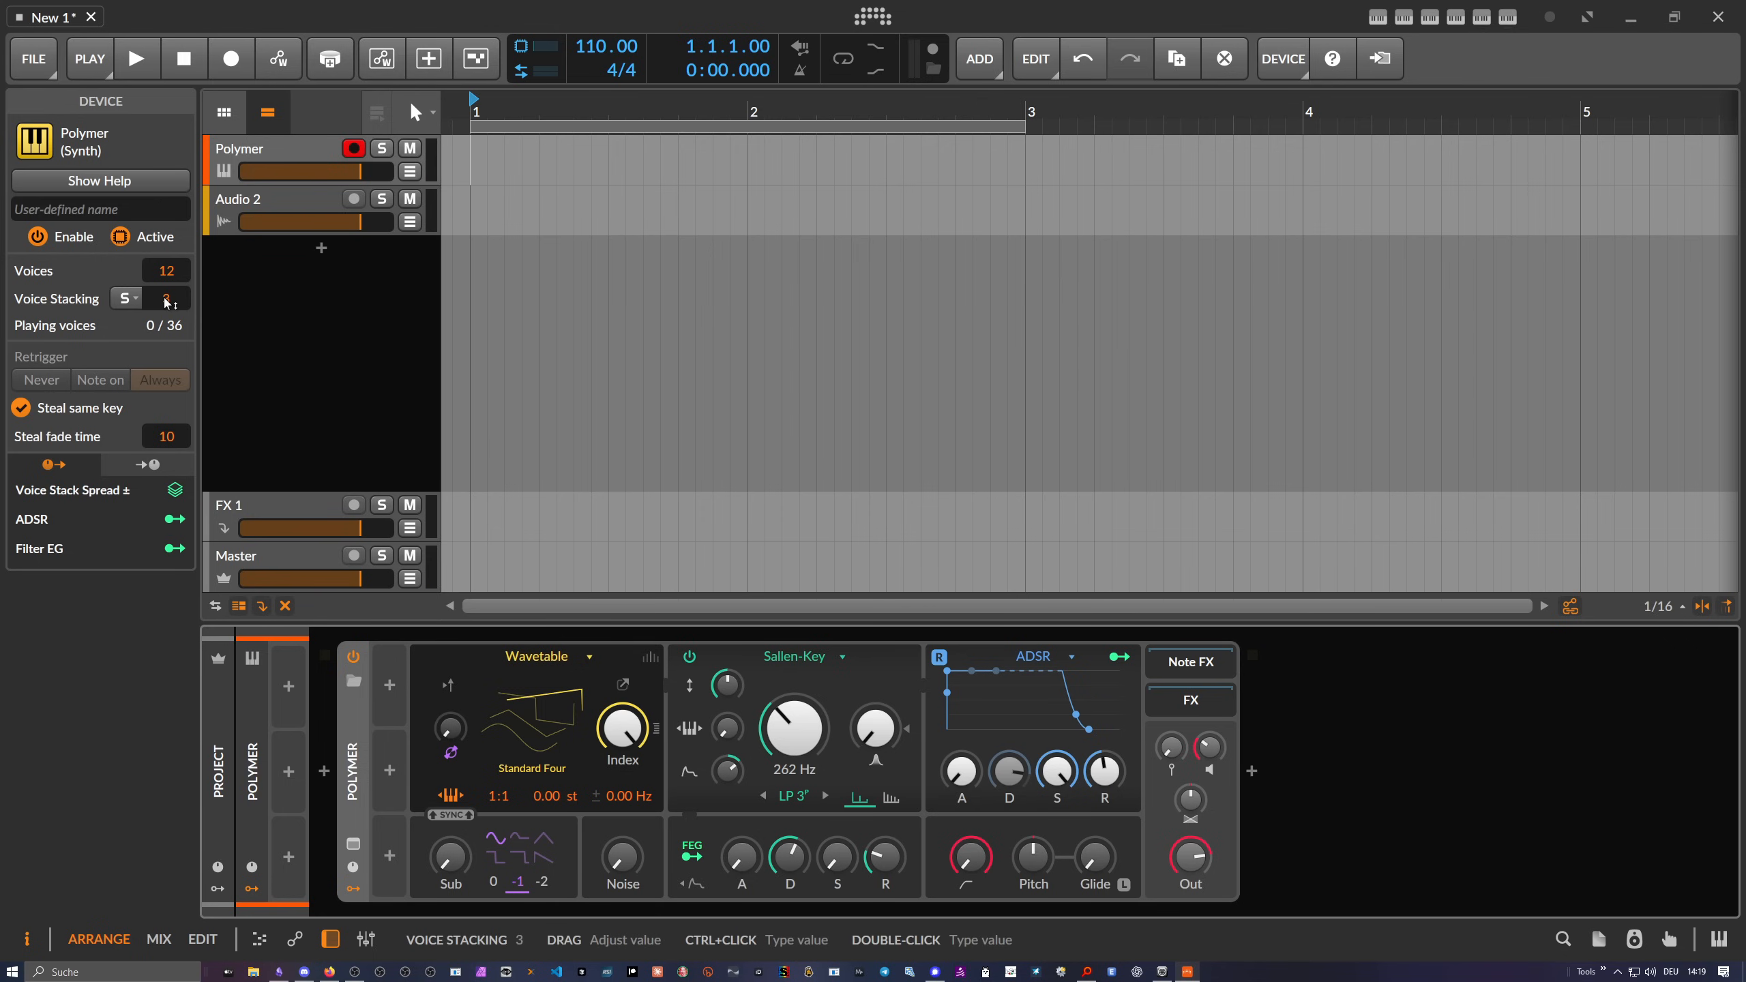
# Add a Stack Spread modulator in Polymer's first slot and set its spread mode to -1 to +1
pyautogui.click(394, 694)
pyautogui.write('s')
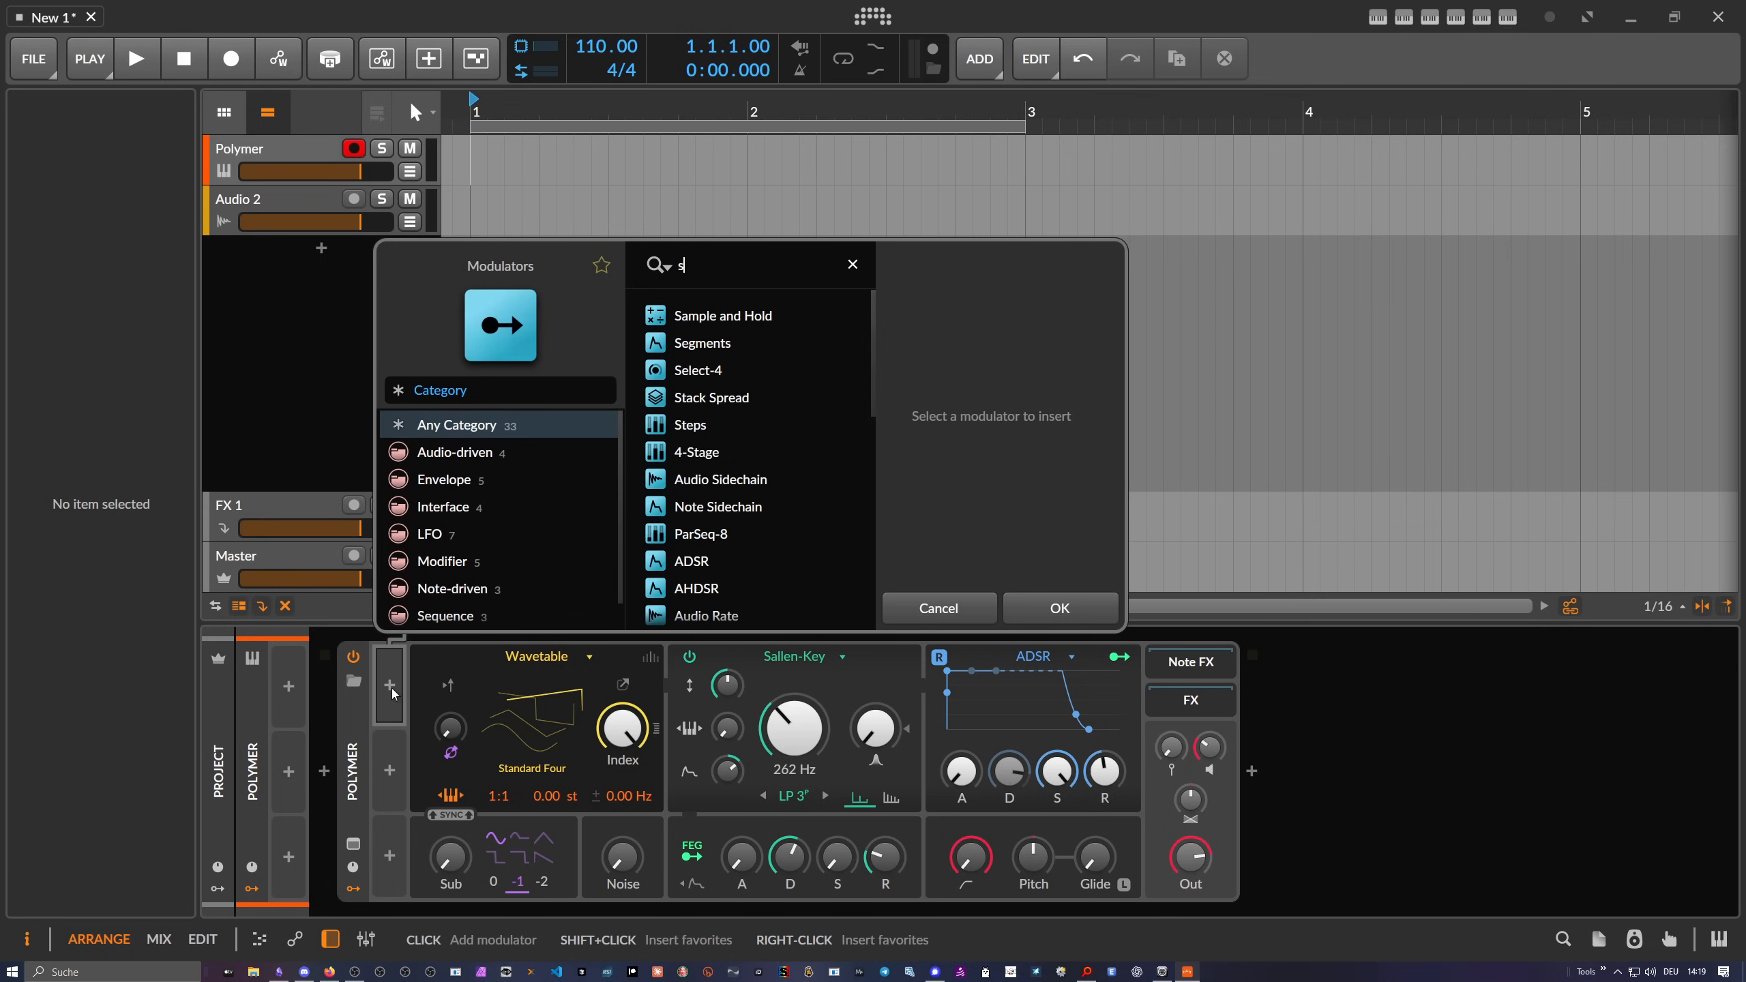
pyautogui.write('tack')
pyautogui.press('Down')
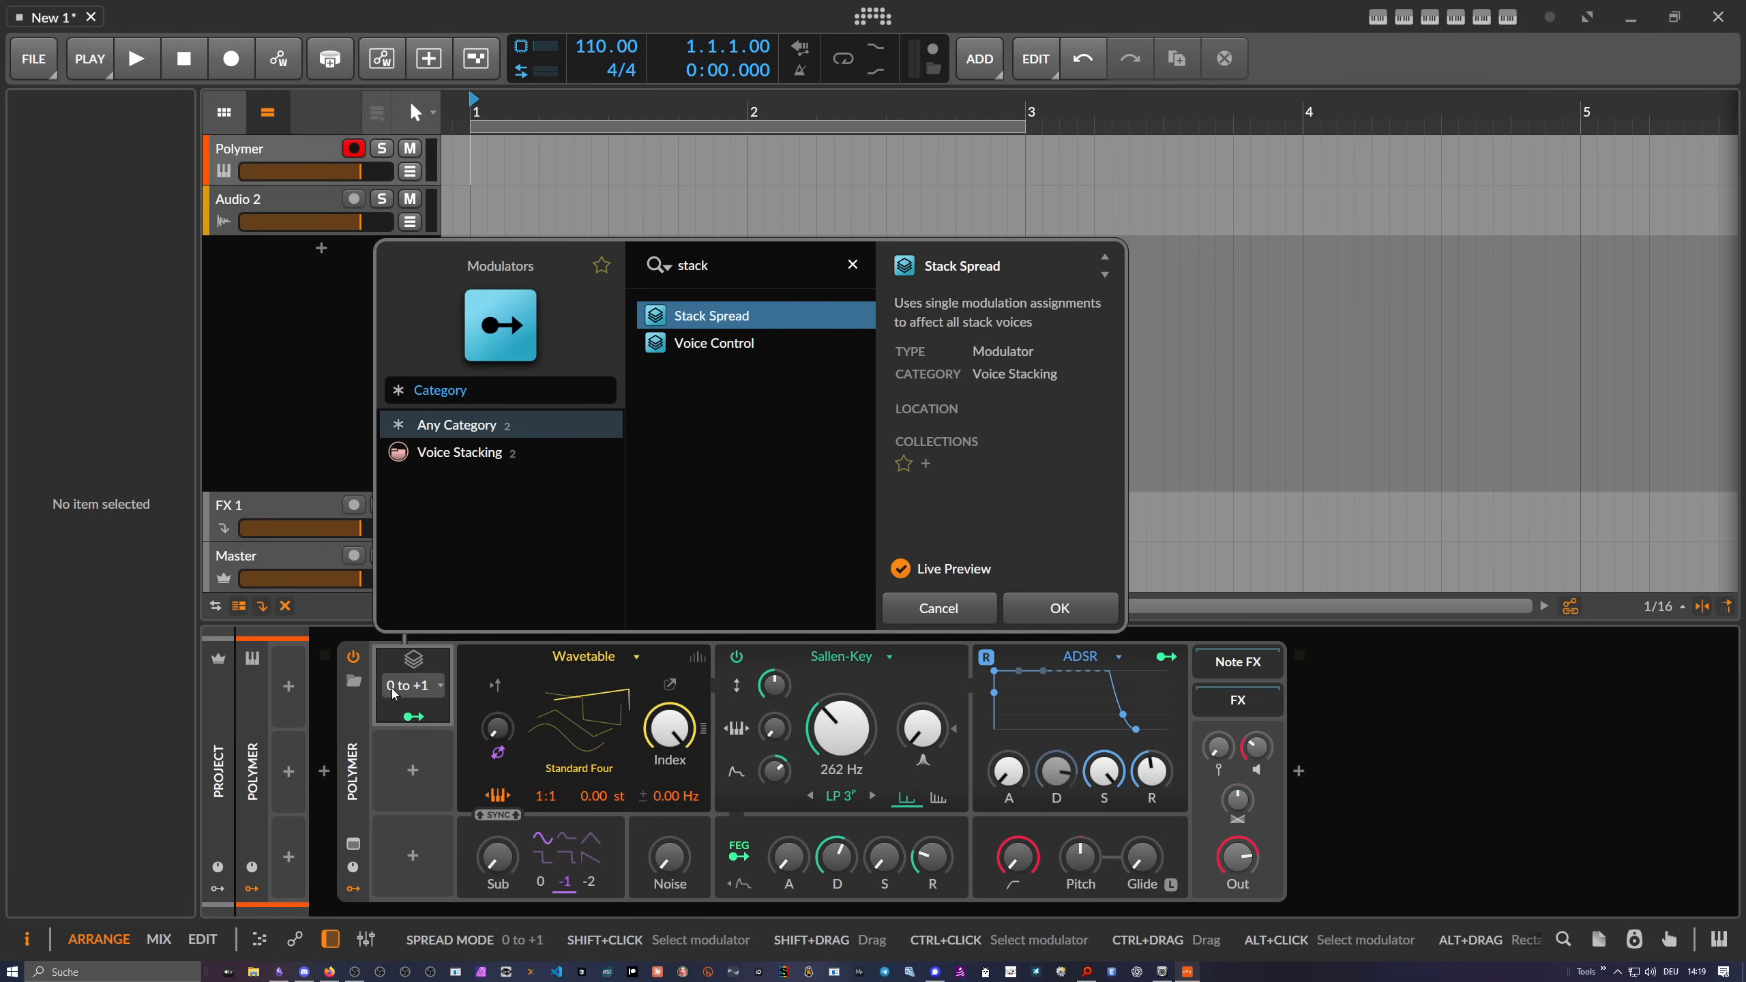
pyautogui.press('Return')
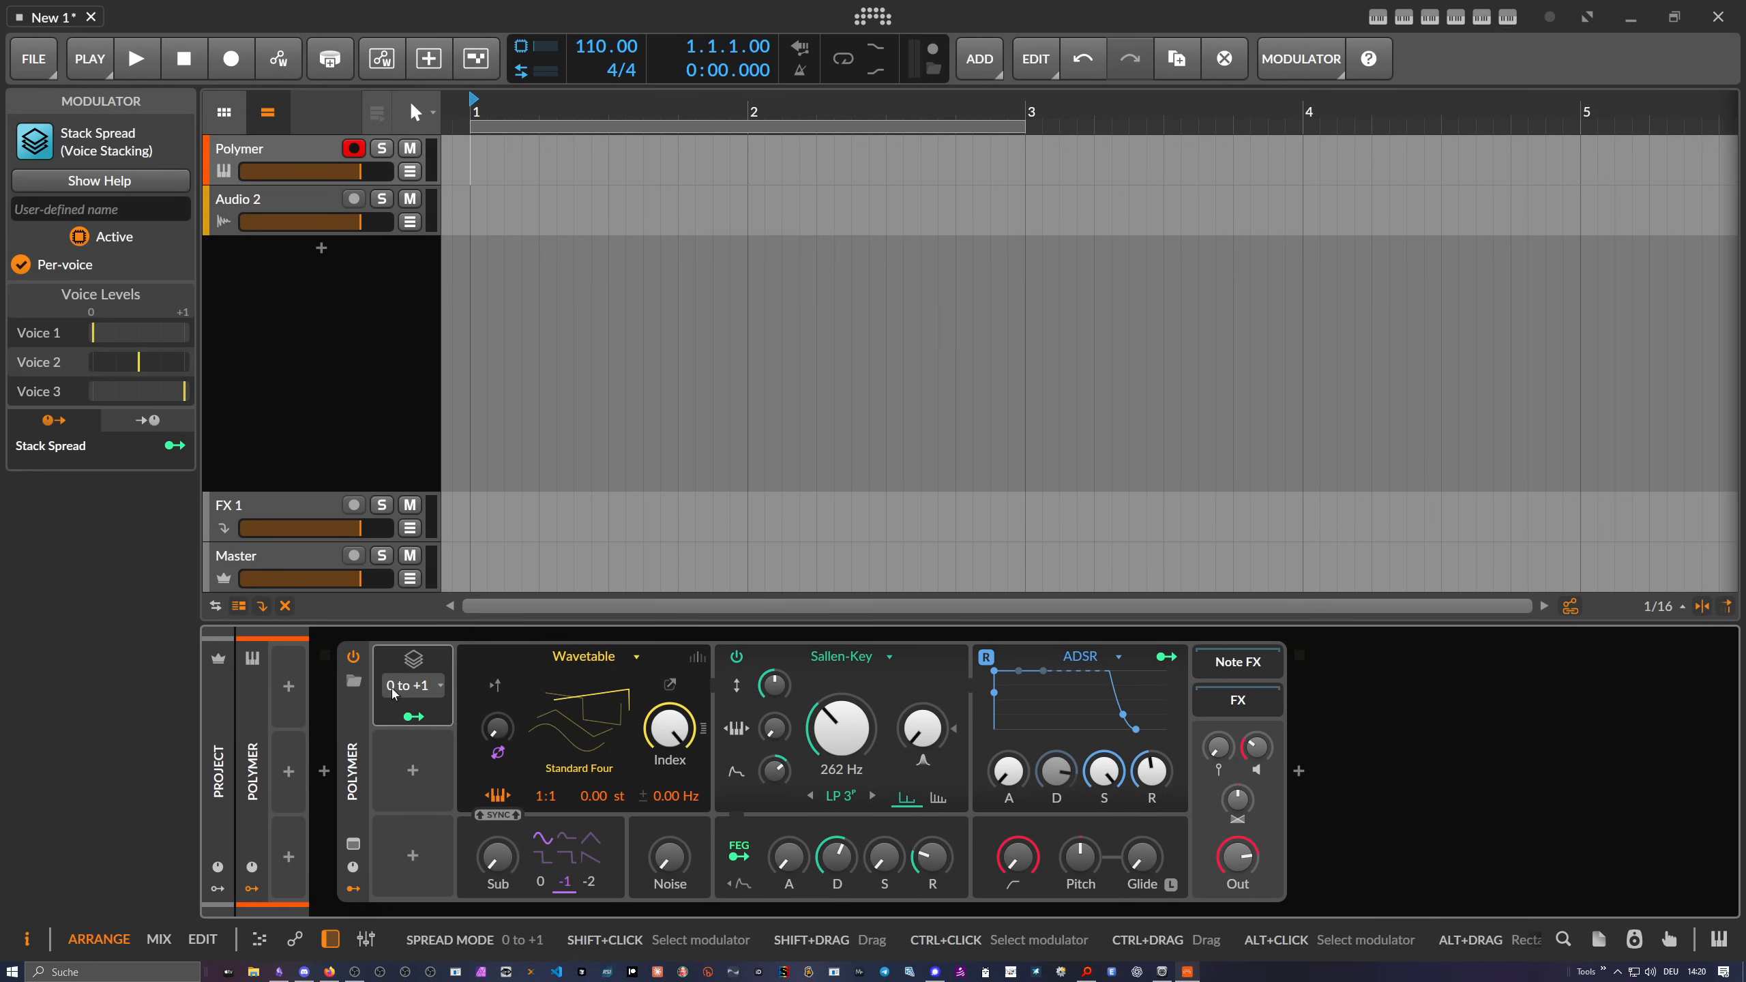
pyautogui.click(410, 685)
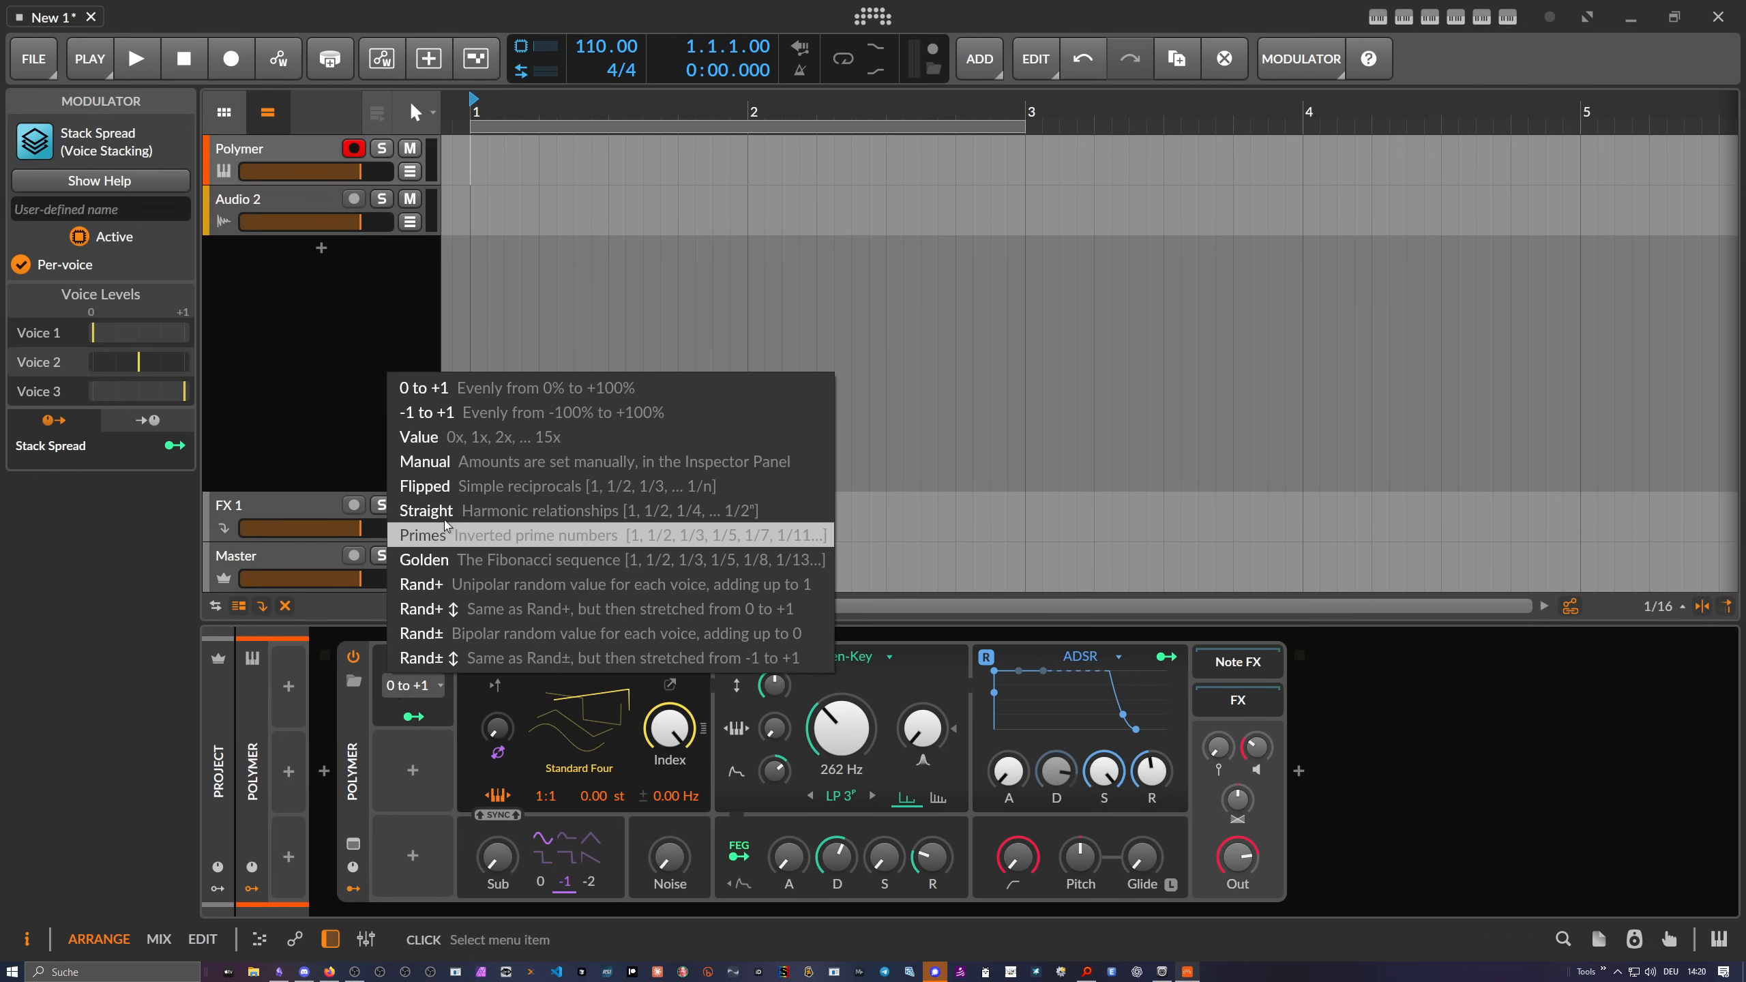
pyautogui.click(413, 412)
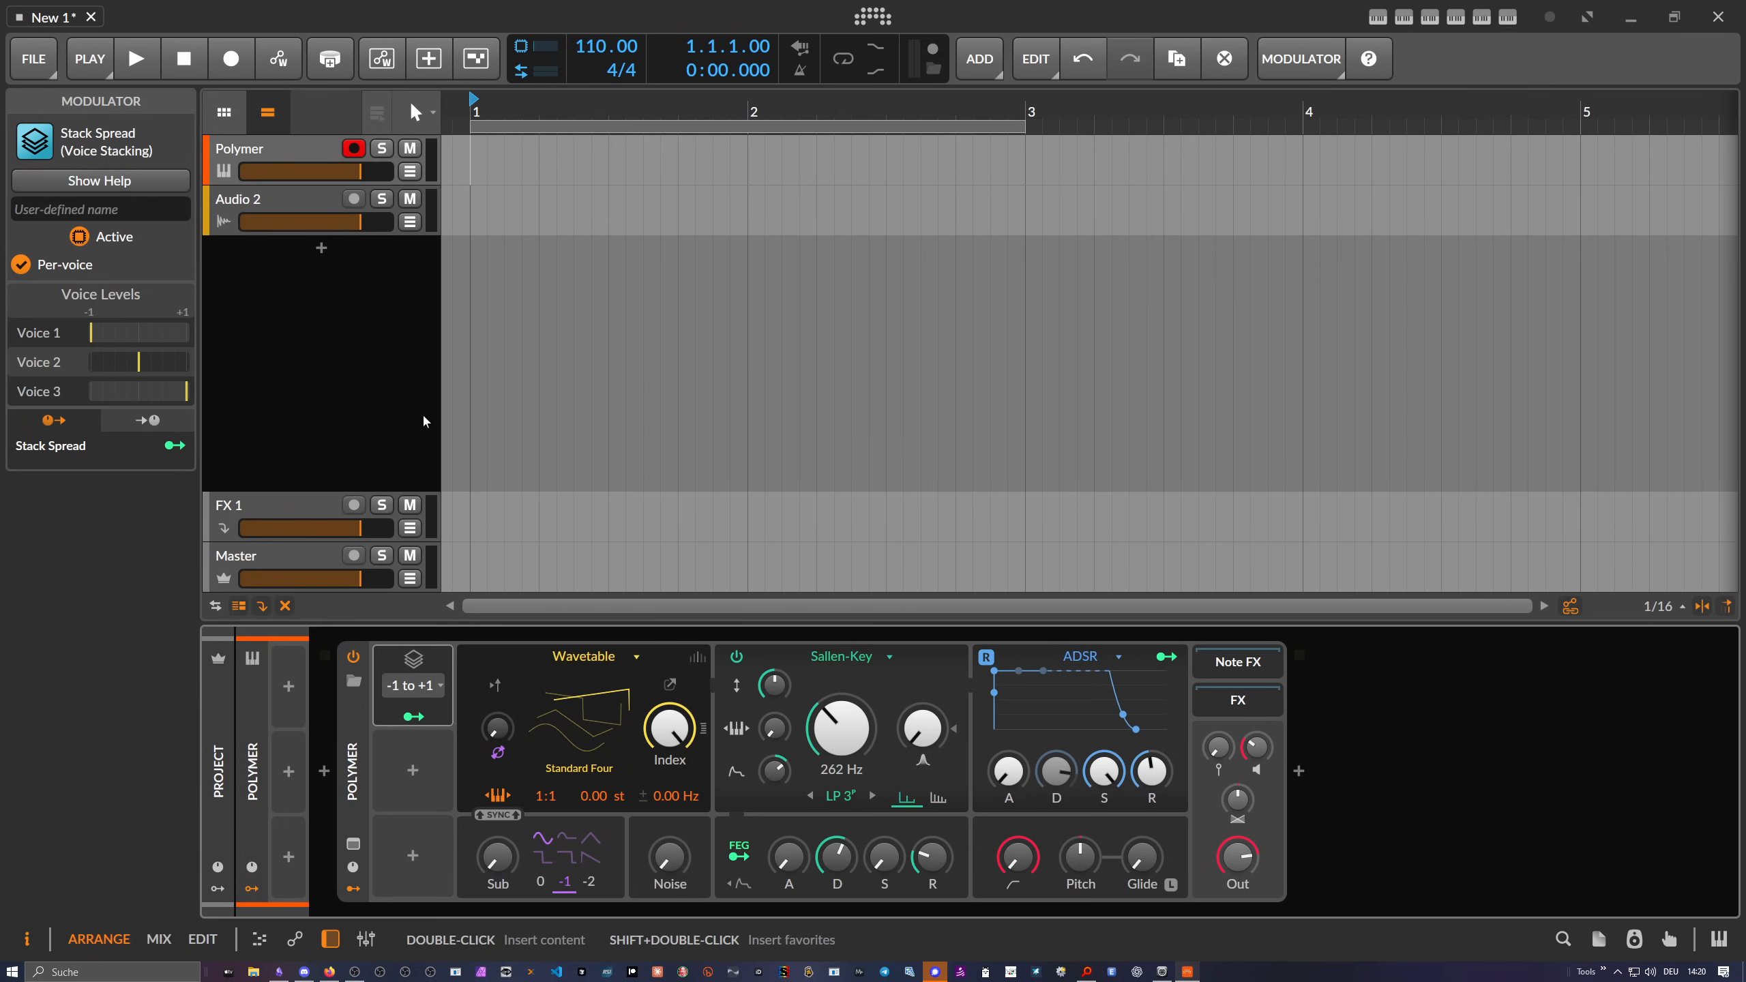
# Map Stack Spread to Polymer's Pan with an amount of 1.000, and check the device's voice stacking and the modulator's voice levels
pyautogui.click(417, 717)
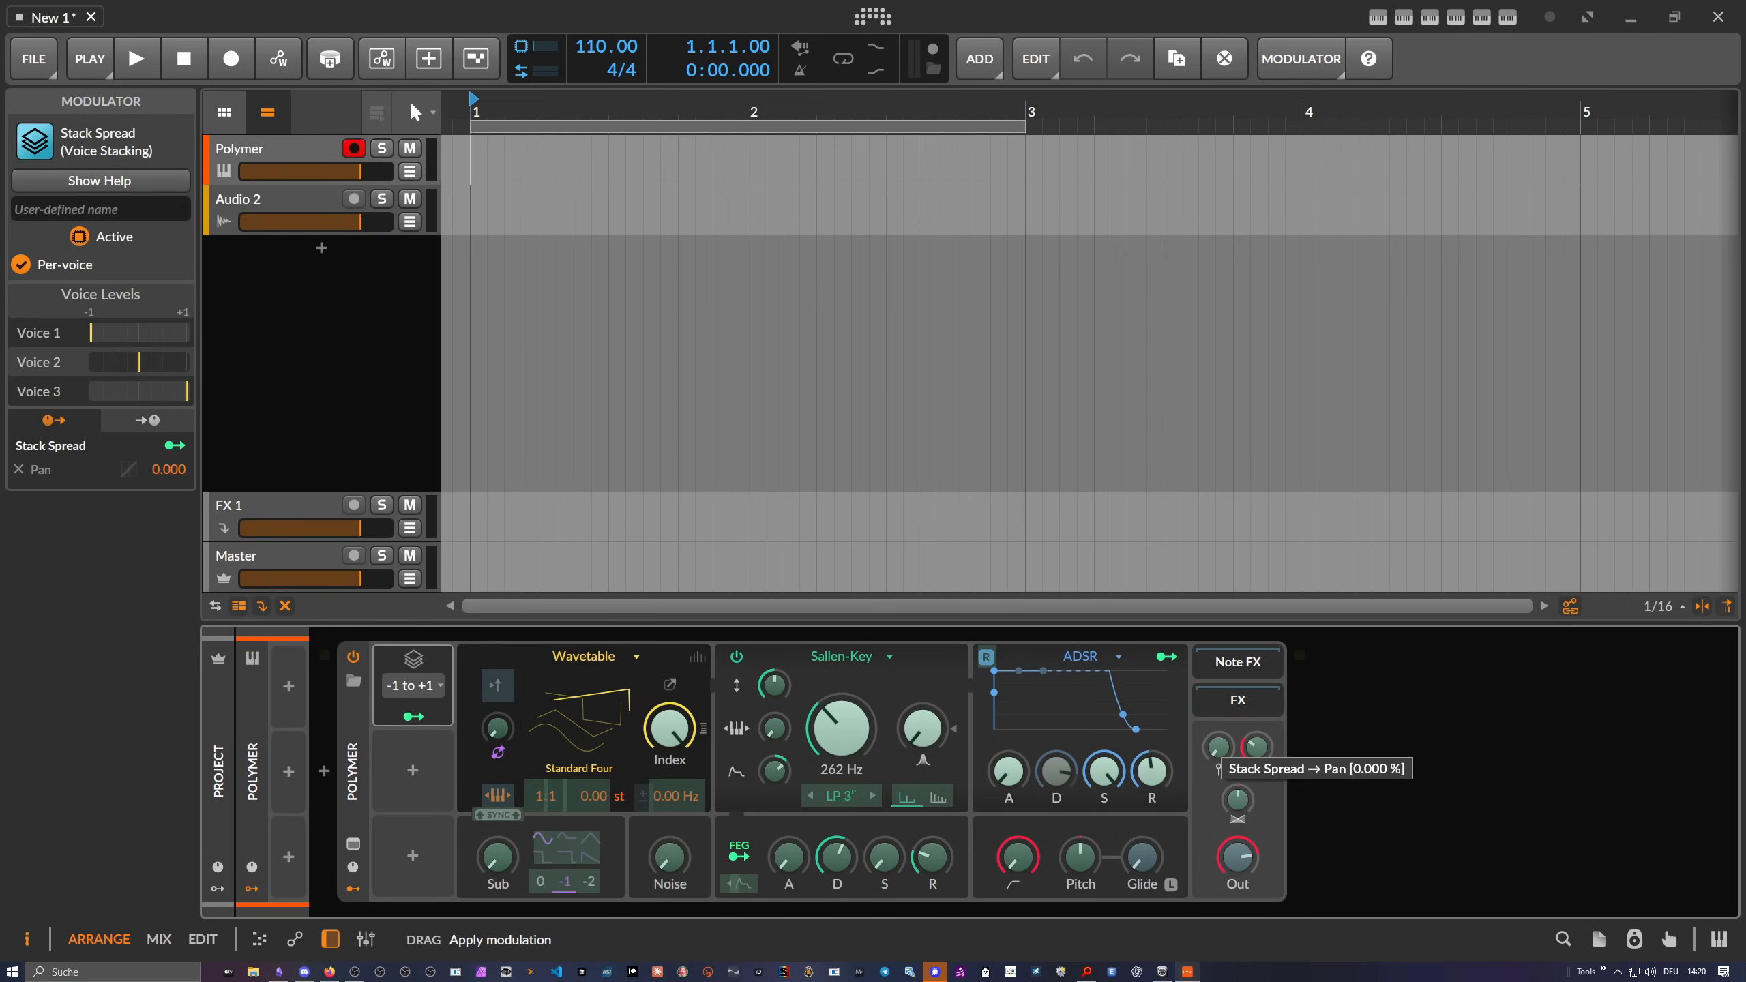
pyautogui.moveTo(1237, 800); pyautogui.dragTo(1237, 716)
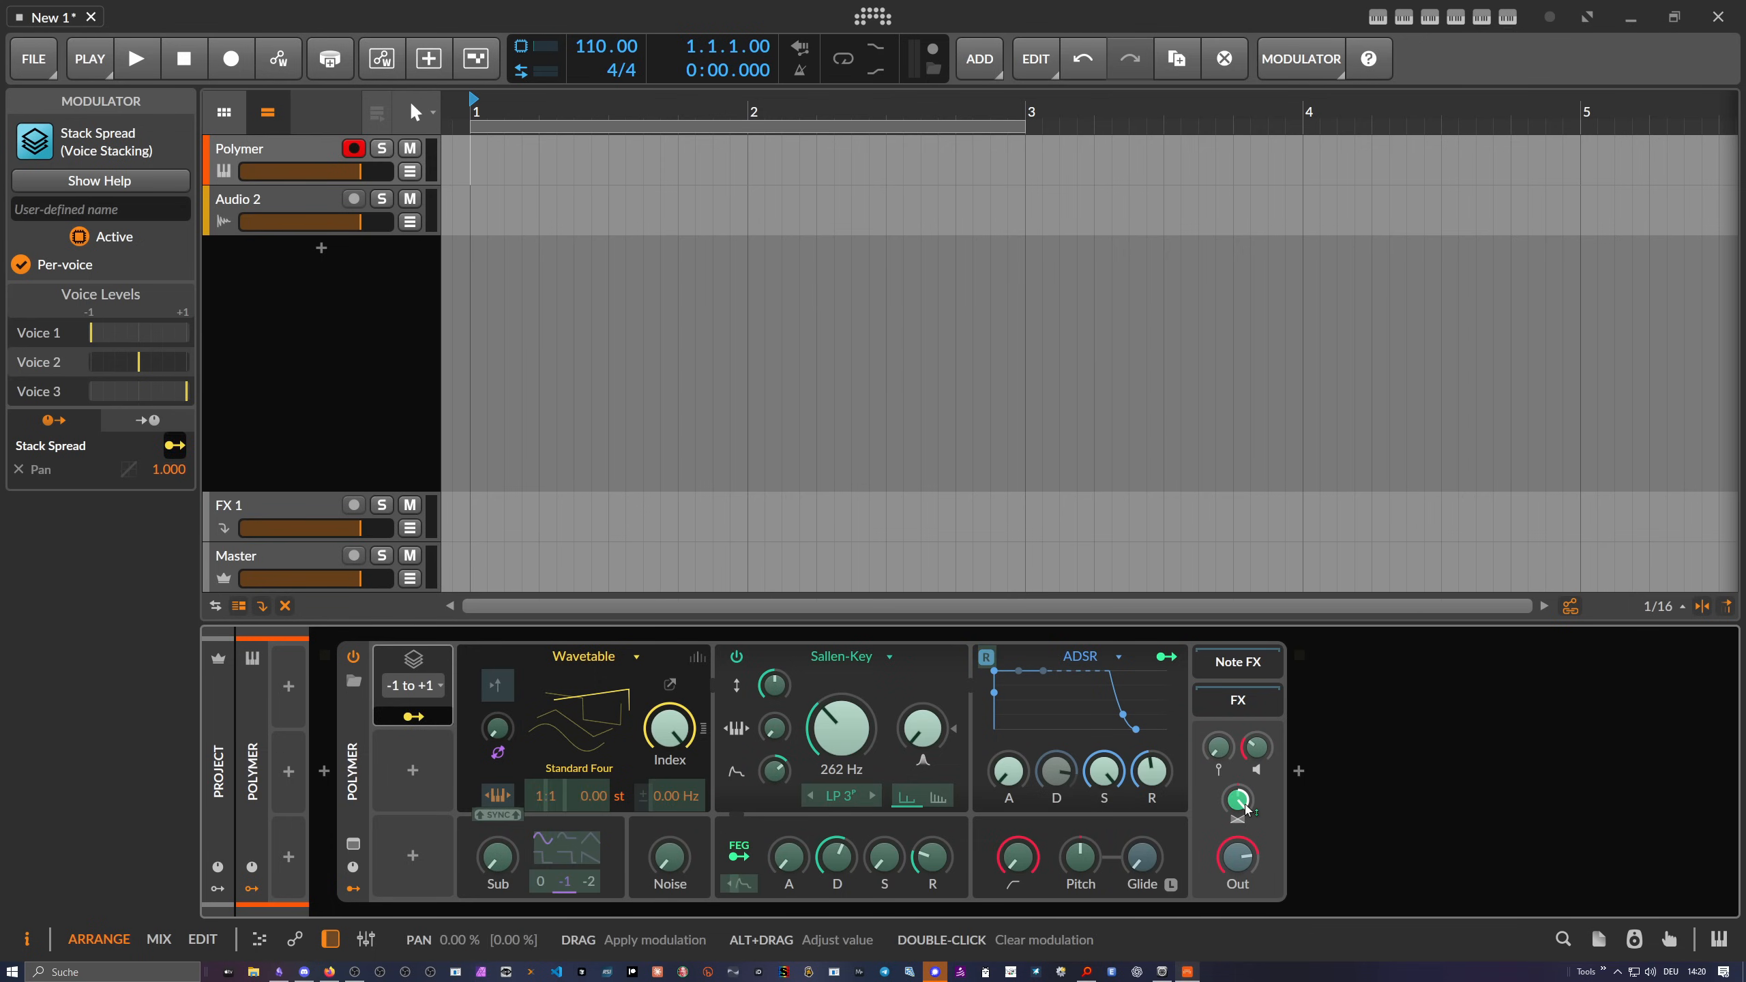
pyautogui.click(356, 735)
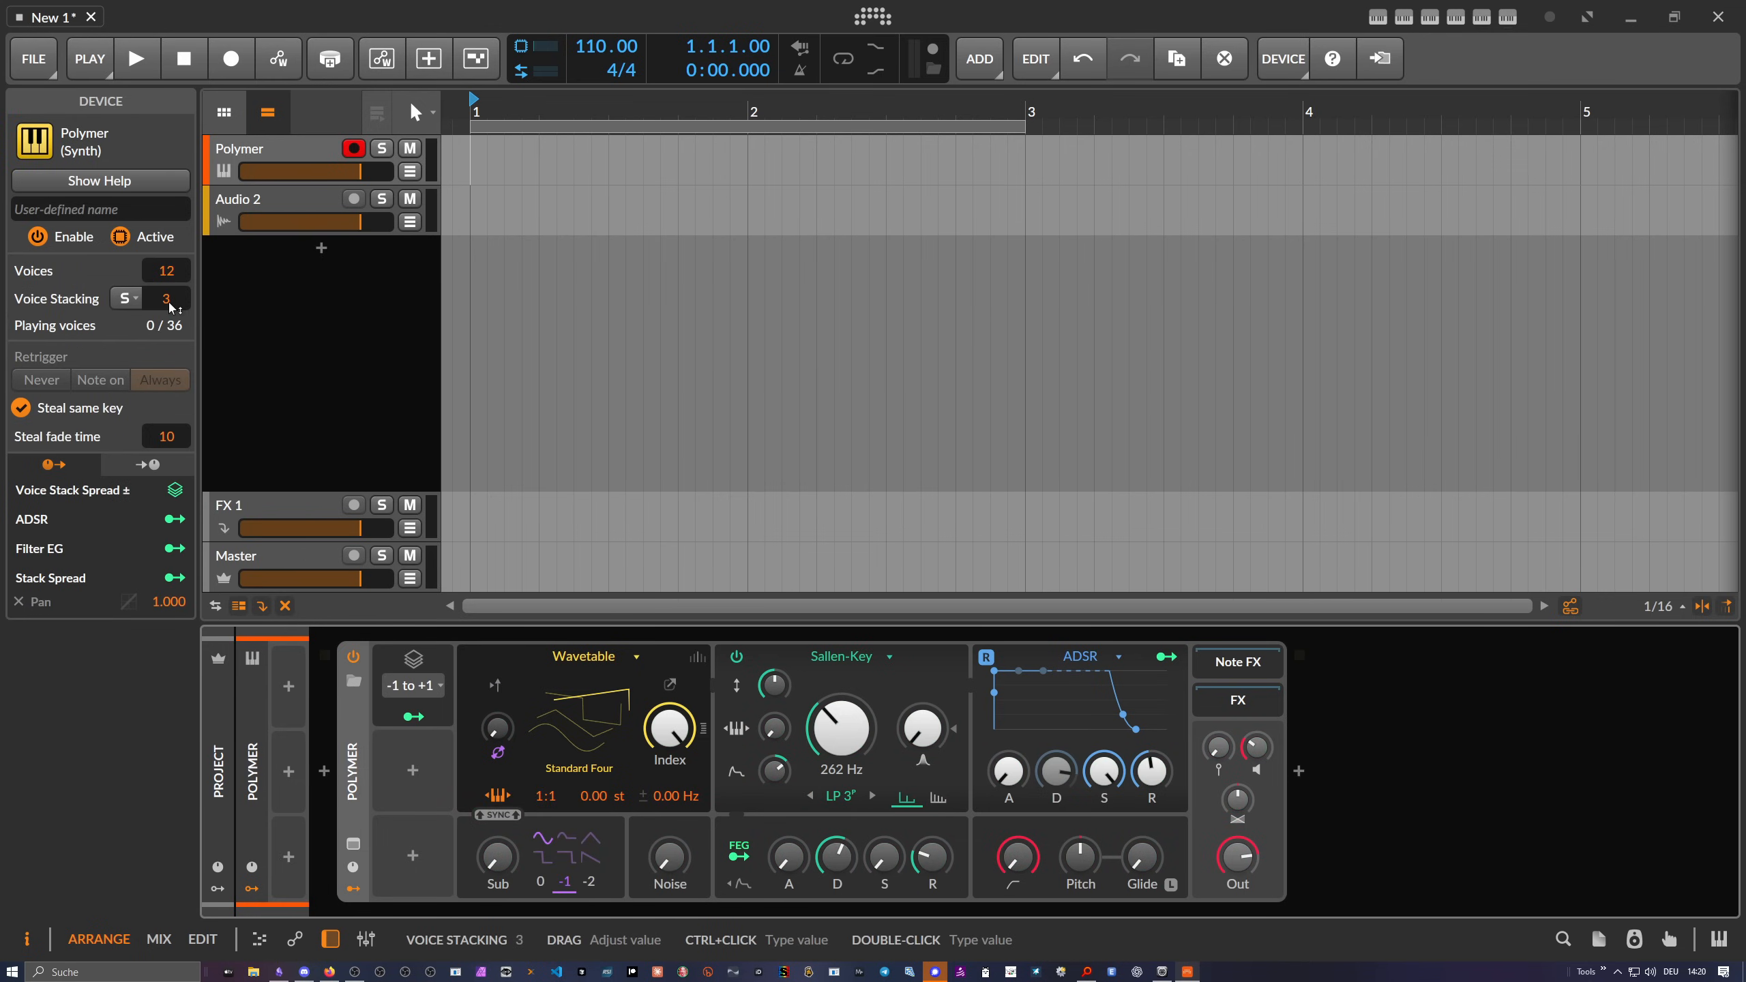
pyautogui.click(389, 665)
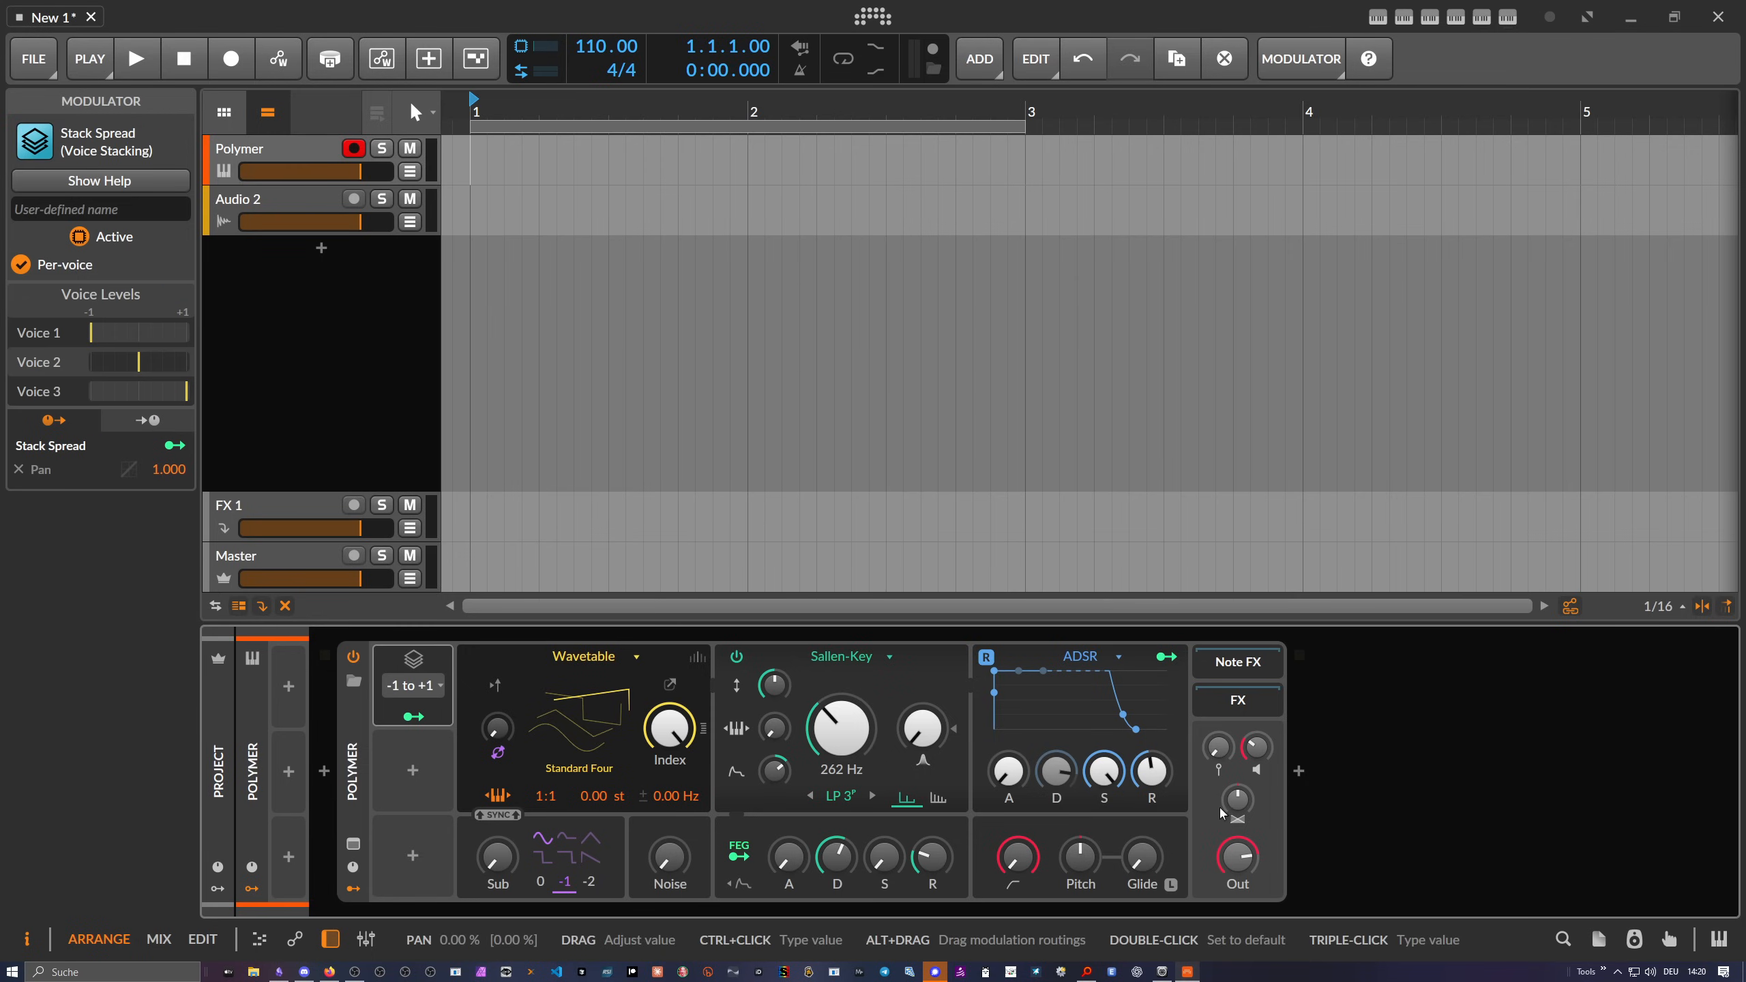
pyautogui.moveTo(139, 363)
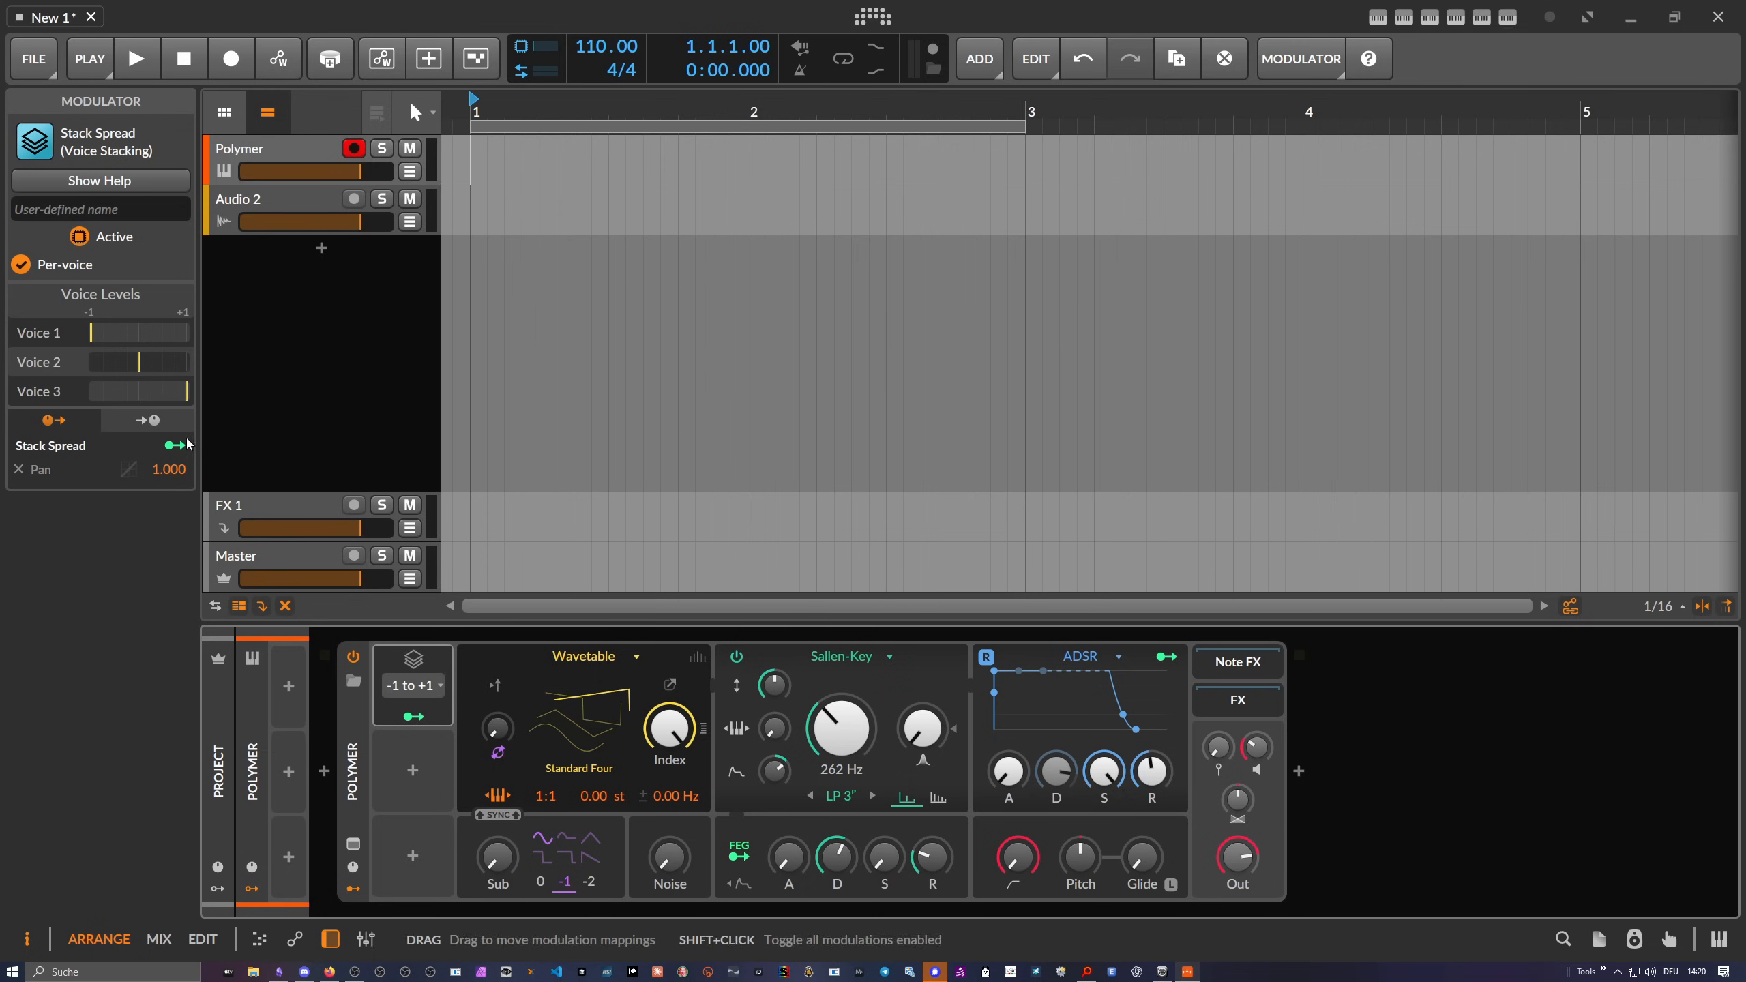
pyautogui.moveTo(176, 397)
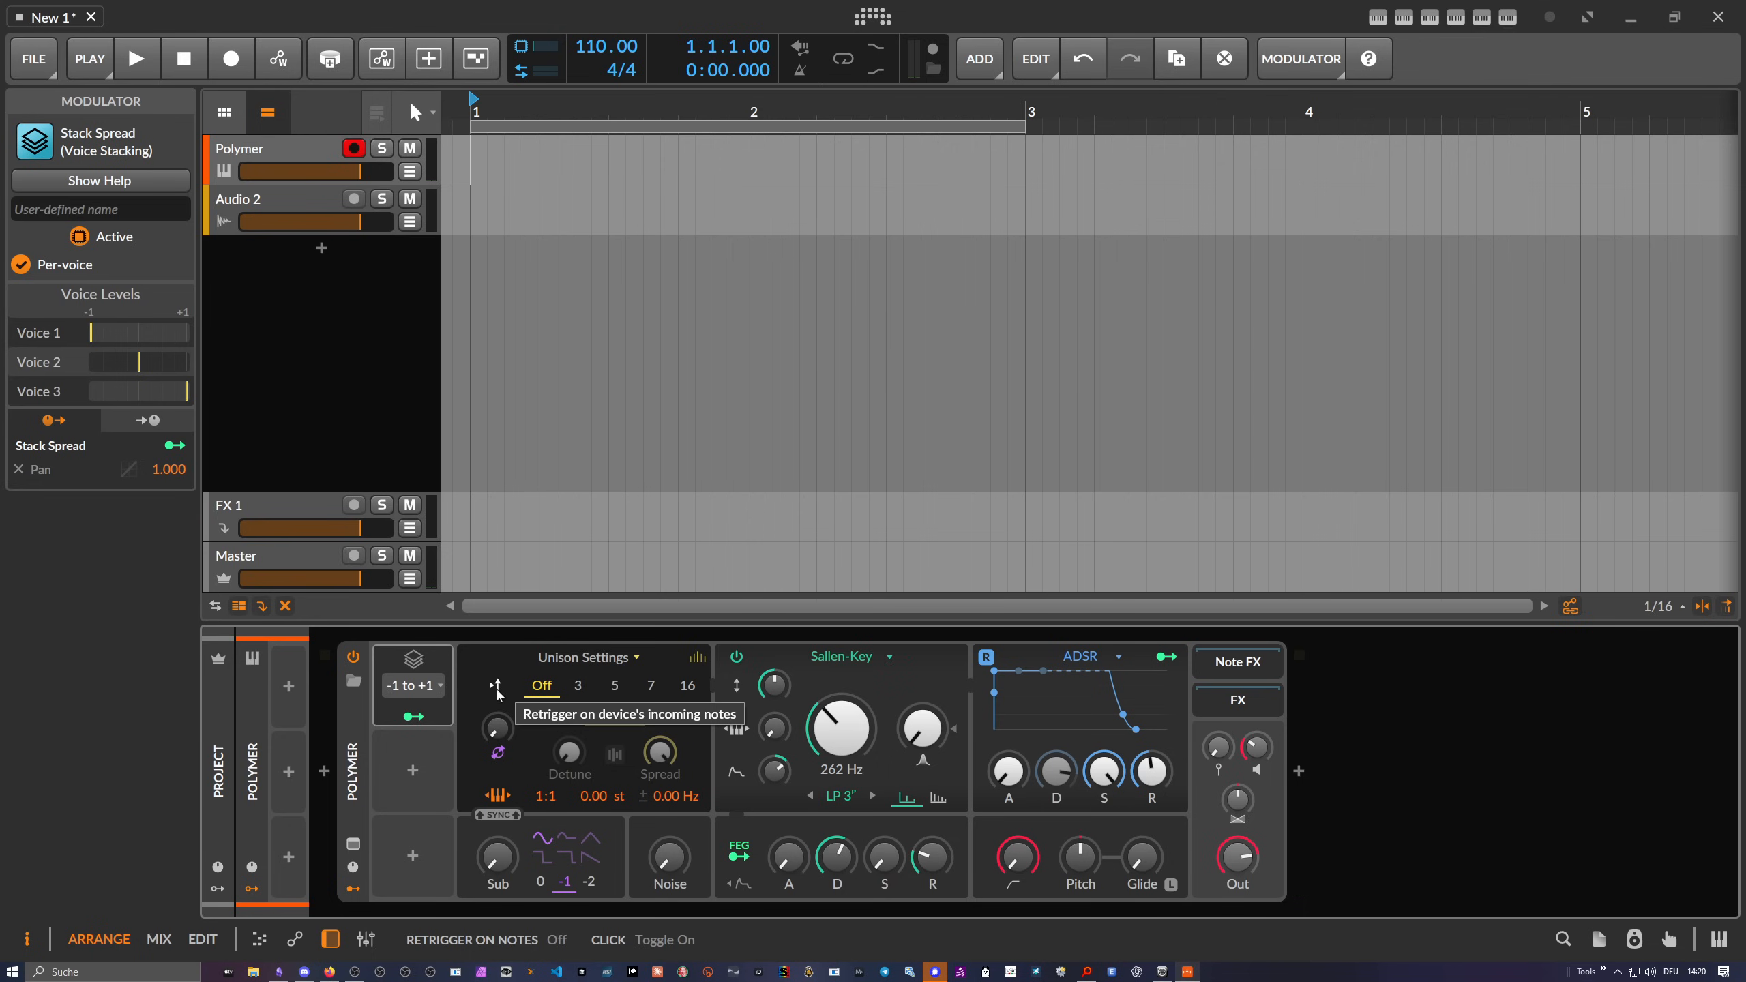
# Return from the Unison Settings to the Wavetable view and toggle the oscillator's Retrigger on Notes on and off
pyautogui.click(697, 659)
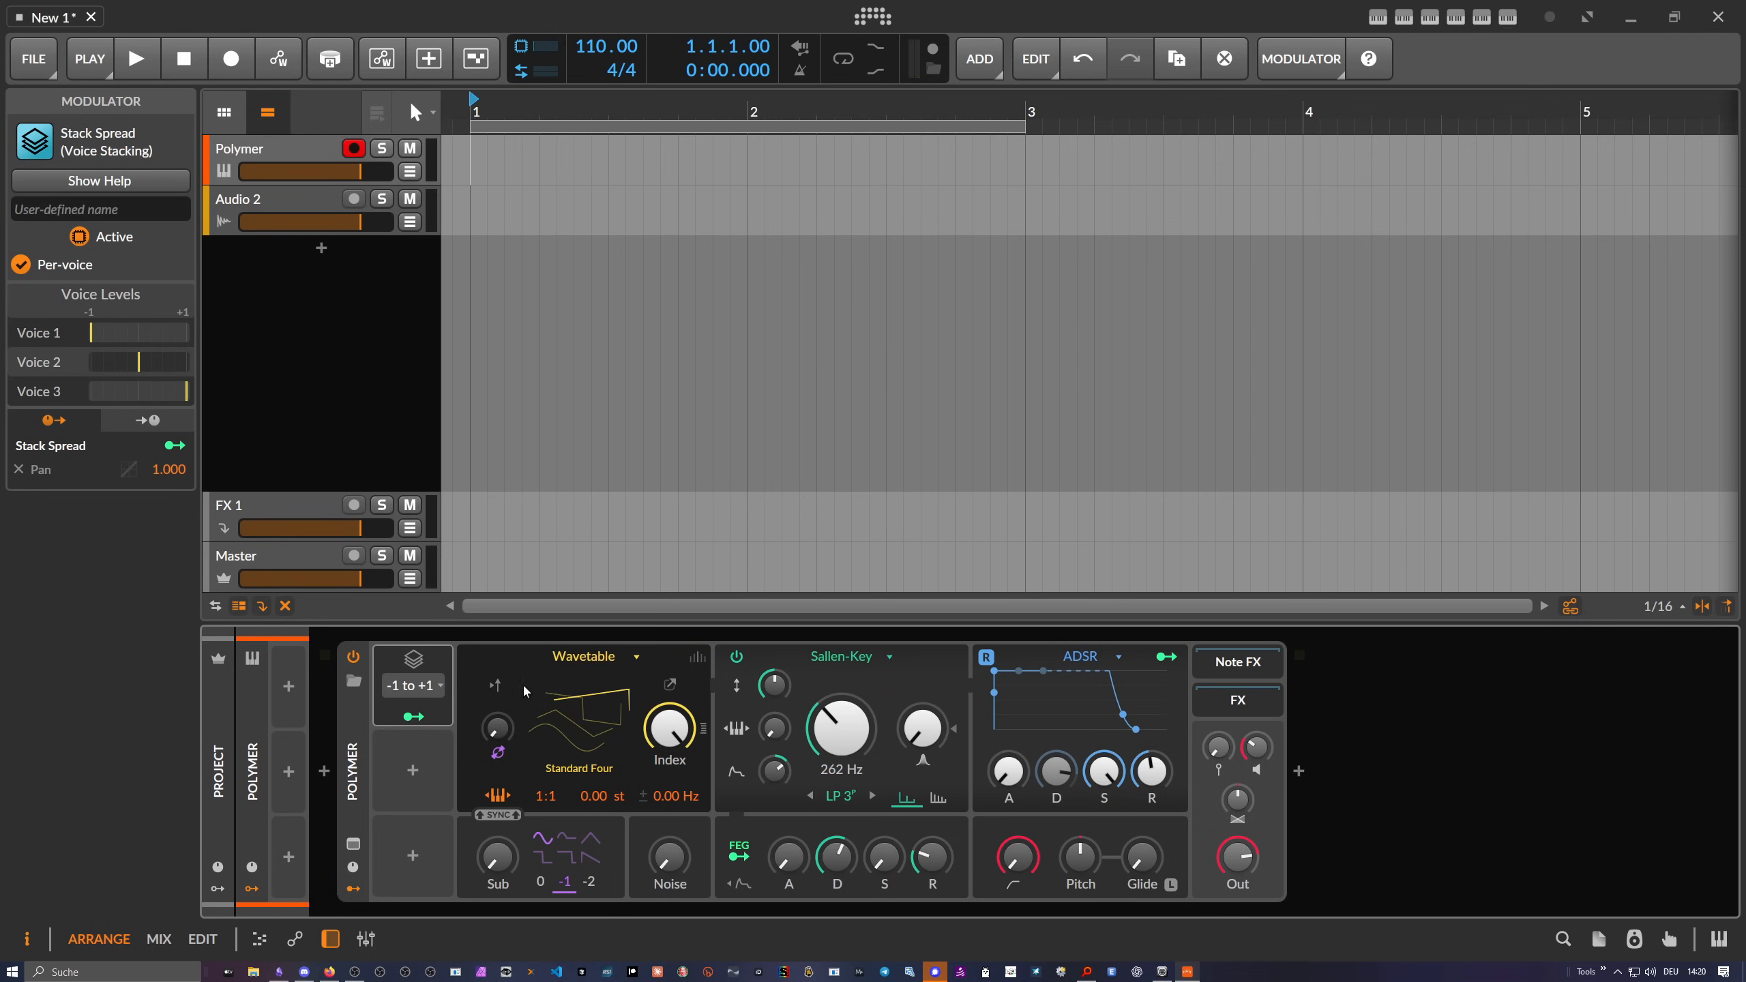
pyautogui.click(496, 687)
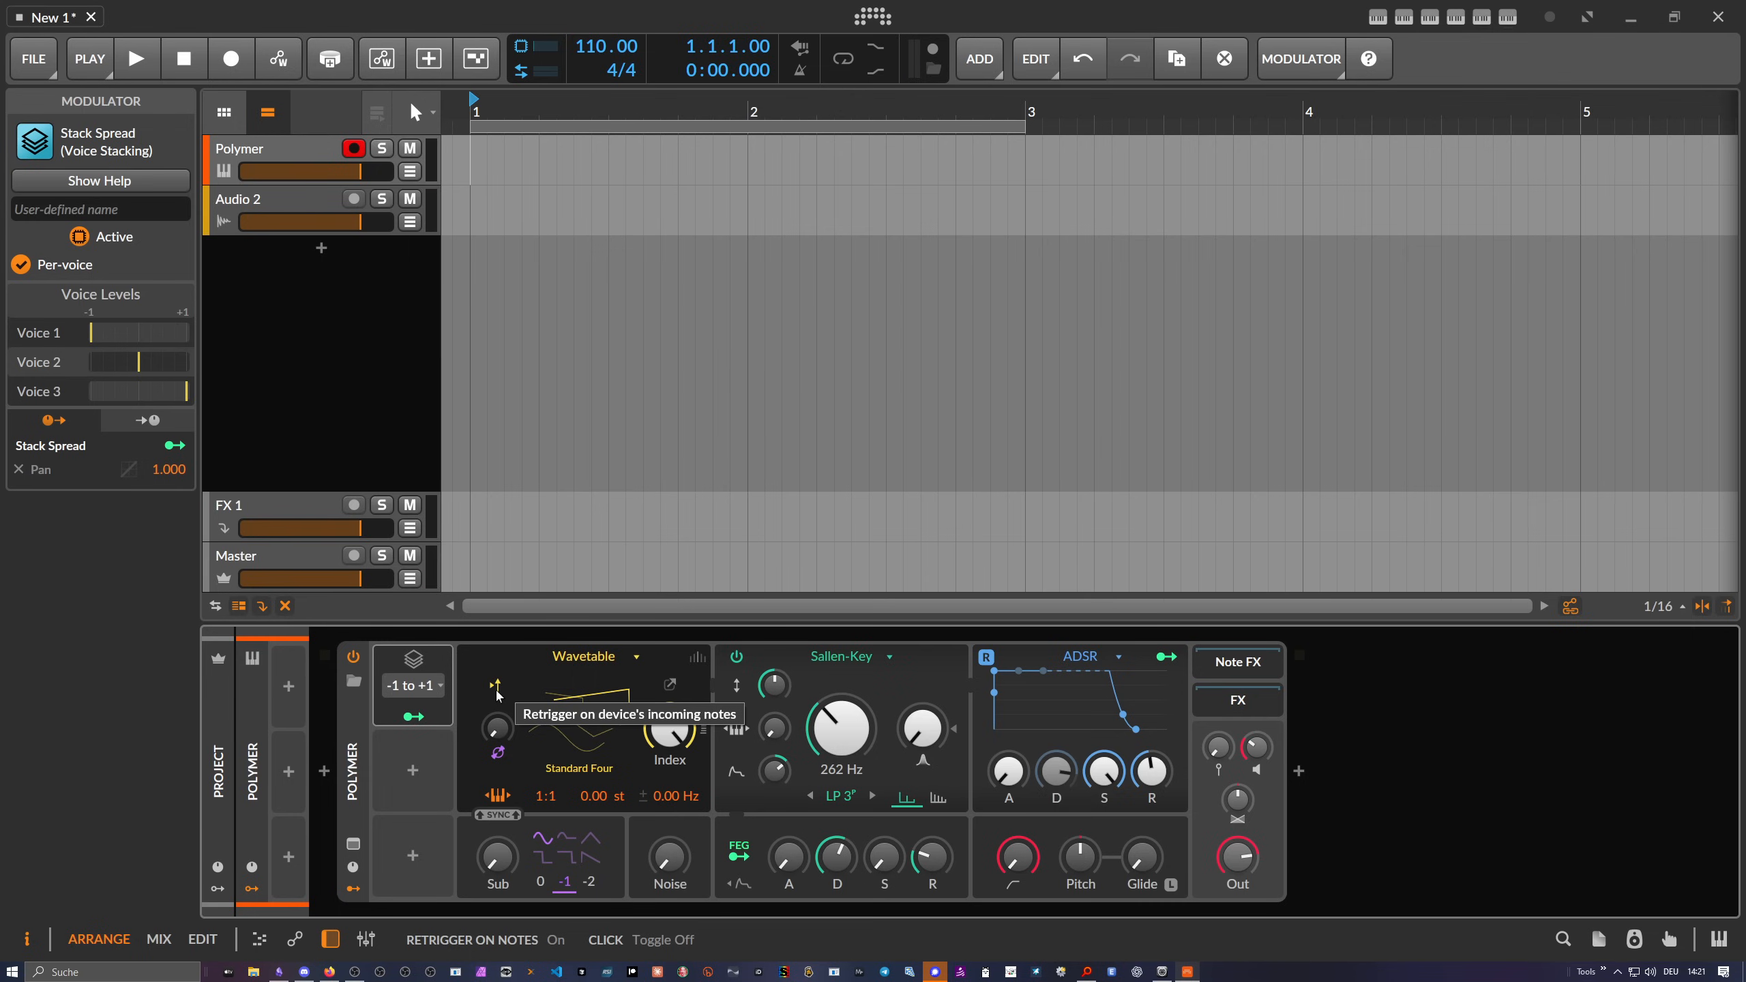
pyautogui.click(497, 690)
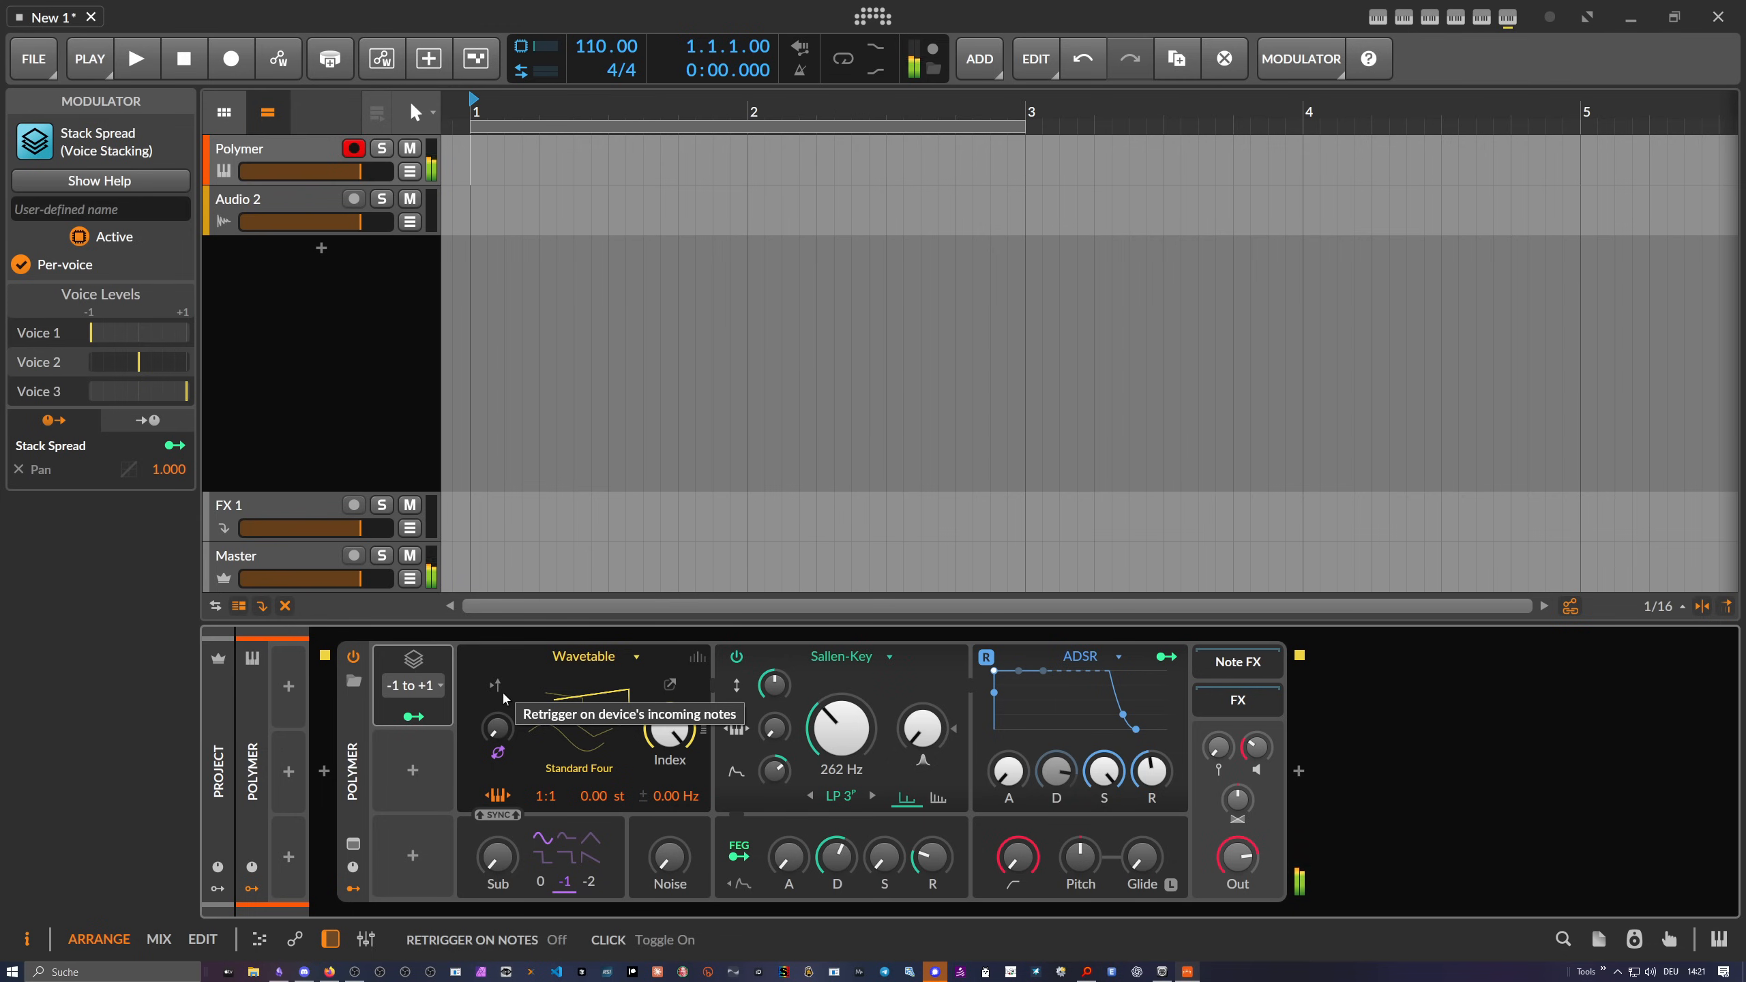
# Add a Random modulator in Polymer's second slot, collapse its settings and map it to the wavetable Index with an amount of -1.00
pyautogui.click(413, 771)
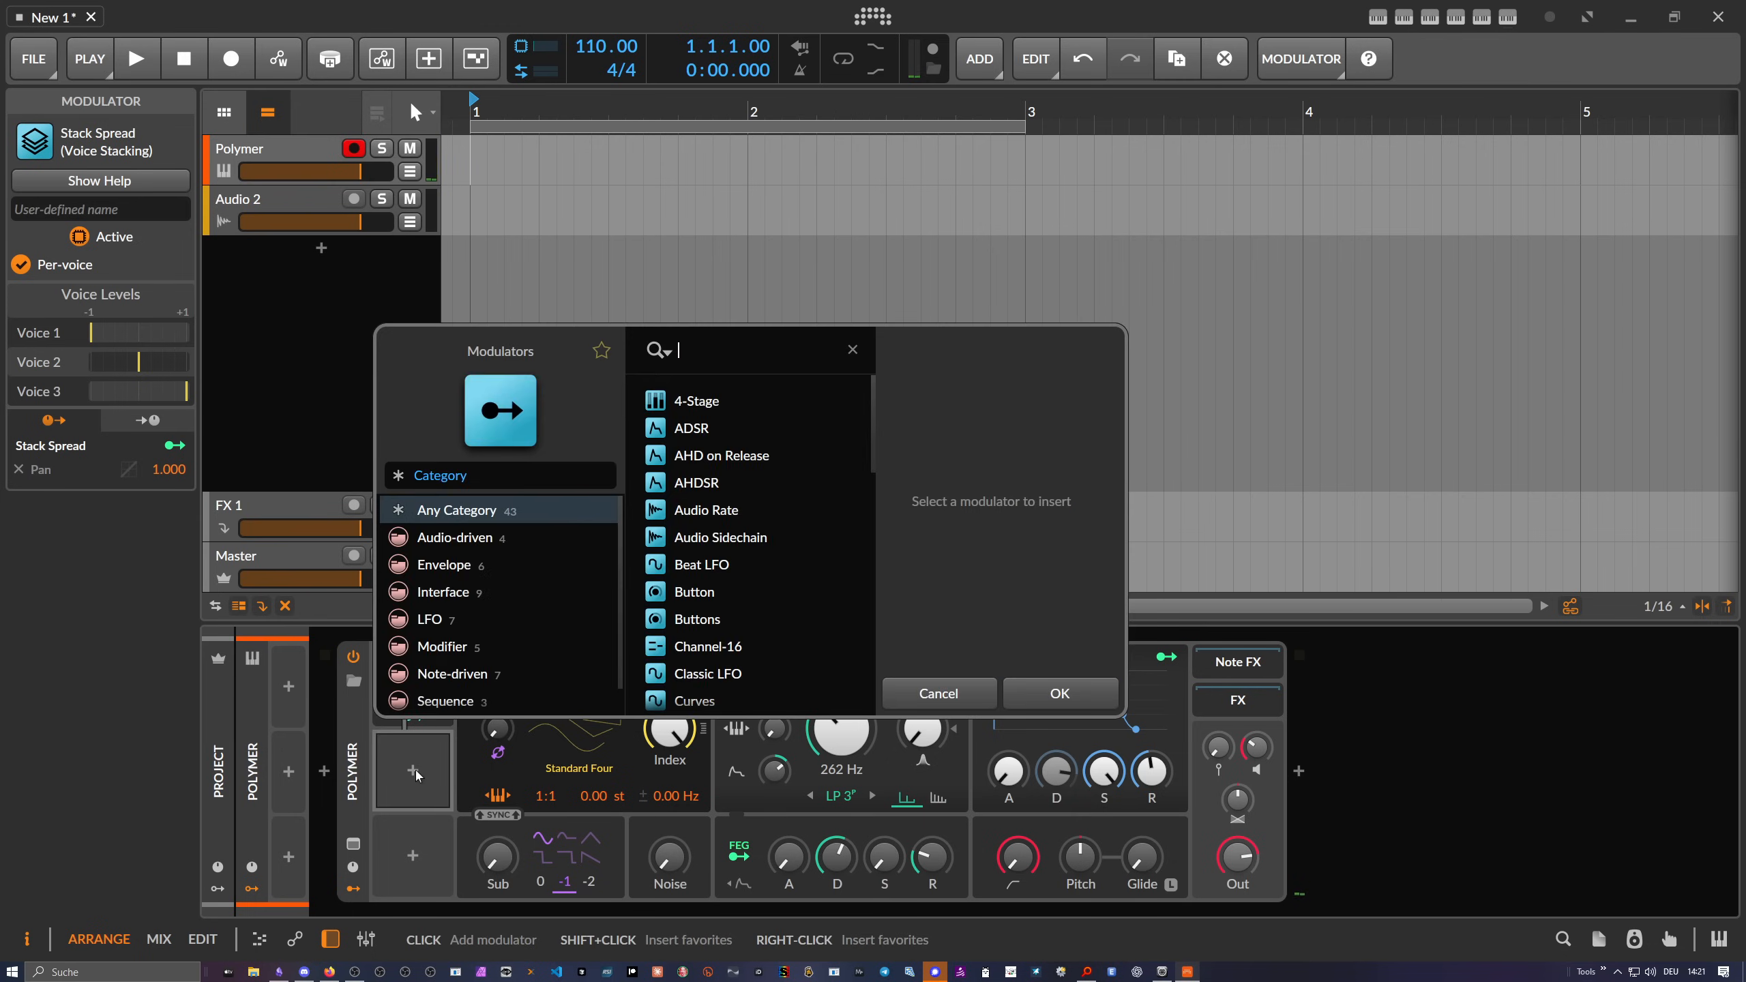
pyautogui.write('rand')
pyautogui.press('Return')
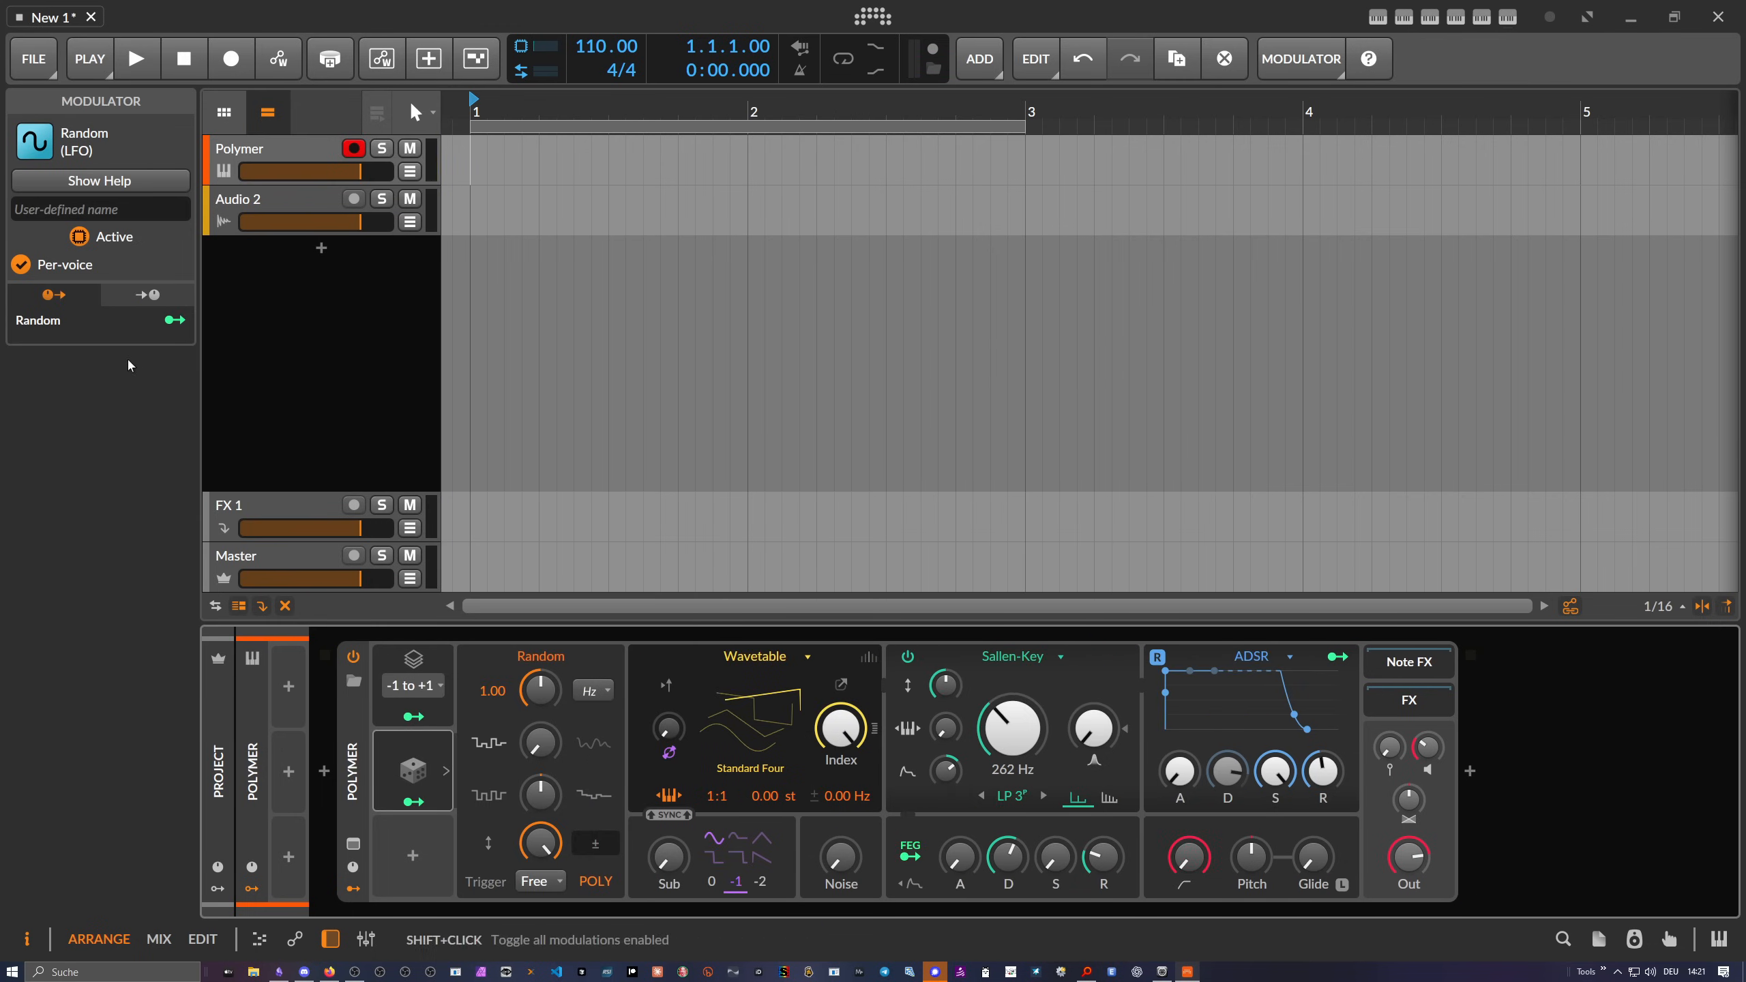
pyautogui.click(440, 763)
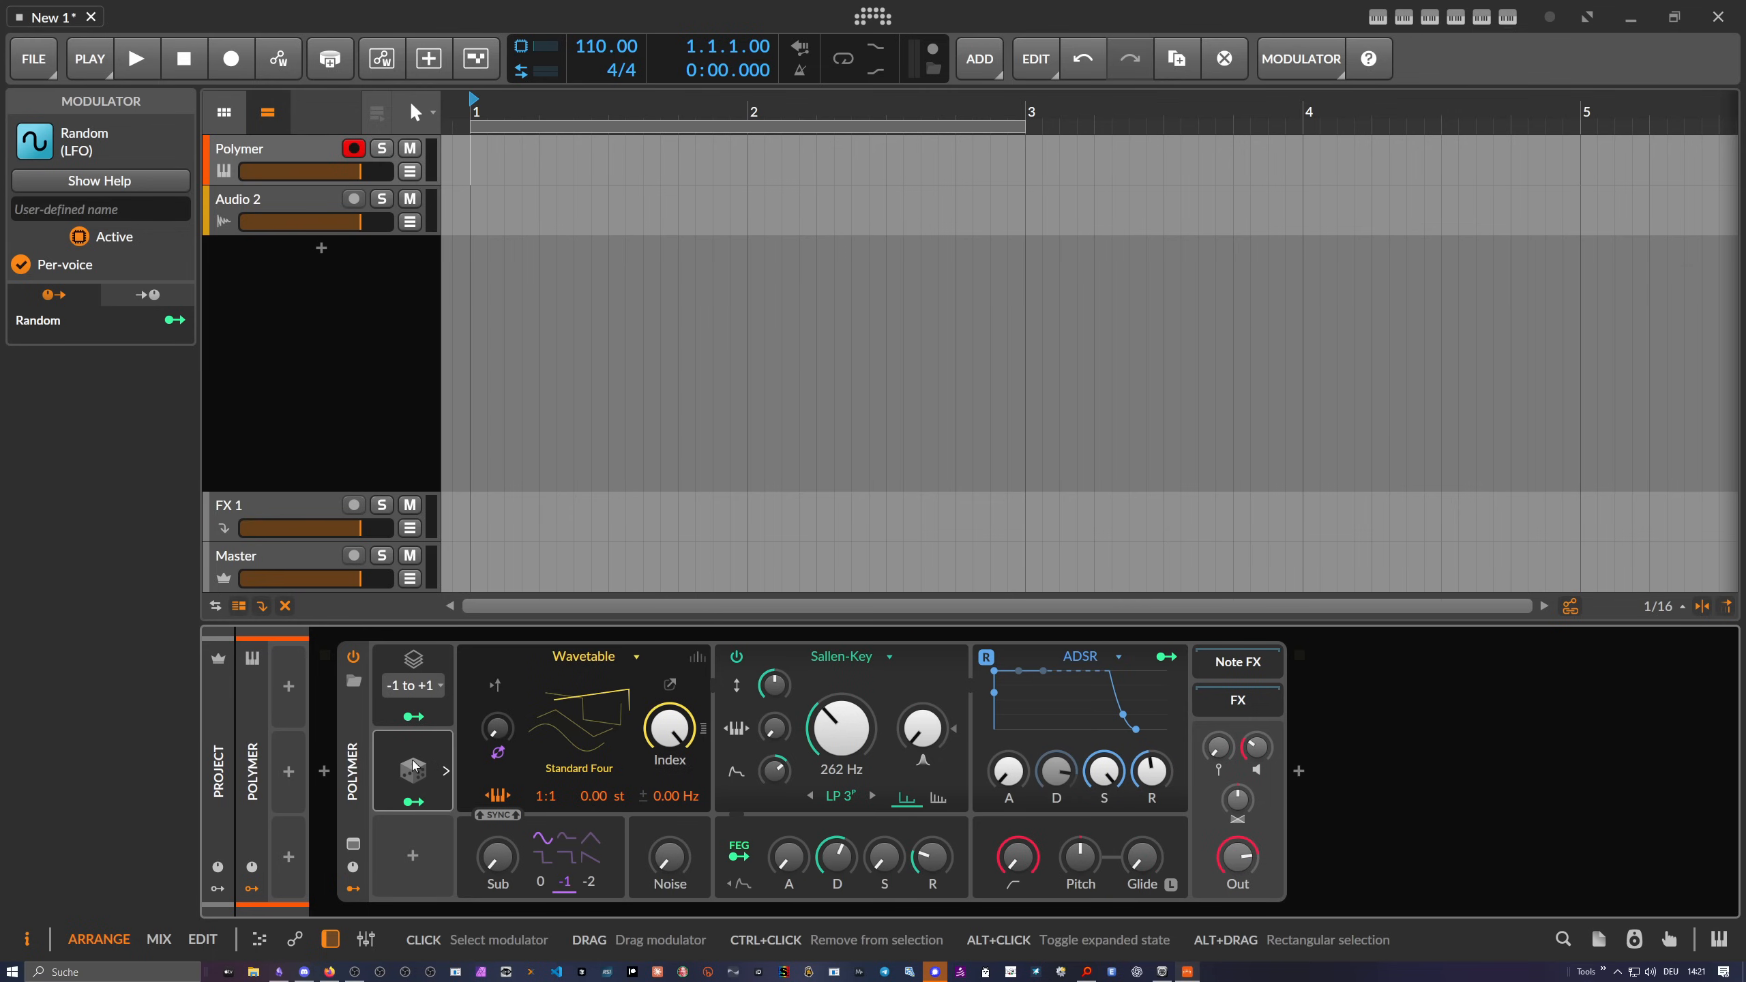
pyautogui.click(413, 801)
pyautogui.moveTo(670, 728); pyautogui.dragTo(669, 785)
pyautogui.click(415, 802)
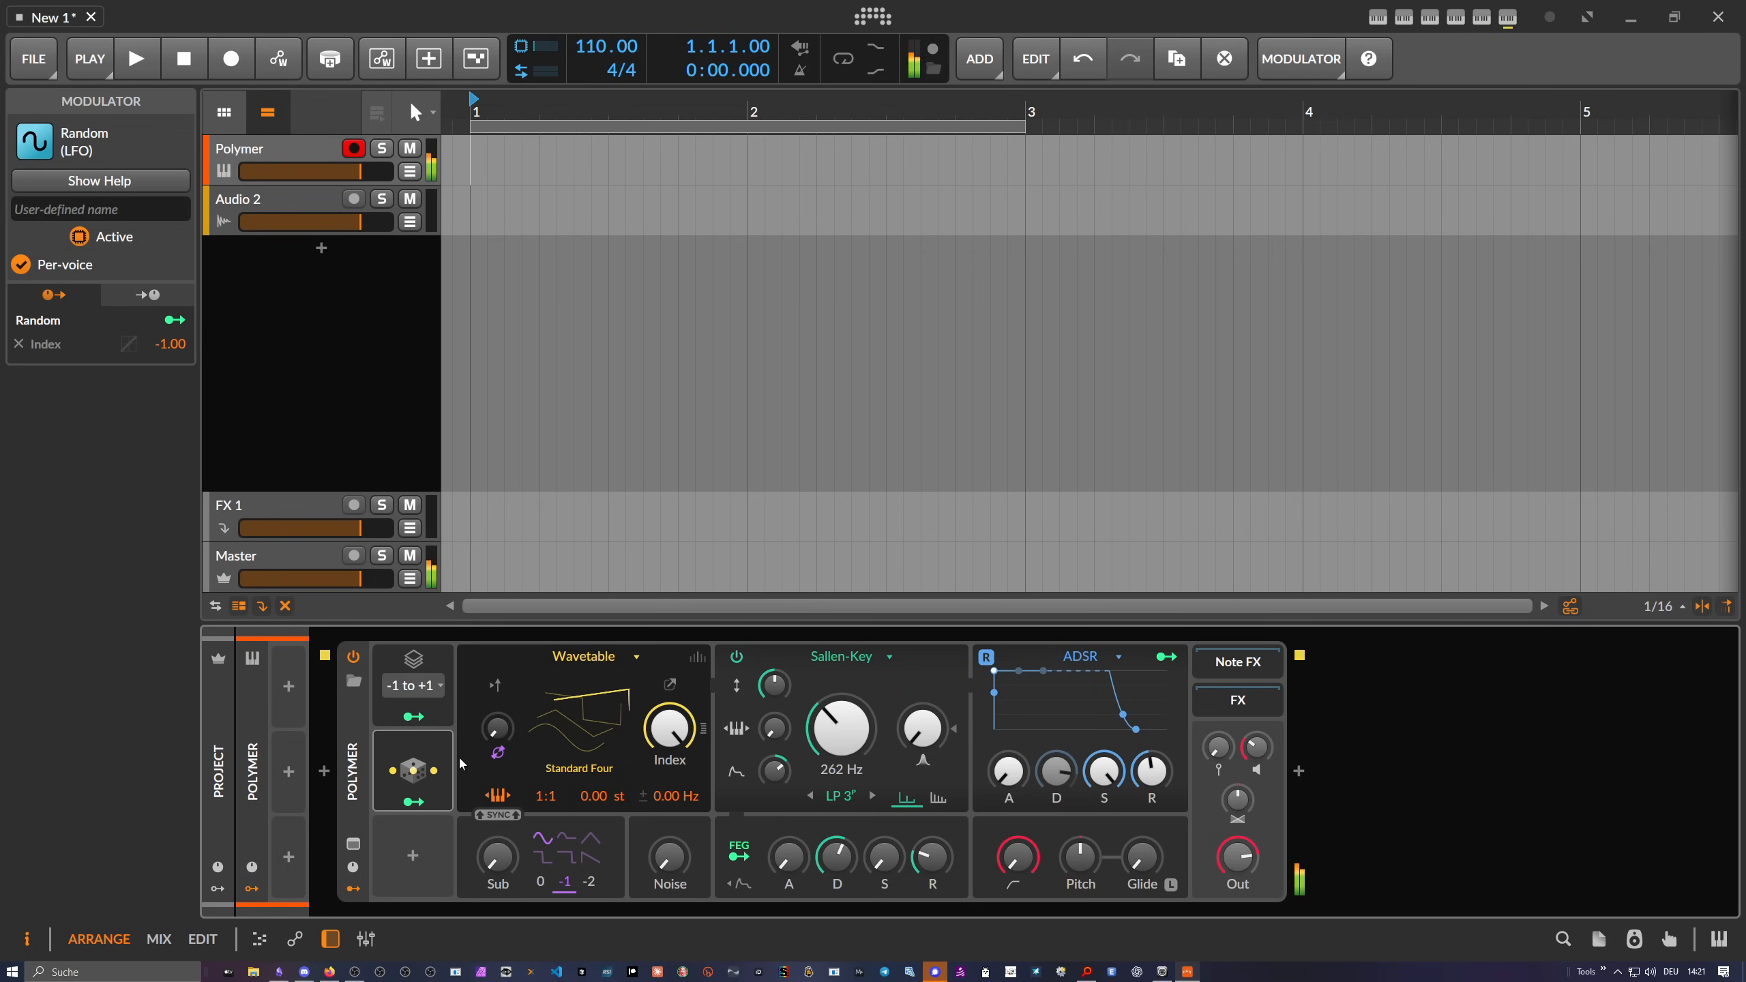
# Expand Random's settings, raise its smoothing to maximum with a rate of 2.94 Hz, and collapse them again
pyautogui.click(445, 773)
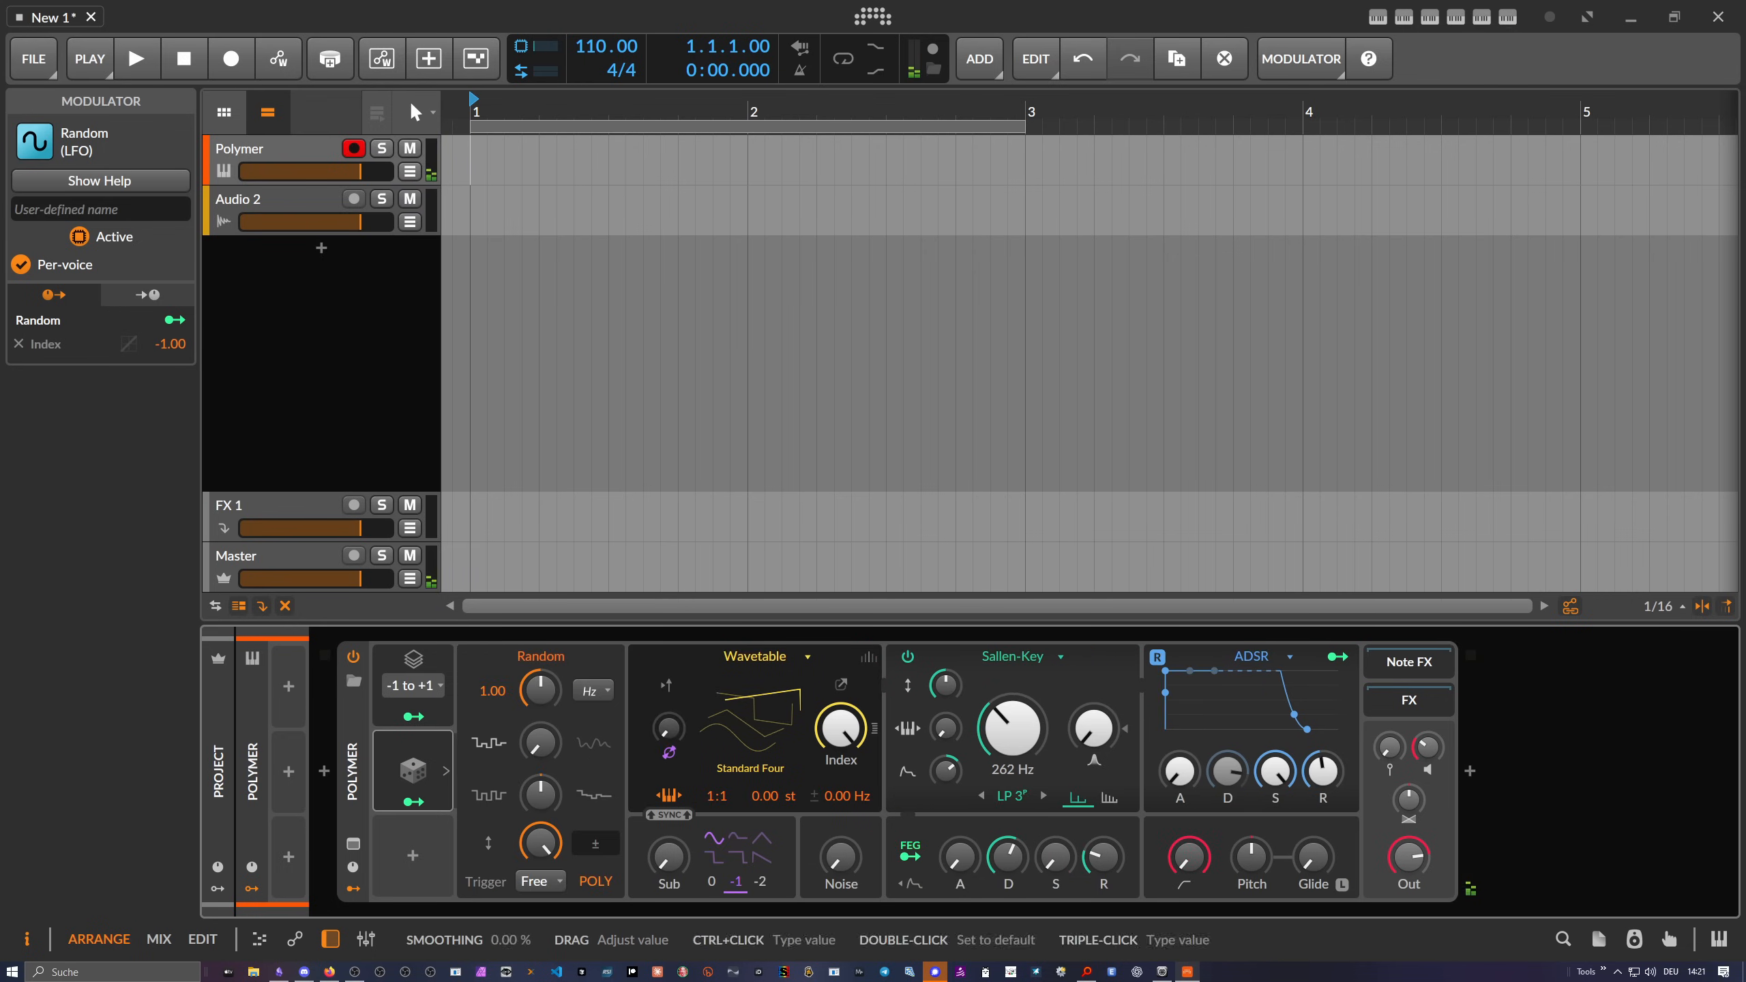
pyautogui.moveTo(541, 743); pyautogui.dragTo(541, 660)
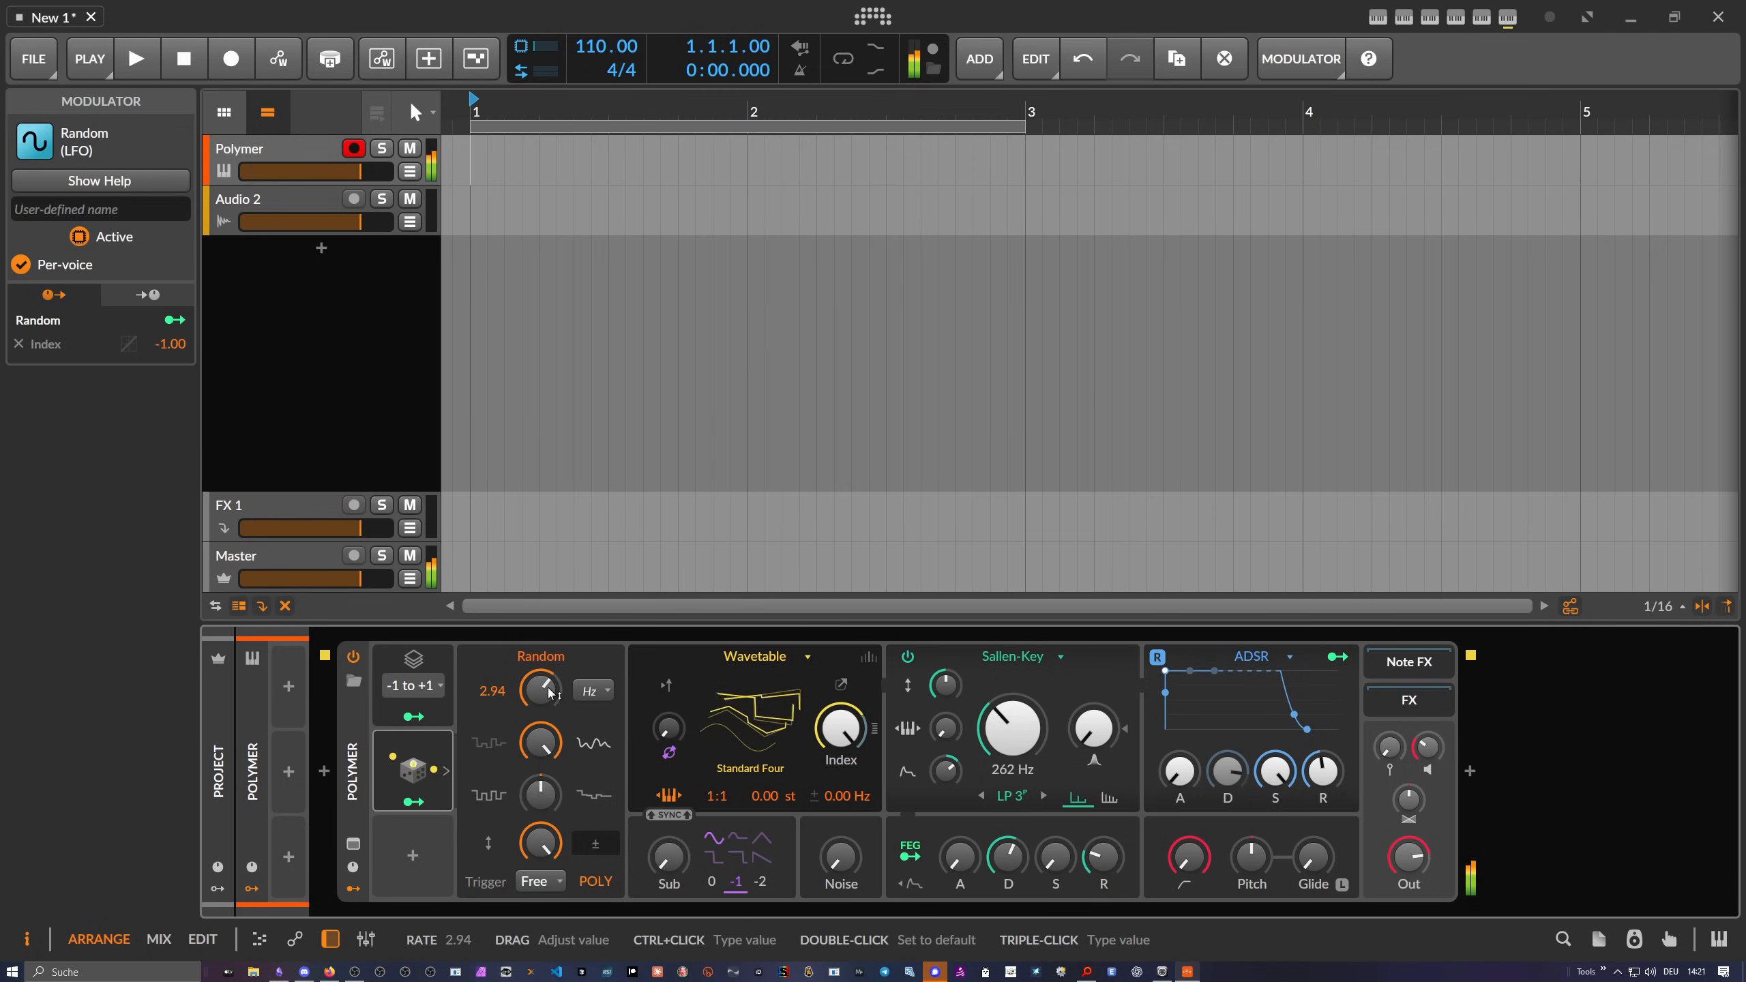
pyautogui.click(423, 757)
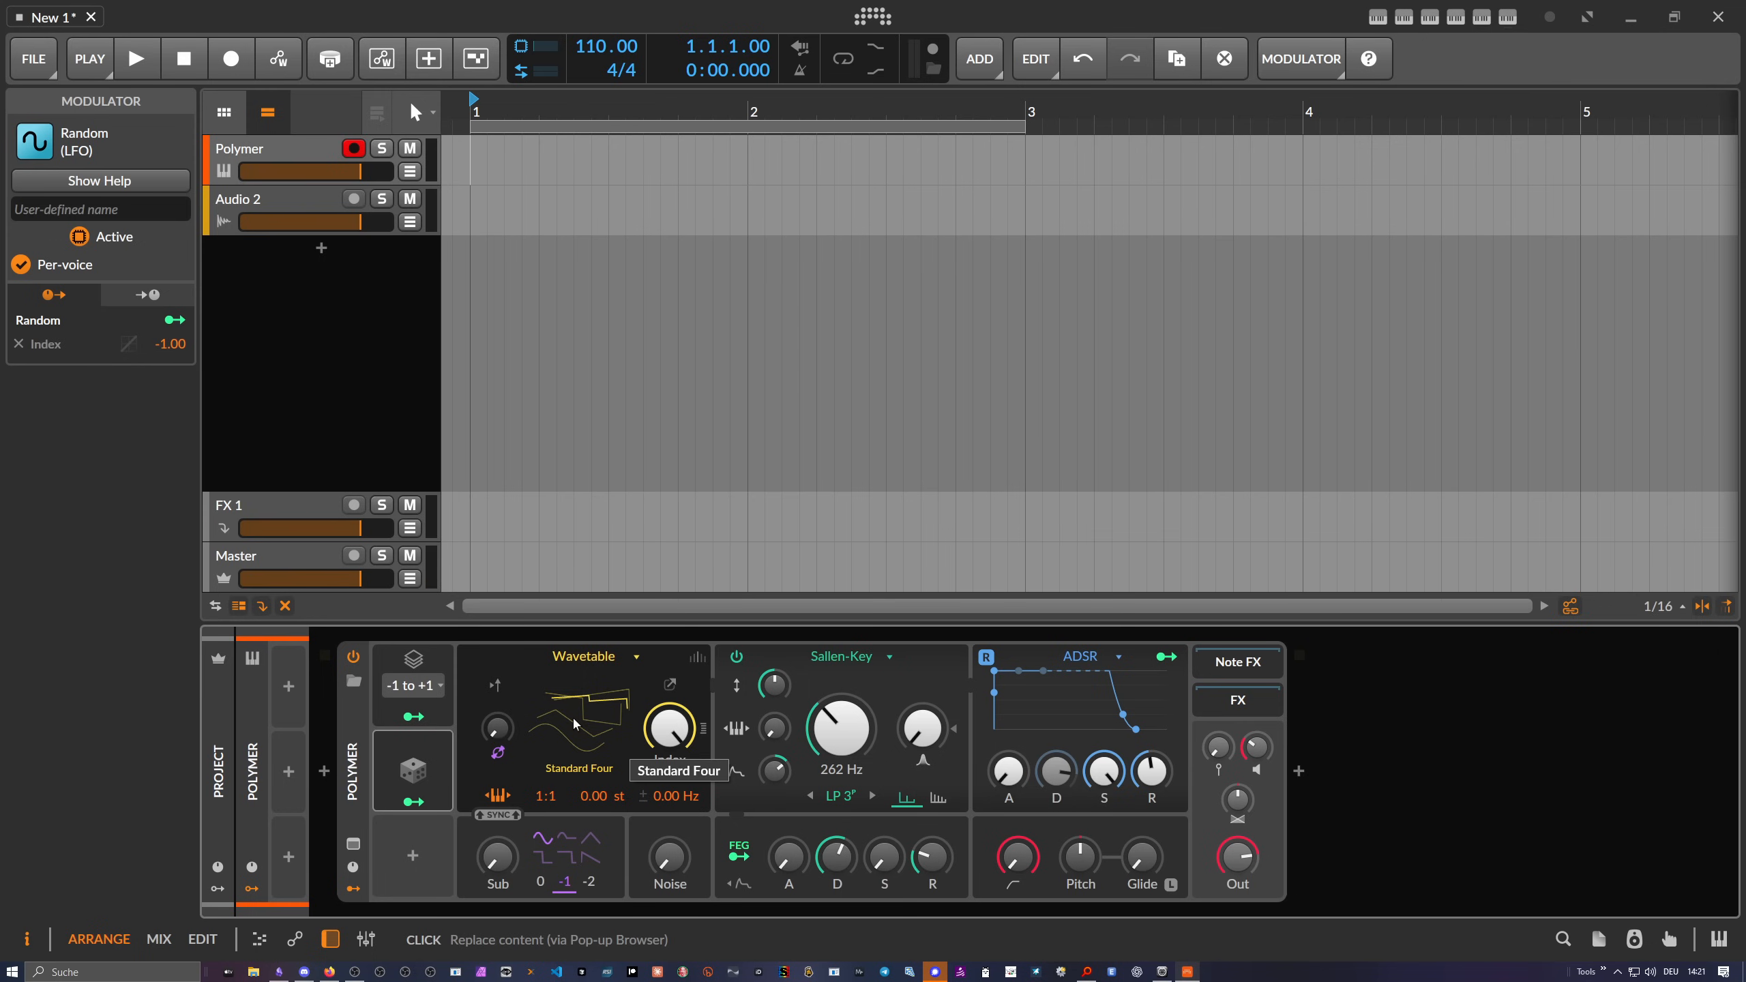
# Examine the spread modes available in Stack Spread, keeping the -1 to +1 mode
pyautogui.click(414, 658)
pyautogui.click(414, 685)
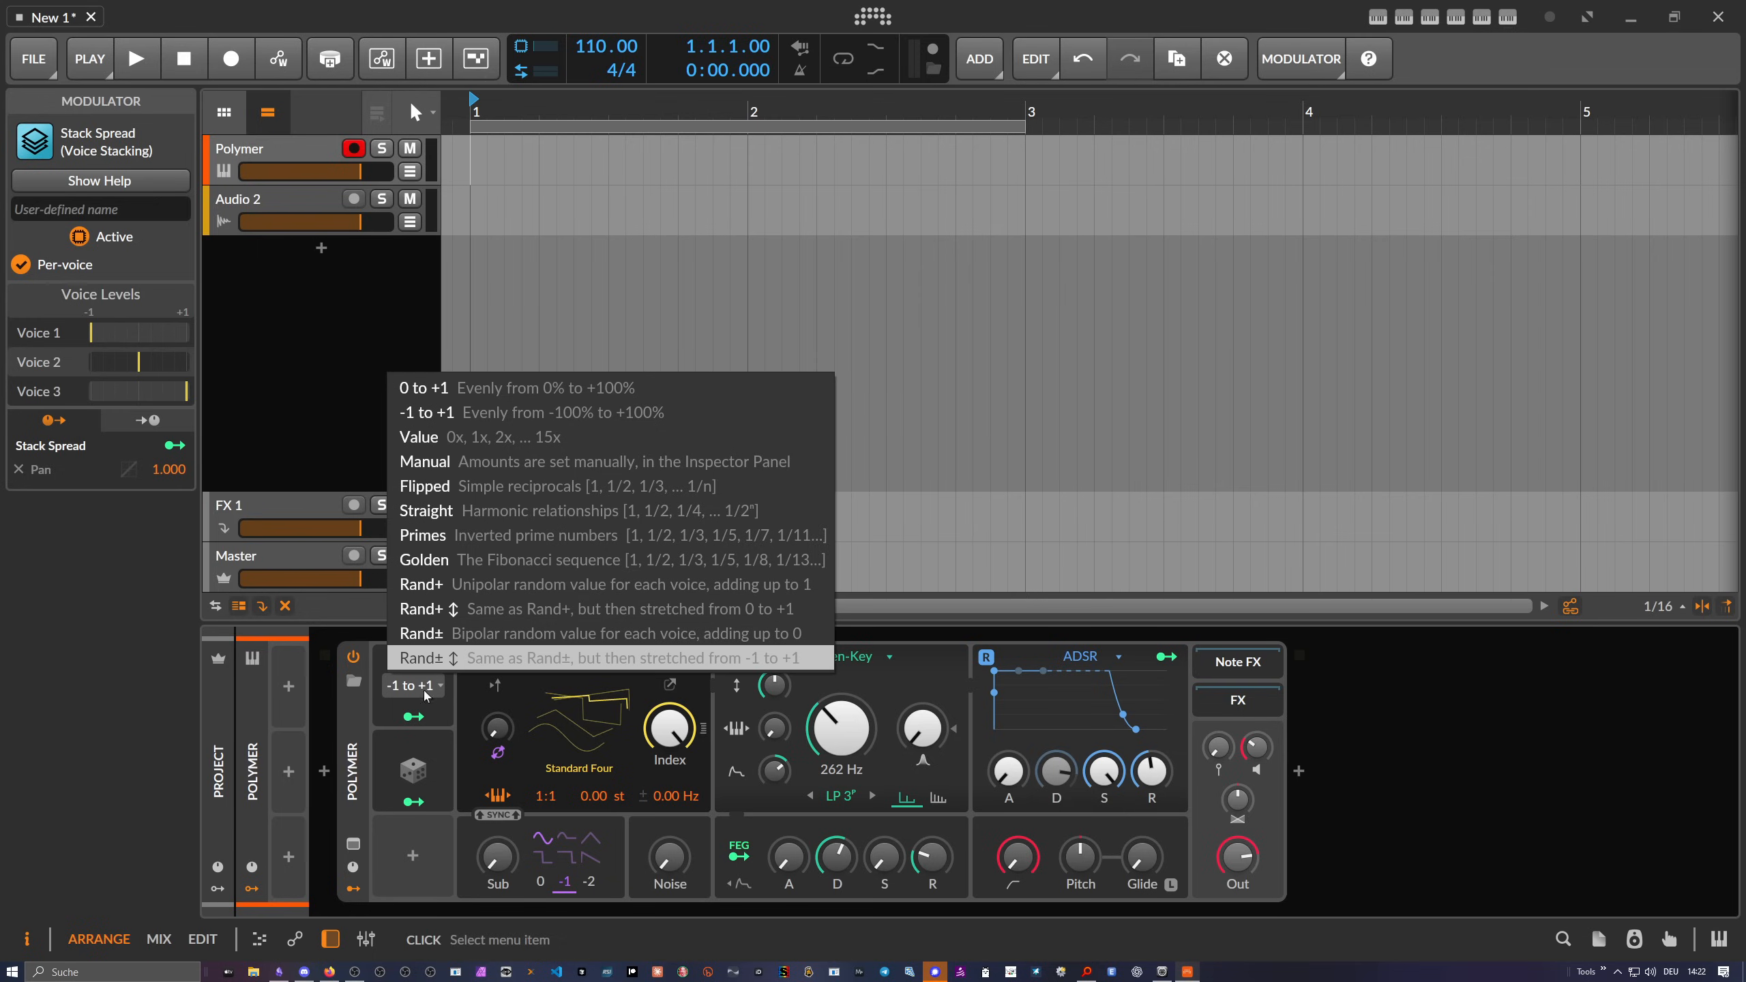
pyautogui.click(421, 658)
# Search the modulators for stacking and add Voice Control in Polymer's third slot
pyautogui.click(414, 856)
pyautogui.write('staclk')
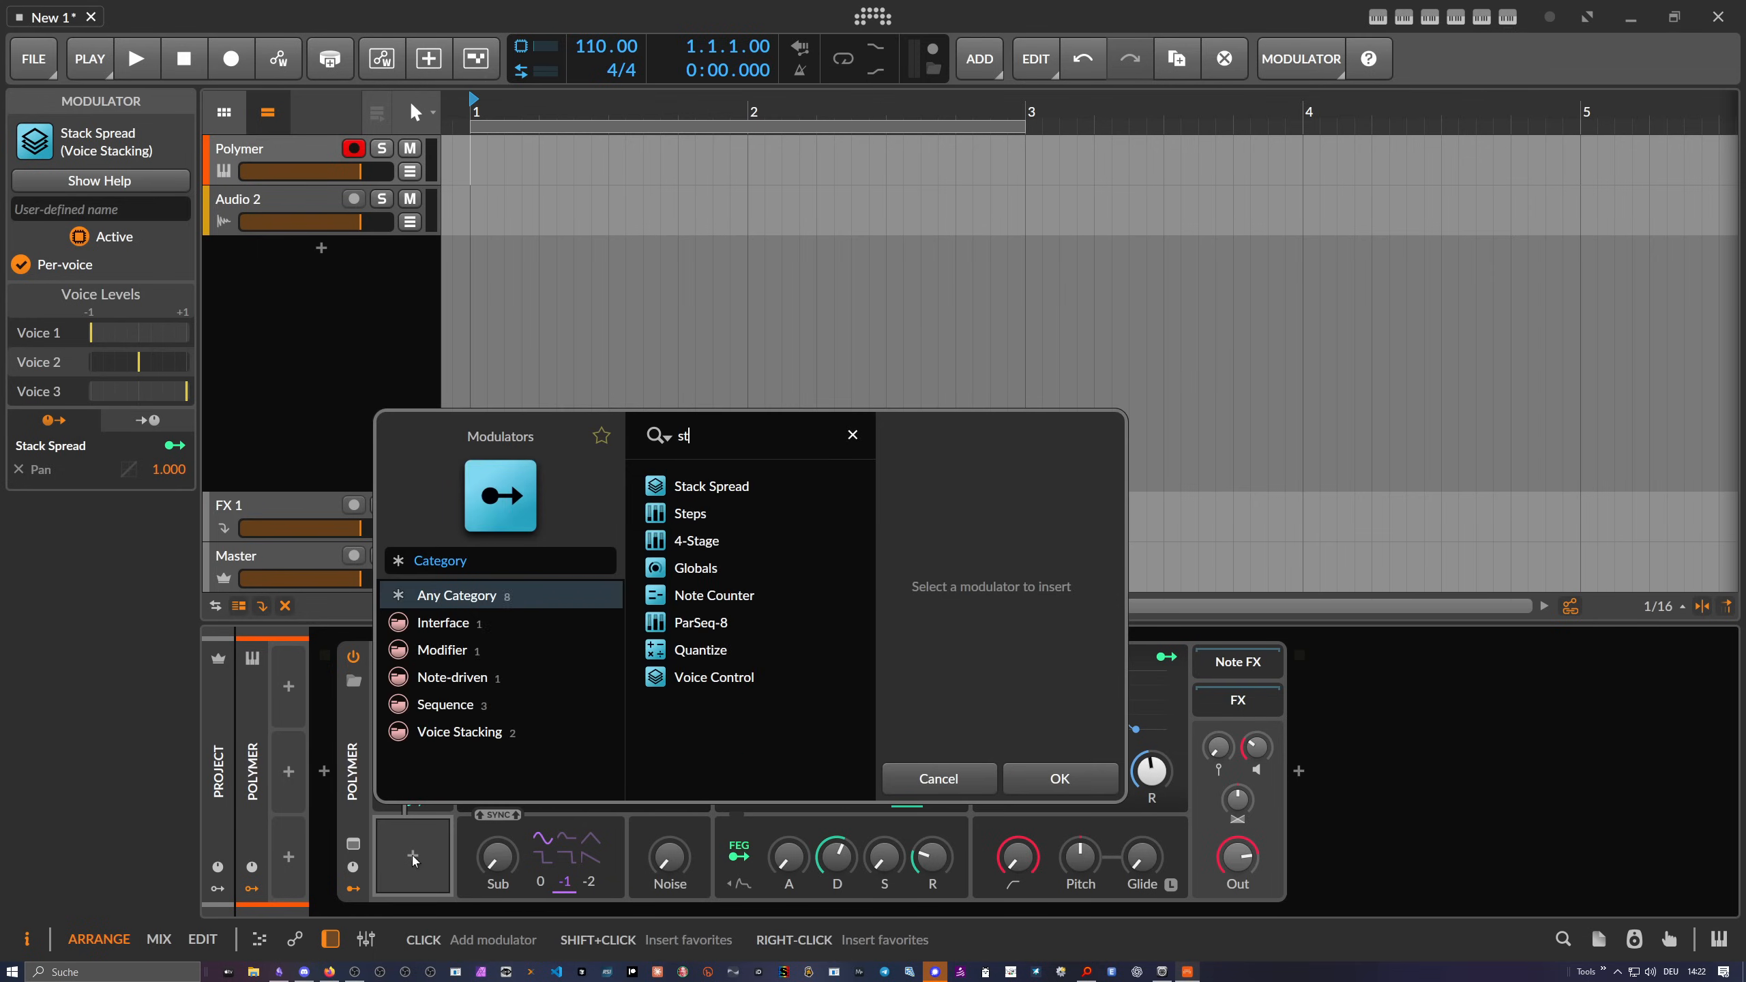
pyautogui.press('BackSpace')
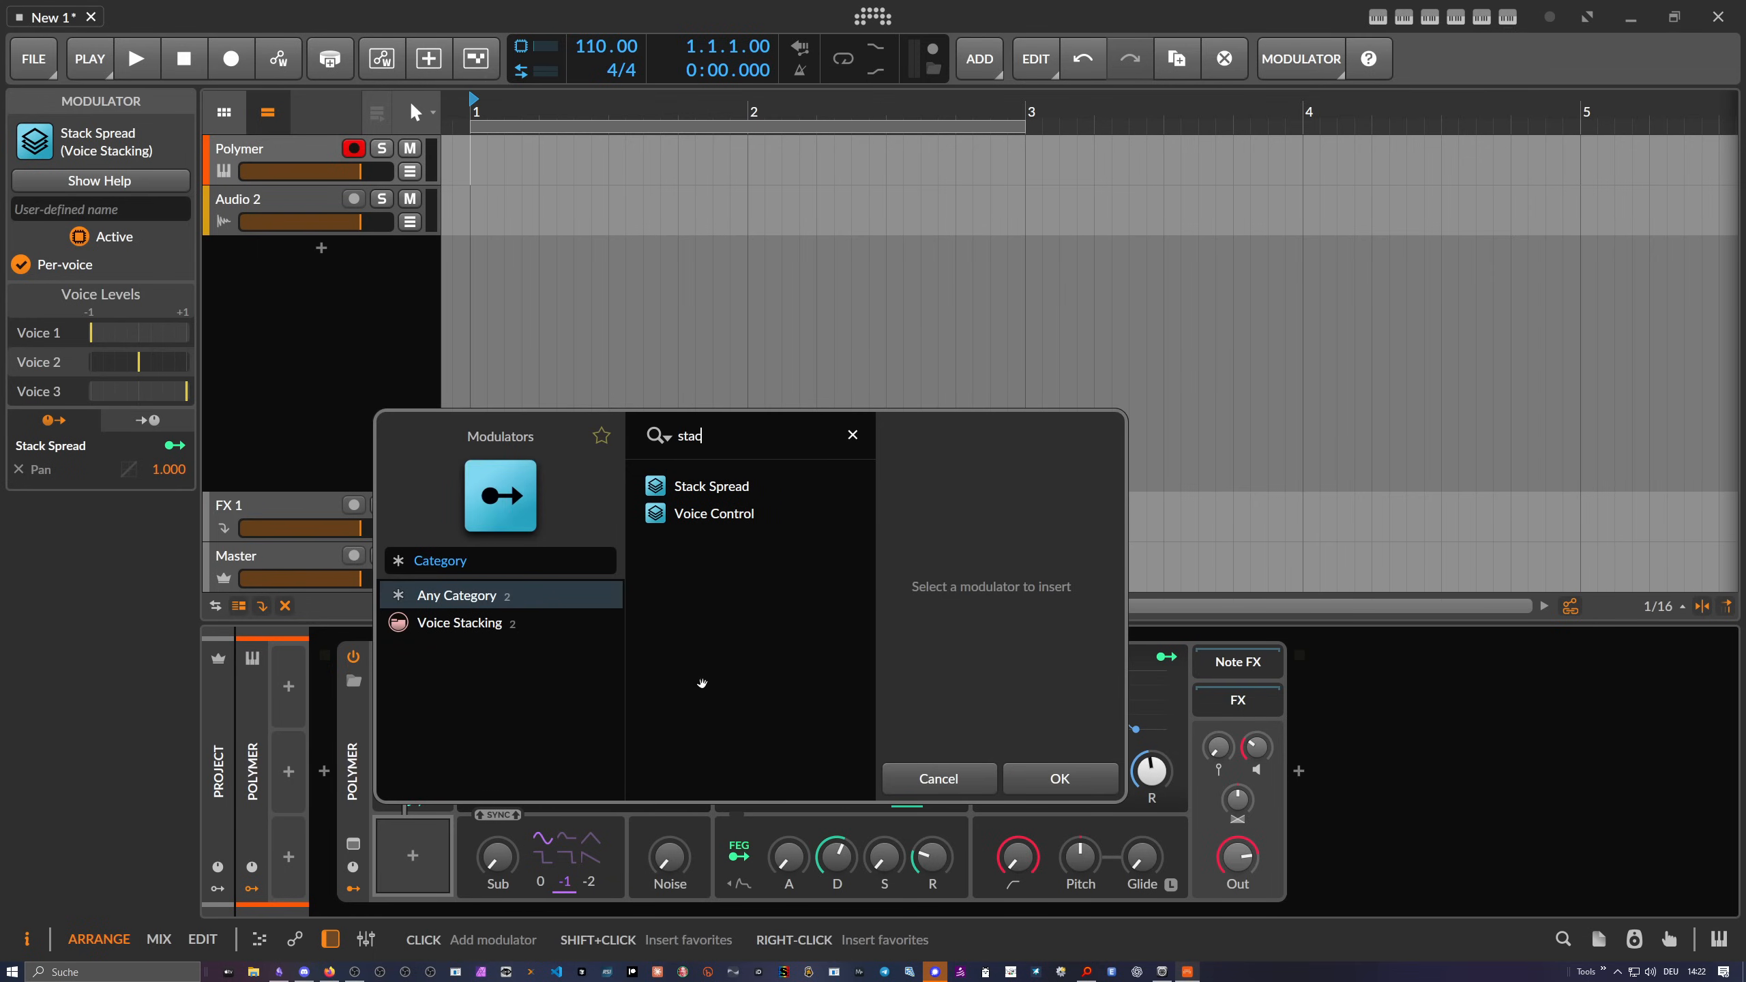
pyautogui.doubleClick(695, 512)
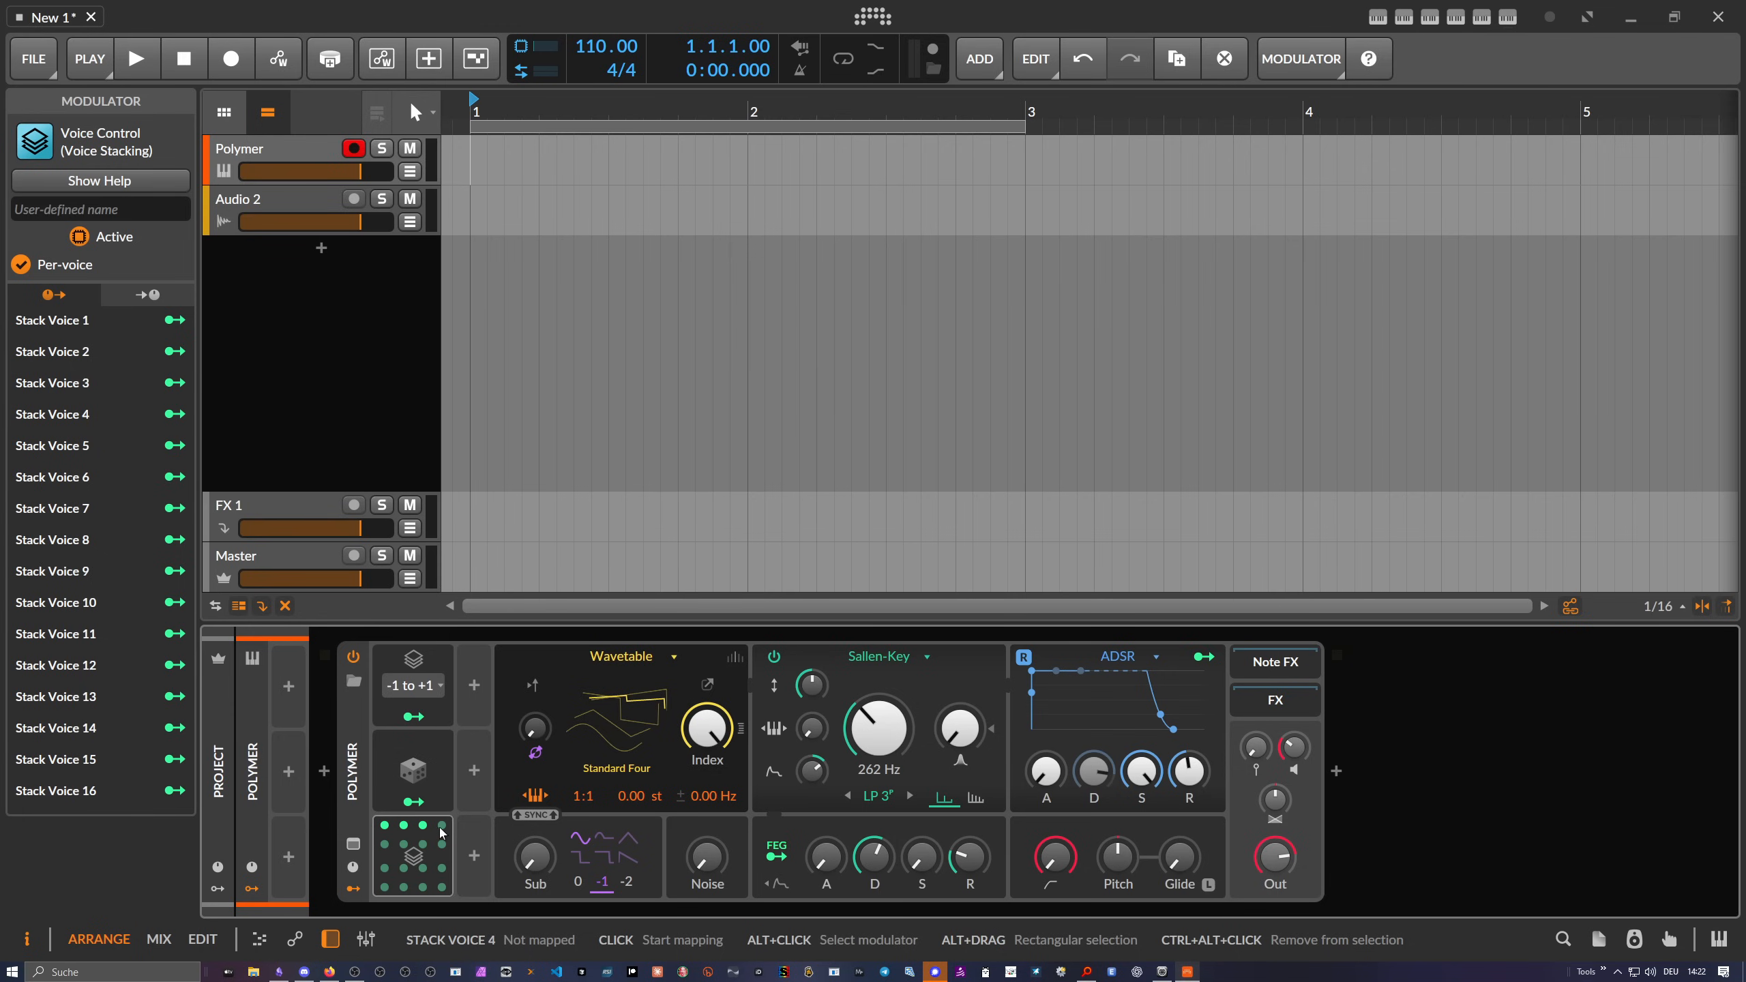
# Map Voice Control's Stack Voice 2 to the filter cutoff with an amount of 85.43, and clear that modulation again
pyautogui.click(422, 834)
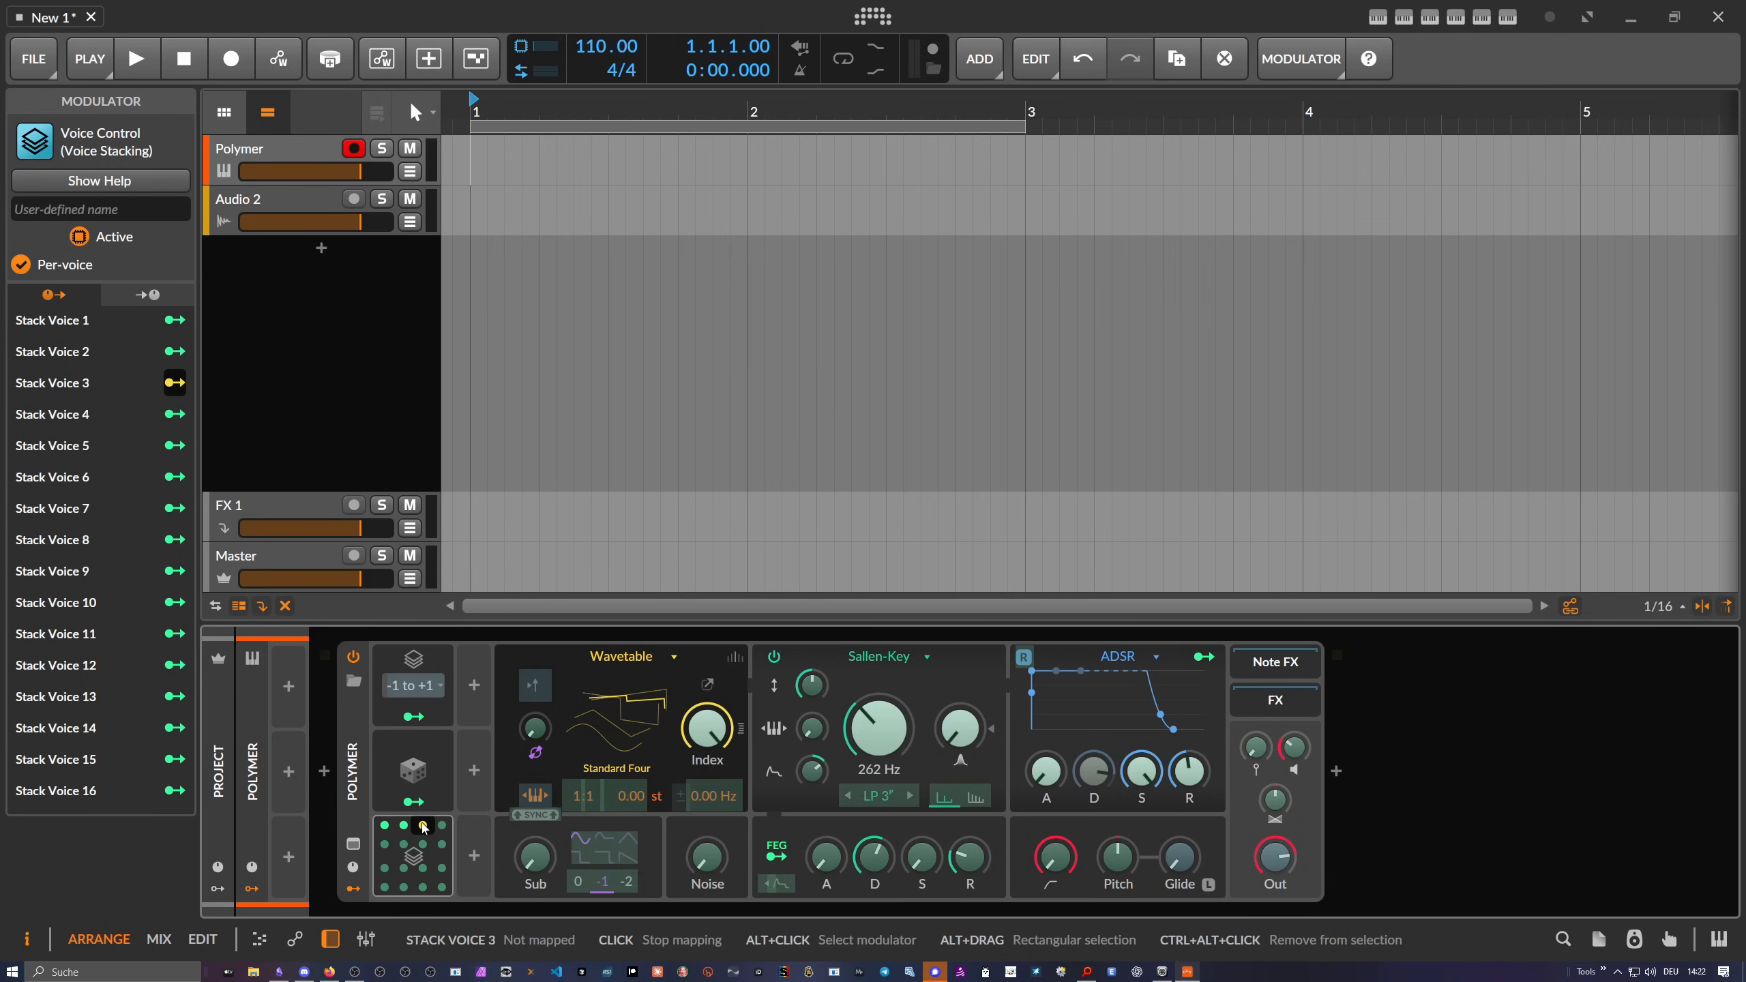
pyautogui.click(405, 828)
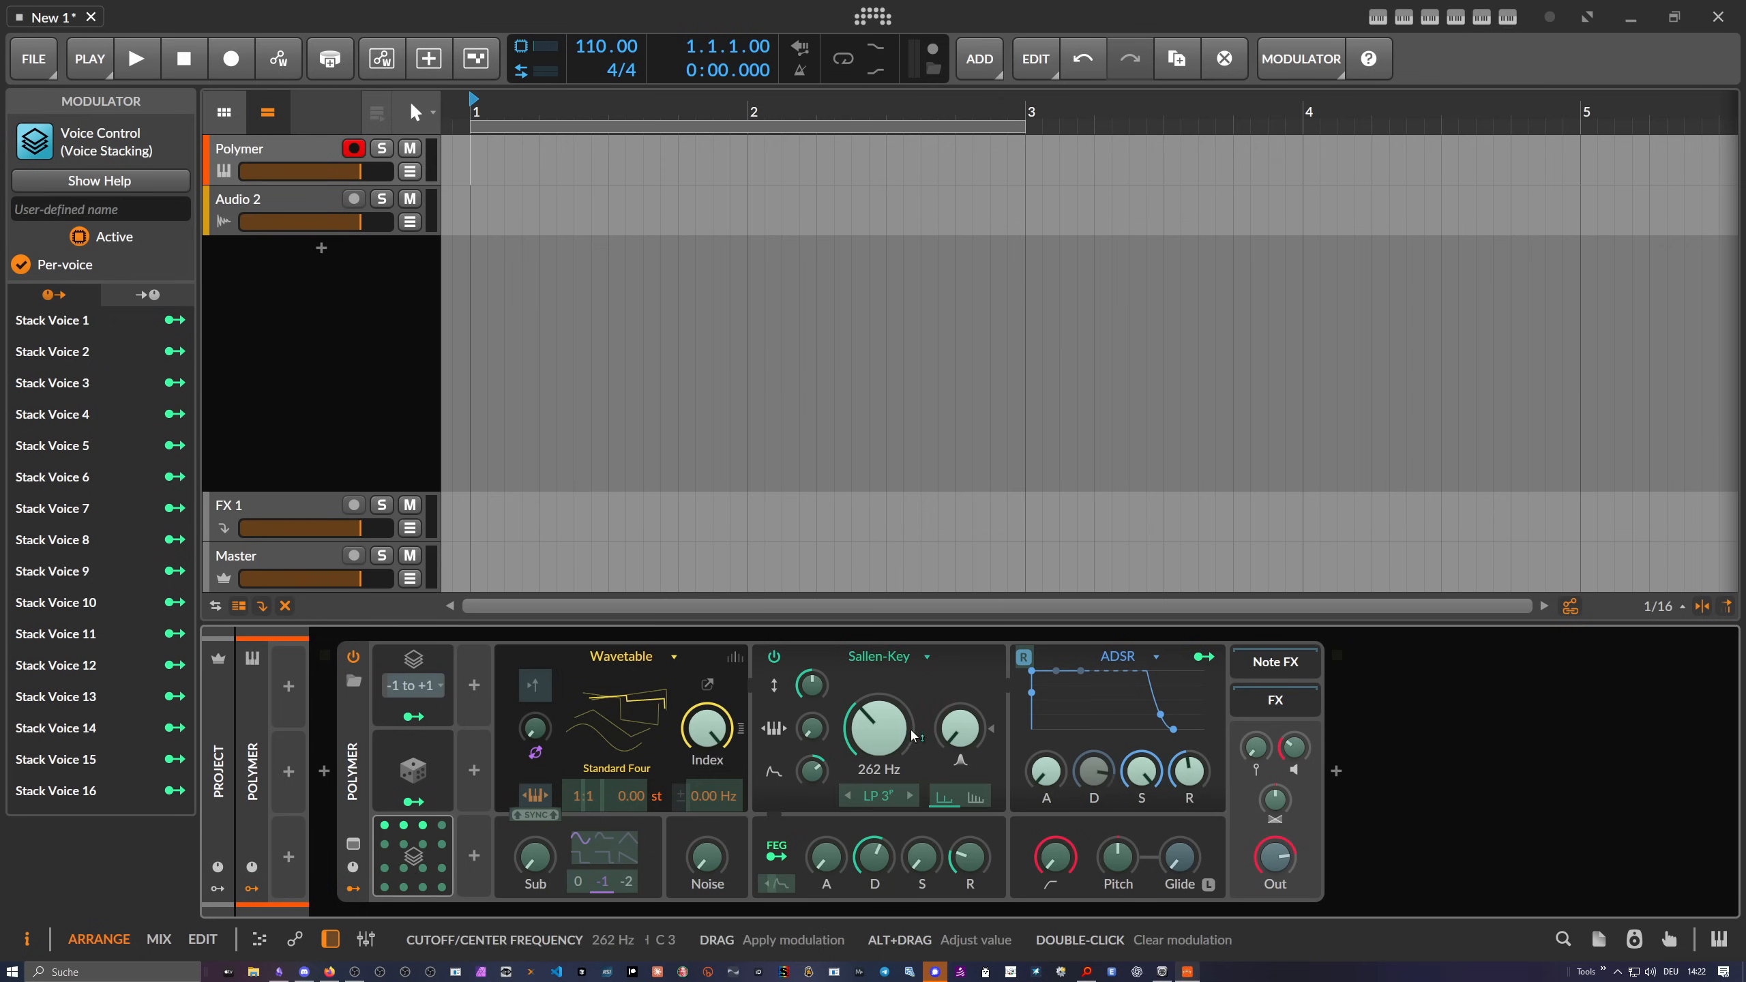
pyautogui.moveTo(879, 727); pyautogui.dragTo(879, 674)
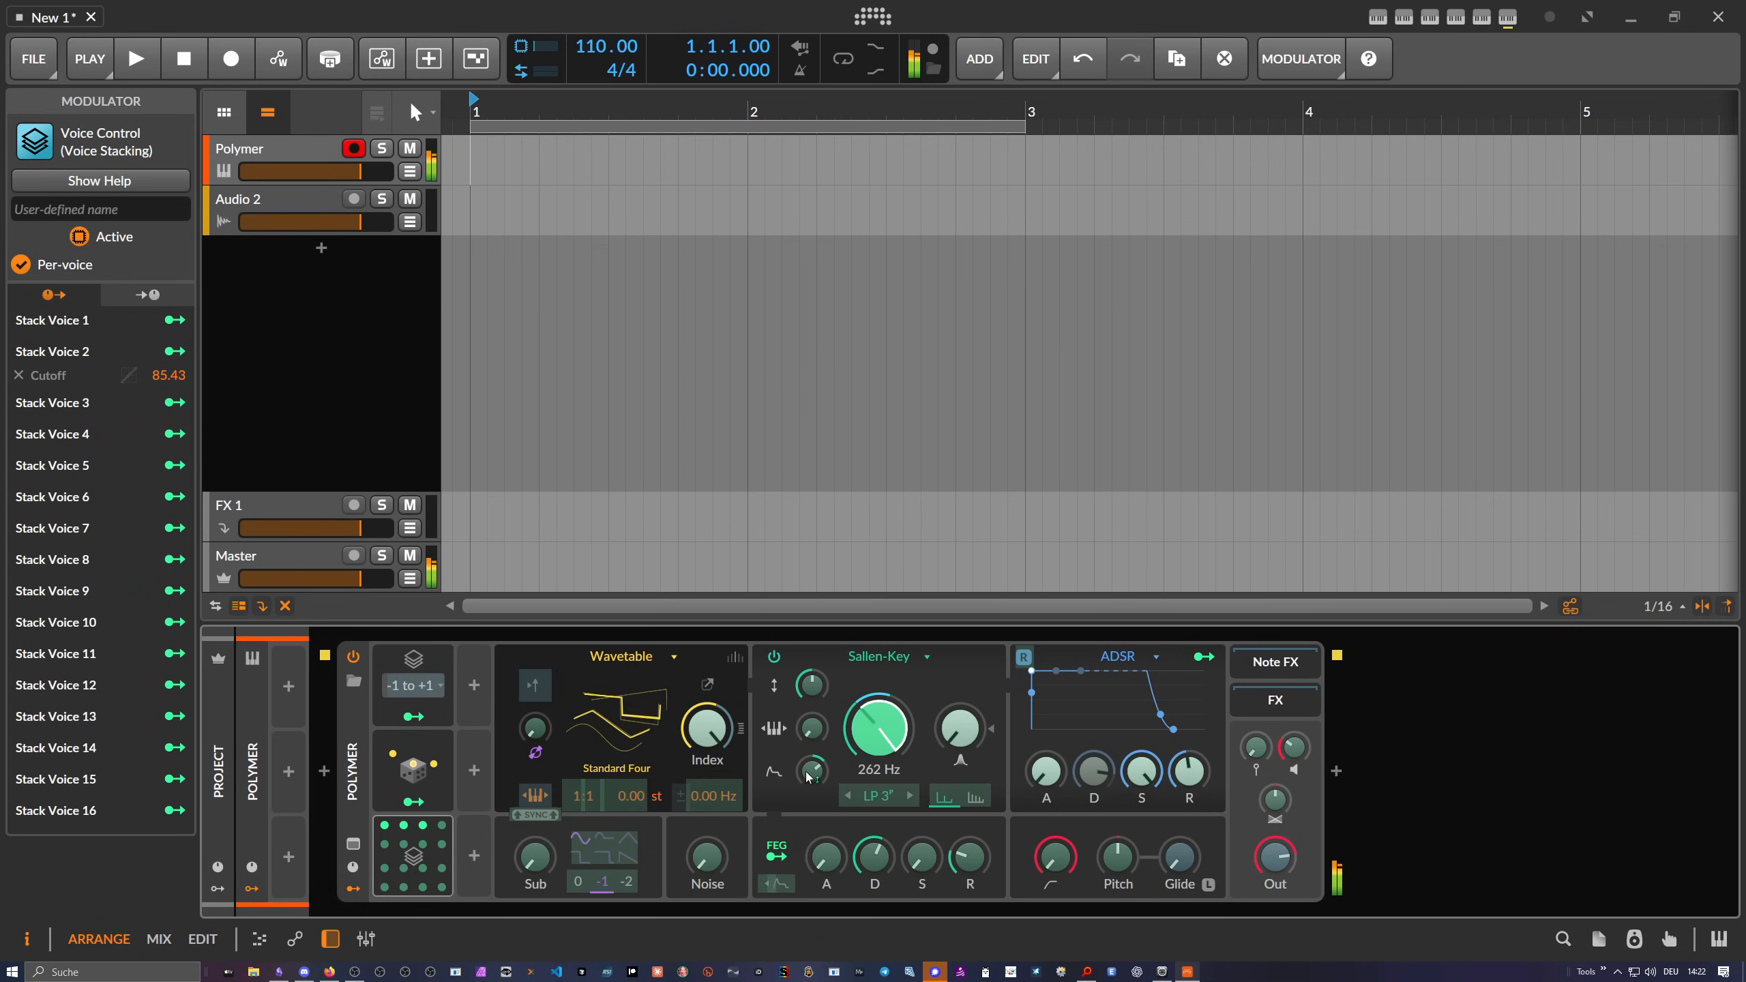
pyautogui.doubleClick(871, 737)
# Try mapping Voice Control's Stack Voice 3 to the filter cutoff, and clear the modulation again
pyautogui.click(422, 825)
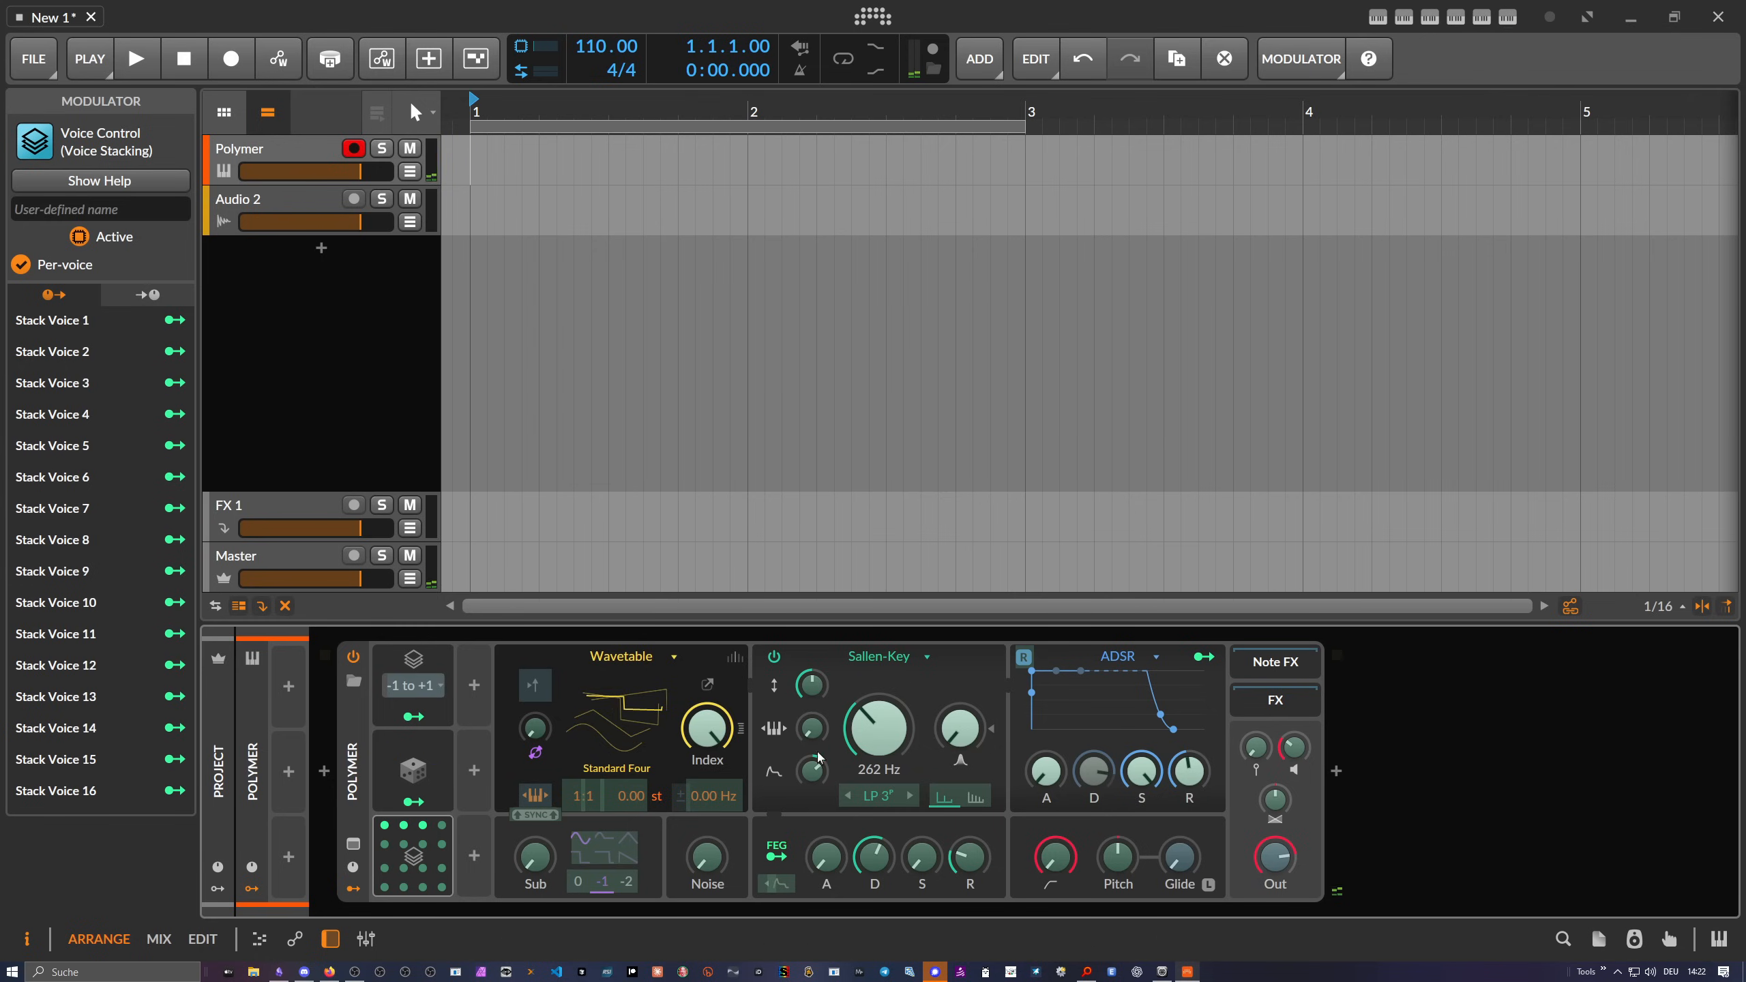
pyautogui.click(1239, 778)
pyautogui.moveTo(890, 735)
pyautogui.mouseDown()
pyautogui.moveTo(890, 687)
pyautogui.moveTo(890, 729)
pyautogui.mouseUp()
pyautogui.doubleClick(876, 733)
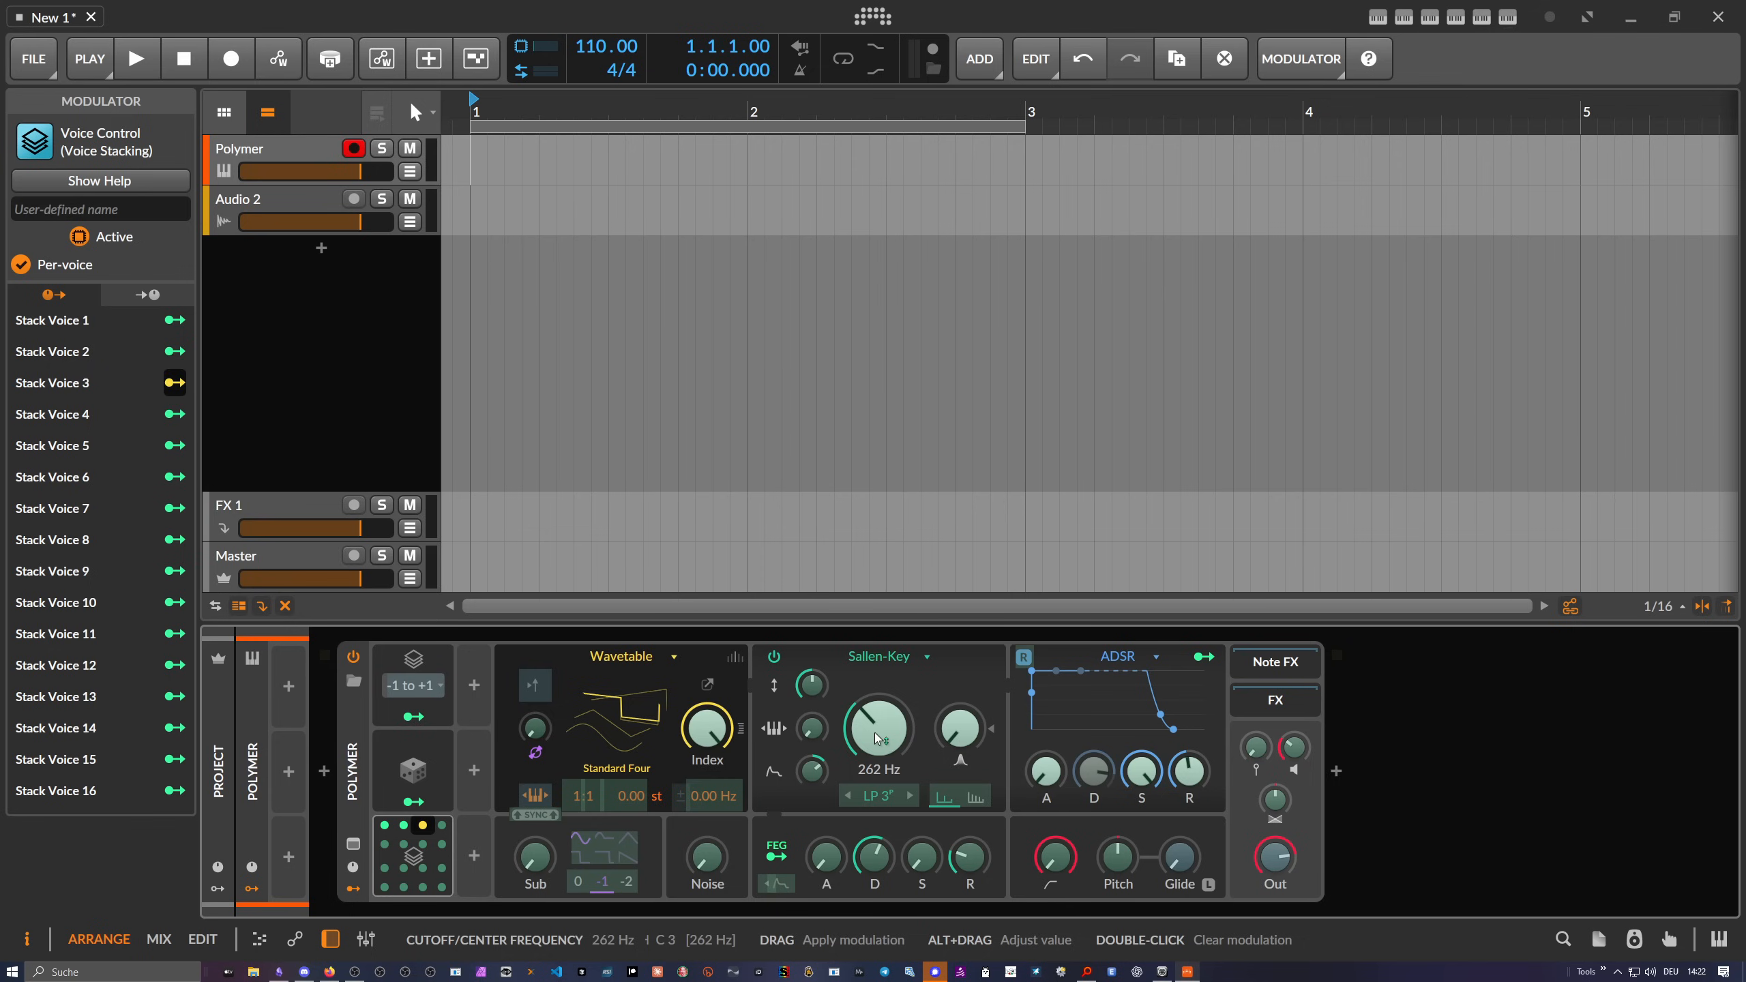
# Delete the Voice Control, Random and Stack Spread modulators from Polymer
pyautogui.click(422, 826)
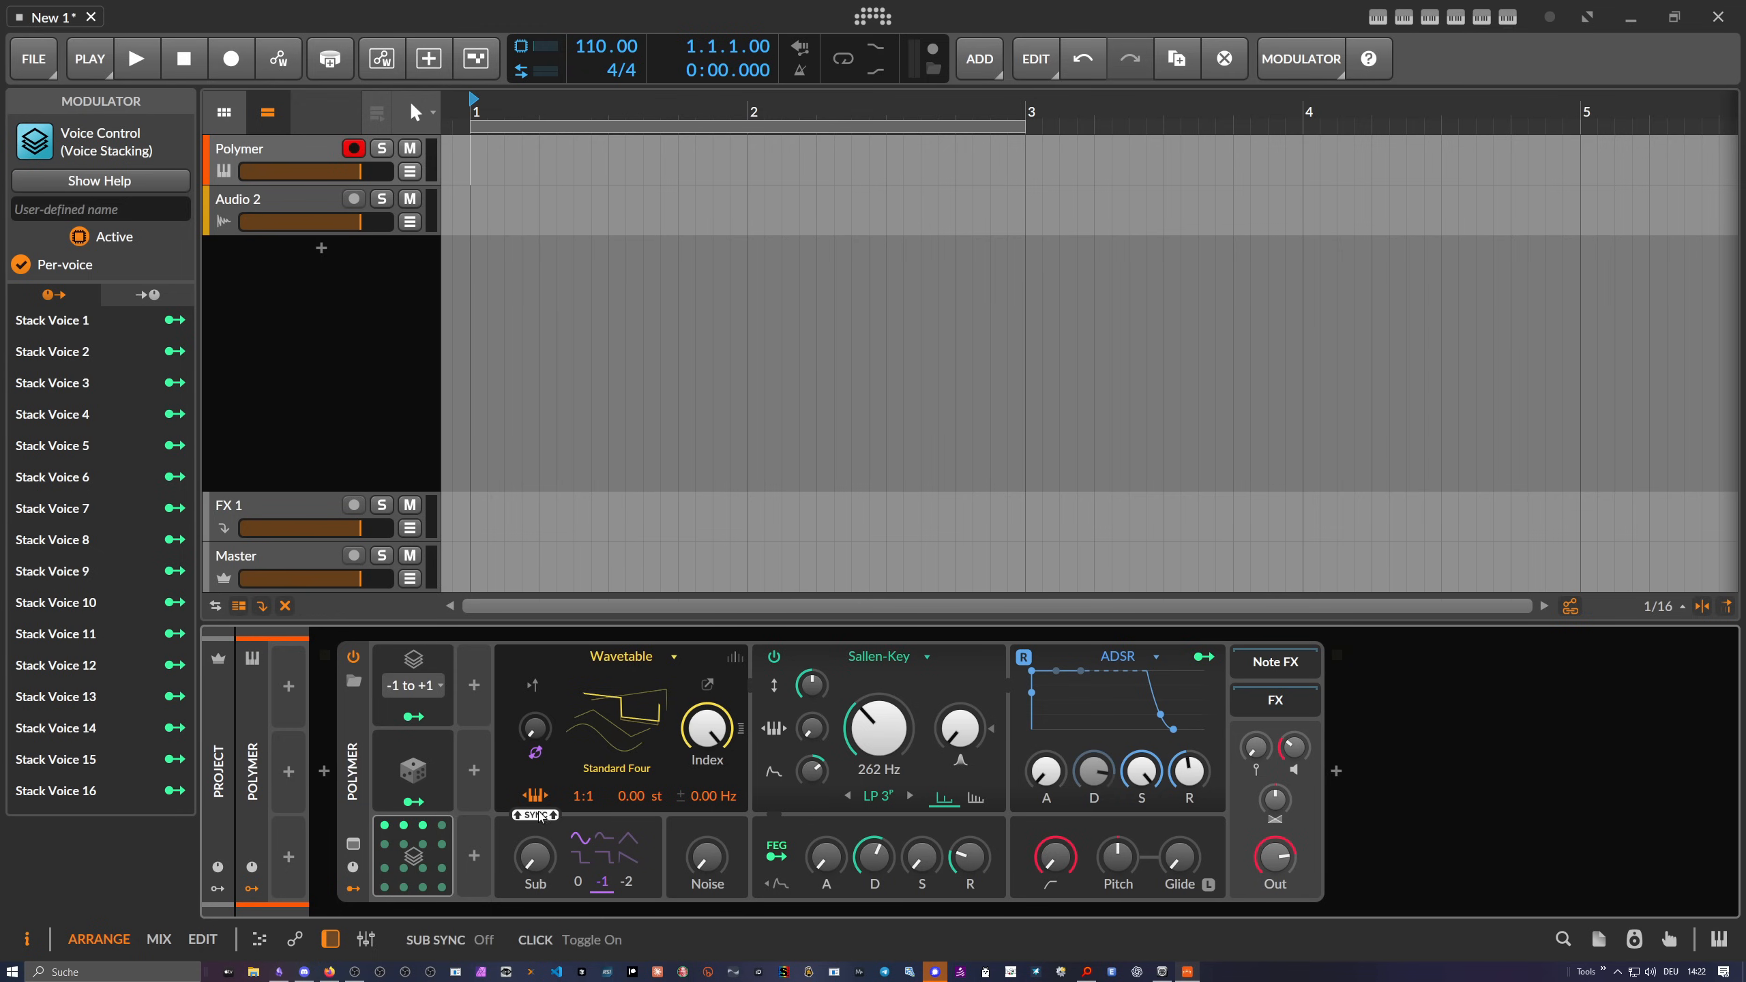
pyautogui.click(423, 839)
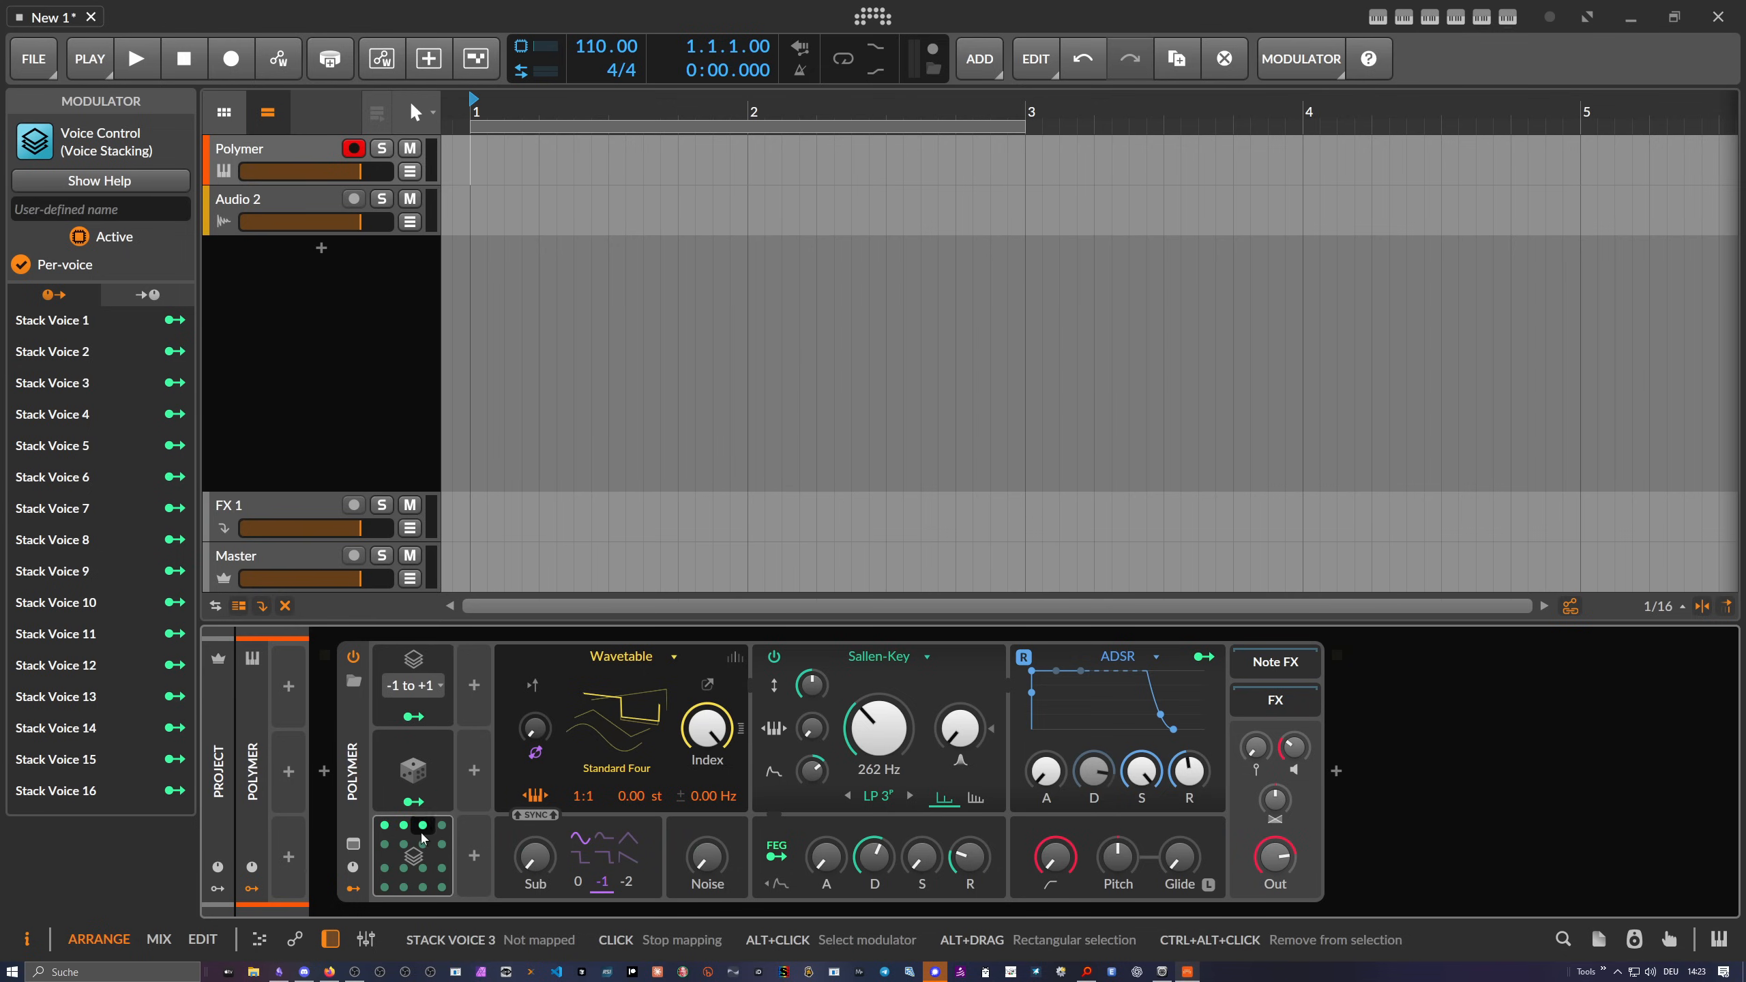
pyautogui.press('Delete')
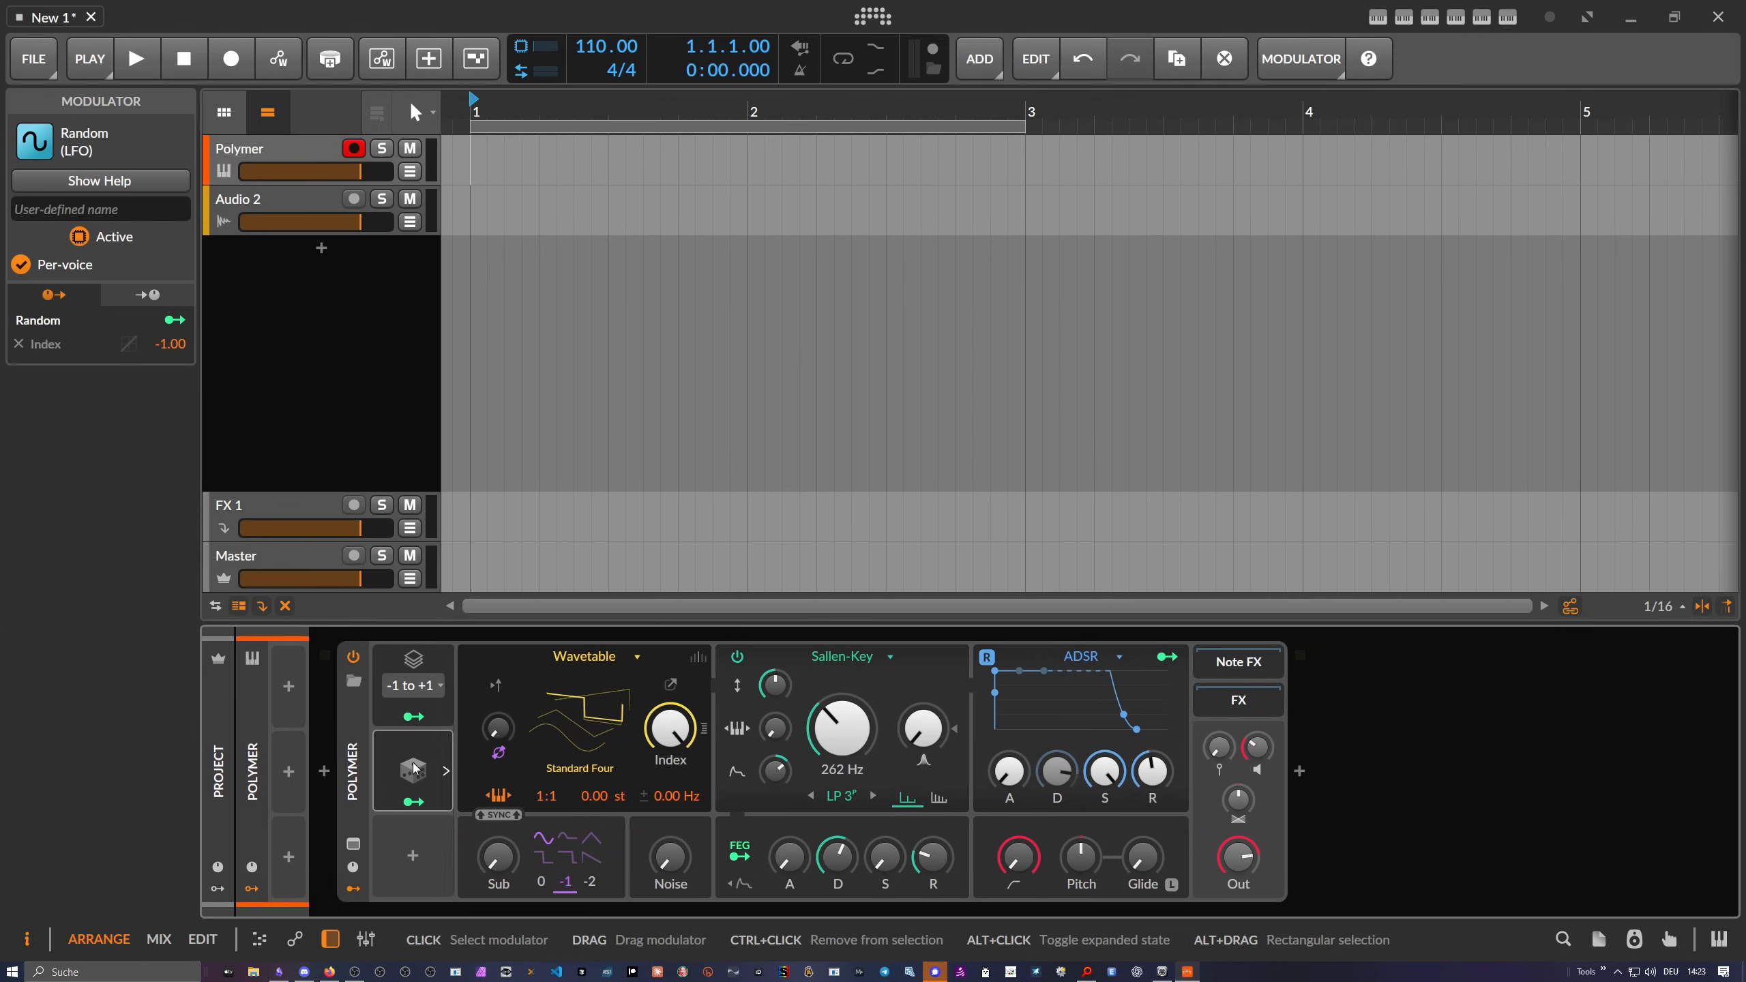
pyautogui.press('Delete')
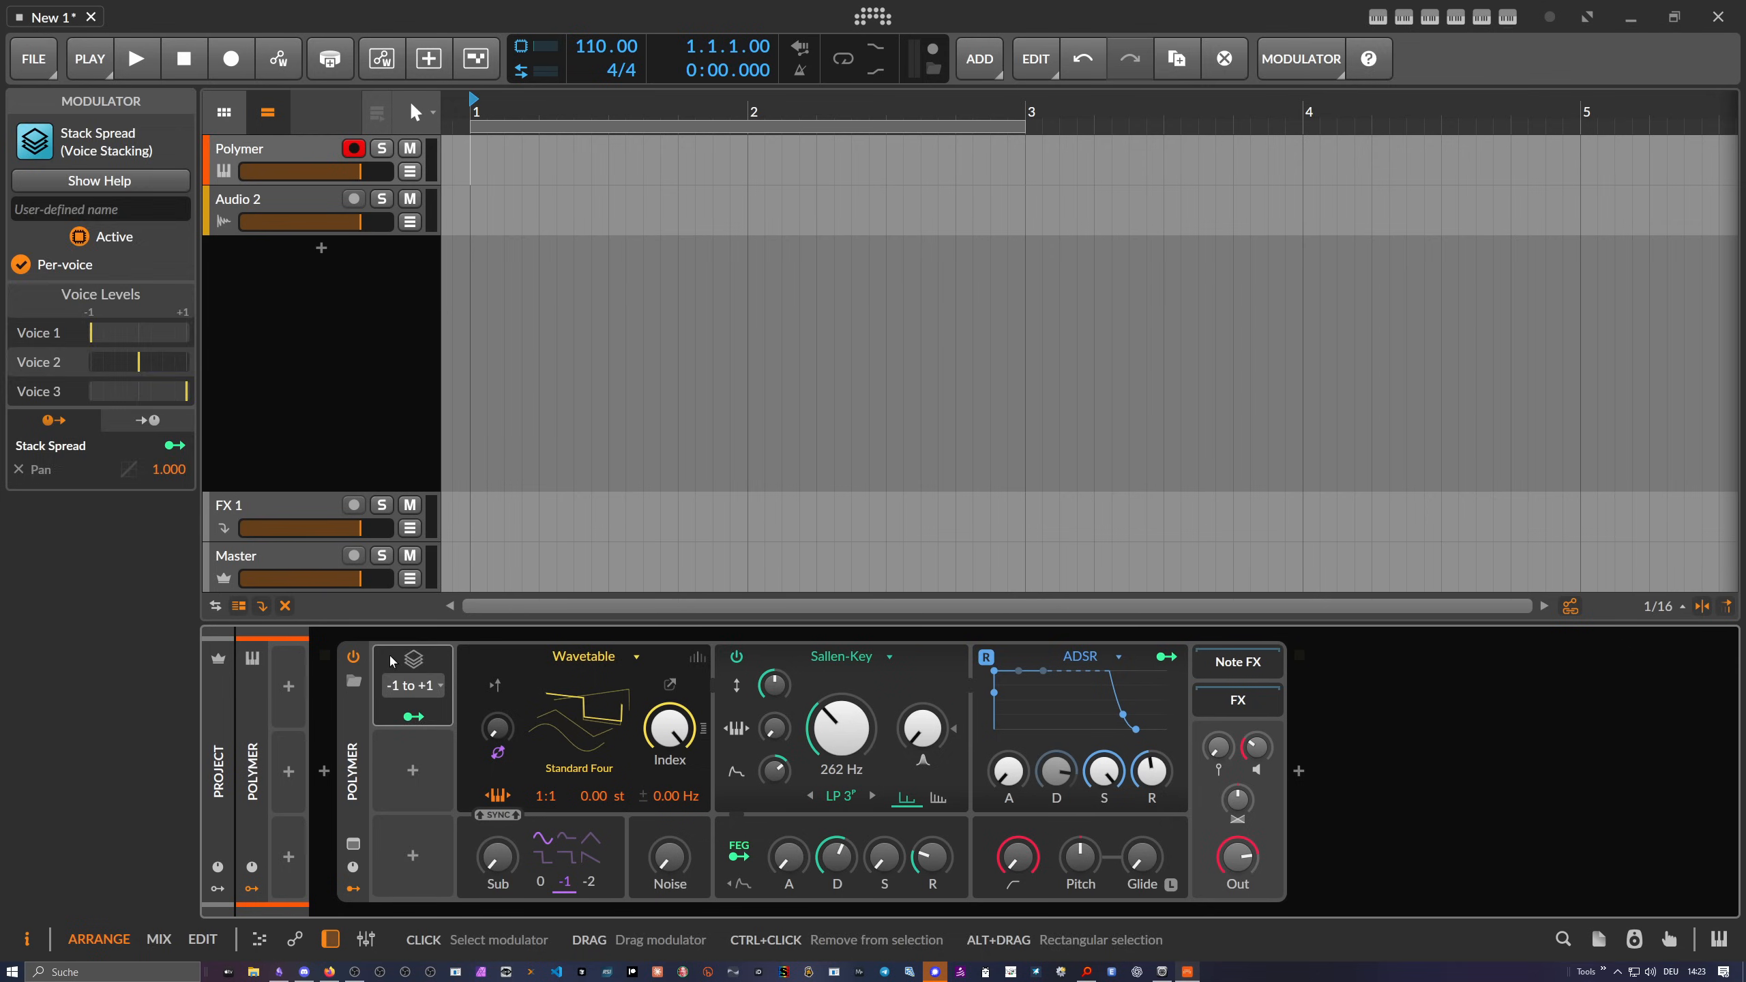
pyautogui.press('Delete')
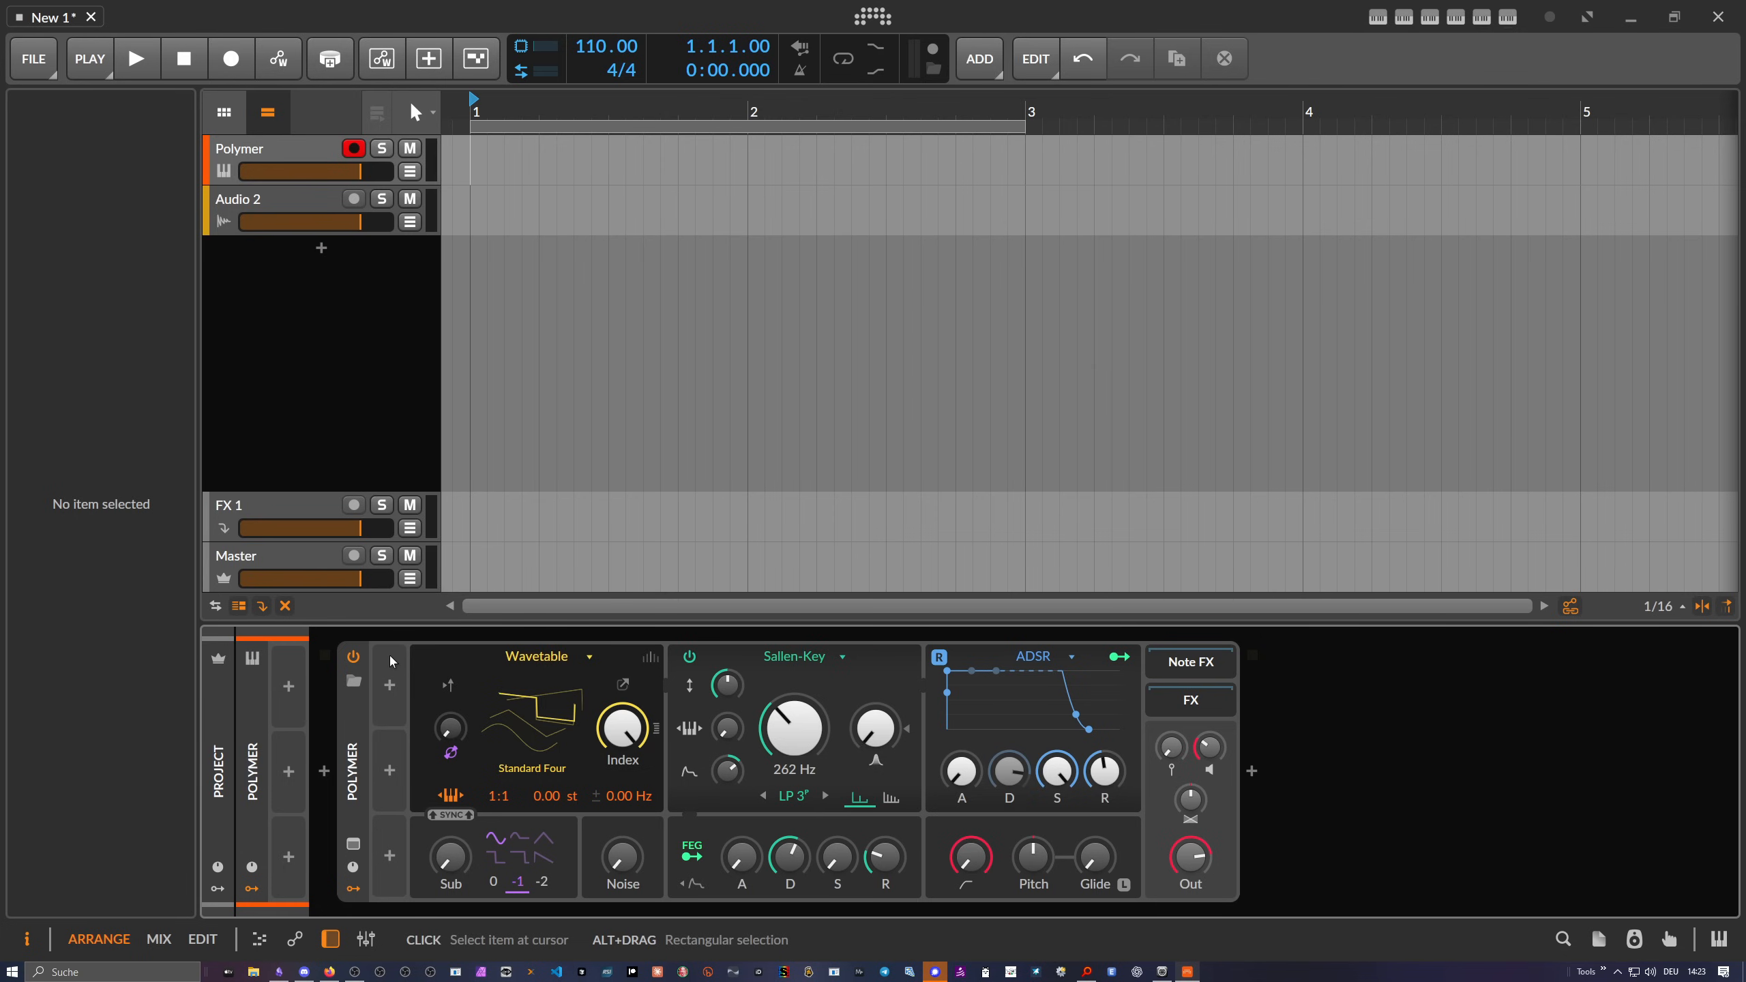
pyautogui.click(496, 893)
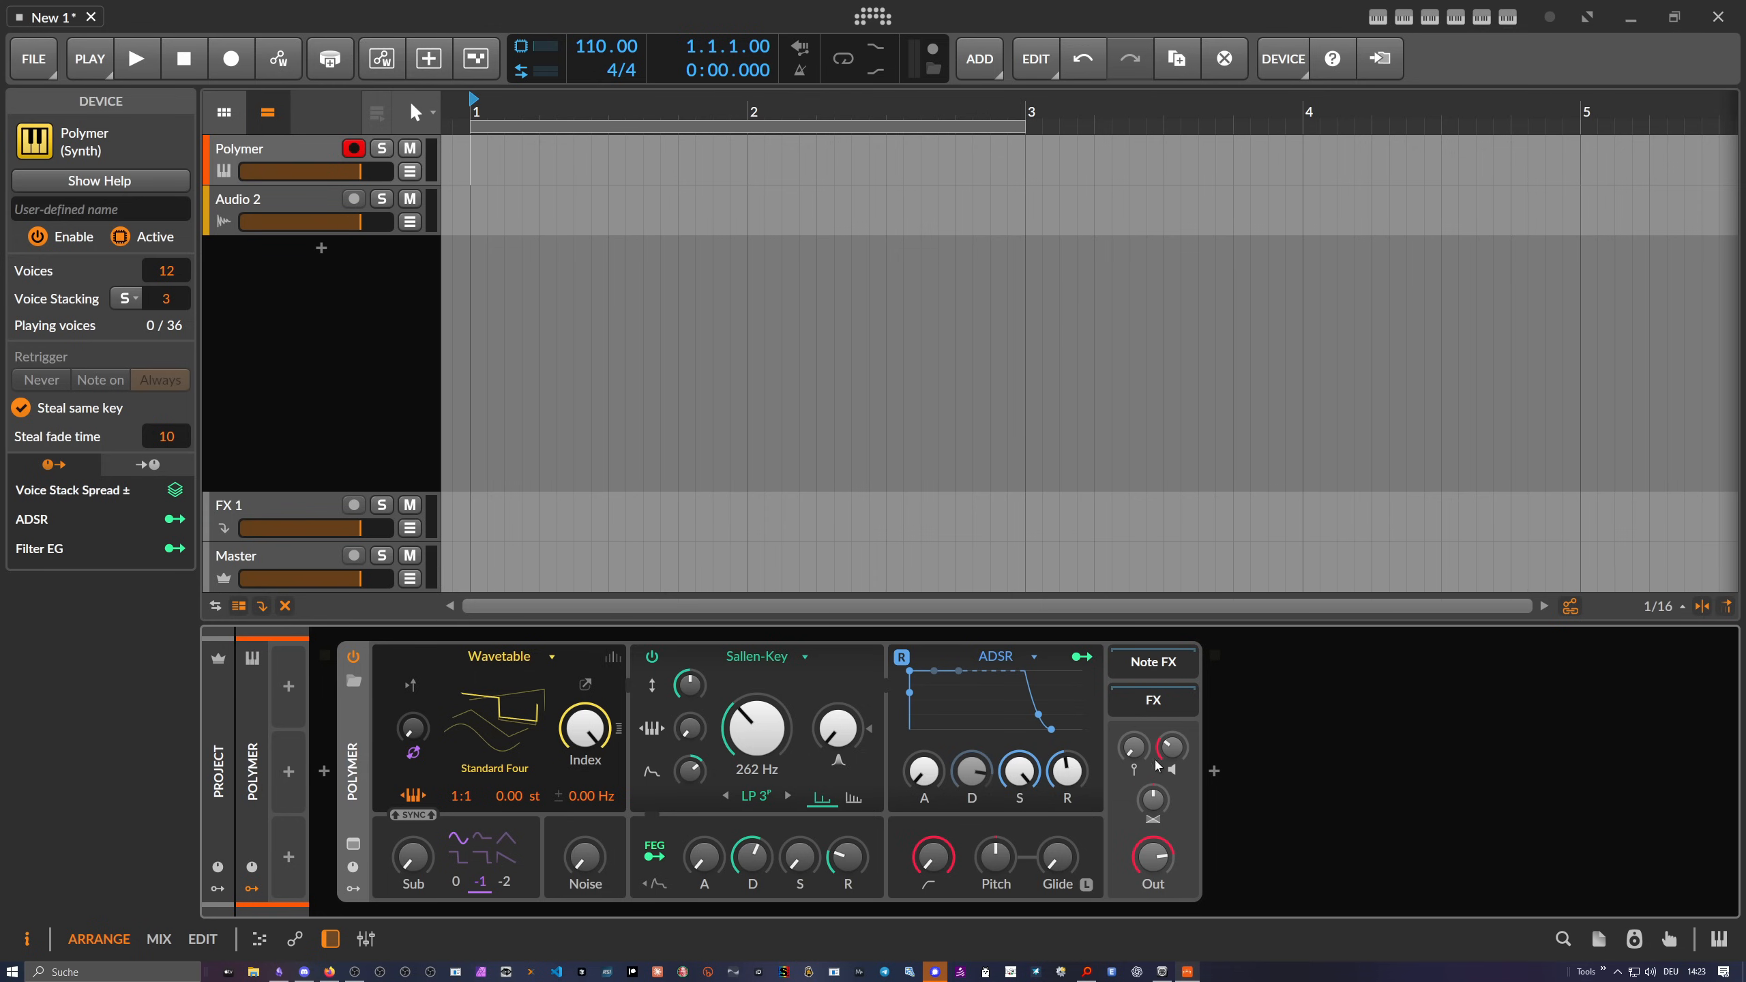
# Search the audio effects for "fx grid" and insert FX Grid after Polymer
pyautogui.click(1215, 773)
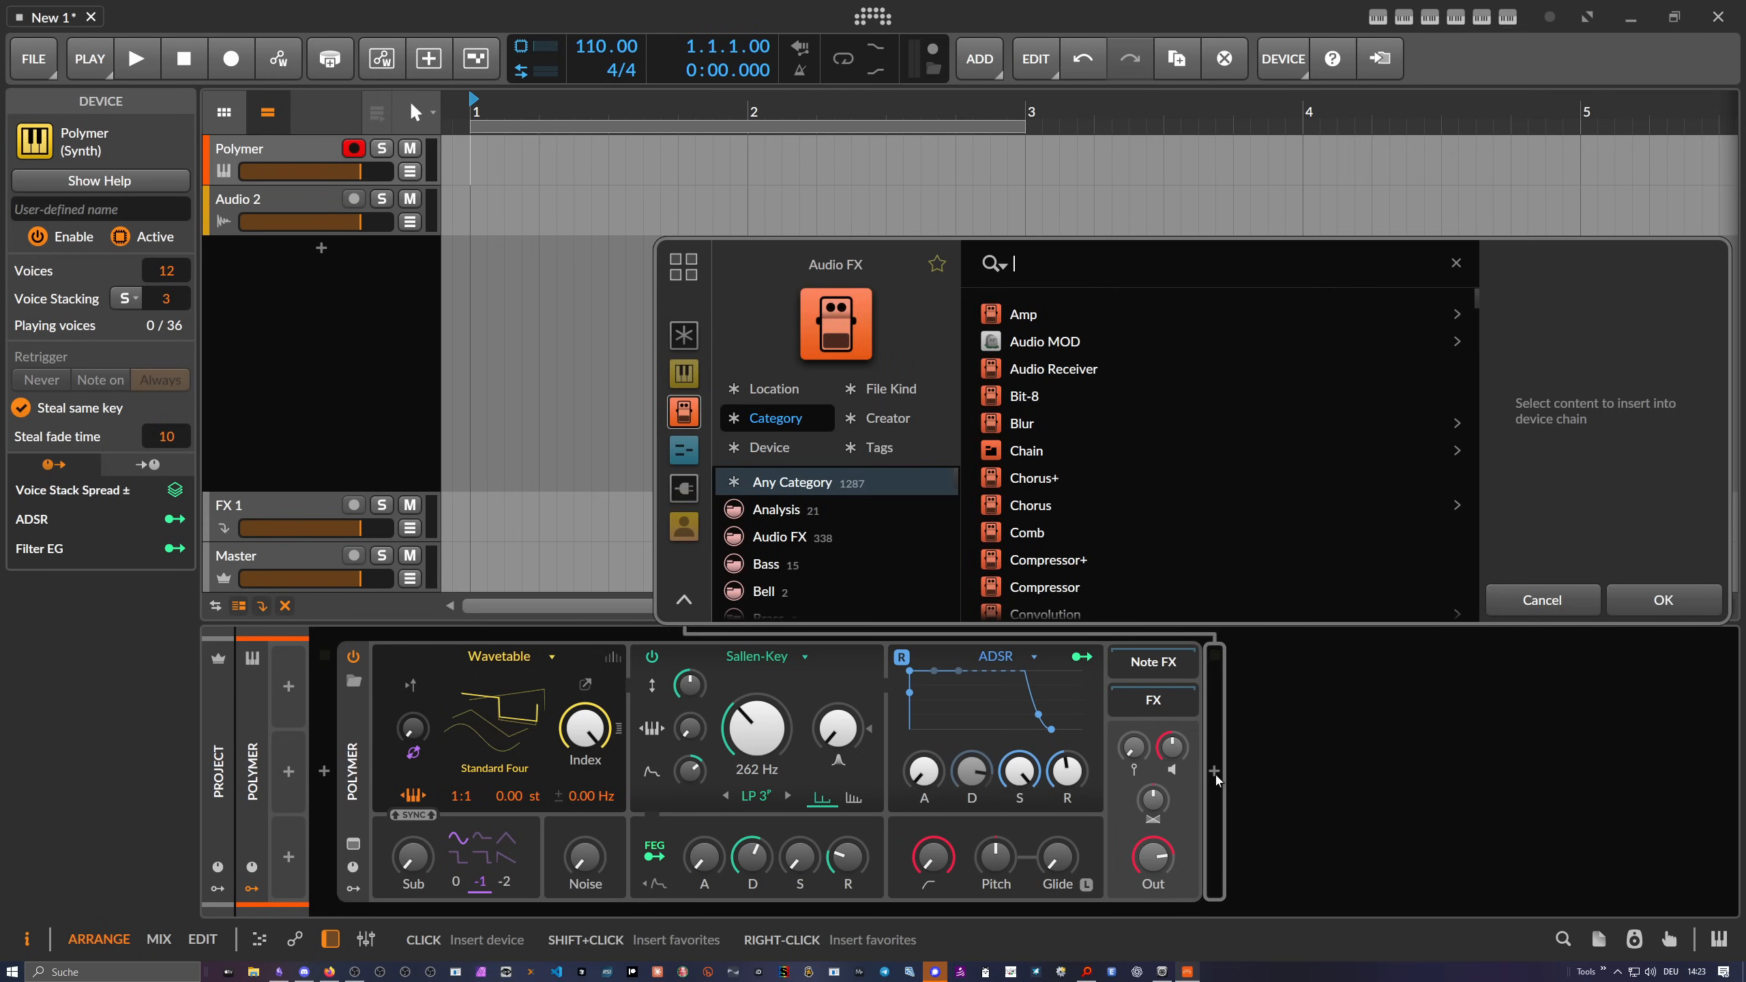
pyautogui.write('f')
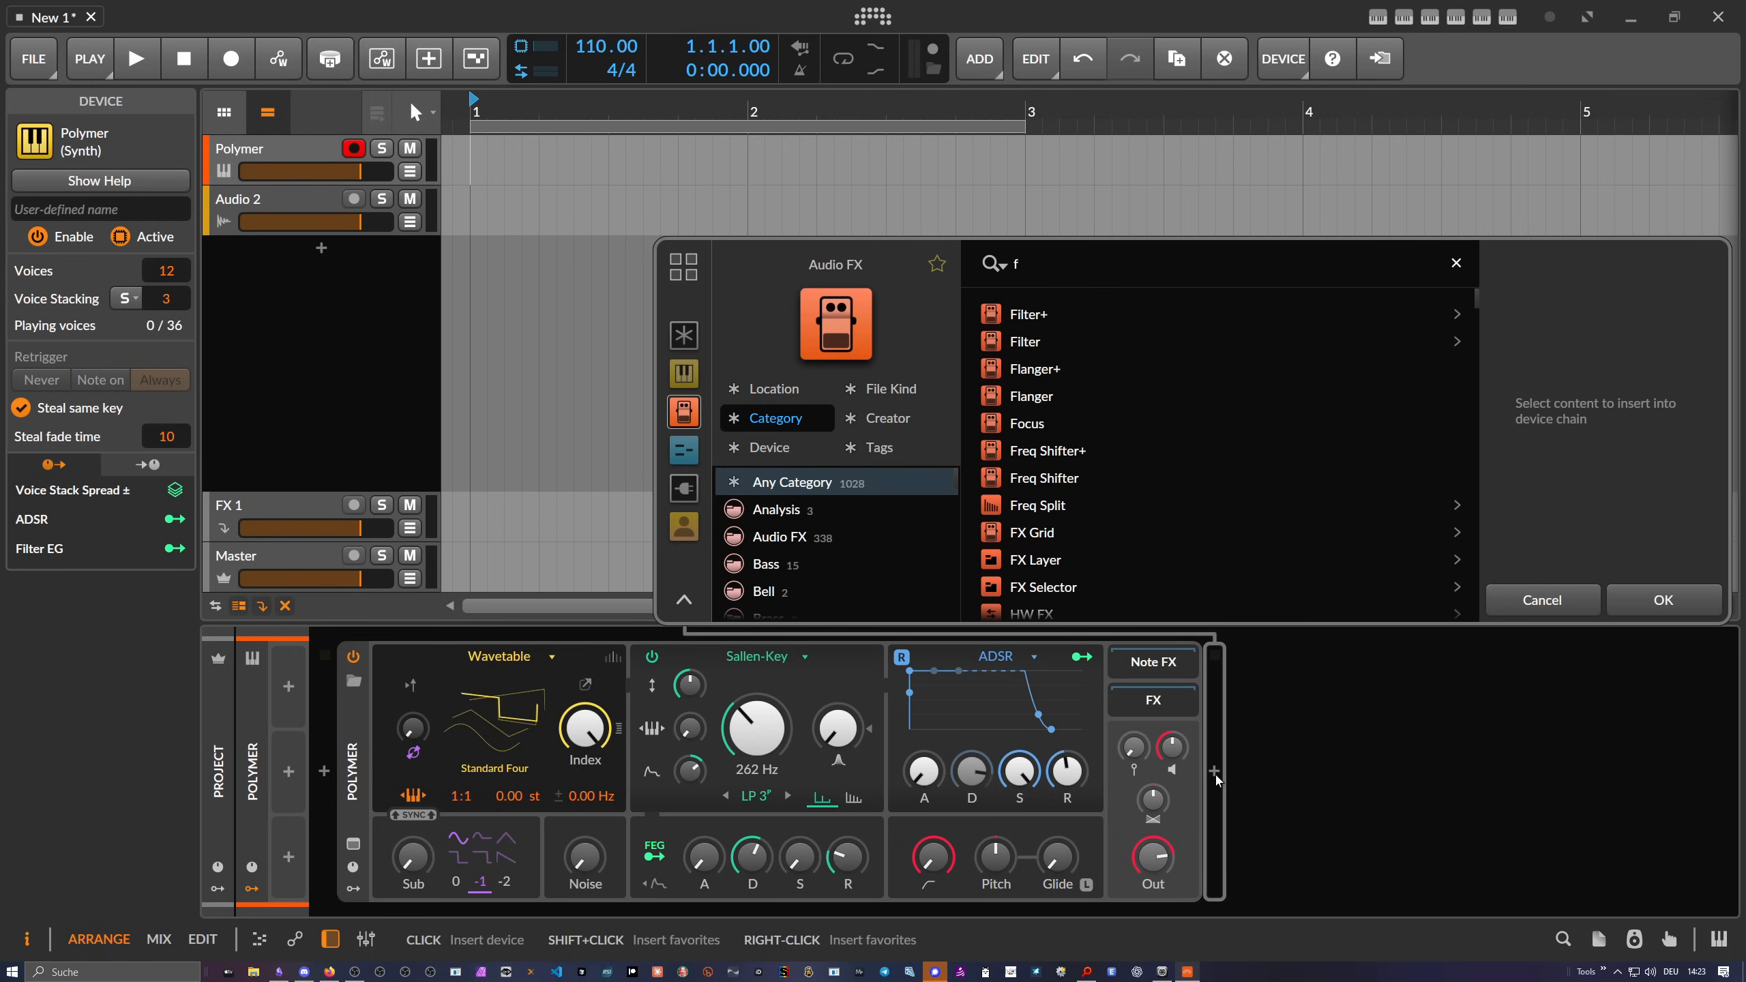
pyautogui.write('x grid')
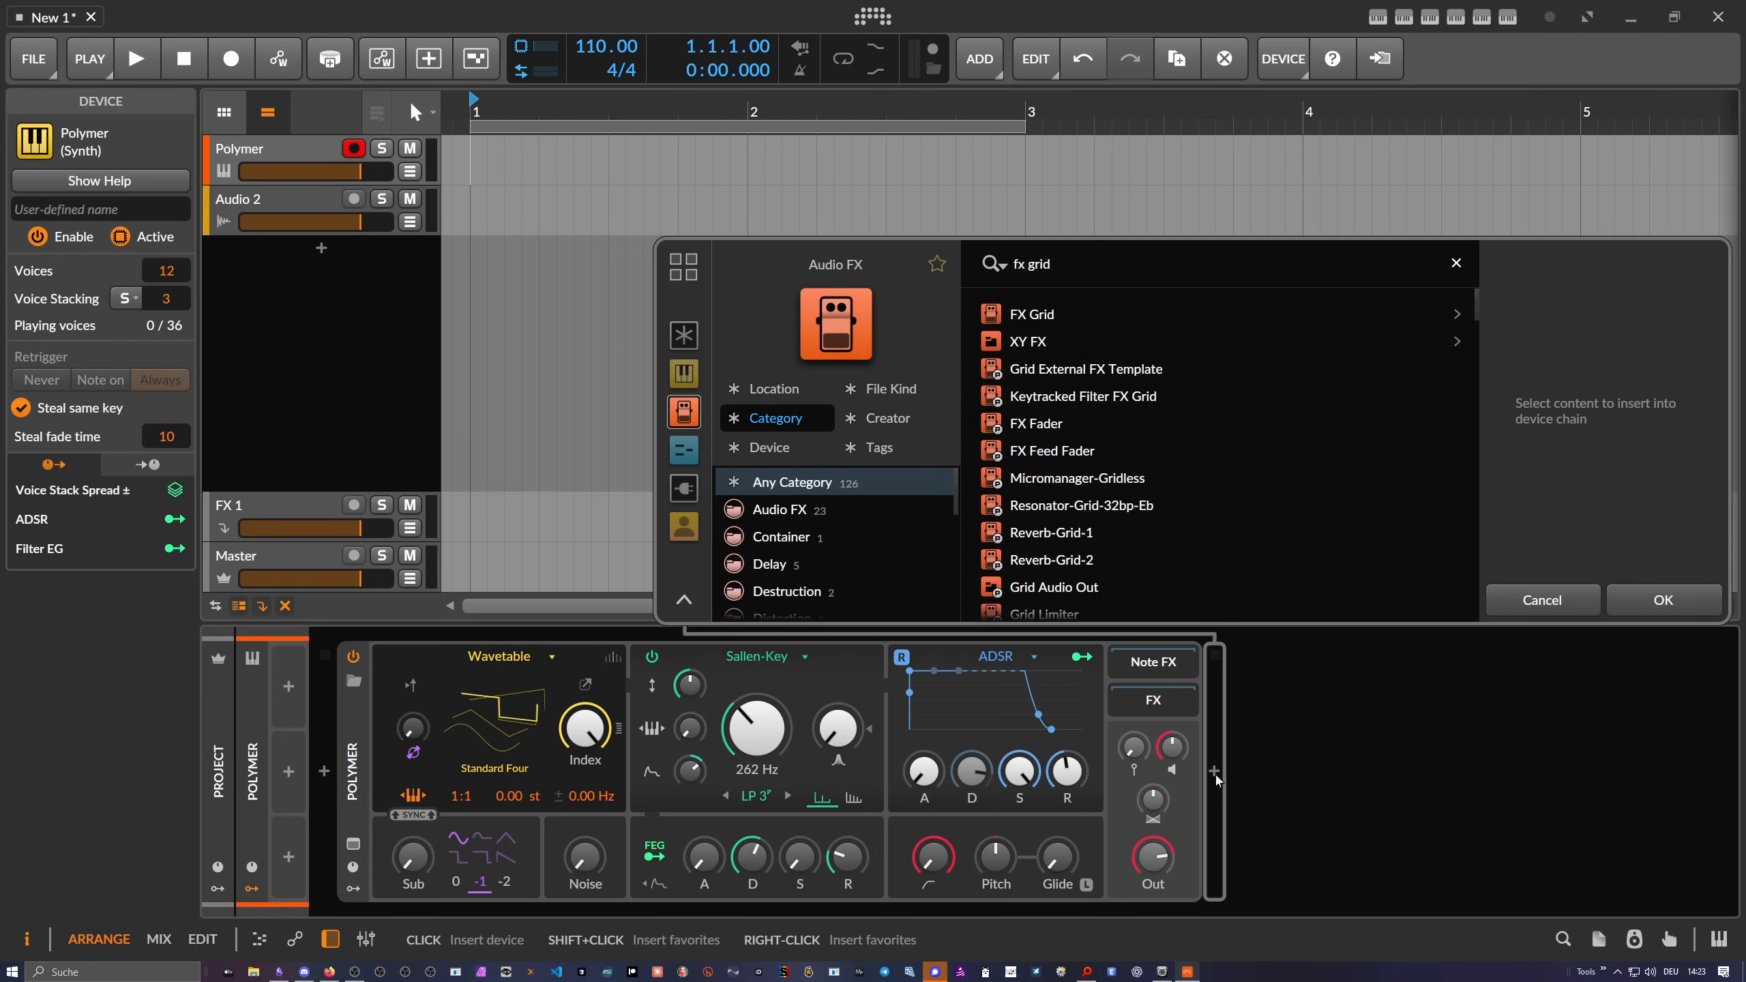
pyautogui.press('Return')
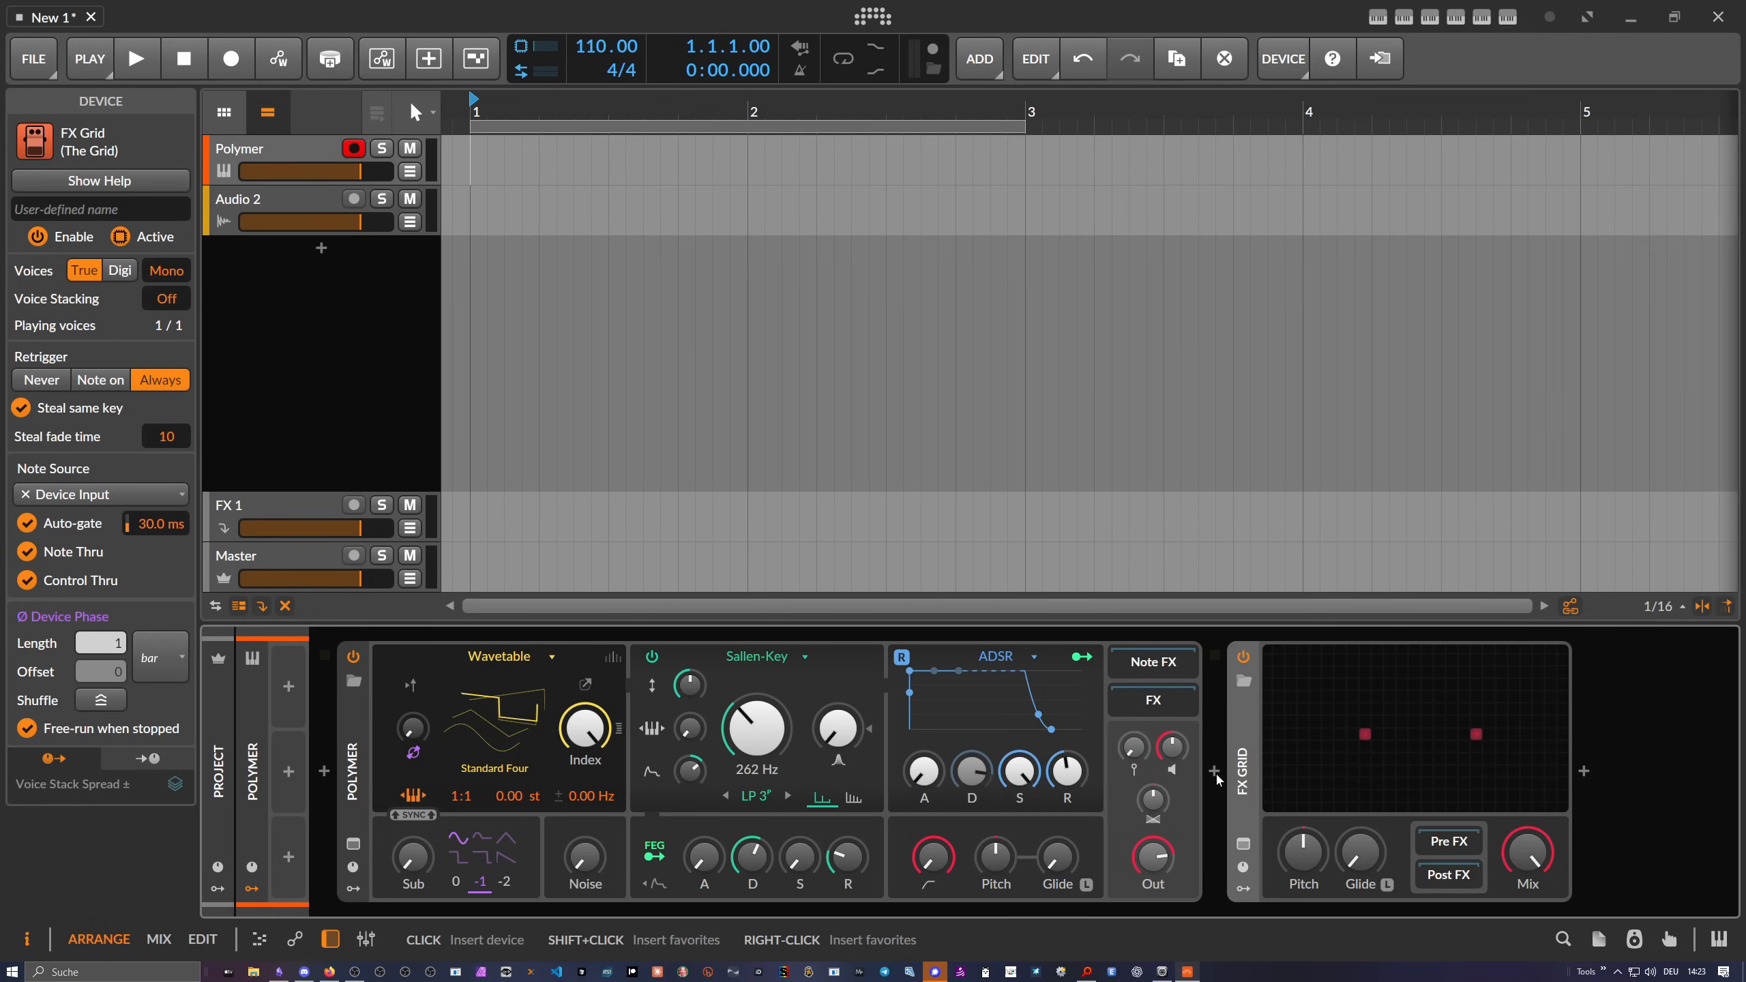
# Open the FX Grid patch, search for filter modules and insert Low-pass LD between Audio In and Audio Out
pyautogui.doubleClick(1336, 728)
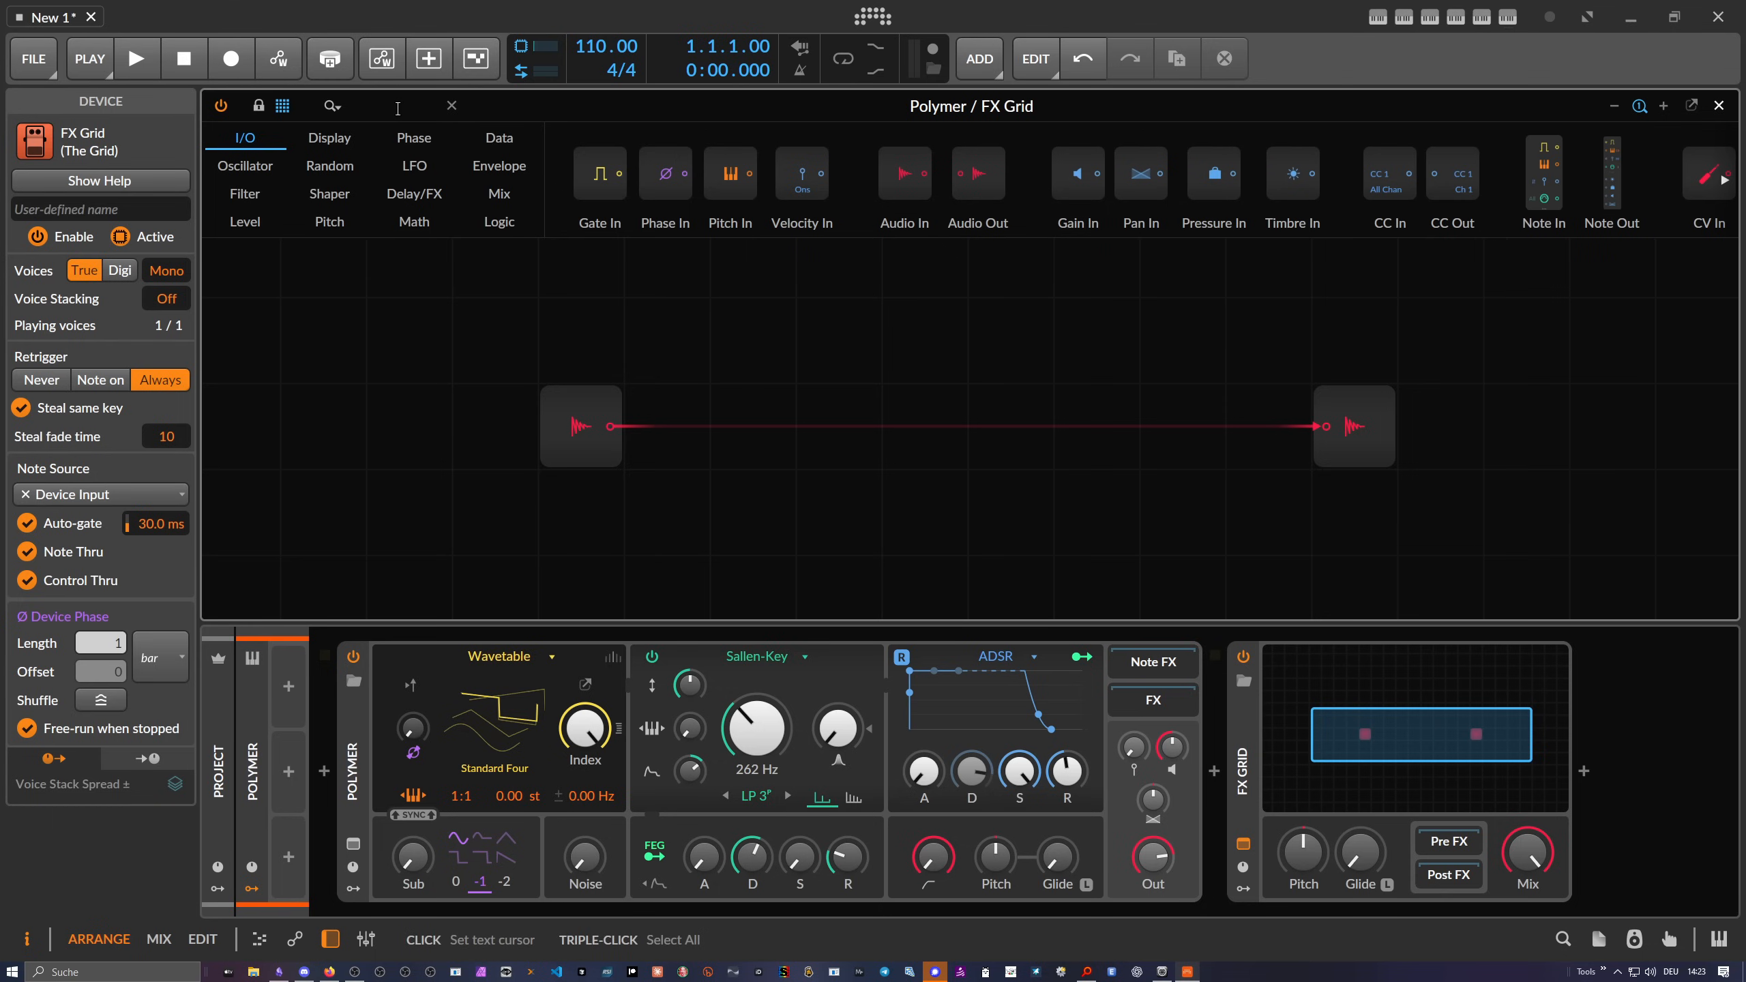
pyautogui.write('filt')
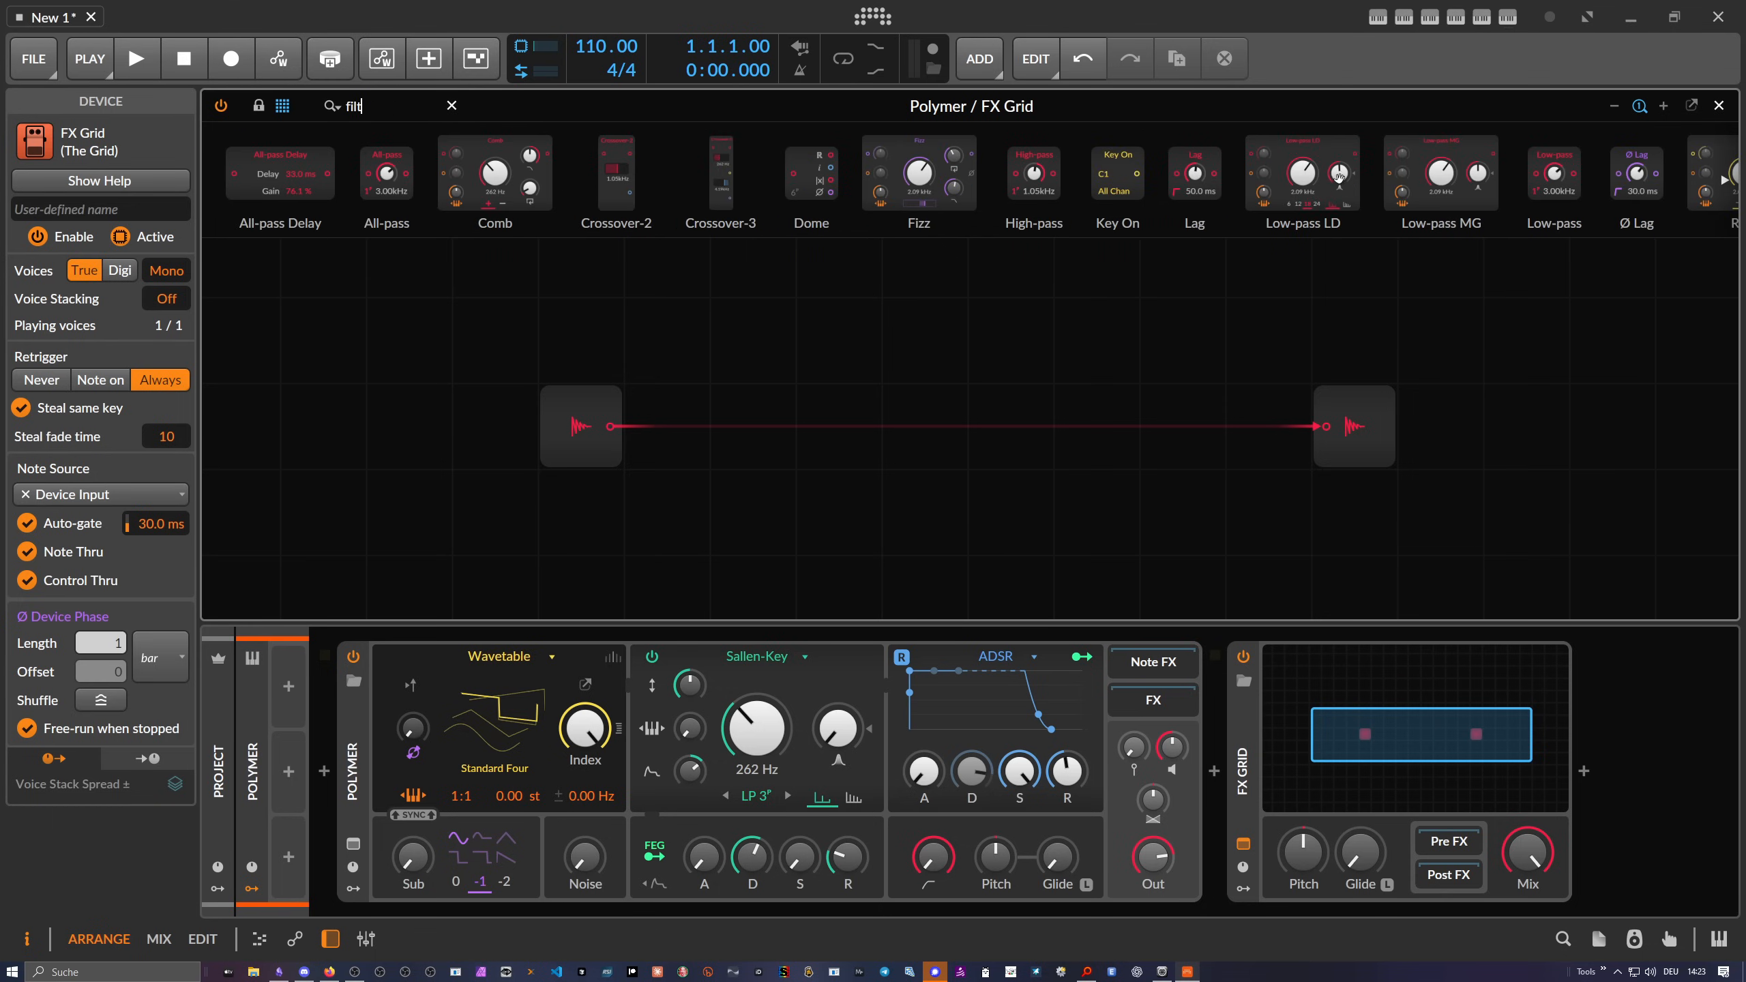
pyautogui.moveTo(1303, 179); pyautogui.dragTo(635, 448)
pyautogui.click(764, 341)
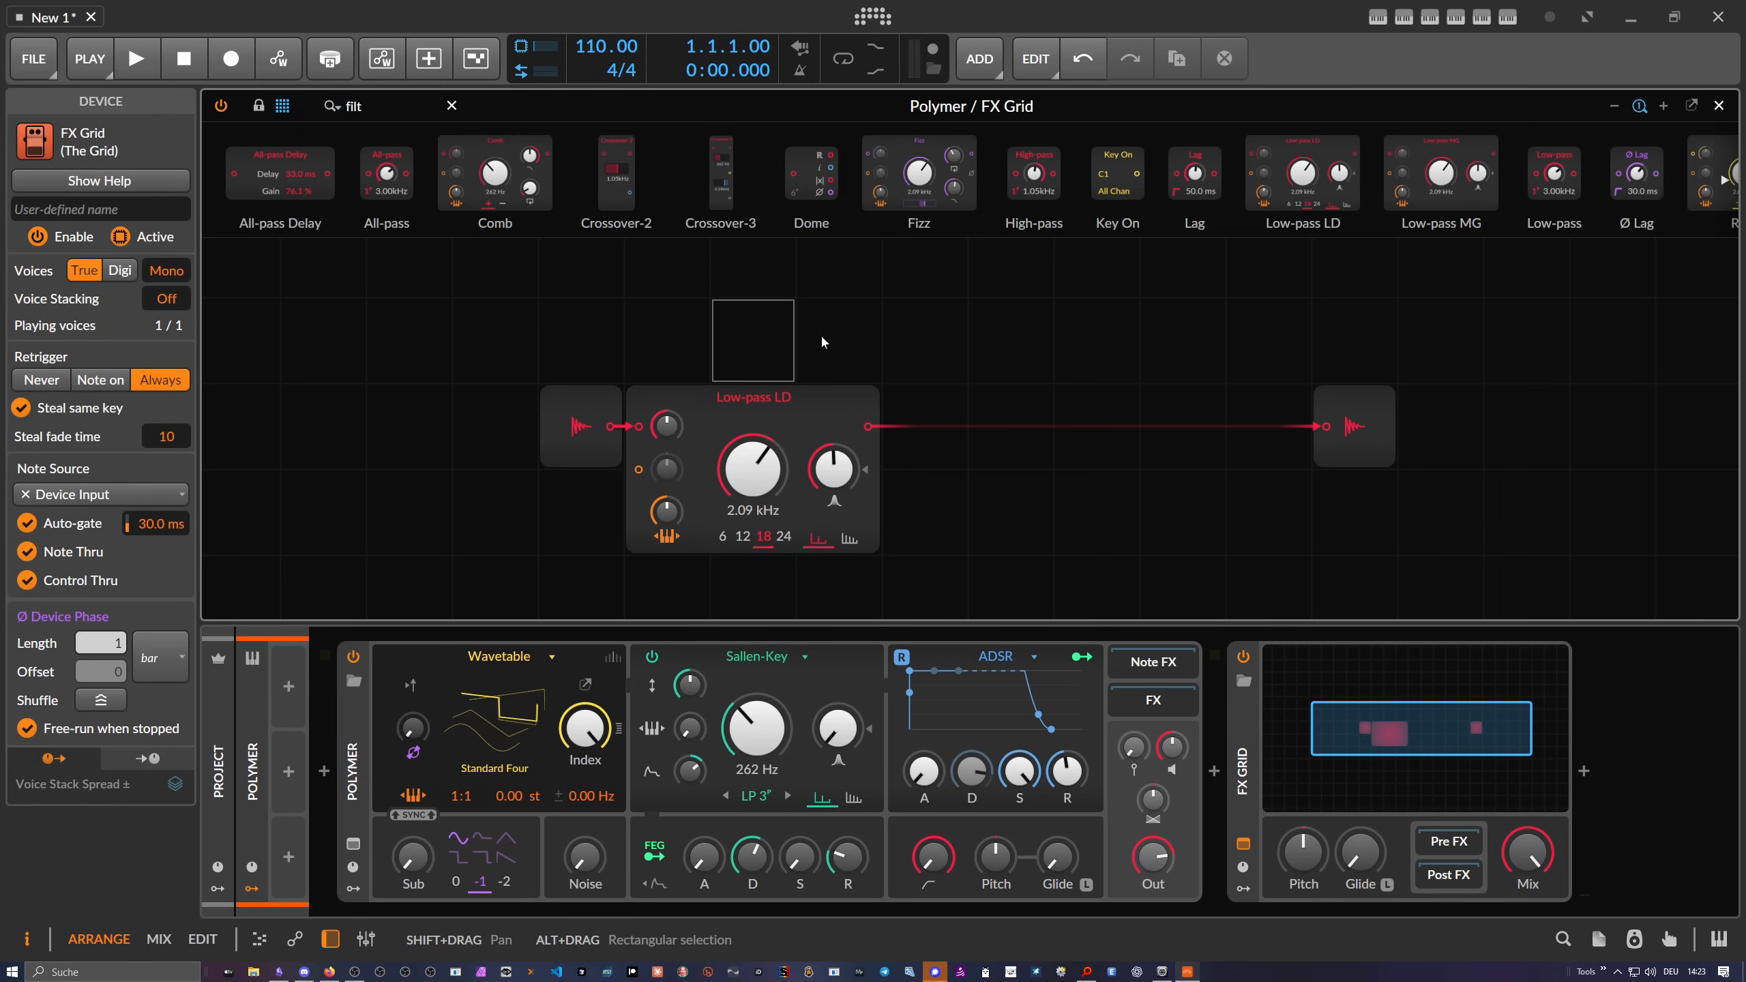
# Set Polymer's filter cutoff to 33.5 kHz and the Low-pass LD cutoff to 932 Hz
pyautogui.moveTo(756, 729); pyautogui.dragTo(756, 611)
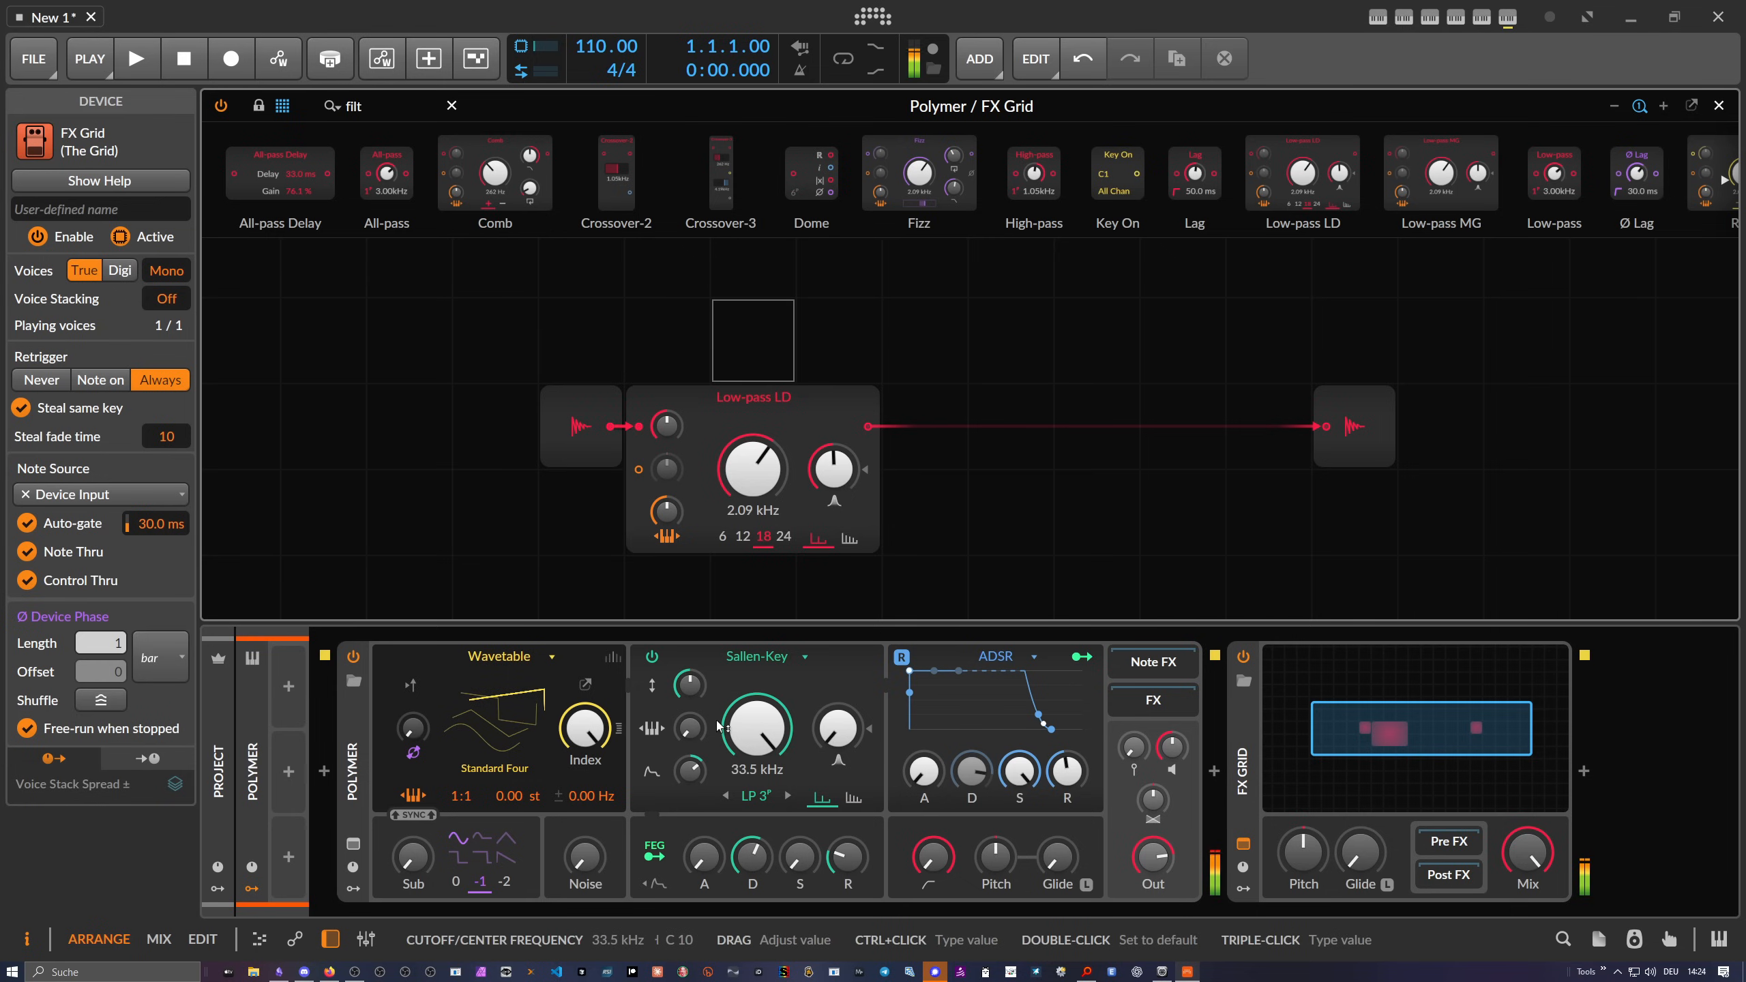
pyautogui.moveTo(753, 468)
pyautogui.mouseDown()
pyautogui.moveTo(753, 522)
pyautogui.moveTo(752, 477)
pyautogui.mouseUp()
pyautogui.click(1255, 748)
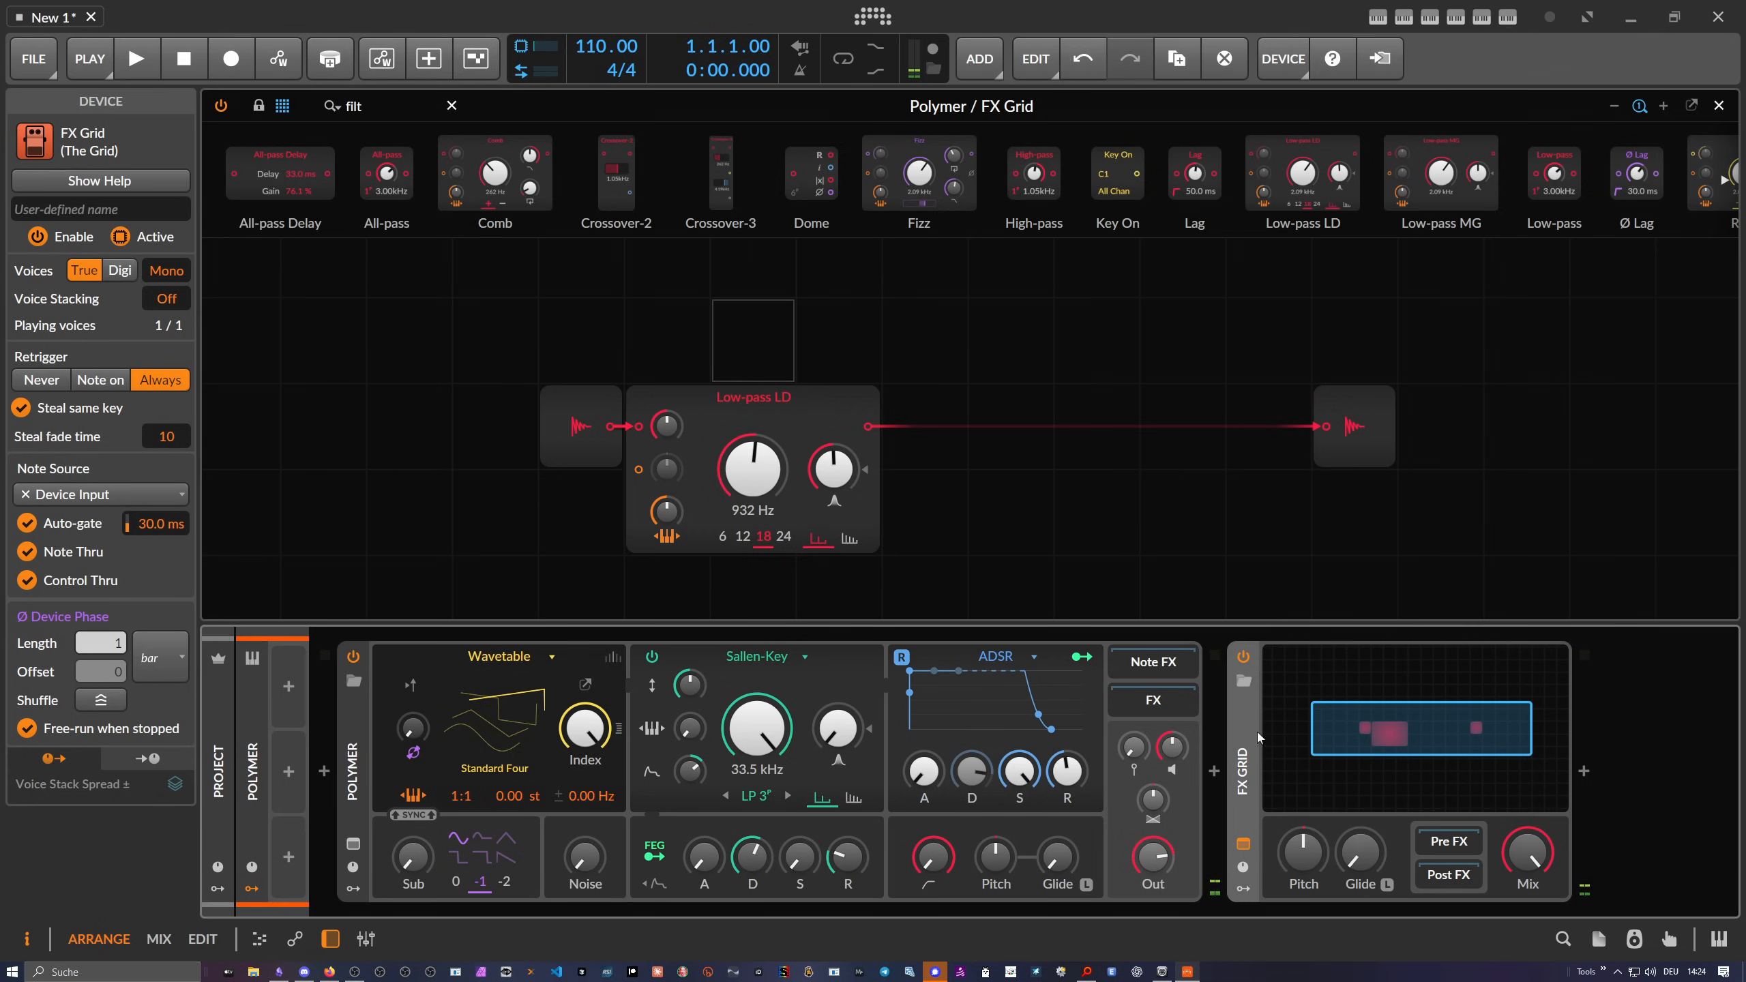
# Move the Audio Out module directly beside the Low-pass LD and set FX Grid's voices to 7
pyautogui.moveTo(995, 411); pyautogui.dragTo(910, 411)
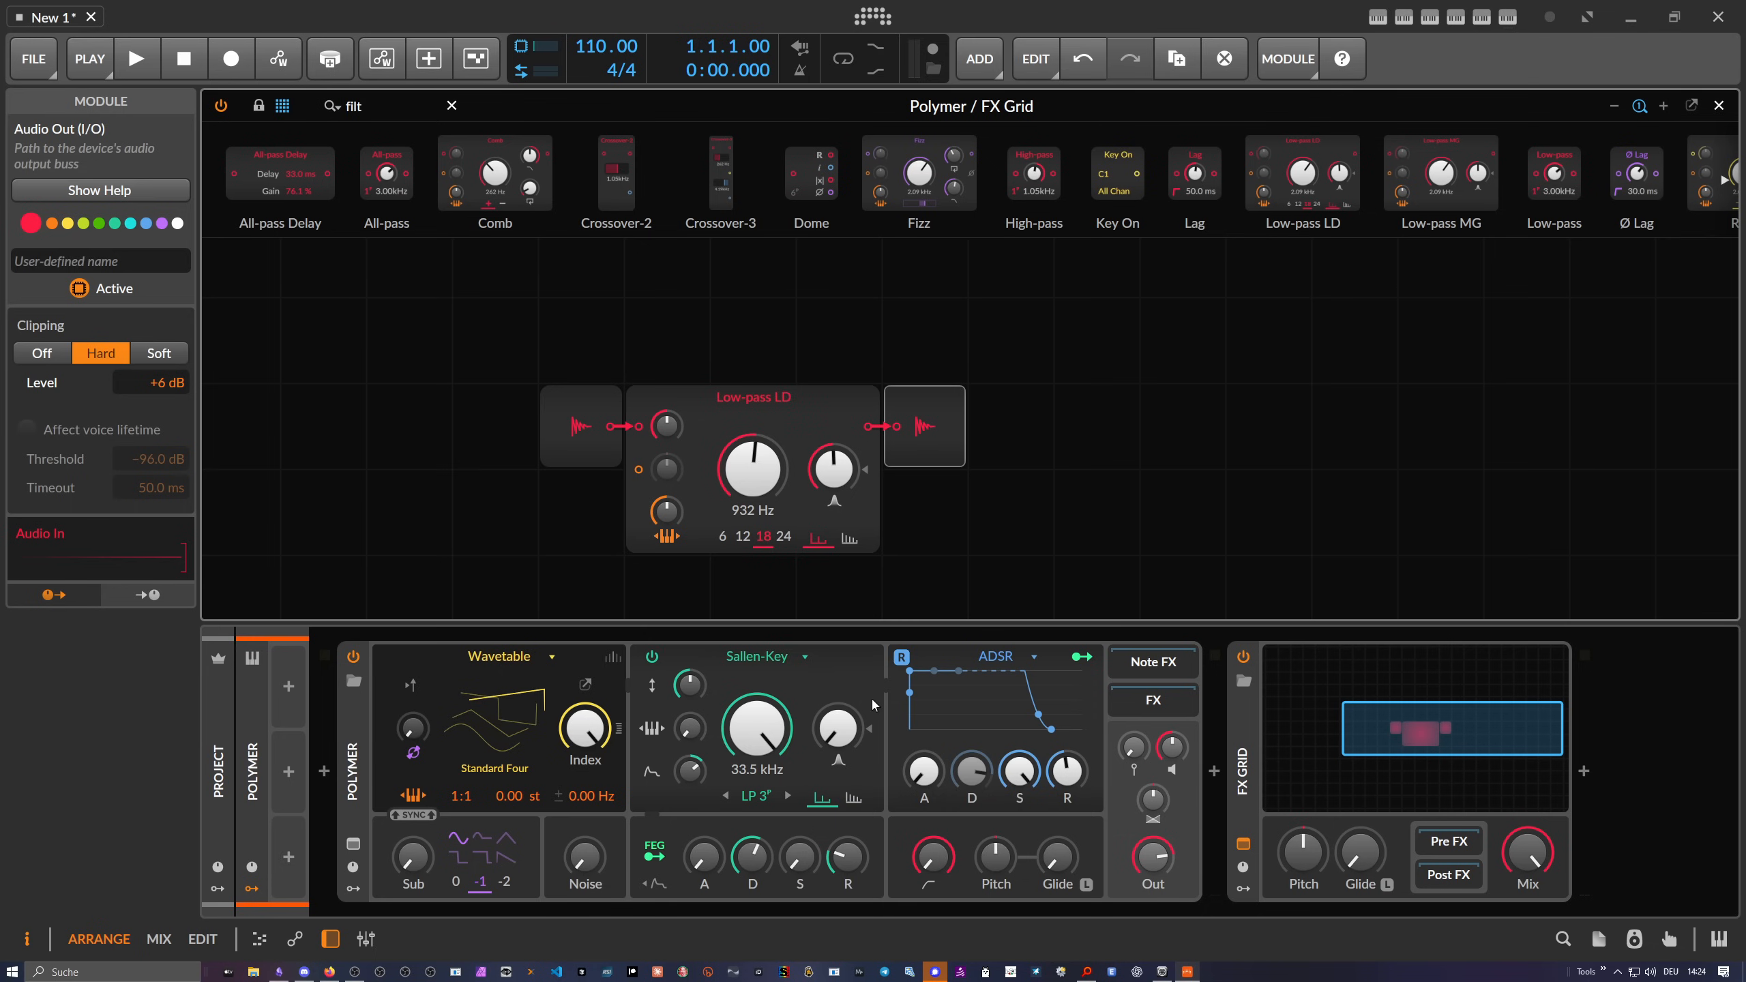
pyautogui.click(1241, 740)
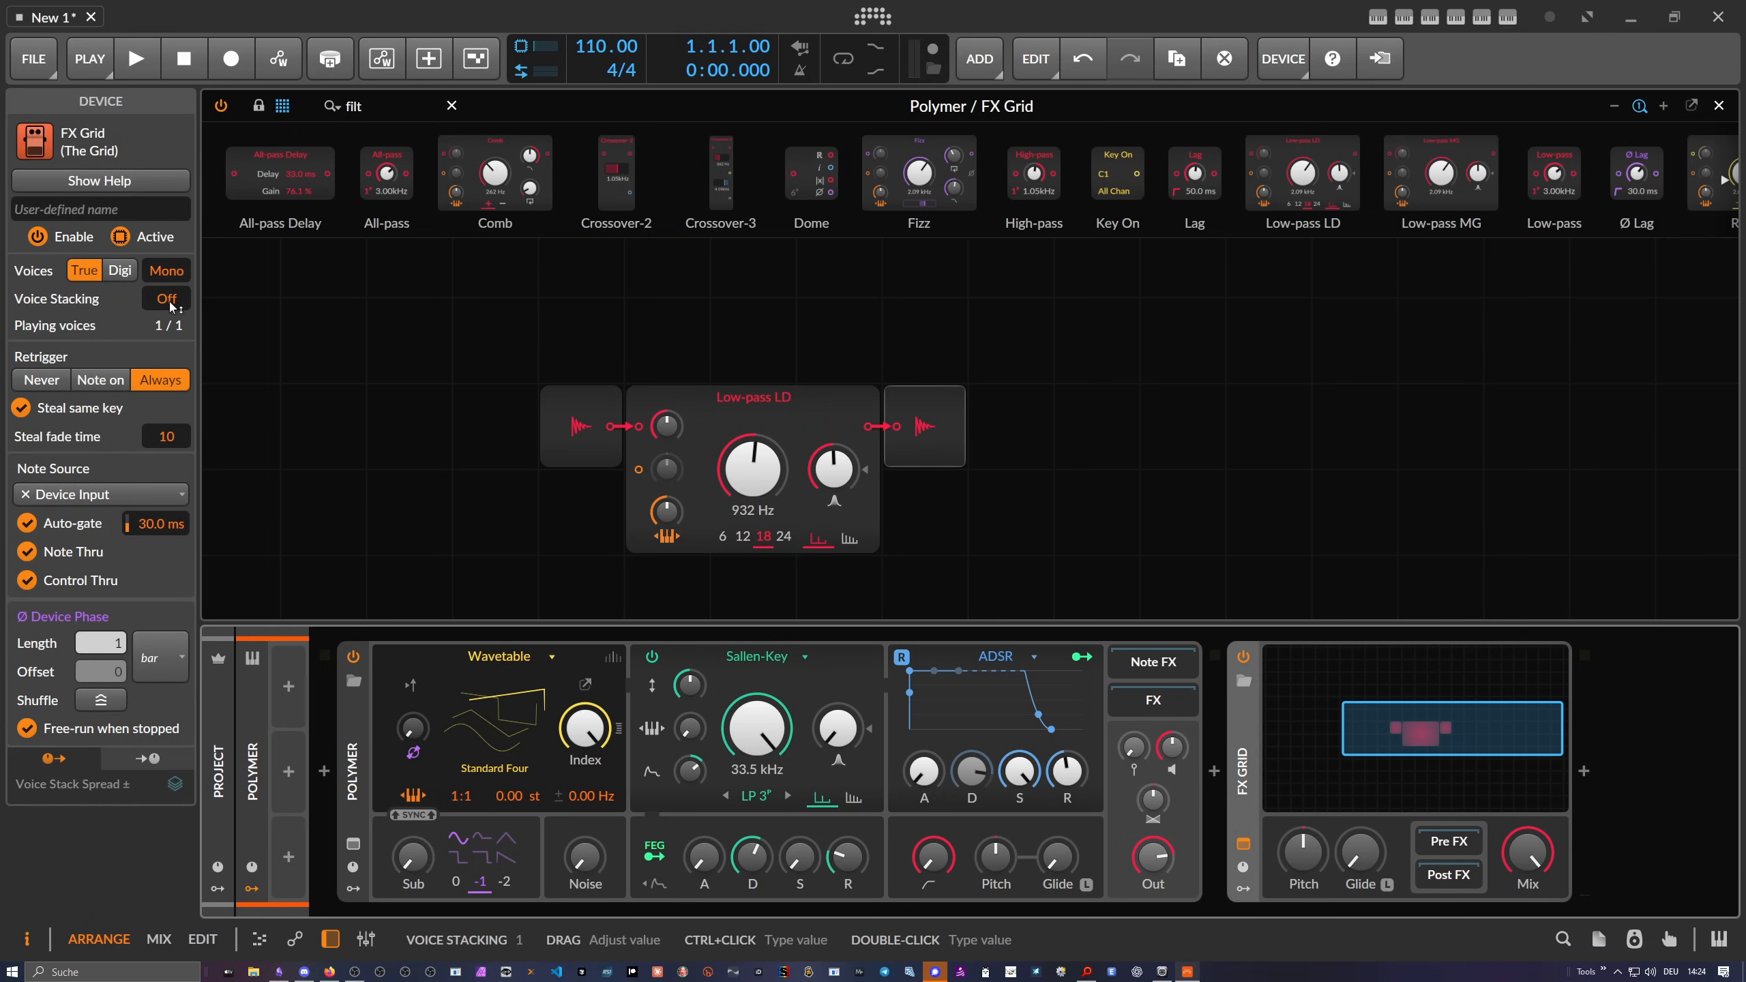
pyautogui.moveTo(167, 270); pyautogui.dragTo(167, 241)
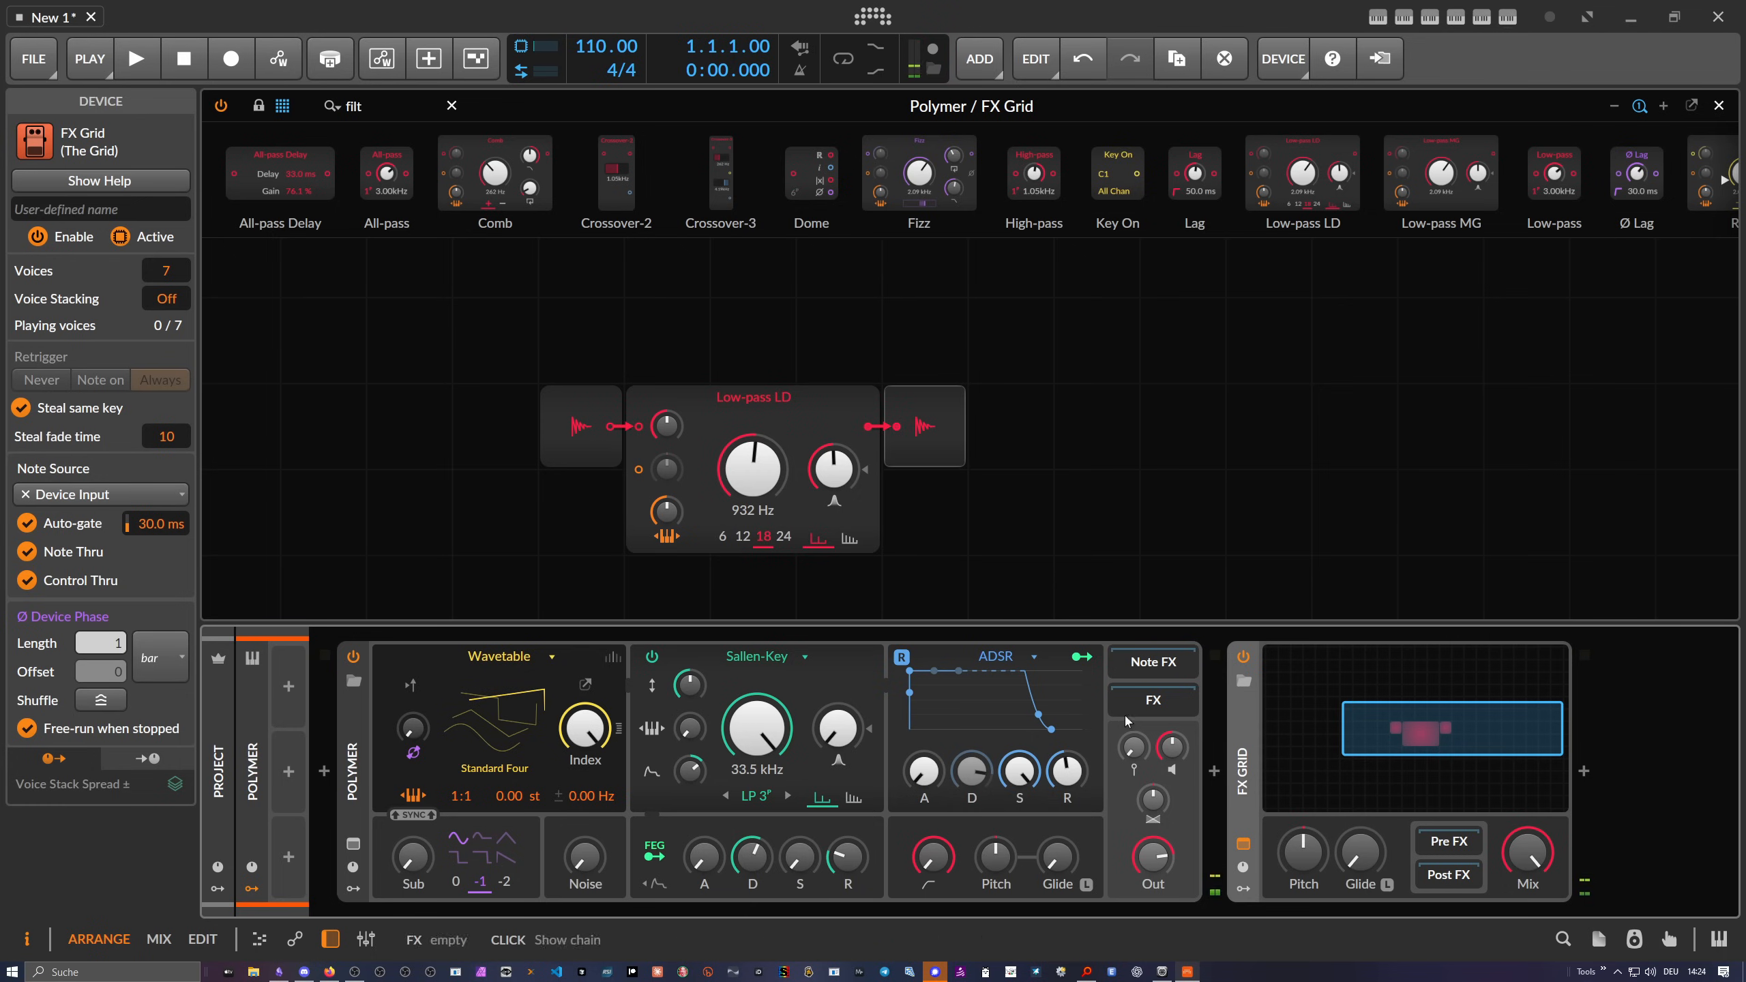
# Set the Low-pass LD cutoff frequency to 262 Hz
pyautogui.moveTo(751, 468); pyautogui.dragTo(705, 498)
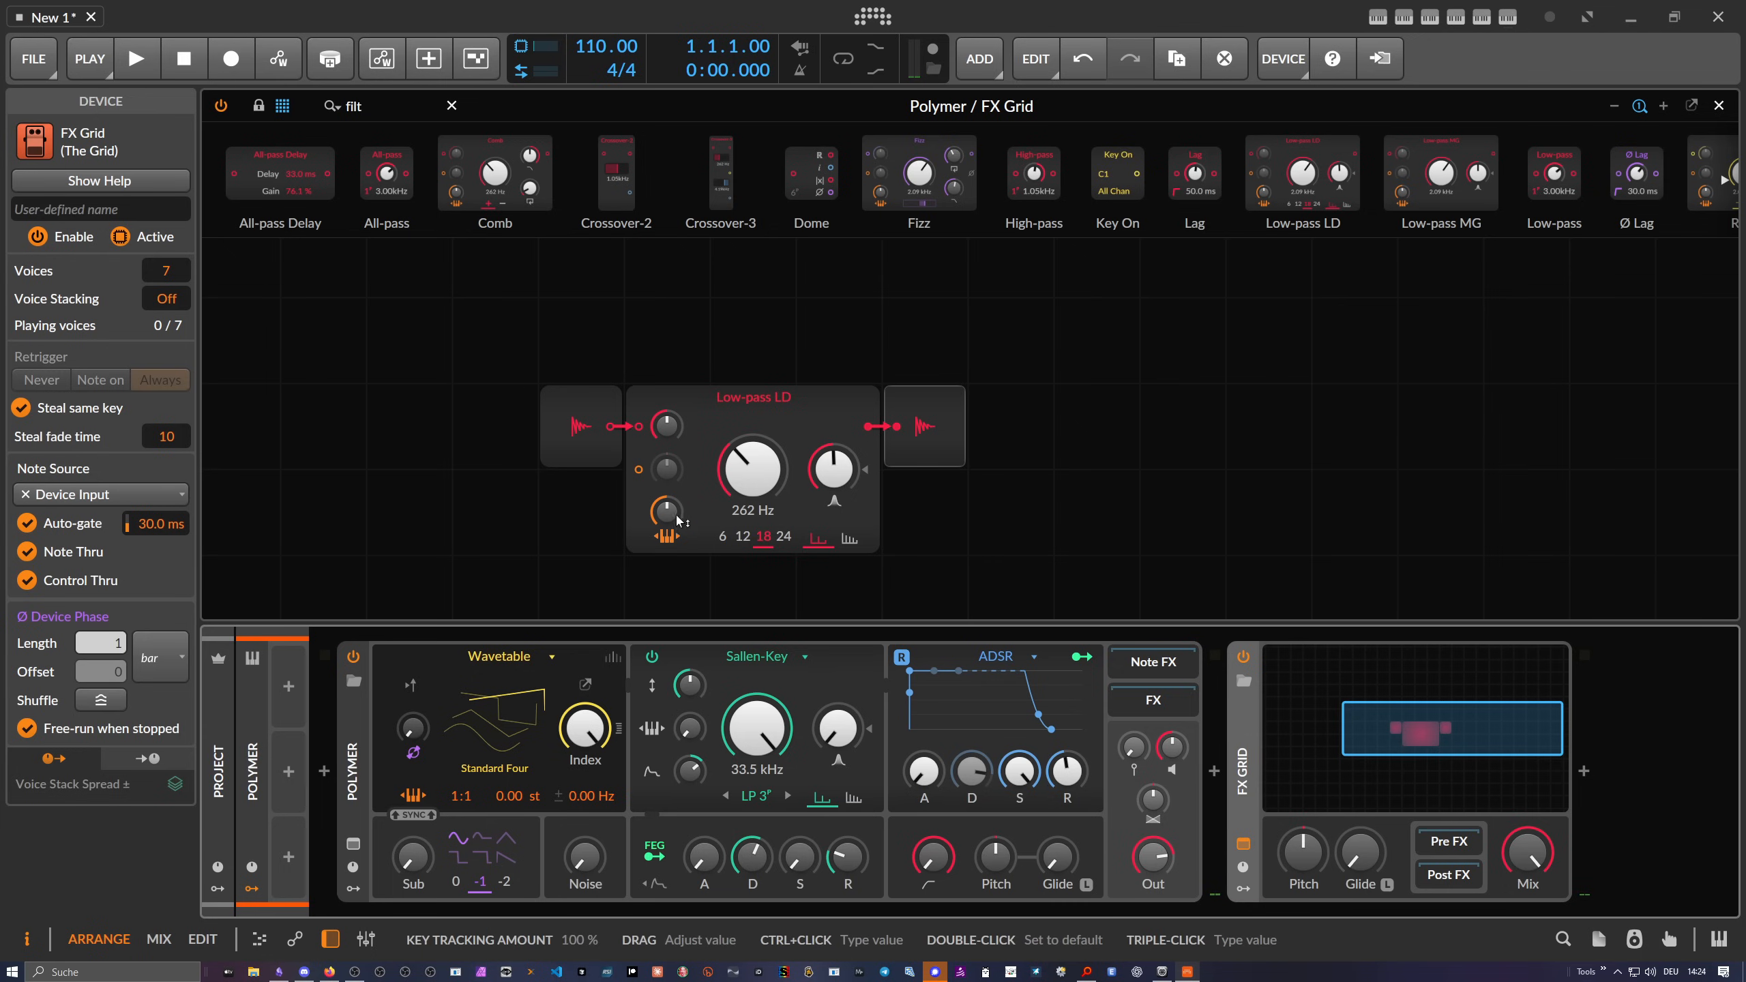
pyautogui.click(670, 534)
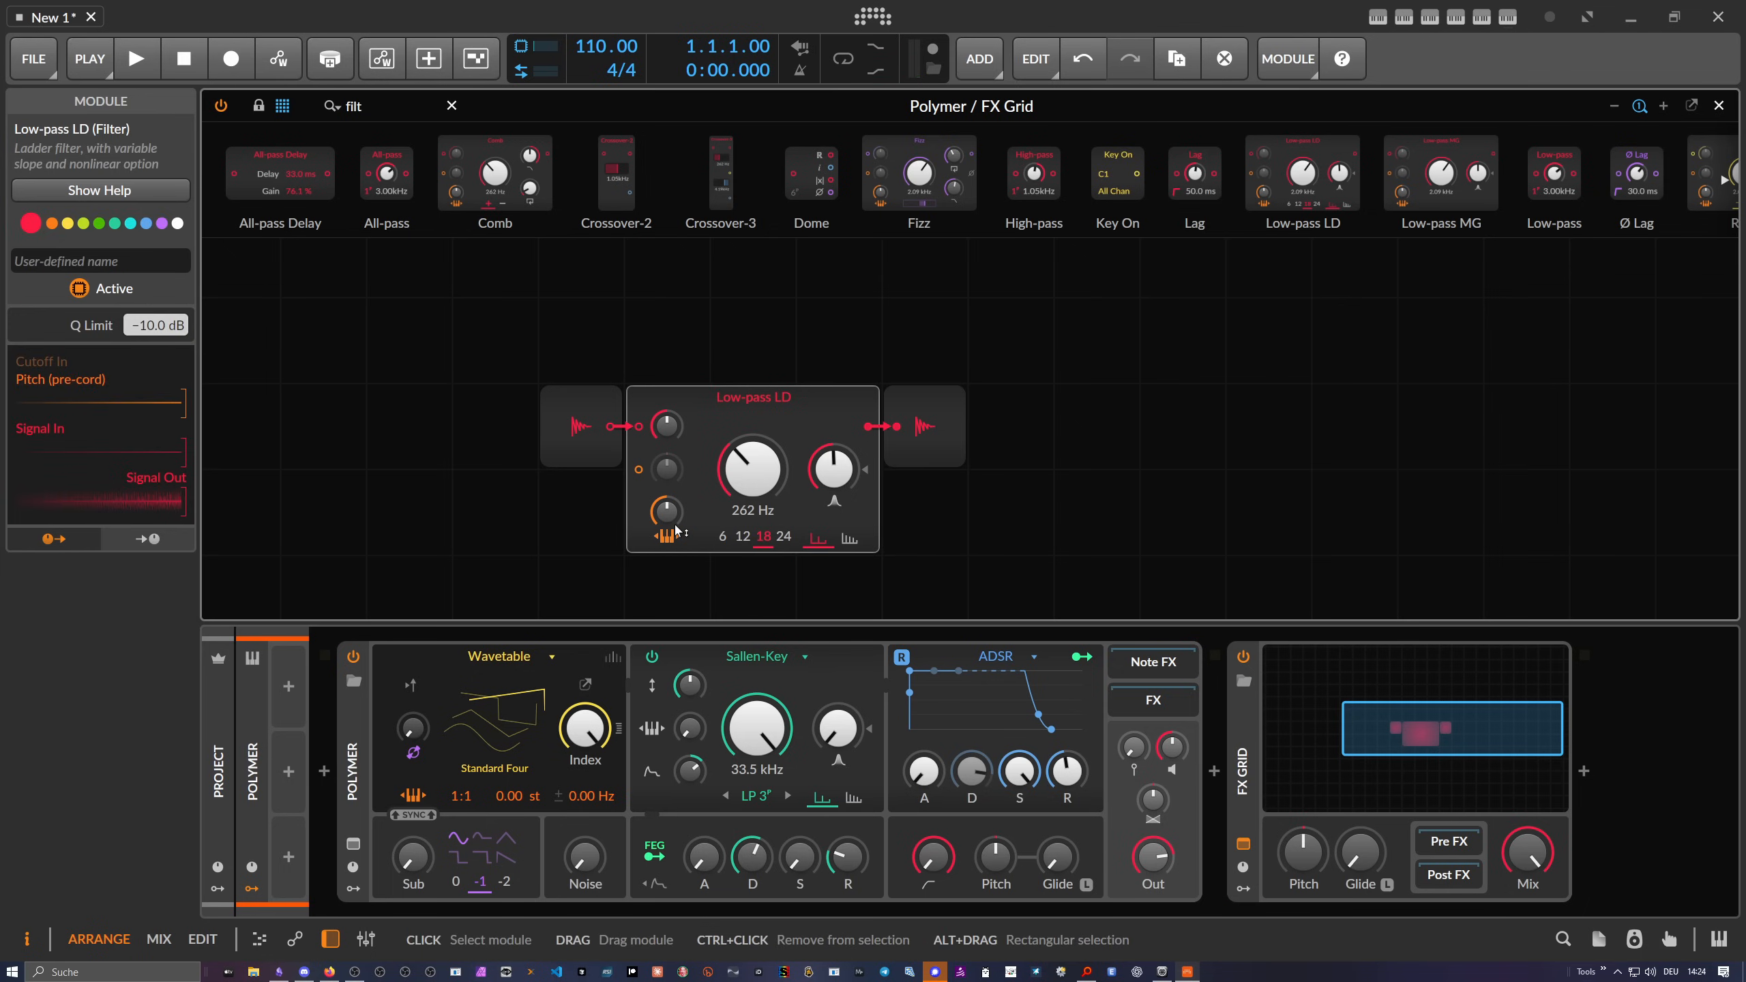
pyautogui.keyDown('ctrl'); pyautogui.click(755, 433); pyautogui.keyUp('ctrl')
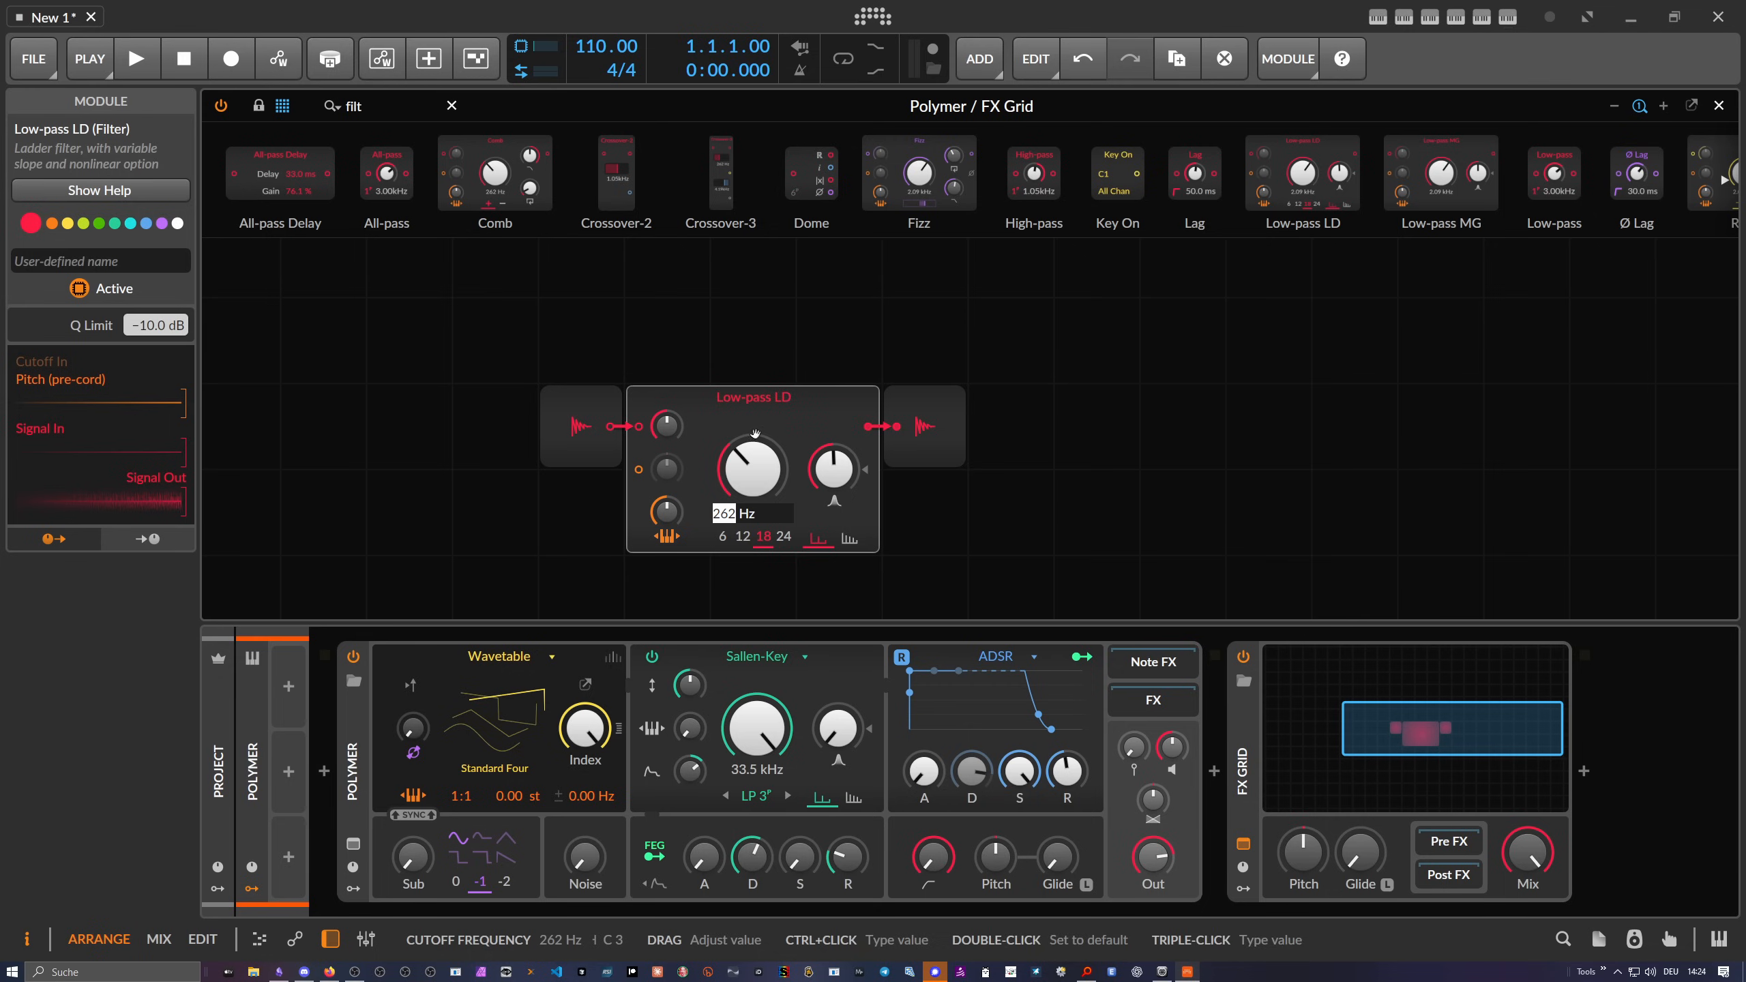
pyautogui.moveTo(753, 472); pyautogui.dragTo(753, 447)
pyautogui.doubleClick(754, 472)
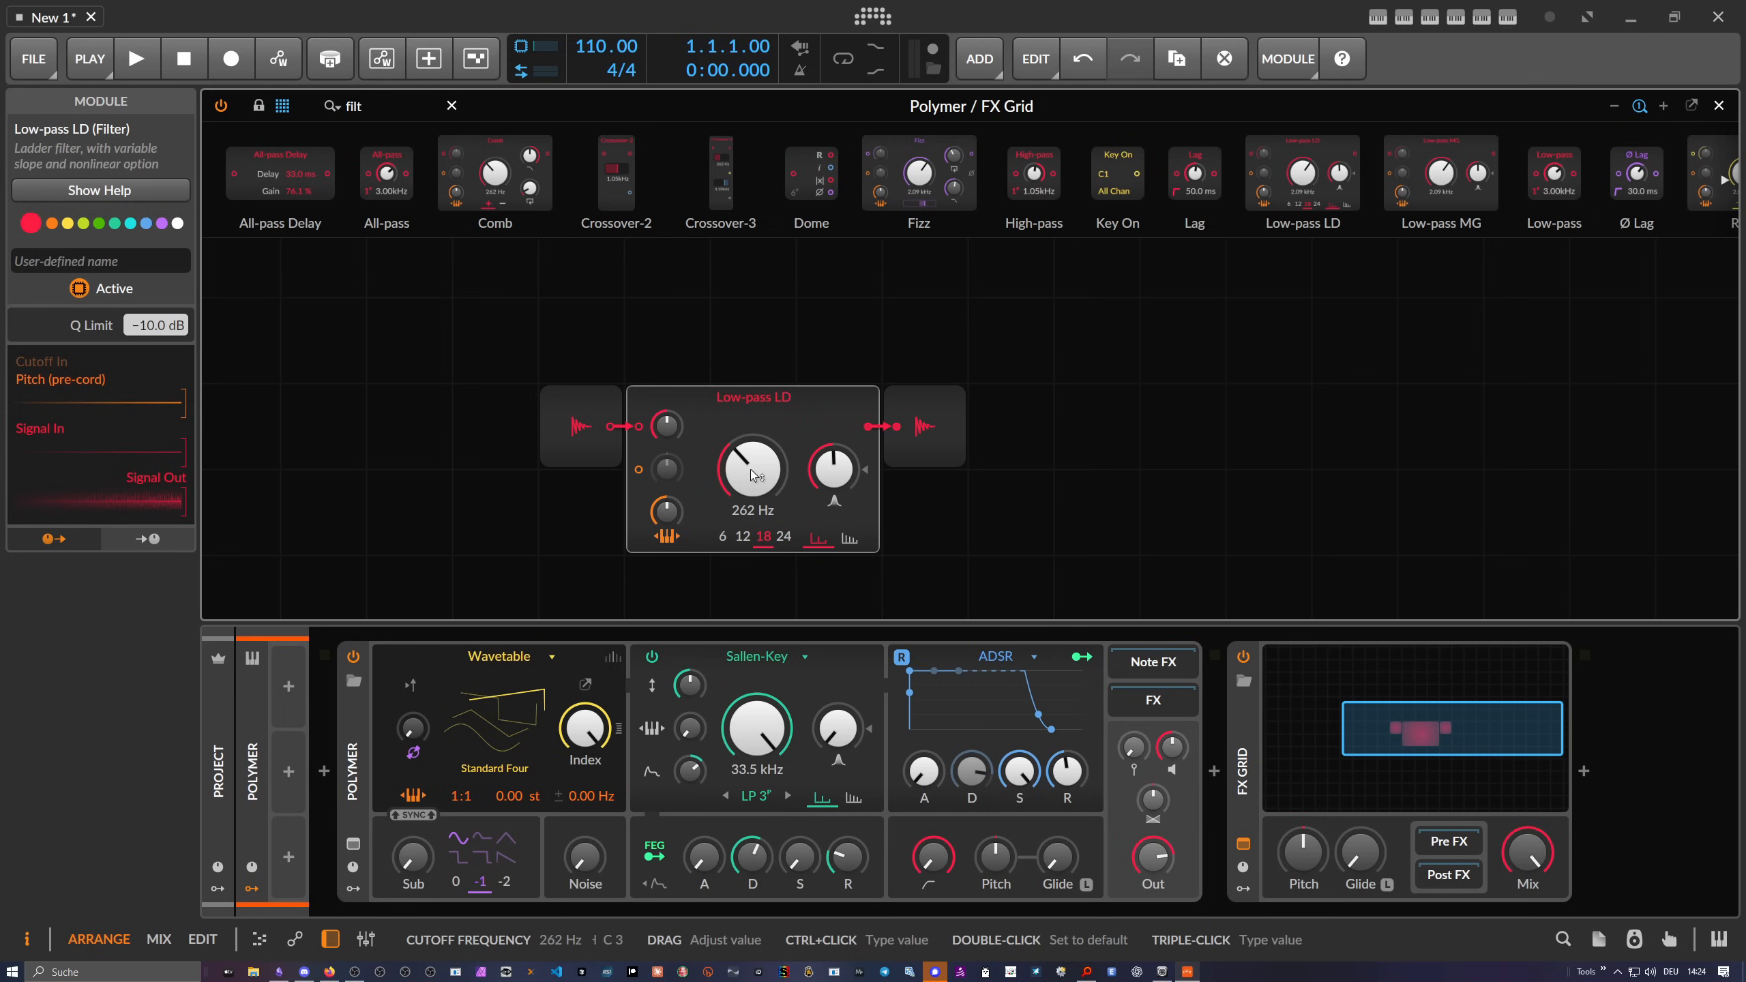
# Replace the Low-pass LD with an SVF filter and set its resonance to 96.0 %
pyautogui.rightClick(764, 426)
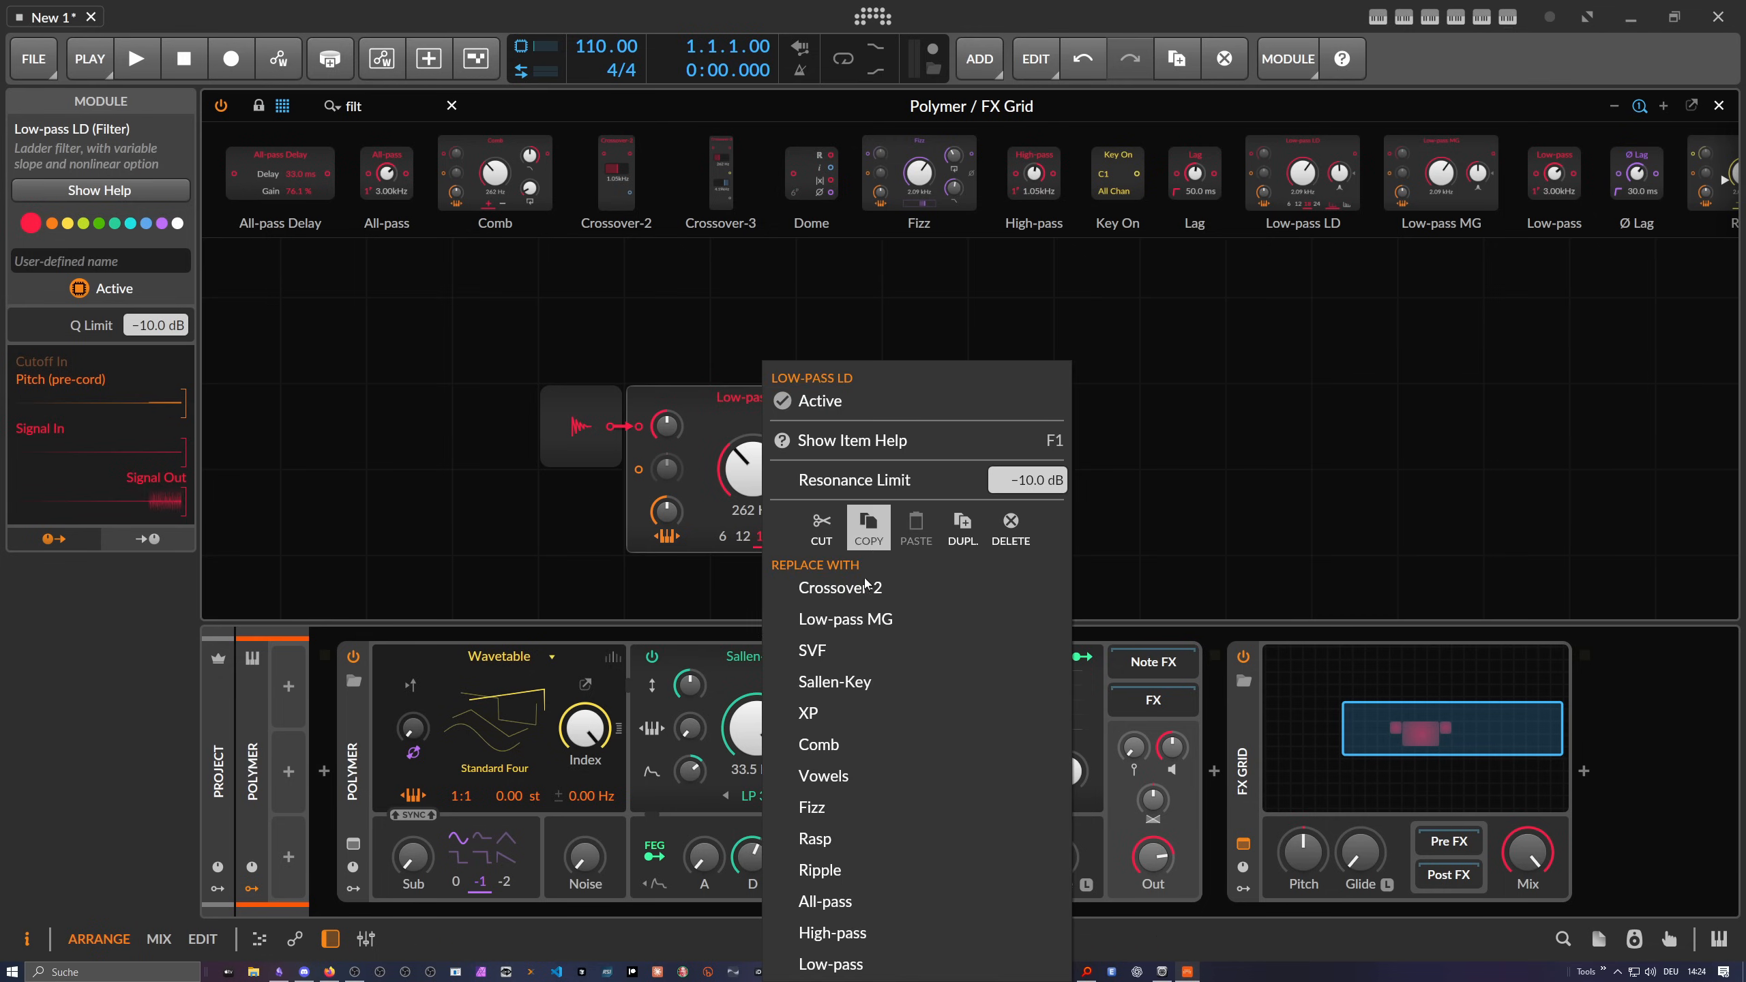
pyautogui.click(832, 650)
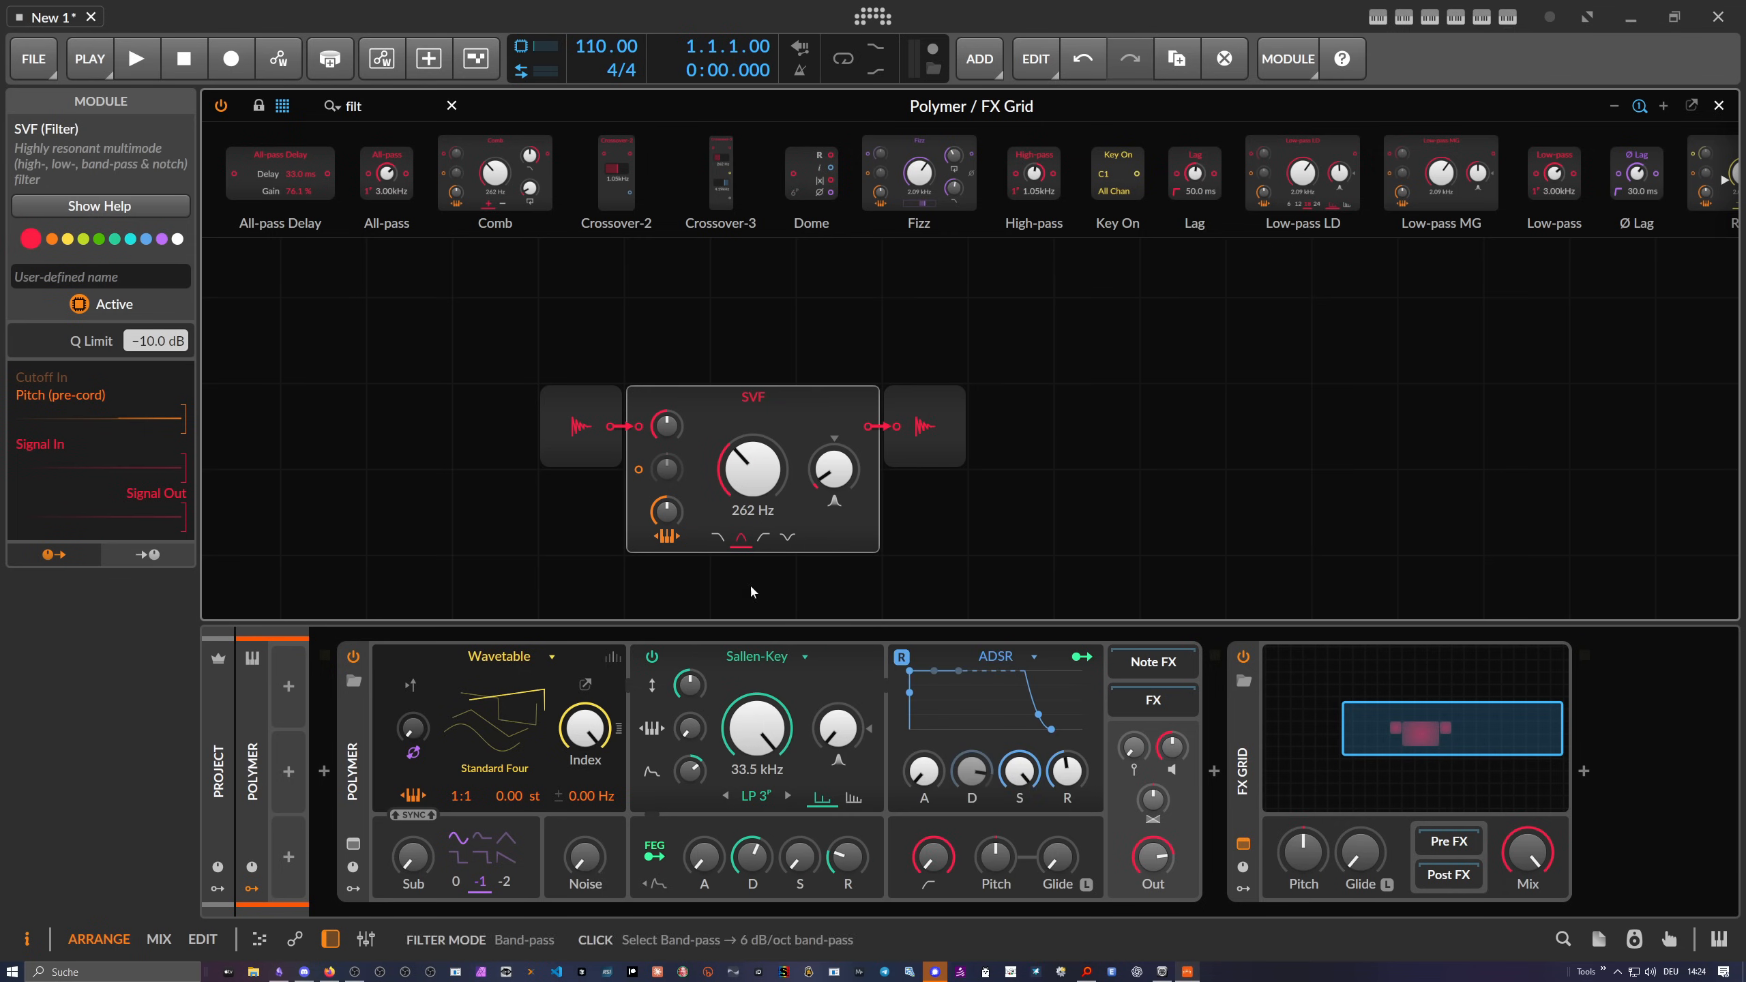
pyautogui.moveTo(832, 481); pyautogui.dragTo(832, 451)
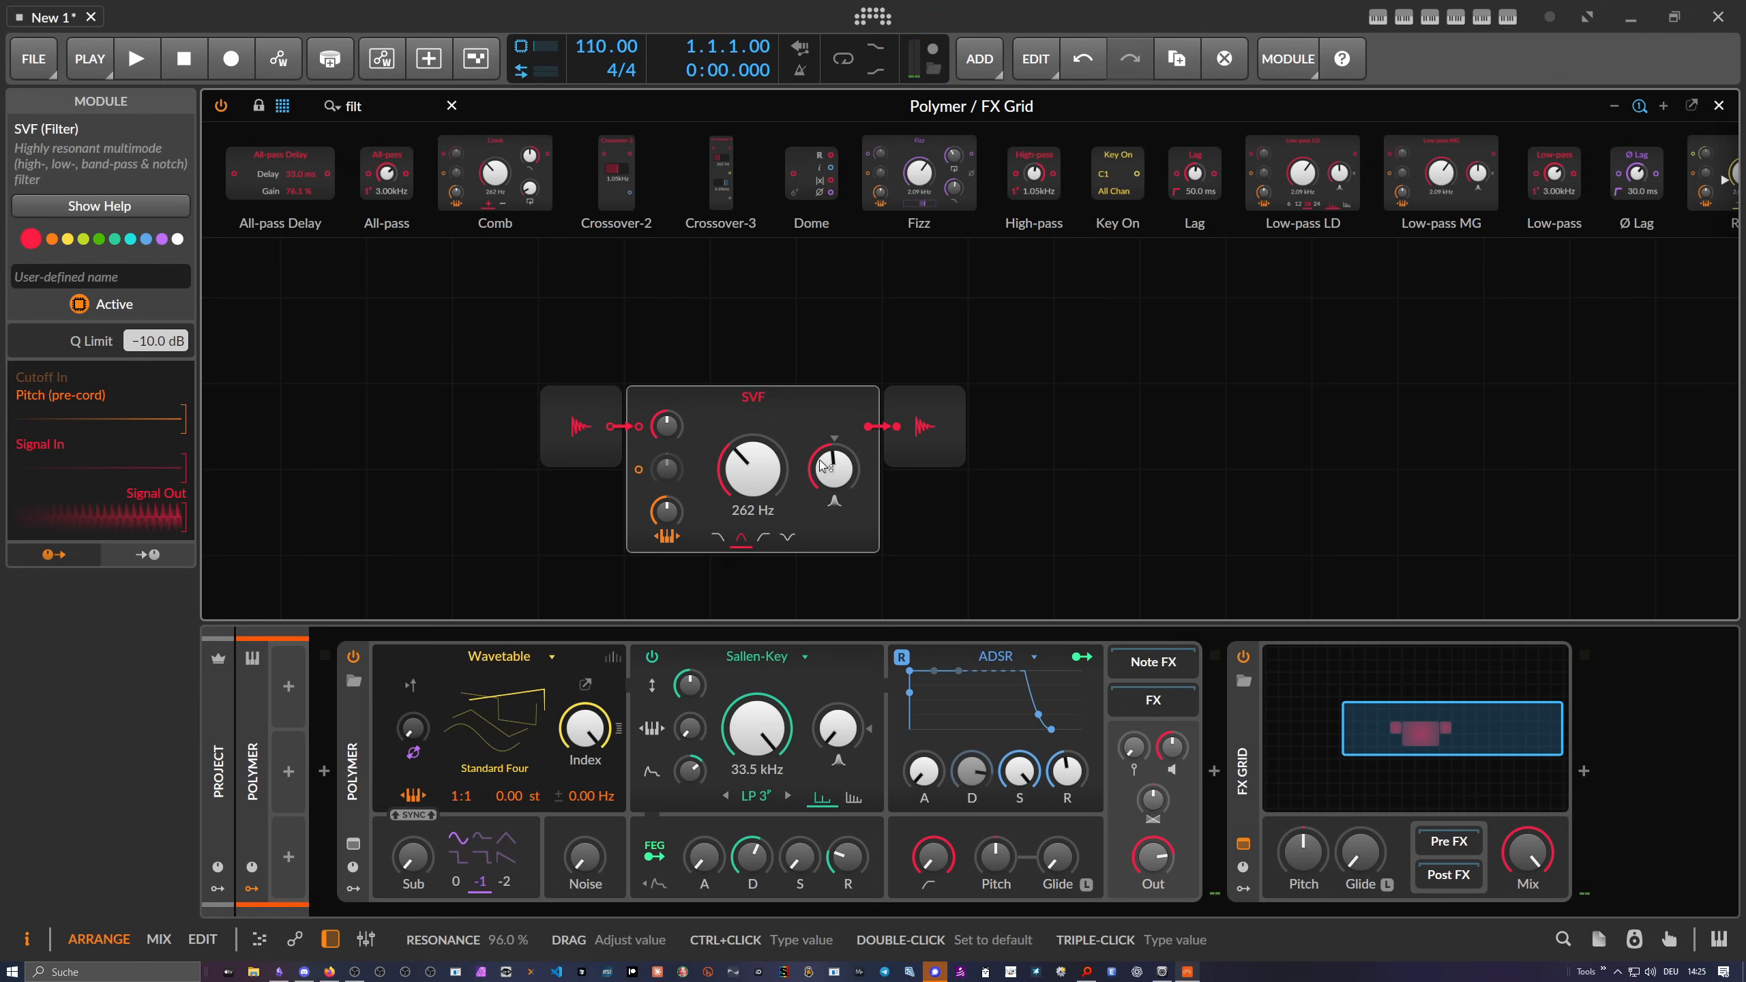
pyautogui.click(1251, 760)
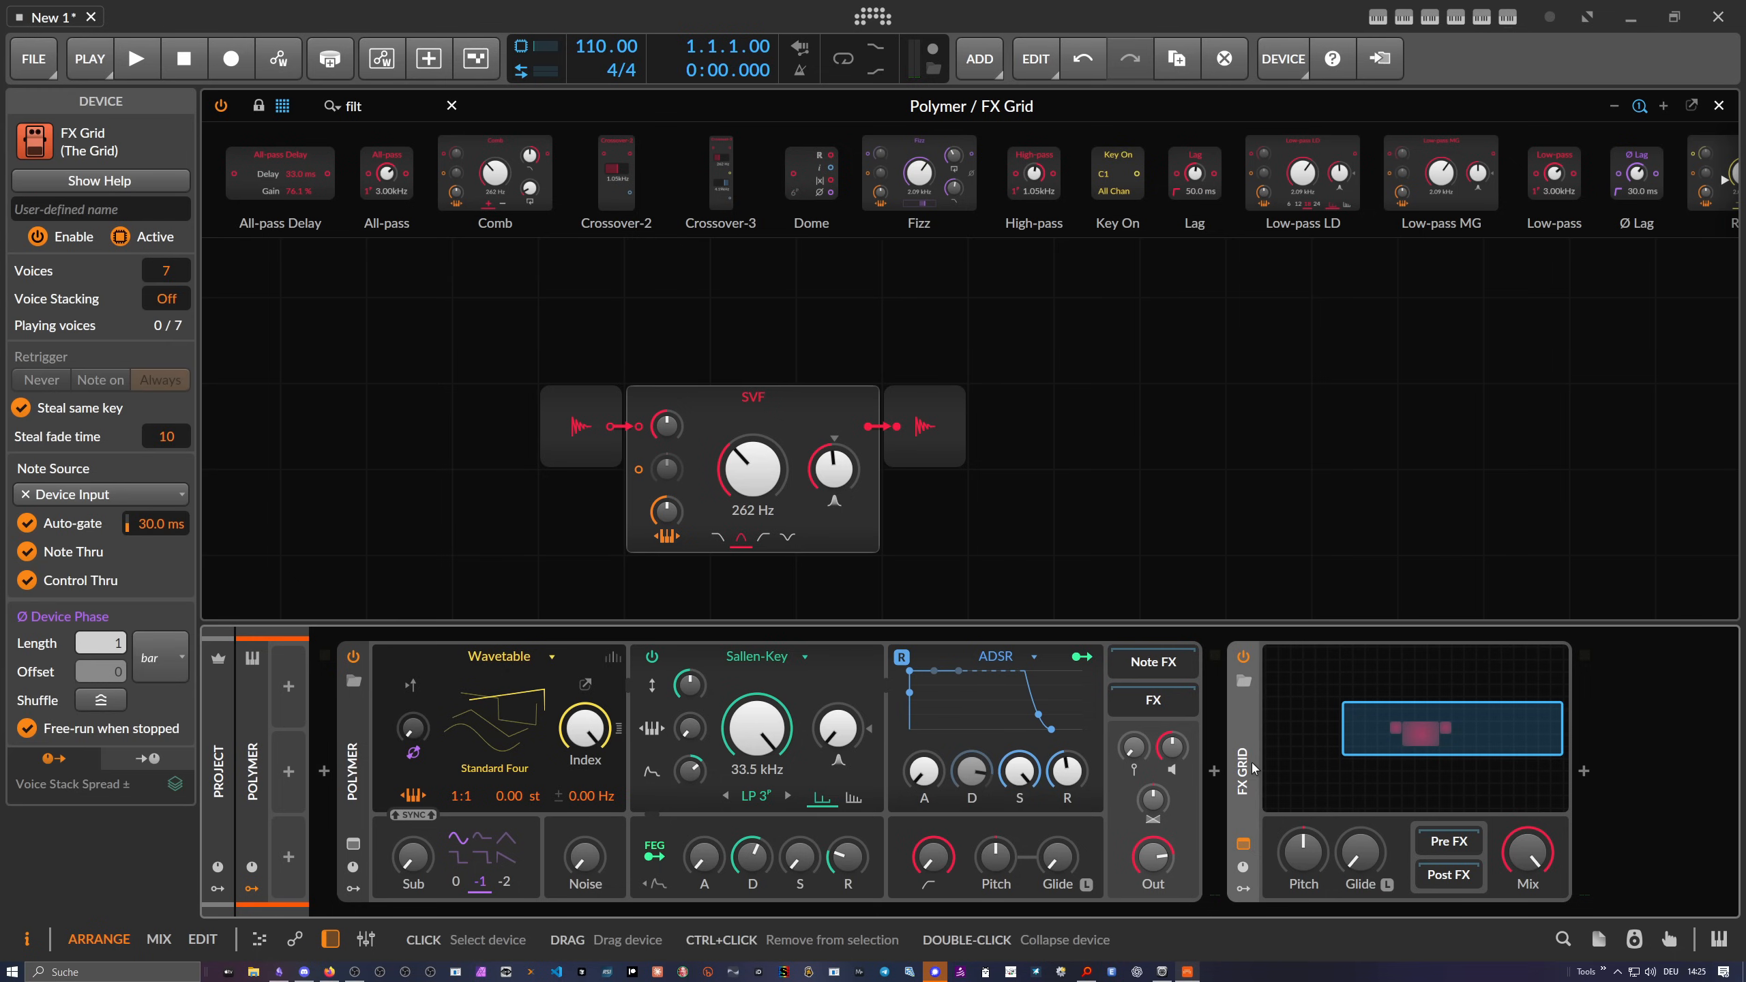
# Spread the modules apart by moving SVF and Audio Out farther away from Audio In
pyautogui.moveTo(1067, 436); pyautogui.dragTo(942, 400)
pyautogui.moveTo(1086, 423); pyautogui.dragTo(811, 396)
pyautogui.moveTo(757, 398); pyautogui.dragTo(997, 396)
pyautogui.click(939, 367)
pyautogui.click(1040, 400)
pyautogui.moveTo(1211, 410); pyautogui.dragTo(1451, 402)
pyautogui.click(1237, 367)
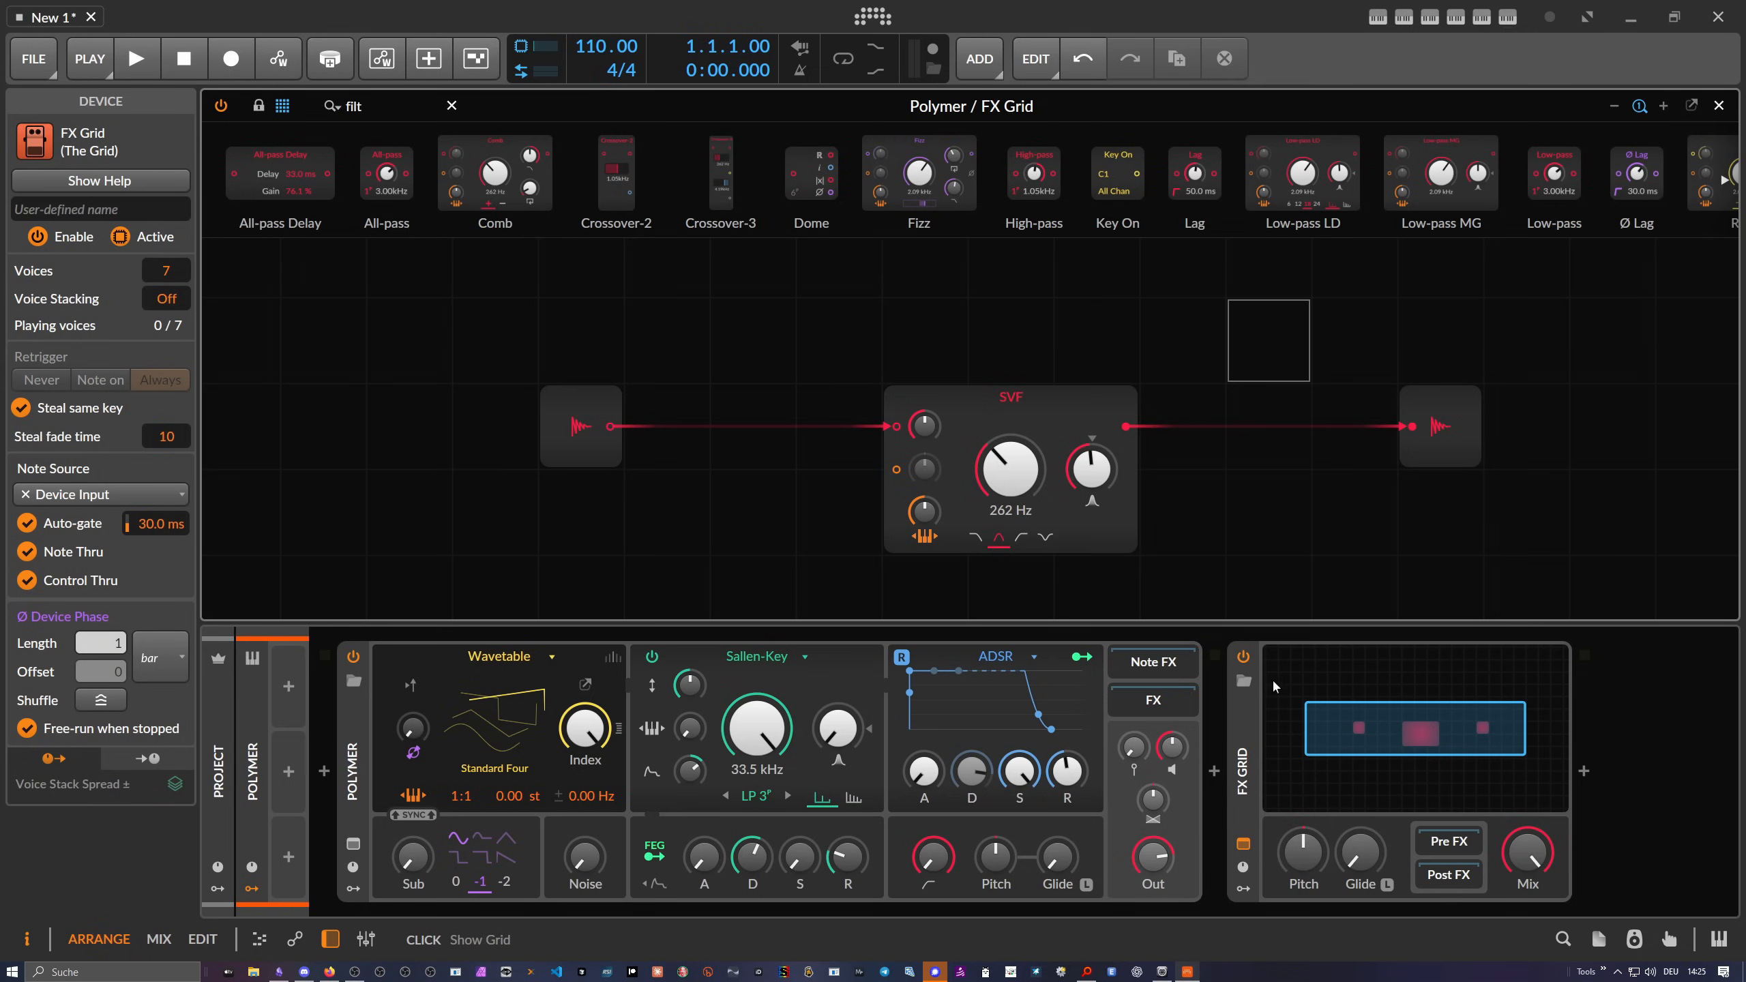
# Set Polymer's Osc/Noise mix to 100 % and give its ADSR envelope a short decay with no sustain
pyautogui.click(408, 727)
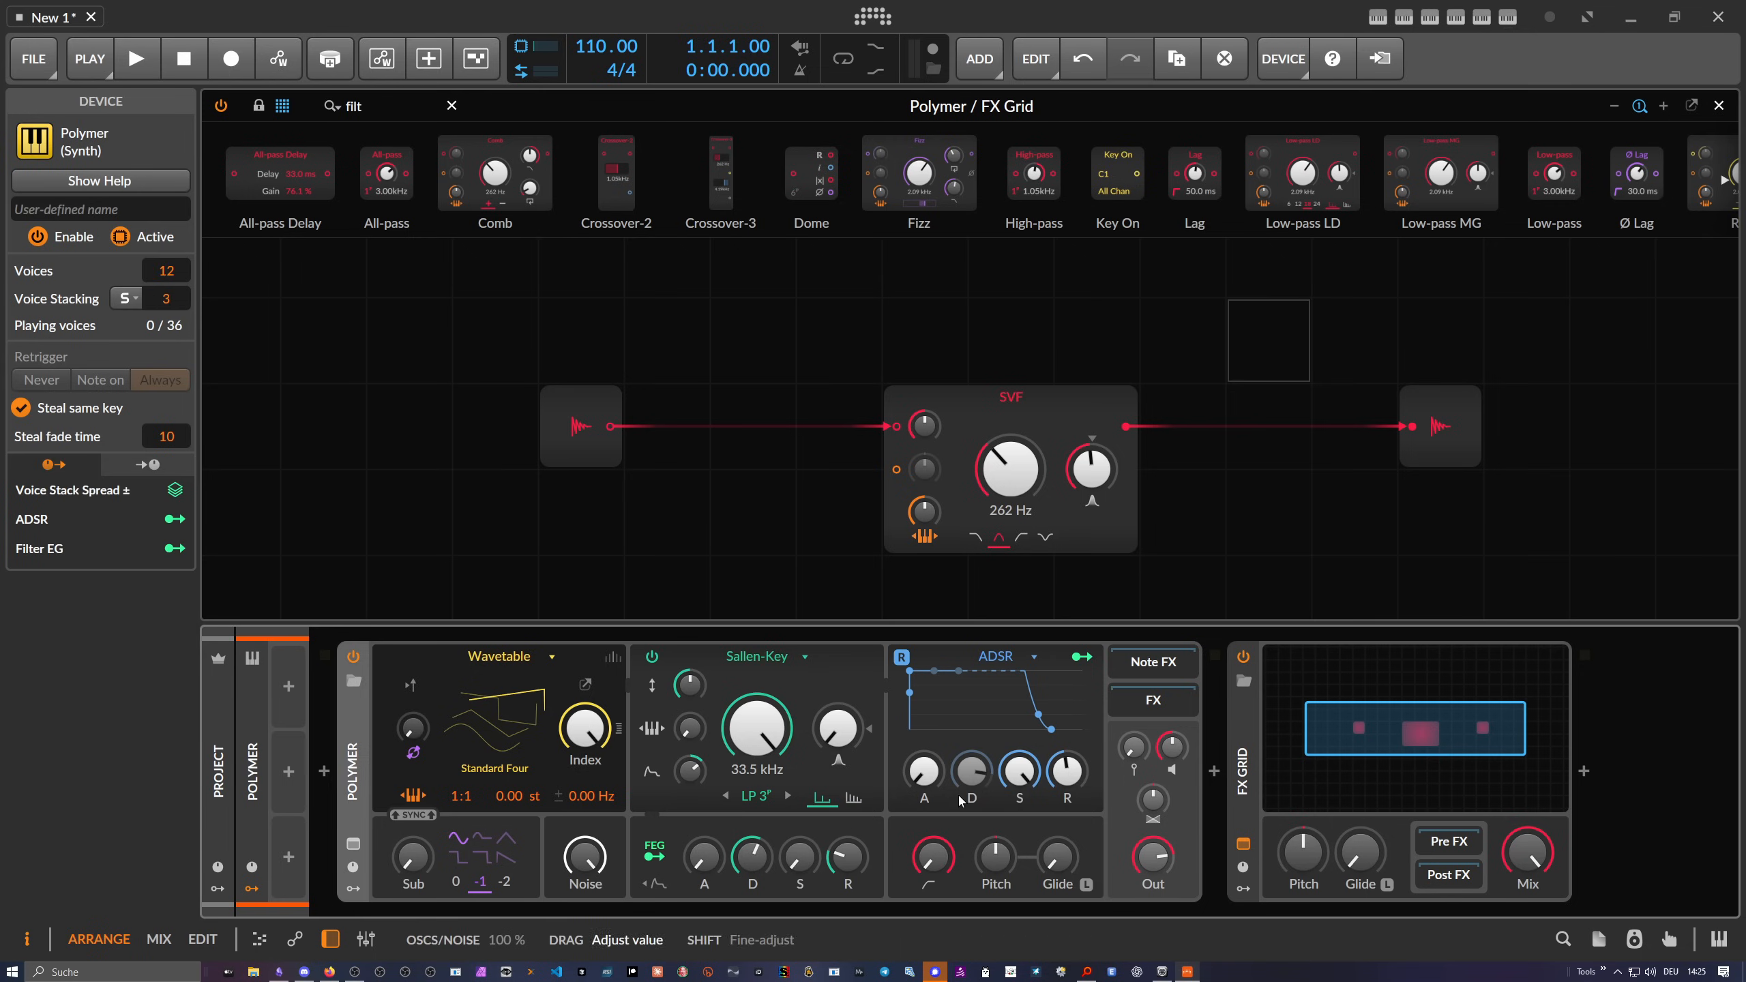
pyautogui.moveTo(972, 770); pyautogui.dragTo(971, 726)
pyautogui.click(1263, 721)
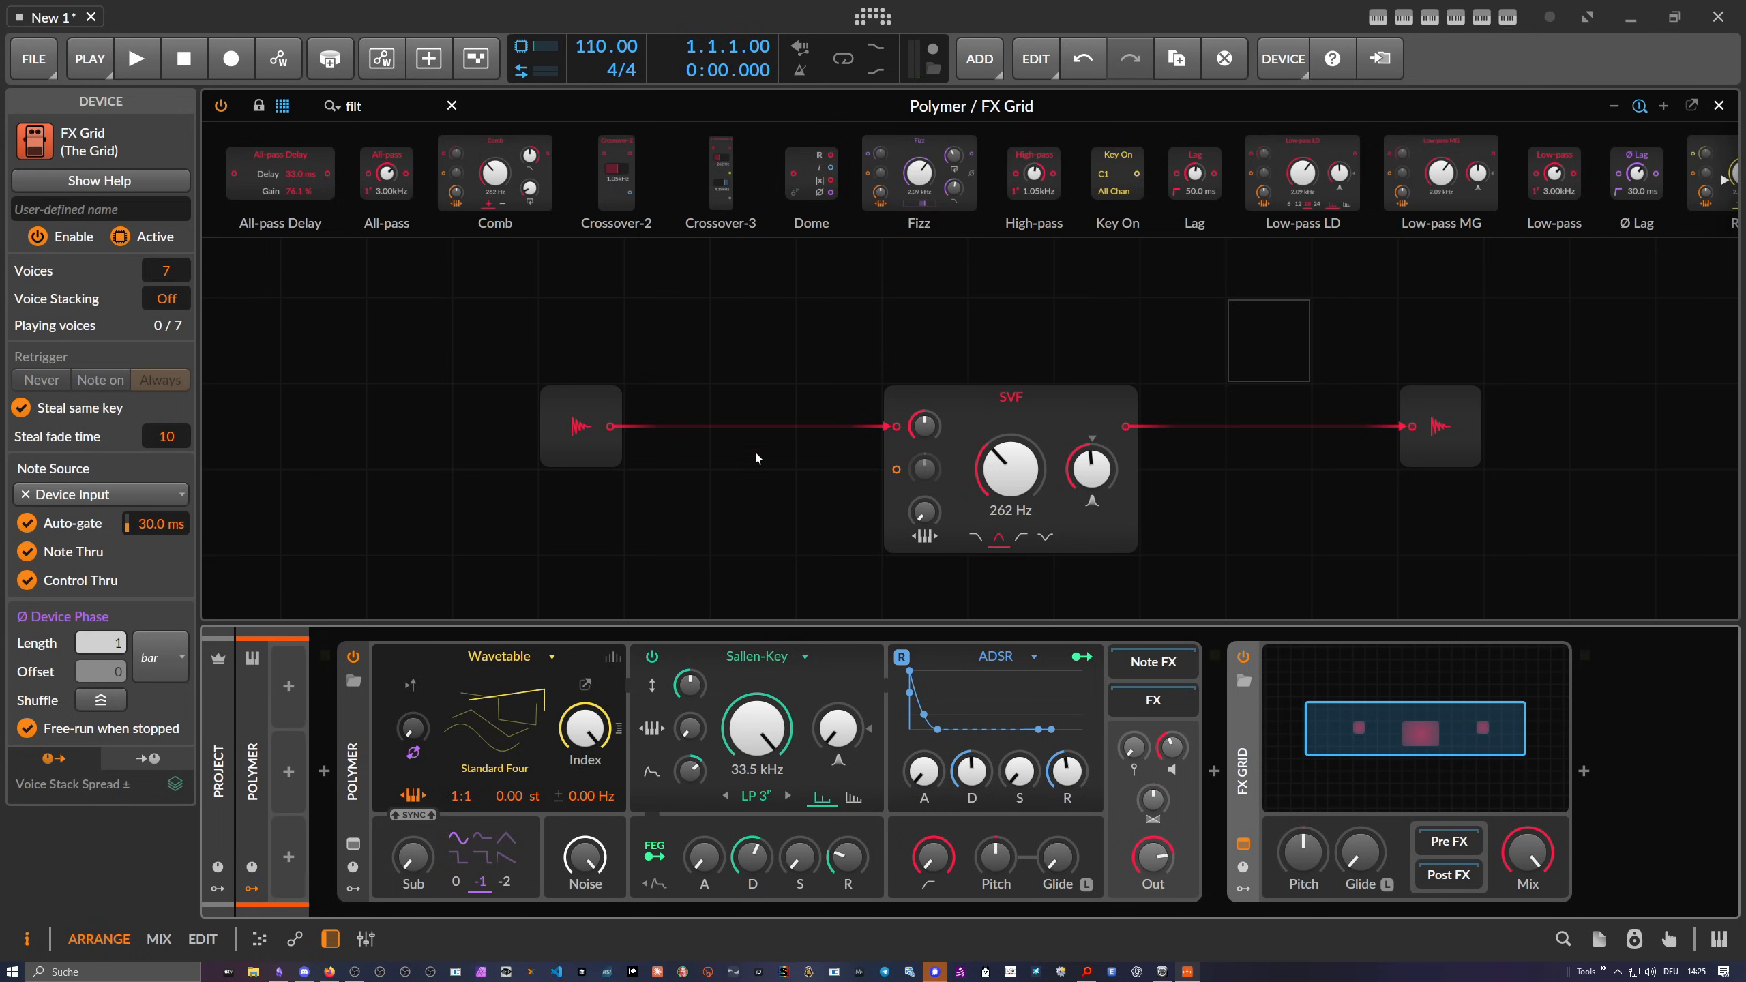
# Search for pitch modules, add a Pitch module set to C3 and connect its output to the SVF's cutoff input
pyautogui.moveTo(381, 107); pyautogui.dragTo(280, 108)
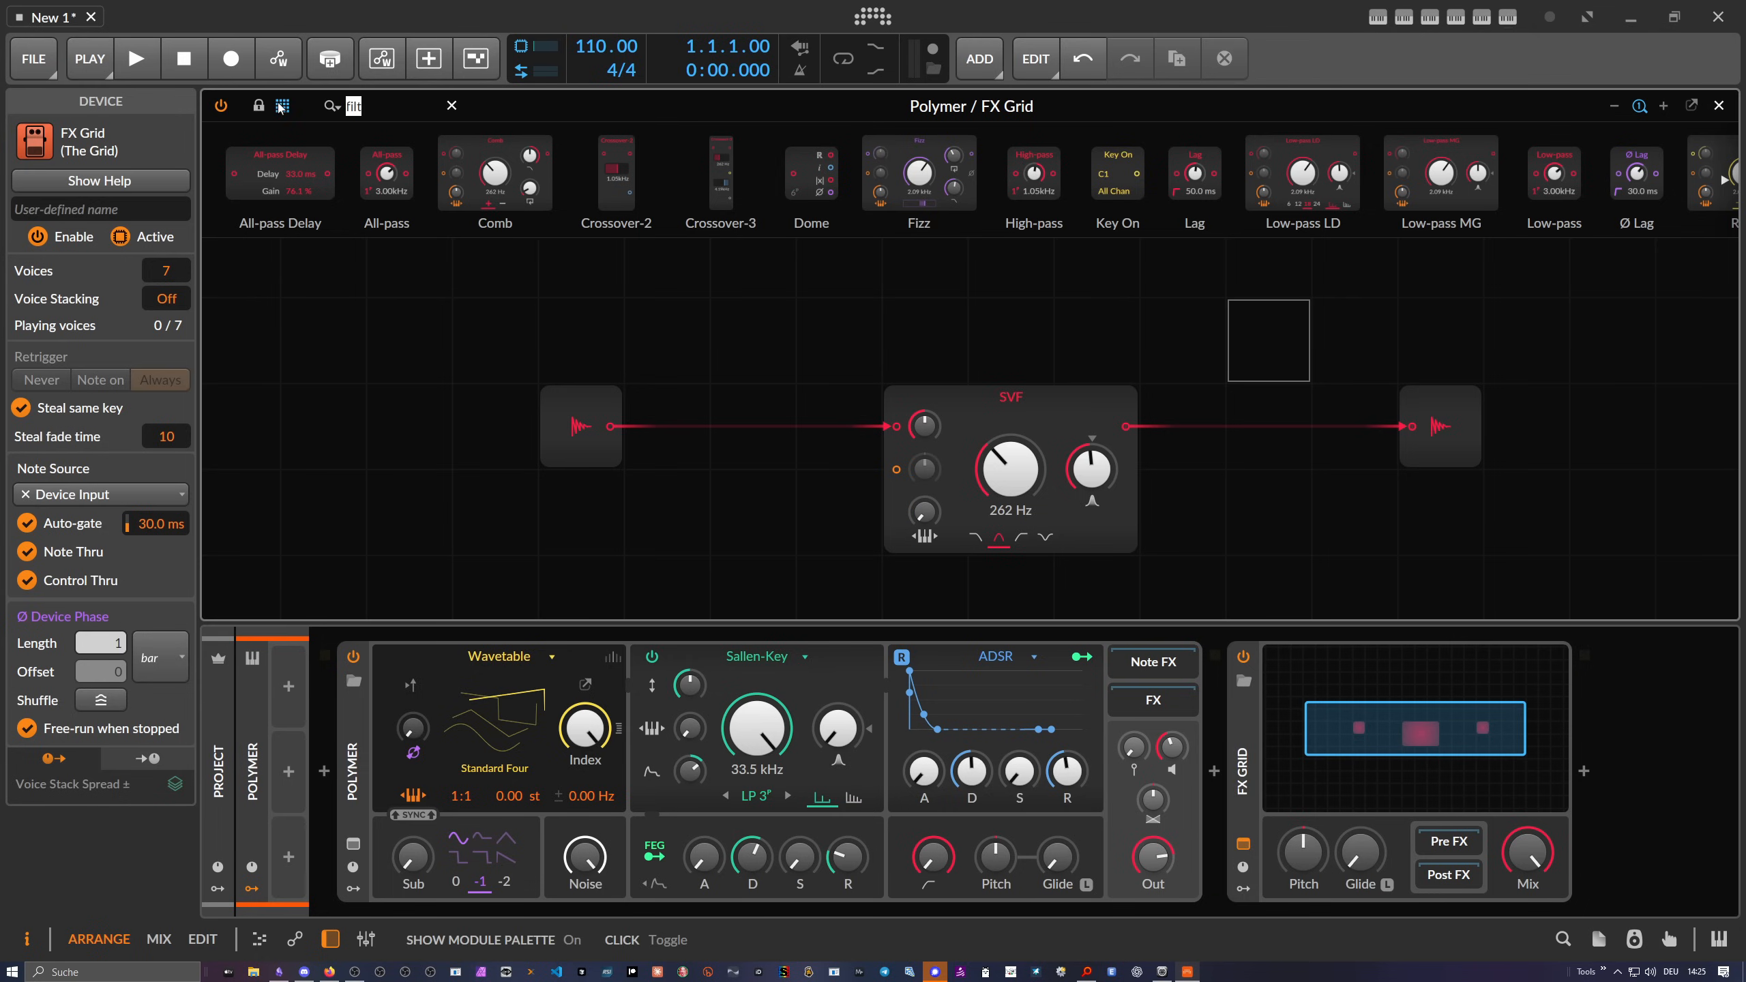
pyautogui.press('BackSpace')
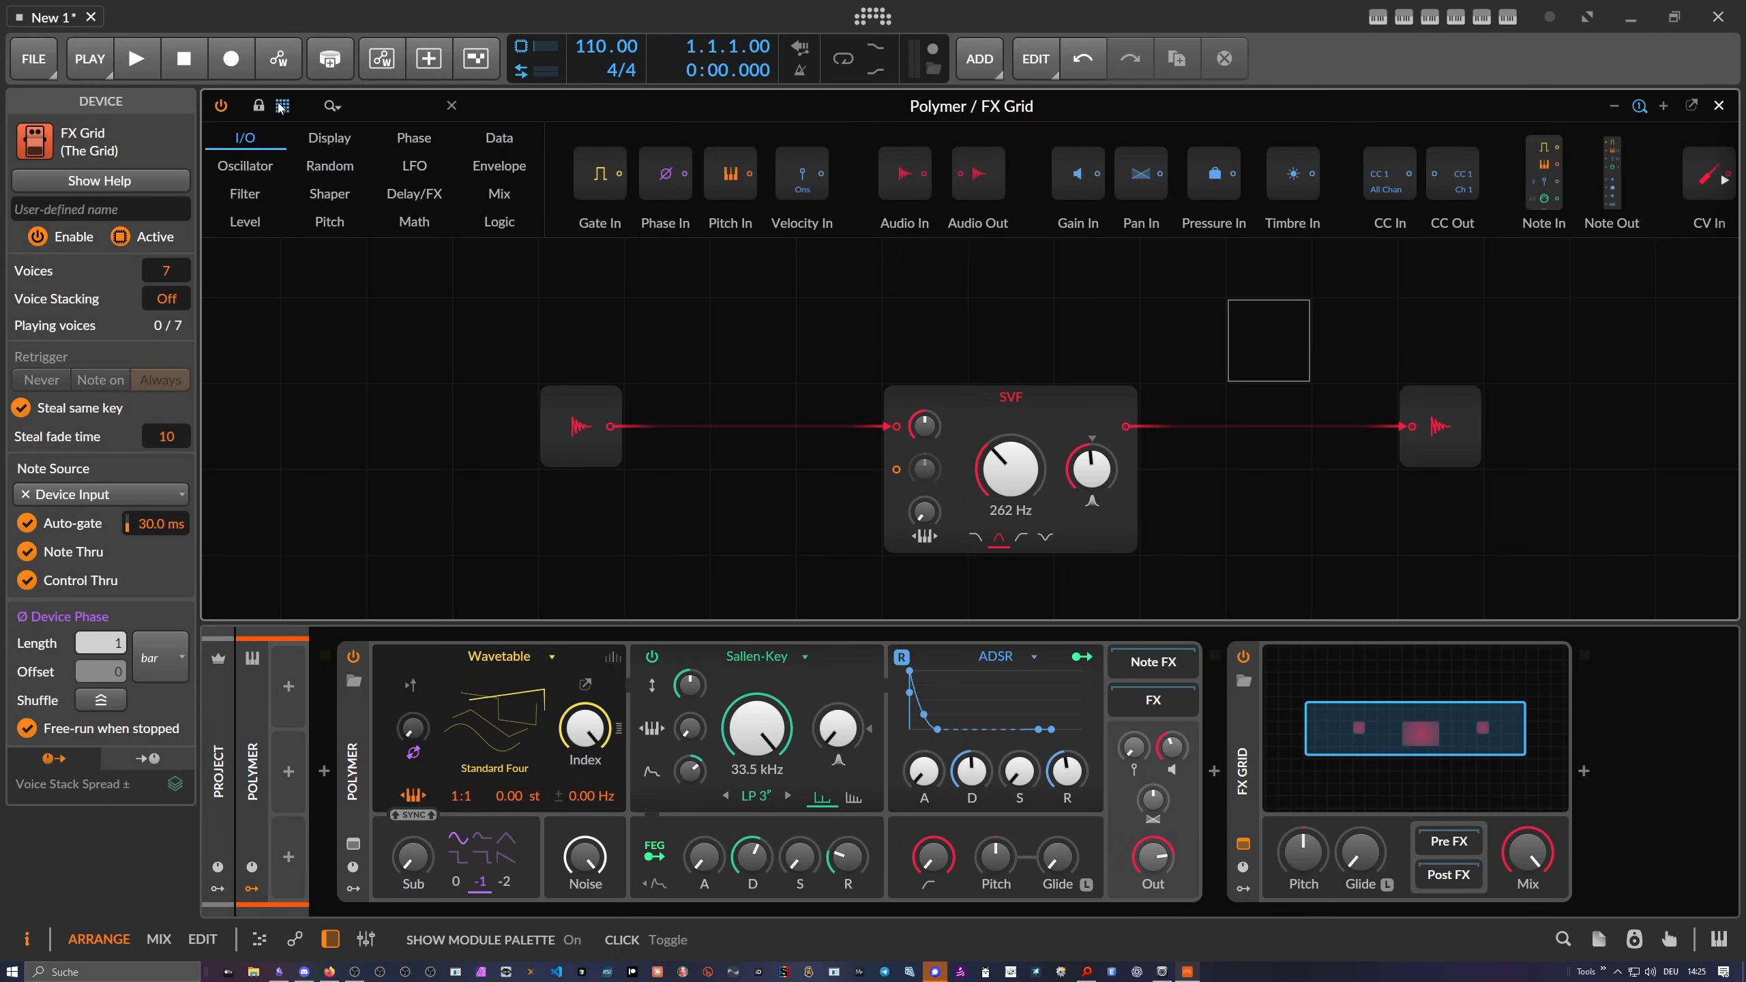
pyautogui.write('picth')
pyautogui.press('BackSpace')
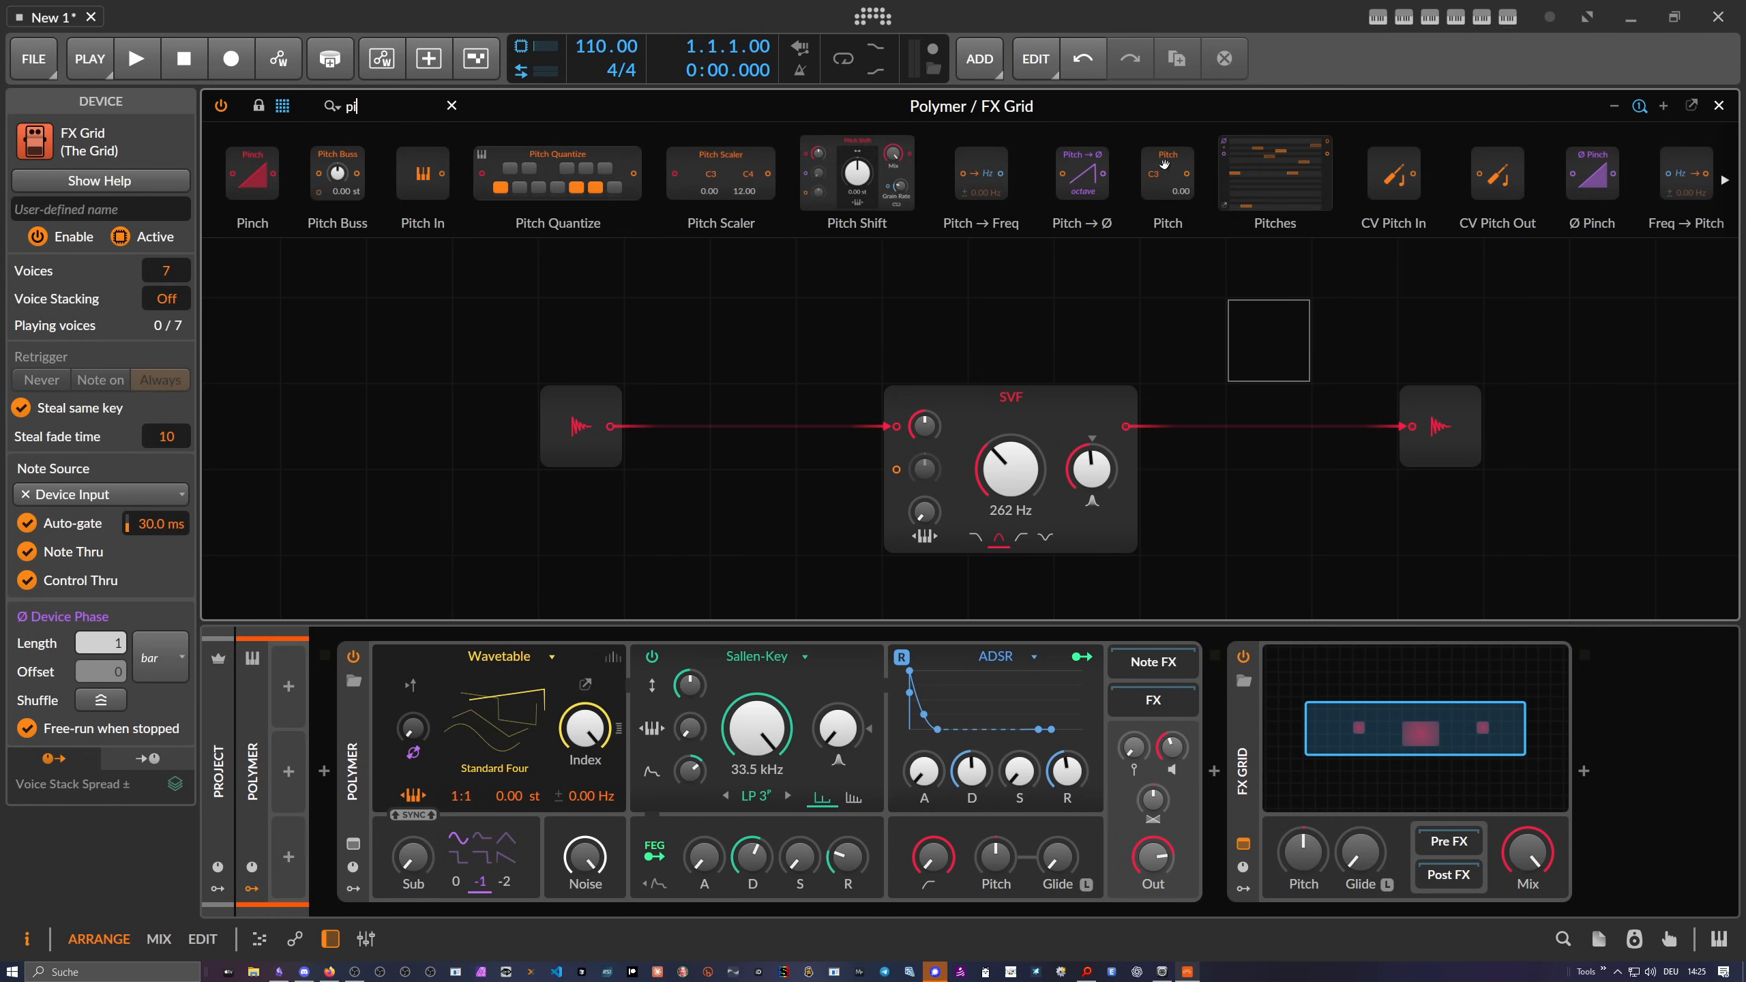
pyautogui.moveTo(1167, 166); pyautogui.dragTo(718, 599)
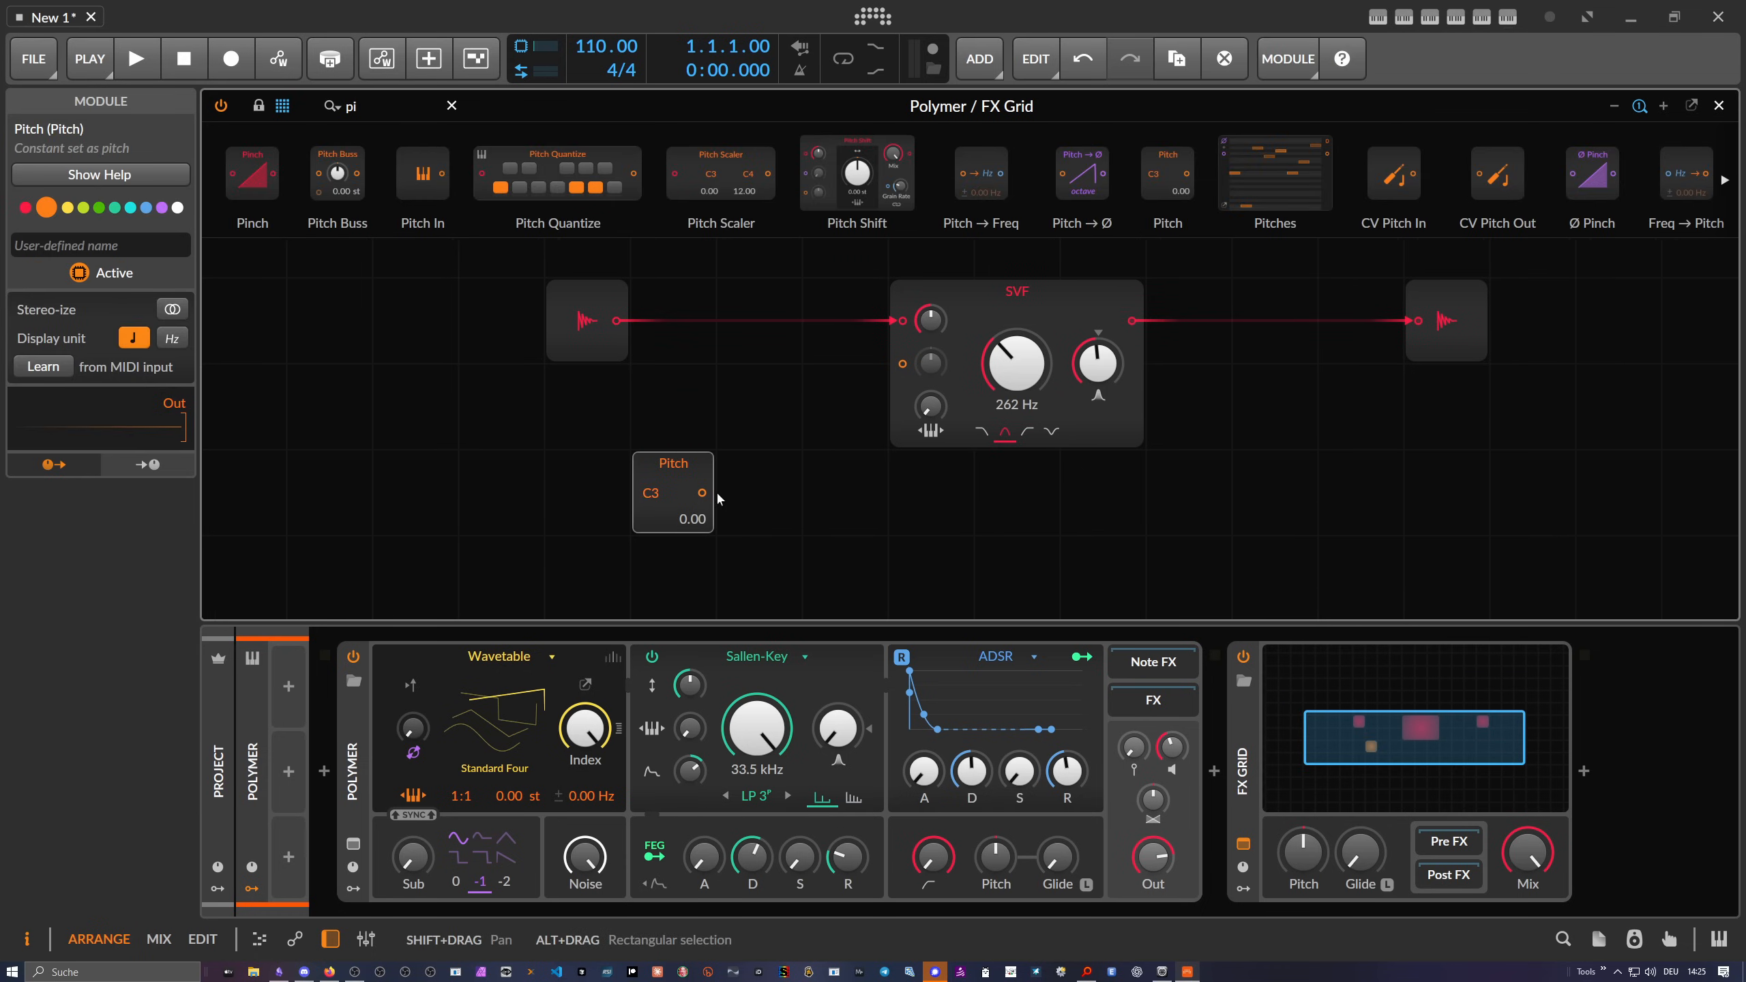
pyautogui.moveTo(702, 493); pyautogui.dragTo(902, 362)
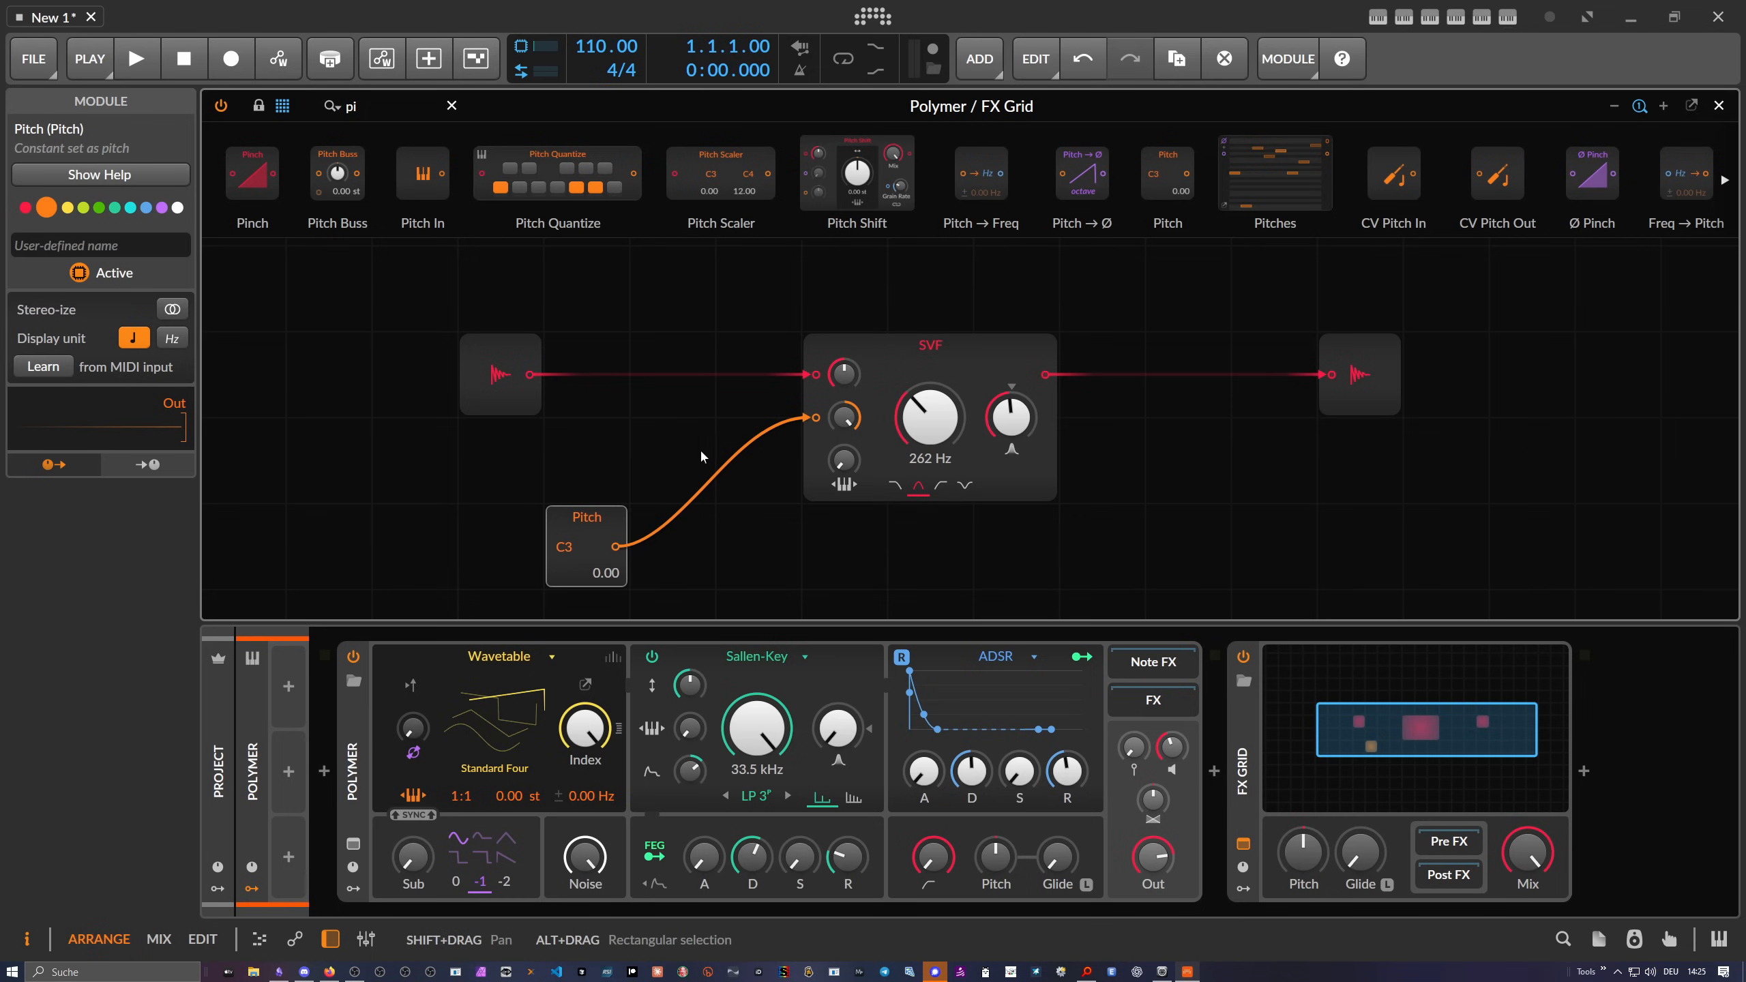
pyautogui.click(1225, 732)
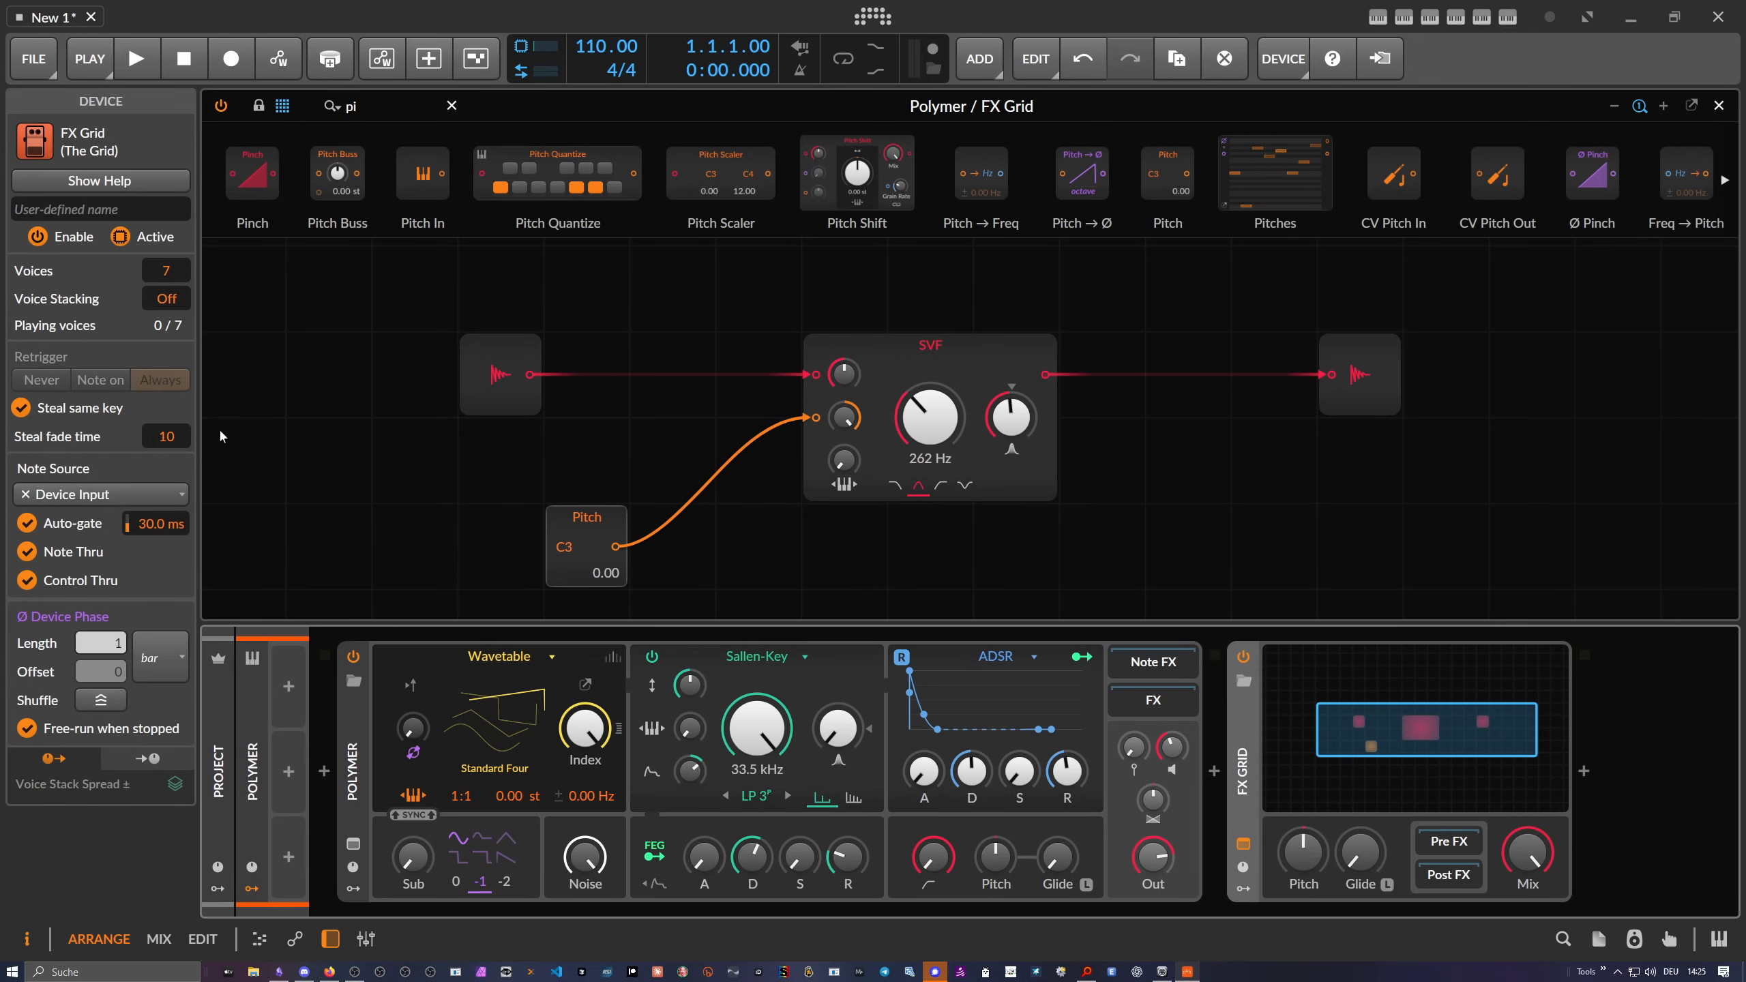
# Set the FX Grid's voices to Mono and its voice stacking to 16
pyautogui.moveTo(176, 276); pyautogui.dragTo(176, 313)
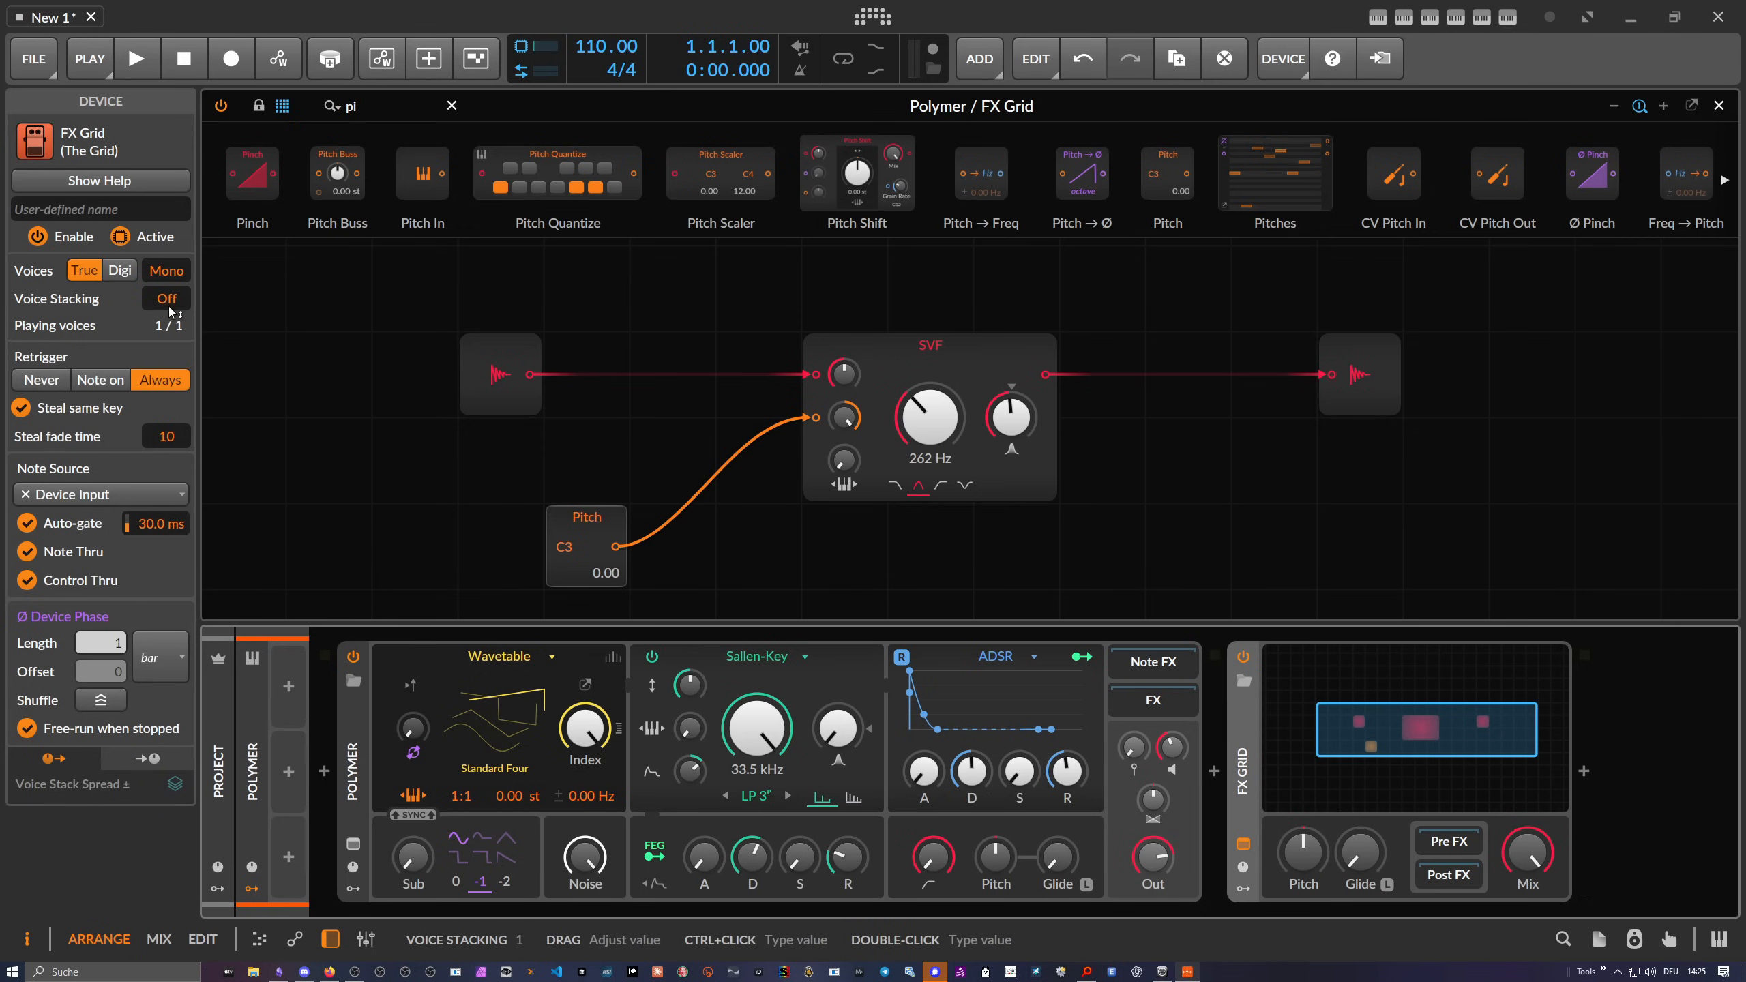
pyautogui.moveTo(170, 306); pyautogui.dragTo(170, 221)
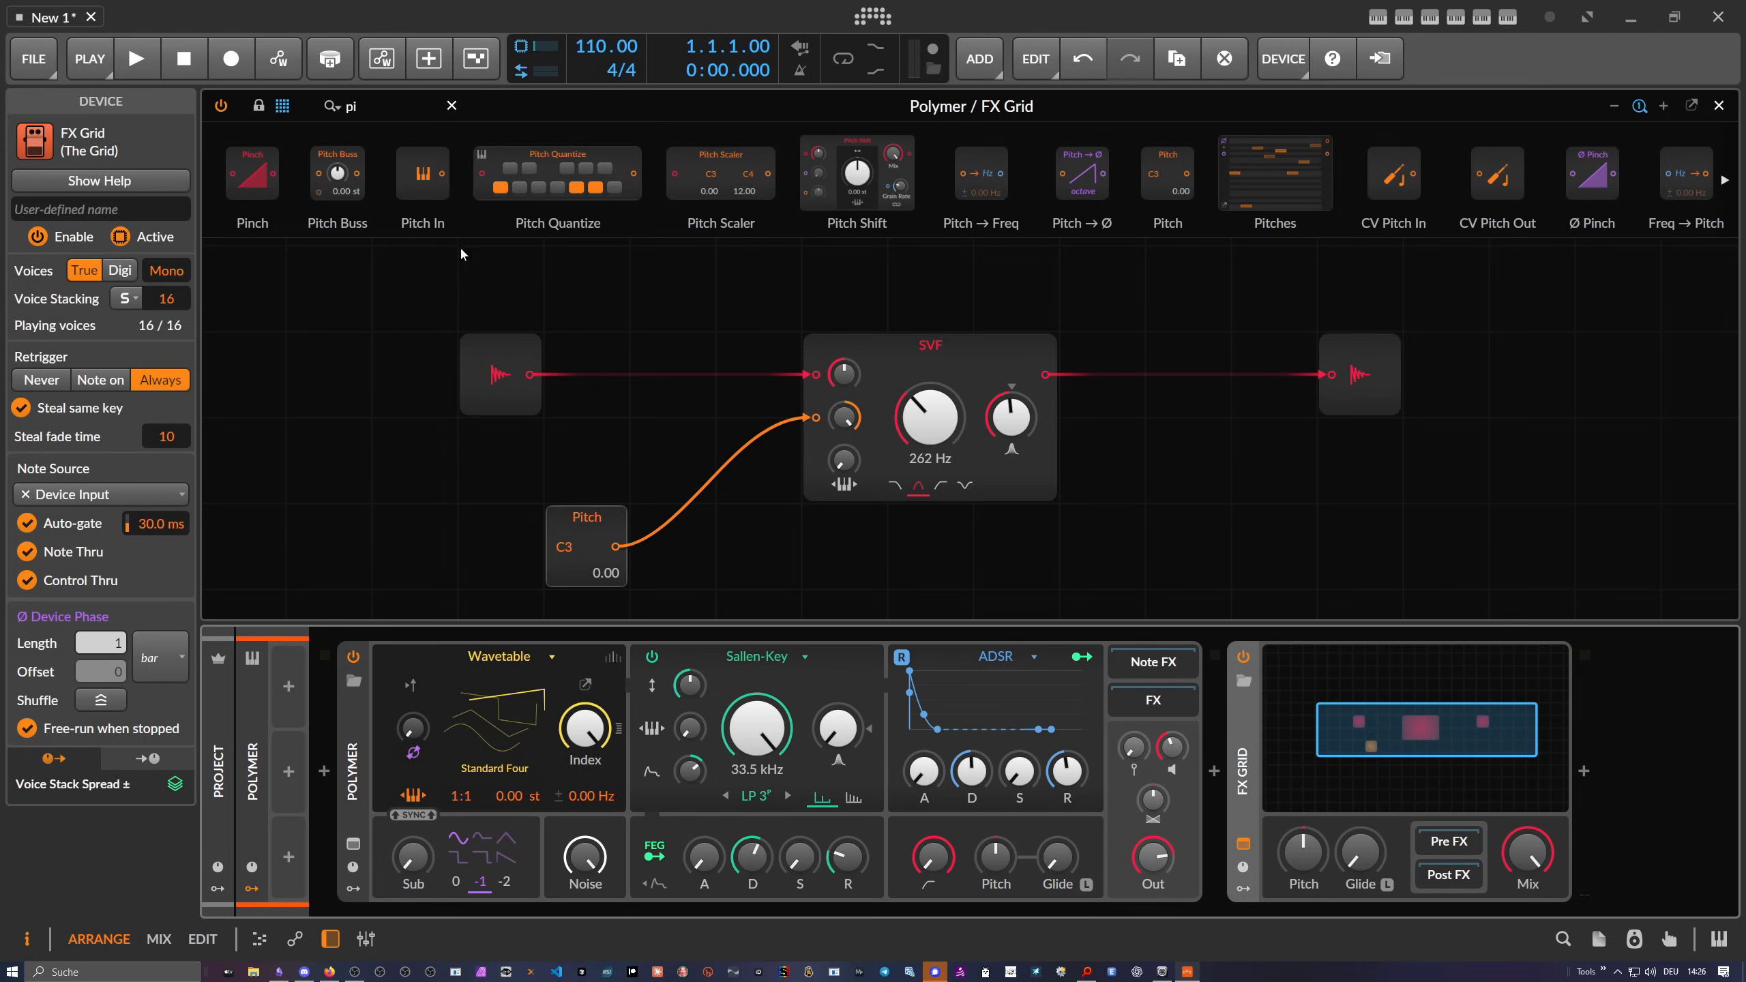
# Search the modules for "quan" and insert a Pitch Quantize between the Pitch module and the SVF's cutoff input
pyautogui.moveTo(395, 107); pyautogui.dragTo(255, 122)
pyautogui.press('BackSpace')
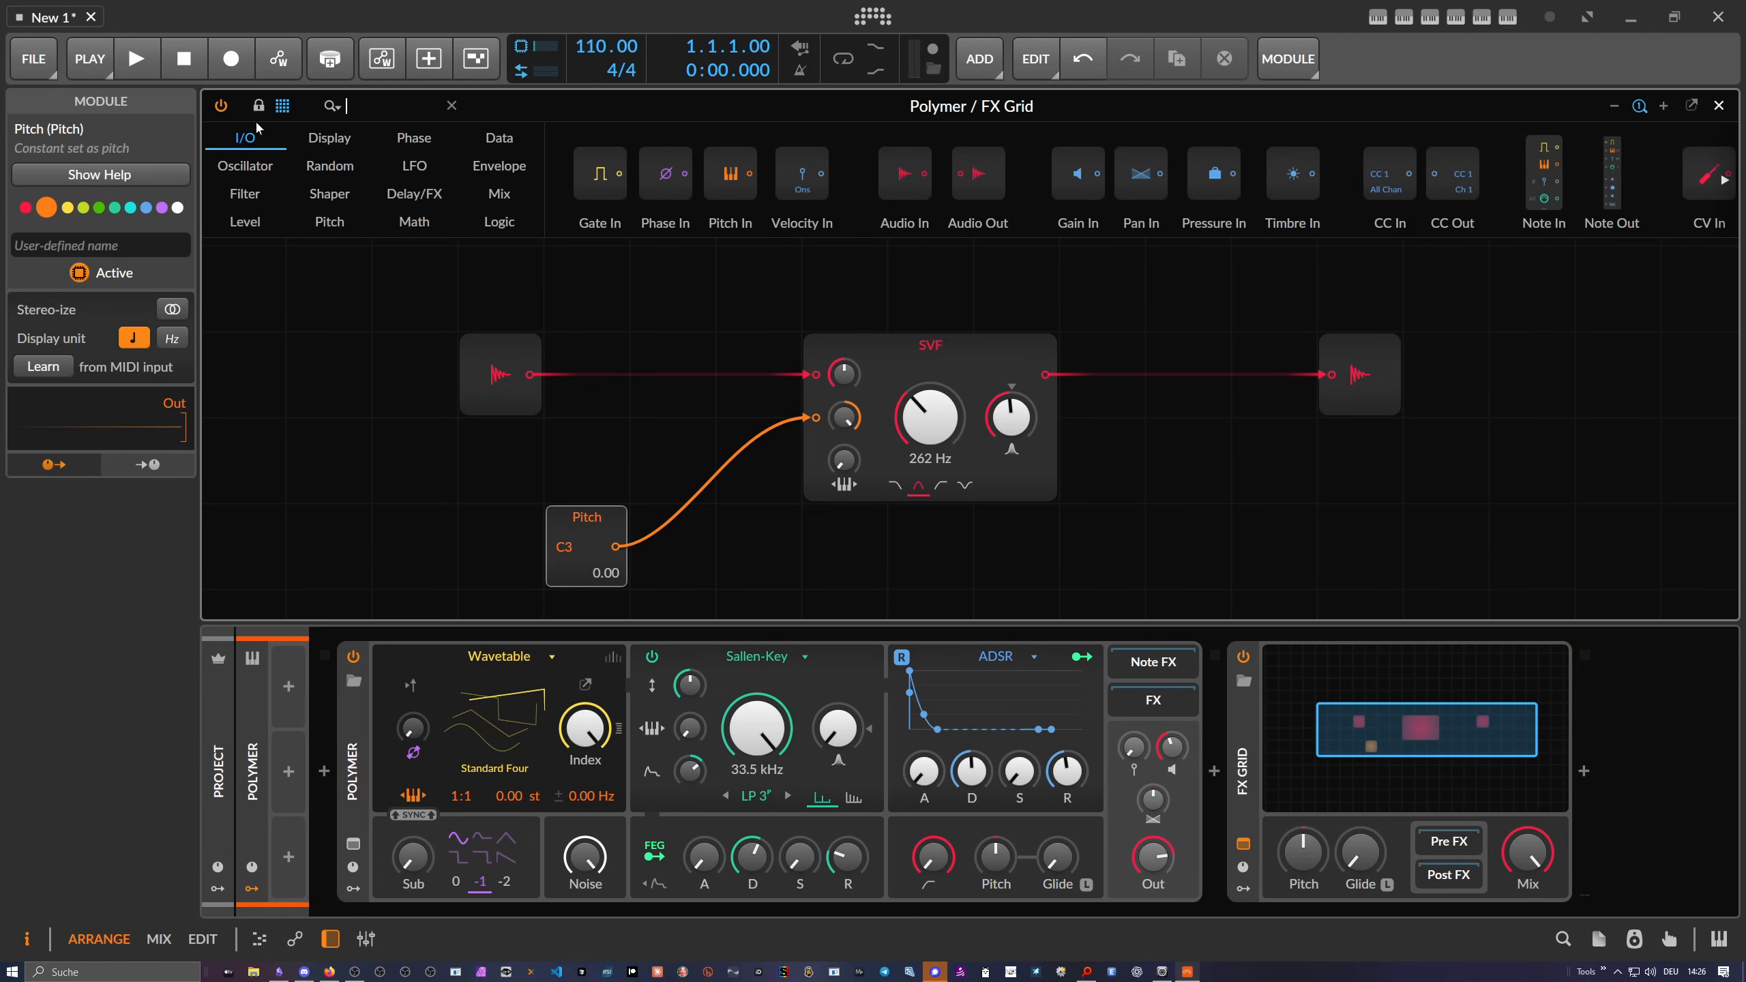
pyautogui.write('quan')
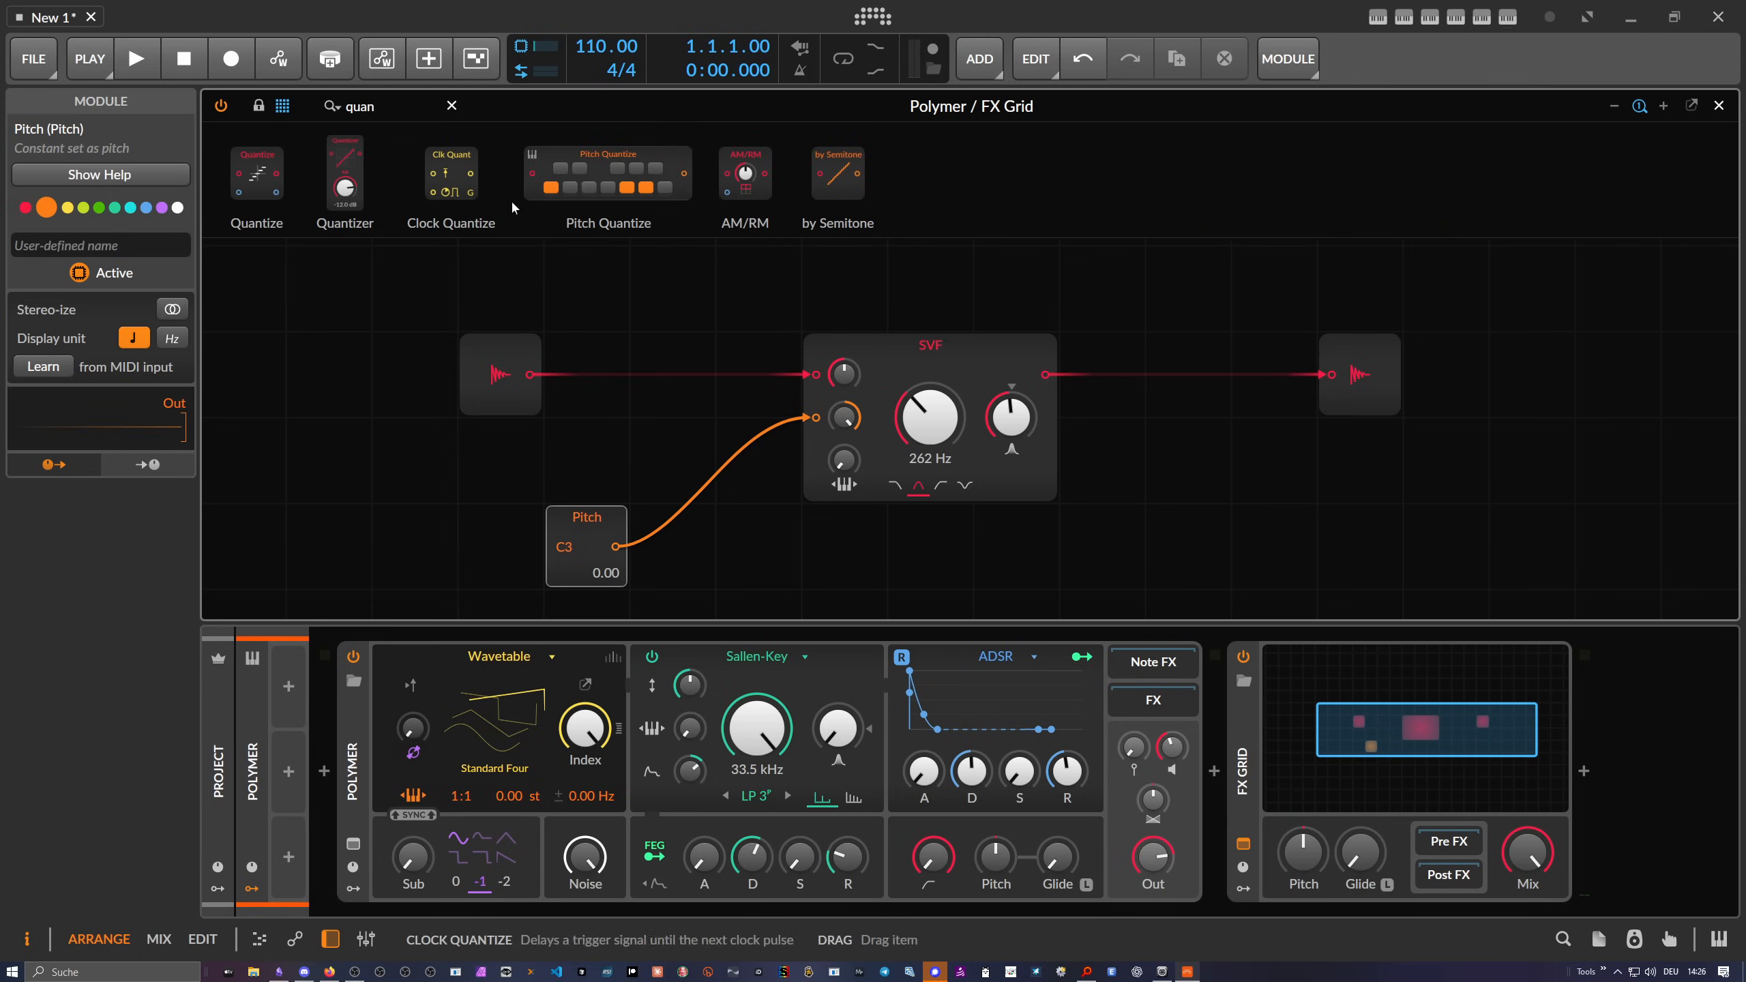
pyautogui.moveTo(546, 159); pyautogui.dragTo(665, 522)
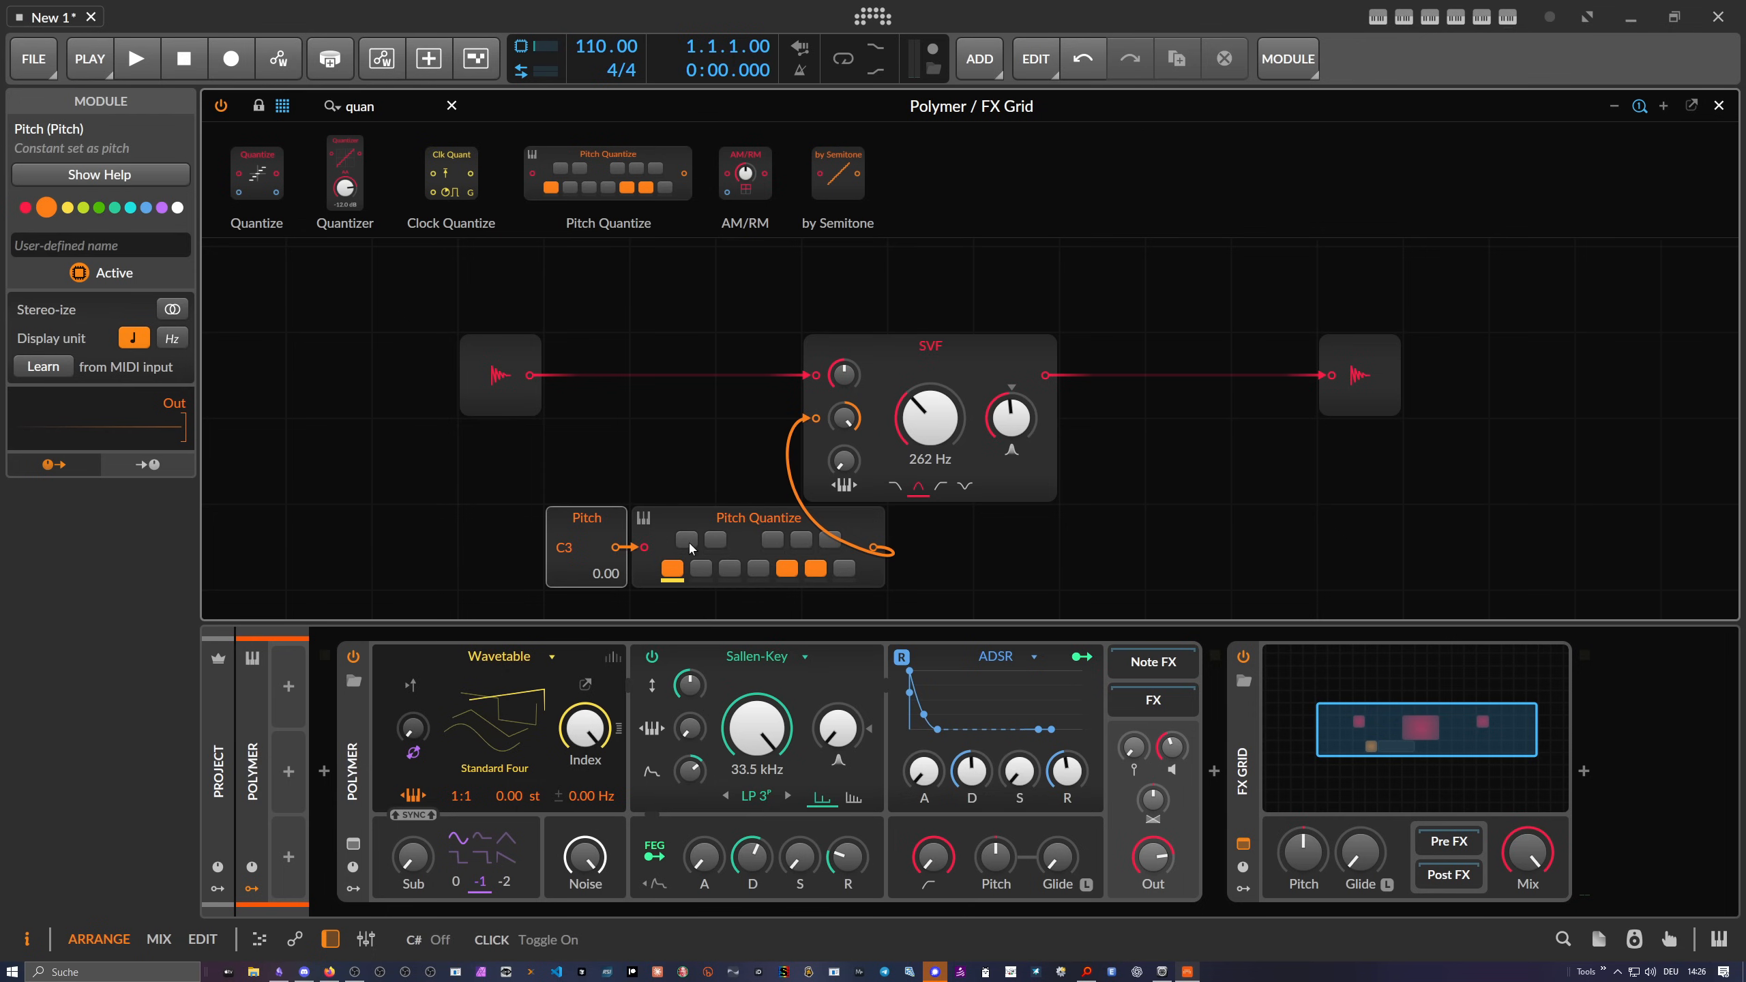
# Enable D, E, F and B in Pitch Quantize, and move it with the Pitch module farther from the SVF
pyautogui.click(701, 568)
pyautogui.click(729, 568)
pyautogui.click(759, 568)
pyautogui.click(845, 568)
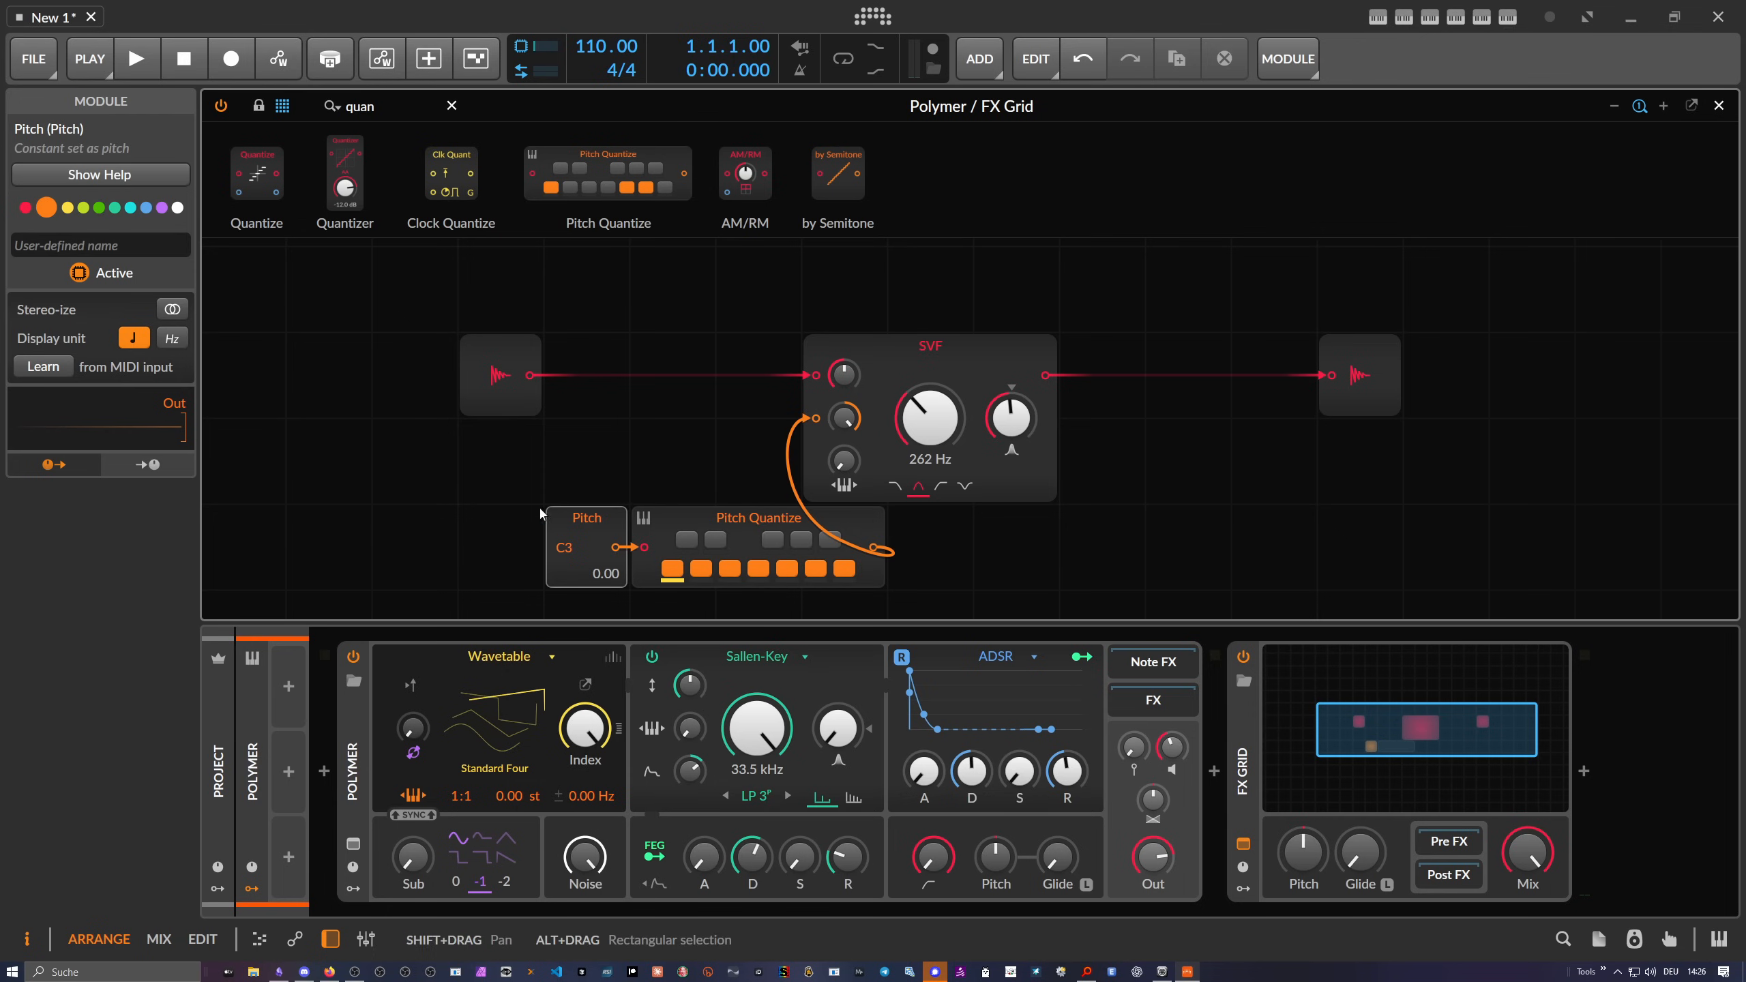
pyautogui.moveTo(539, 505)
pyautogui.mouseDown()
pyautogui.moveTo(719, 528)
pyautogui.moveTo(548, 528)
pyautogui.mouseUp()
pyautogui.click(415, 461)
# Try C#3 in the Pitch module and undo the change
pyautogui.moveTo(396, 560); pyautogui.dragTo(396, 555)
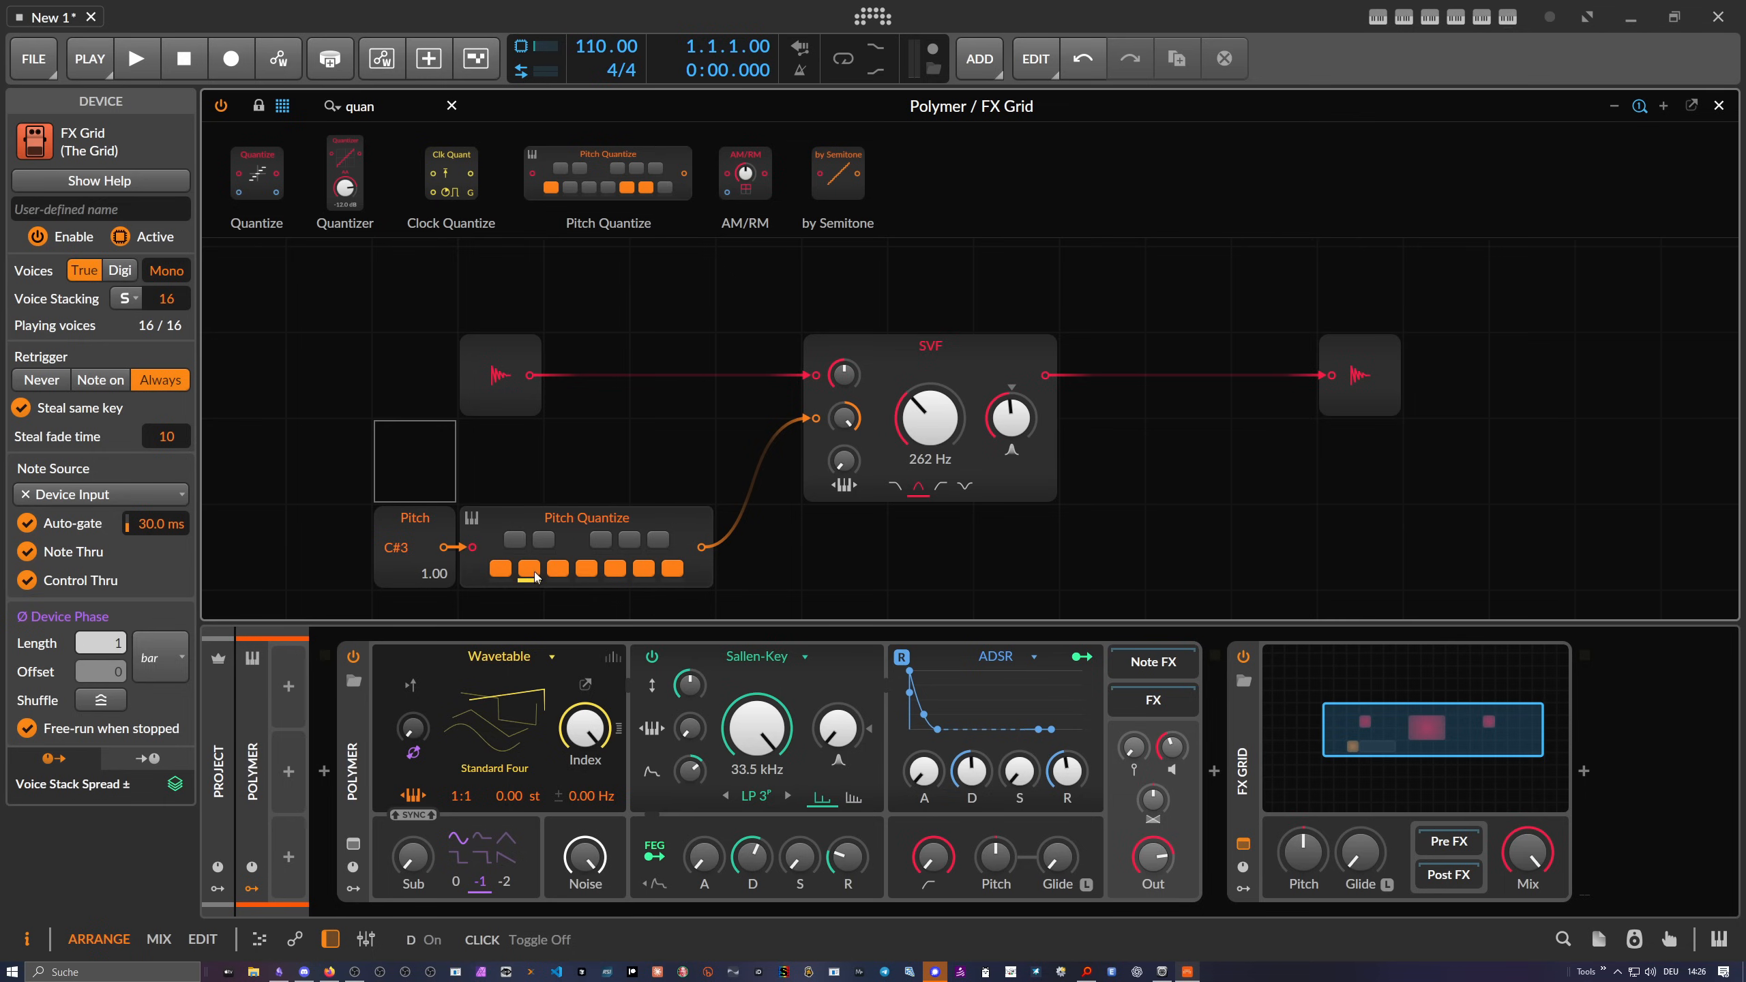
pyautogui.hotkey('ctrl', 'z')
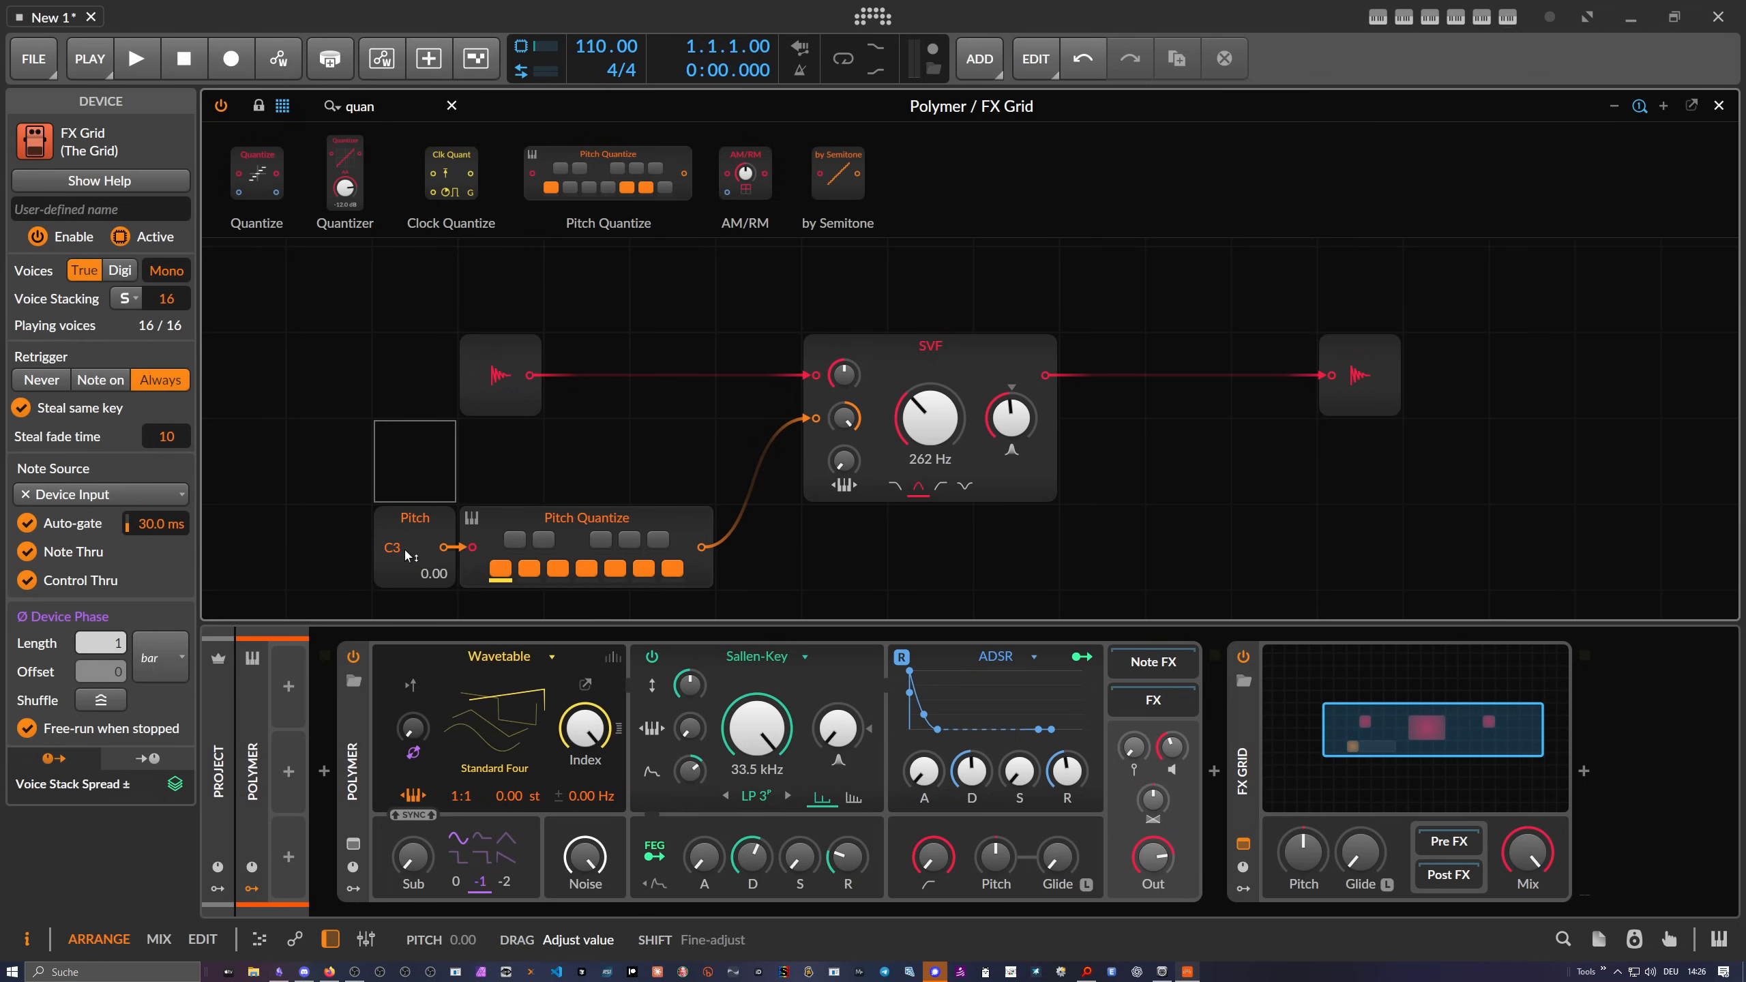
pyautogui.click(563, 481)
pyautogui.click(431, 517)
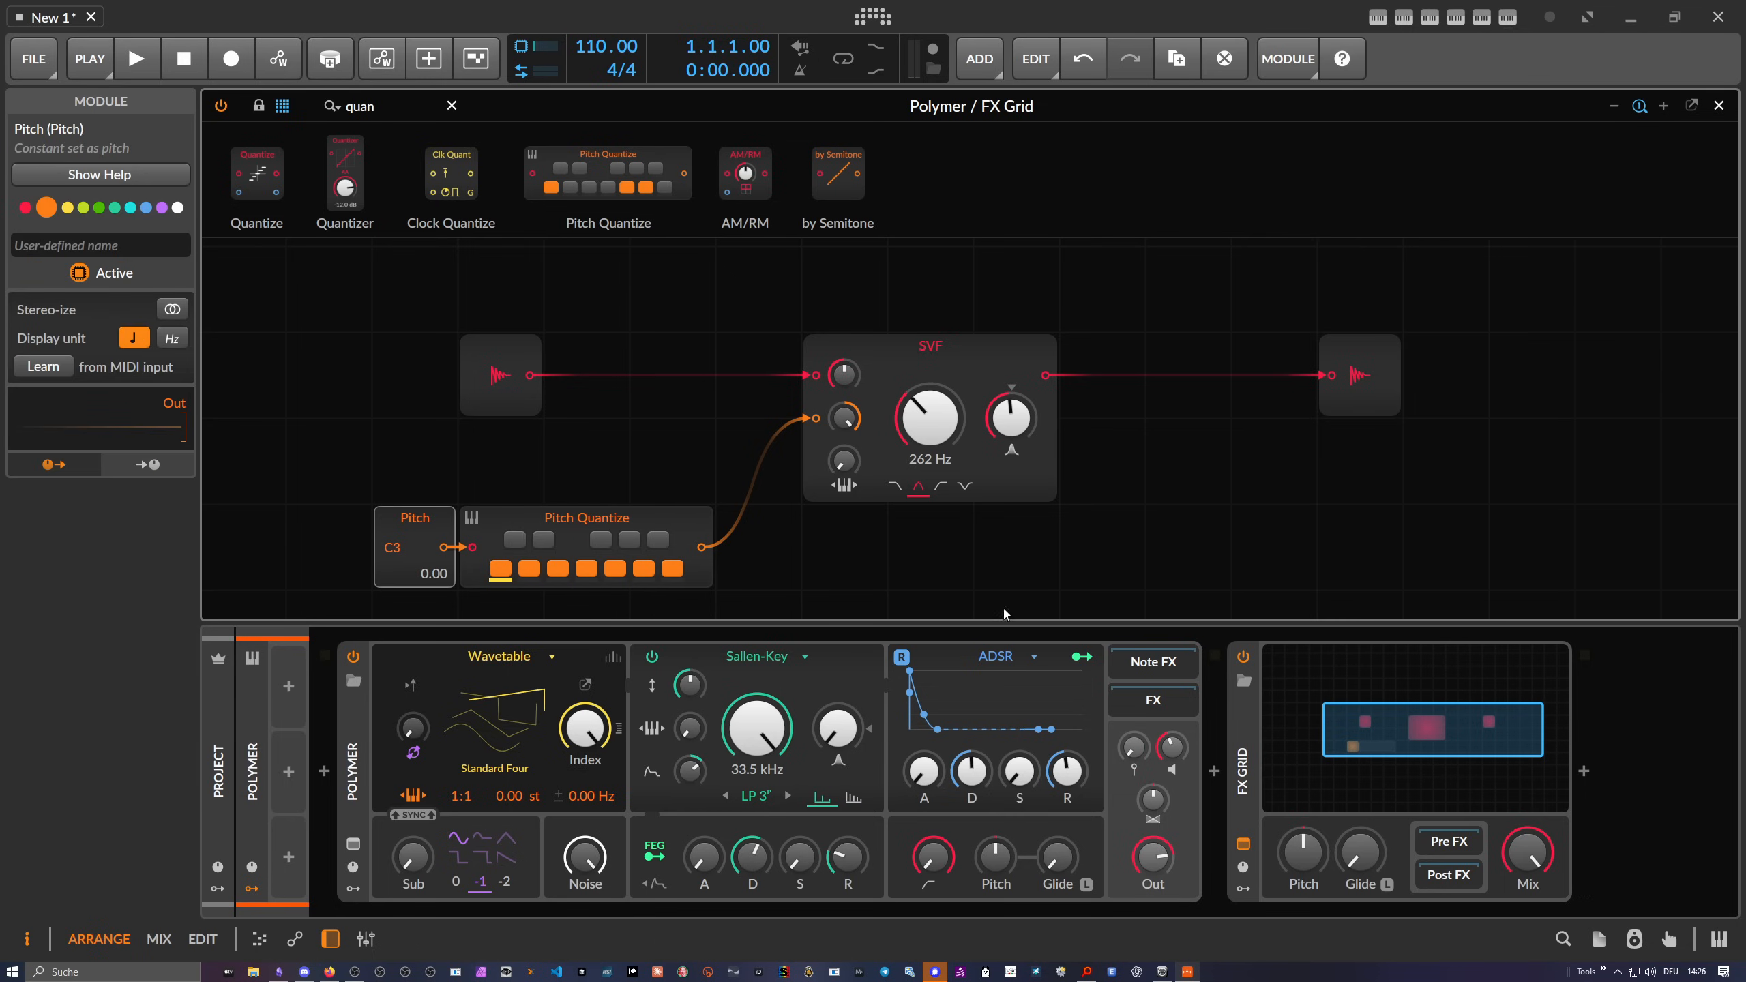
# Add a Stack Spread modulator to the FX Grid and set its spread mode to Value
pyautogui.click(1241, 730)
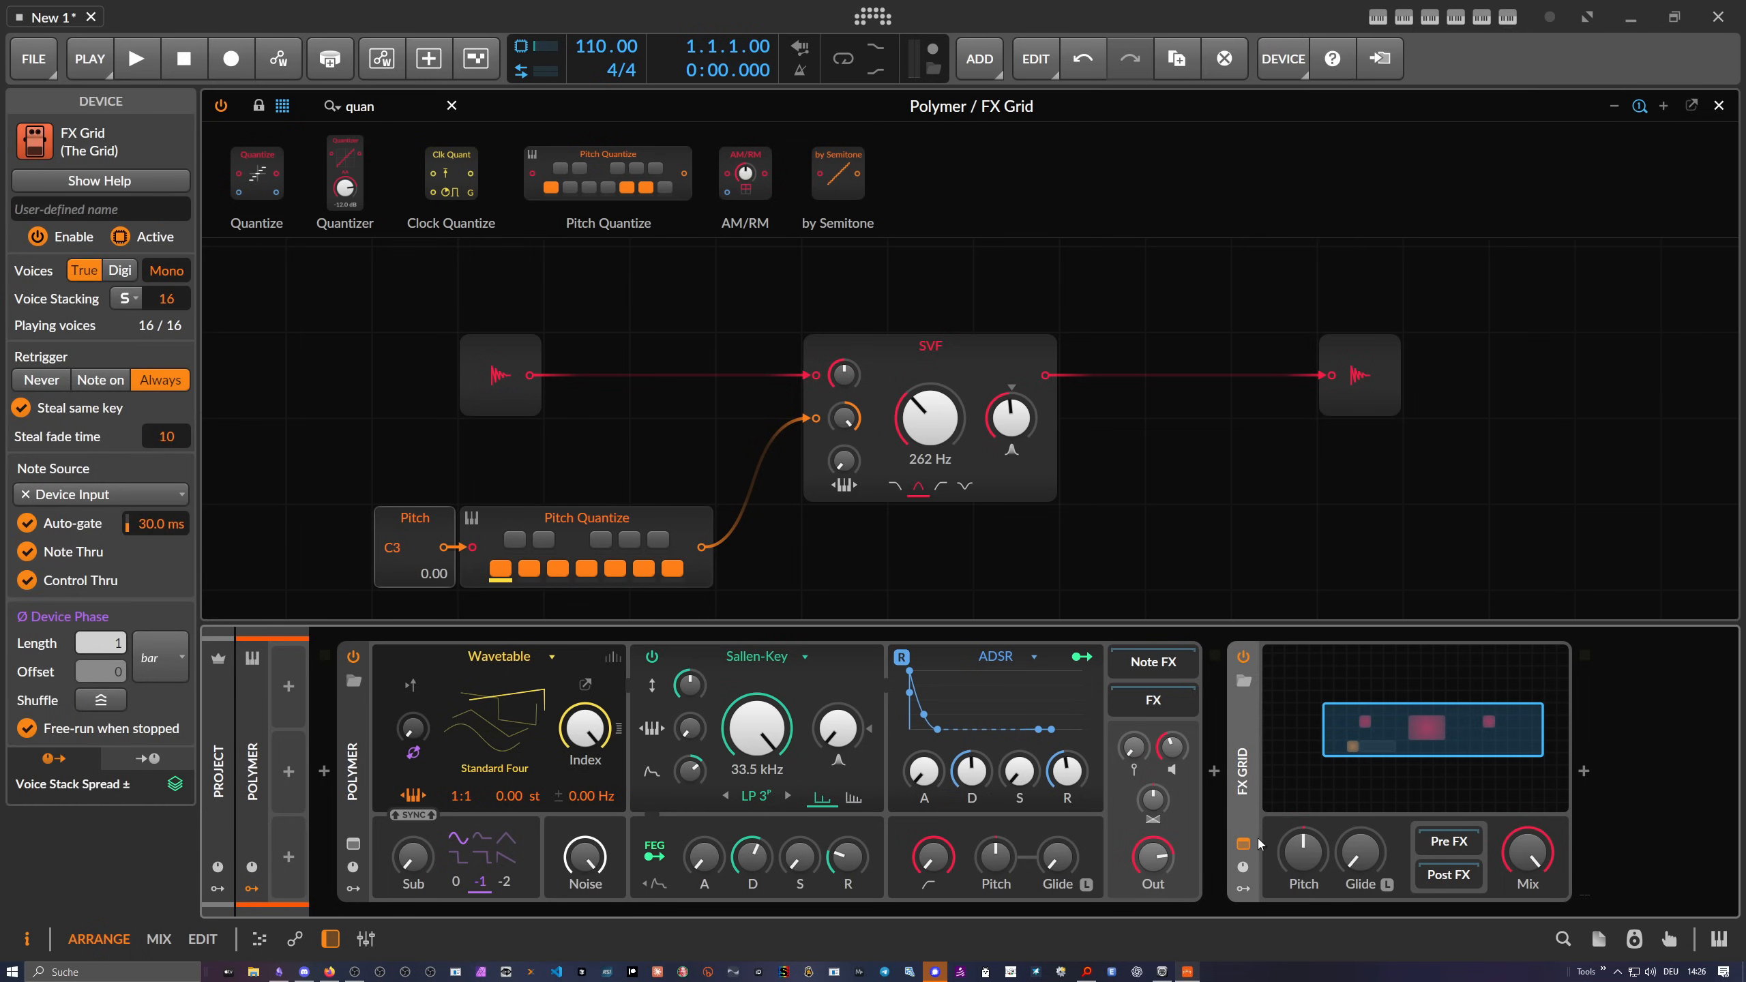
pyautogui.click(1245, 890)
pyautogui.click(1280, 685)
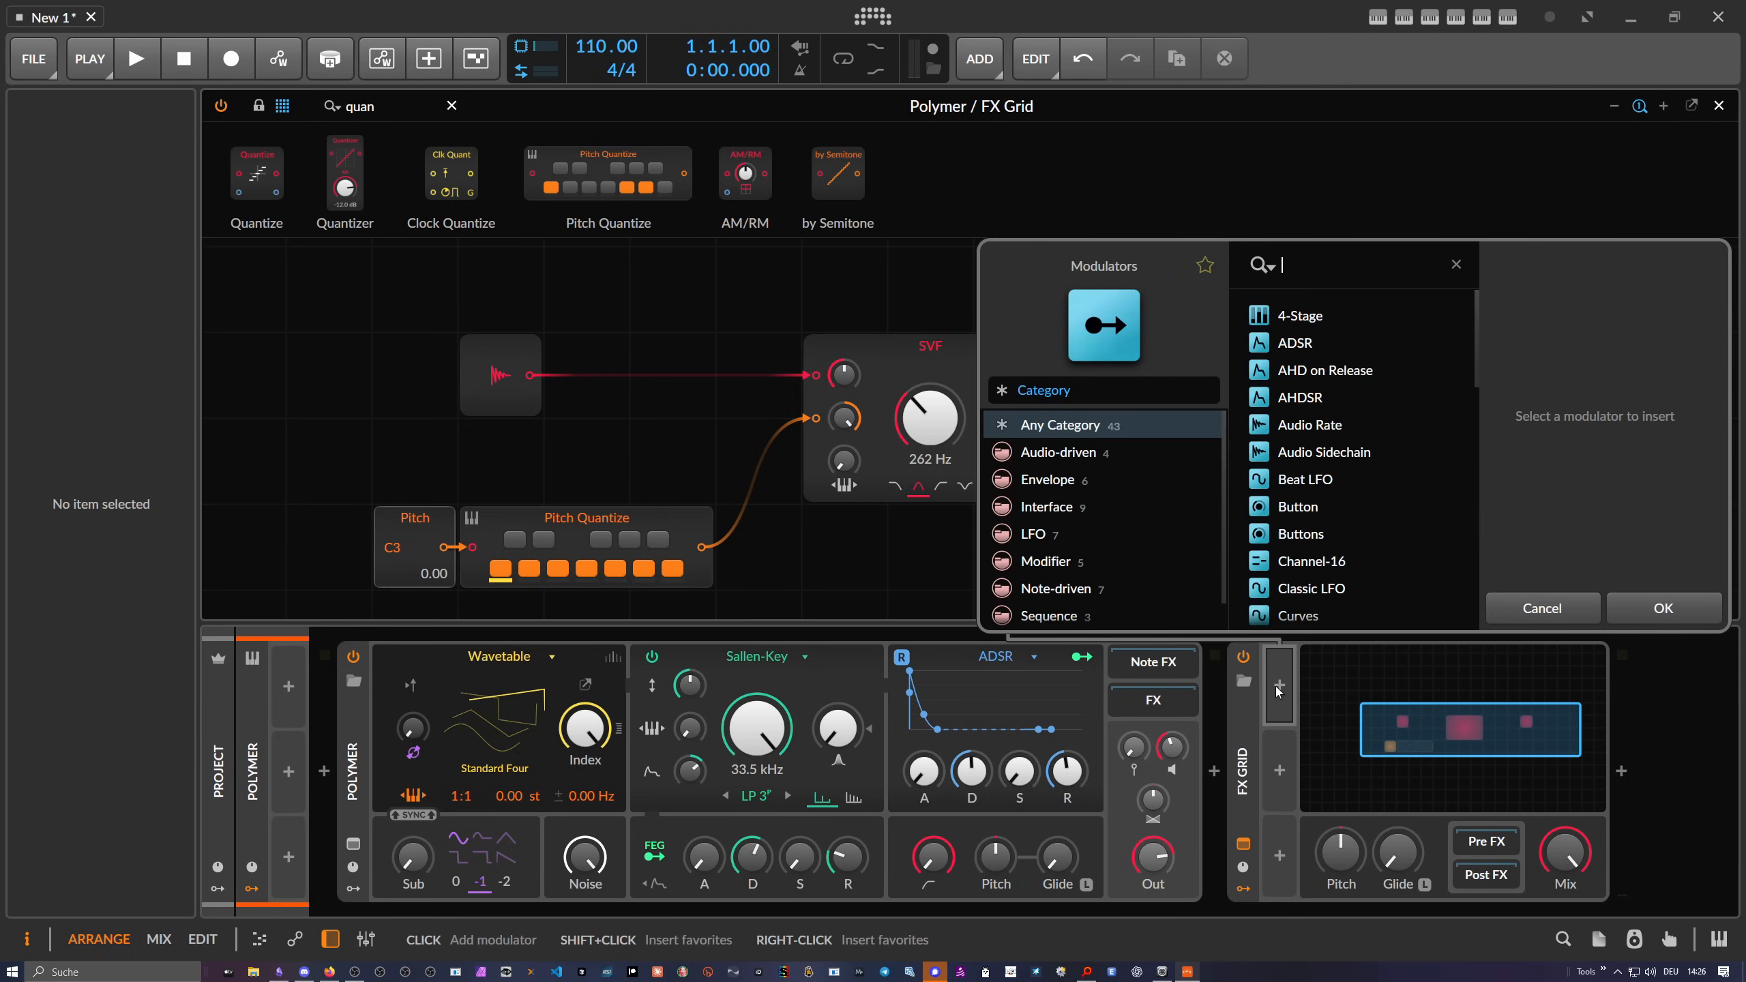
pyautogui.write('stack')
pyautogui.press('Down')
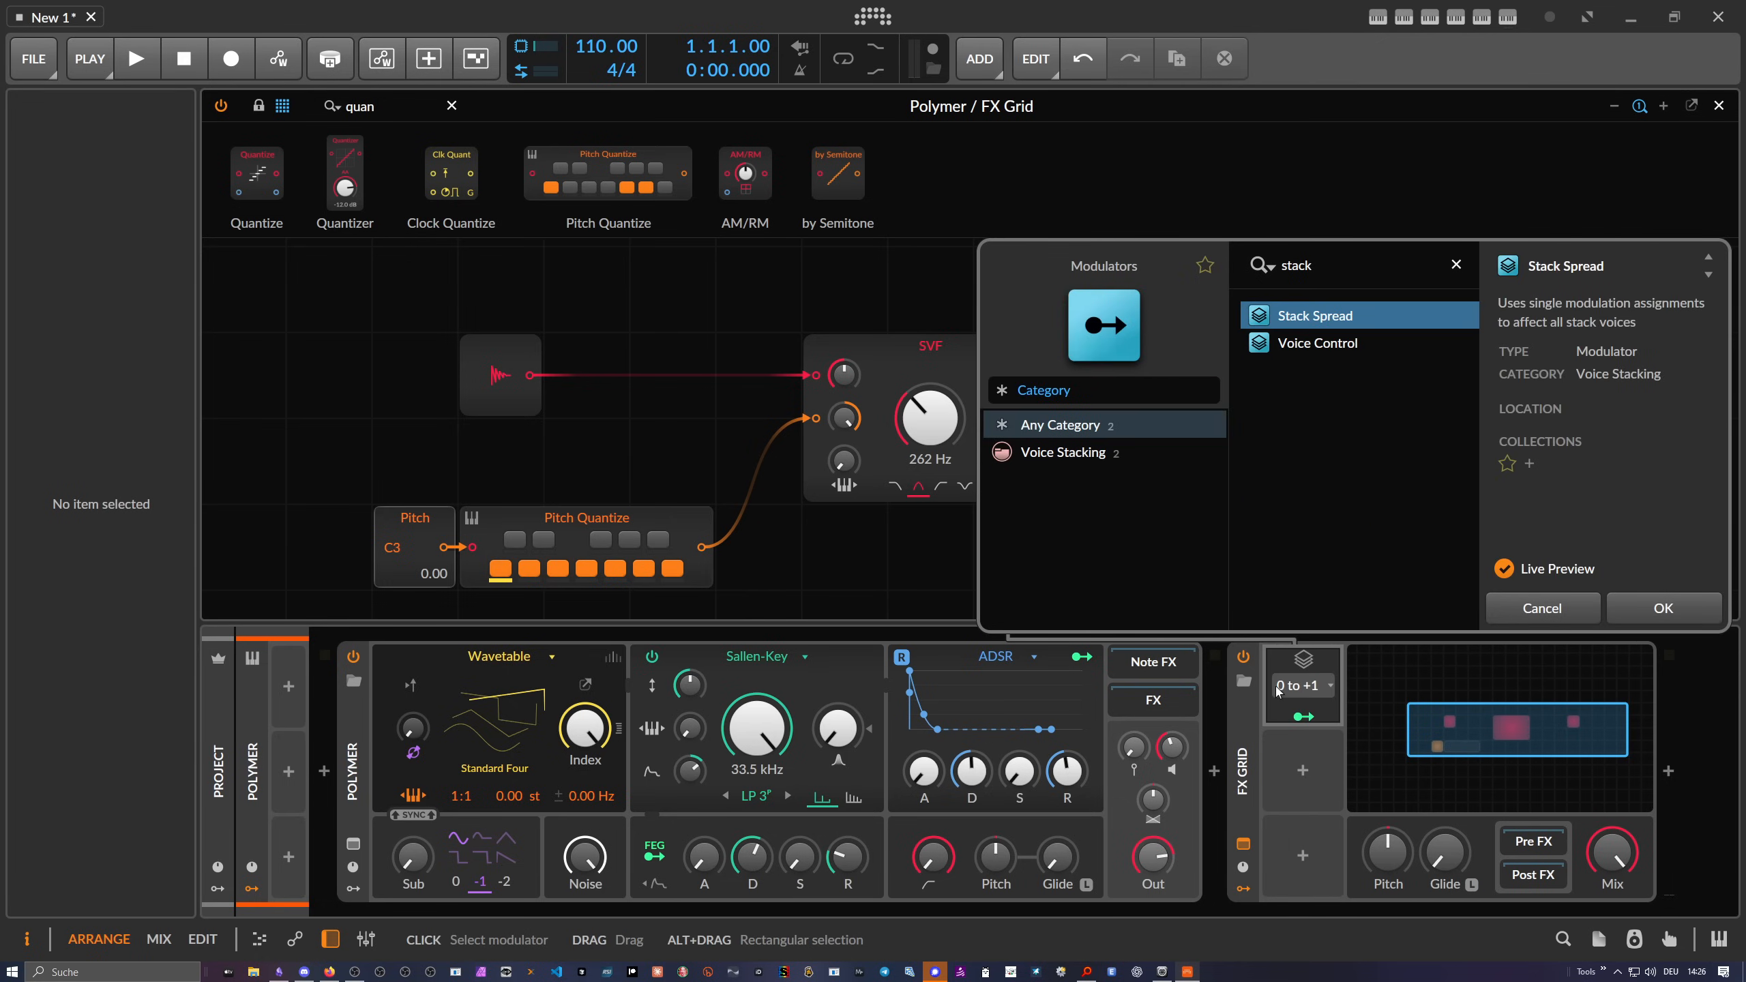
pyautogui.press('Return')
pyautogui.click(1277, 687)
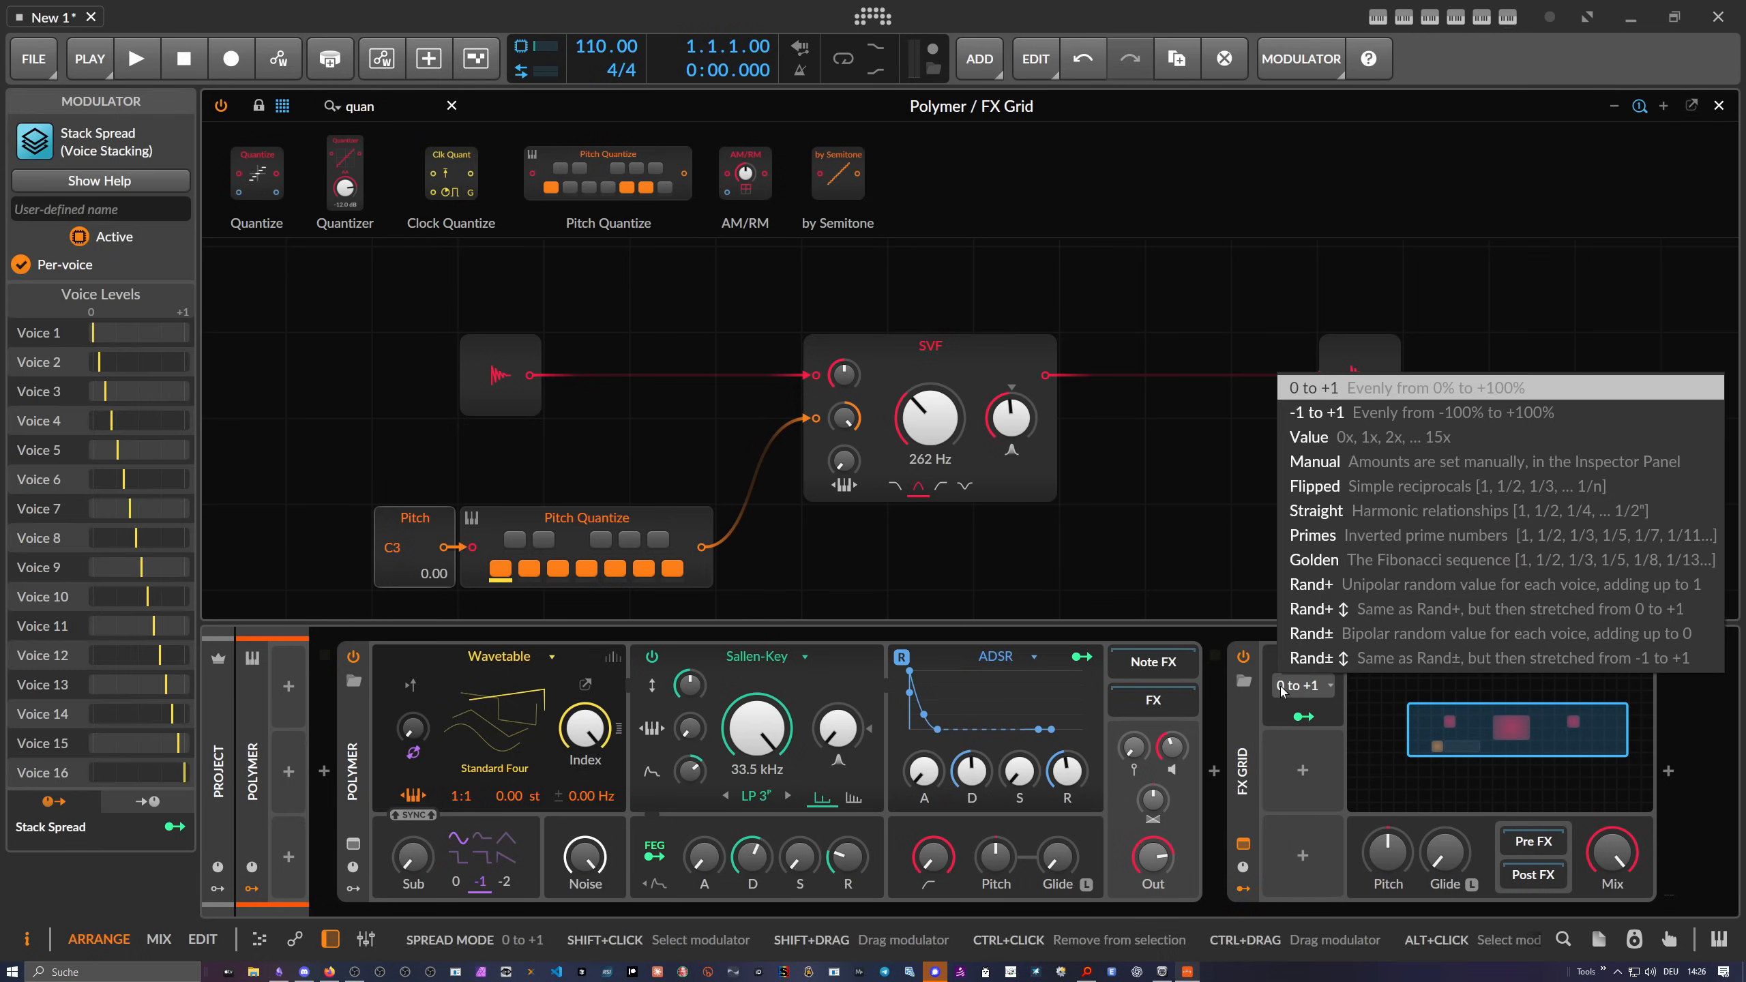
pyautogui.click(1323, 445)
# Map Stack Spread to the Pitch module's value with a modulation amount of 2
pyautogui.click(1302, 716)
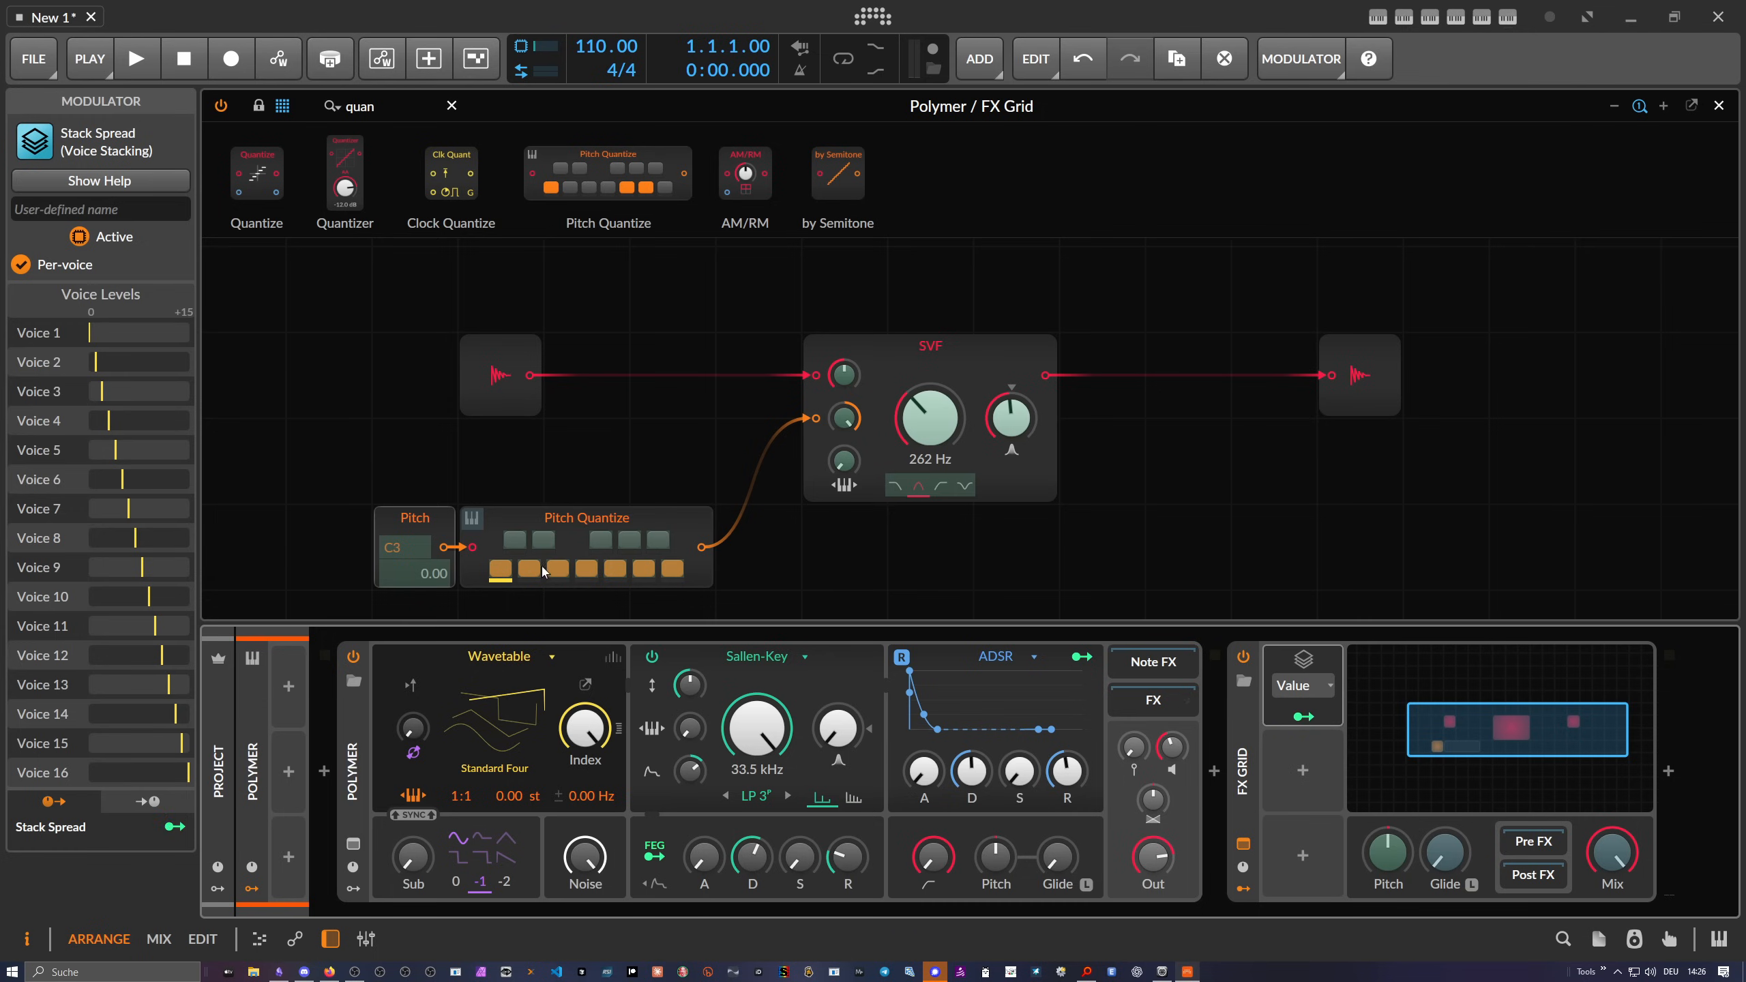
pyautogui.moveTo(406, 561); pyautogui.dragTo(406, 557)
pyautogui.doubleClick(180, 853)
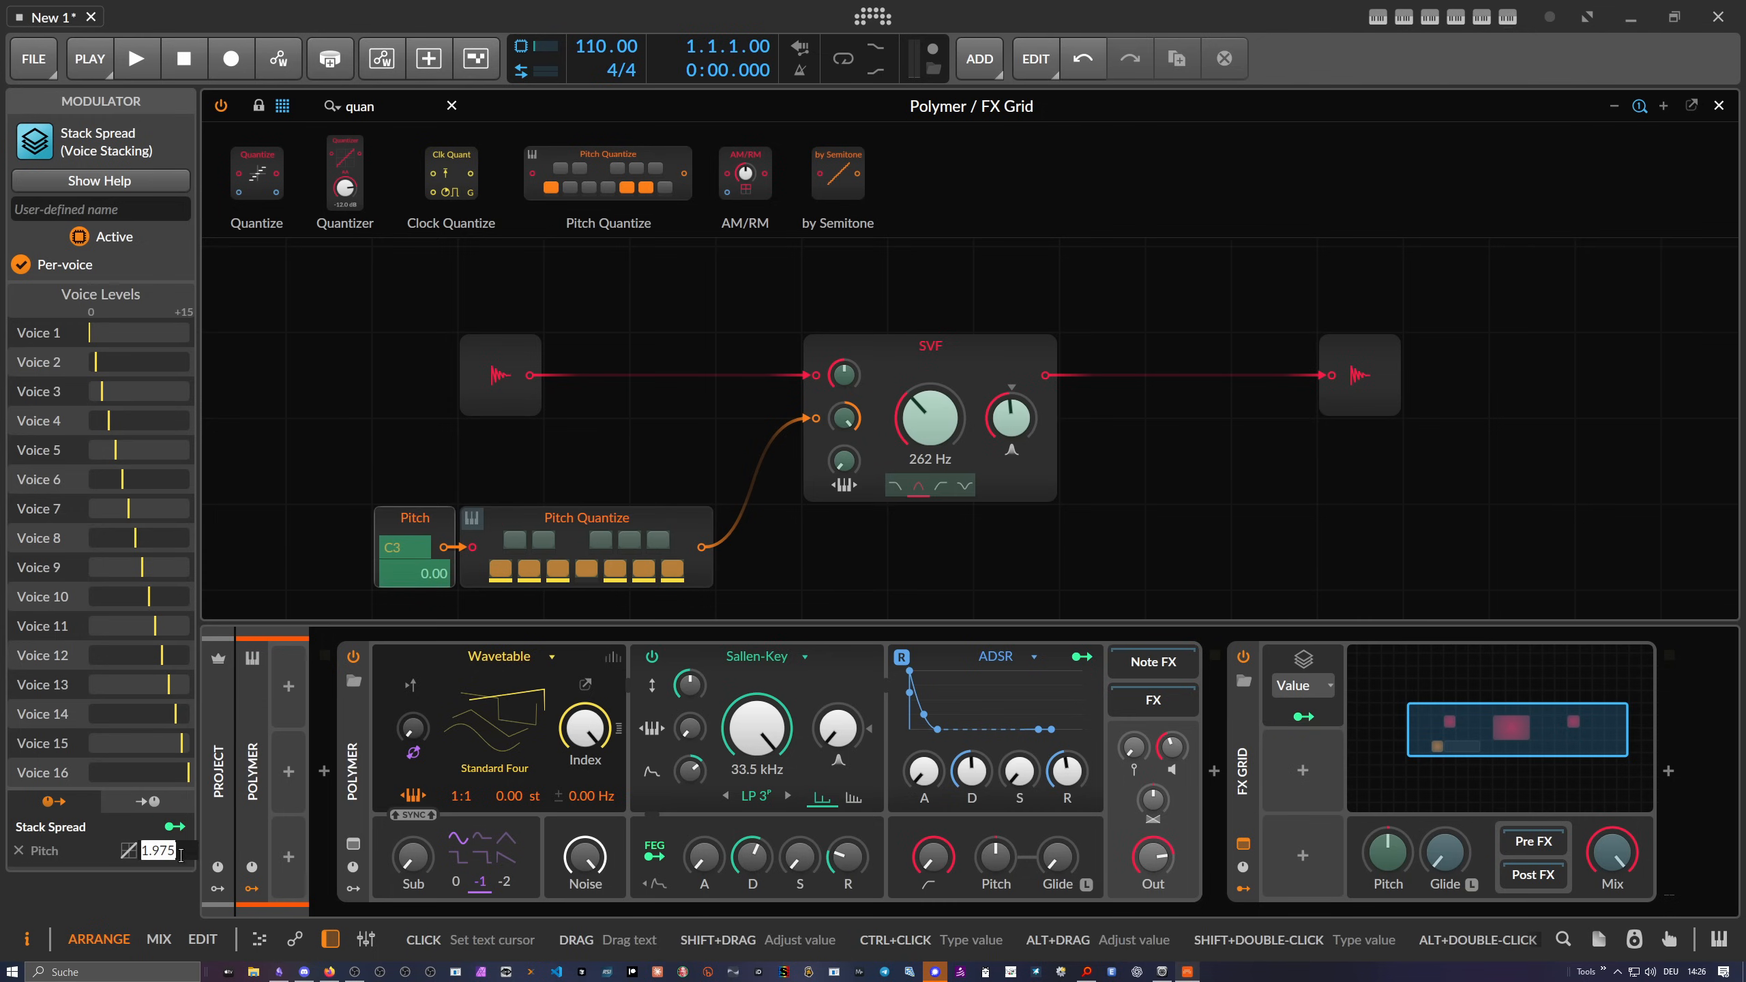
pyautogui.write('2')
pyautogui.press('Return')
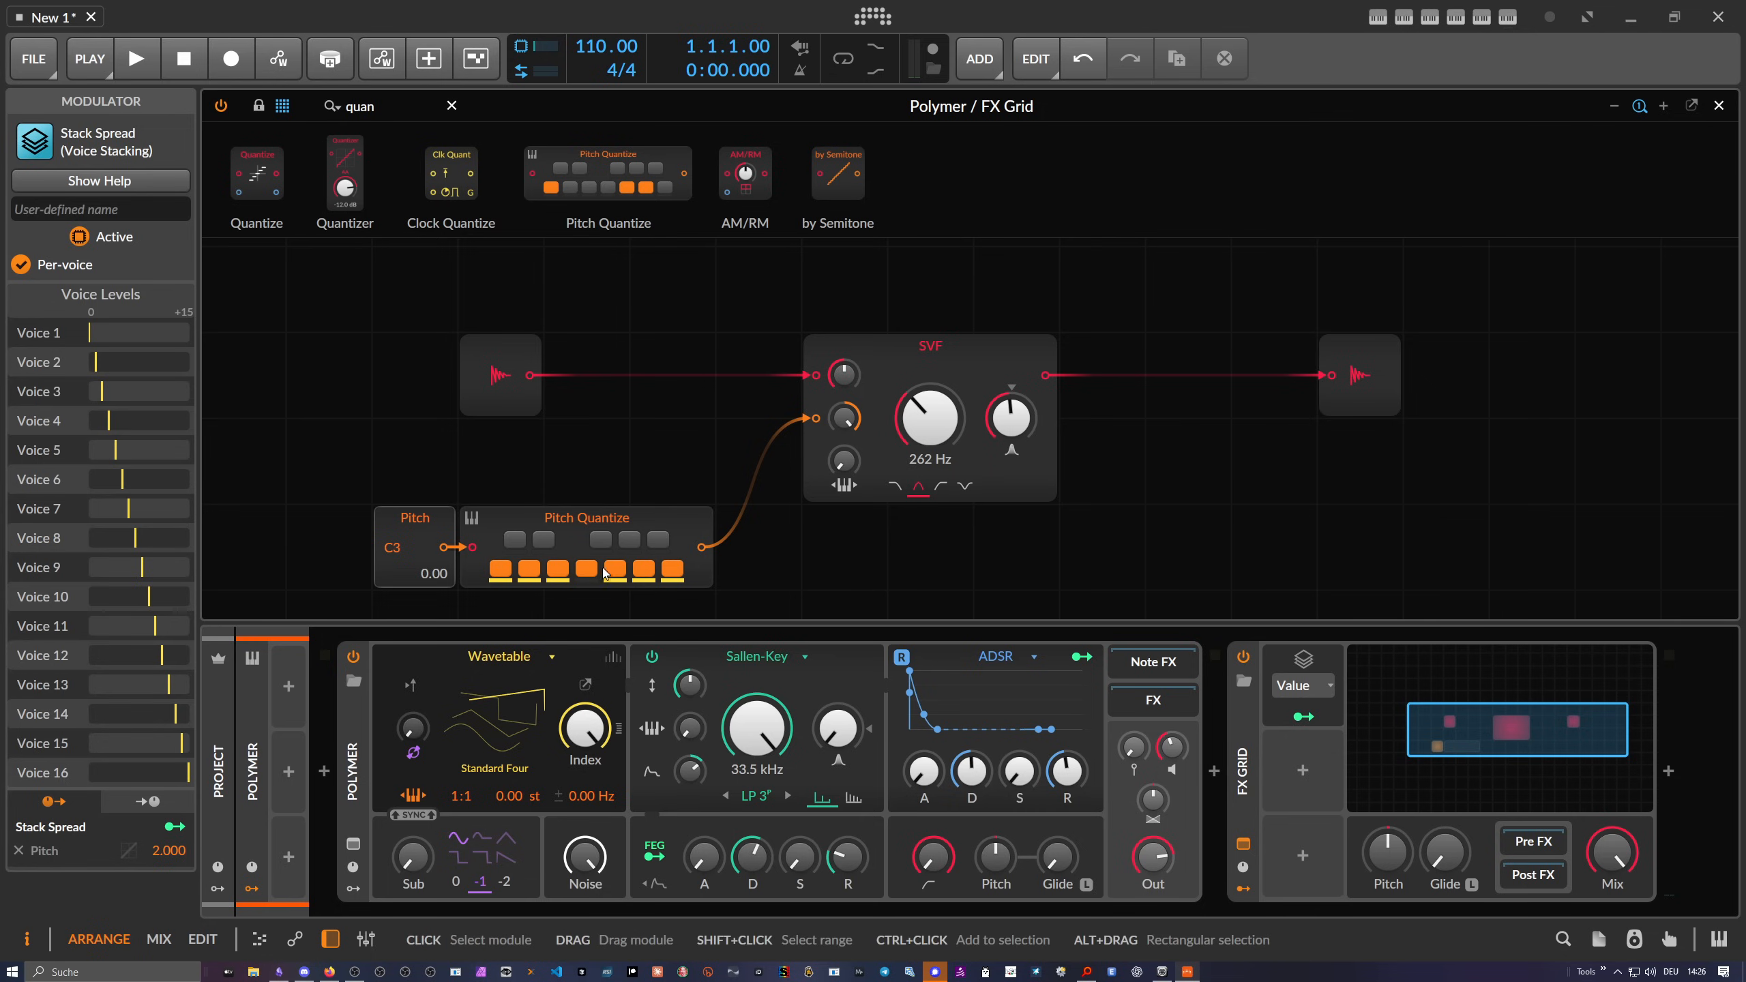
# Lower Polymer's voice level and ADSR decay, and raise the SVF's resonance to 100 %
pyautogui.click(914, 372)
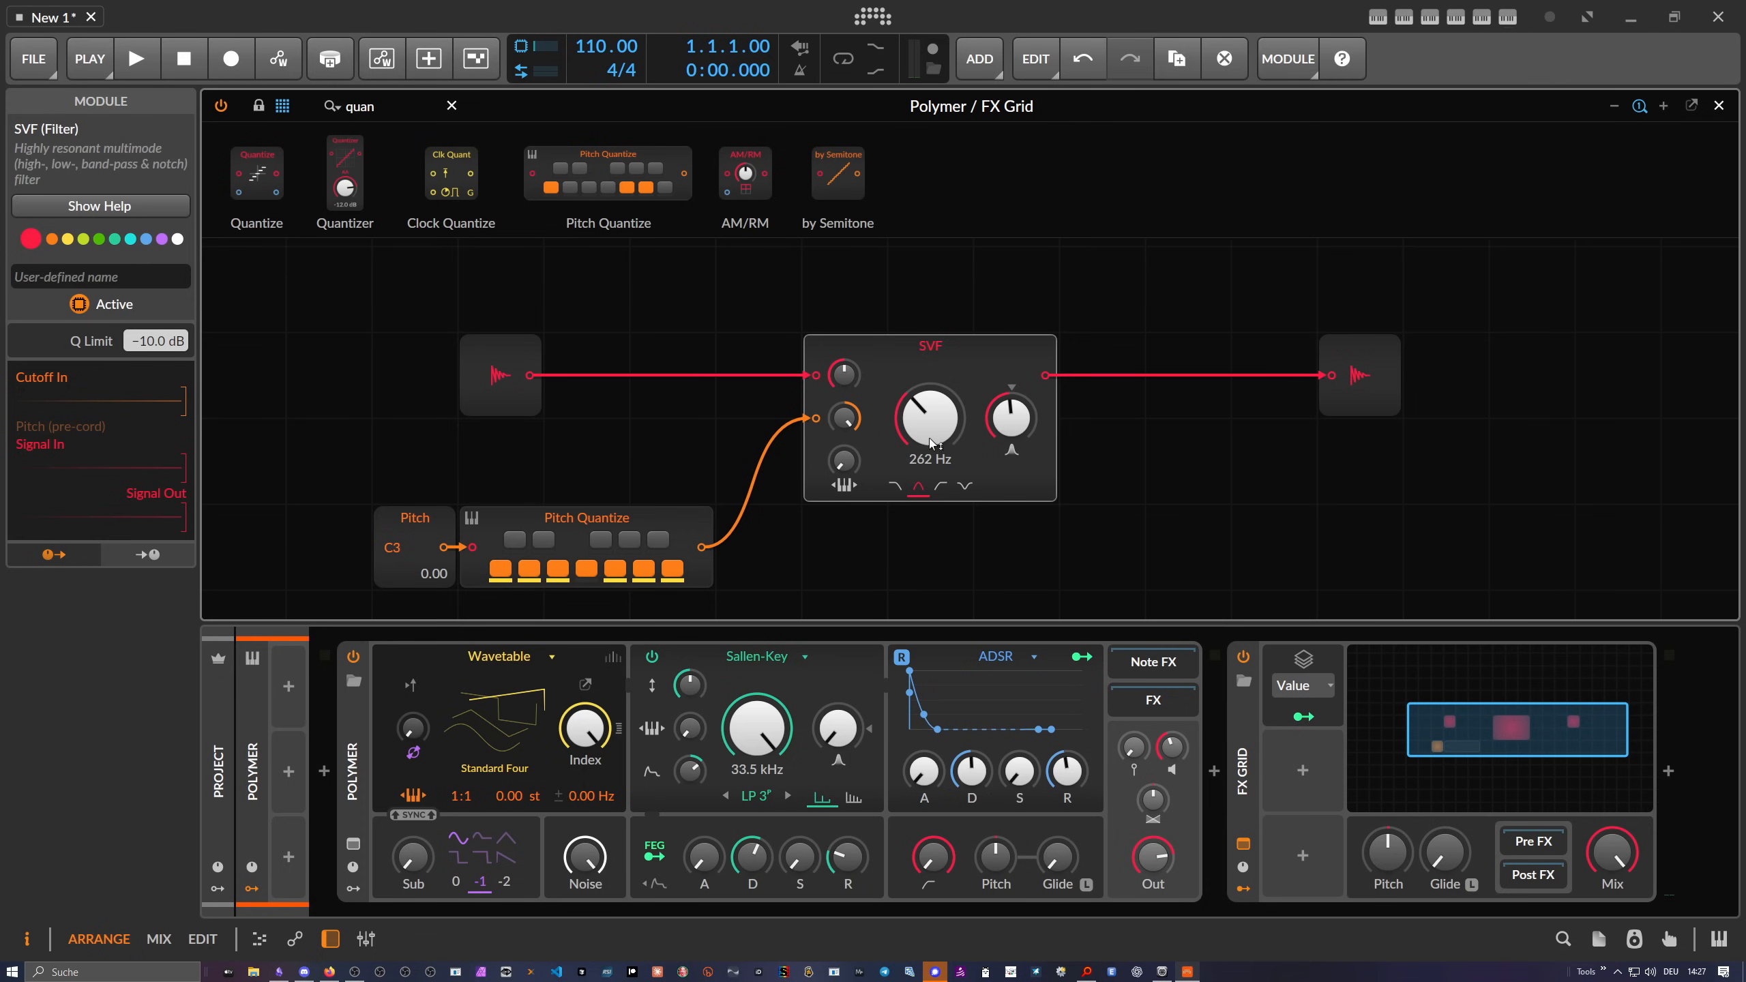
pyautogui.moveTo(1011, 420); pyautogui.dragTo(1011, 420)
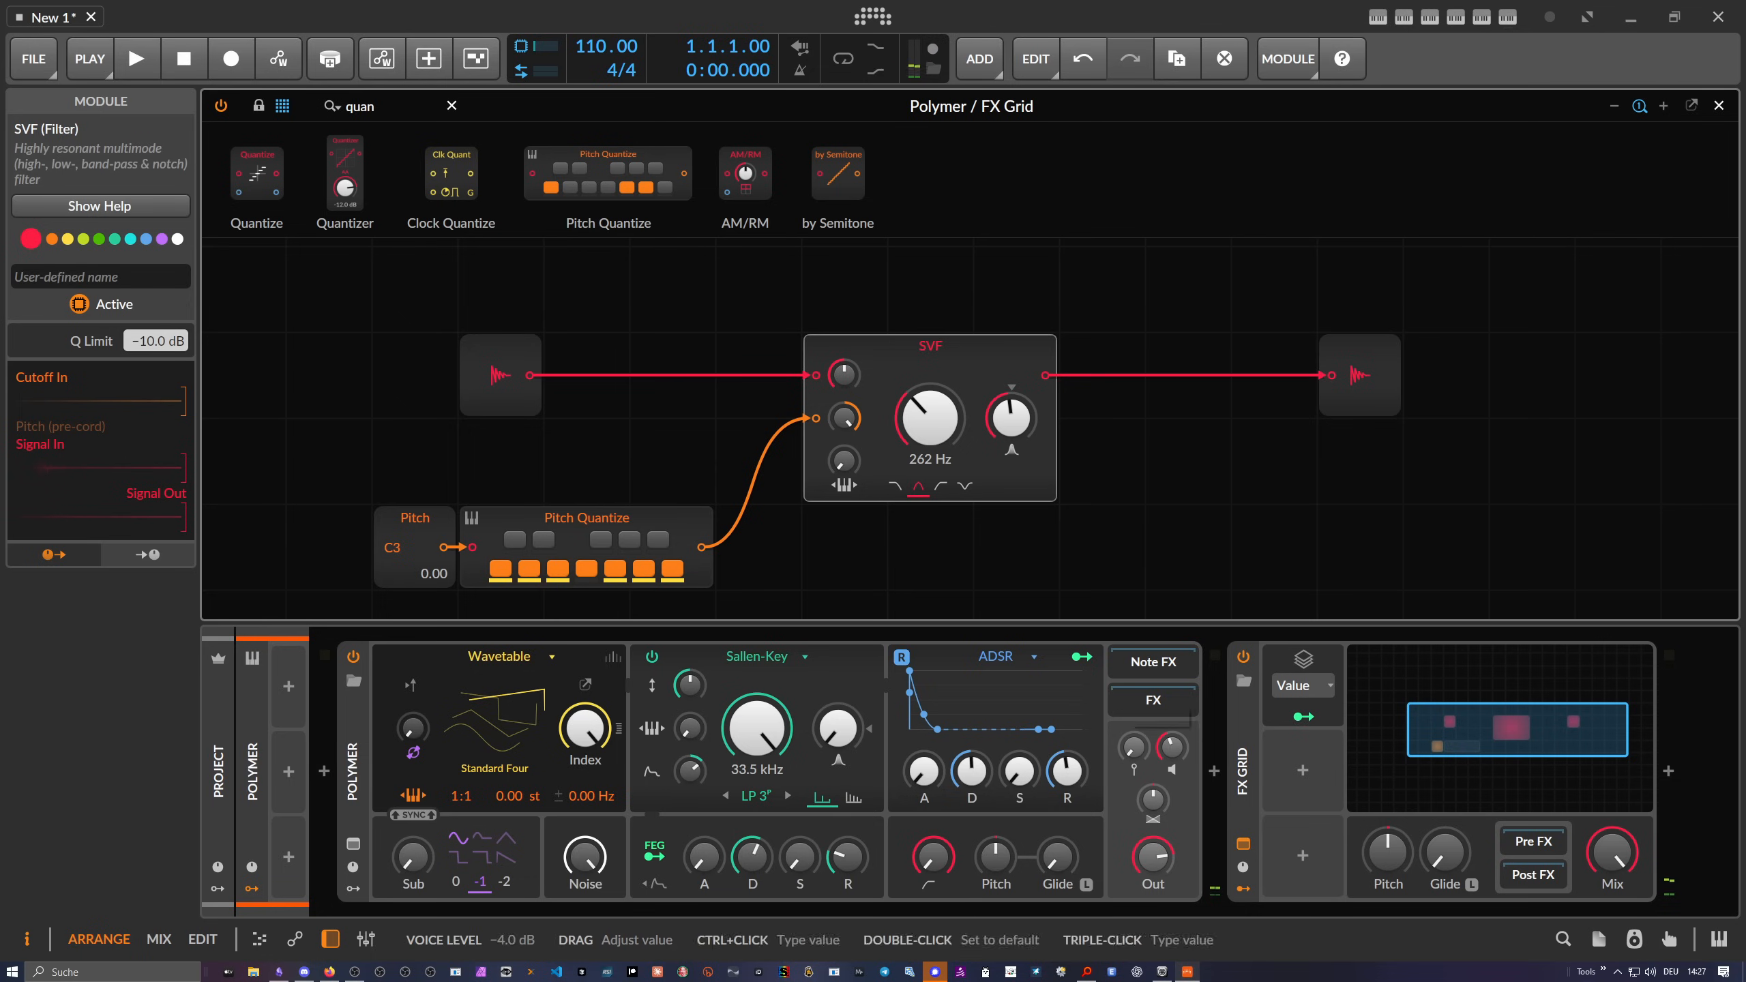
pyautogui.moveTo(1171, 748); pyautogui.dragTo(1171, 776)
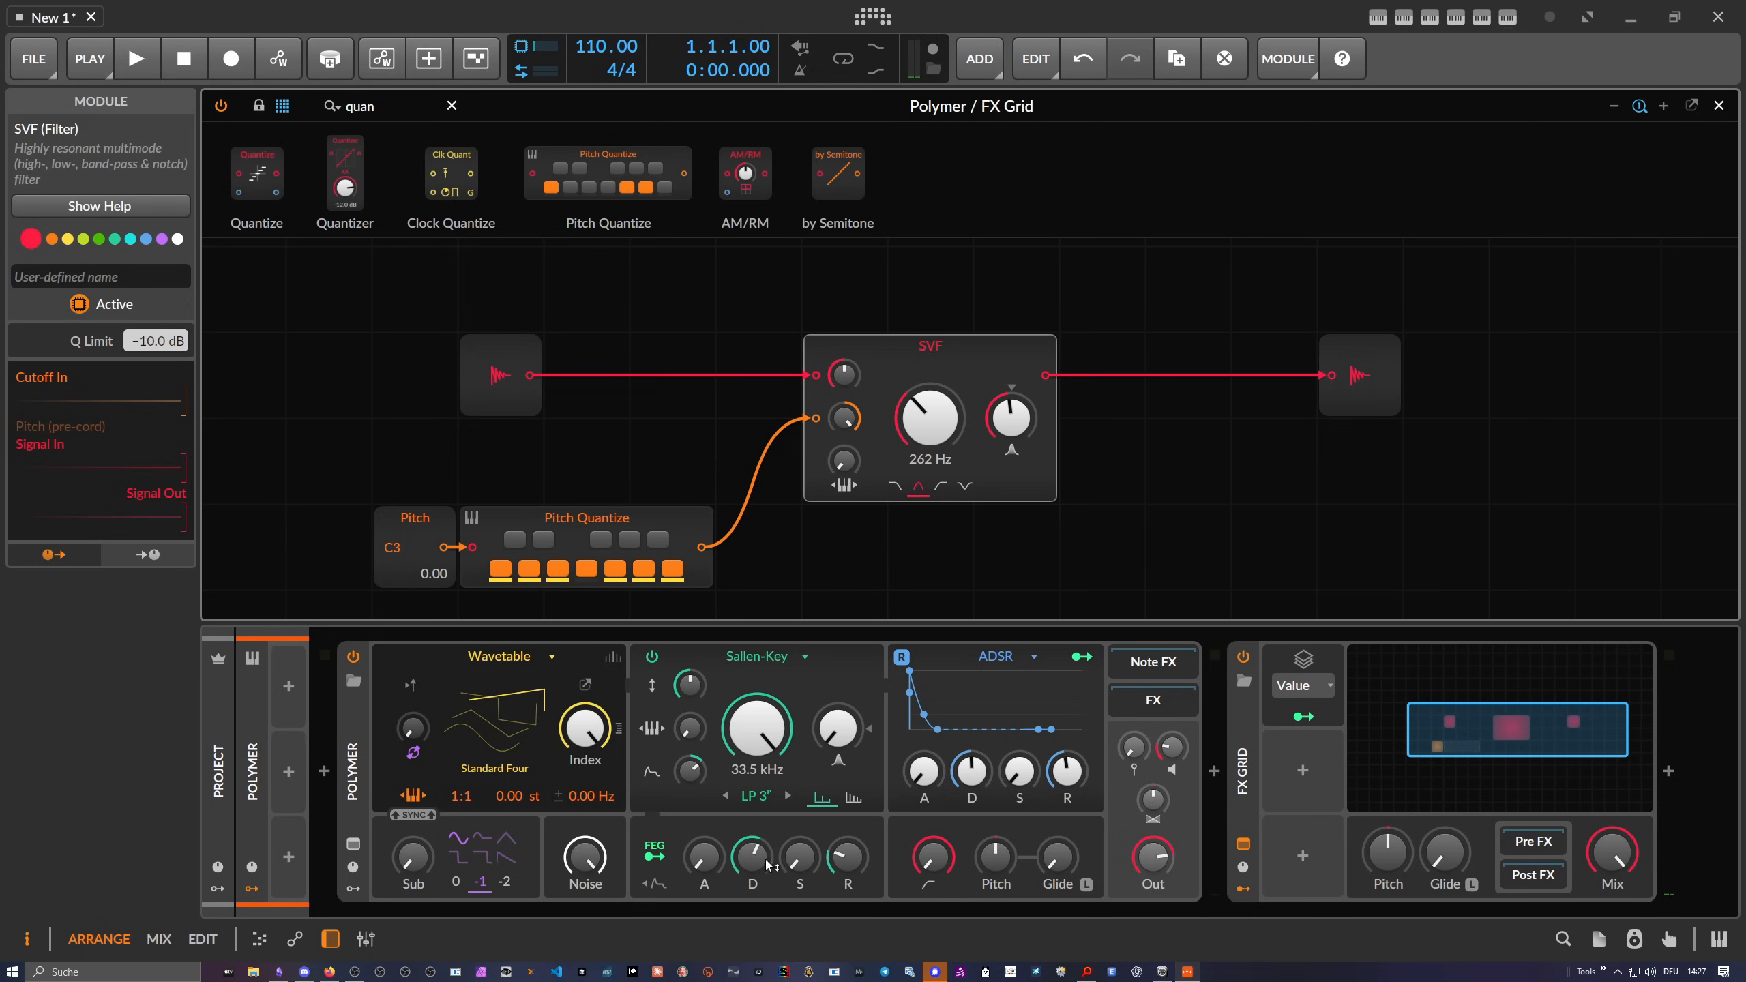
pyautogui.moveTo(971, 770); pyautogui.dragTo(972, 781)
pyautogui.moveTo(1011, 419); pyautogui.dragTo(1010, 406)
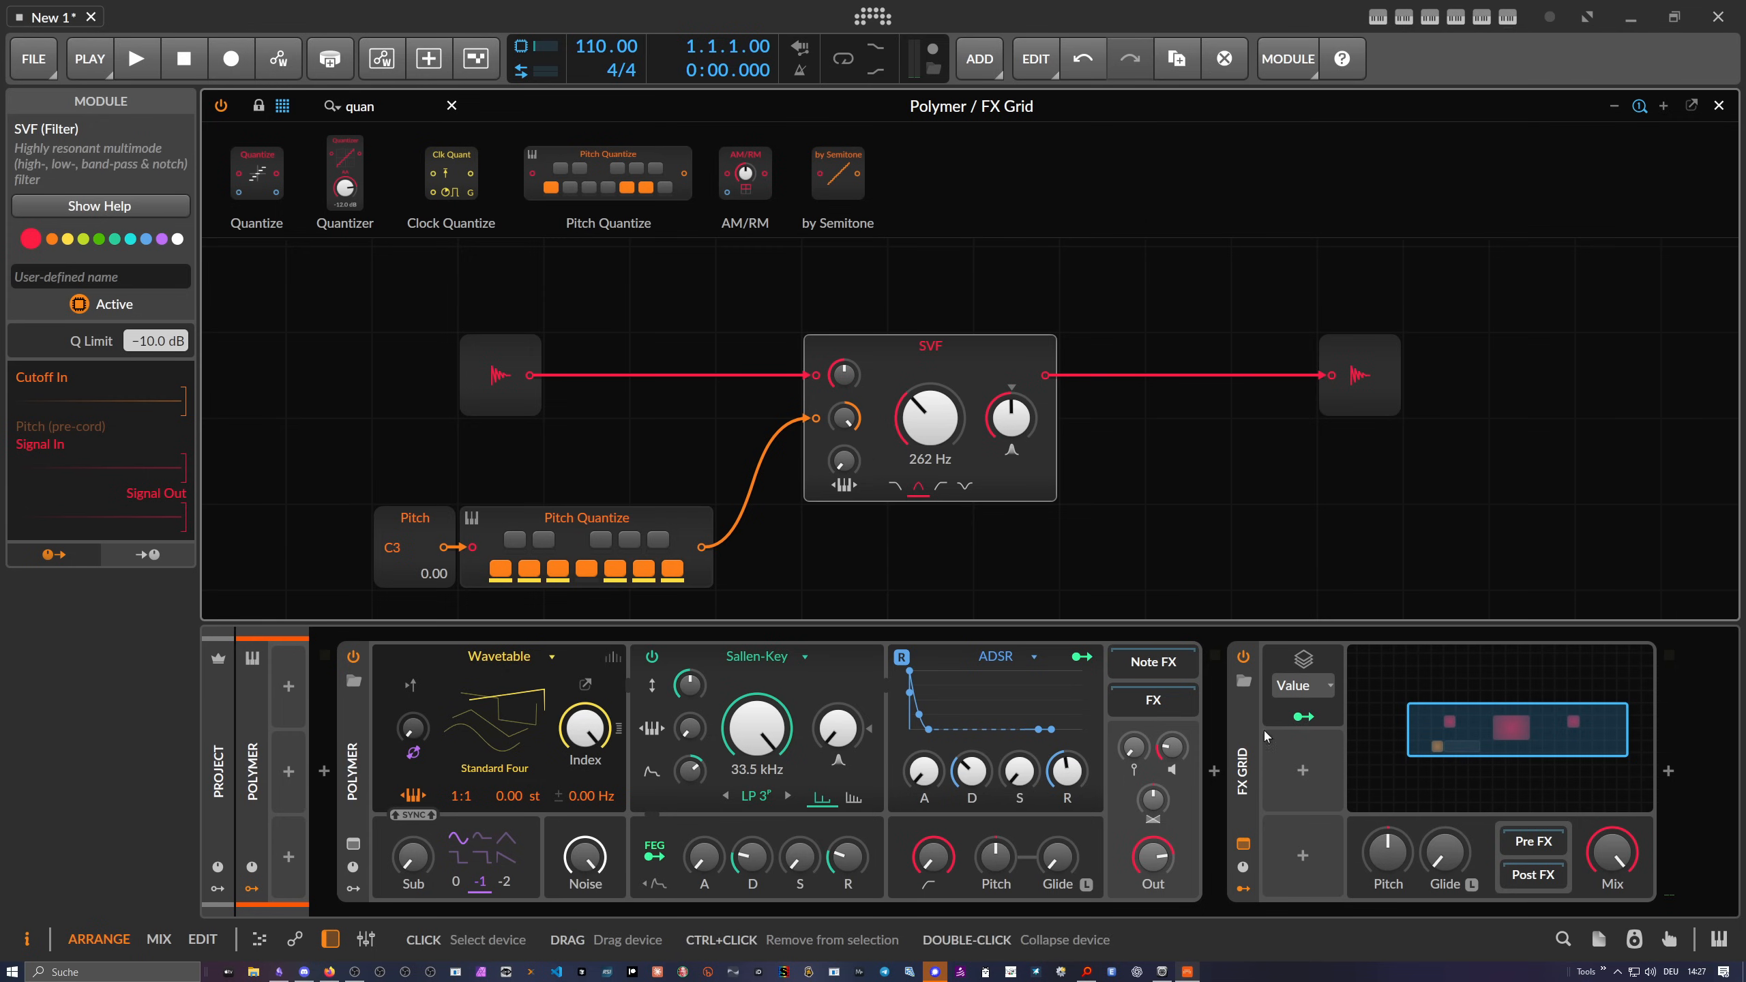
# Map Stack Spread to the SVF's drive with a modulation amount of -0.06
pyautogui.click(1303, 685)
pyautogui.click(1306, 688)
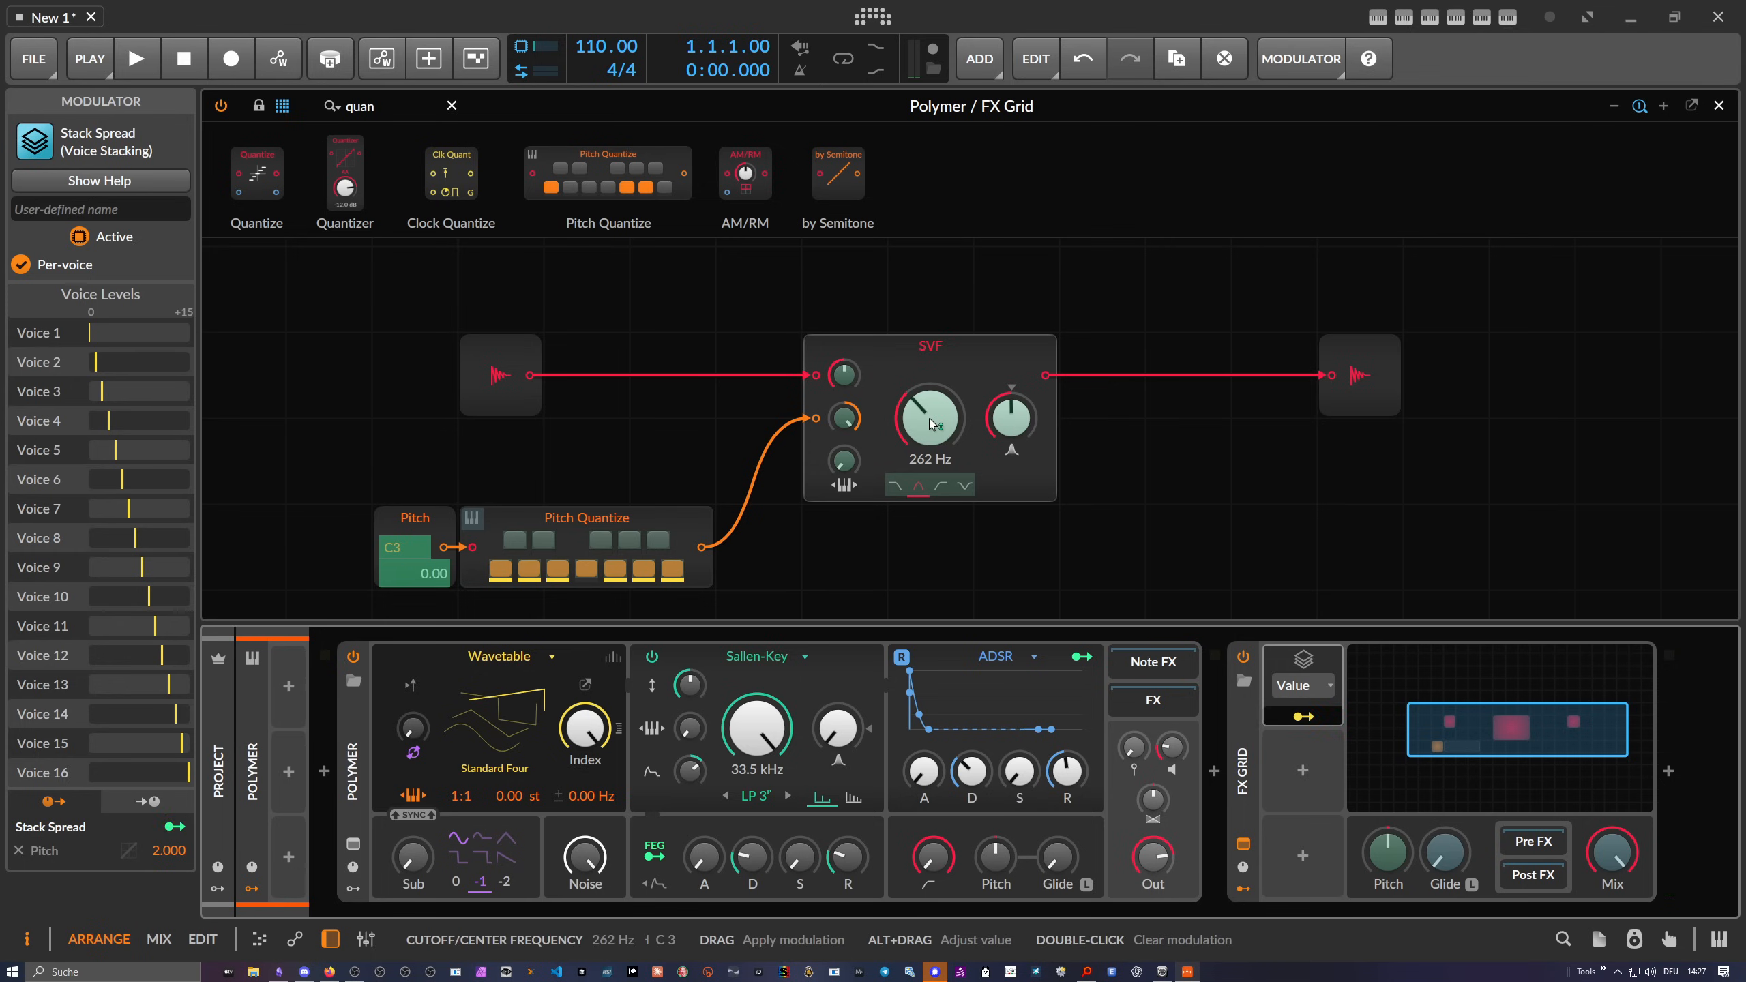
pyautogui.moveTo(852, 389); pyautogui.dragTo(853, 406)
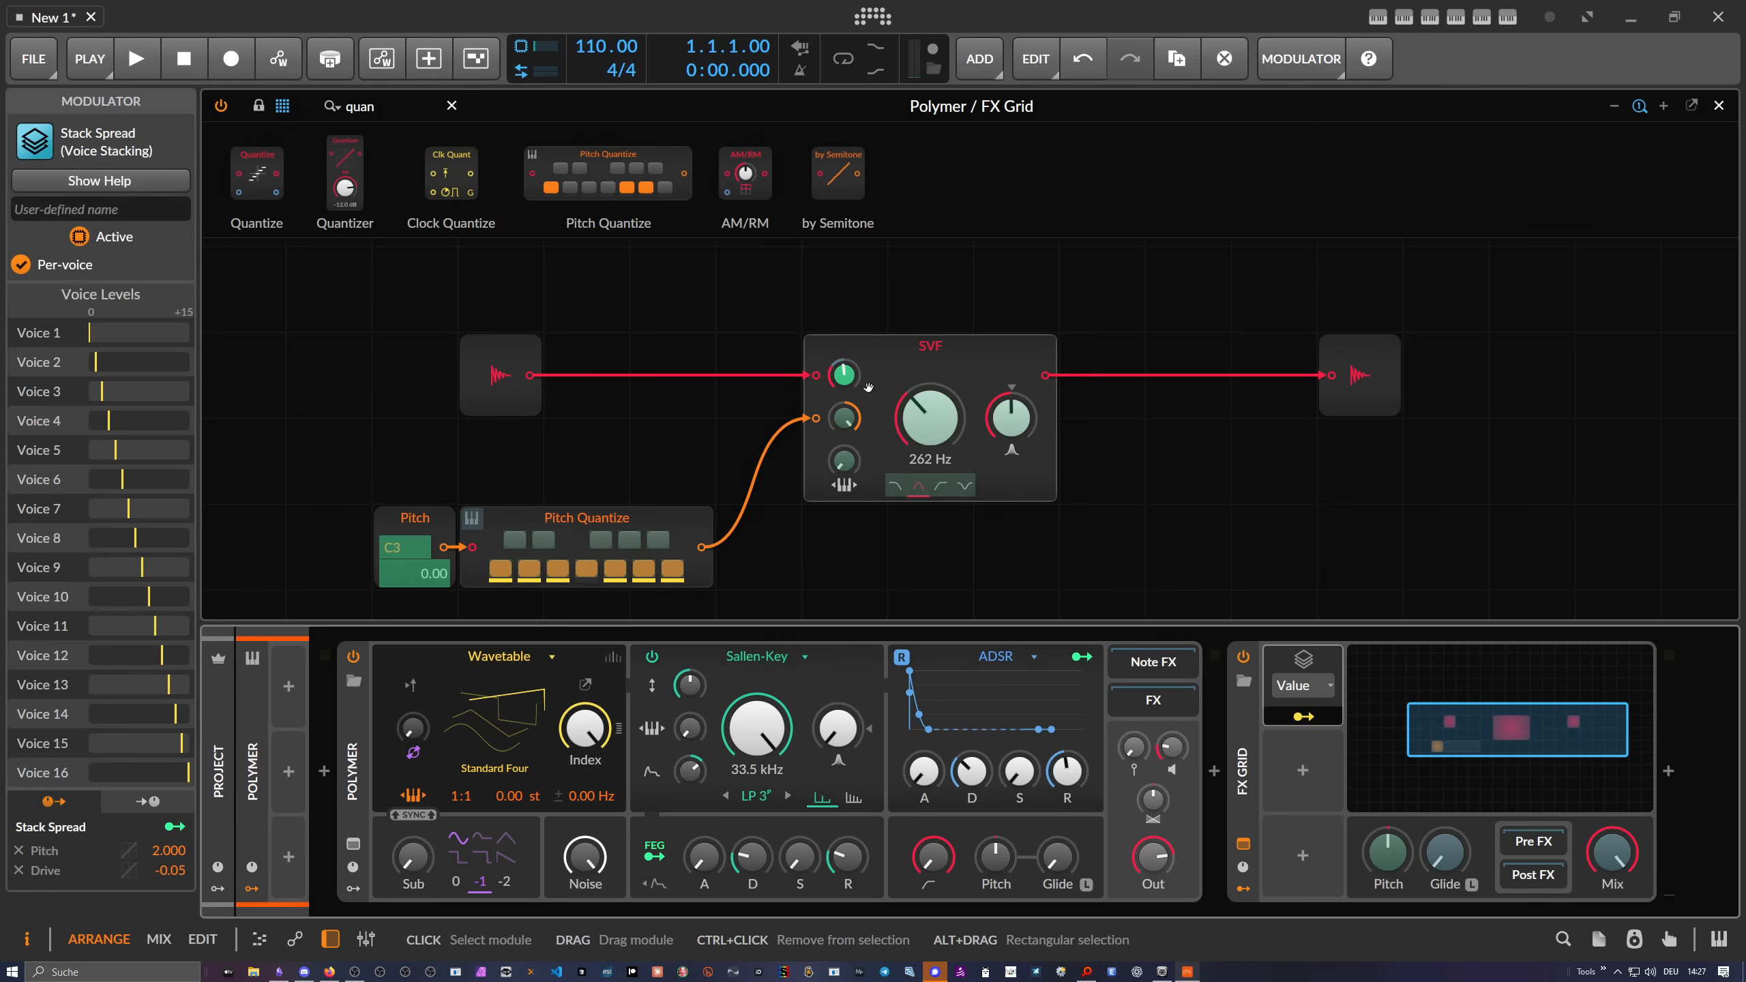
pyautogui.moveTo(864, 383)
pyautogui.mouseDown()
pyautogui.moveTo(843, 364)
pyautogui.moveTo(841, 395)
pyautogui.mouseUp()
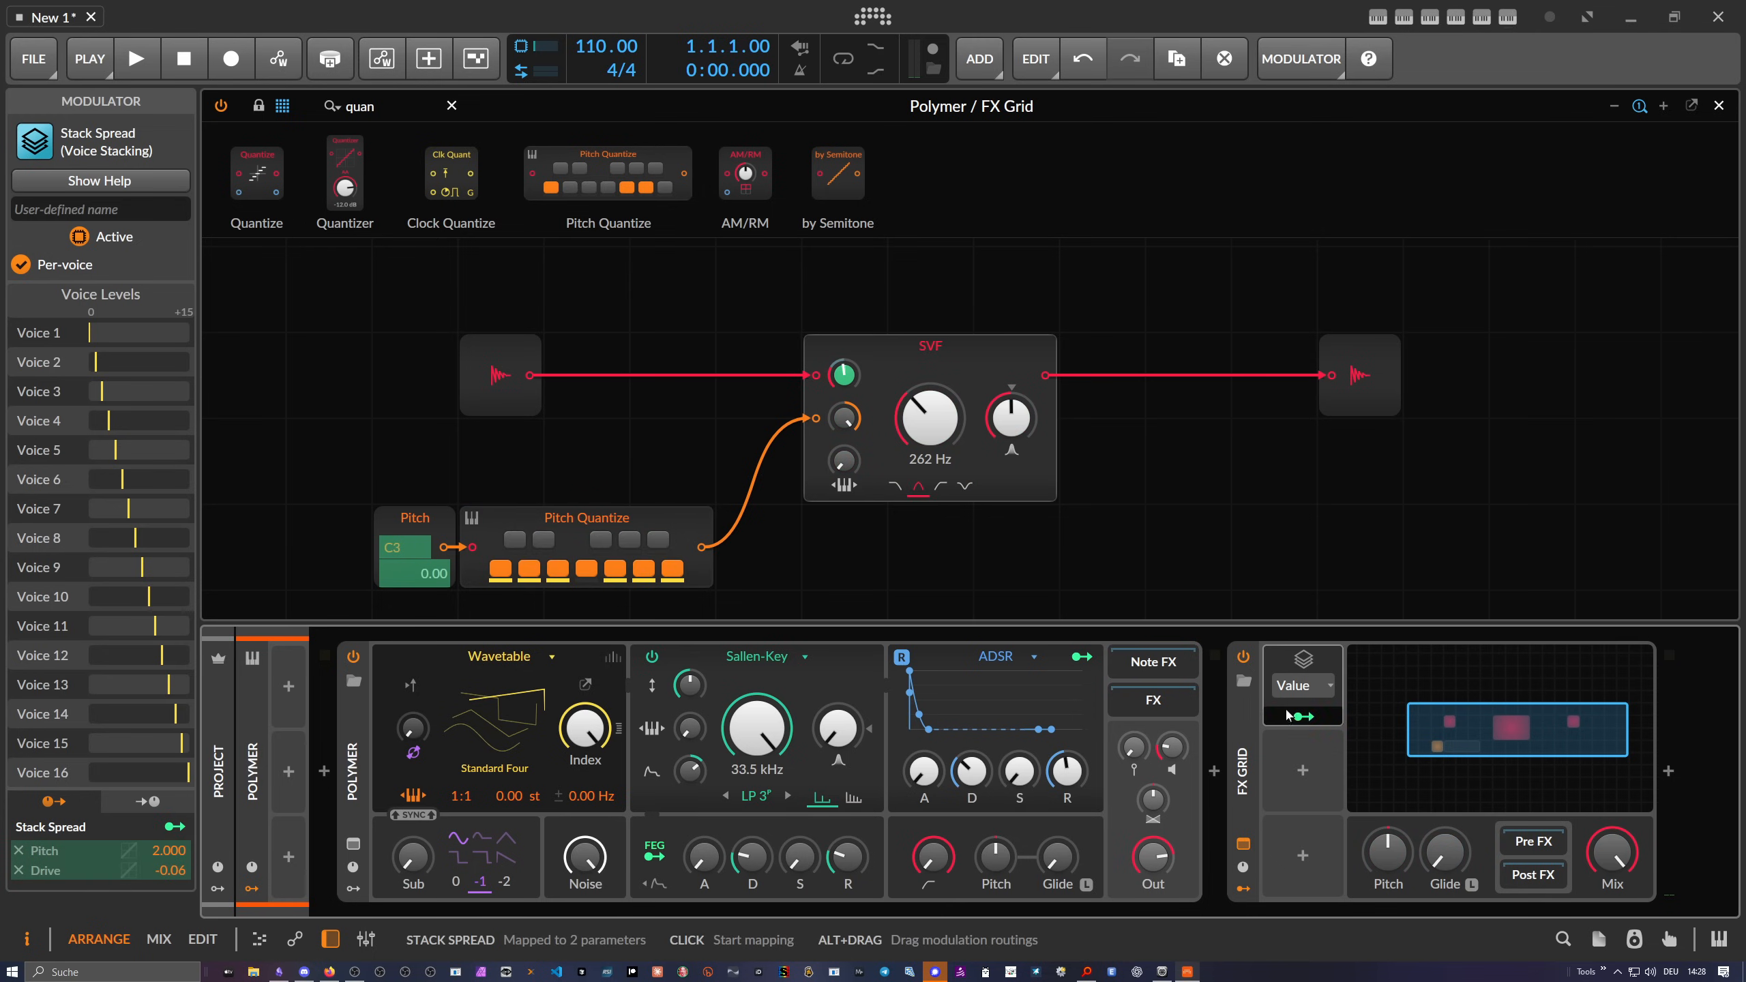
pyautogui.click(388, 461)
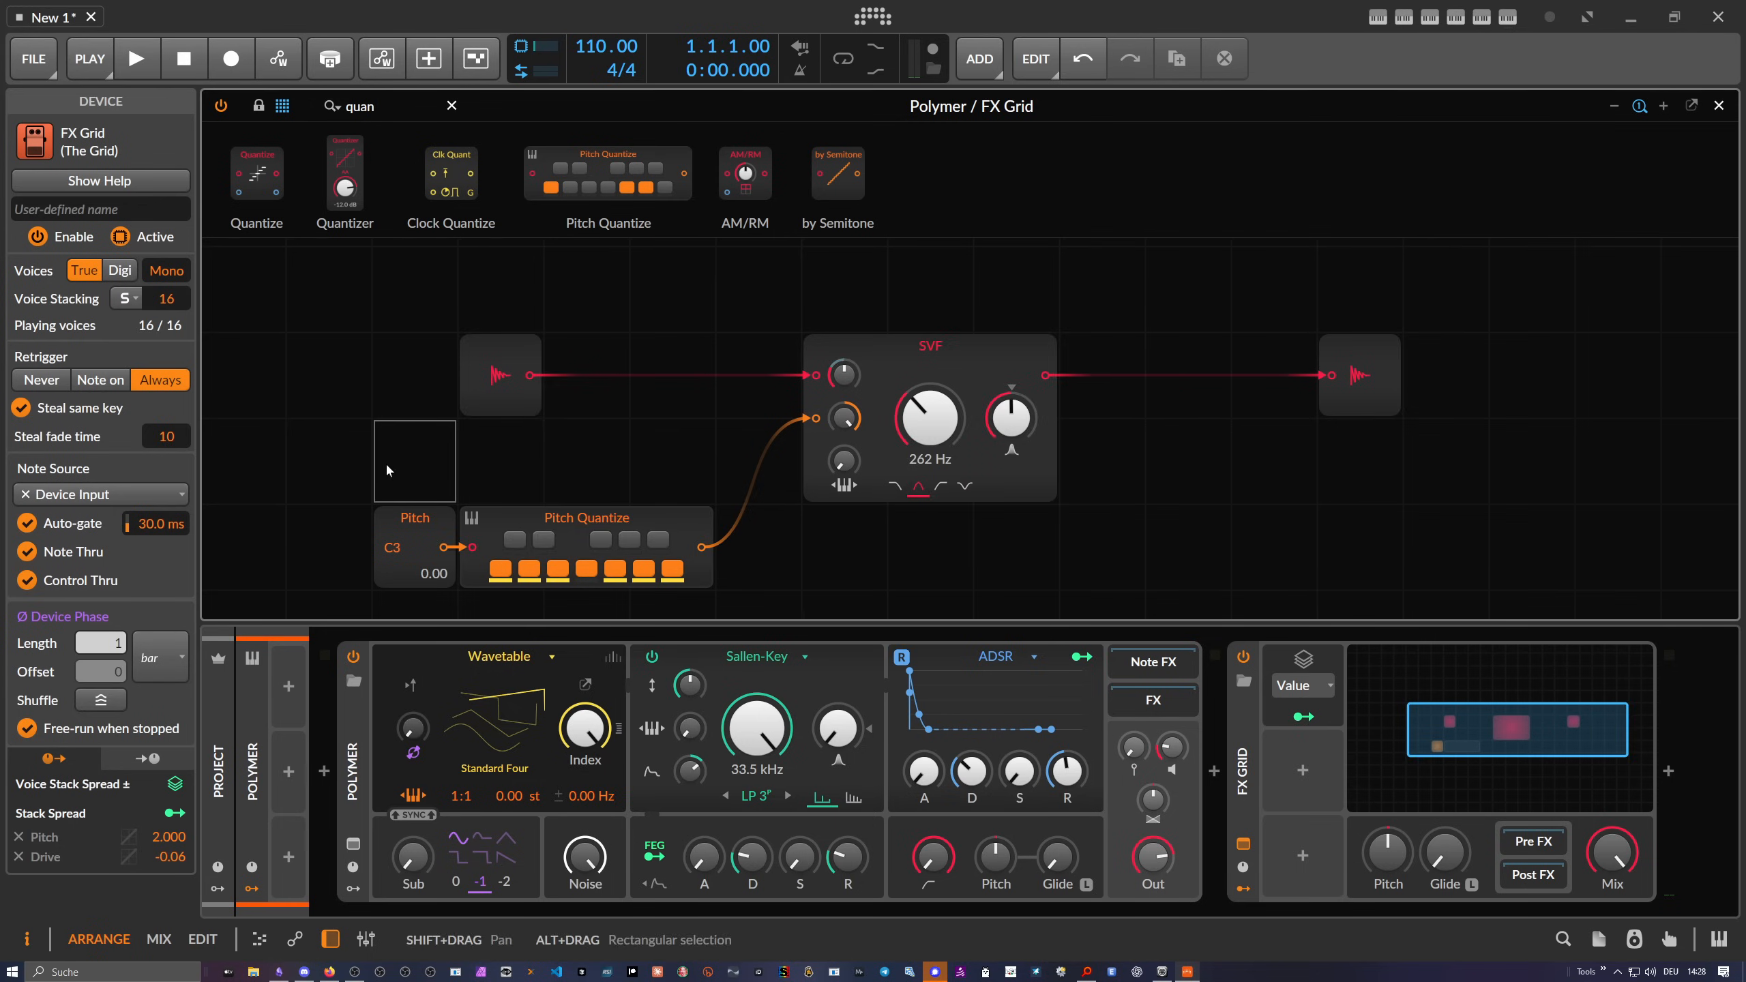
# Move the Pitch module below Pitch Quantize and place a Pitch In module in front of Pitch Quantize
pyautogui.moveTo(384, 462); pyautogui.dragTo(752, 543)
pyautogui.scroll(-2, 802, 503)
pyautogui.scroll(1, 802, 503)
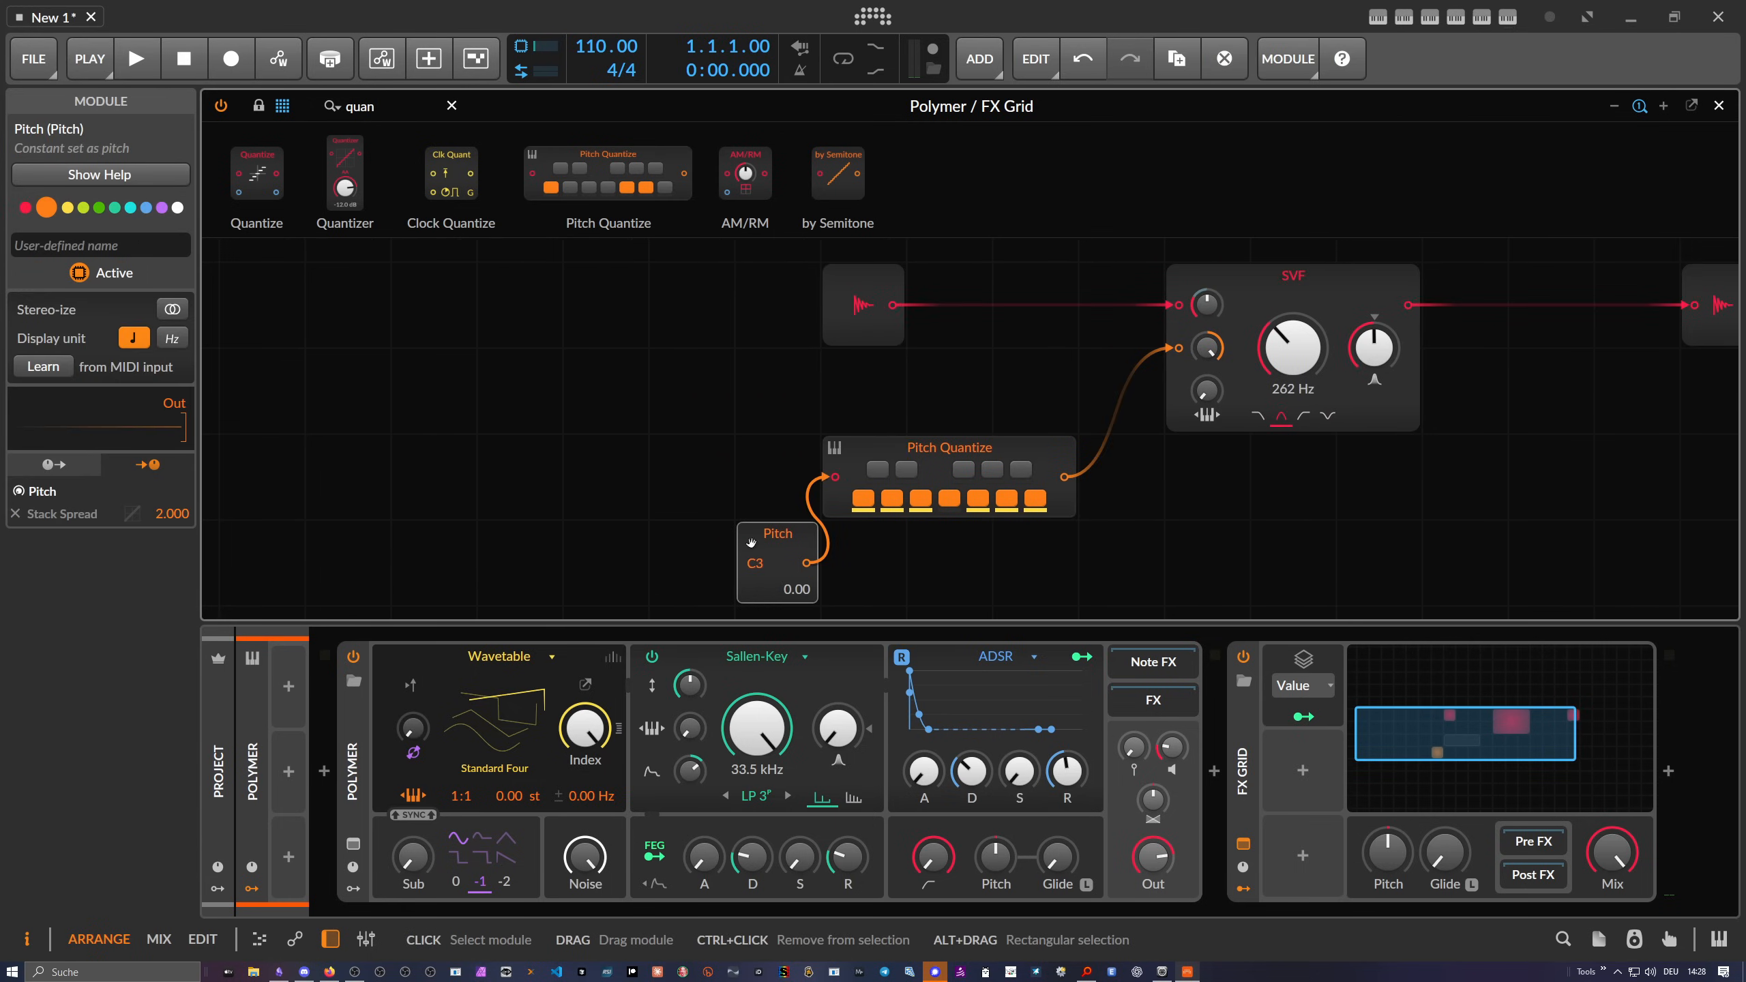
pyautogui.click(409, 105)
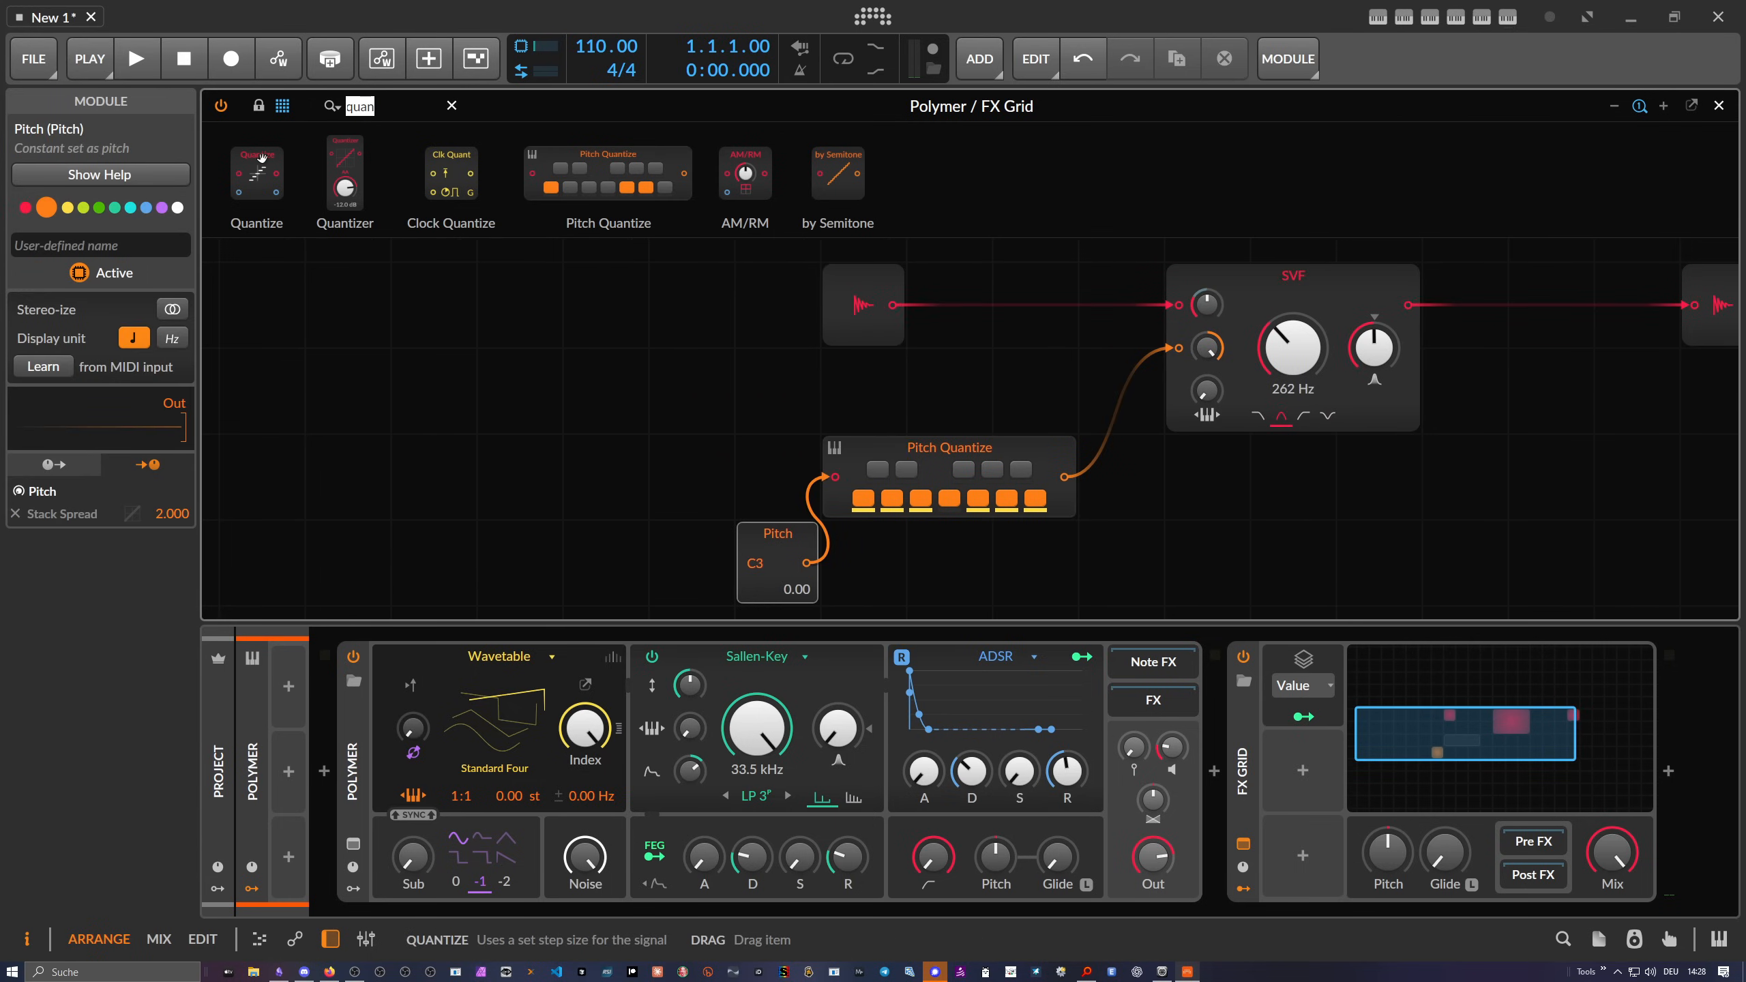
pyautogui.write('pitch')
pyautogui.moveTo(346, 173); pyautogui.dragTo(713, 477)
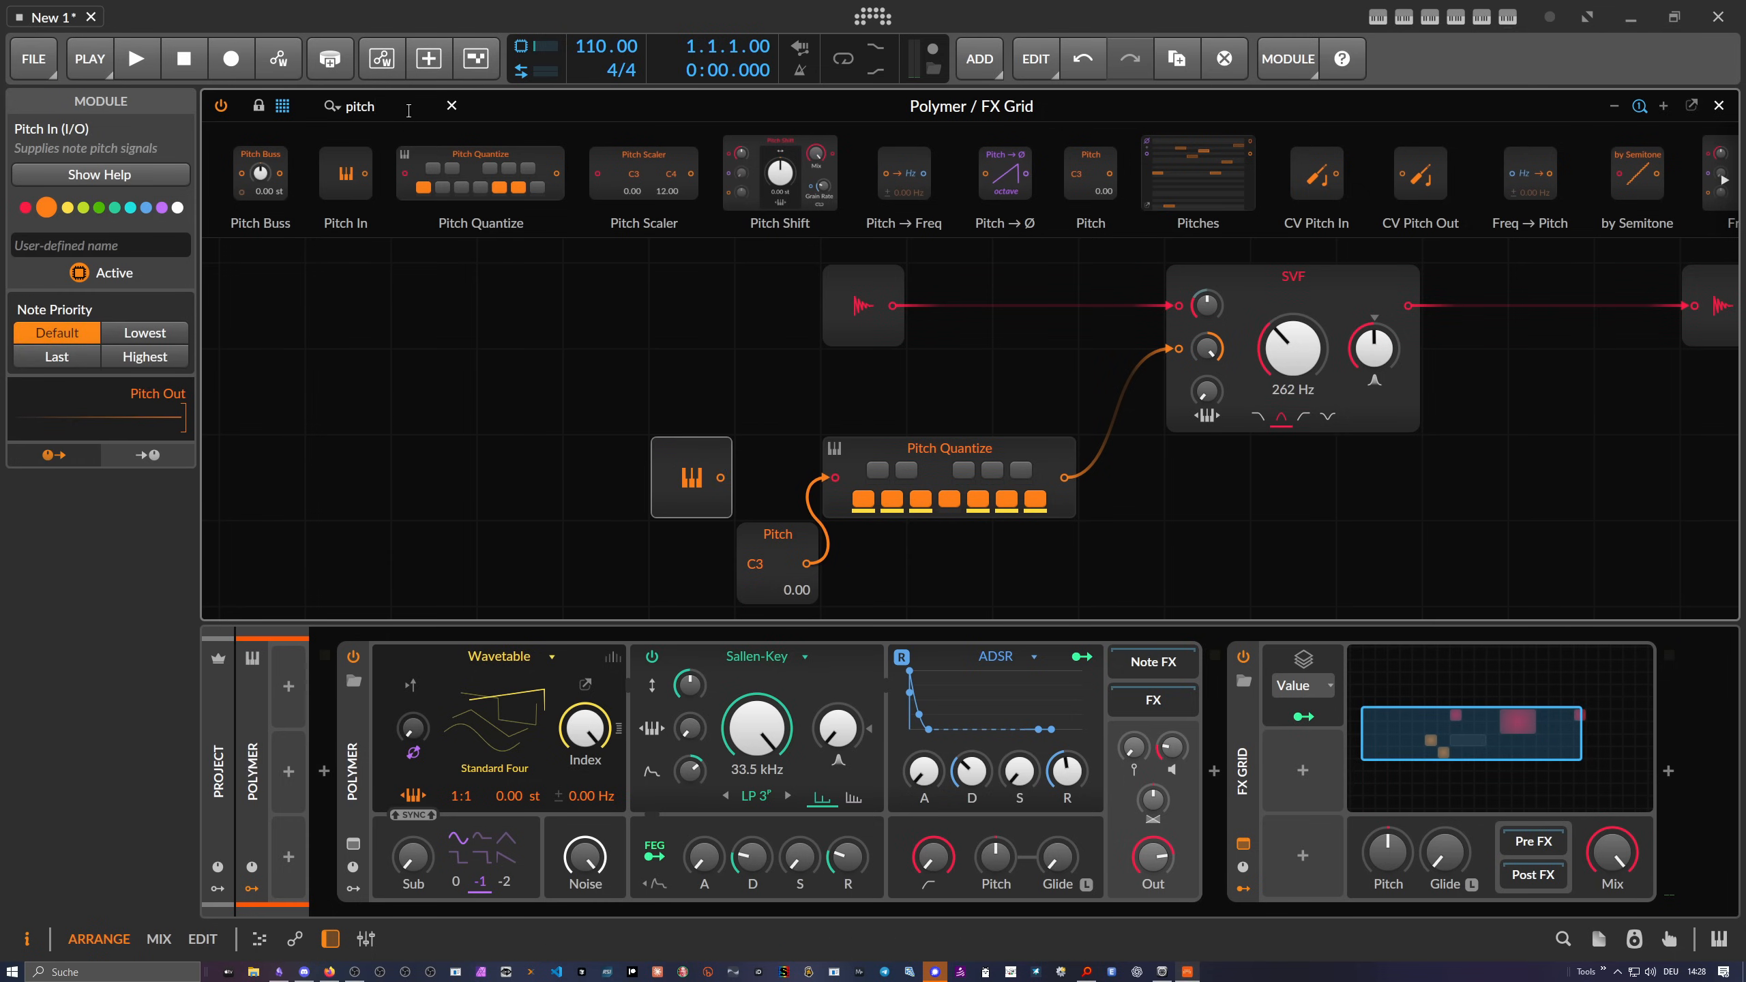
# Insert an Add module that sums Pitch In and the Pitch module into Pitch Quantize, with Pitch below Pitch In
pyautogui.moveTo(386, 107); pyautogui.dragTo(285, 111)
pyautogui.press('BackSpace')
pyautogui.write('add')
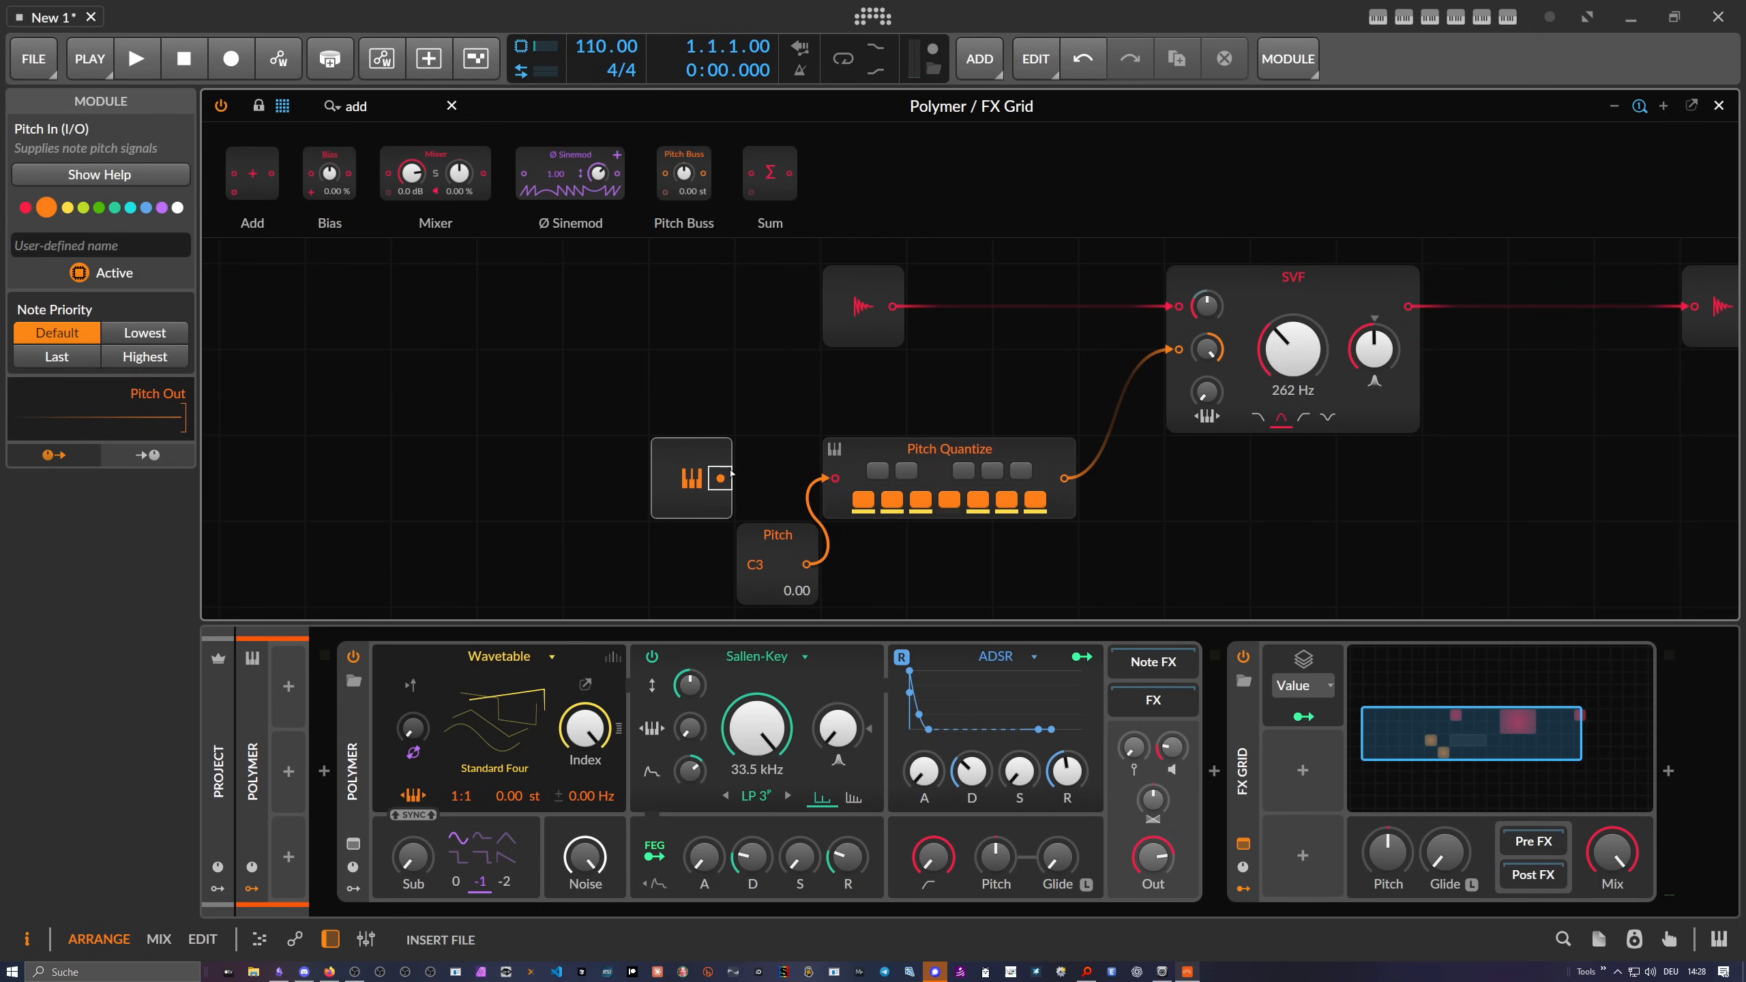
pyautogui.moveTo(731, 474); pyautogui.dragTo(723, 477)
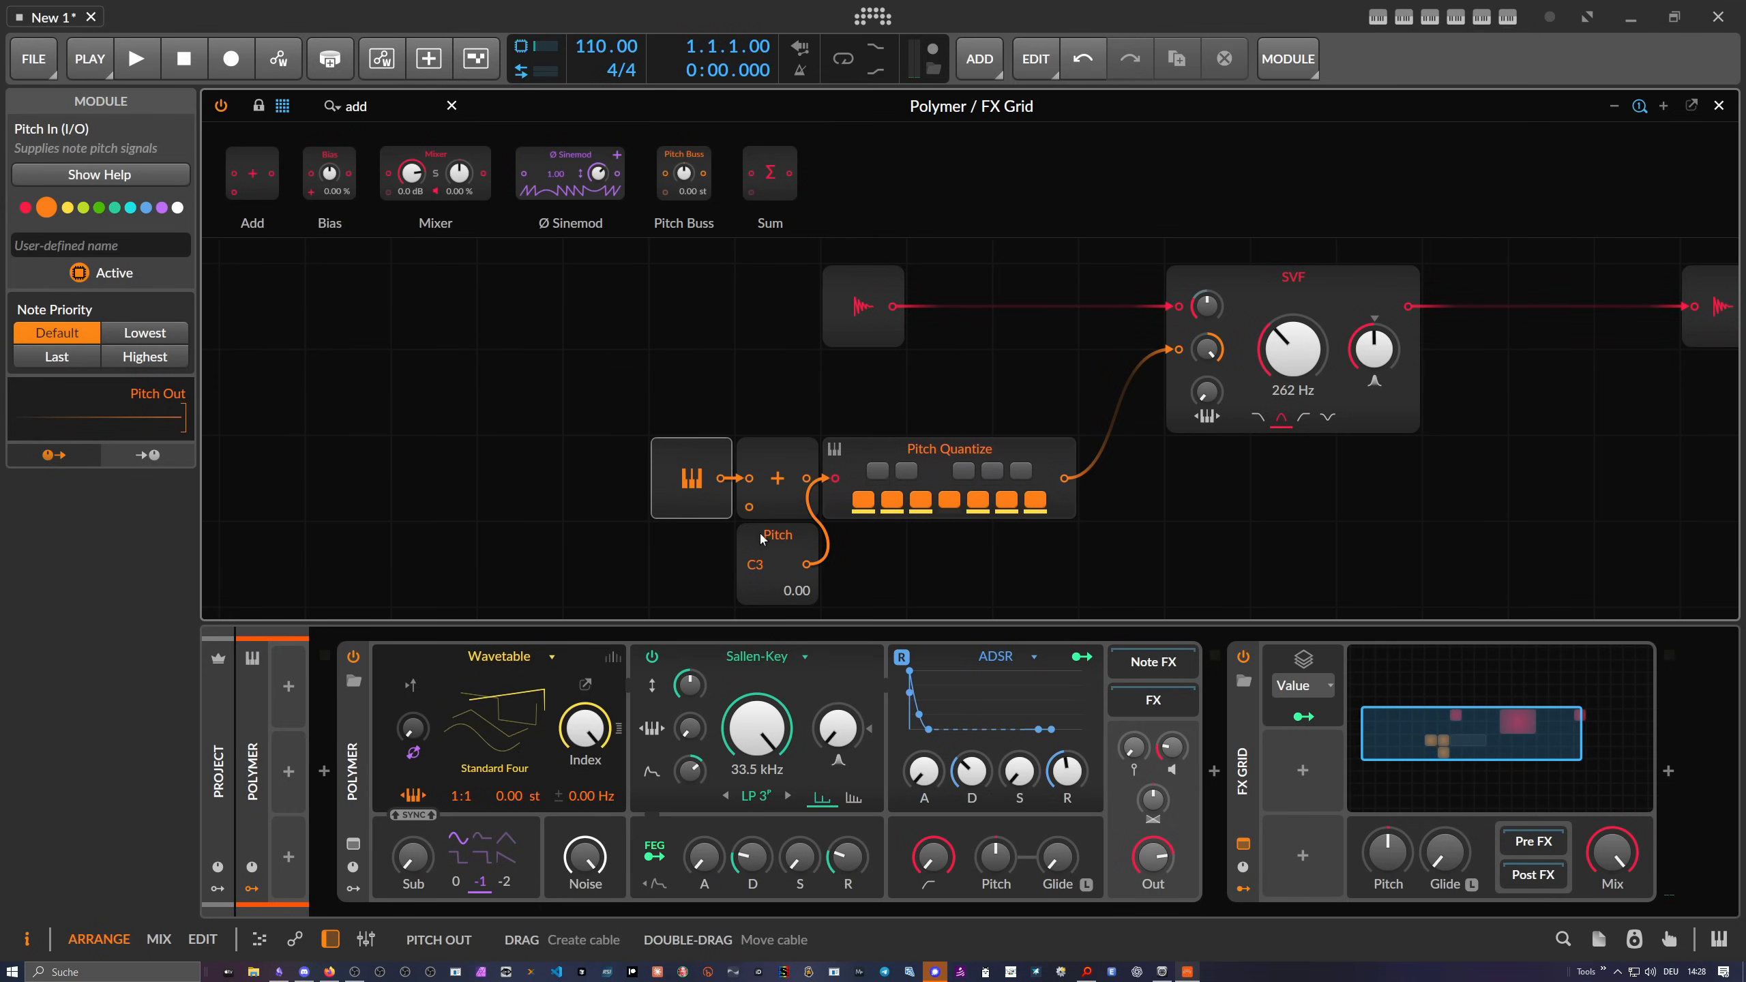
pyautogui.moveTo(763, 538); pyautogui.dragTo(835, 479)
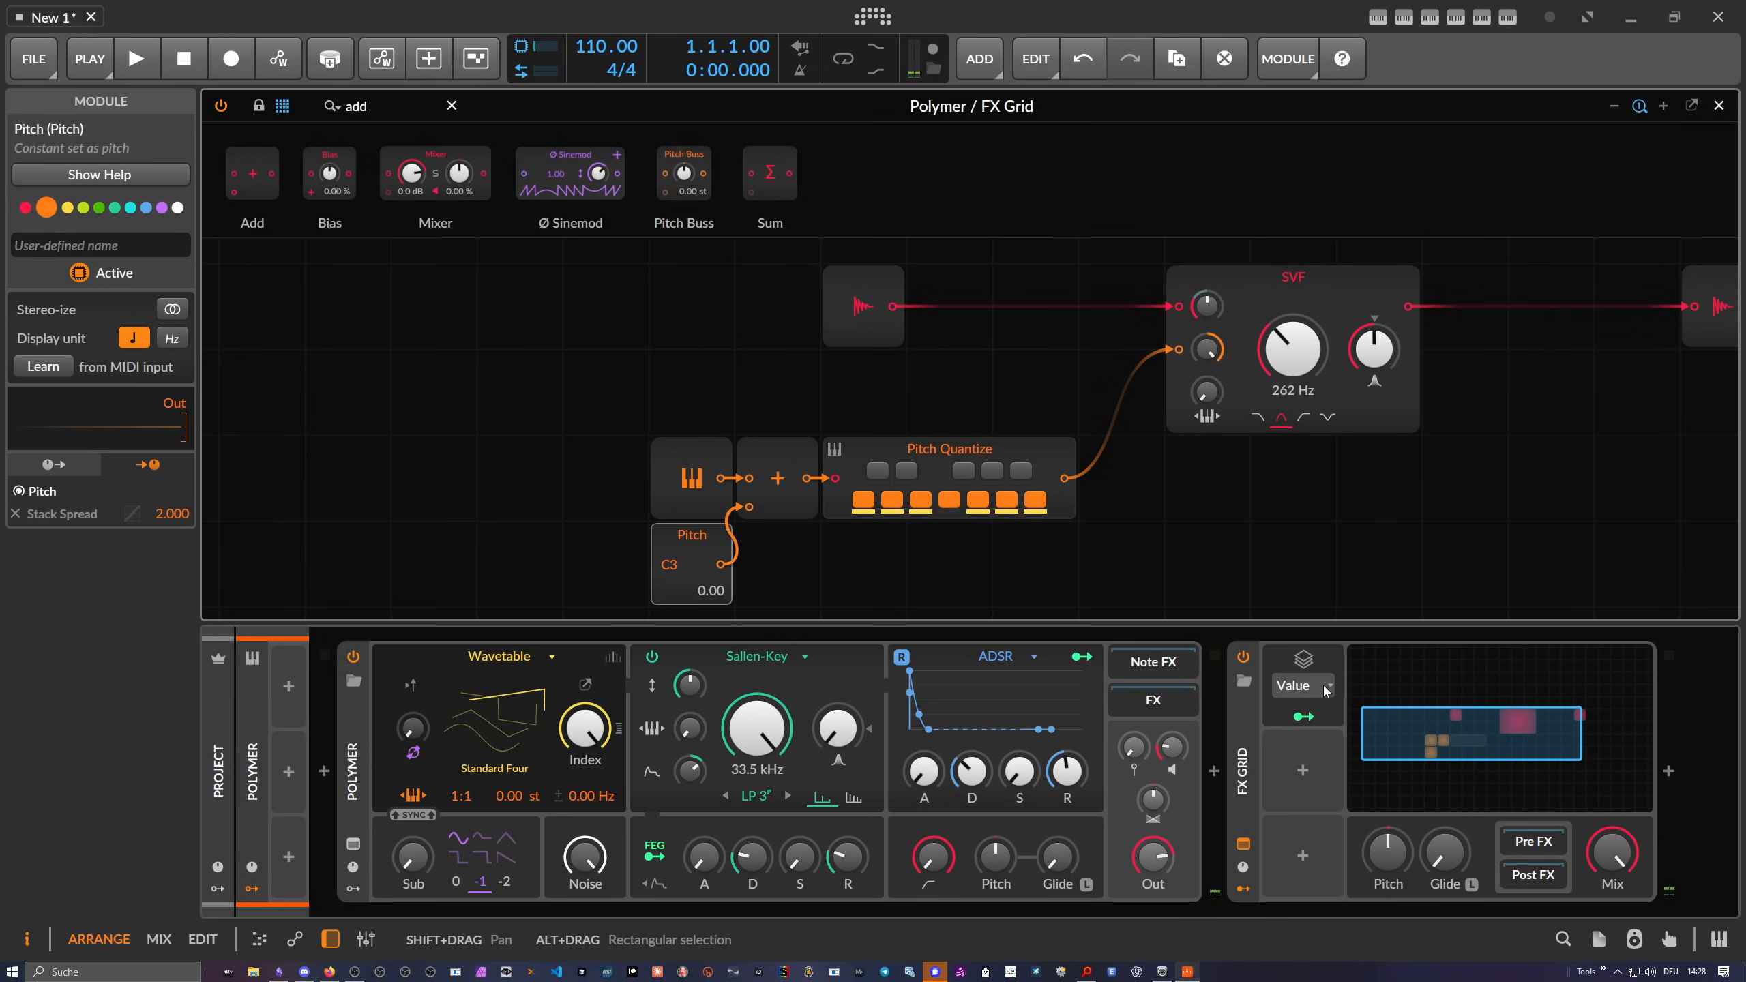
# Fine-adjust the SVF's resonance while notes play
pyautogui.moveTo(1374, 349)
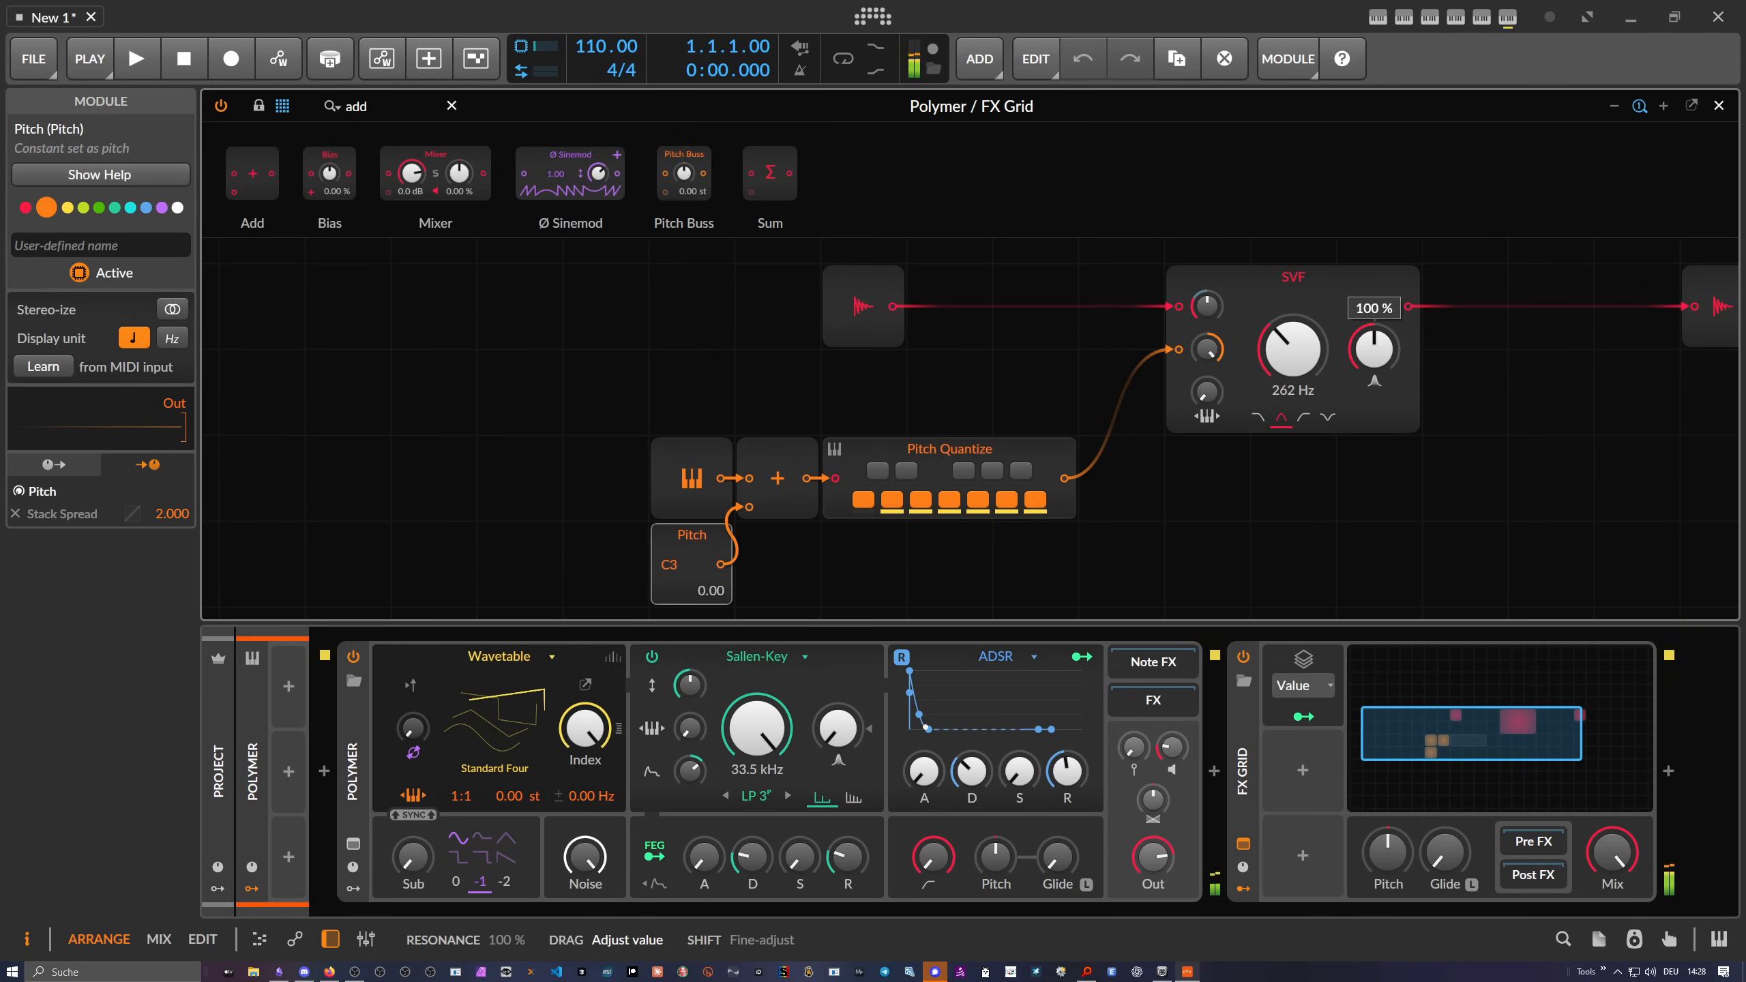
pyautogui.moveTo(1374, 349); pyautogui.dragTo(1374, 360)
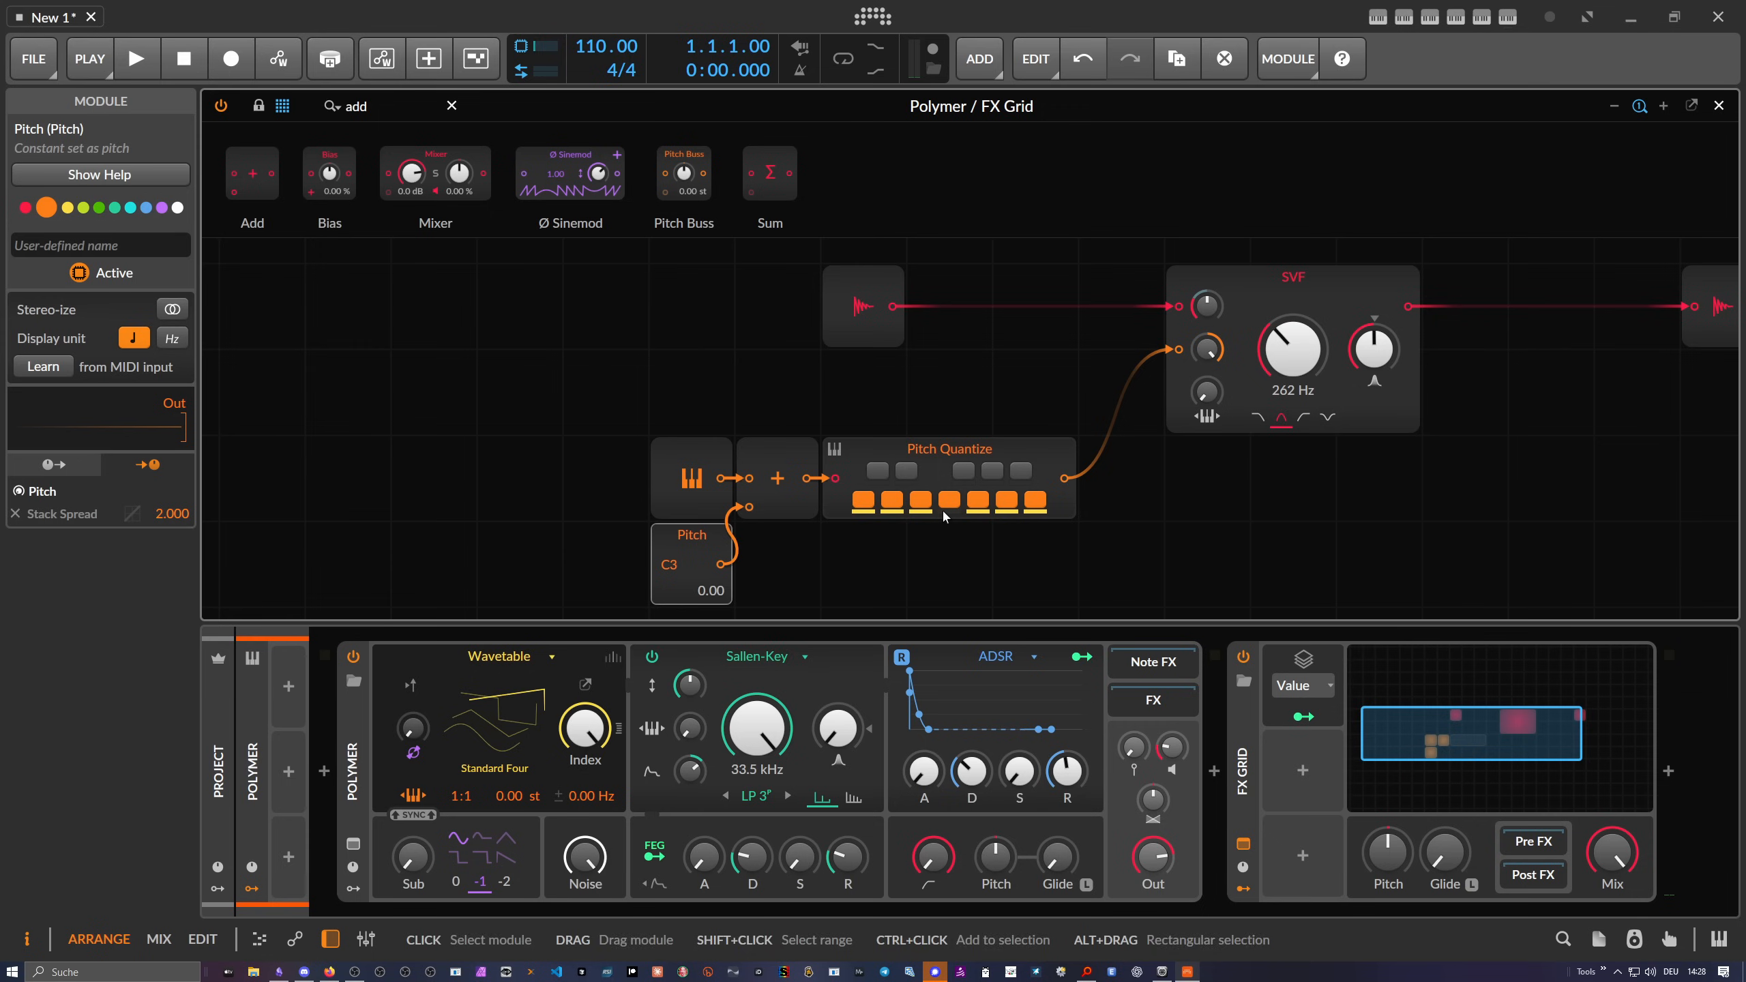
# Move the FX Grid into Polymer's FX chain and show Polymer's modulator slots
pyautogui.moveTo(1045, 366); pyautogui.dragTo(798, 364)
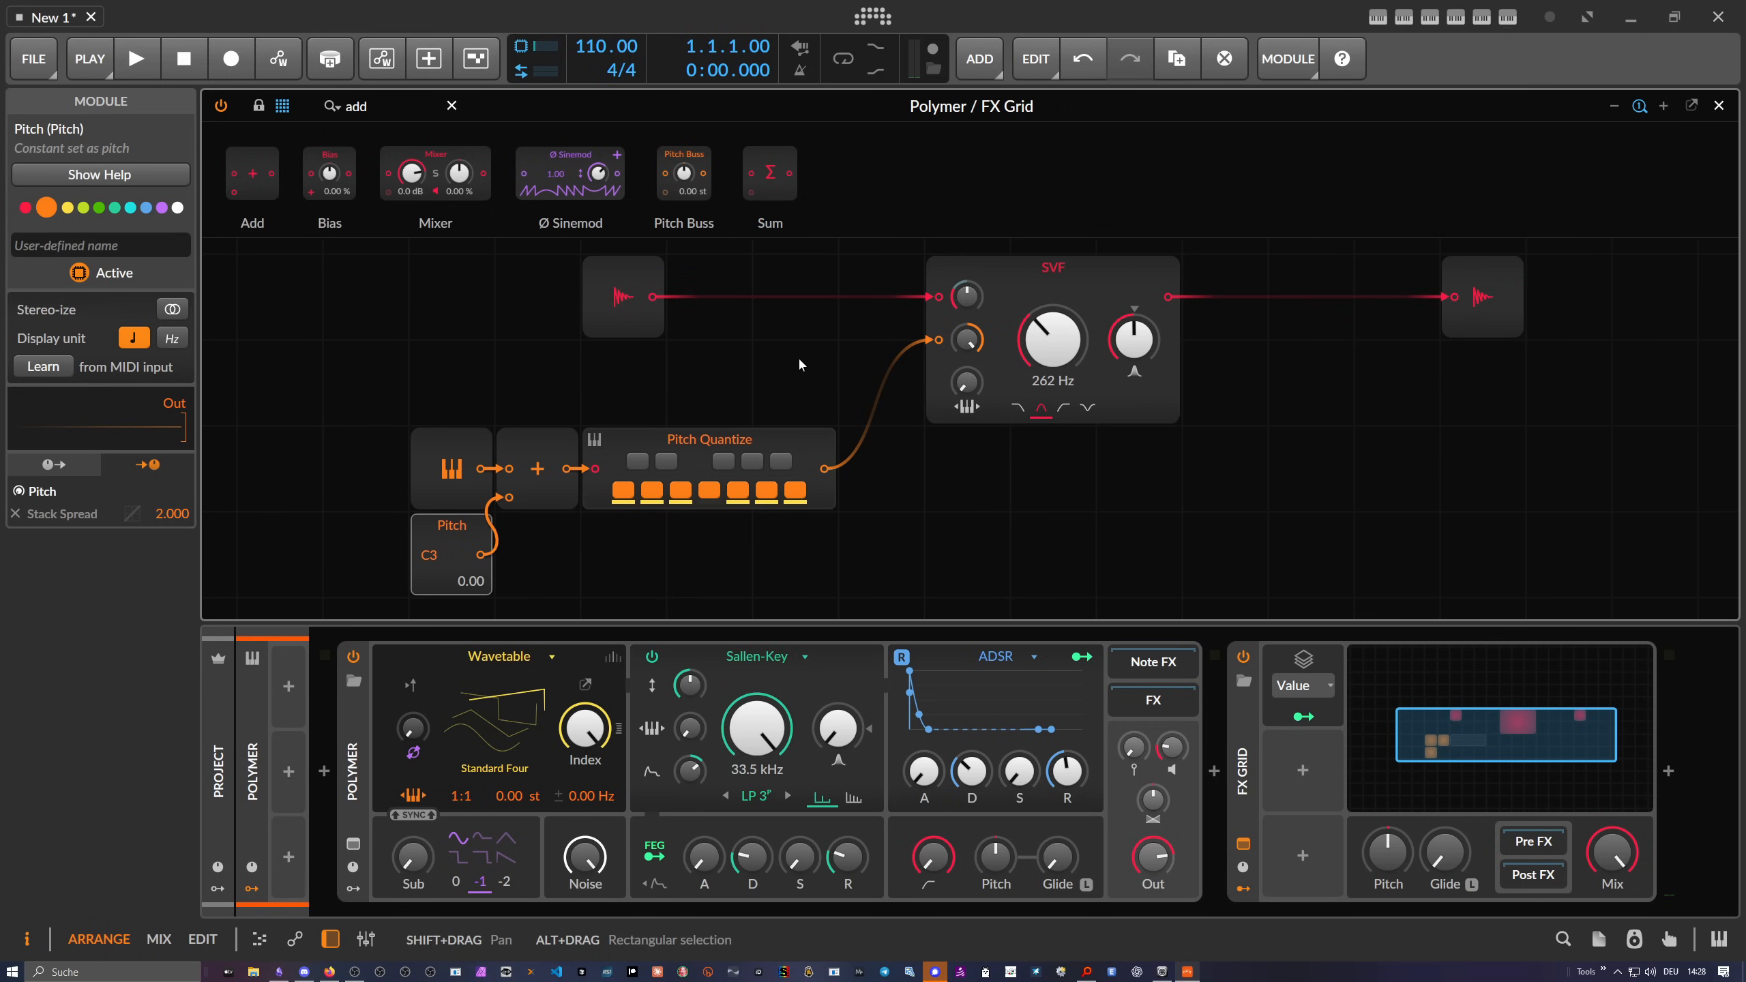
pyautogui.click(1258, 755)
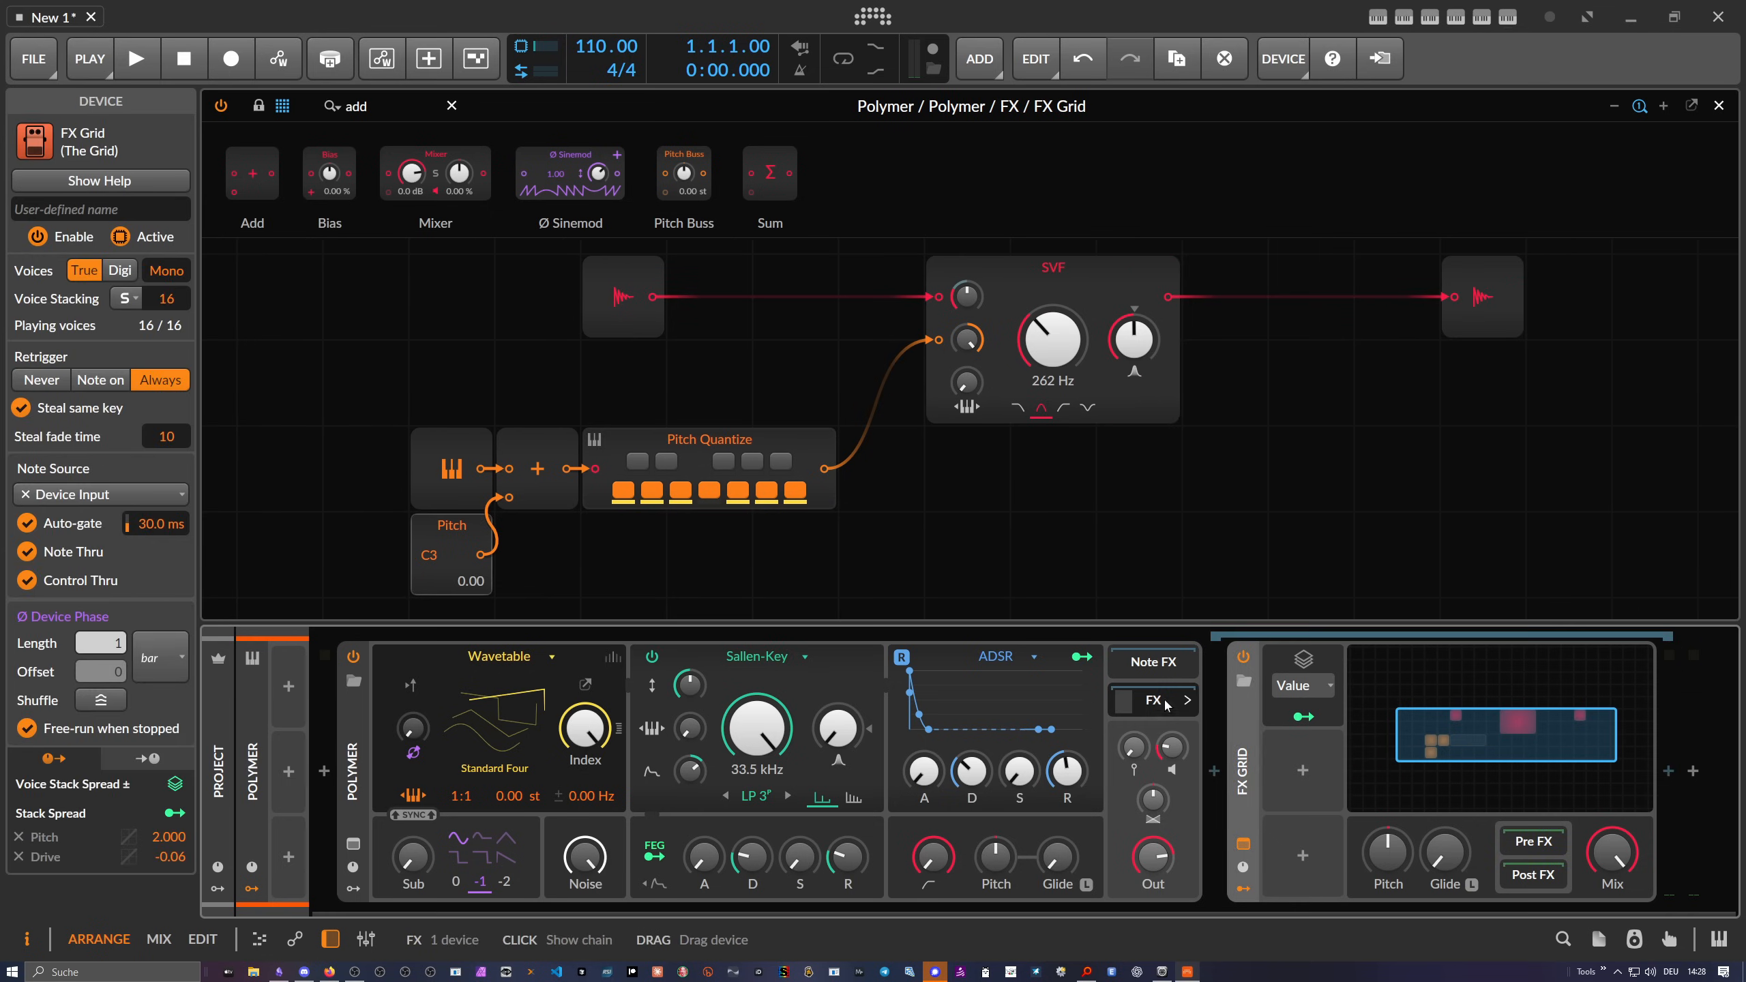
pyautogui.click(353, 888)
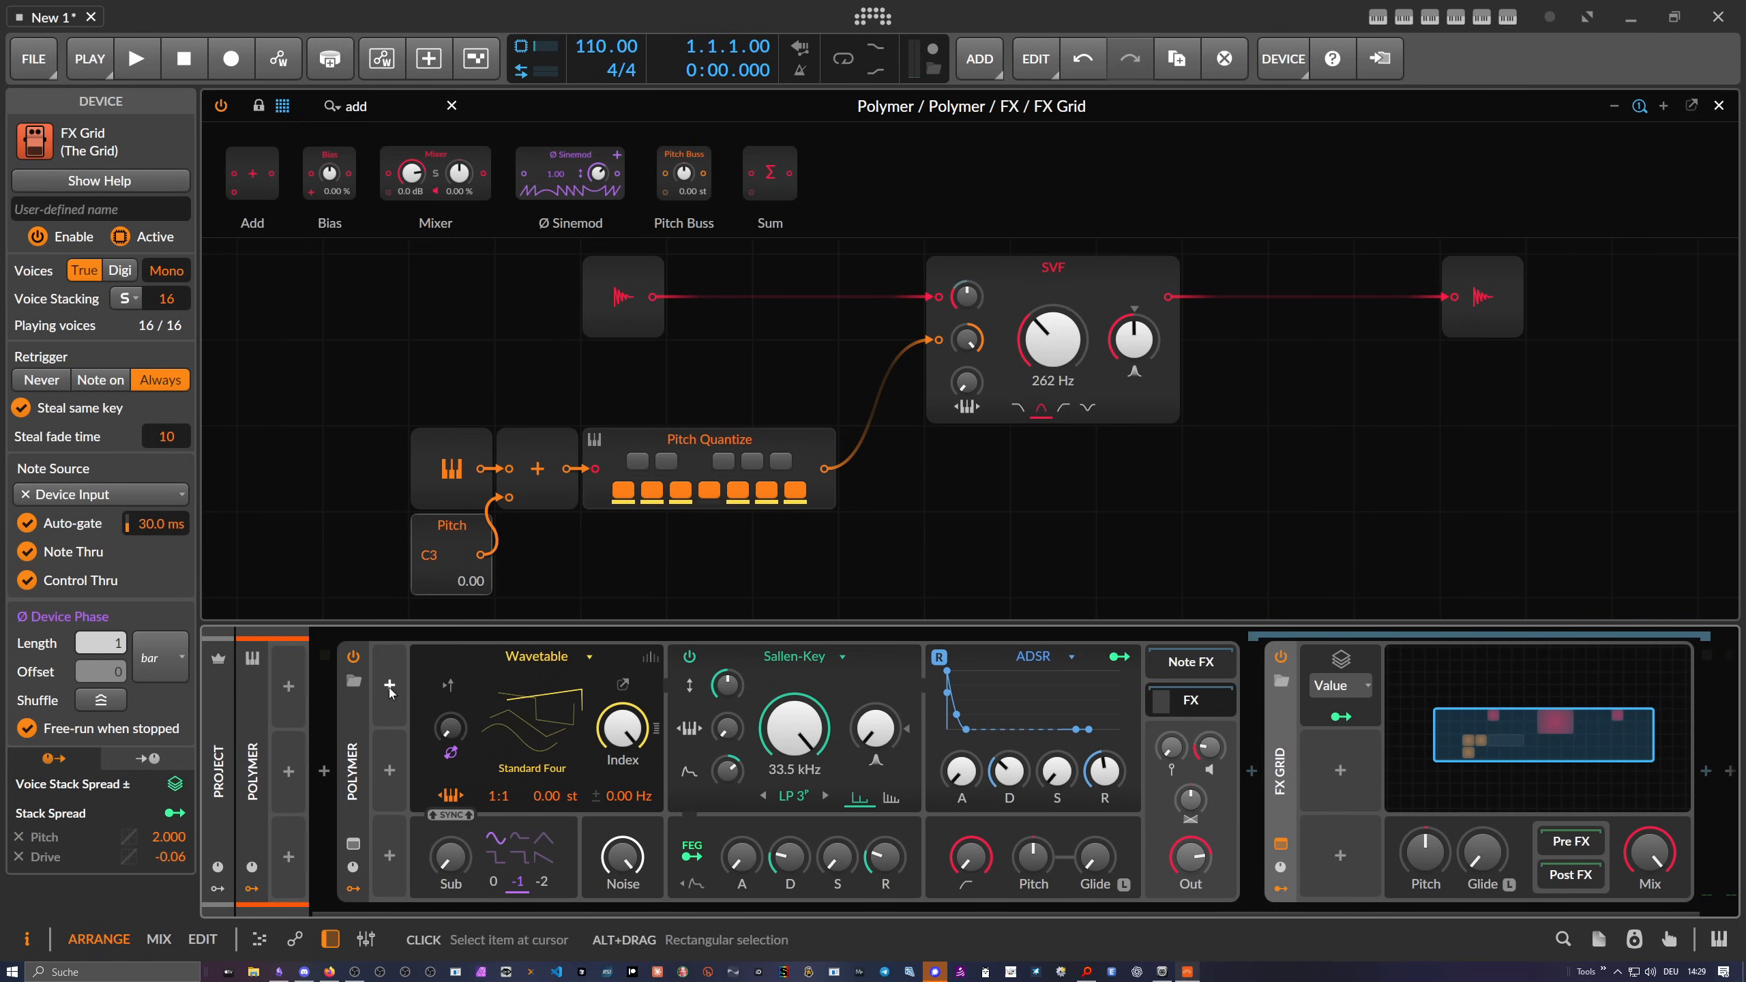
# Add a Random modulator to Polymer and map it to the SVF's cutoff in the FX Grid with an amount of about 21
pyautogui.click(389, 685)
pyautogui.write('rand')
pyautogui.press('Return')
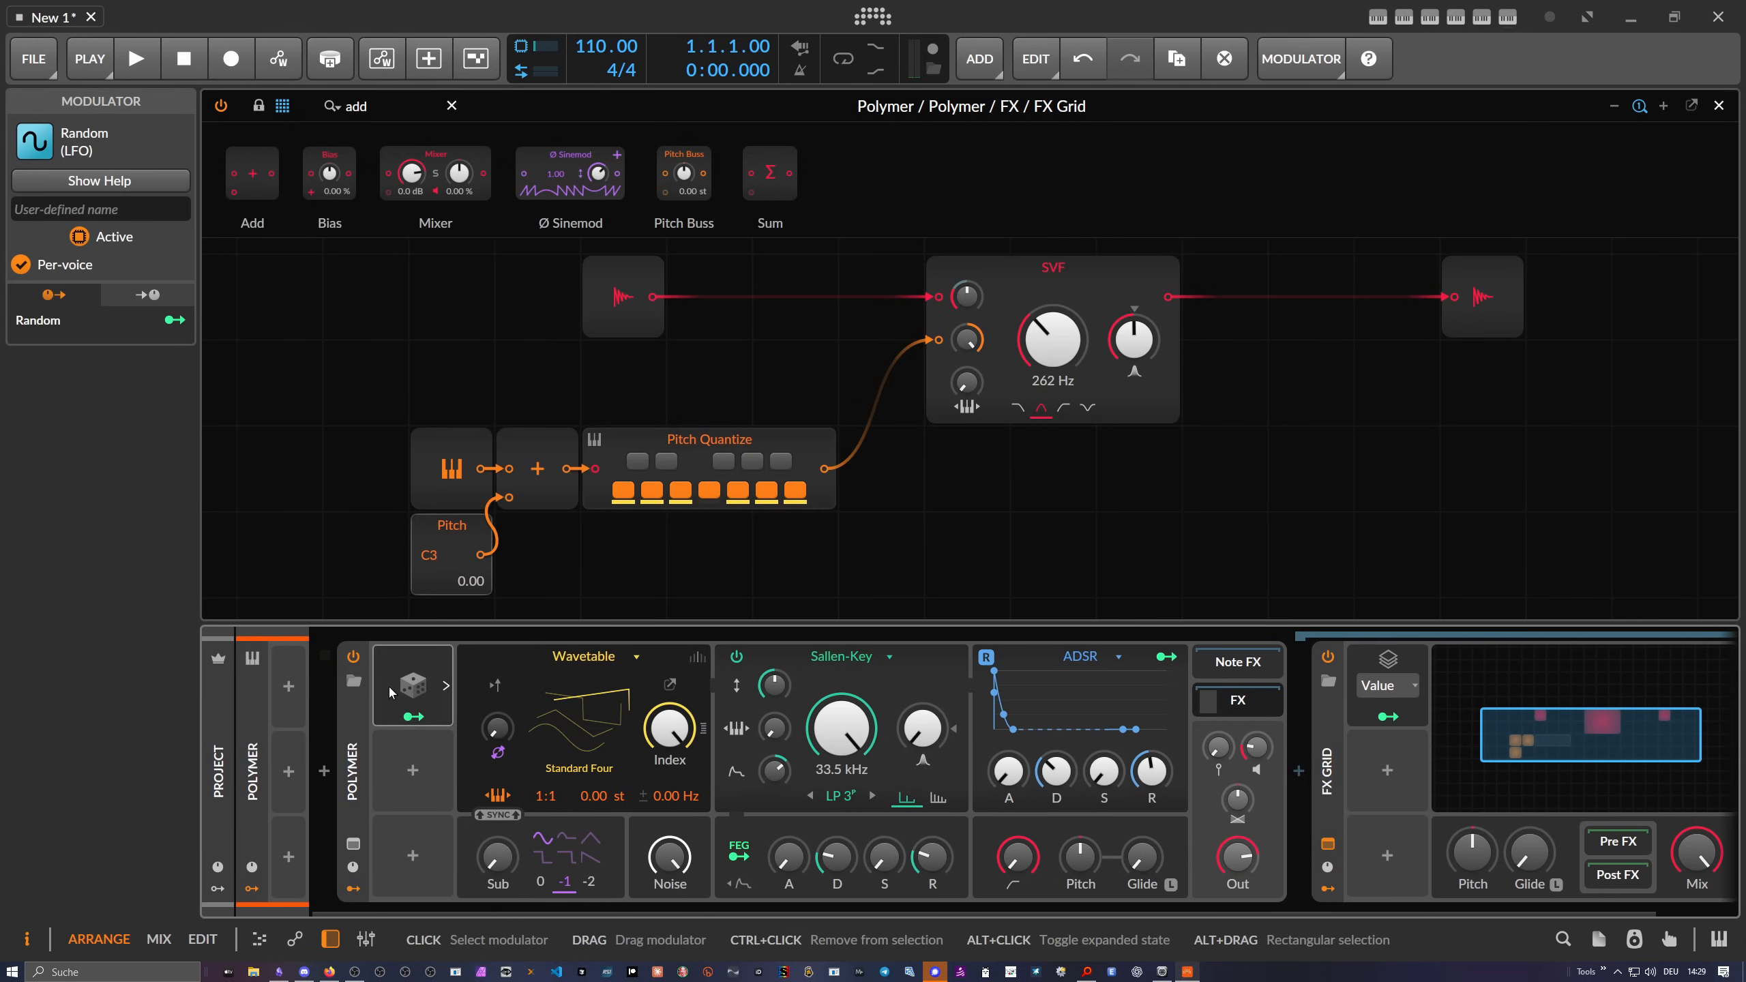
pyautogui.click(413, 717)
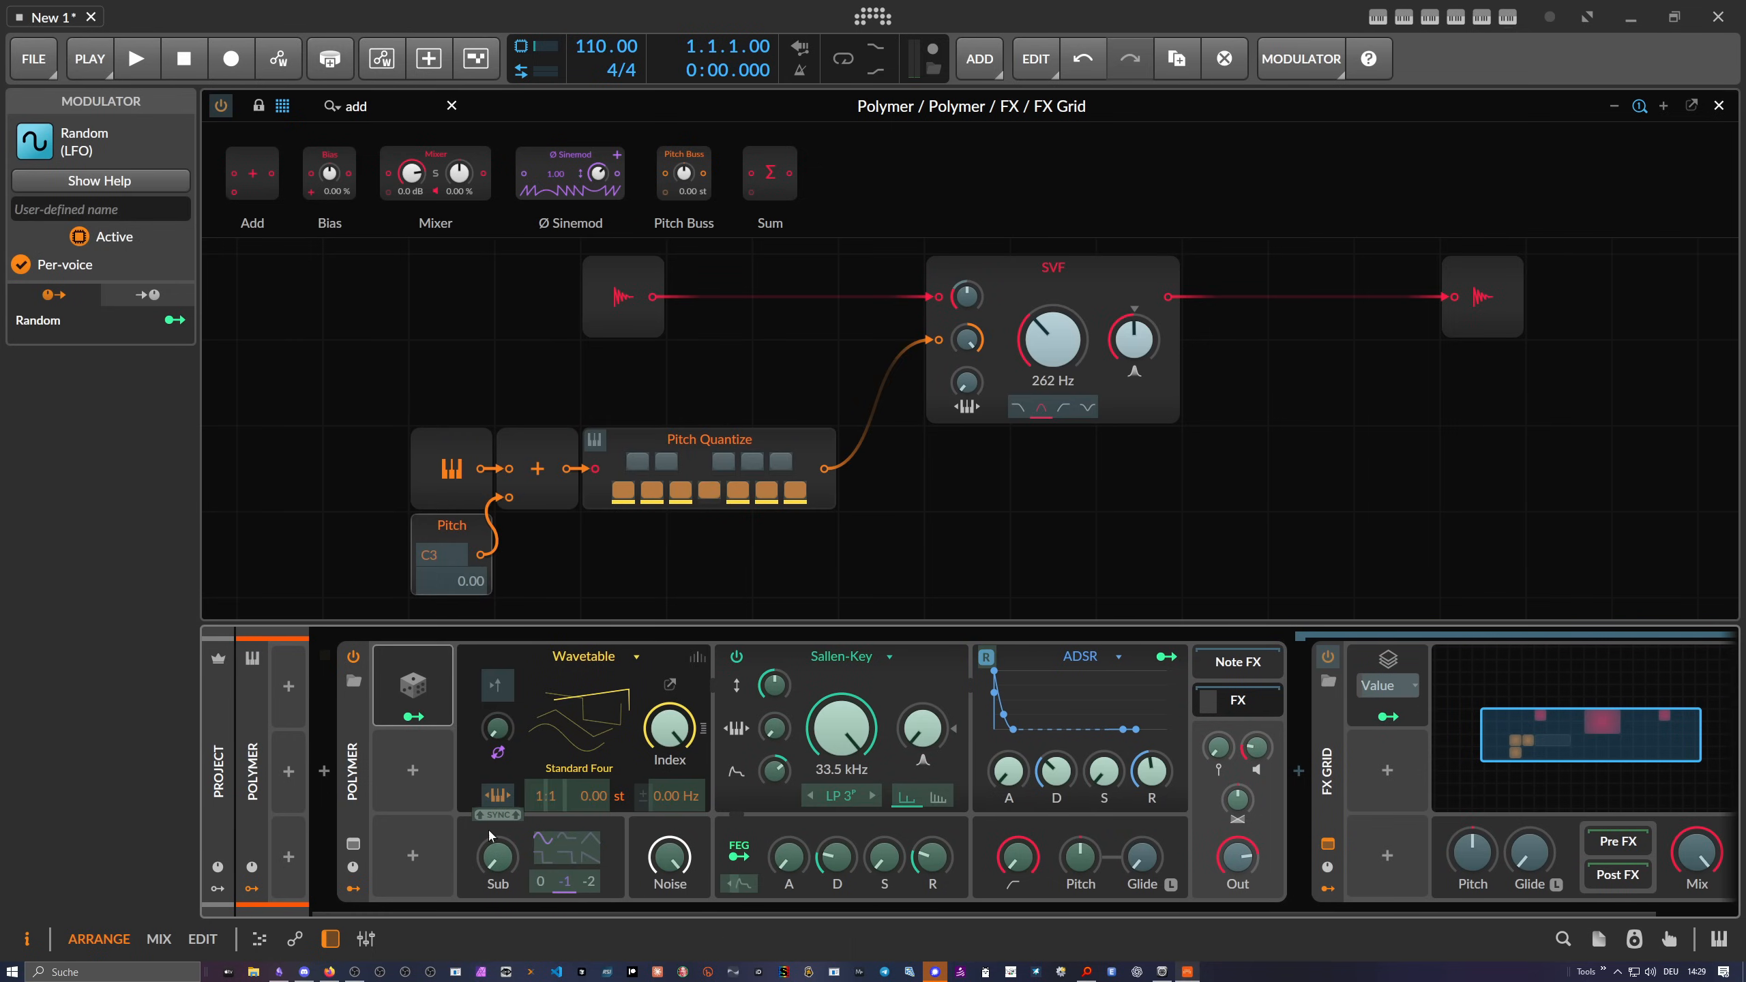
pyautogui.moveTo(530, 911); pyautogui.dragTo(660, 909)
pyautogui.moveTo(1054, 341); pyautogui.dragTo(1054, 282)
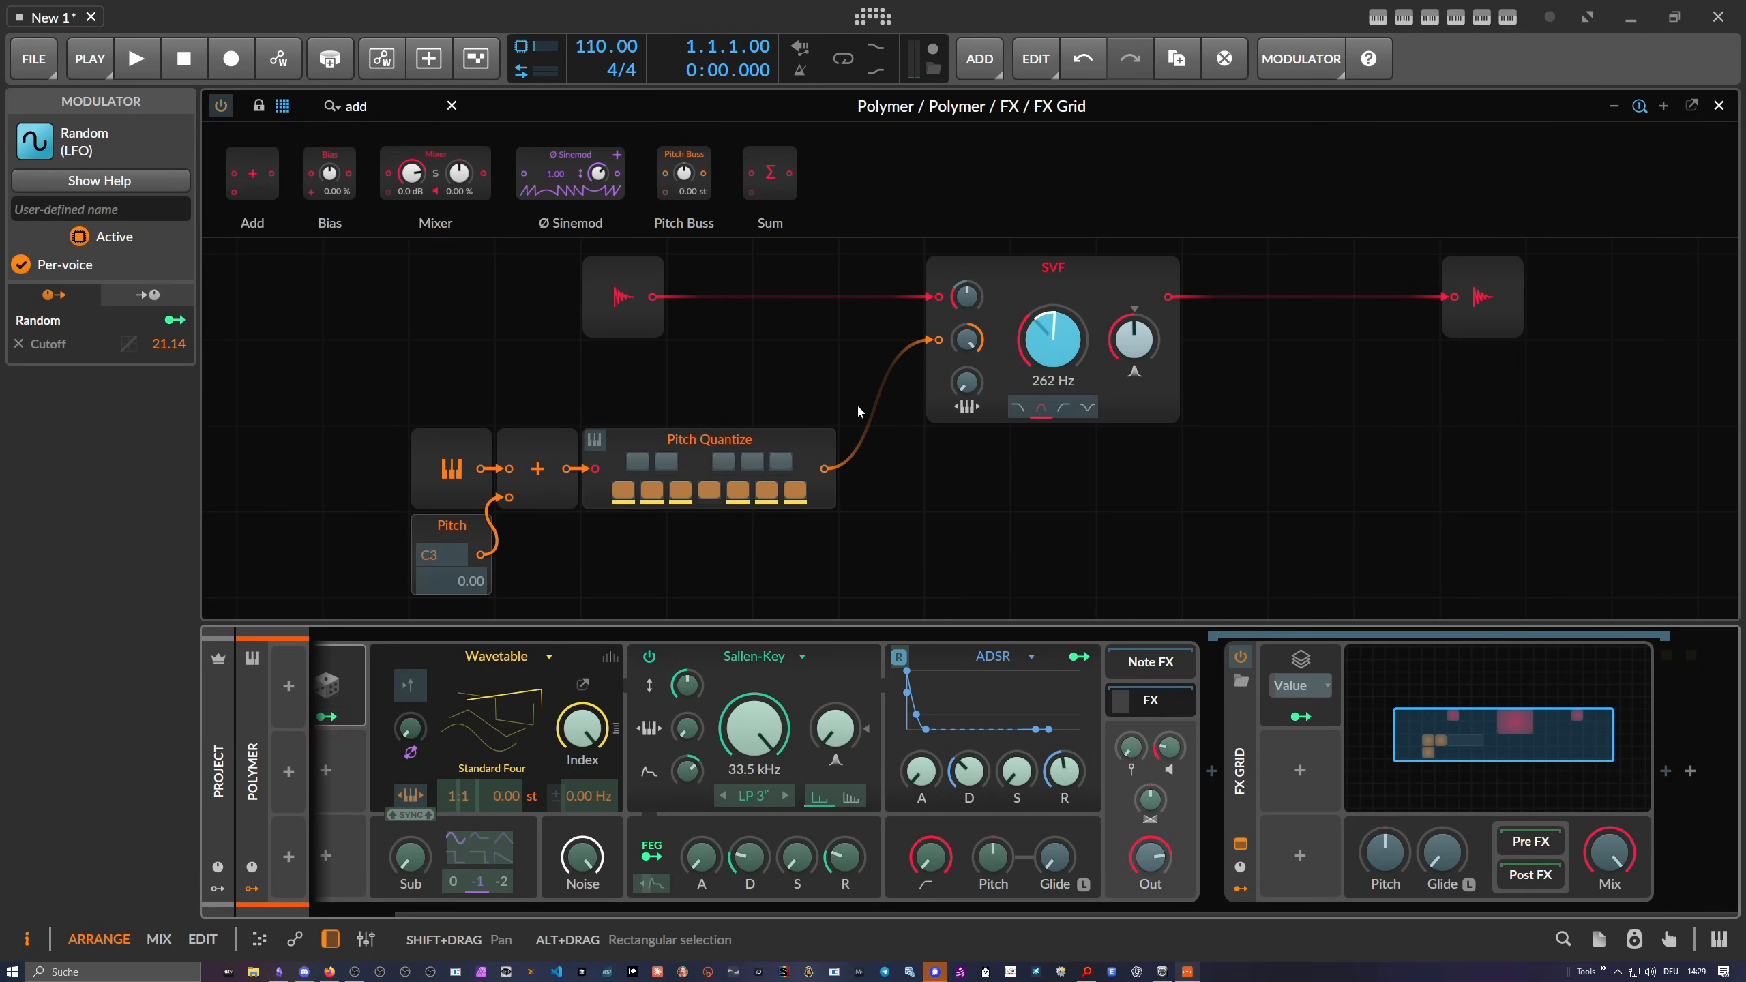
pyautogui.moveTo(847, 913); pyautogui.dragTo(644, 784)
pyautogui.click(418, 716)
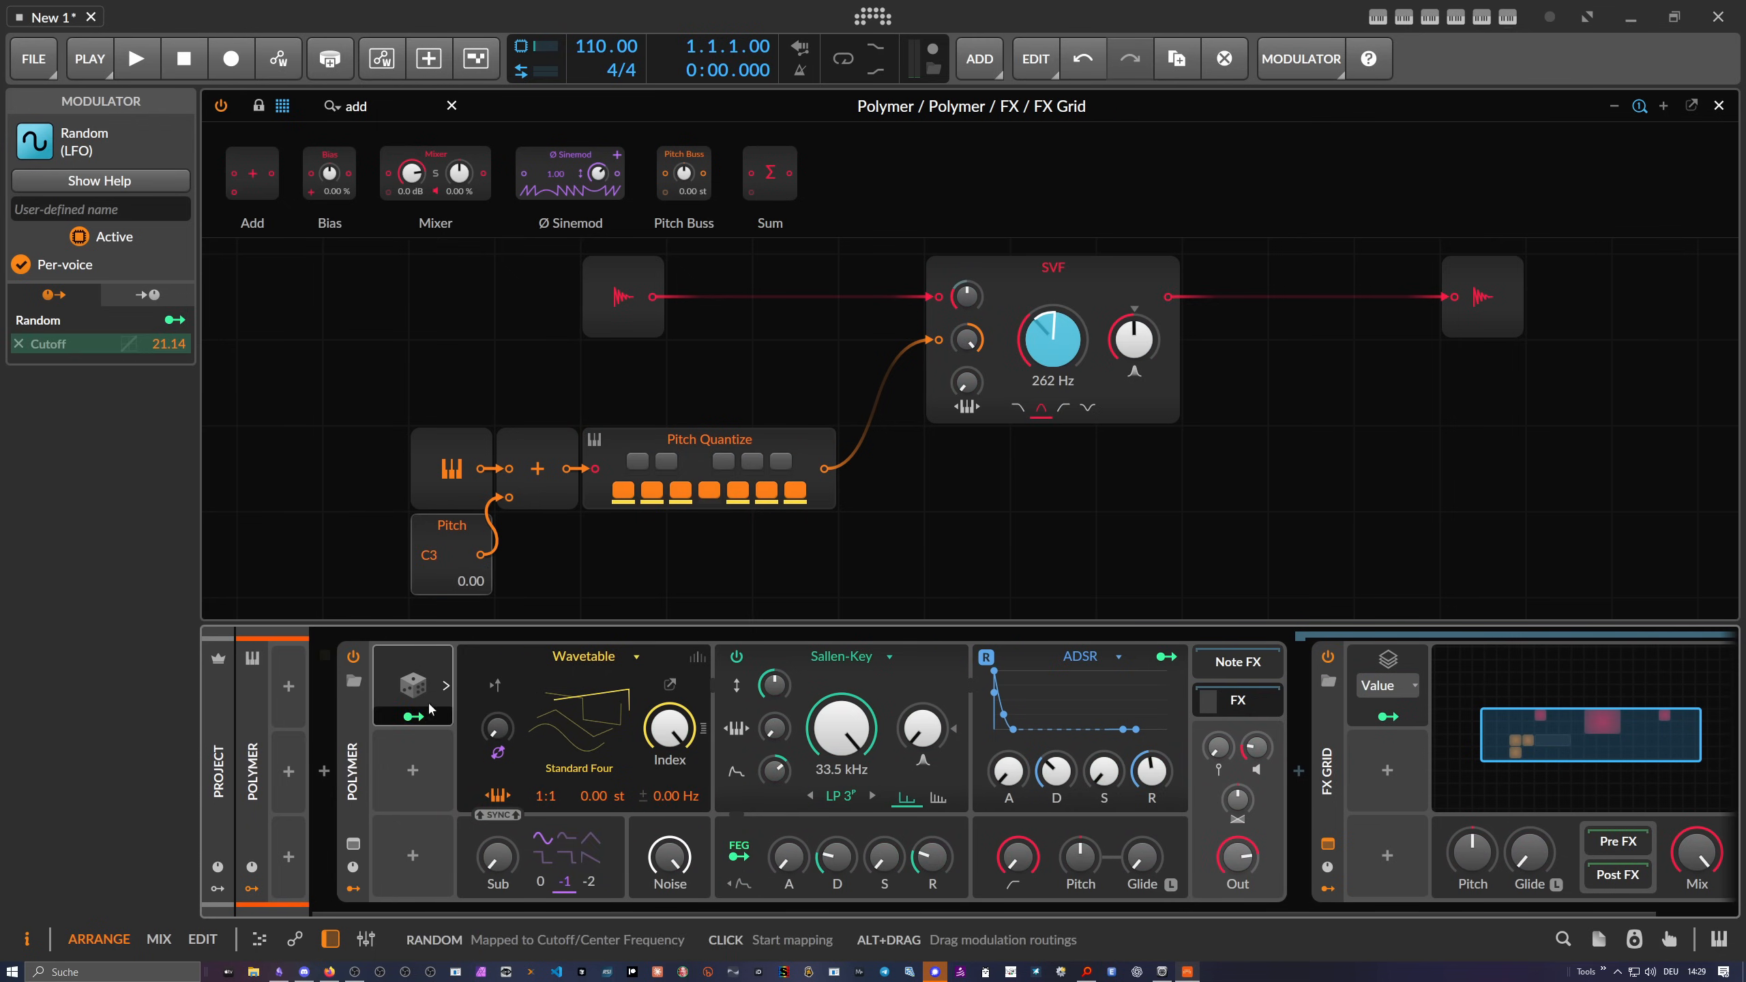
# Expand the Random modulator's settings and set its rate to about 0.59 Hz with full smoothing
pyautogui.click(445, 685)
pyautogui.click(579, 746)
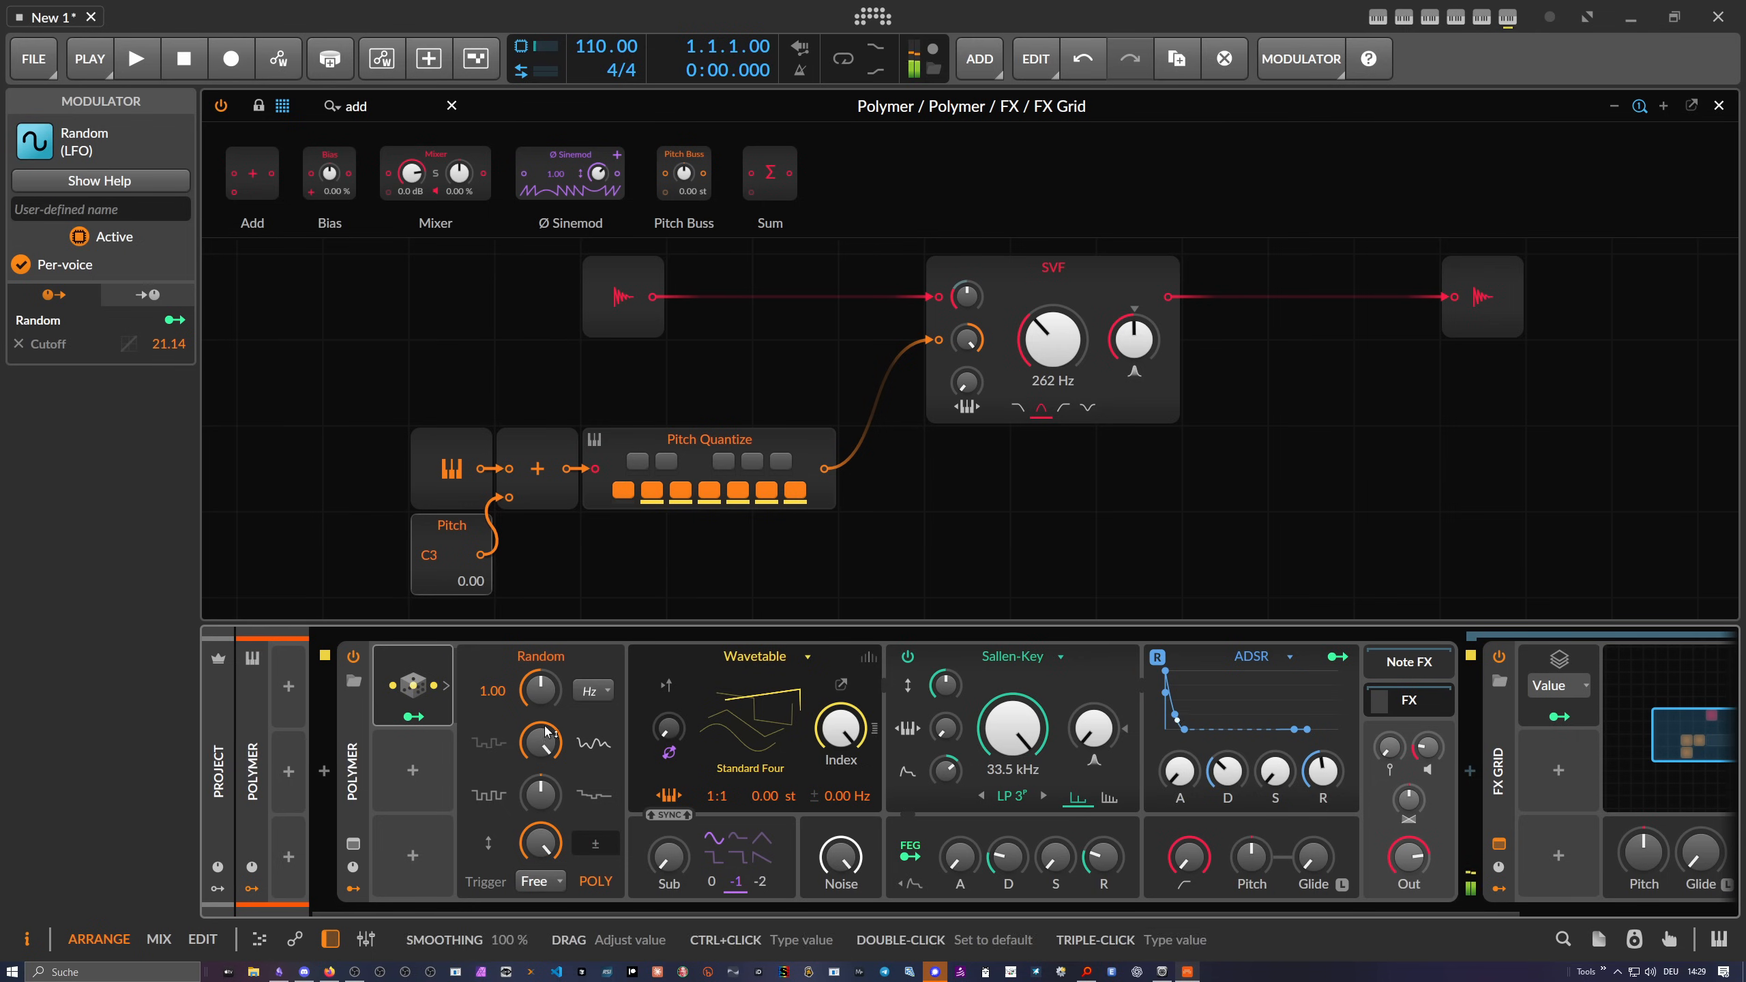
pyautogui.moveTo(540, 689)
pyautogui.mouseDown()
pyautogui.moveTo(540, 643)
pyautogui.moveTo(540, 690)
pyautogui.mouseUp()
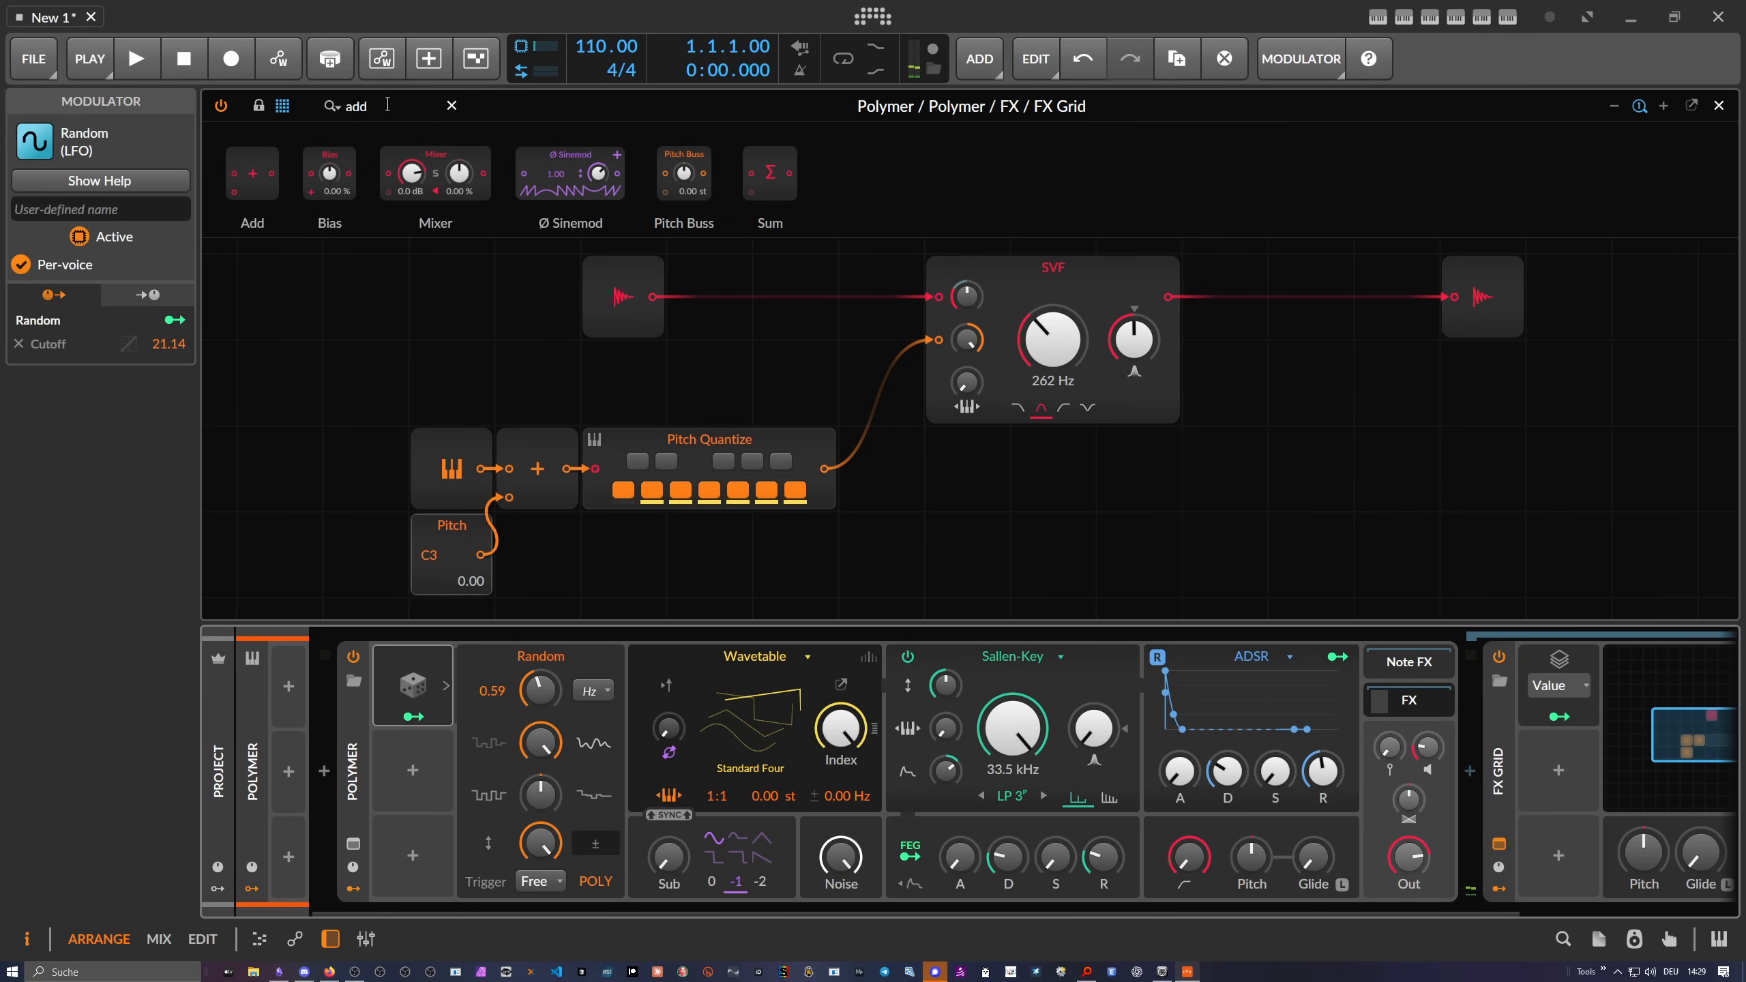
# Find the ADSR module and insert it between the SVF and the audio output
pyautogui.click(211, 97)
pyautogui.write('ad')
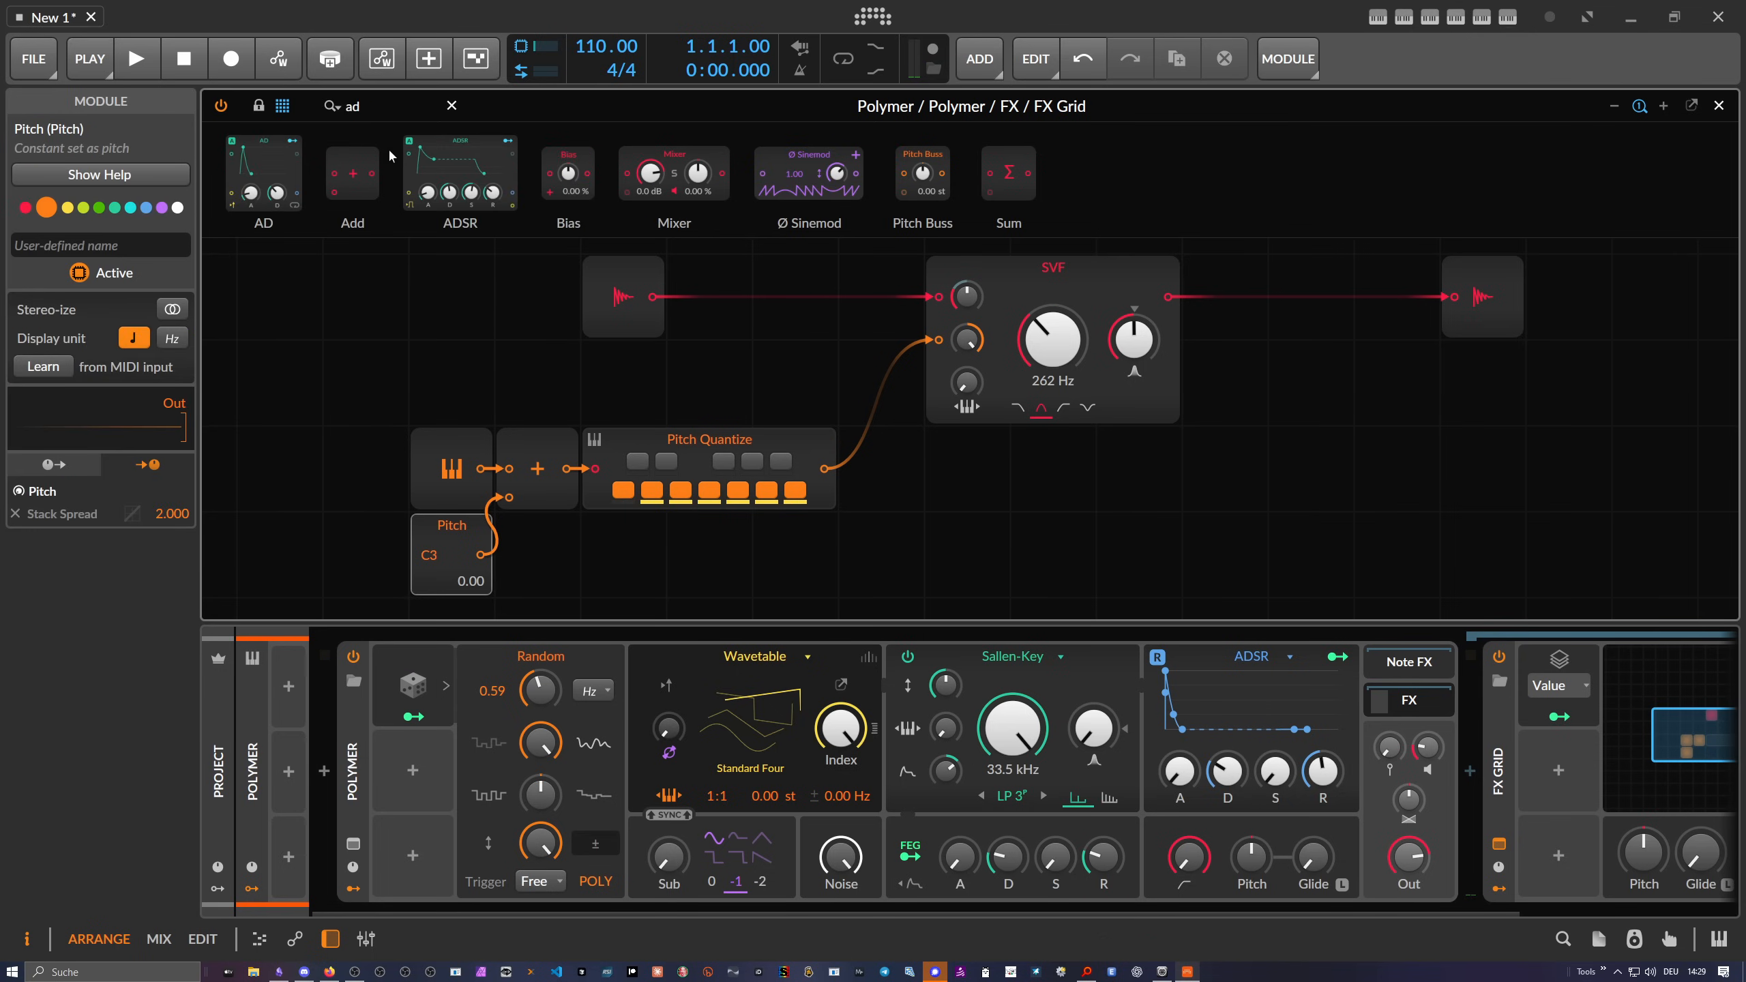
pyautogui.moveTo(459, 172); pyautogui.dragTo(1306, 303)
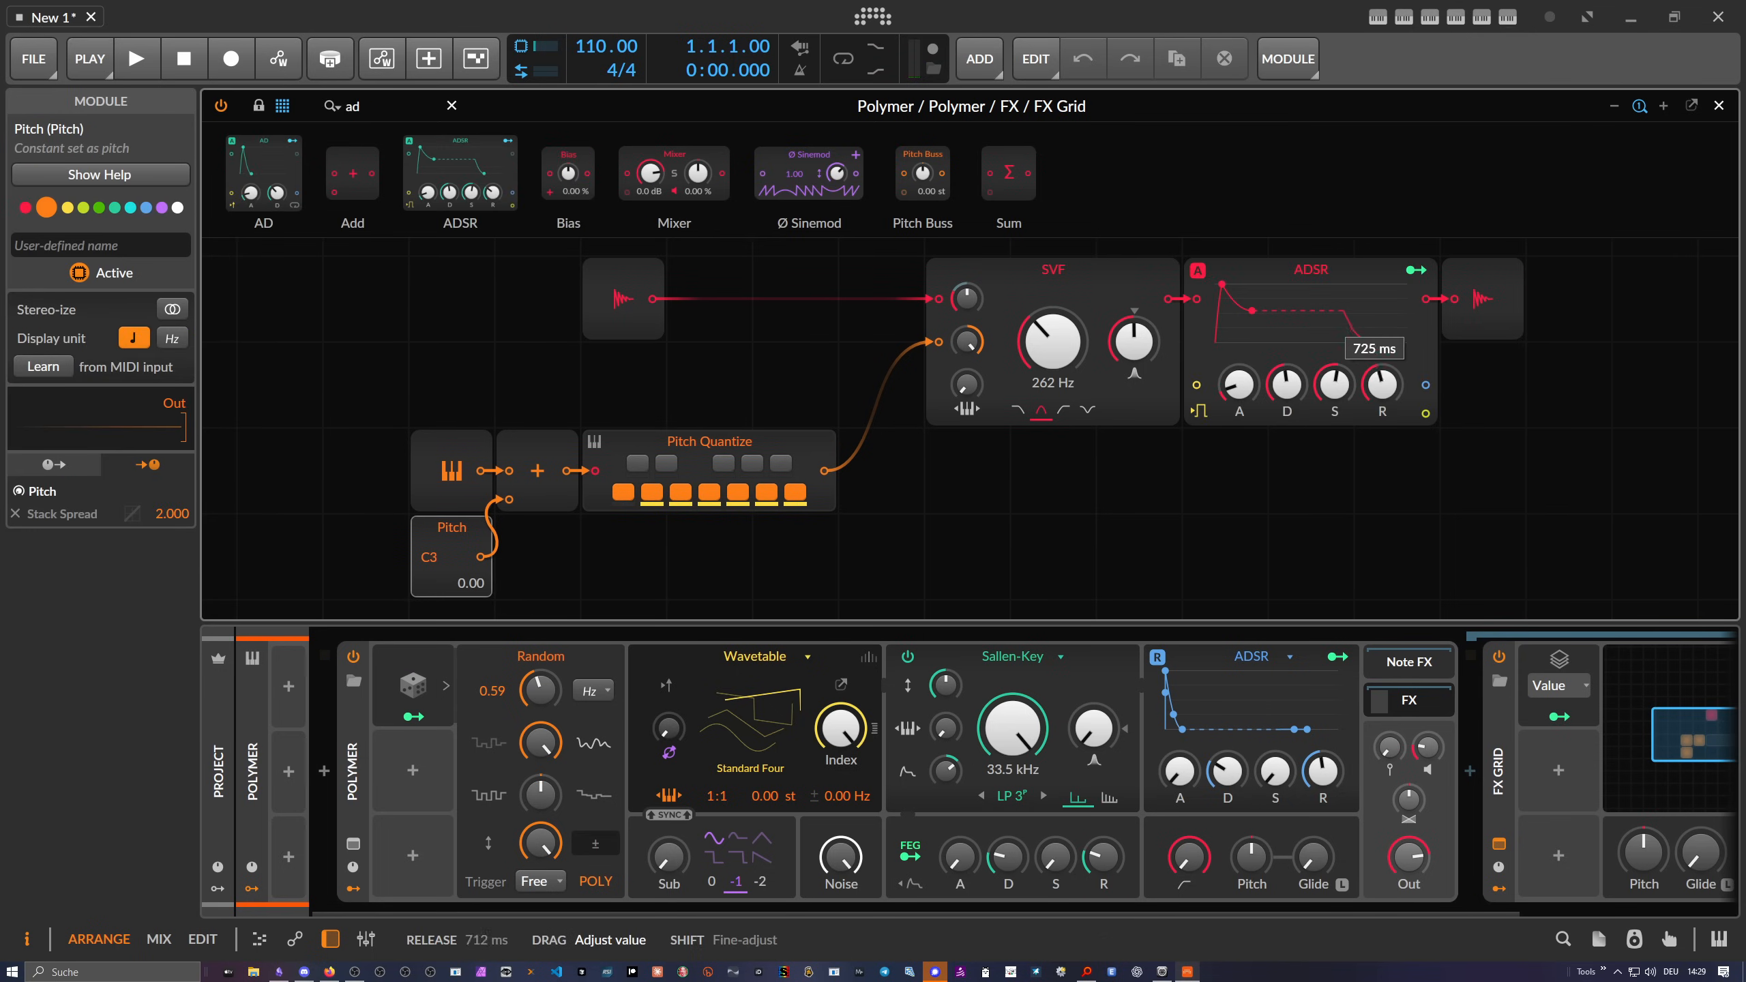
# Lengthen the ADSR's release and attack, raise its sustain to maximum, and fine-adjust the SVF's resonance
pyautogui.moveTo(1383, 385); pyautogui.dragTo(1383, 361)
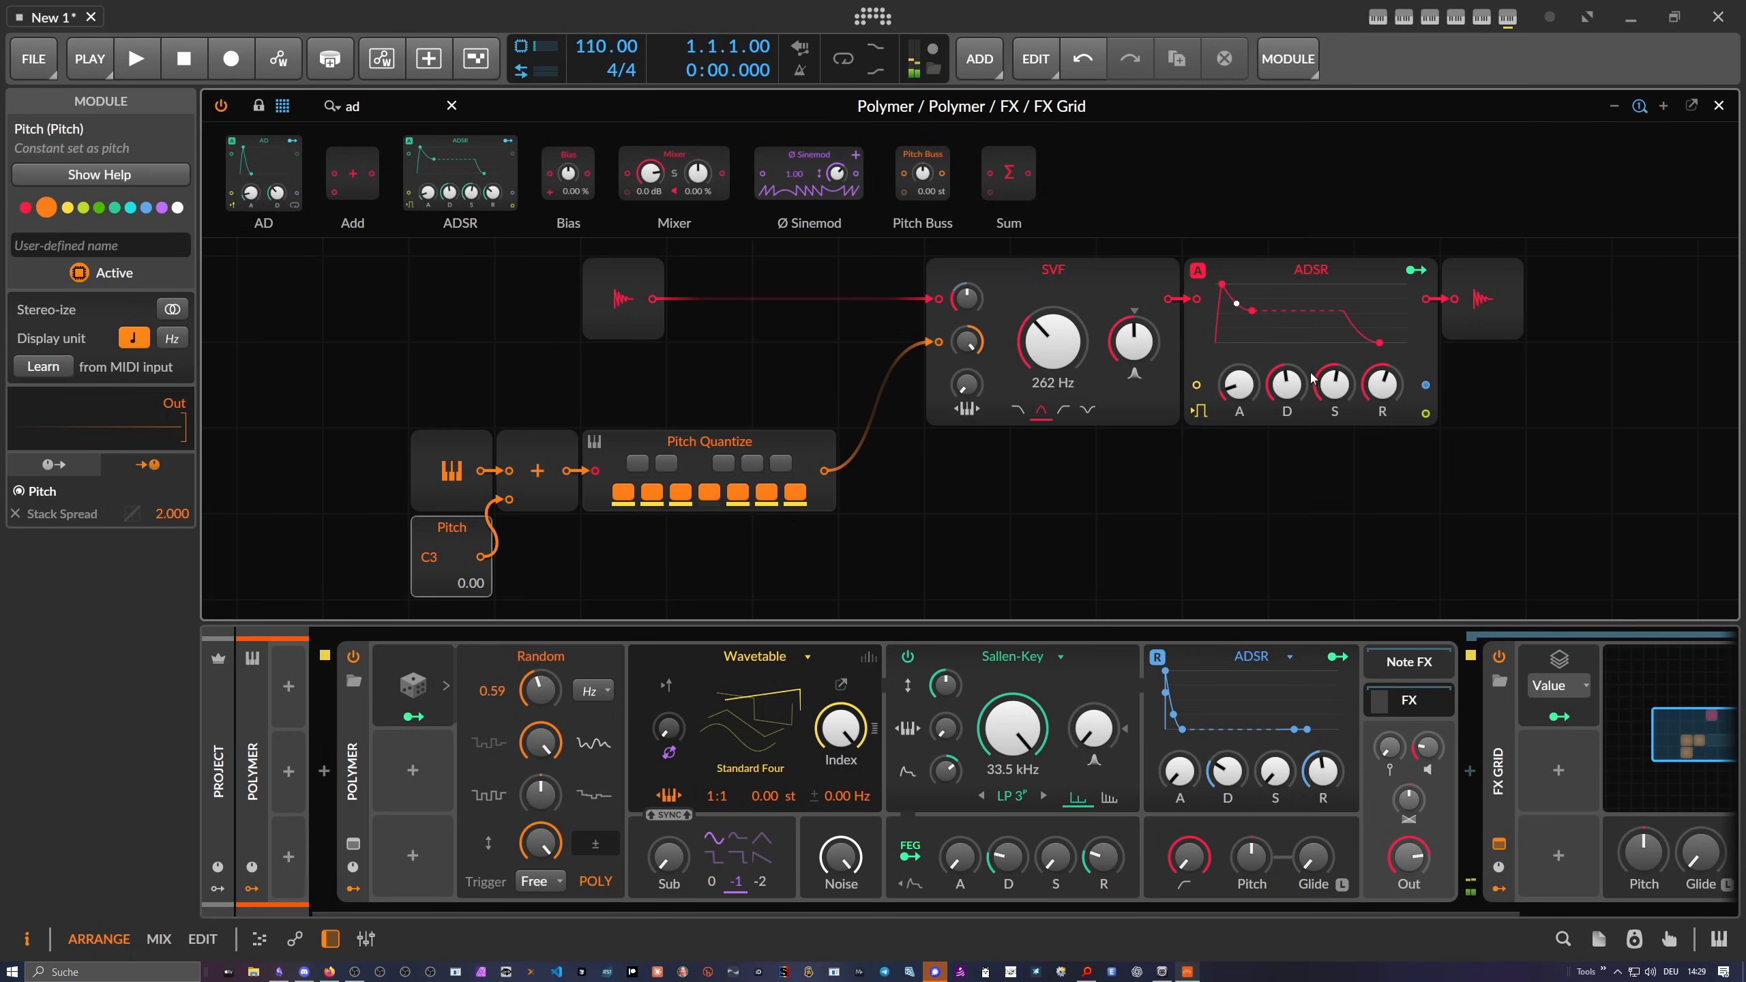
pyautogui.moveTo(1240, 385); pyautogui.dragTo(1239, 347)
pyautogui.moveTo(1334, 385); pyautogui.dragTo(1334, 323)
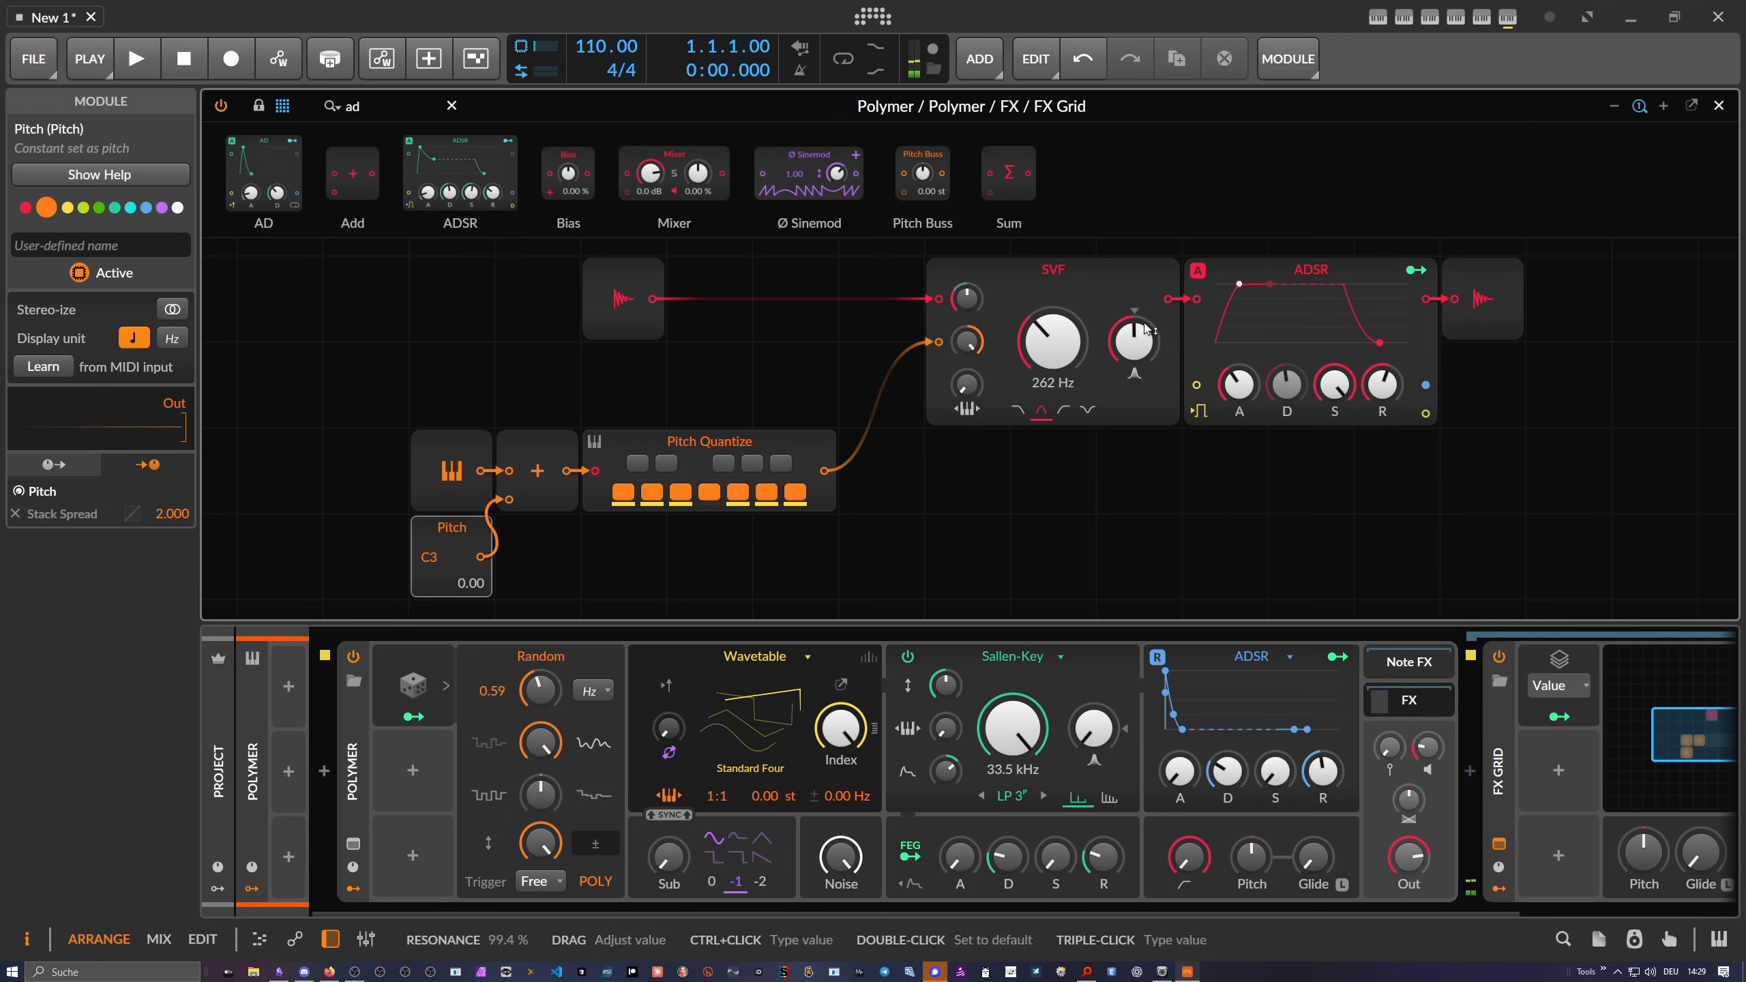
pyautogui.moveTo(1146, 330); pyautogui.dragTo(1139, 341)
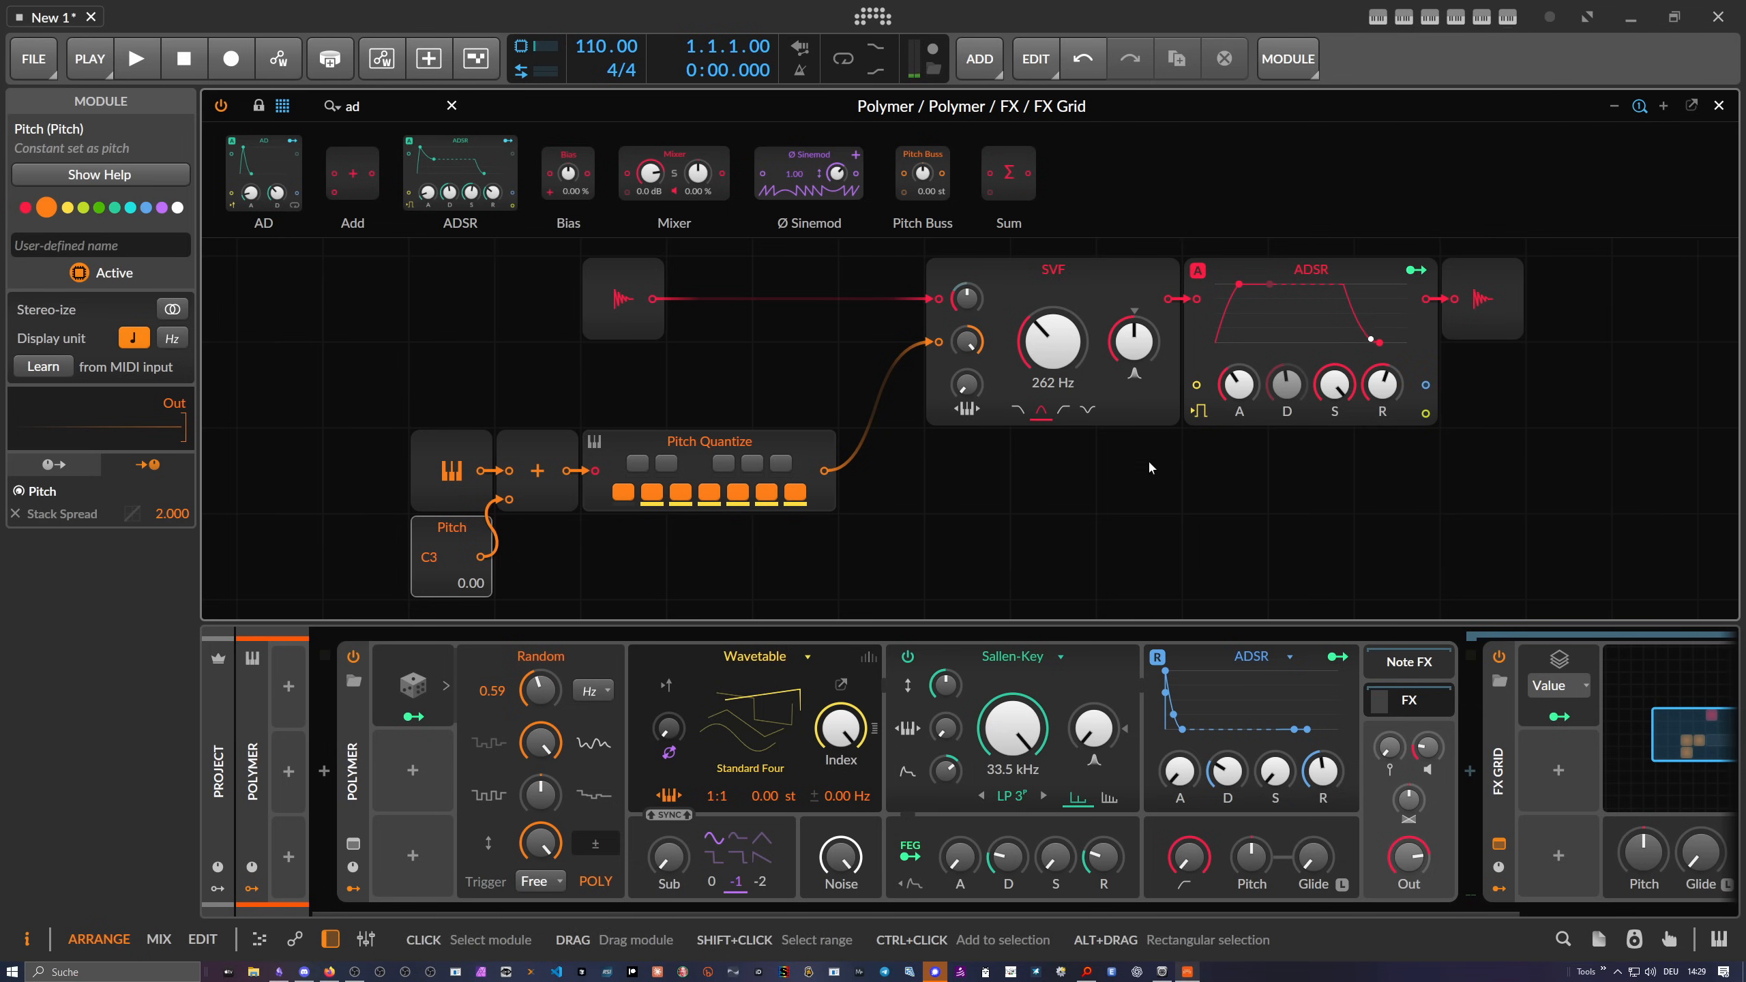
# Delete the FX Grid from Polymer's FX chain and remove the Random modulator from Polymer
pyautogui.click(1496, 762)
pyautogui.press('Delete')
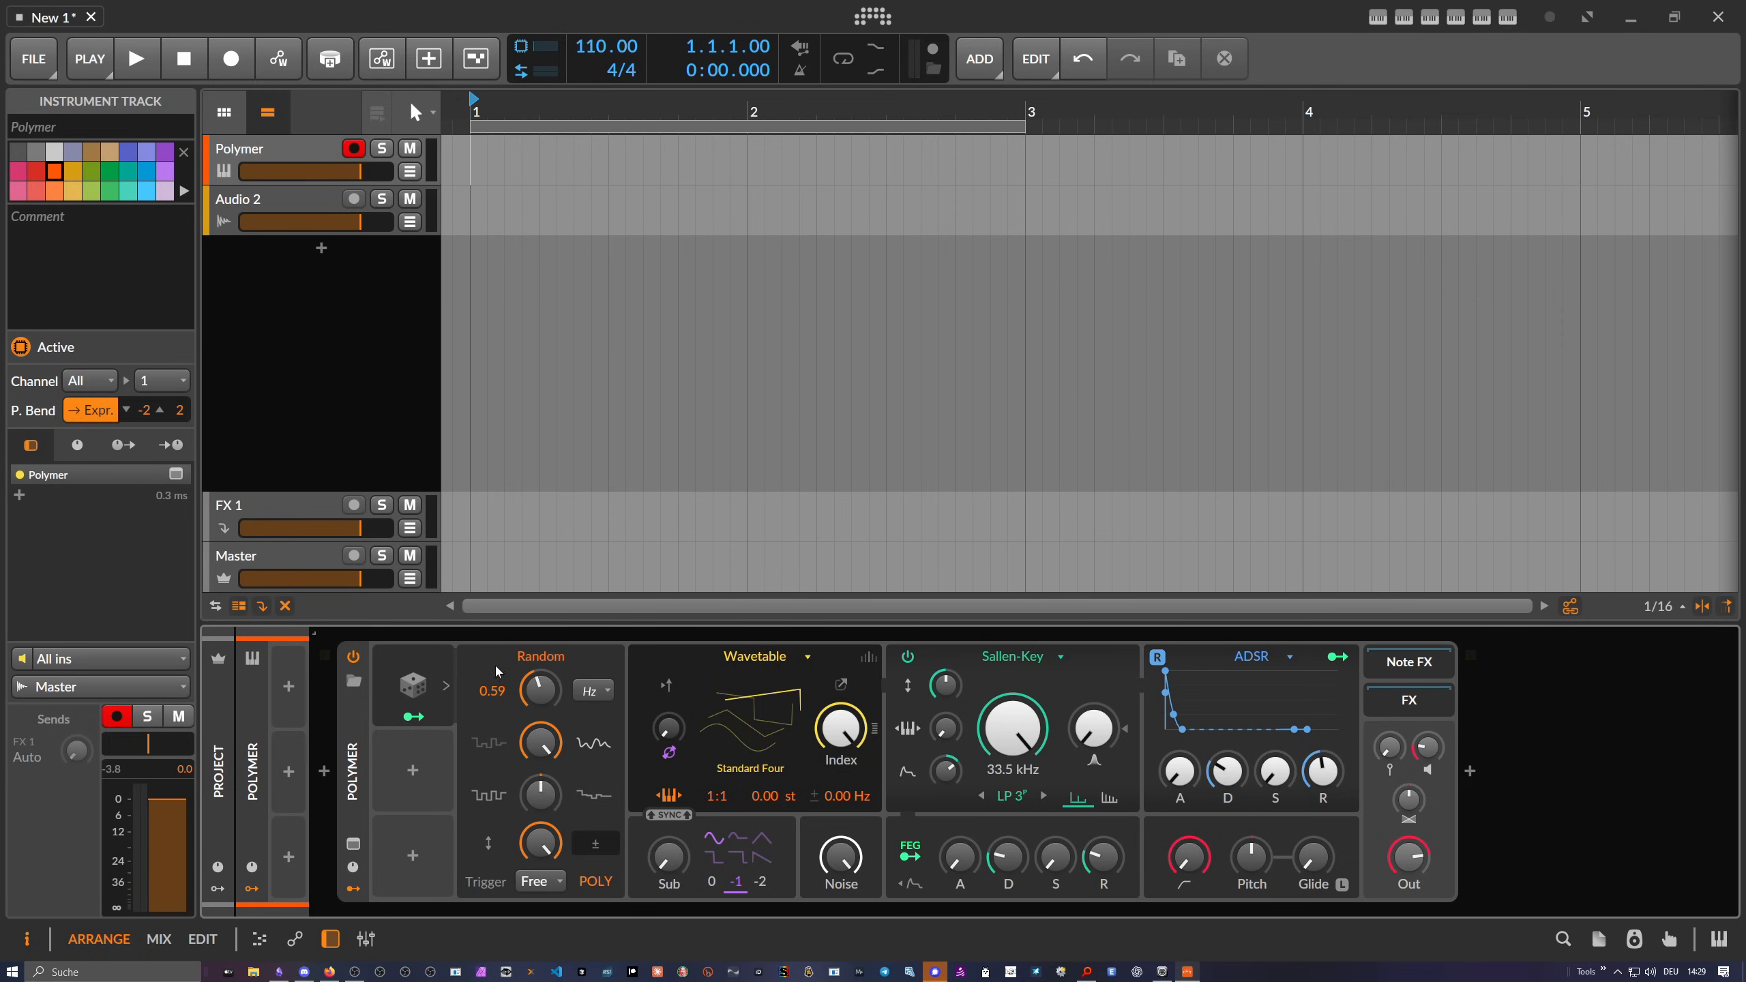
pyautogui.click(412, 684)
pyautogui.press('Delete')
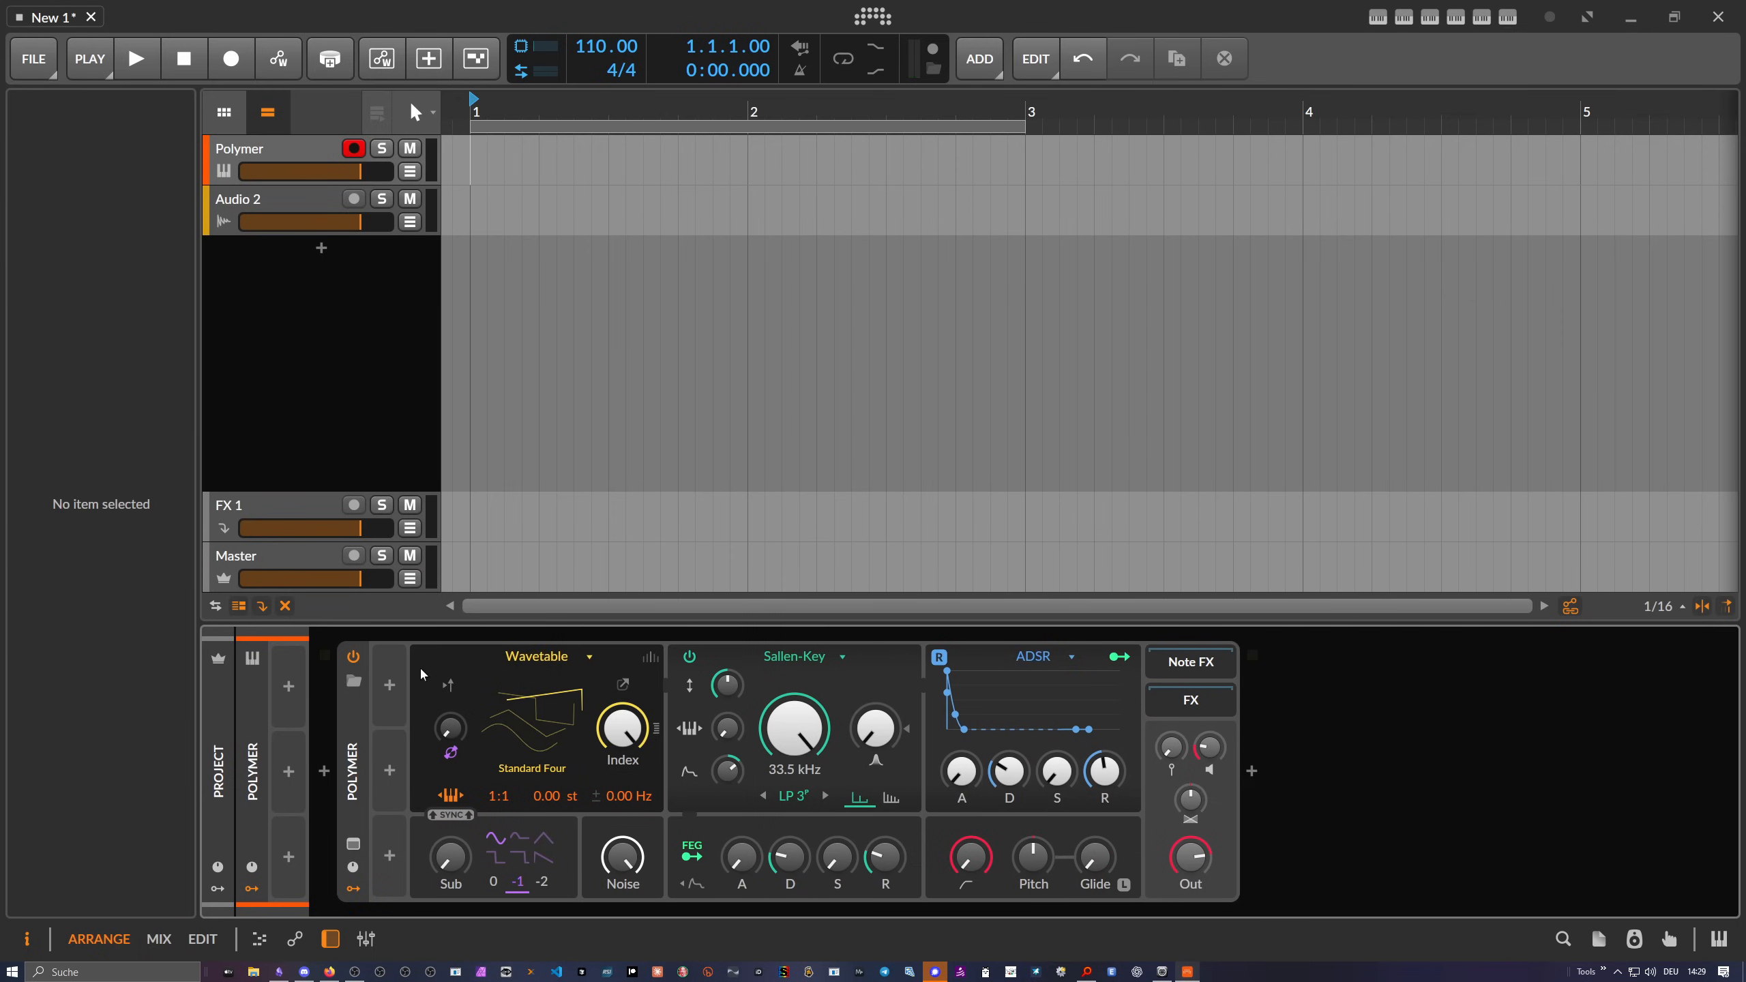
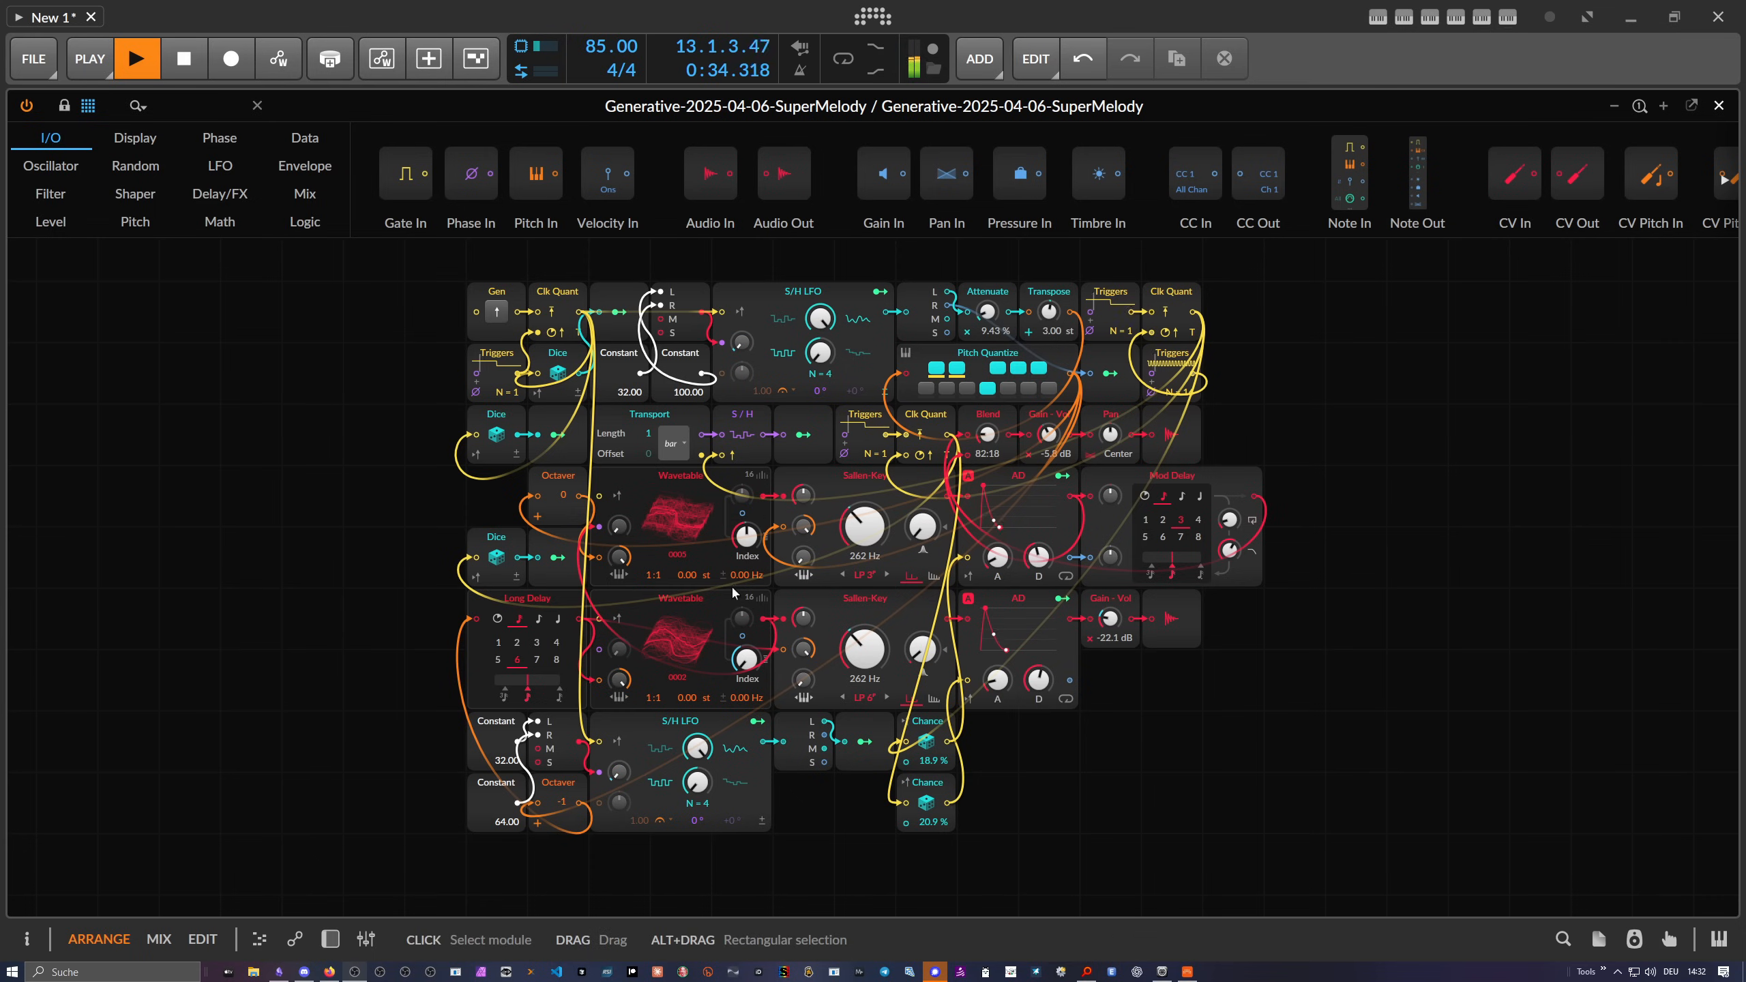
# Leave the SuperMelody Grid patch for the arranger, showing the device chain and the clip launcher beside the timeline
pyautogui.click(422, 459)
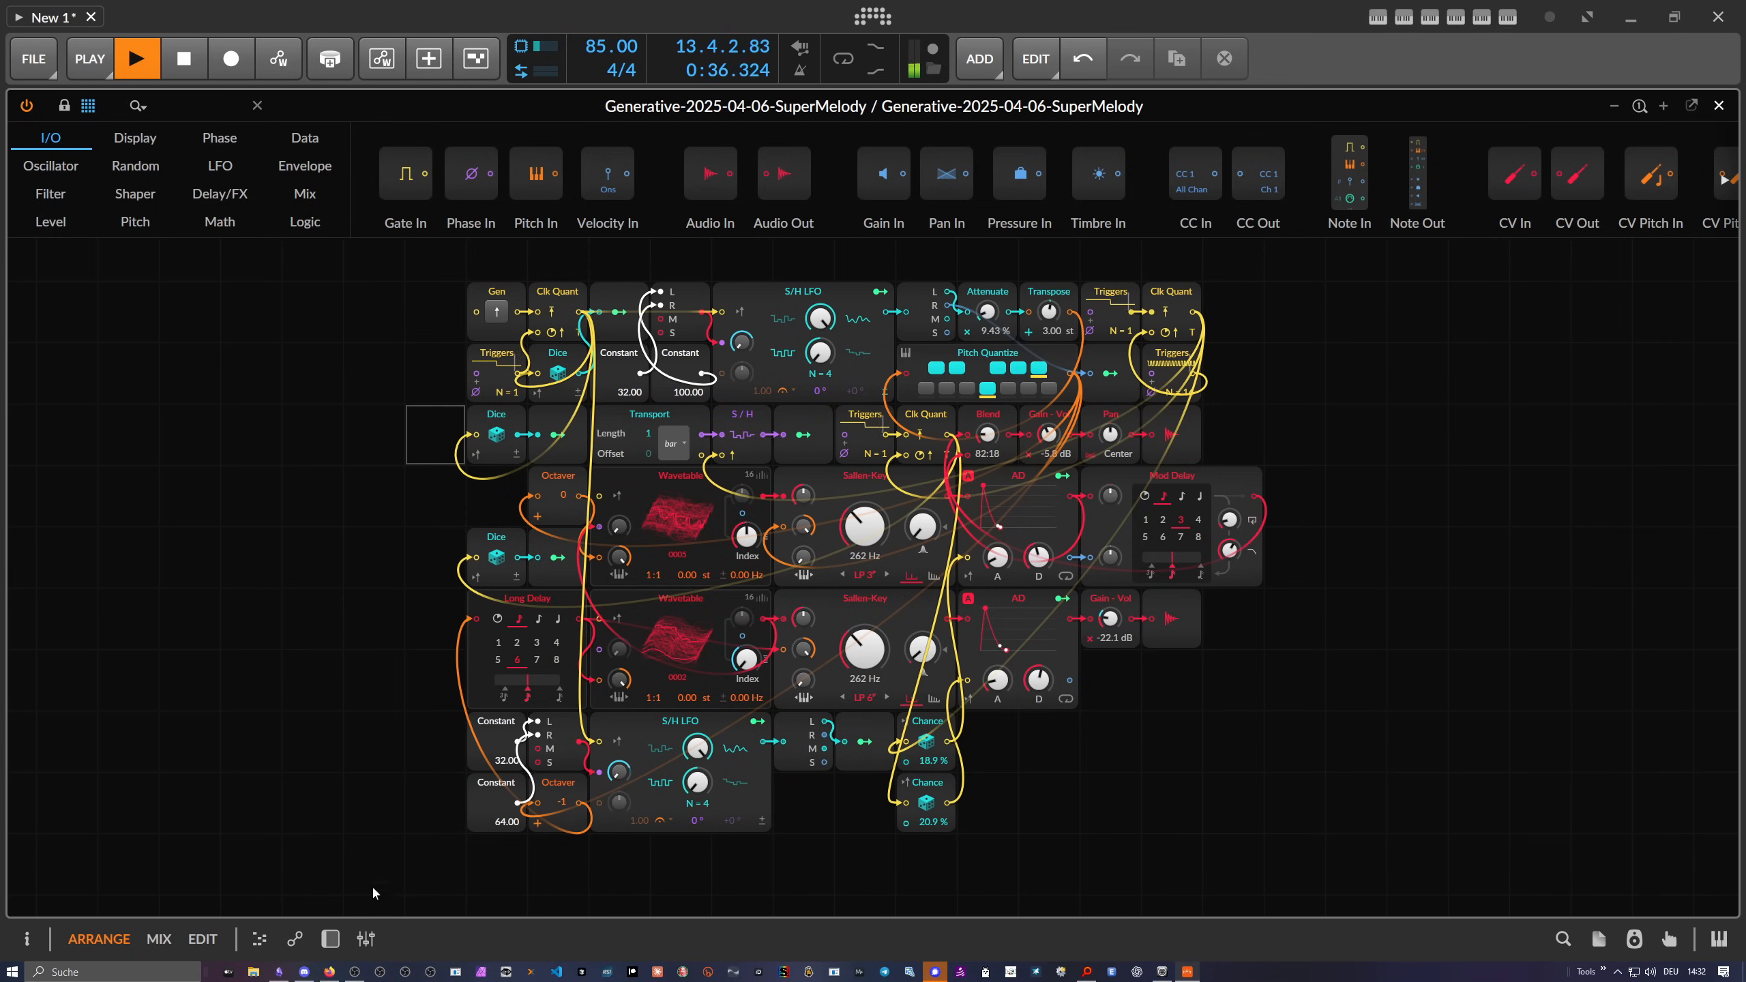
pyautogui.click(331, 938)
pyautogui.click(1718, 105)
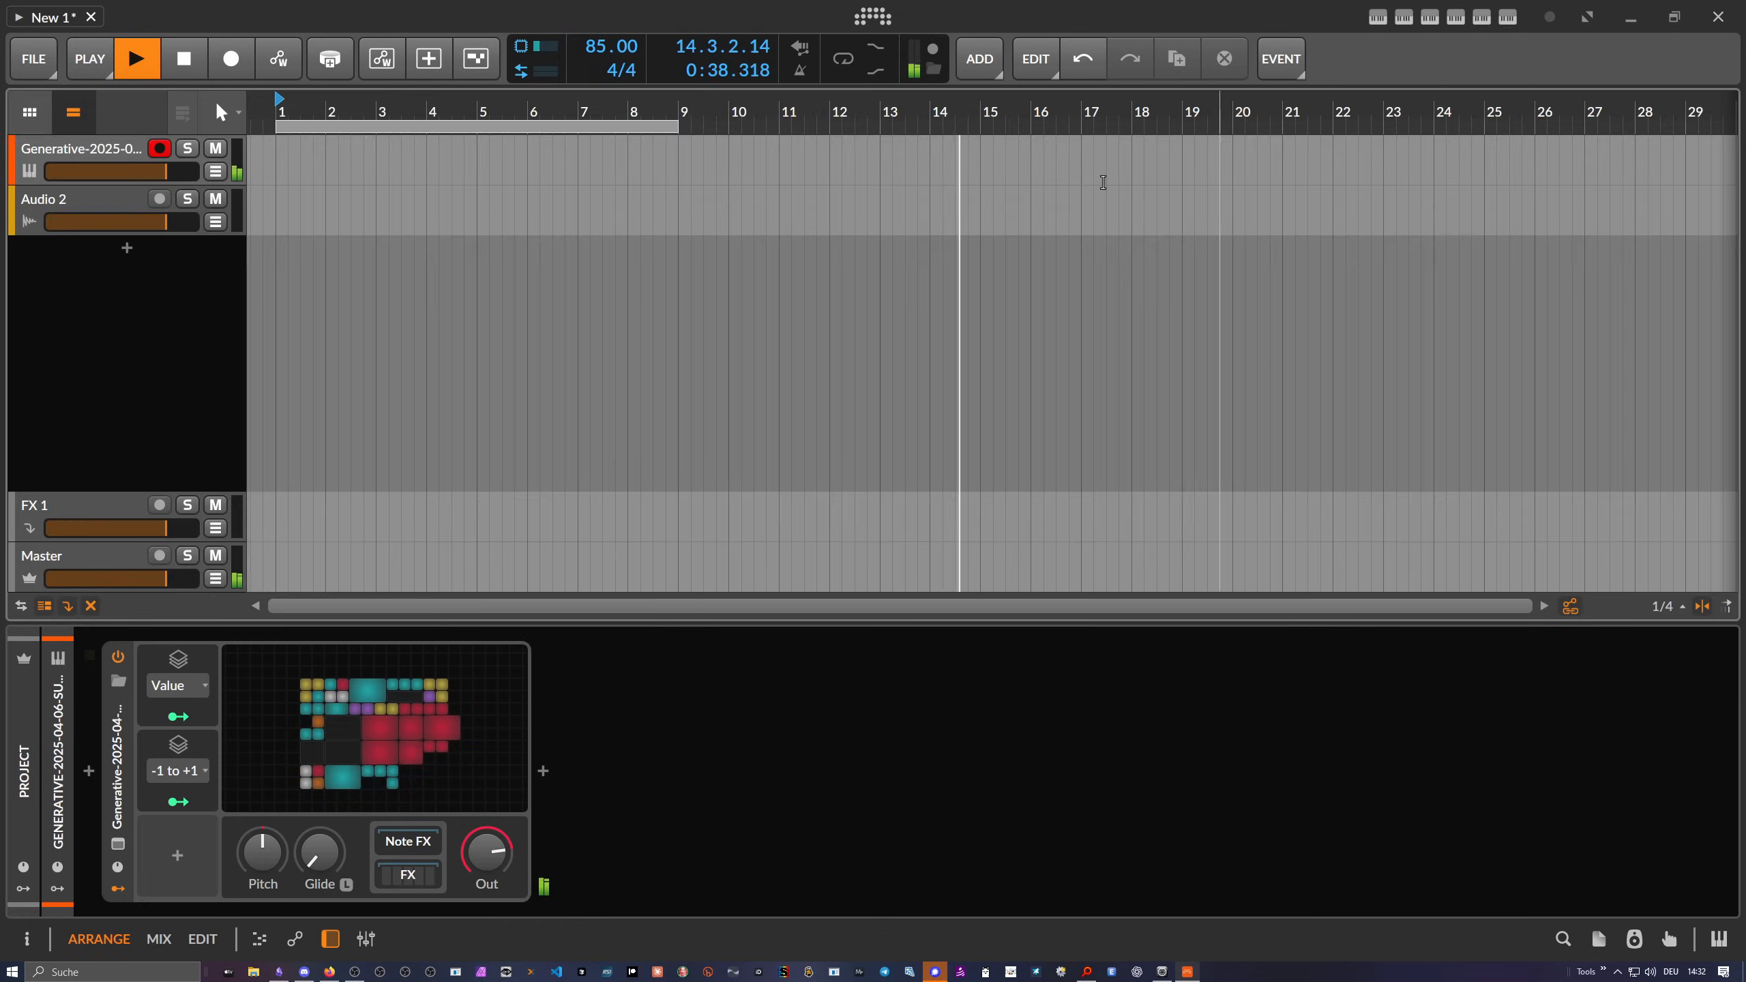
pyautogui.moveTo(290, 116); pyautogui.dragTo(291, 143)
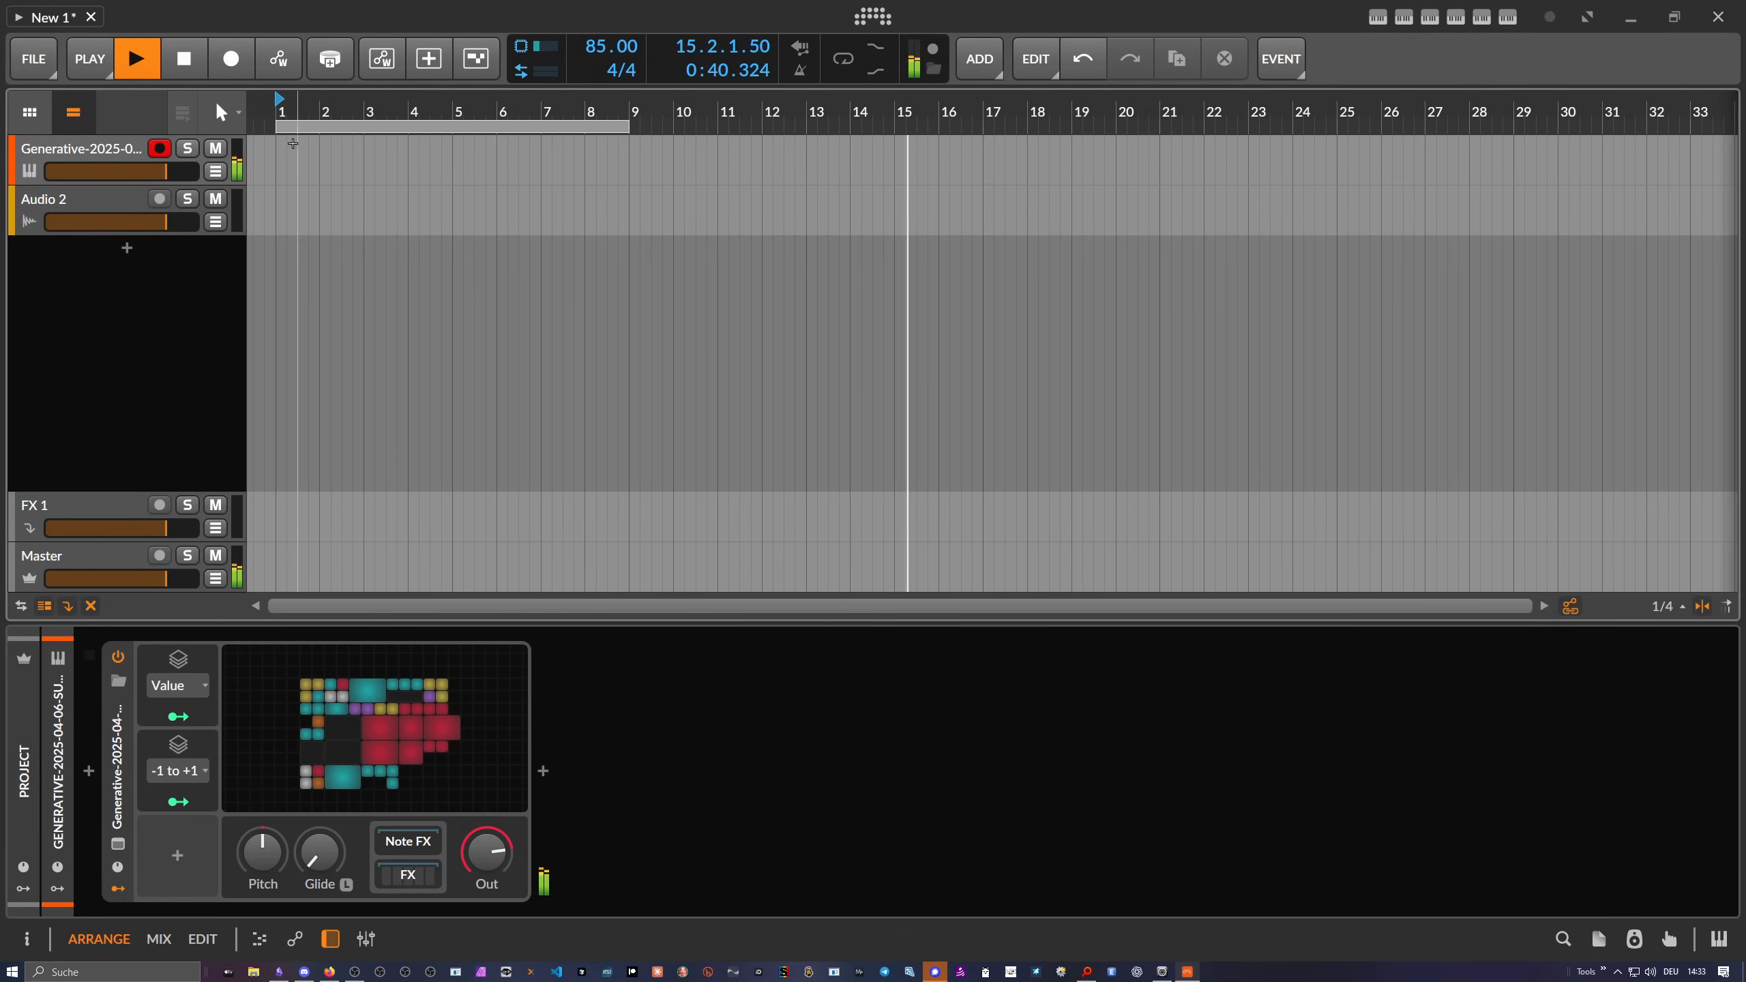
pyautogui.click(30, 113)
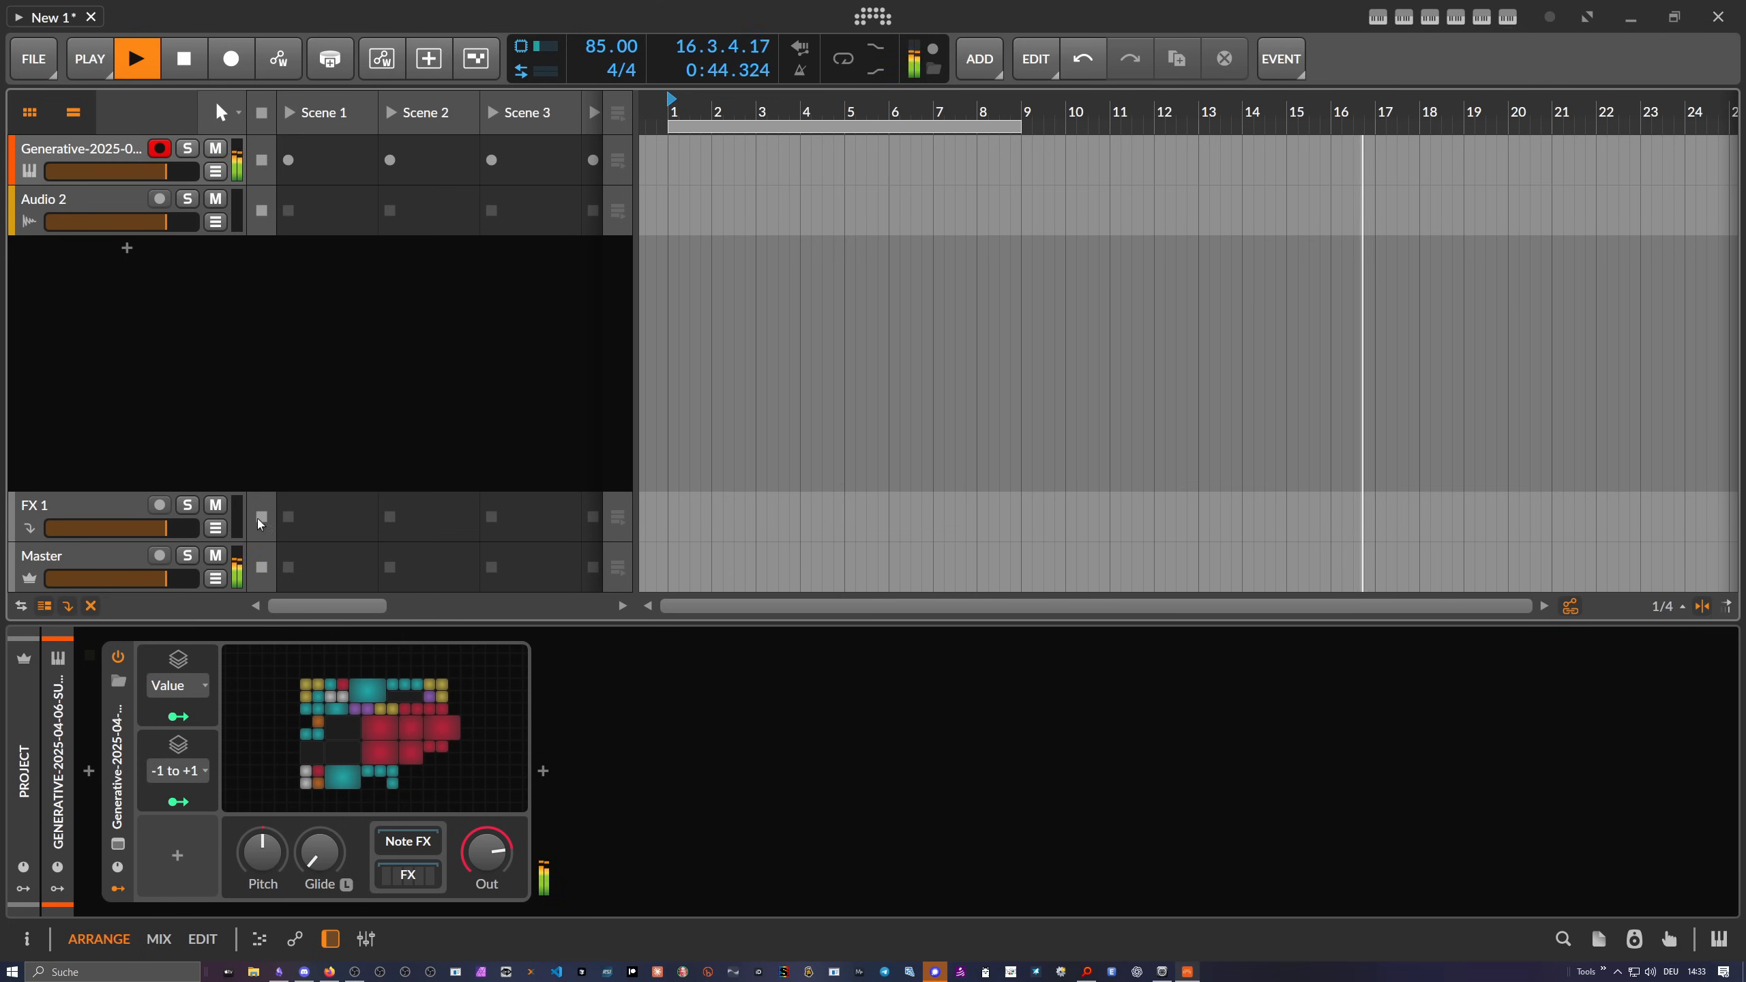
pyautogui.click(118, 767)
pyautogui.click(31, 939)
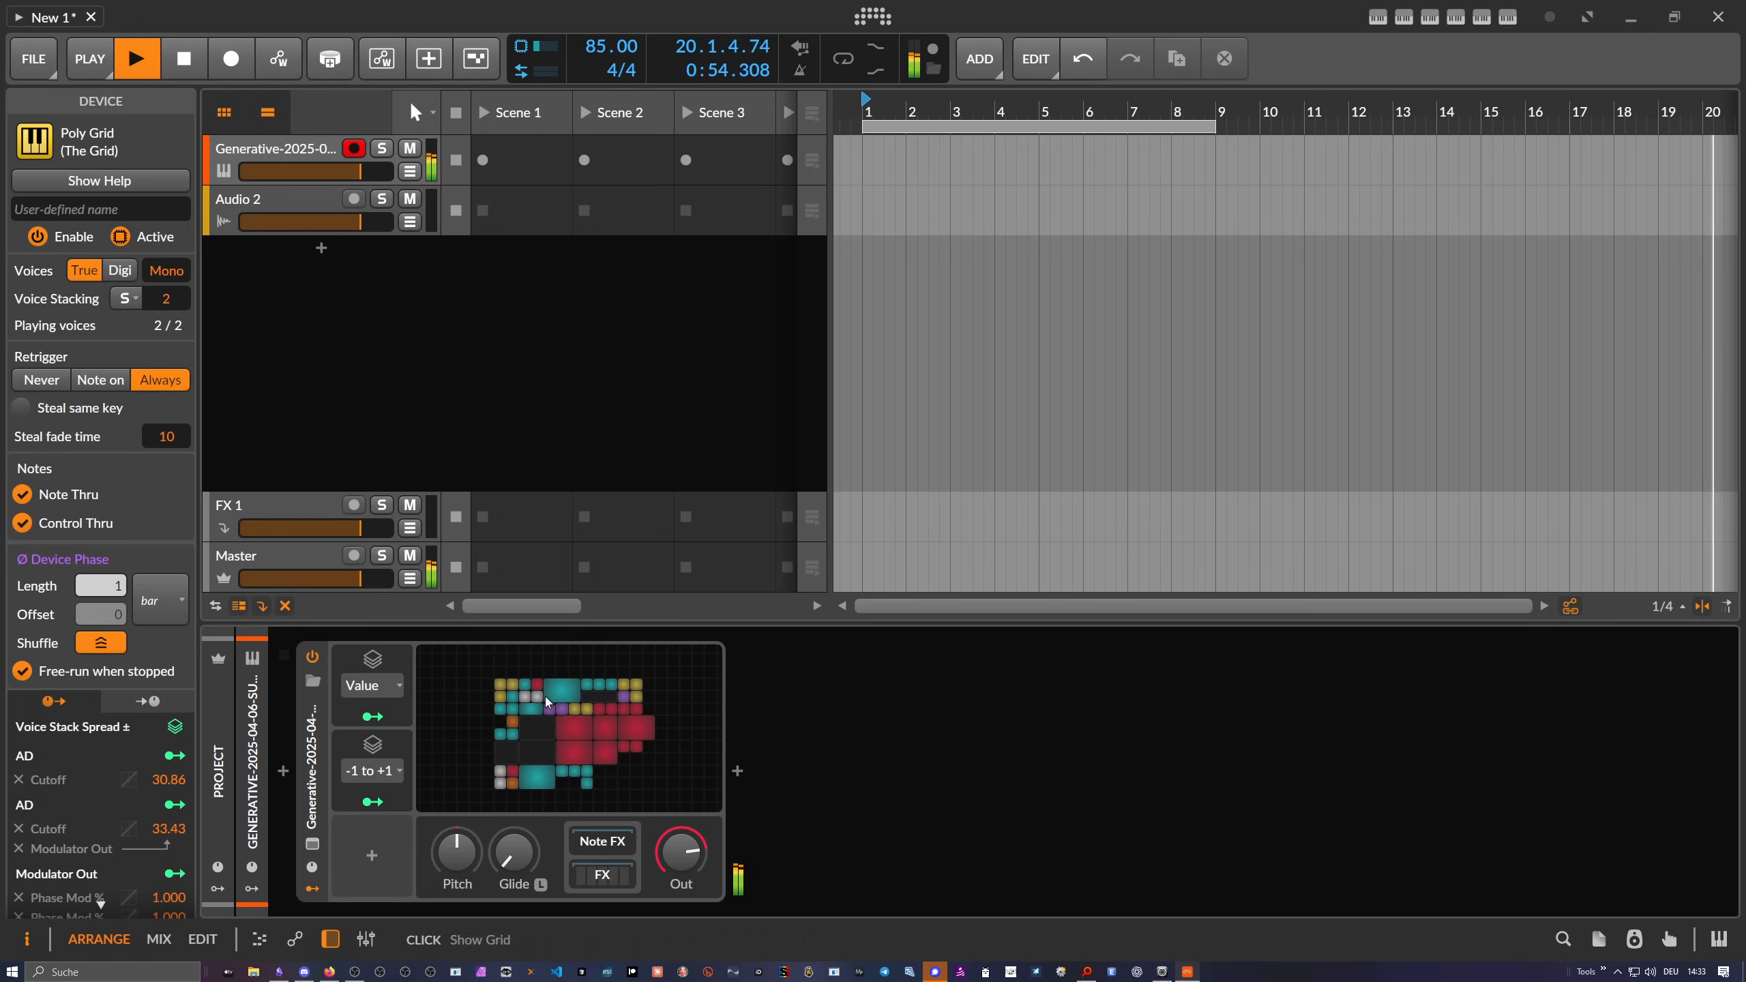
pyautogui.click(456, 715)
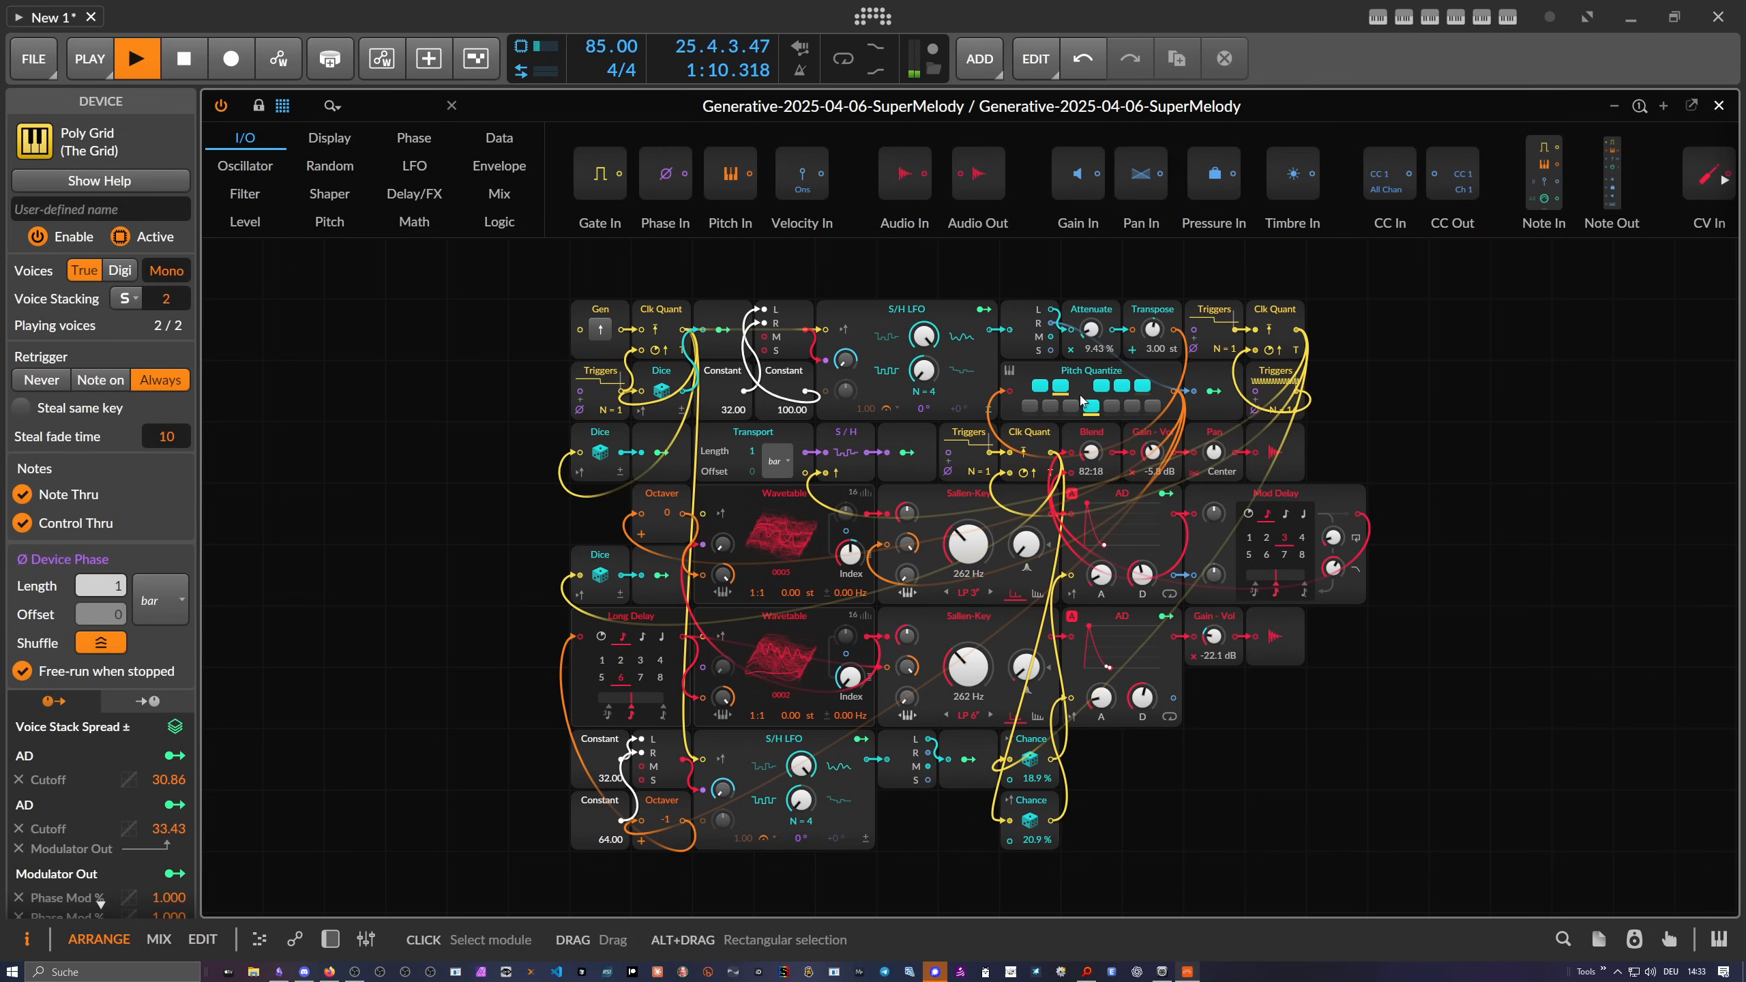
pyautogui.scroll(1, 922, 431)
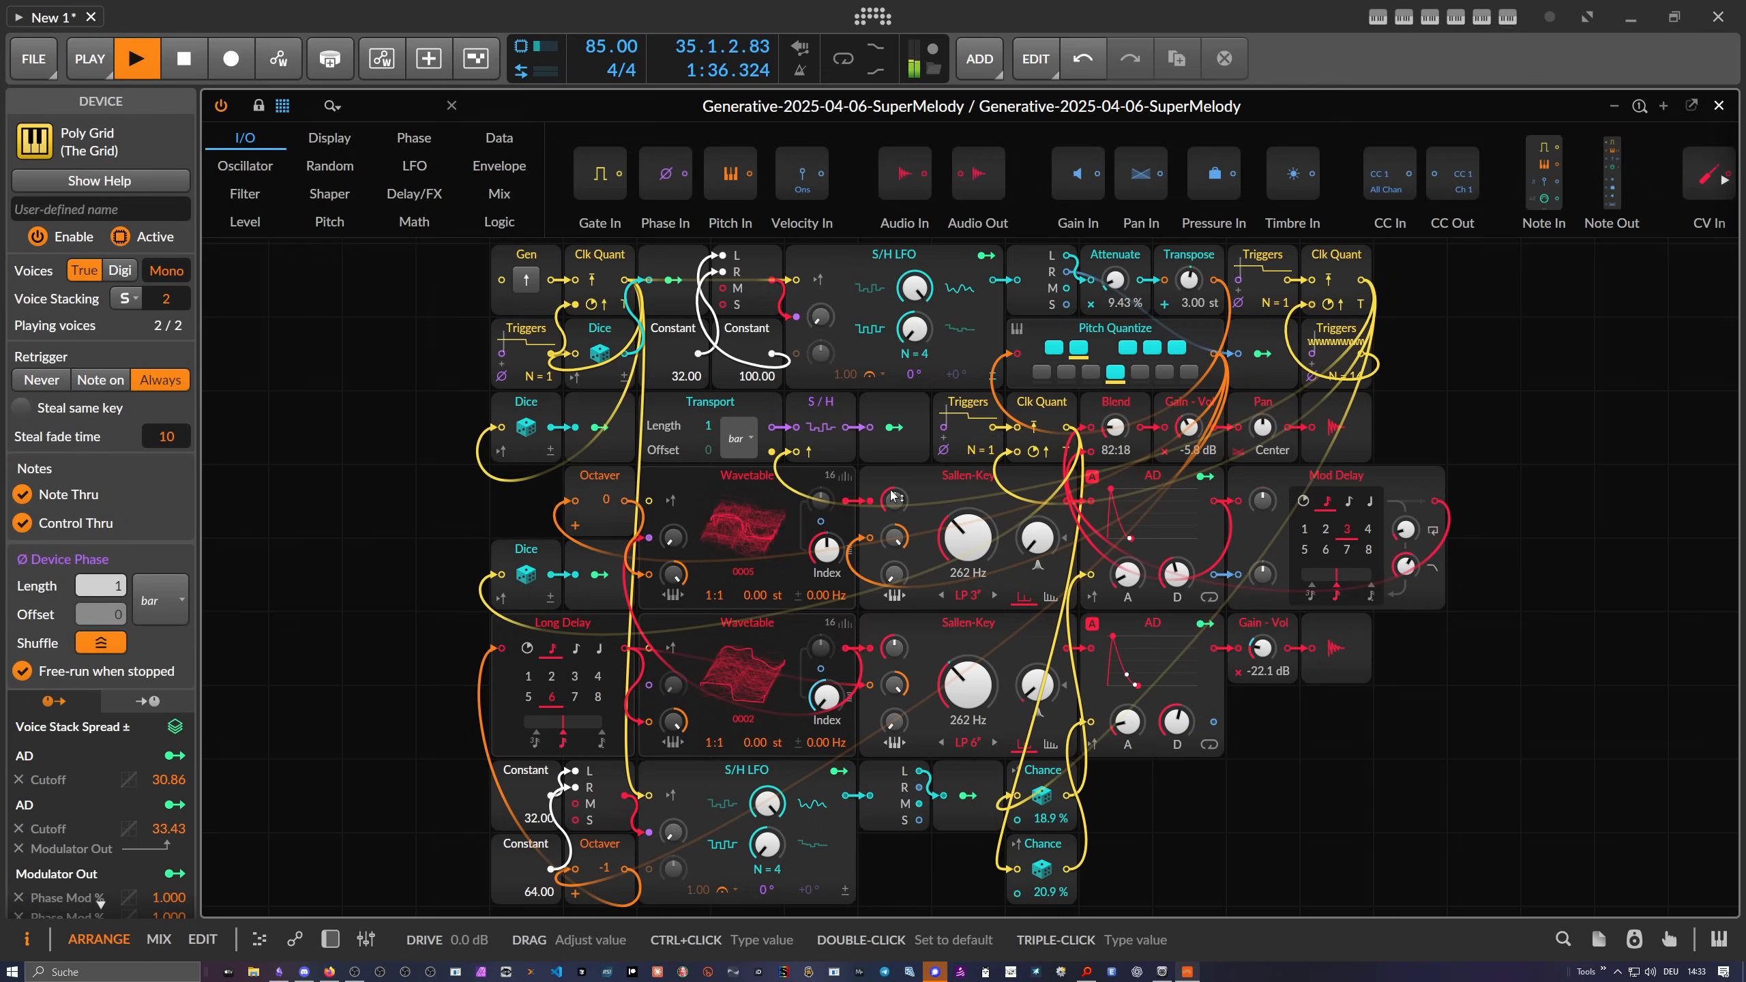
pyautogui.scroll(-1, 877, 477)
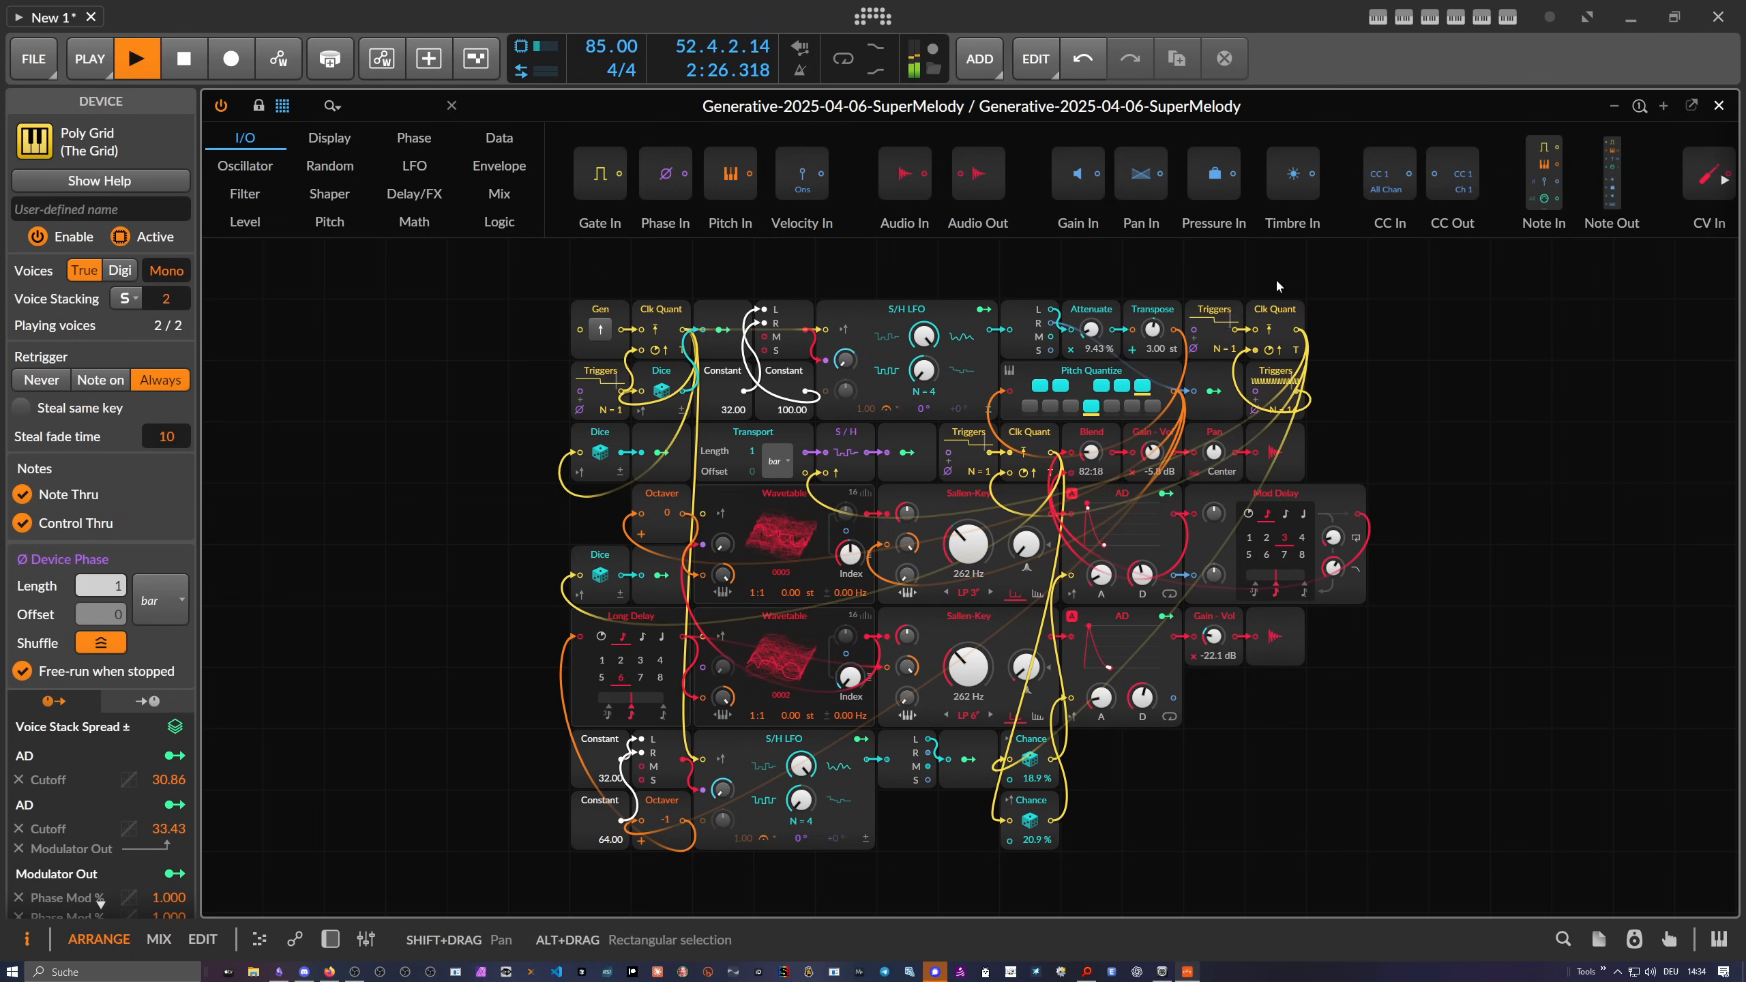
# View the Chord Maker script's options and close them without generating anything
pyautogui.click(1378, 18)
pyautogui.click(1396, 19)
pyautogui.click(1397, 21)
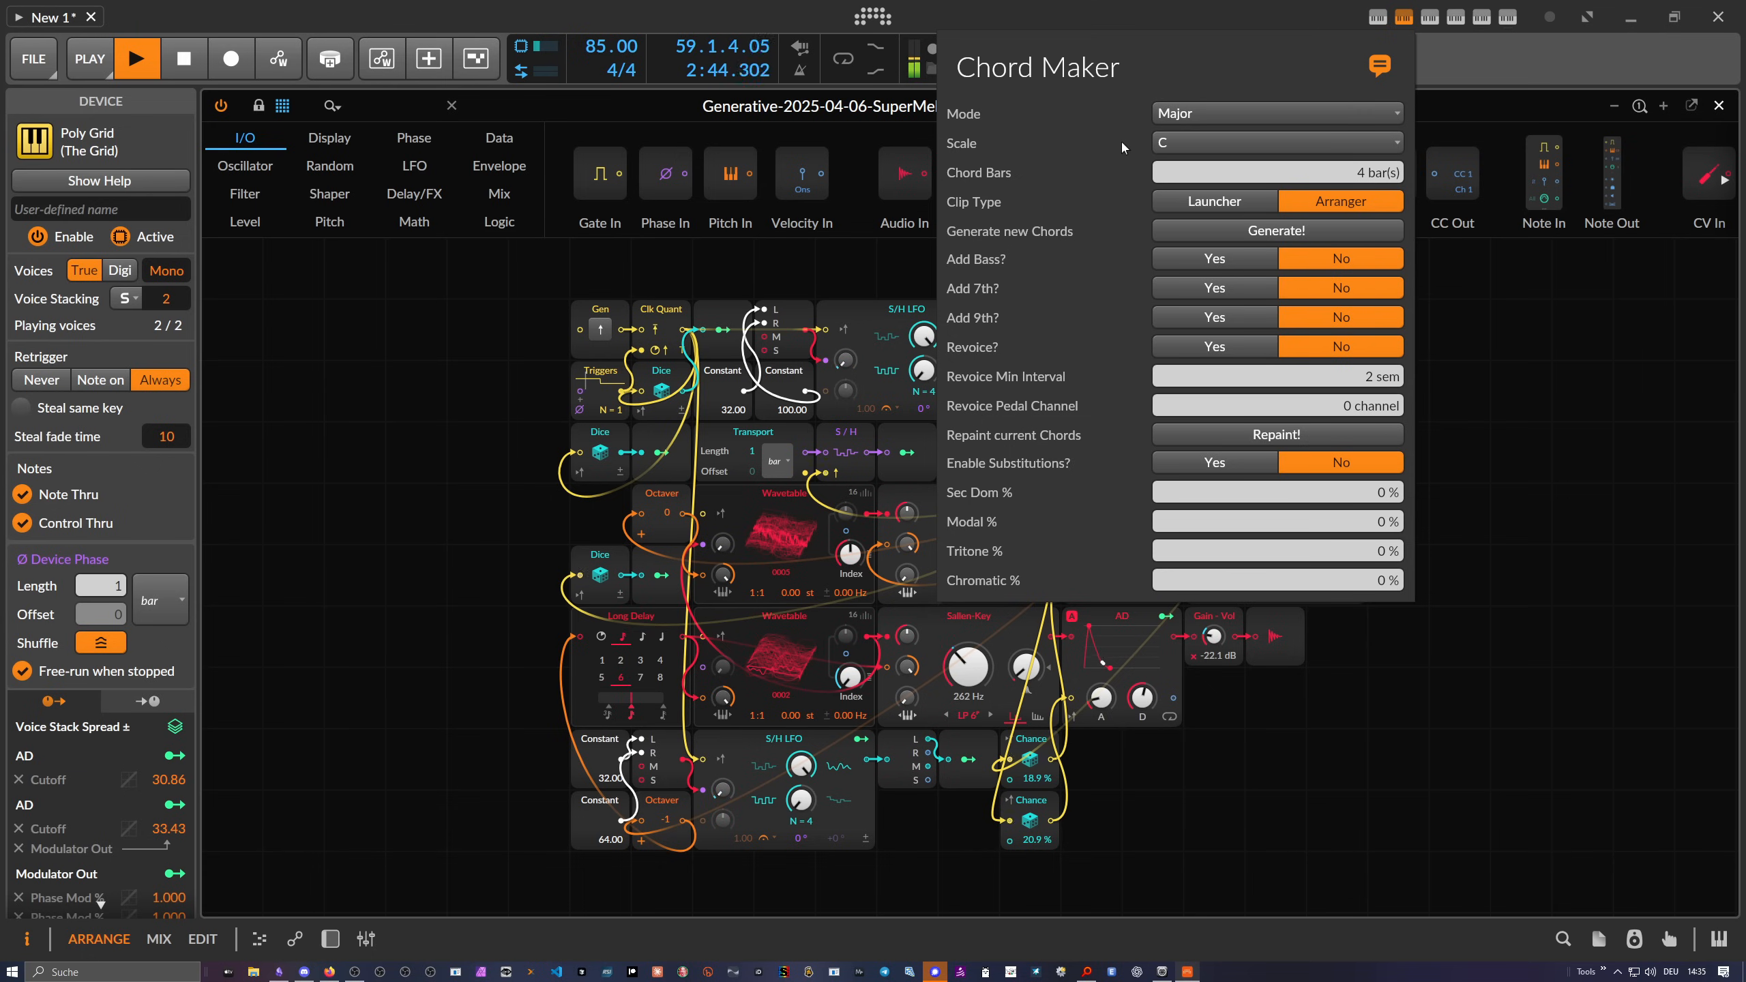
pyautogui.click(1404, 17)
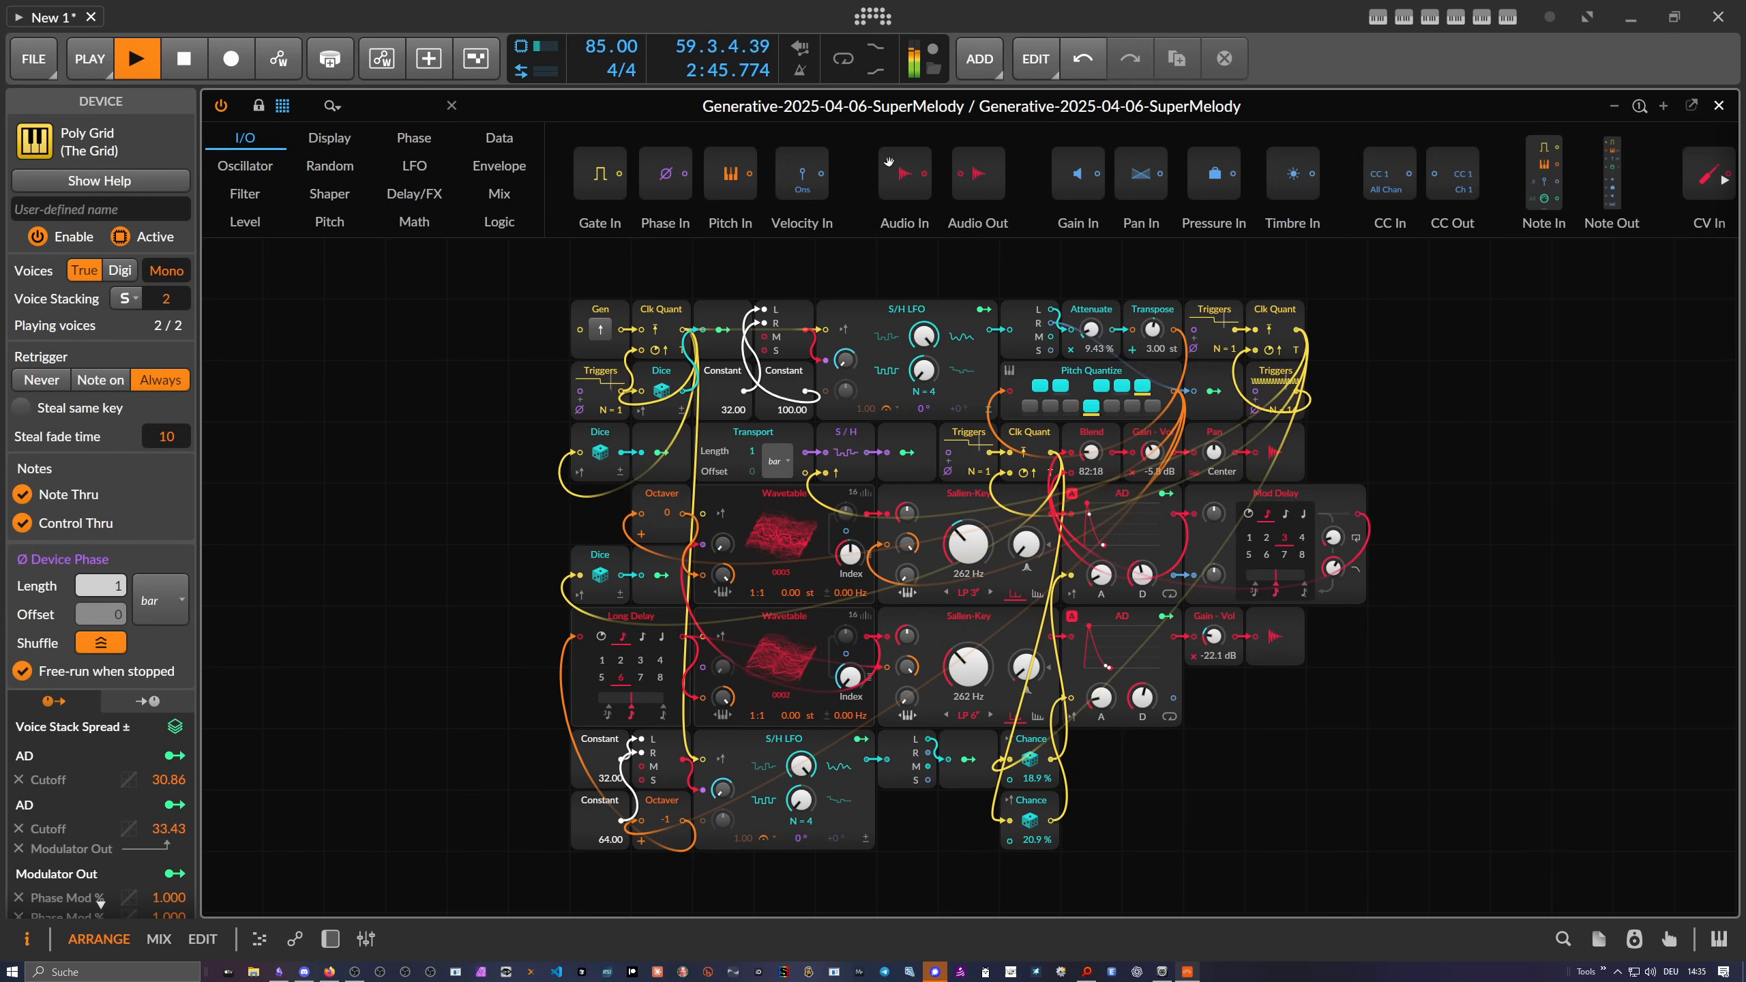
# Close the Grid patch, create a clip in the SuperMelody track's Scene 1 slot and open it for note editing
pyautogui.click(1719, 105)
pyautogui.click(534, 154)
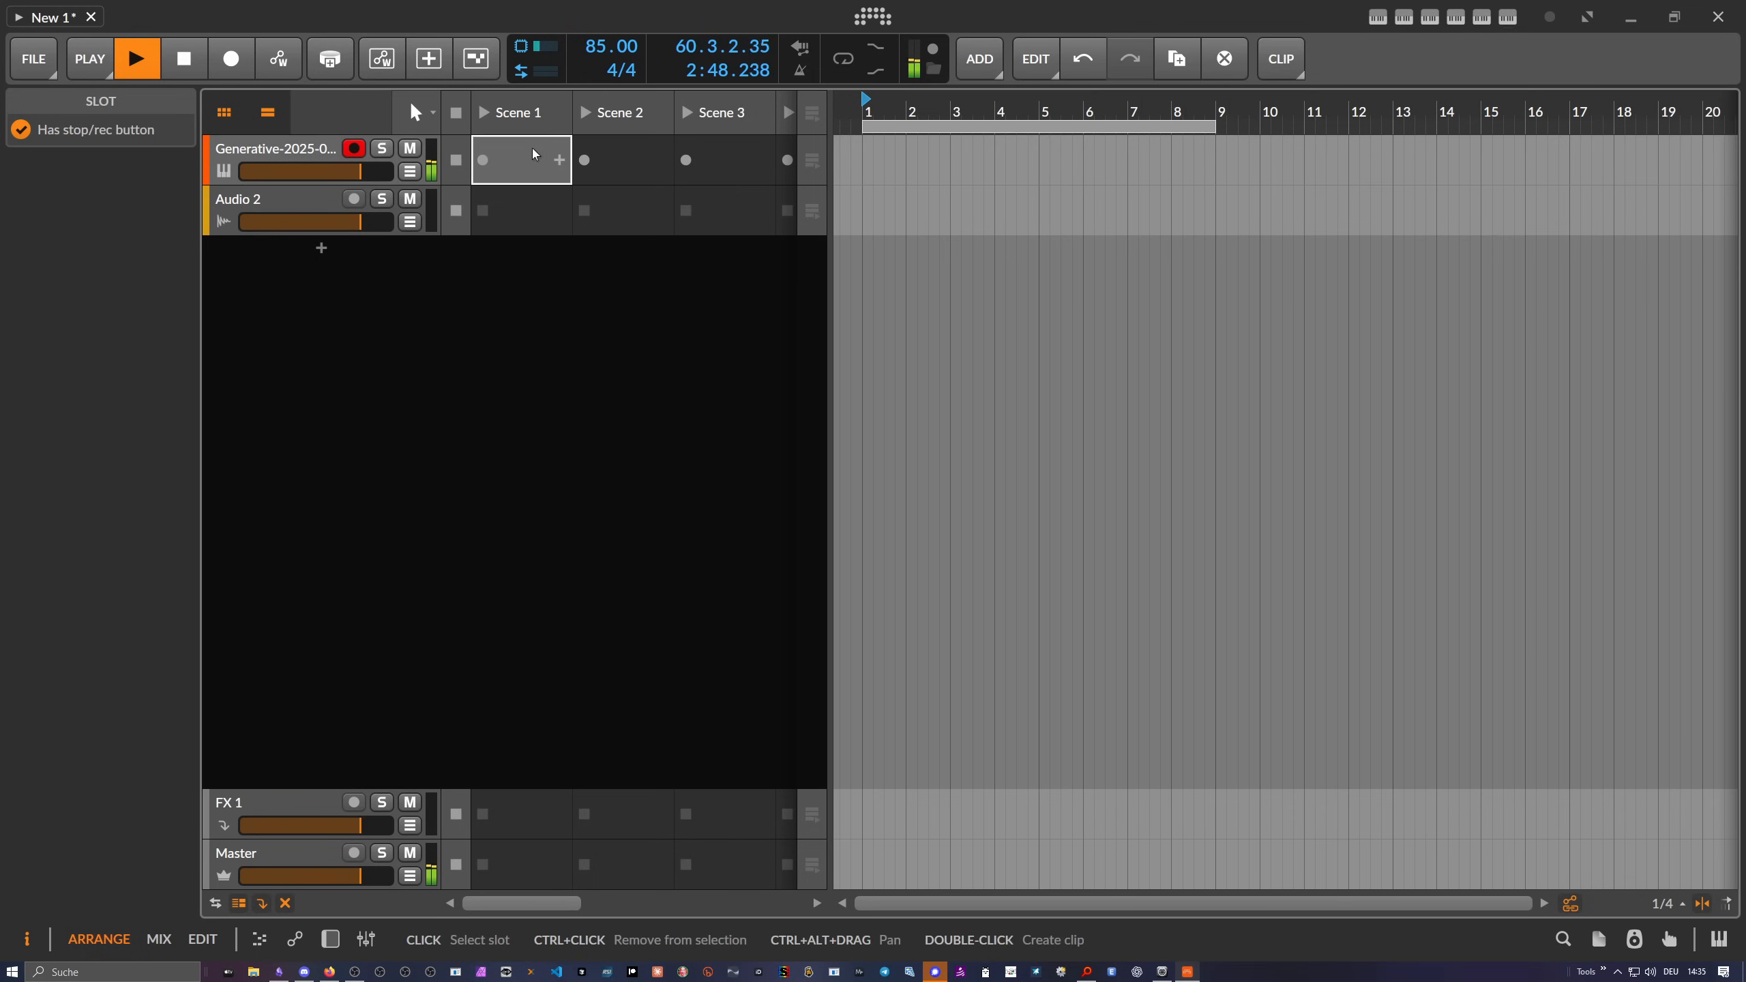
pyautogui.doubleClick(534, 154)
pyautogui.doubleClick(526, 155)
pyautogui.moveTo(726, 112); pyautogui.dragTo(759, 106)
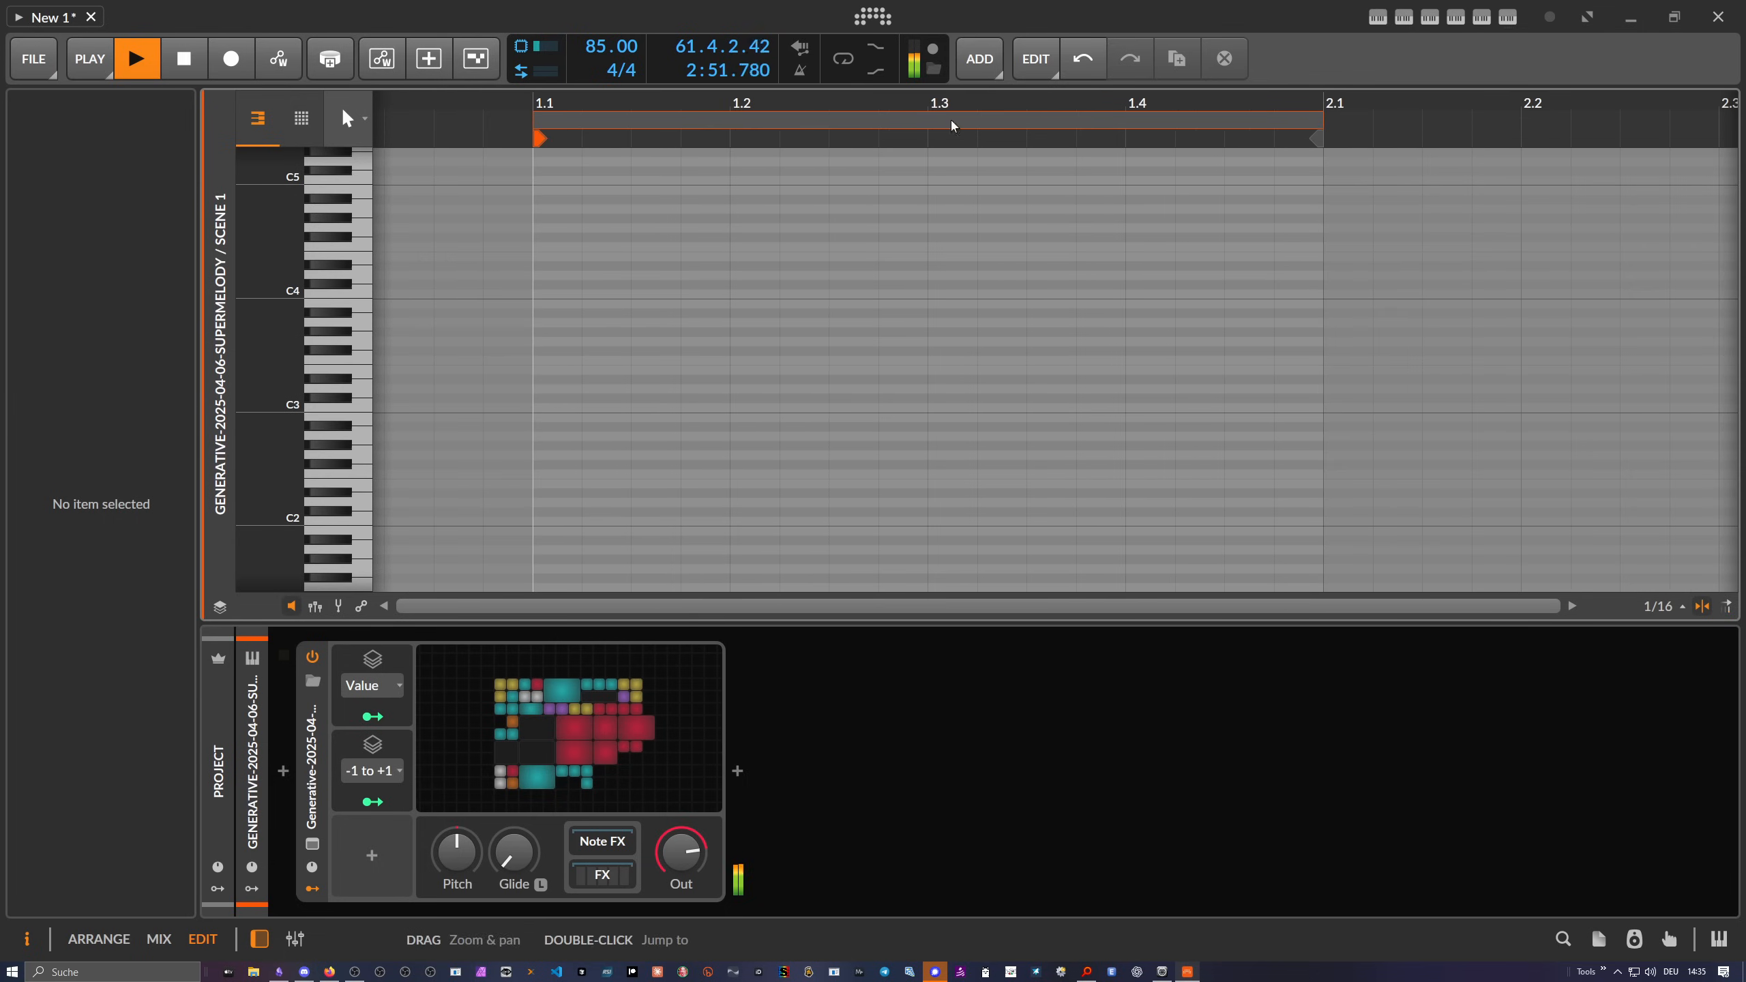
# Set Melody Maker's clip type to Launcher and generate a new one-bar C major sequence in the Scene 1 clip
pyautogui.click(1483, 22)
pyautogui.click(1430, 20)
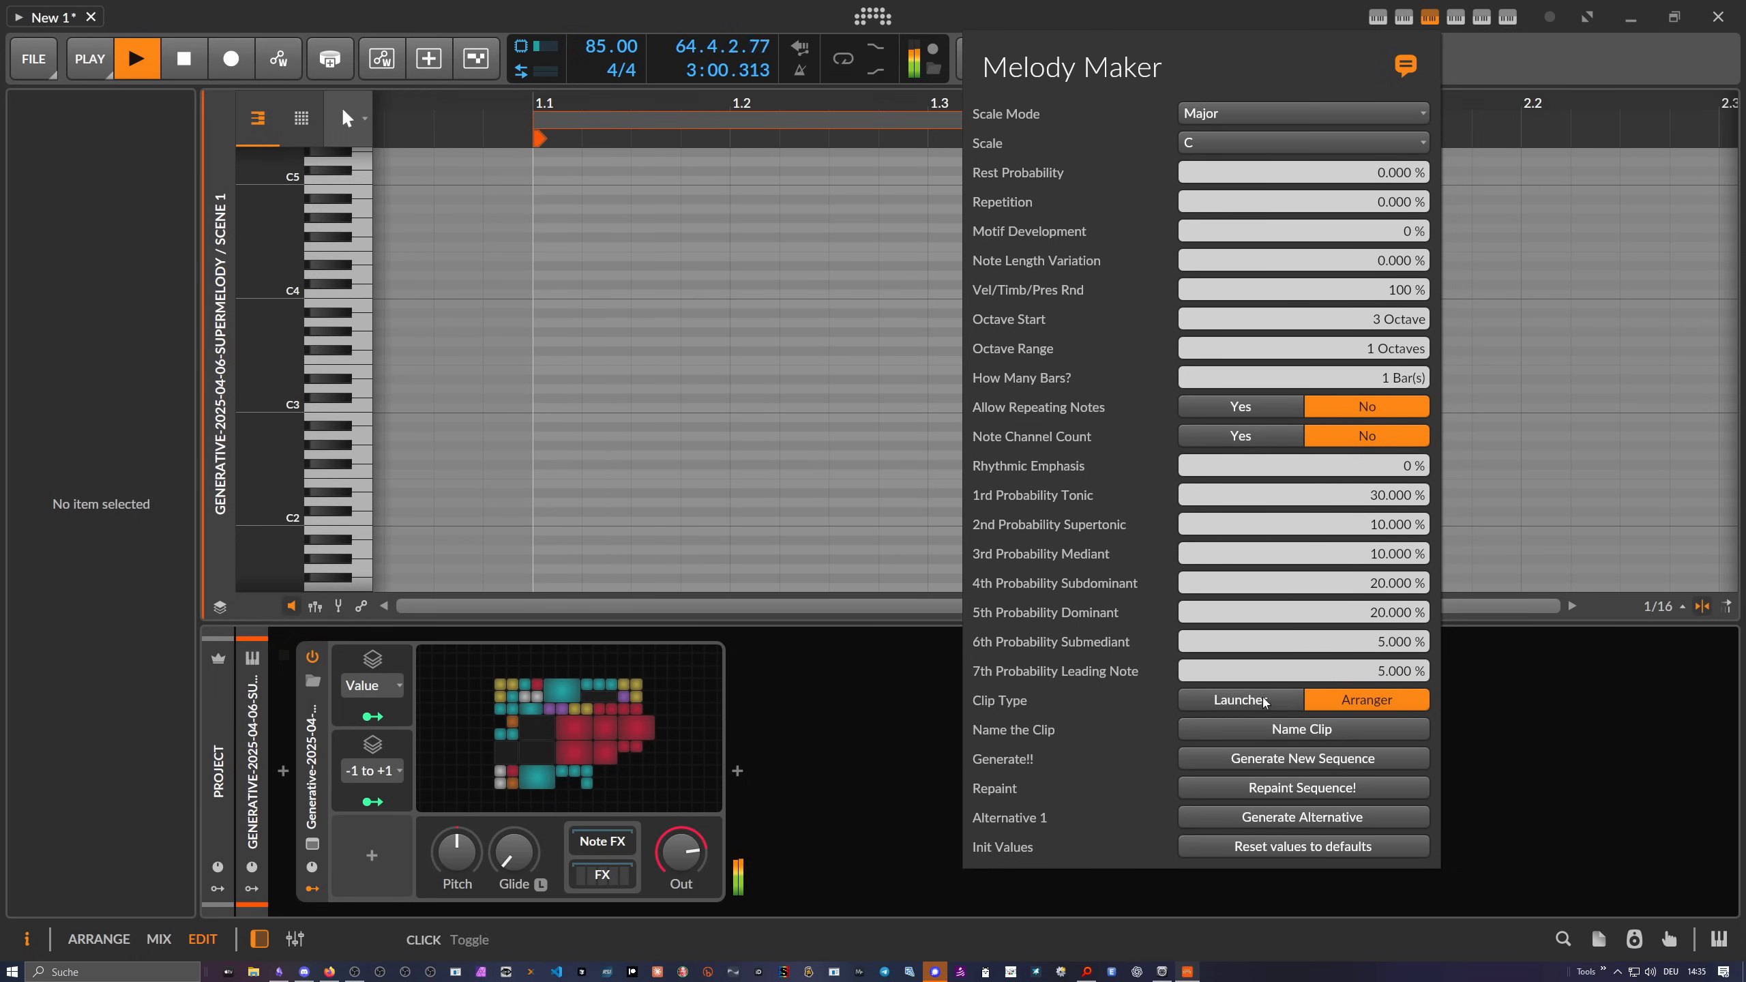
pyautogui.click(1240, 700)
pyautogui.click(1281, 759)
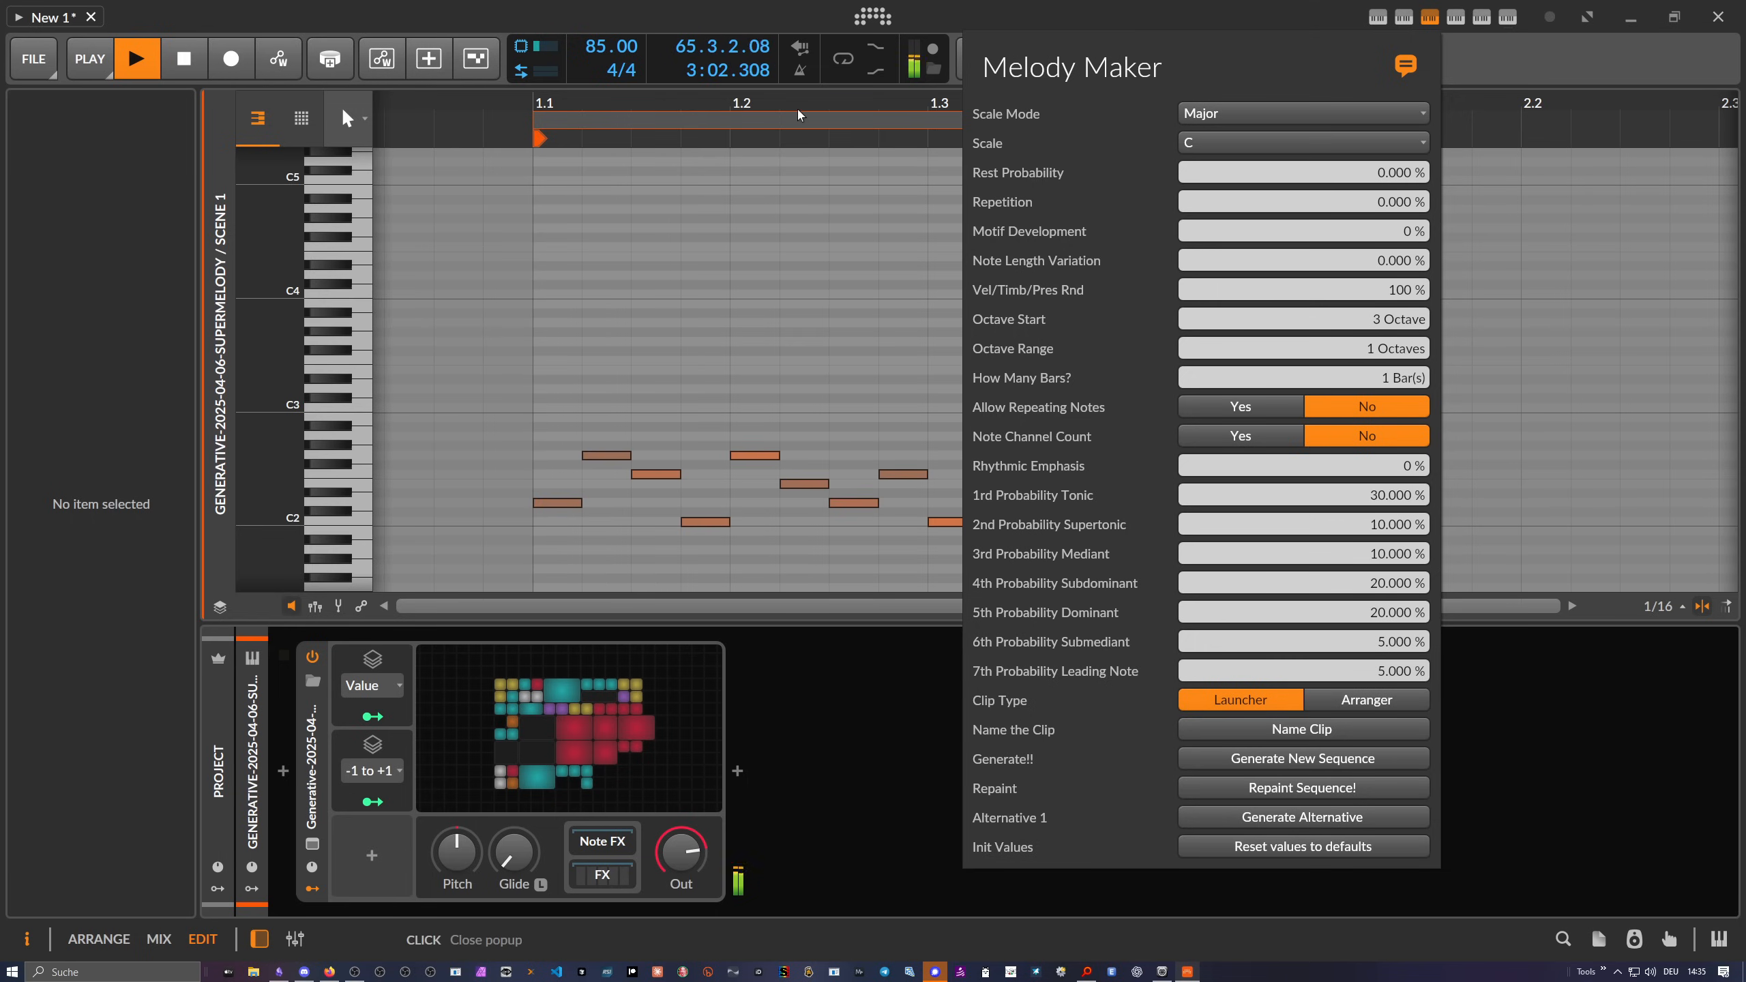
pyautogui.click(789, 130)
pyautogui.moveTo(780, 106); pyautogui.dragTo(722, 165)
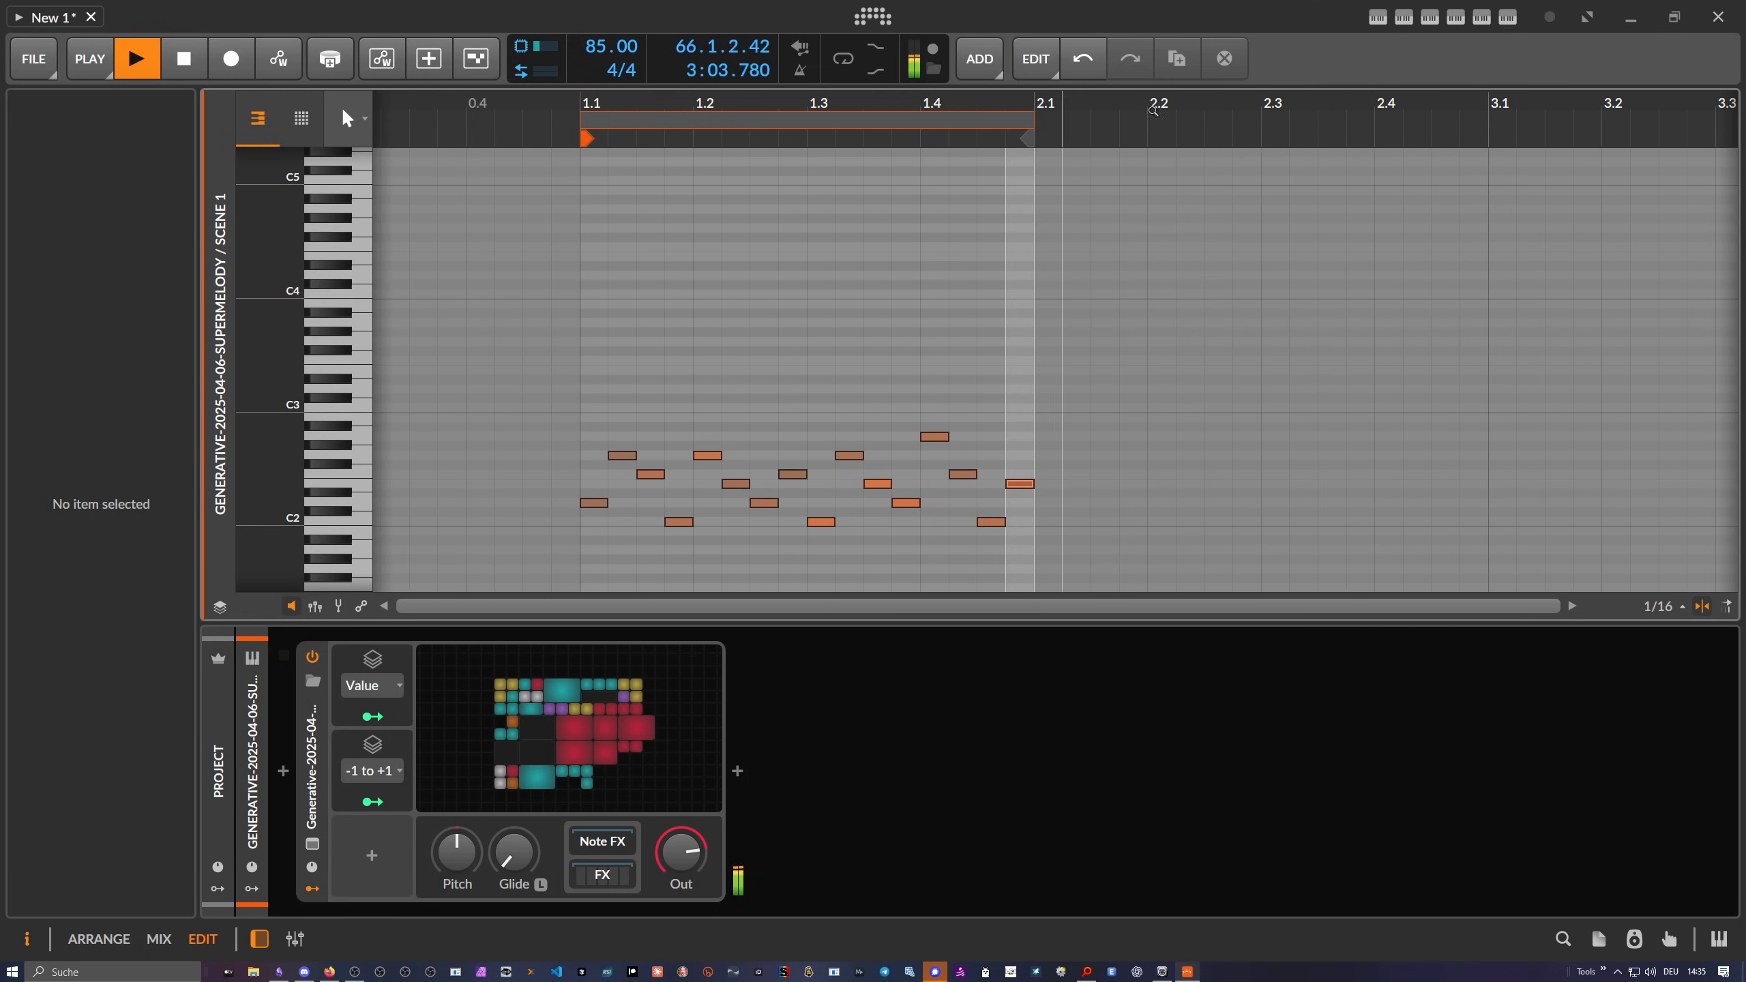
# Regenerate the Melody Maker sequence several times to replace the notes in the Scene 1 clip
pyautogui.click(1420, 24)
pyautogui.click(1284, 758)
pyautogui.click(1283, 759)
pyautogui.click(1284, 760)
pyautogui.click(920, 382)
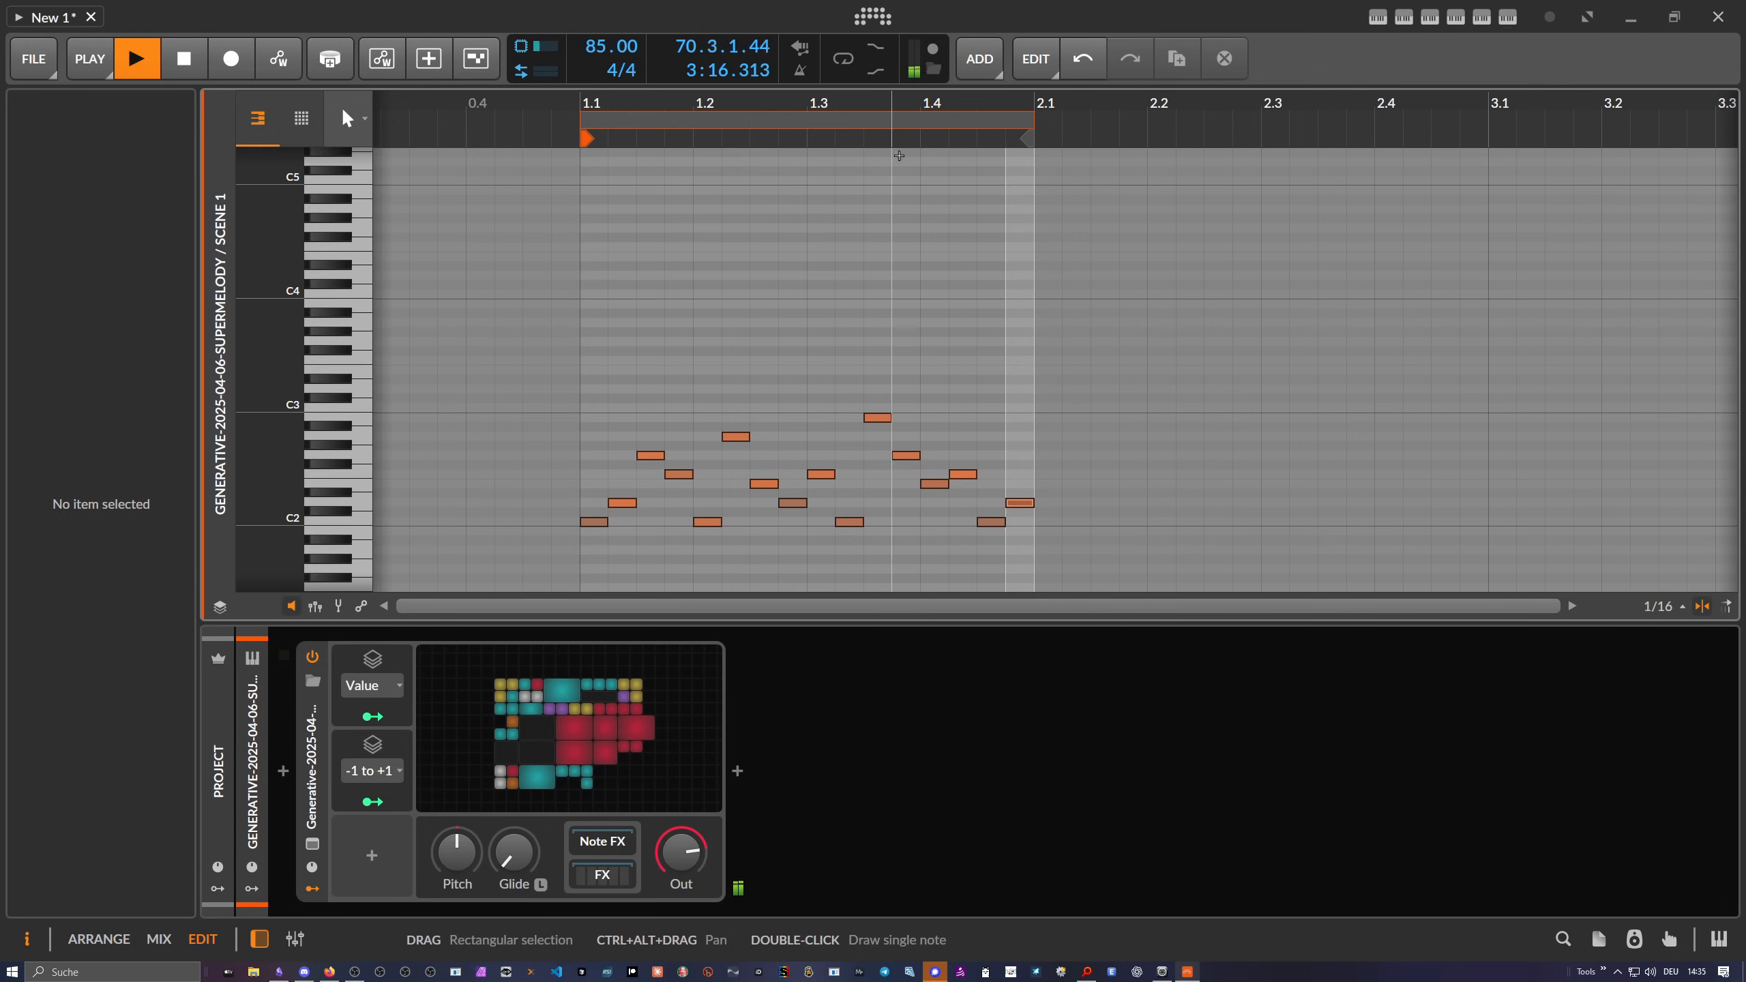
# Select the Scene 1 launcher clip's loop region and return to the arranger with the clip launcher
pyautogui.click(864, 118)
pyautogui.moveTo(859, 103); pyautogui.dragTo(853, 222)
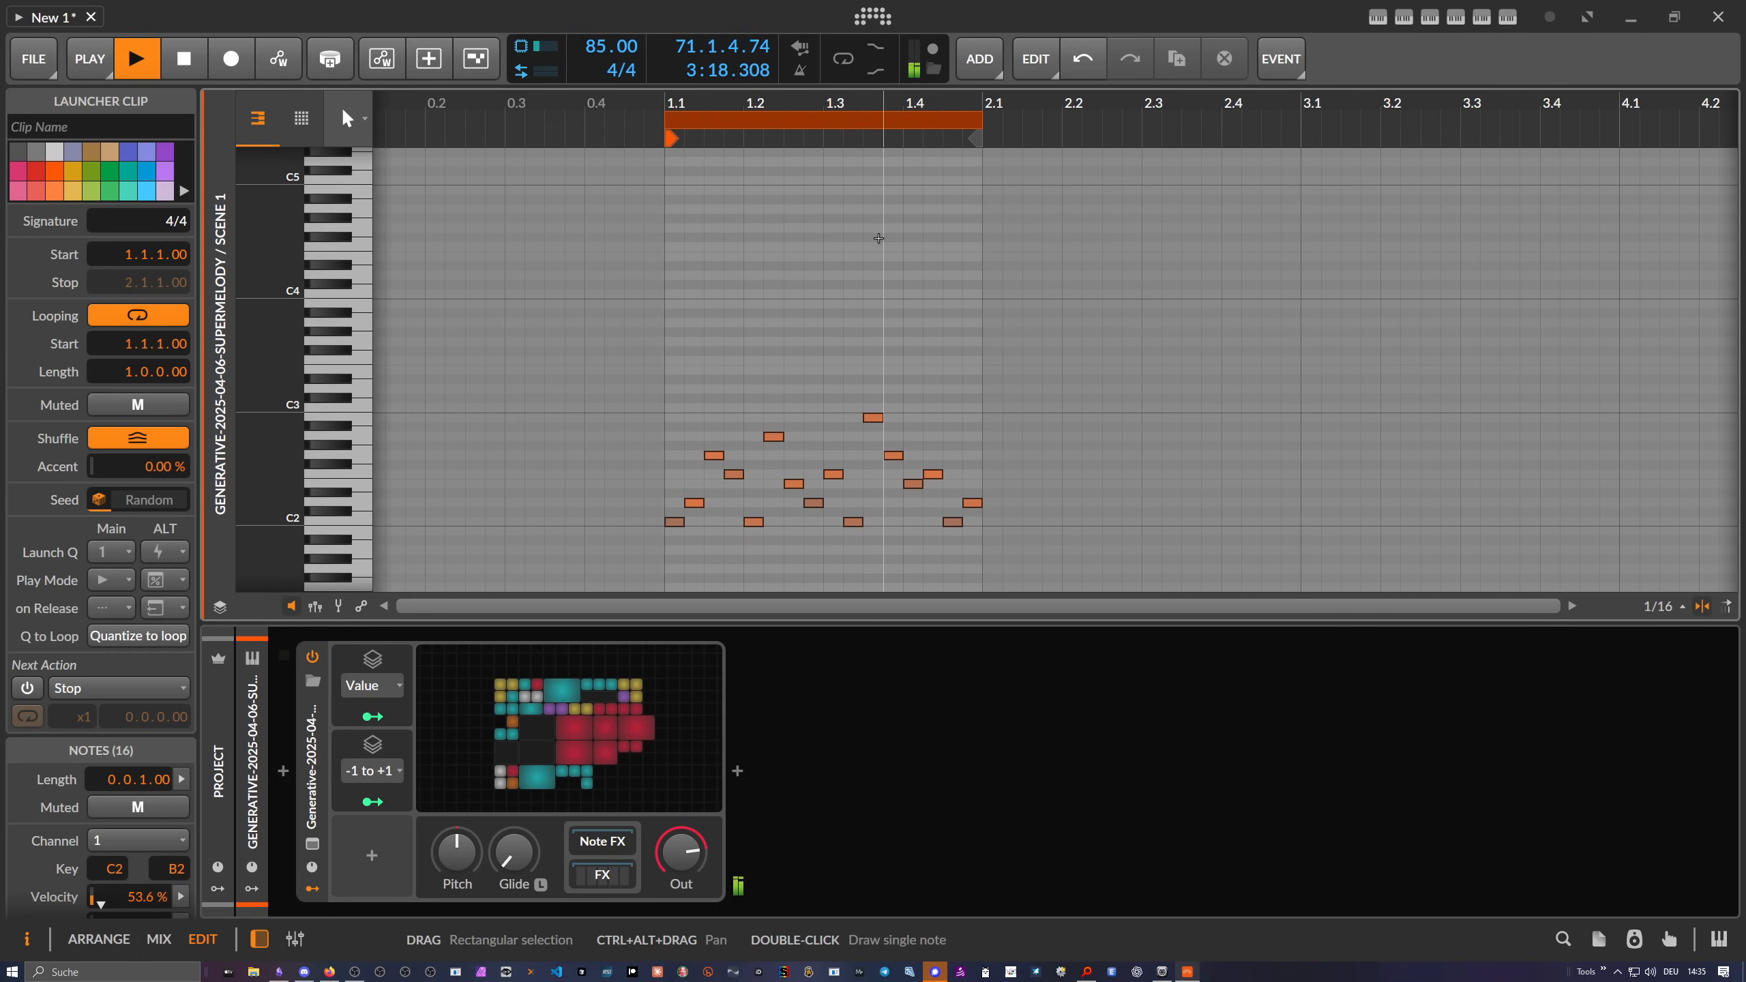
pyautogui.hotkey('alt', '1')
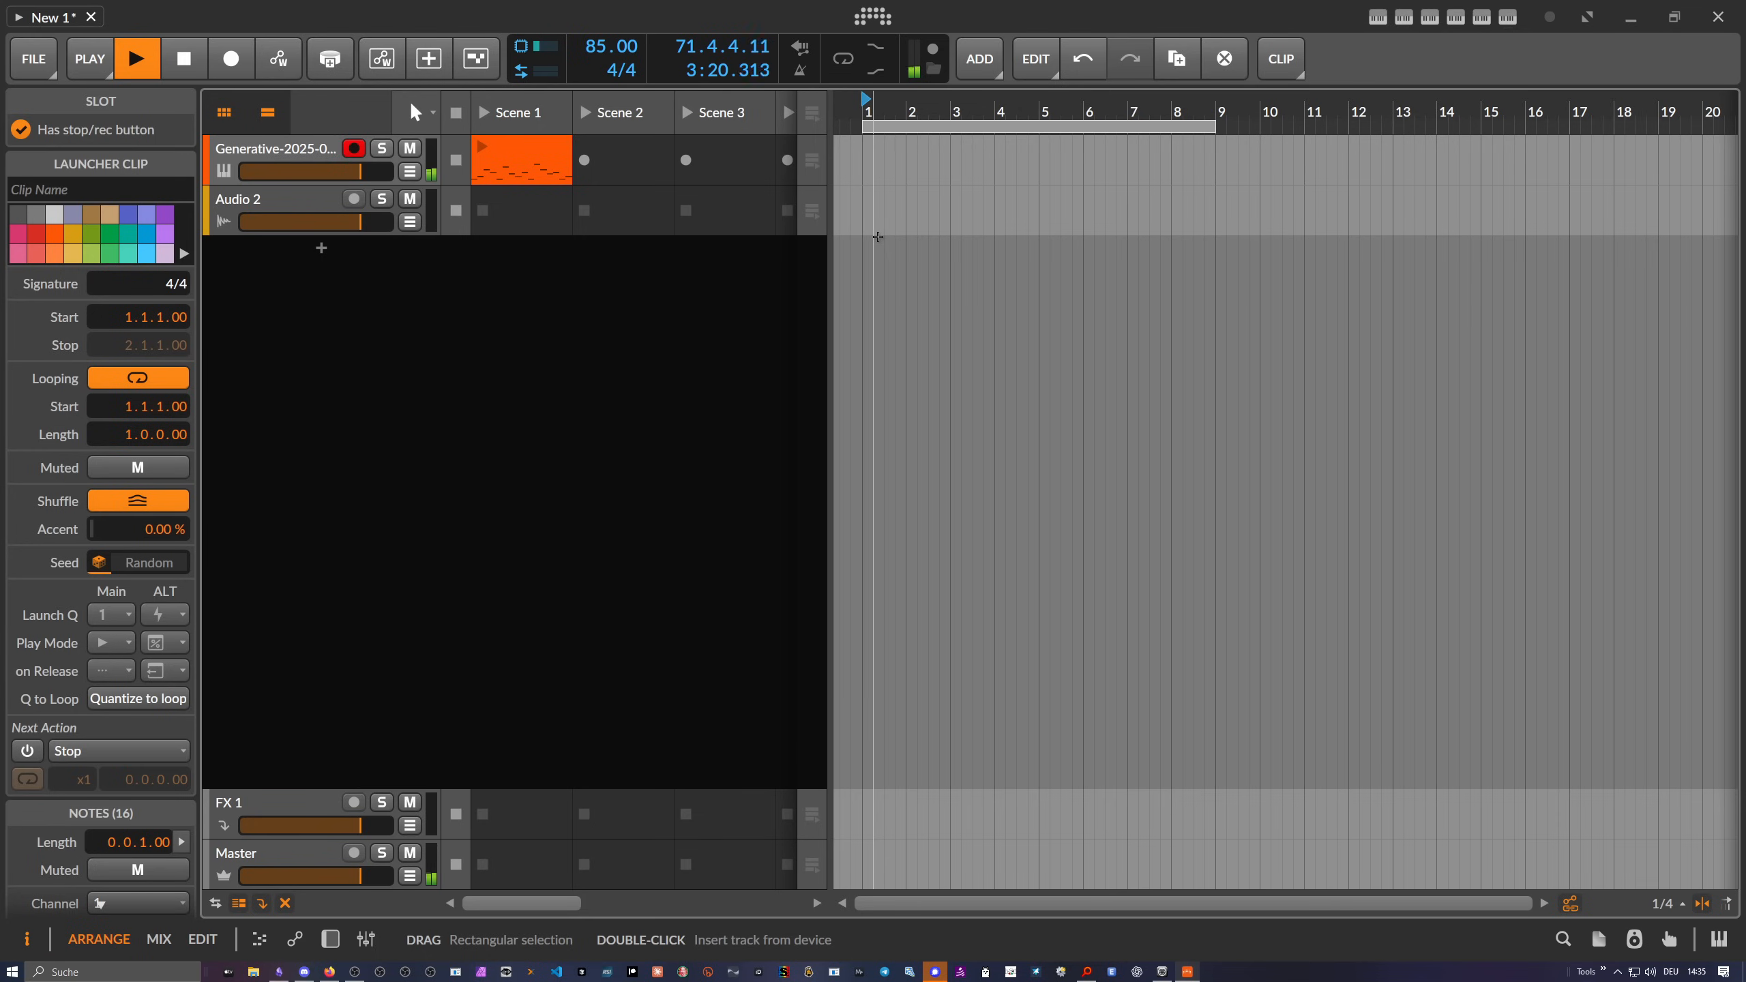